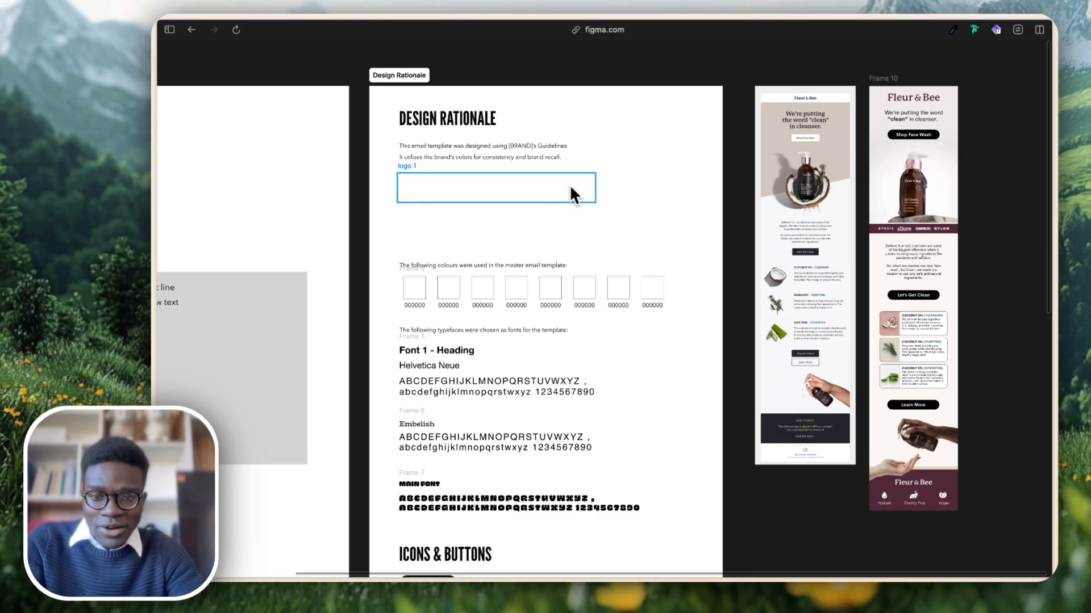
# Look over the Email Plan and Design Rationale templates and the two Fleur & Bee email designs beside them.
pyautogui.scroll(-5, 569, 186)
pyautogui.hscroll(-5, 575, 371)
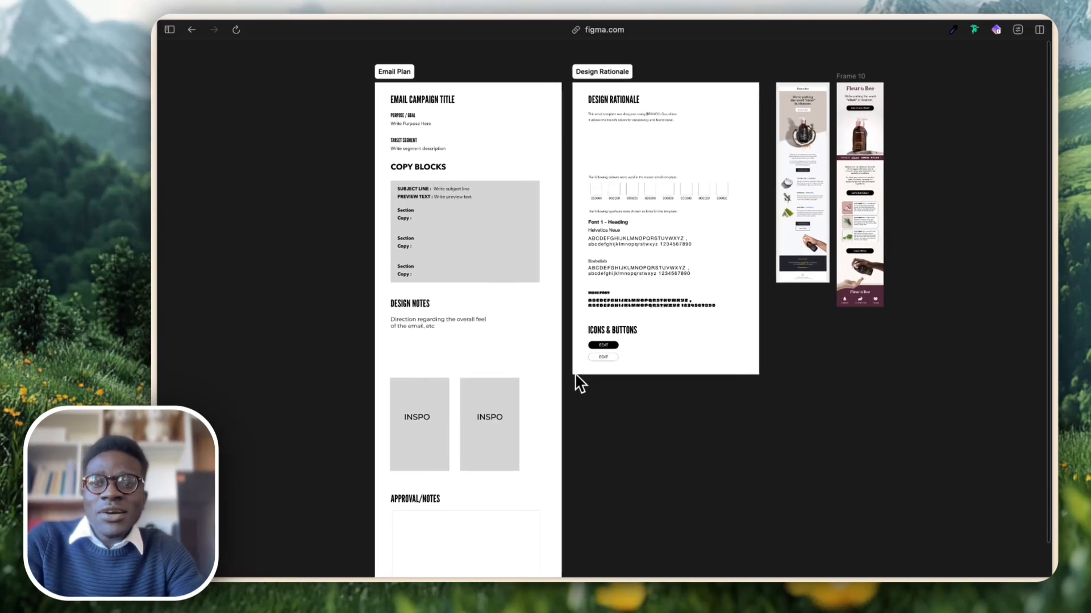
pyautogui.scroll(-3, 575, 376)
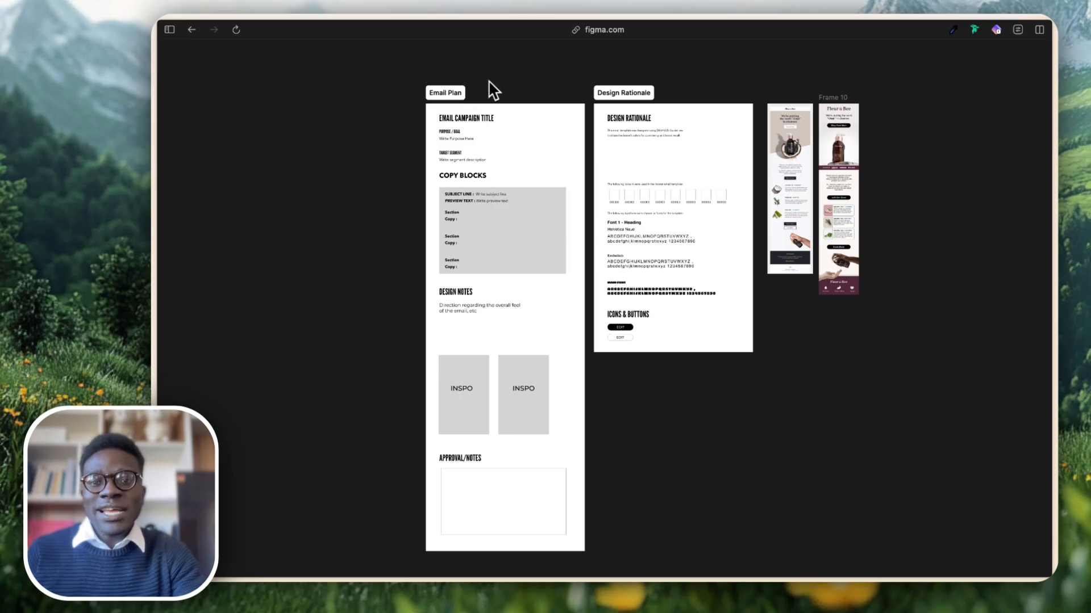
pyautogui.scroll(4, 672, 152)
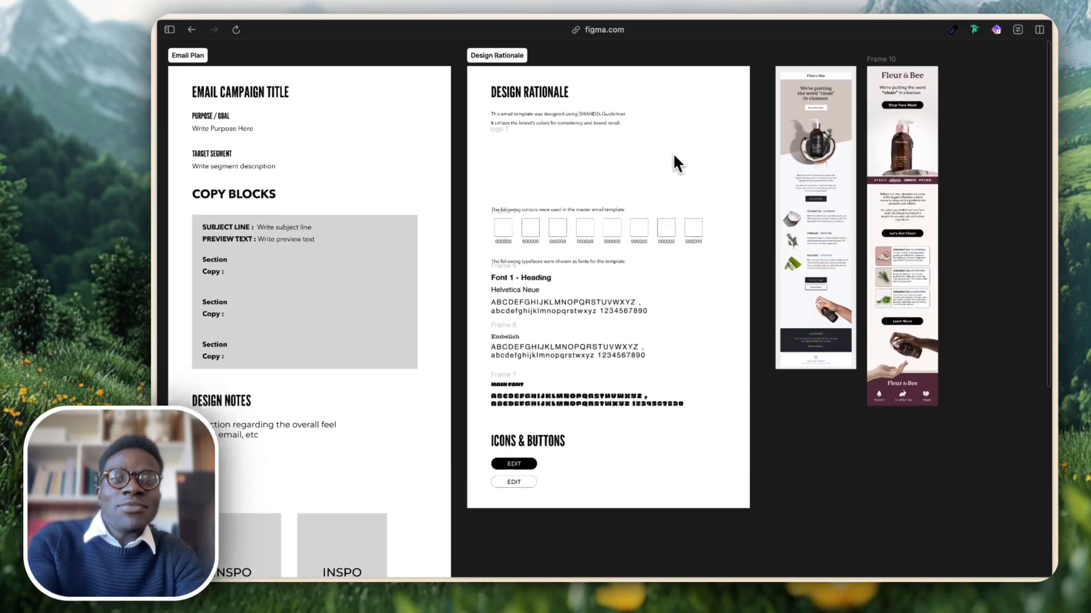
pyautogui.scroll(3, 673, 156)
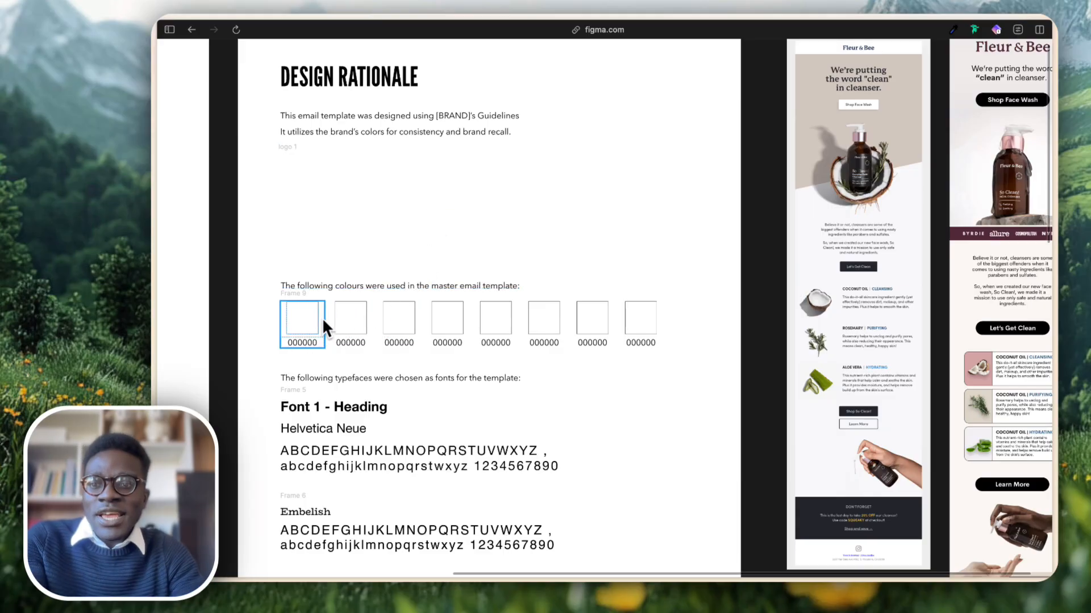
pyautogui.scroll(-3, 308, 321)
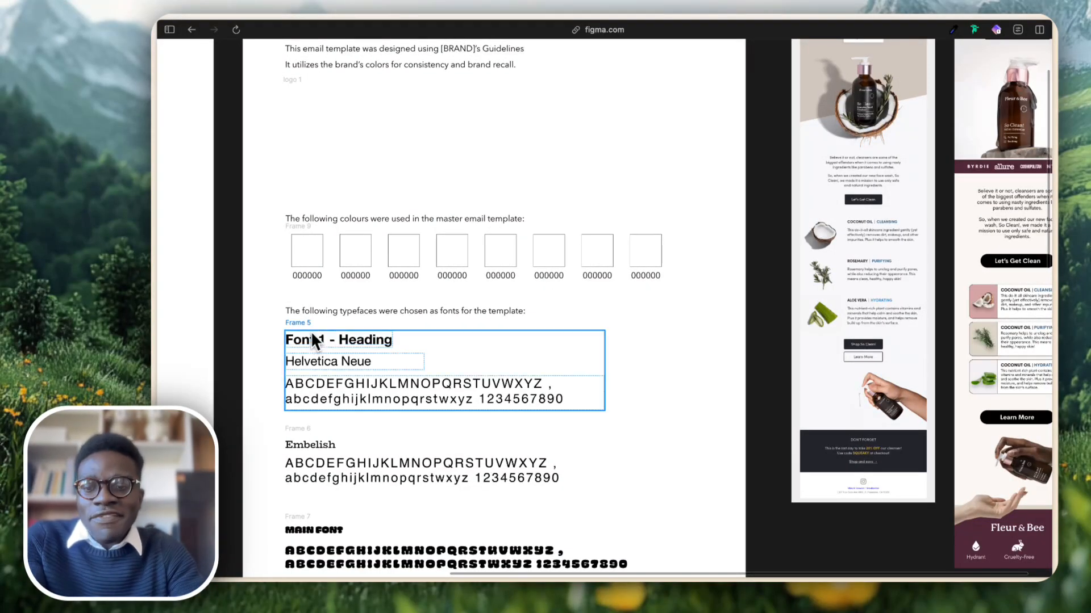
pyautogui.scroll(-3, 311, 322)
pyautogui.scroll(-6, 311, 322)
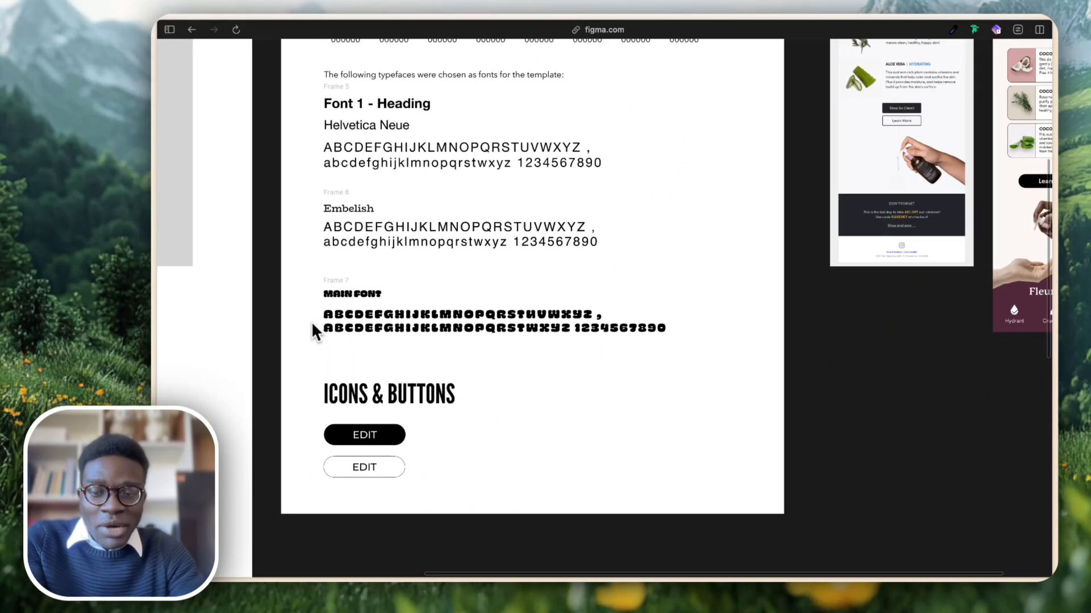
pyautogui.scroll(-2, 443, 349)
pyautogui.scroll(10, 448, 346)
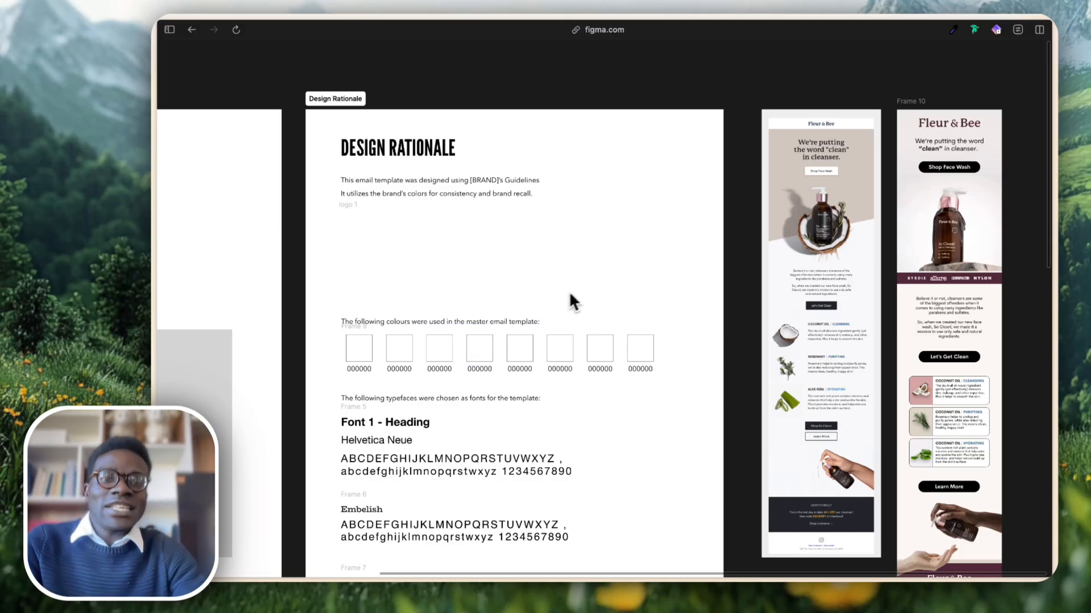
pyautogui.hscroll(5, 669, 248)
pyautogui.scroll(-2, 671, 247)
pyautogui.hscroll(1, 670, 247)
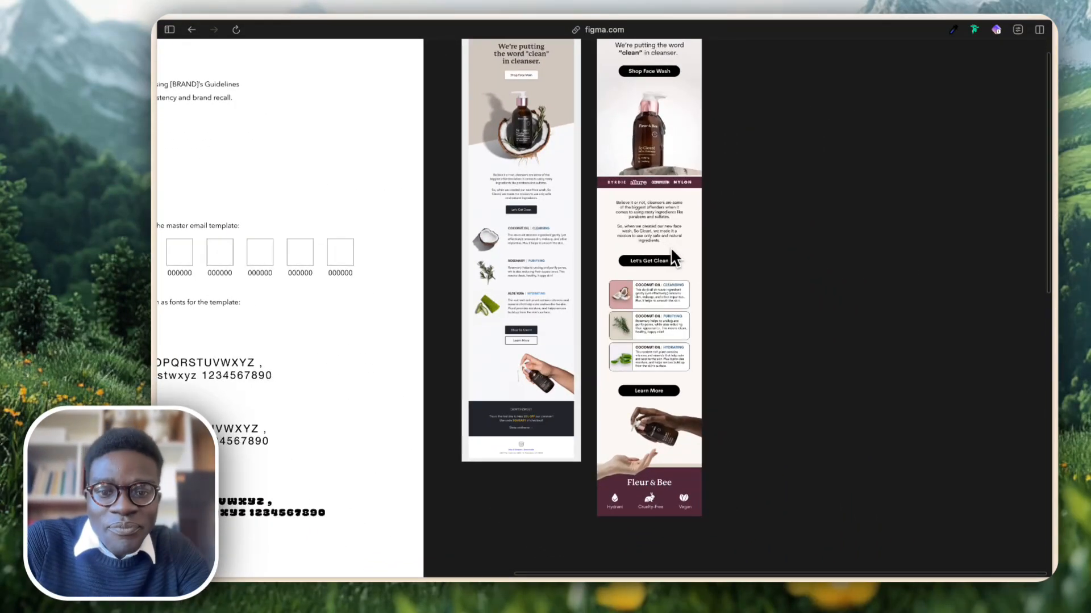
pyautogui.scroll(2, 670, 246)
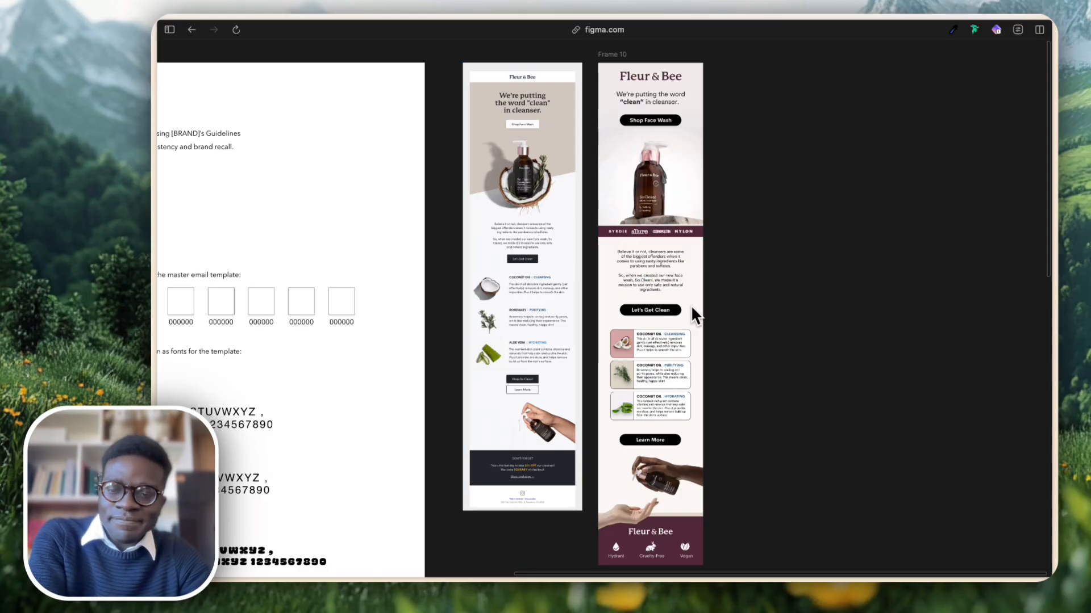
pyautogui.hscroll(-5, 690, 305)
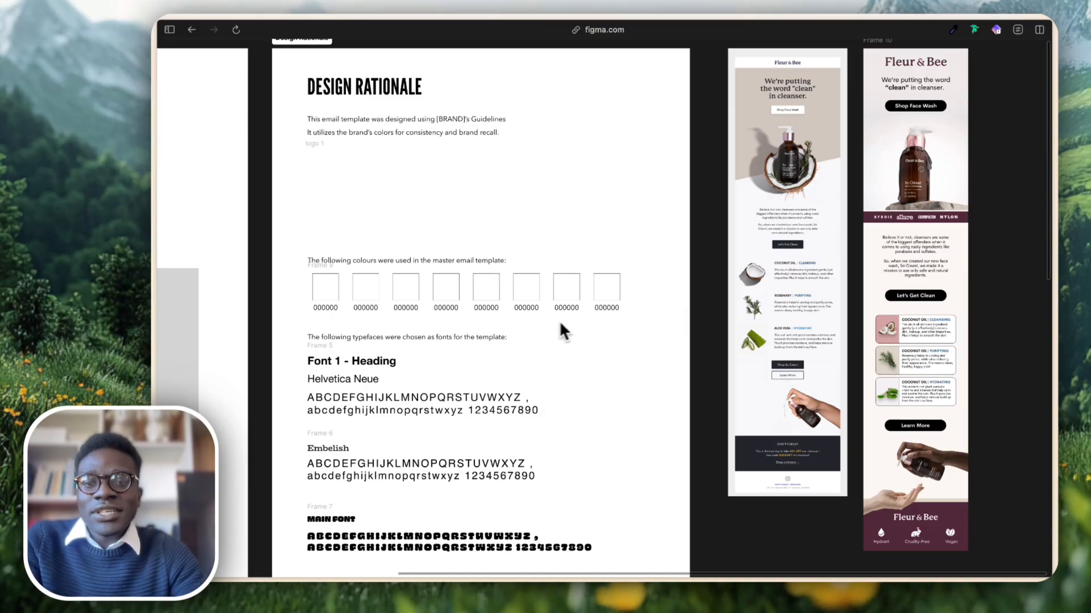
# Open the Fleur & Bee website, fleurandbee.com, in a new browser tab.
pyautogui.press('super+t')
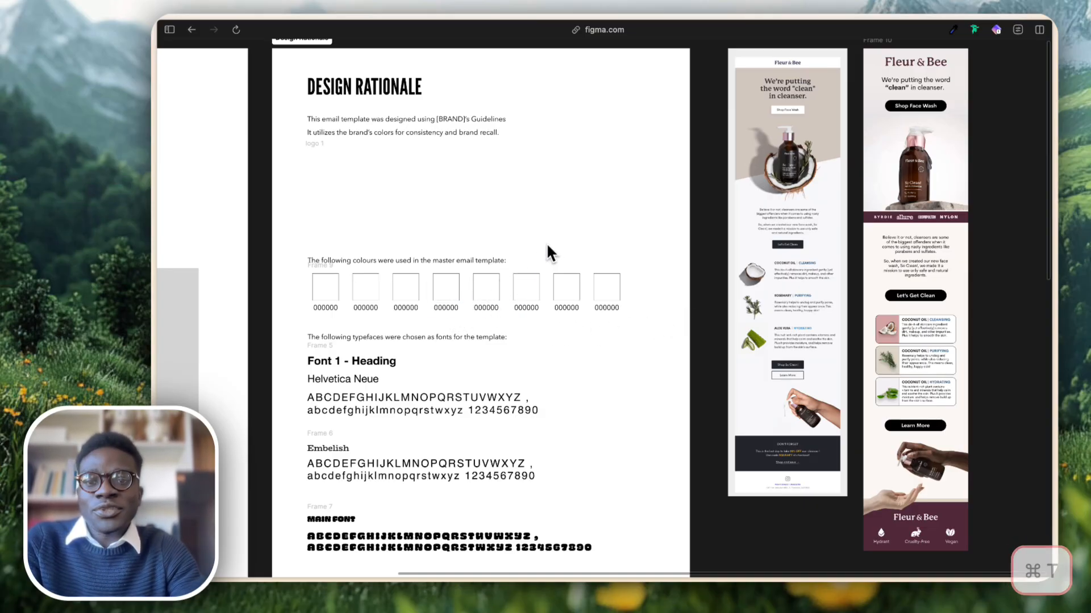
pyautogui.write('fleur')
pyautogui.press('Return')
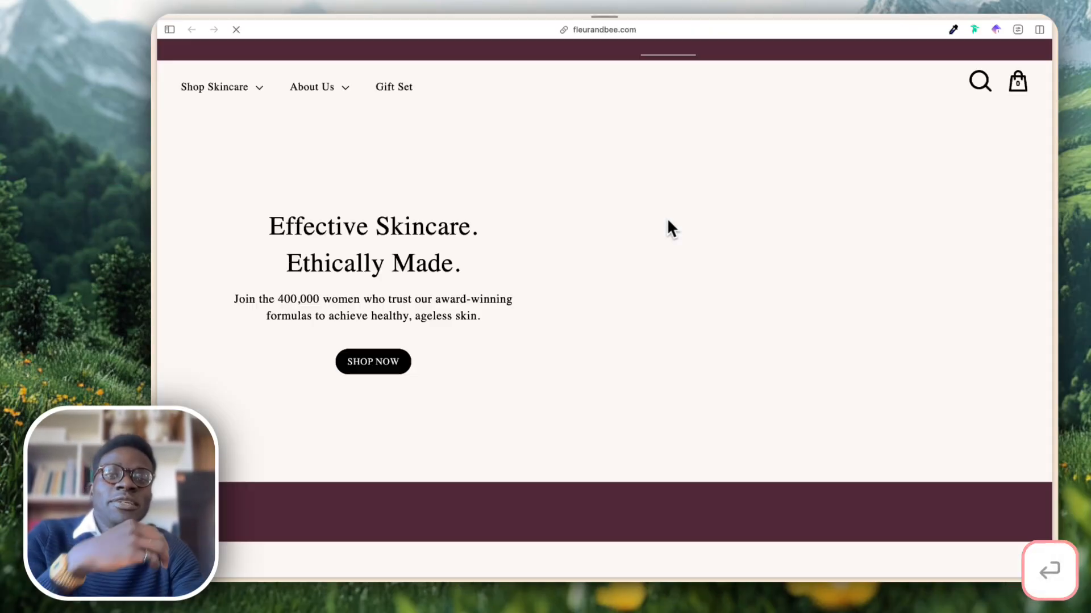
pyautogui.press('Return')
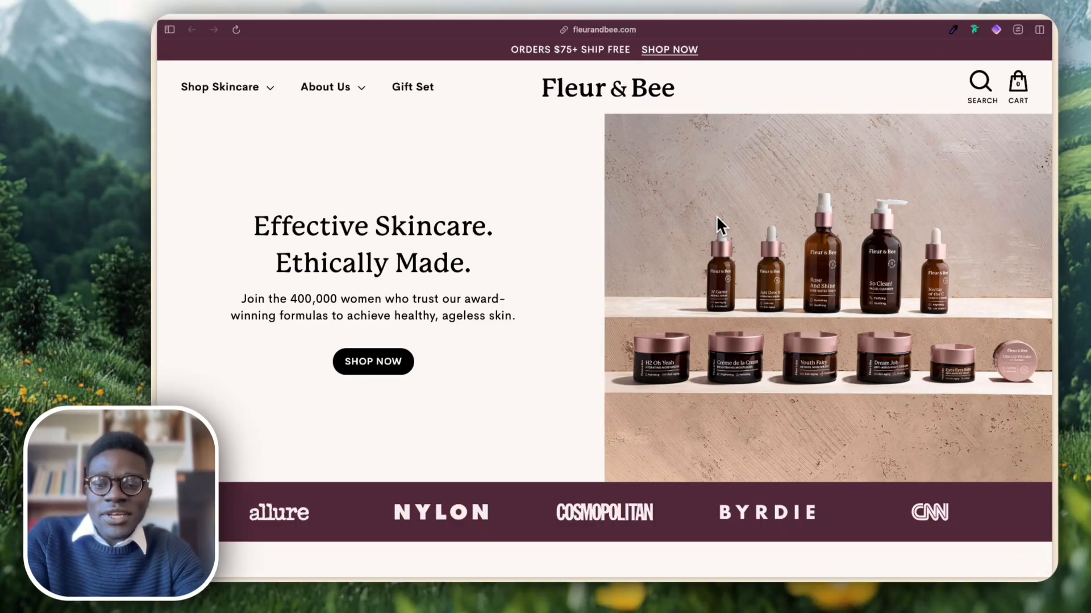
# Capture a screenshot of the Fleur & Bee homepage and paste it into the Figma file just below the colour swatches.
pyautogui.press('super+shift+s')
pyautogui.click(196, 58)
pyautogui.press('super+shift+s')
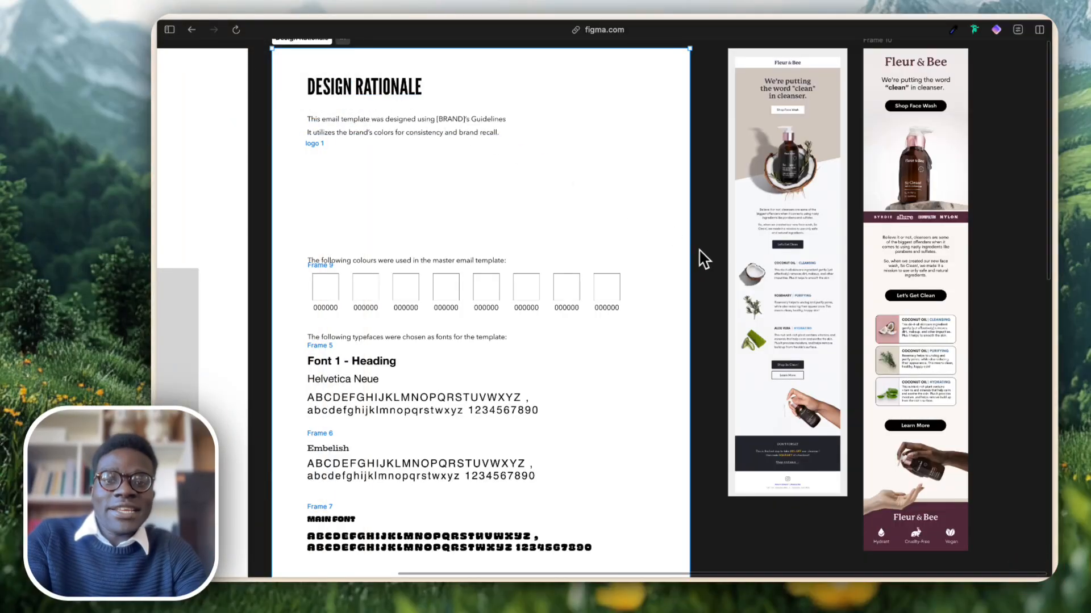
pyautogui.press('super+v')
pyautogui.moveTo(504, 272); pyautogui.dragTo(682, 359)
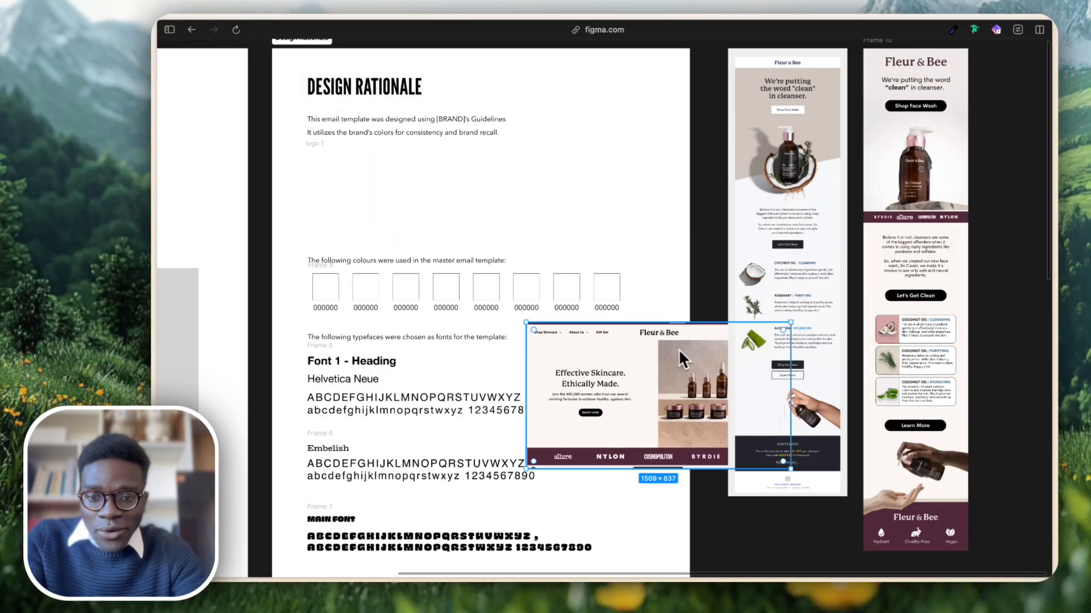
# Fill the first colour swatch with the homepage's cream background and the second with the burgundy of the press-logo band.
pyautogui.click(320, 303)
pyautogui.hotkey('ctrl', 'c')
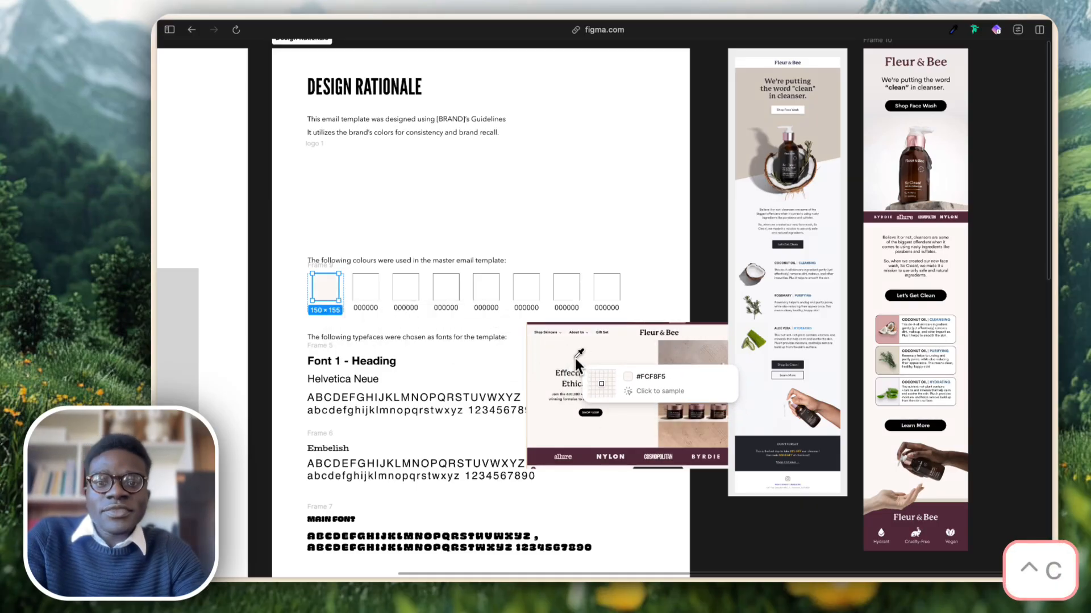
pyautogui.click(575, 363)
pyautogui.click(367, 294)
pyautogui.hotkey('ctrl', 'c')
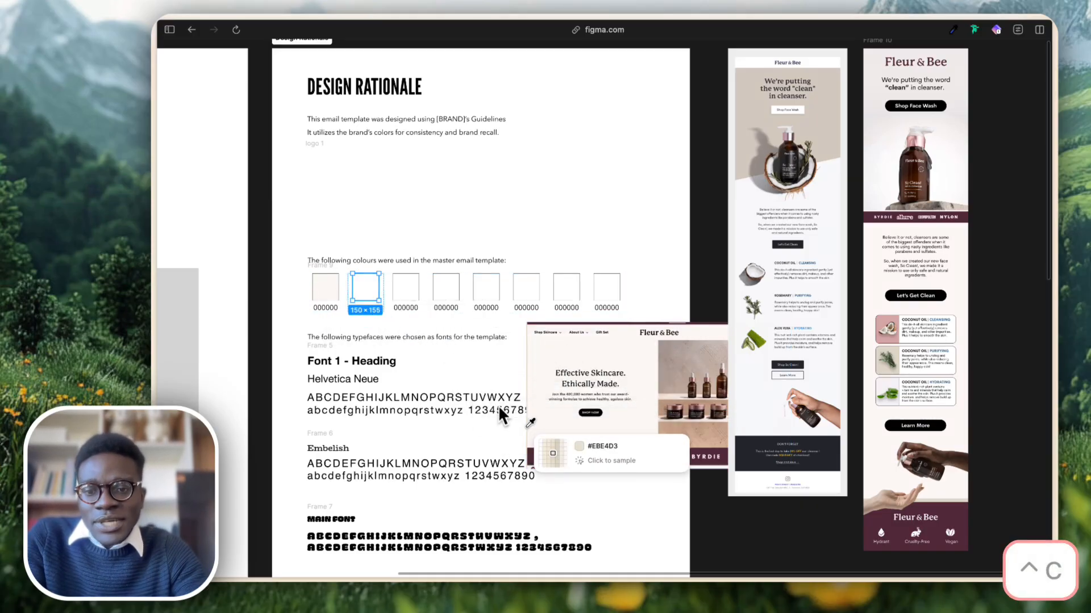
pyautogui.click(540, 455)
# Fill the third colour swatch with the pale pink sampled from the NYLON logo lettering in the homepage screenshot.
pyautogui.click(407, 276)
pyautogui.hotkey('ctrl', 'c')
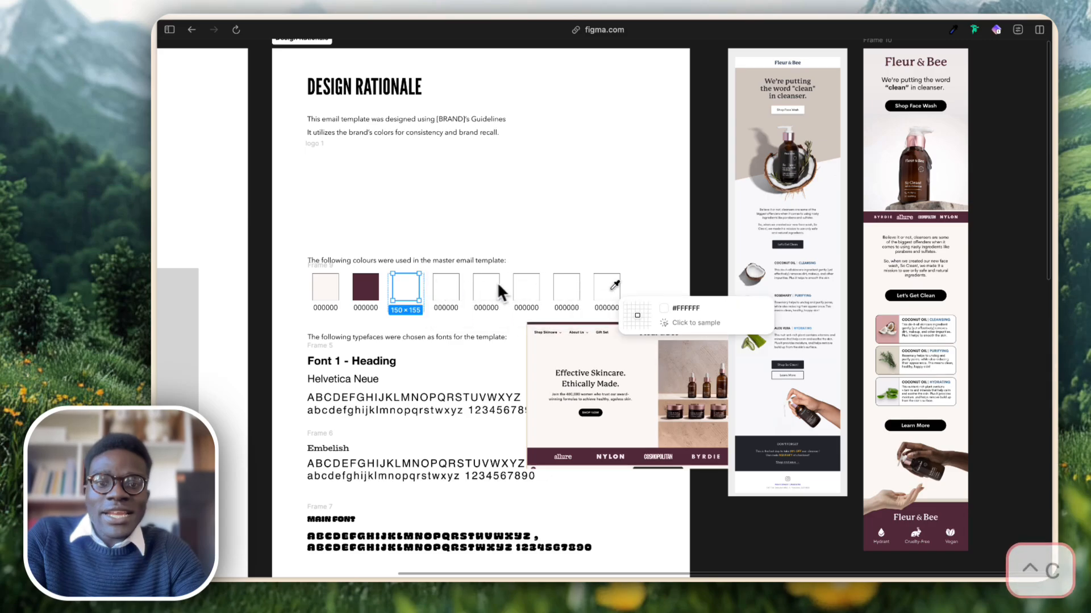
pyautogui.scroll(5, 644, 459)
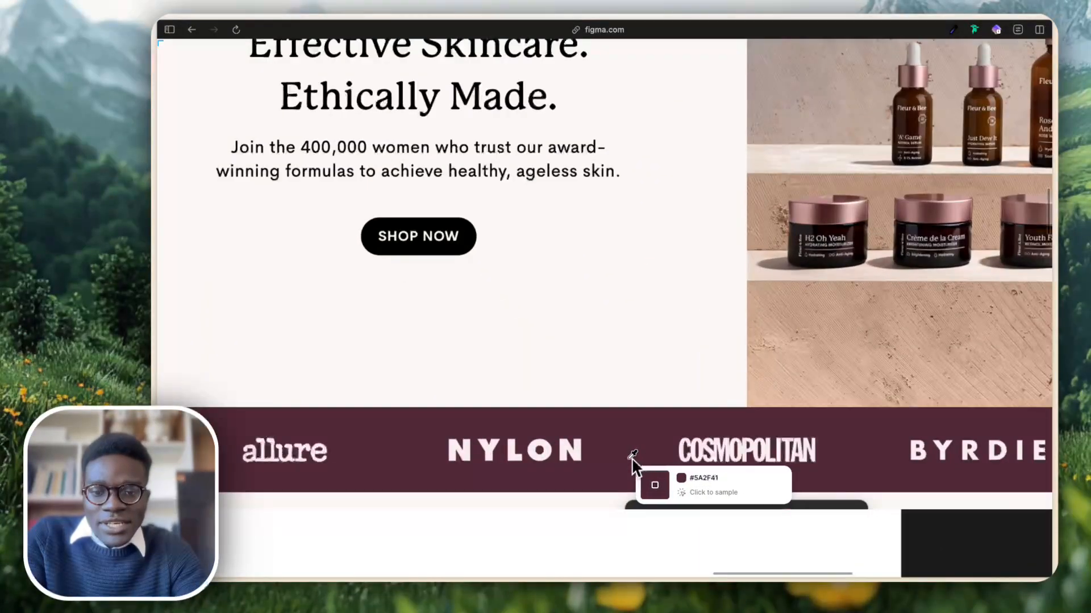
pyautogui.click(568, 450)
# Fill the fourth colour swatch with the black of the SHOP NOW button and shift the homepage screenshot closer to the swatches.
pyautogui.scroll(-5, 644, 487)
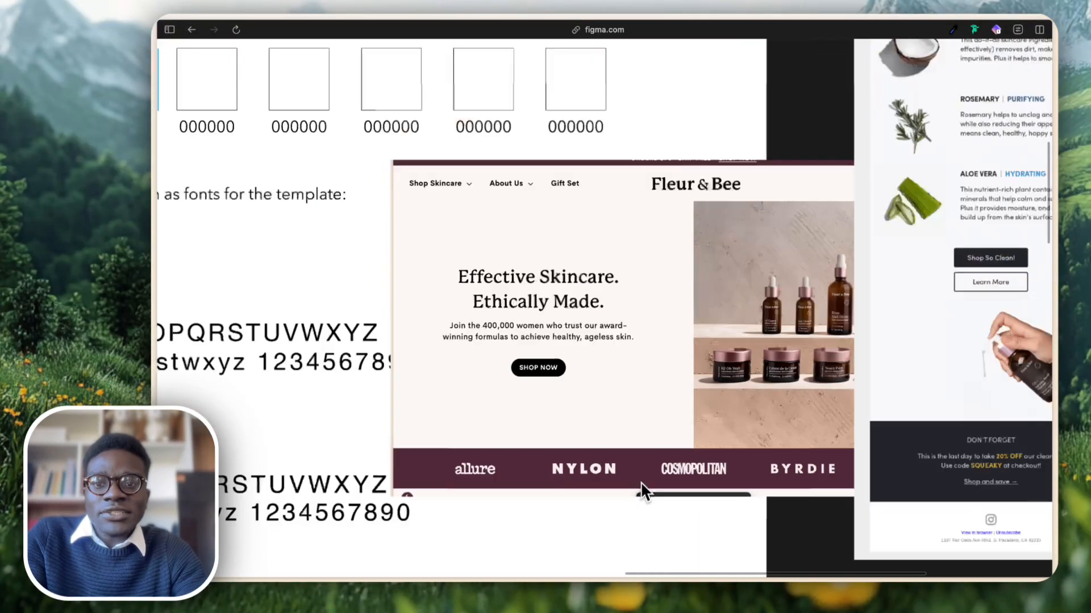
pyautogui.scroll(2, 588, 315)
pyautogui.click(309, 104)
pyautogui.hotkey('ctrl', 'c')
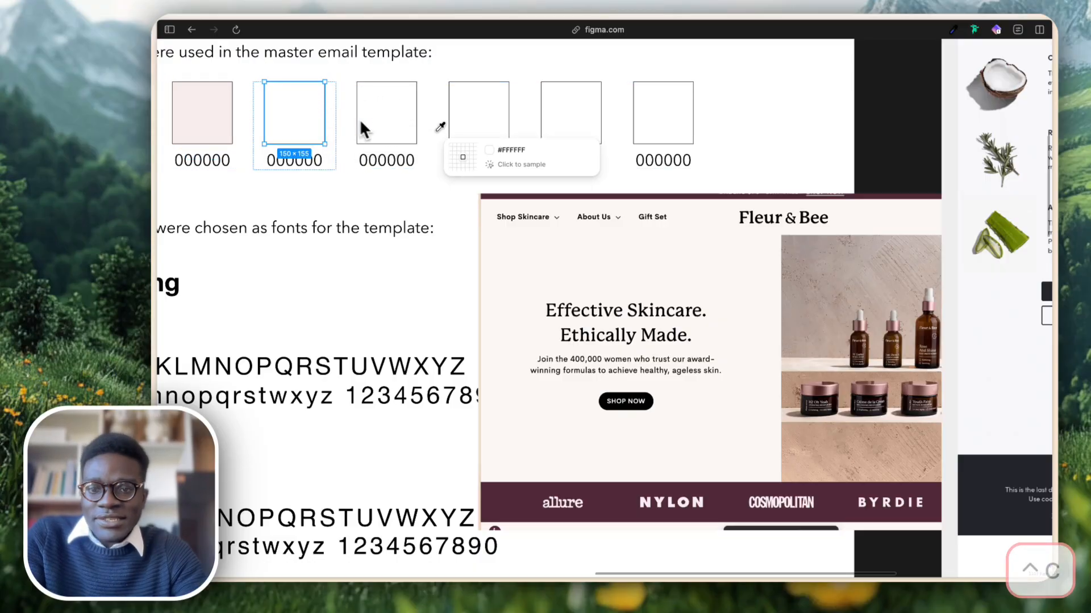
pyautogui.click(601, 410)
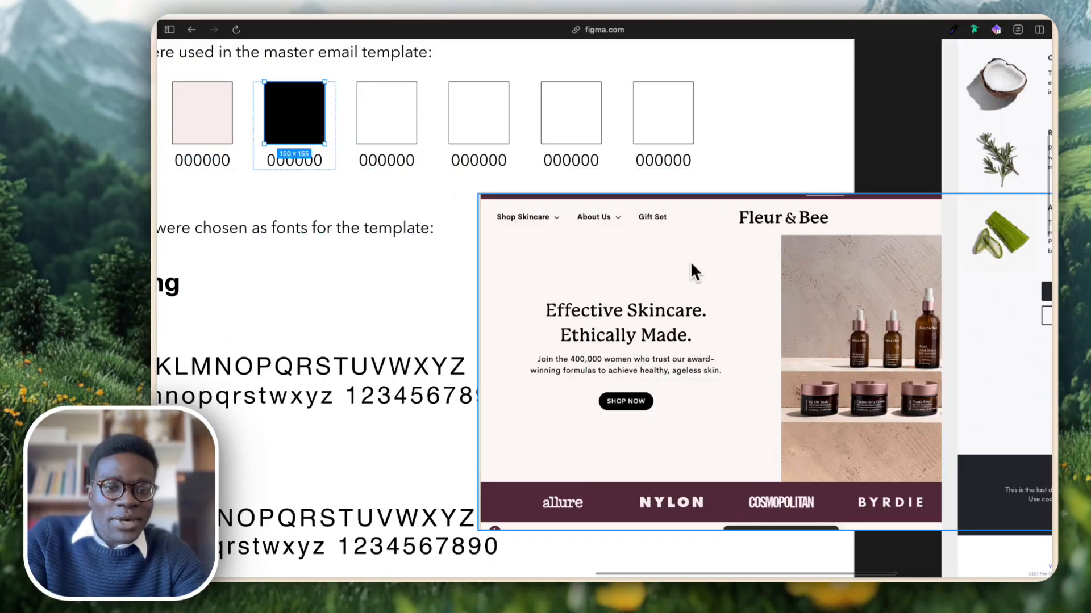
pyautogui.moveTo(690, 273); pyautogui.dragTo(630, 255)
# Try to colour the fifth swatch with the pink of a jar lid, and undo the fill.
pyautogui.click(422, 110)
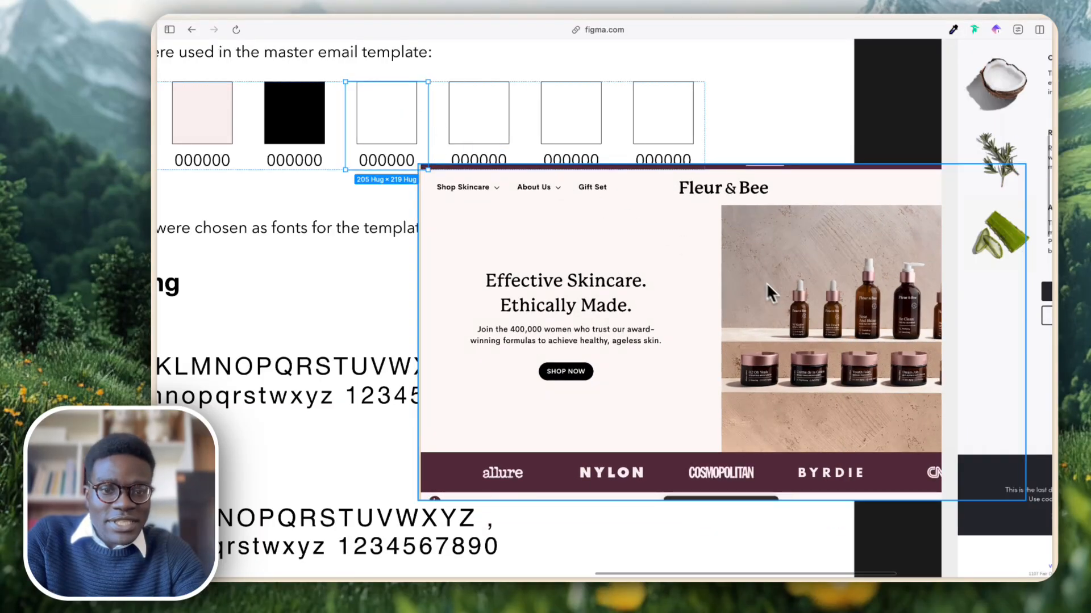
pyautogui.hotkey('ctrl', 'c')
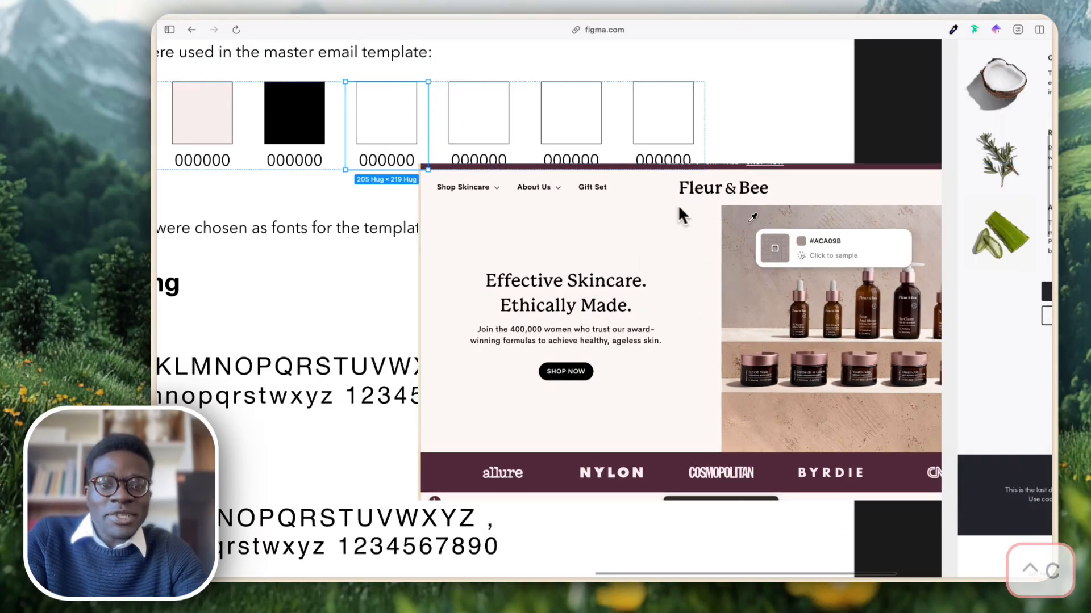
pyautogui.click(812, 353)
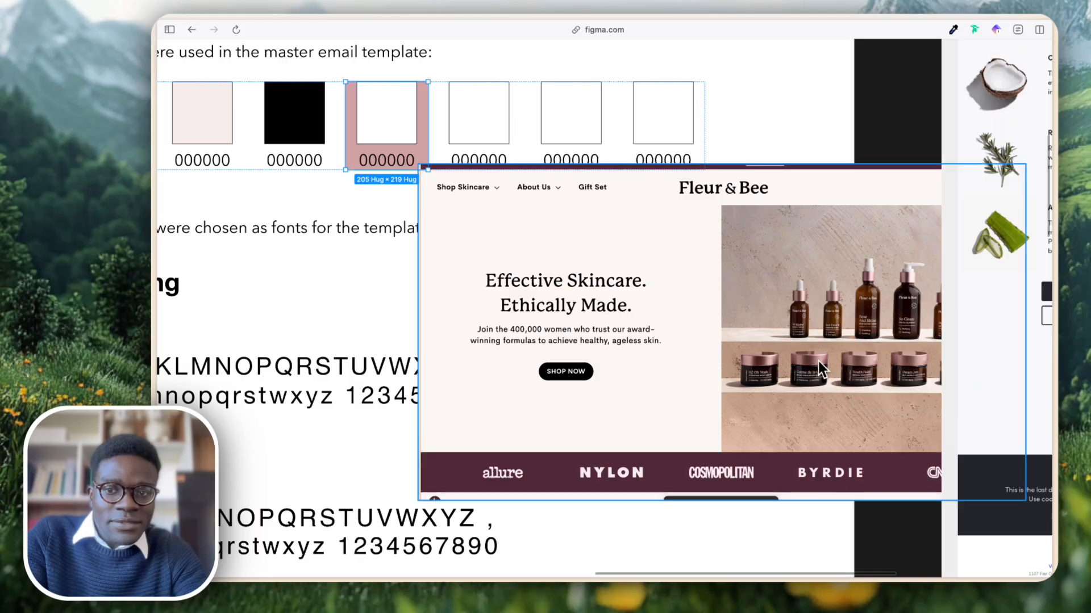
pyautogui.press('super+z')
# Fill the fifth colour swatch with a brown sampled from the product jars and the sixth with the tan of the photo's backdrop.
pyautogui.hotkey('ctrl', 'c')
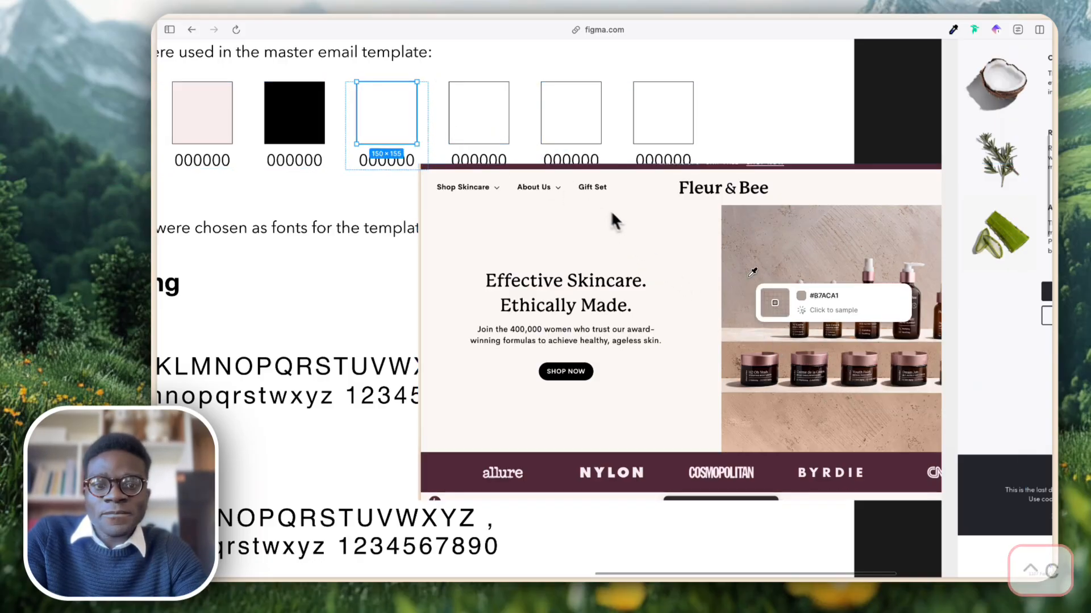
pyautogui.click(862, 359)
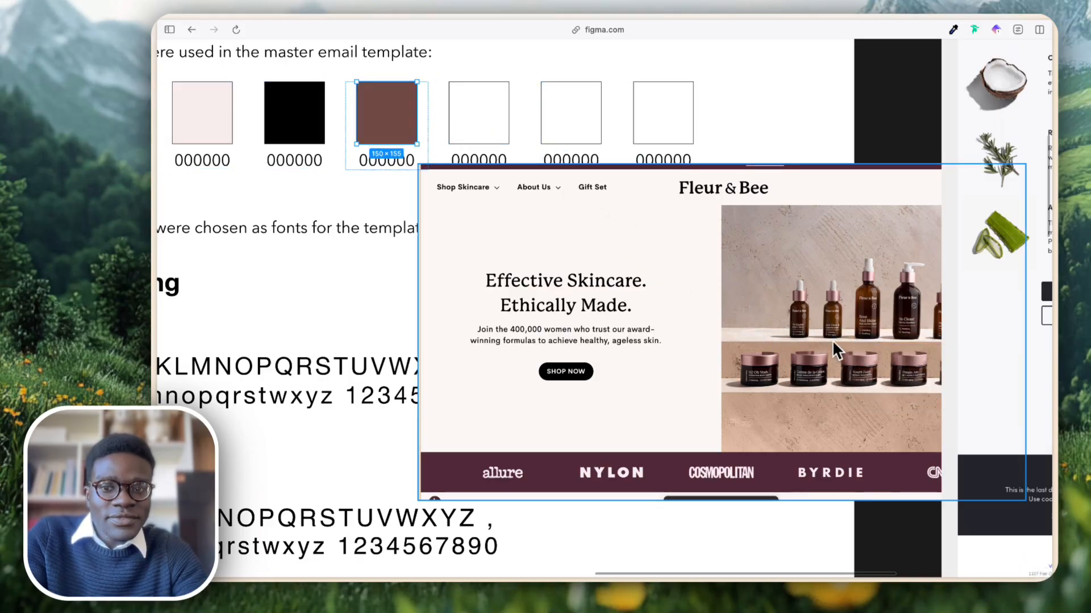
pyautogui.scroll(-3, 832, 340)
pyautogui.scroll(-3, 736, 312)
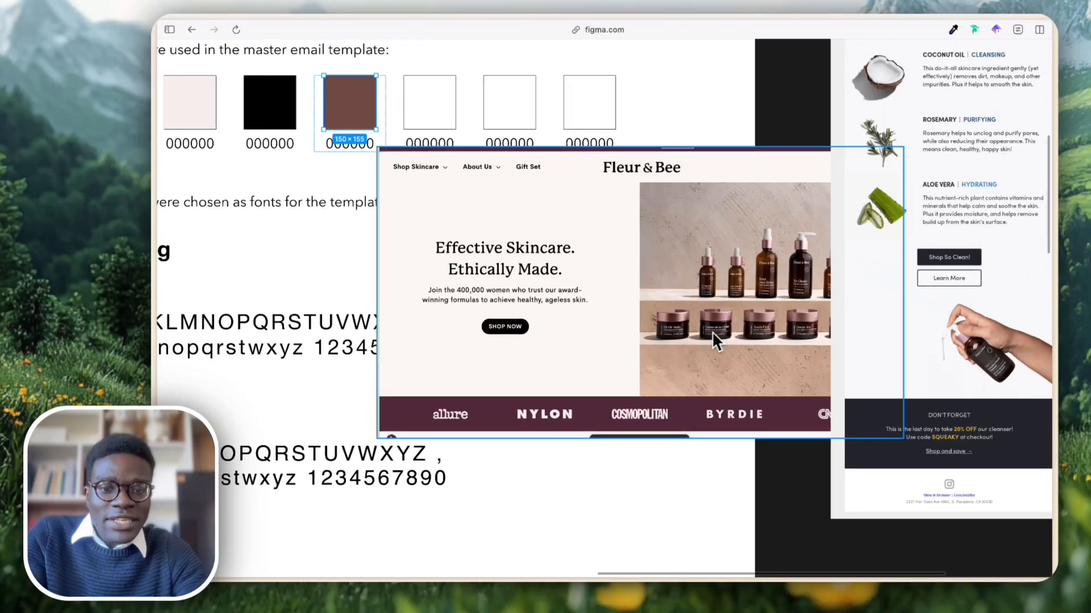
pyautogui.click(438, 122)
pyautogui.hotkey('ctrl', 'c')
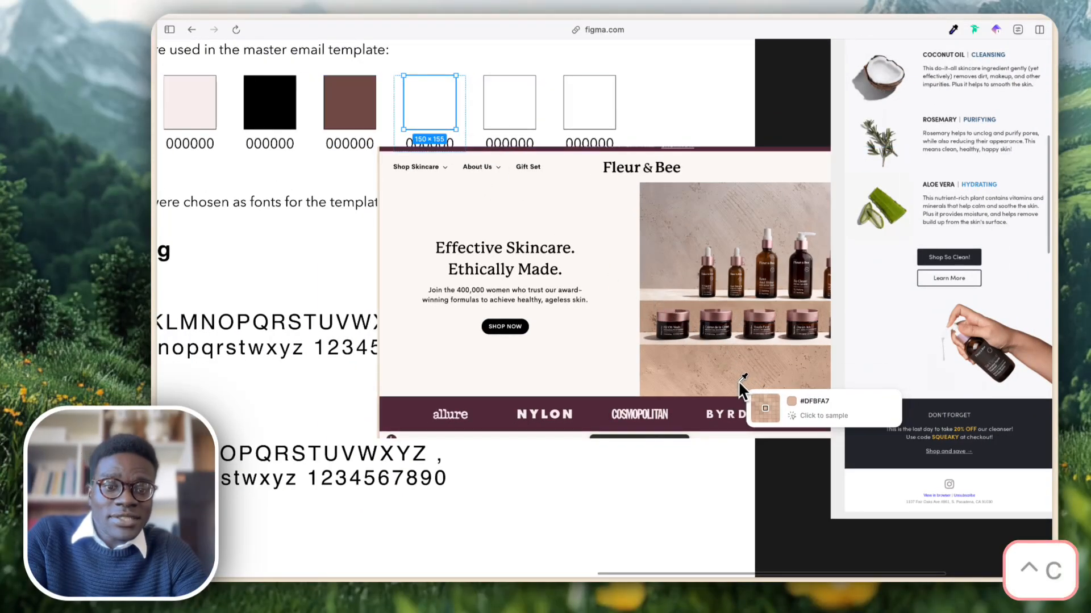
pyautogui.click(739, 381)
# Delete the pasted homepage screenshot from the design and return to the Fleur & Bee website.
pyautogui.press('super+BackSpace')
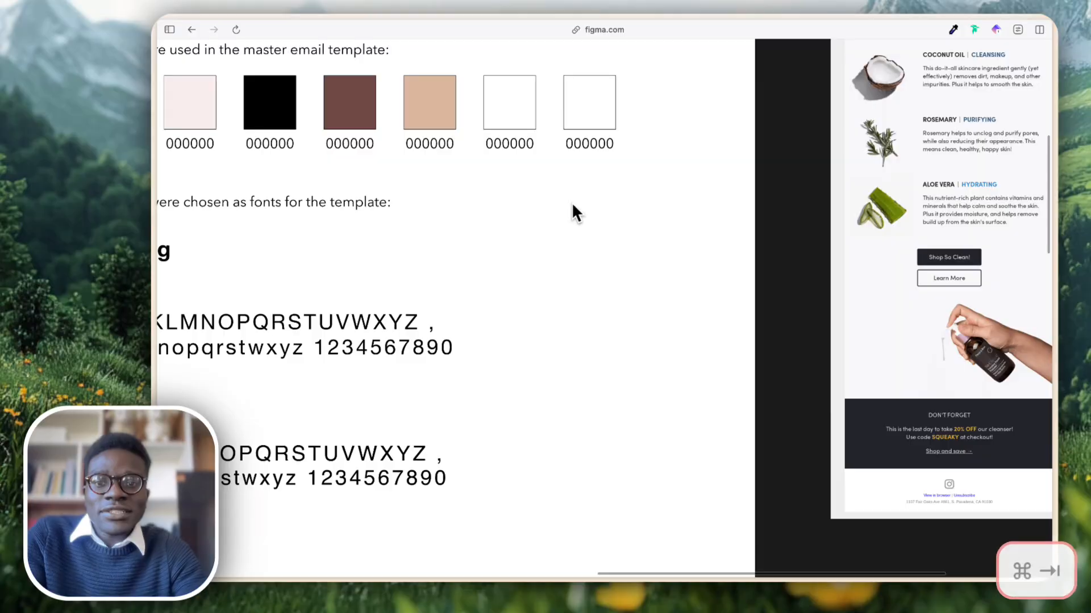
pyautogui.press('super+shift+s')
pyautogui.click(271, 255)
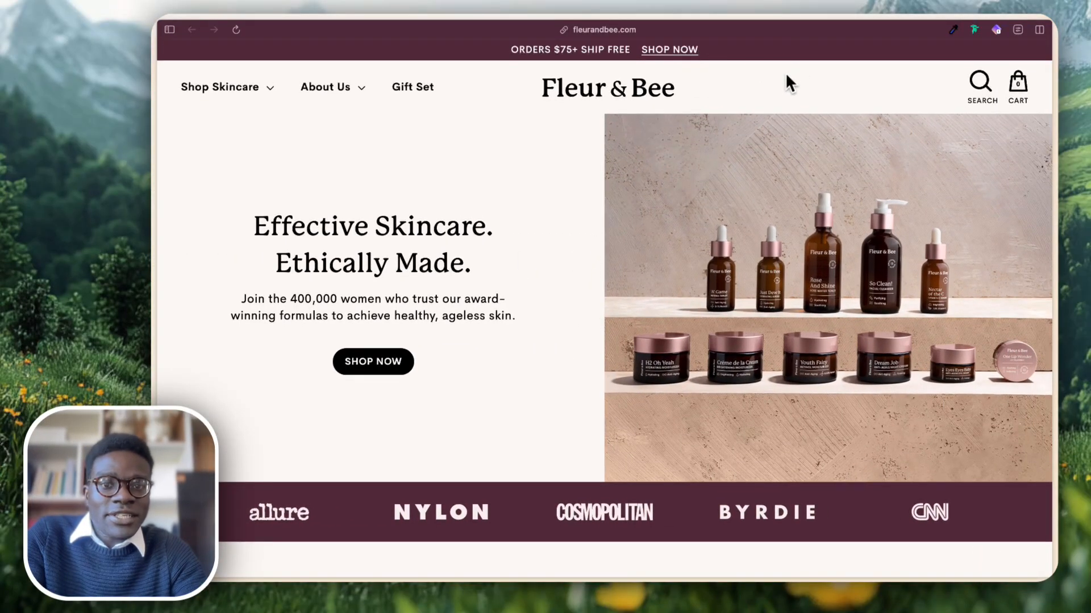
# Capture a screenshot of the website's "Shop by Skin Concern" section.
pyautogui.scroll(-15, 601, 189)
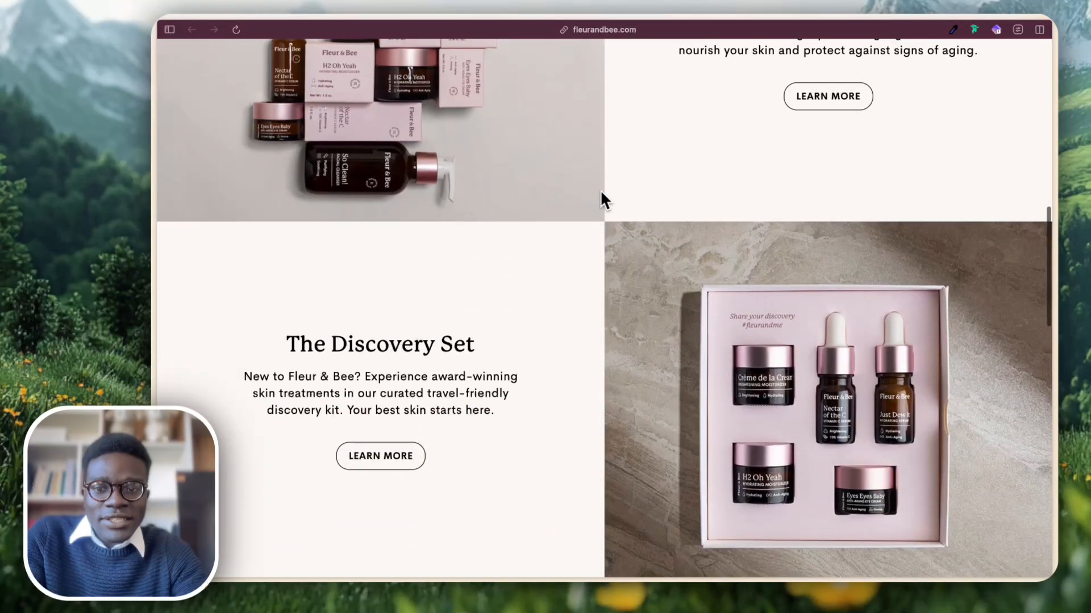
pyautogui.press('XF86MonBrightnessUp')
pyautogui.press('XF86MonBrightnessUp')
pyautogui.press('XF86MonBrightnessUp')
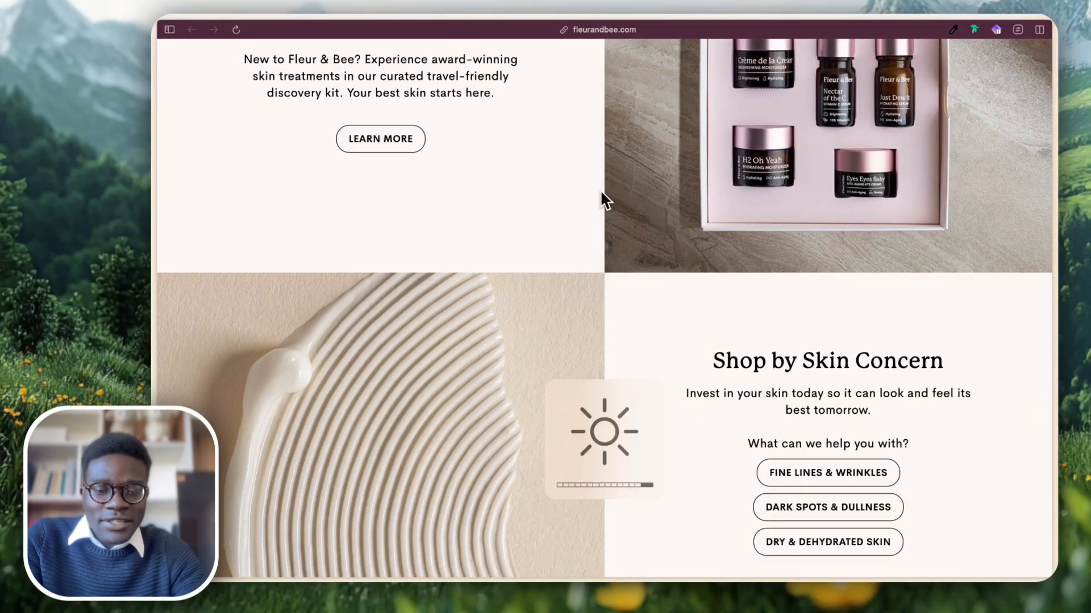
pyautogui.scroll(-4, 601, 193)
pyautogui.scroll(-2, 601, 193)
pyautogui.press('super+shift+4')
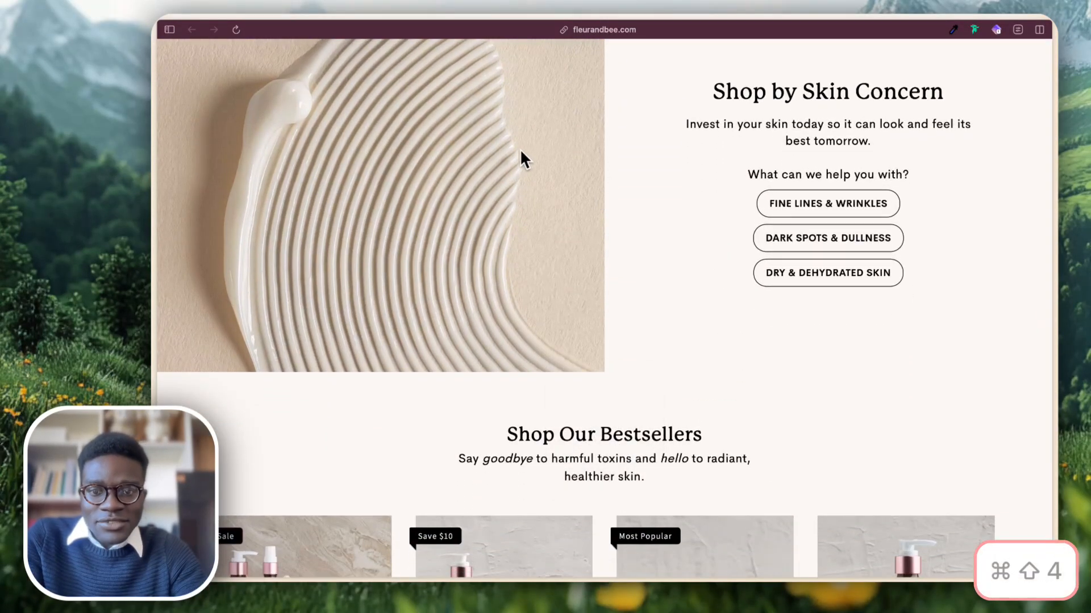
# Switch to the Figma file and paste the "Shop by Skin Concern" screenshot below the colour swatches.
pyautogui.press('Escape')
pyautogui.press('super+Tab')
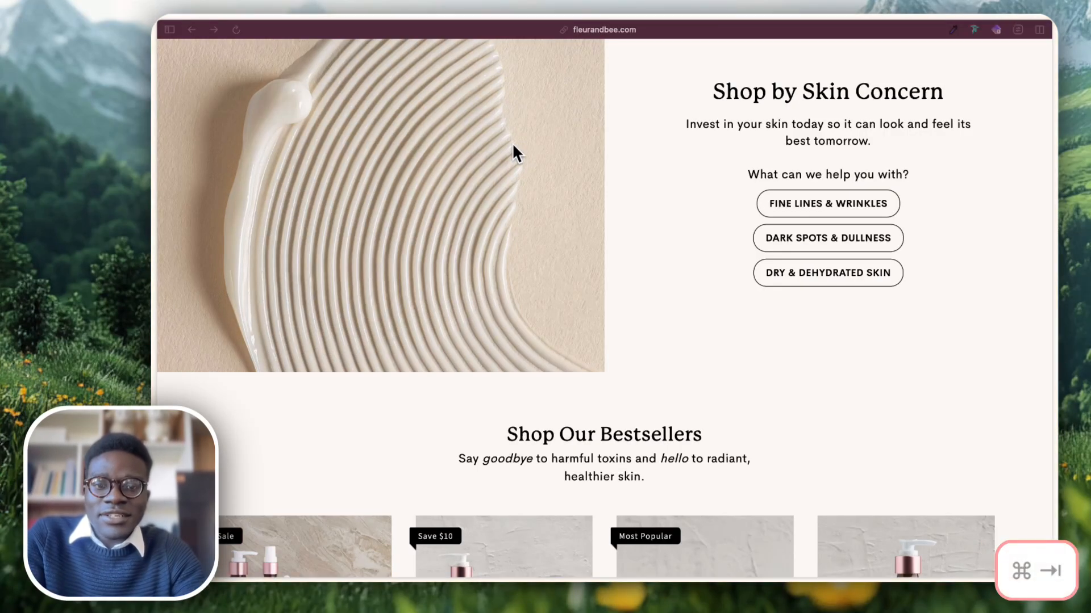
pyautogui.press('super+shift+s')
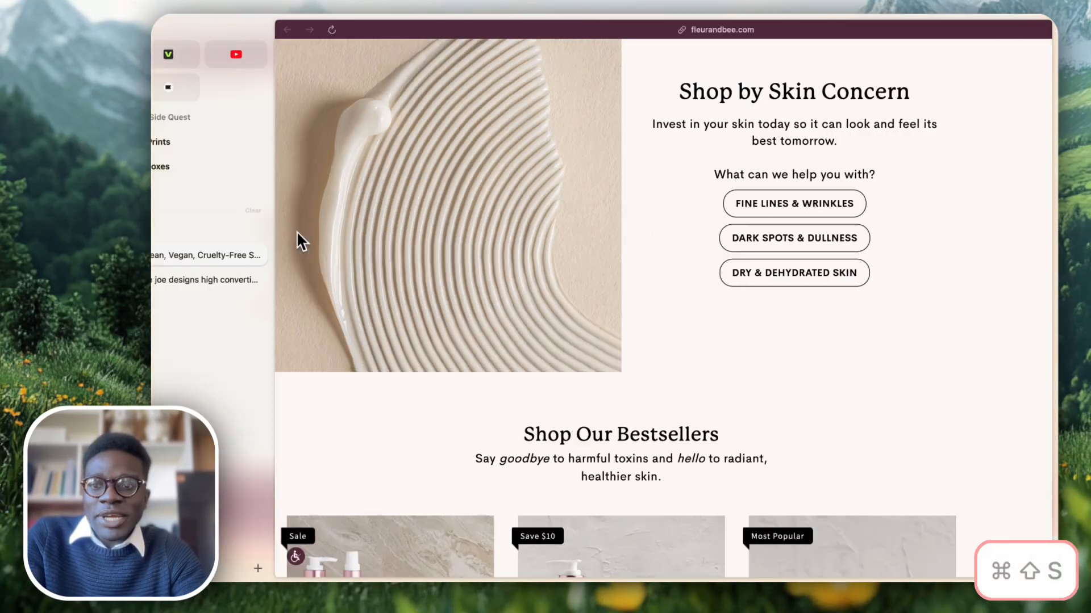
pyautogui.click(196, 63)
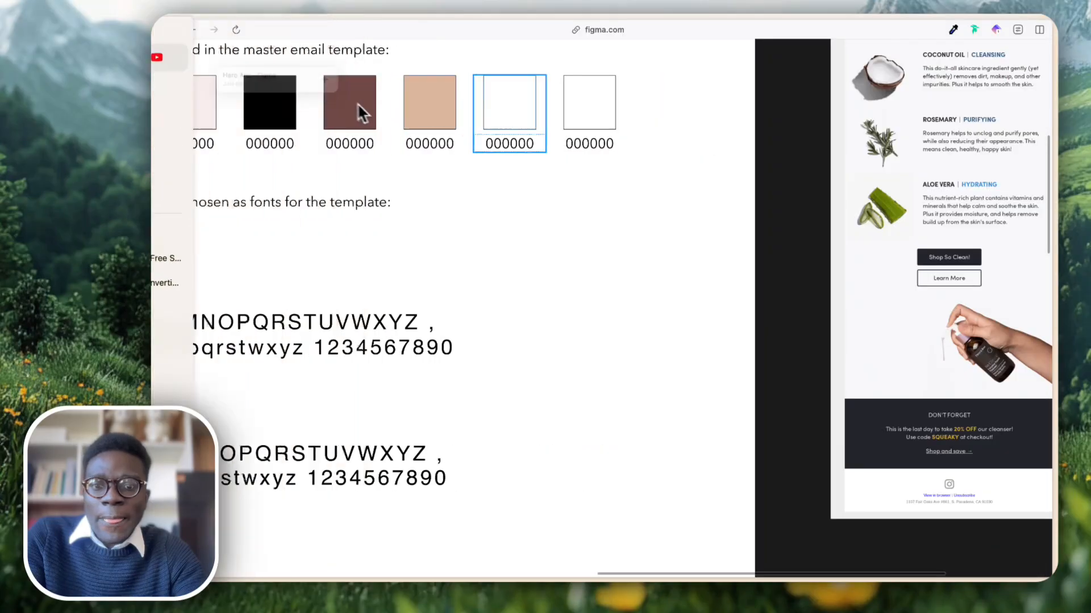
pyautogui.hotkey('ctrl', 'v')
pyautogui.press('Return')
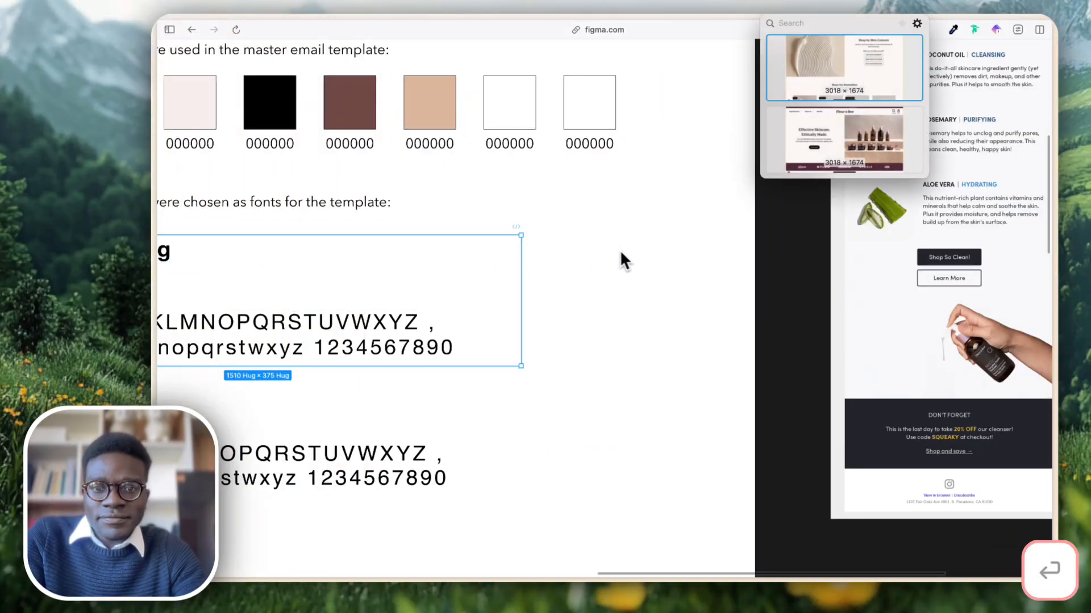
pyautogui.click(814, 92)
pyautogui.press('super+v')
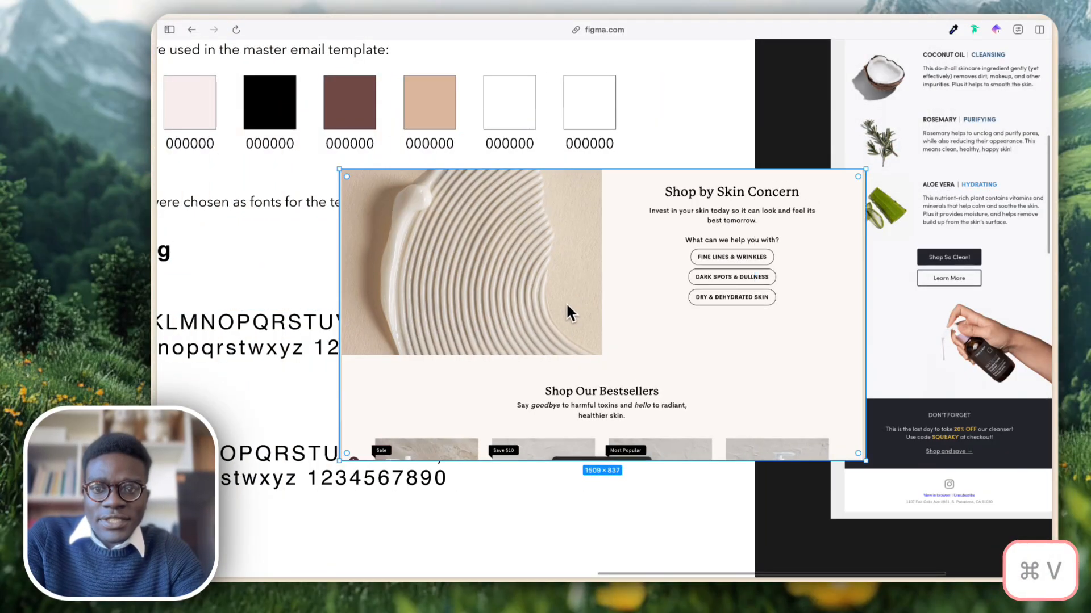
# Fill the seventh colour swatch with the off-white background sampled from the screenshot and delete the screenshot.
pyautogui.click(515, 109)
pyautogui.hotkey('ctrl', 'c')
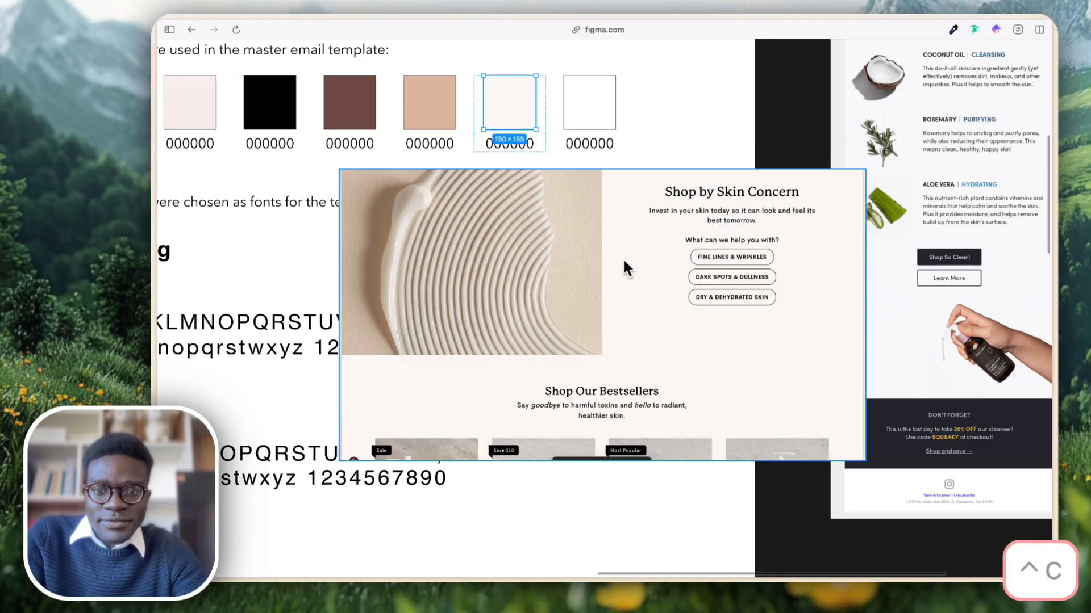
pyautogui.click(619, 205)
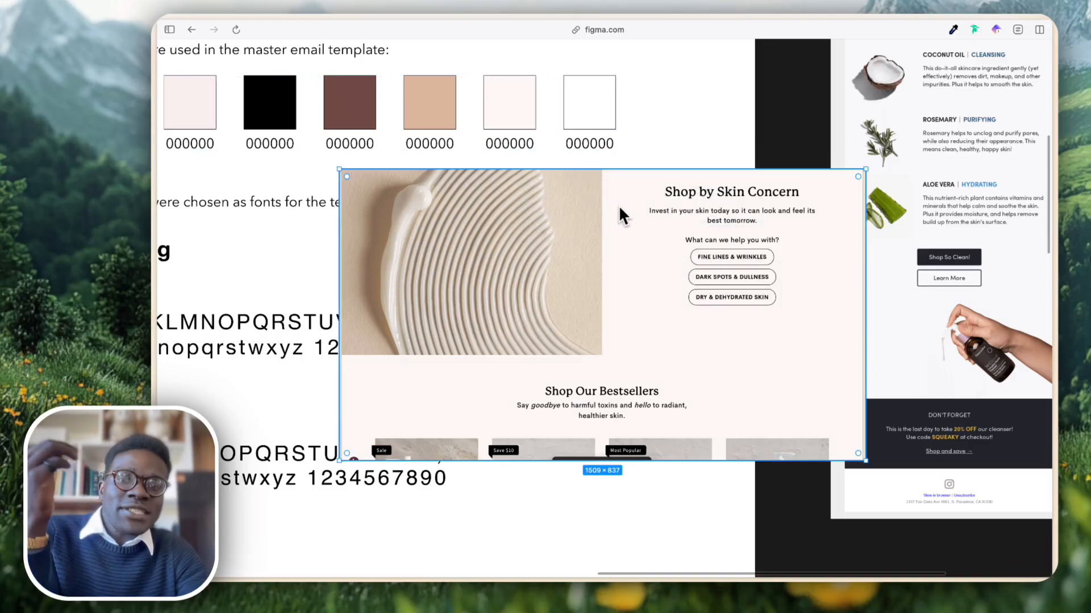
pyautogui.press('BackSpace')
# Review the Design Rationale page's swatches, fonts and empty logo placeholder, and switch back to the Fleur & Bee website.
pyautogui.scroll(-5, 619, 206)
pyautogui.scroll(5, 620, 209)
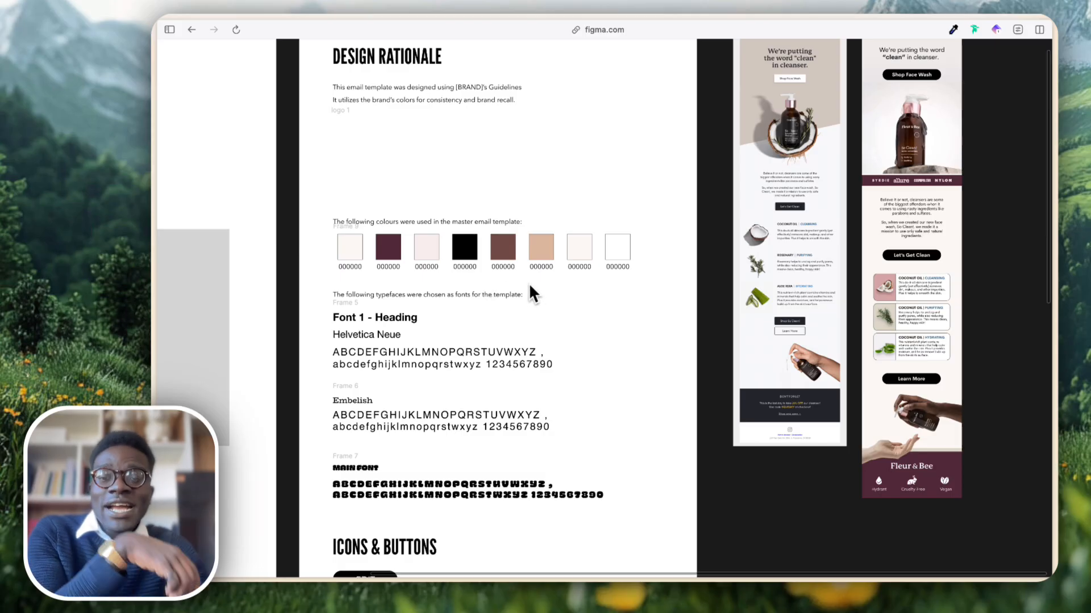
pyautogui.scroll(2, 595, 302)
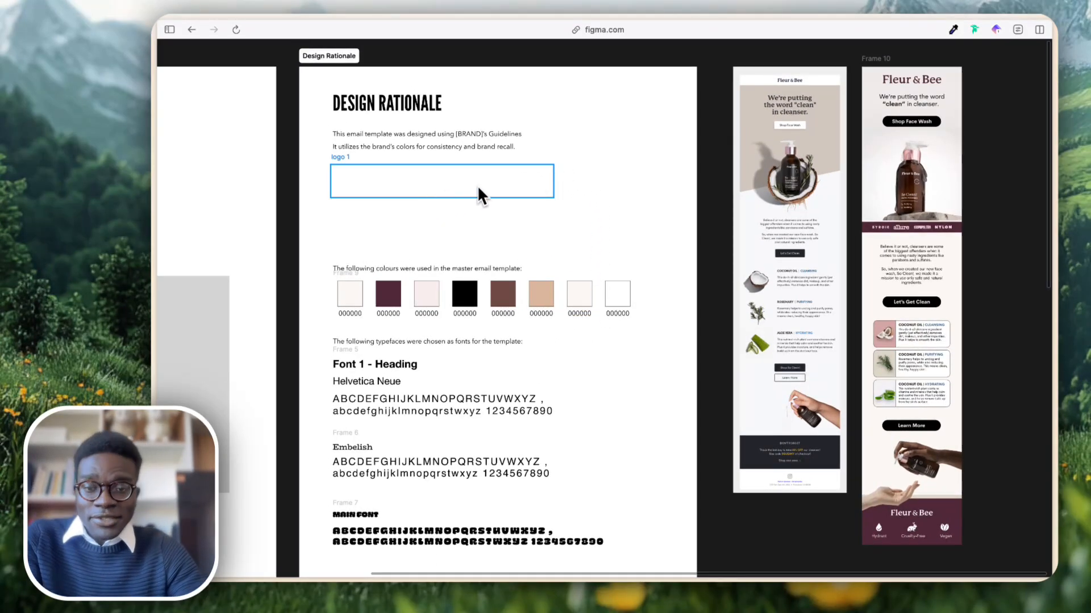
pyautogui.press('super+Tab')
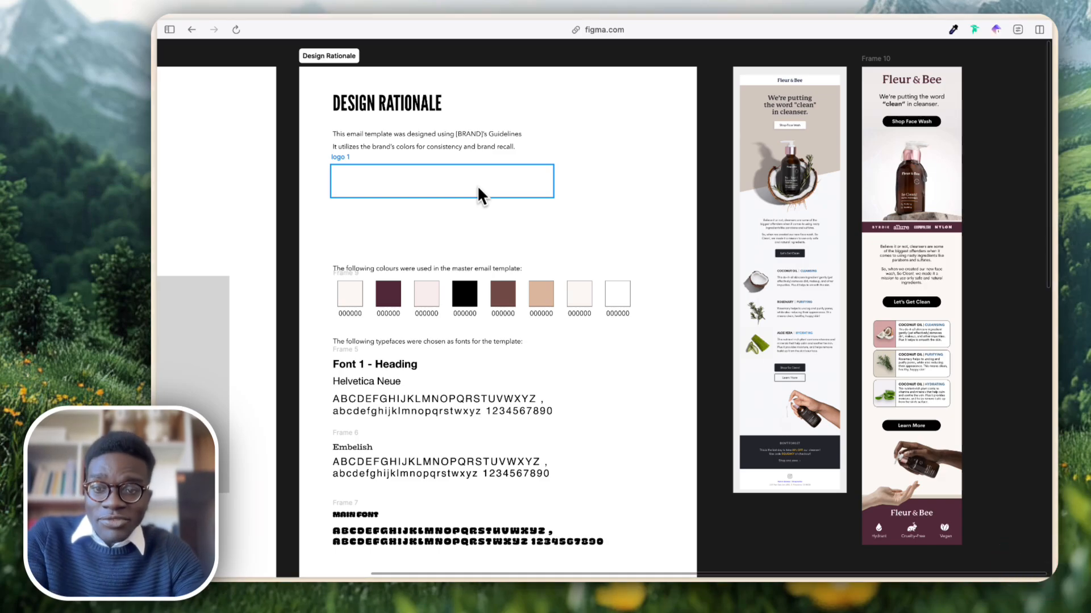
pyautogui.press('super+shift+s')
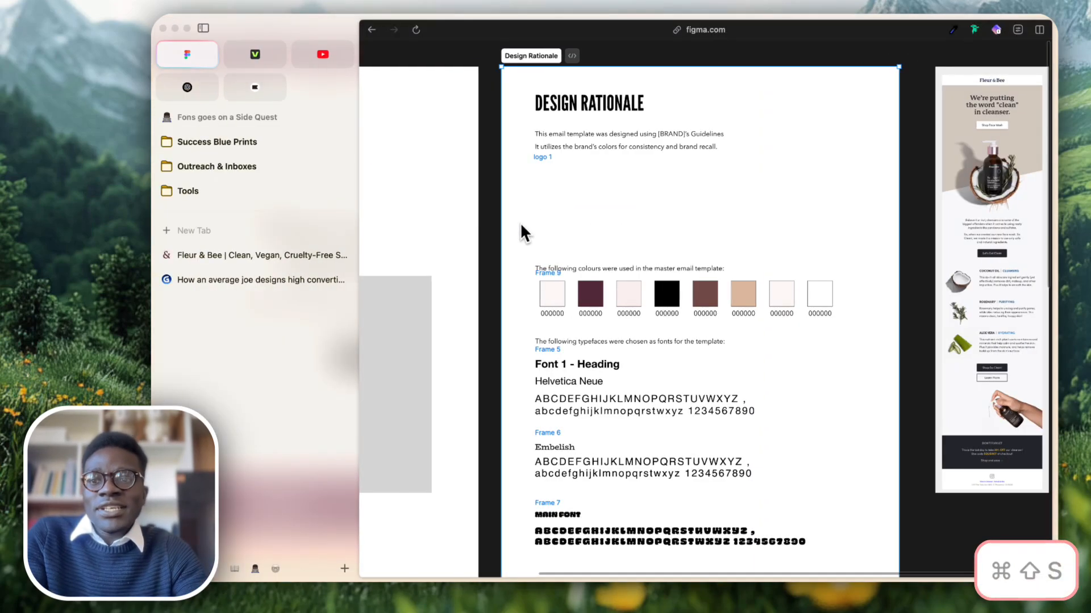
pyautogui.click(294, 258)
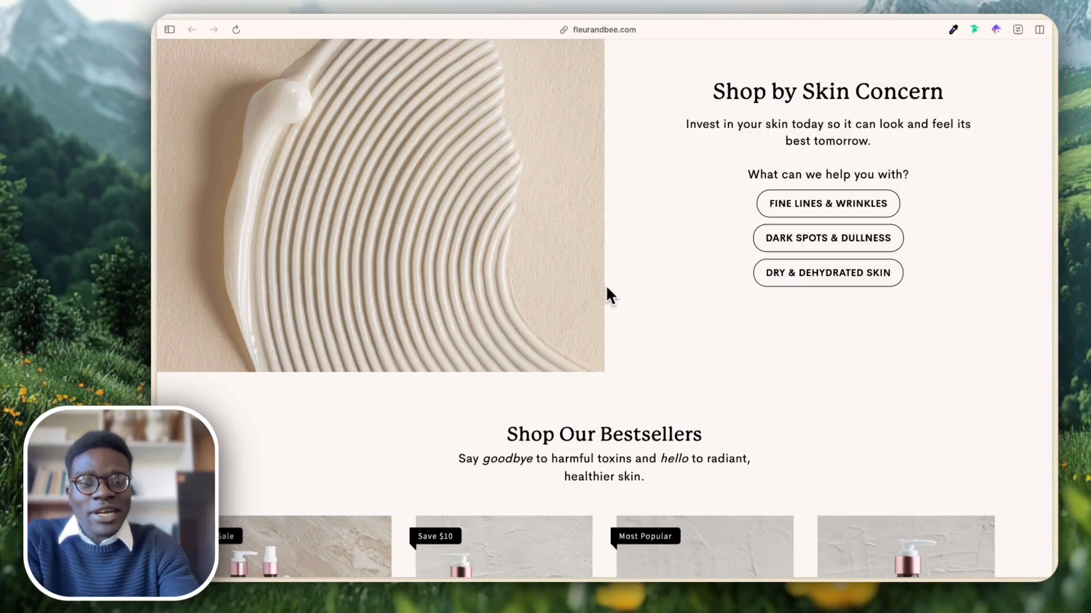
# Inspect the code behind the "Shop by Skin Concern" section and close the developer tools.
pyautogui.rightClick(609, 285)
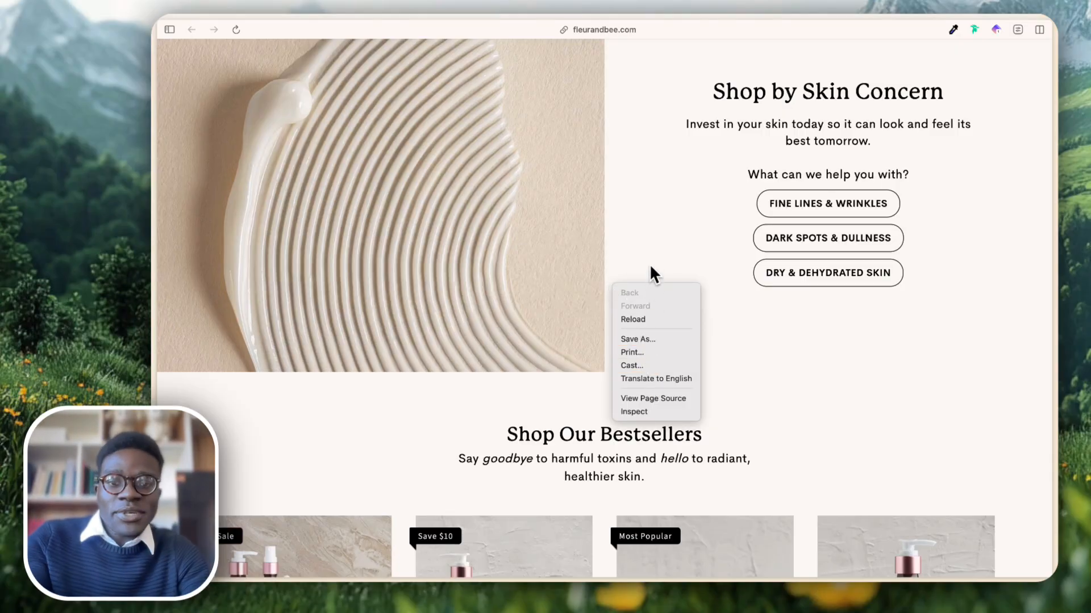
pyautogui.click(651, 233)
pyautogui.rightClick(652, 337)
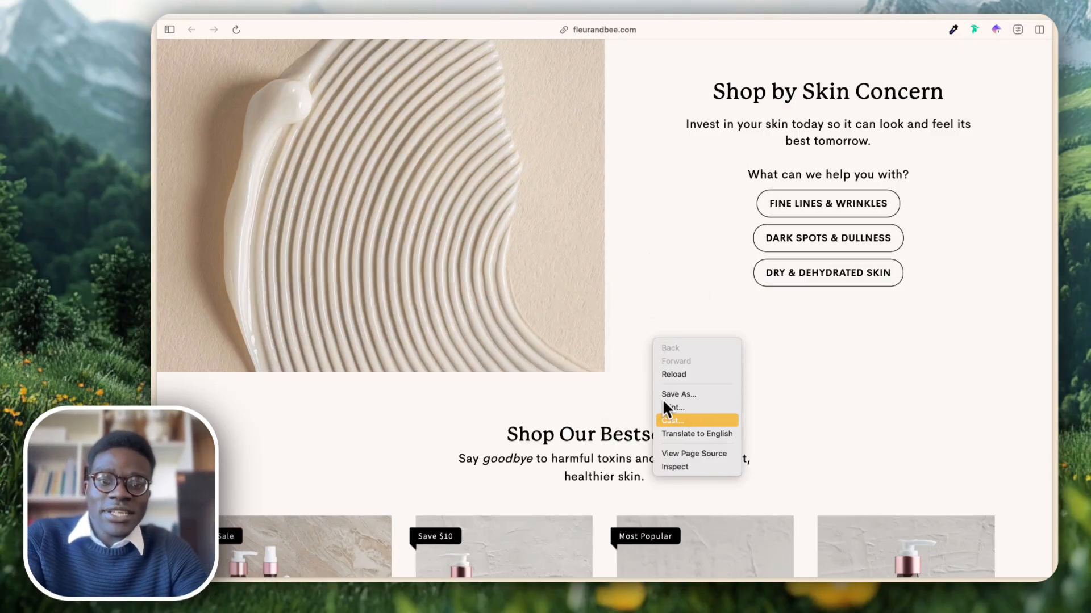
pyautogui.click(676, 464)
pyautogui.press('Escape')
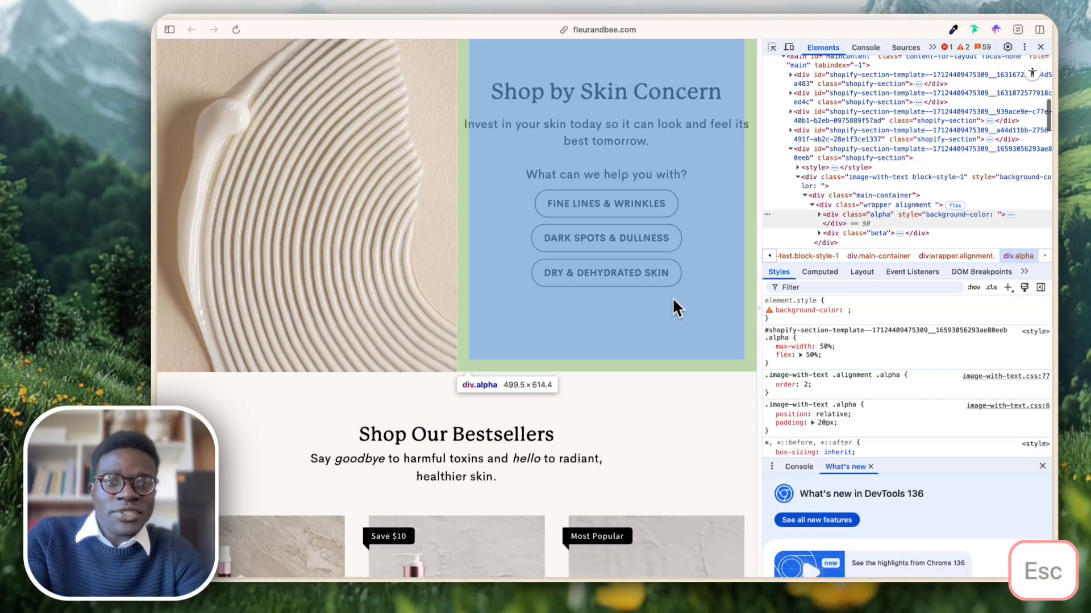
pyautogui.click(1040, 46)
# Reopen the developer tools, inspect the "The Deluxe Set" text block with the element picker, and close them.
pyautogui.press('F12')
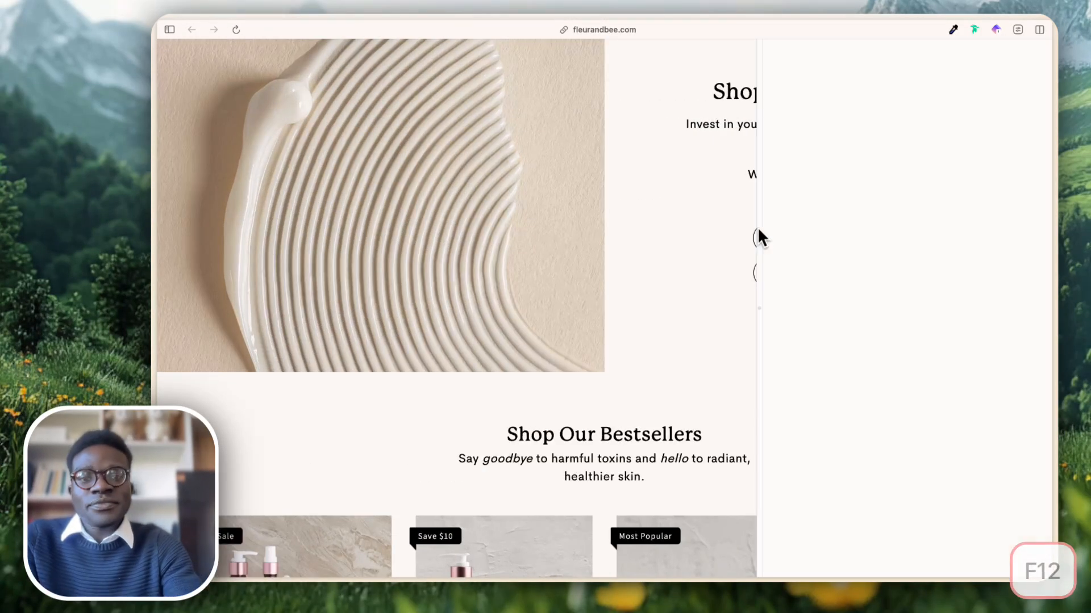
pyautogui.scroll(5, 624, 186)
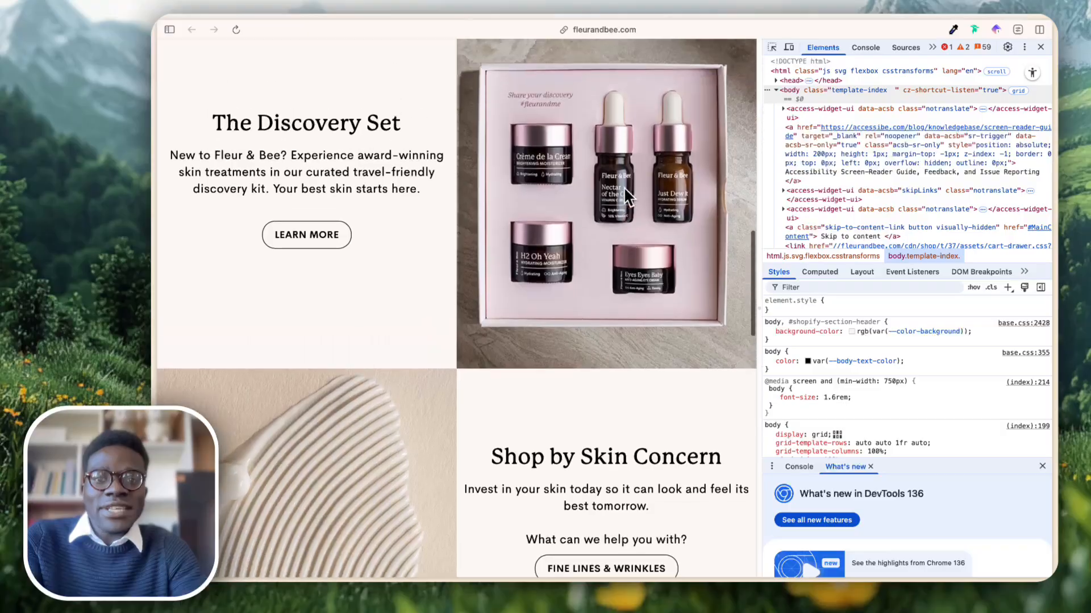
pyautogui.scroll(8, 623, 186)
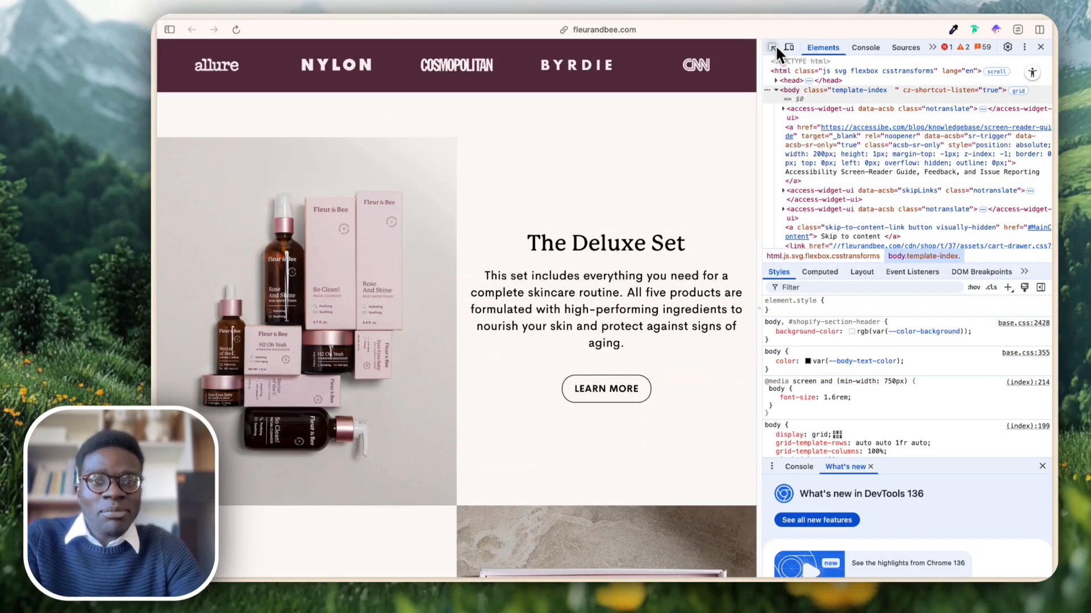
pyautogui.click(772, 47)
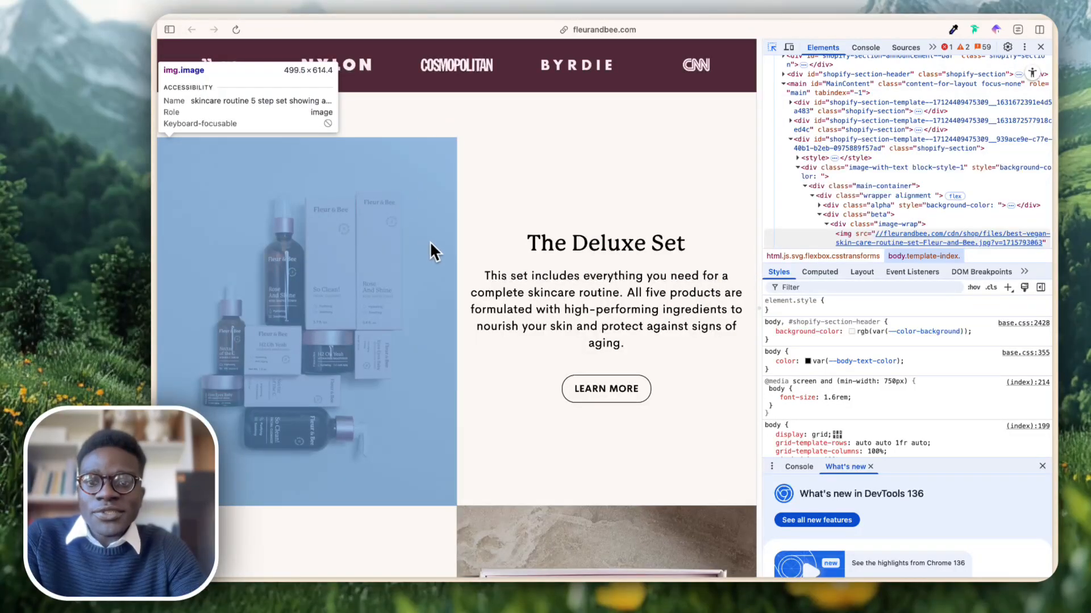
pyautogui.click(543, 457)
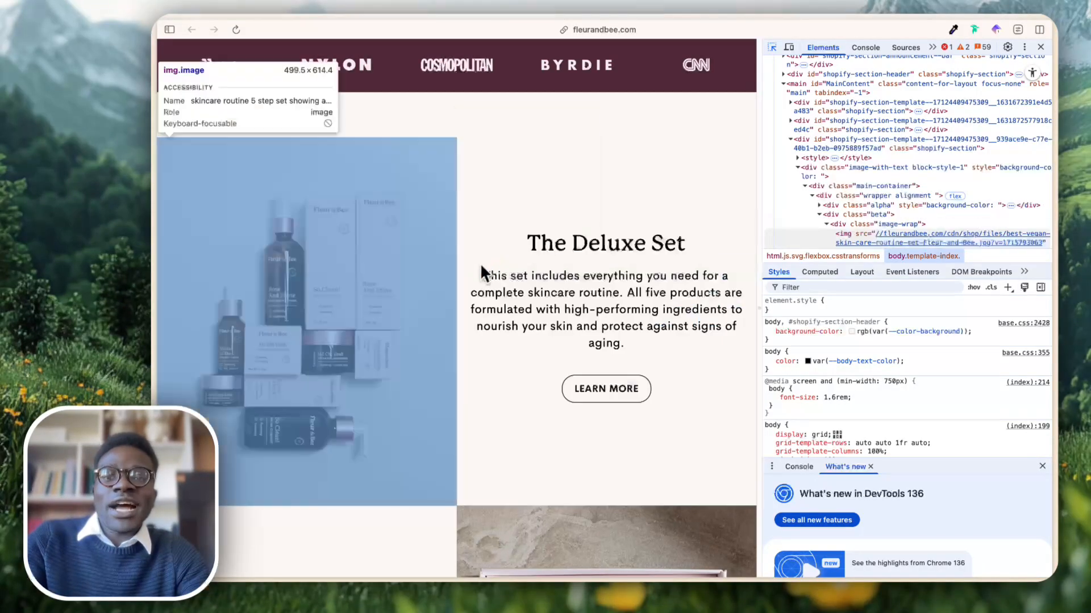
pyautogui.press('Escape')
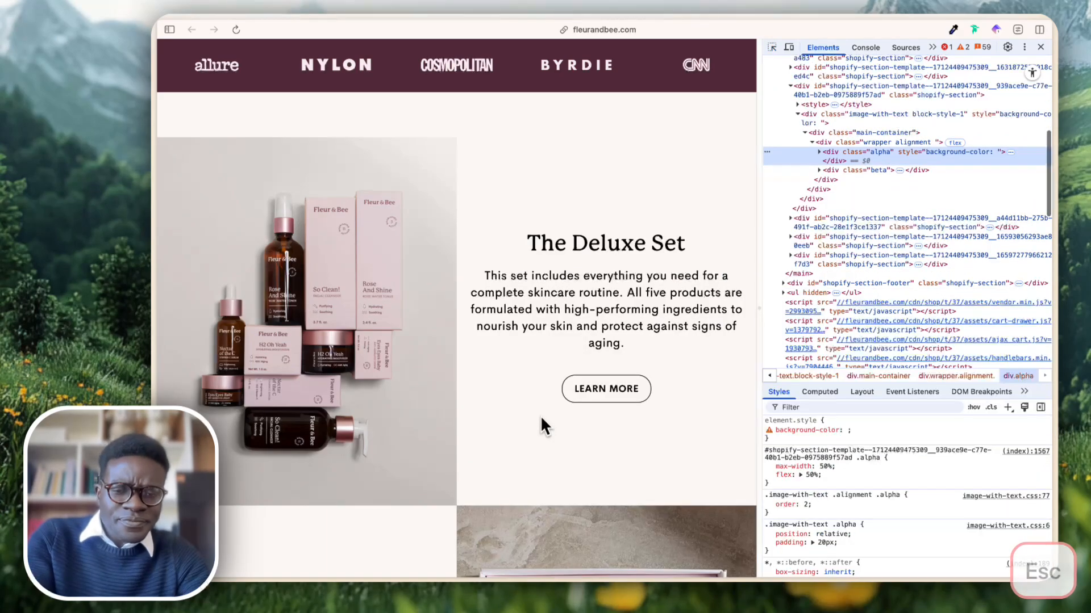
pyautogui.click(1040, 47)
# Open the "So Clean!" Facial Cleanser product page from the homepage's bestsellers.
pyautogui.scroll(8, 650, 219)
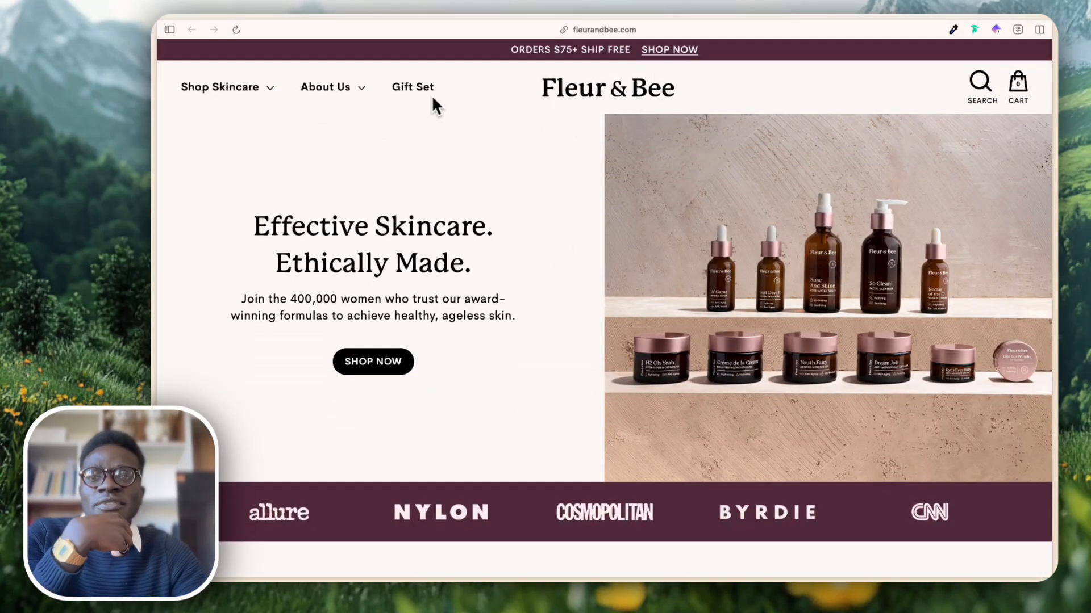
pyautogui.scroll(-15, 536, 253)
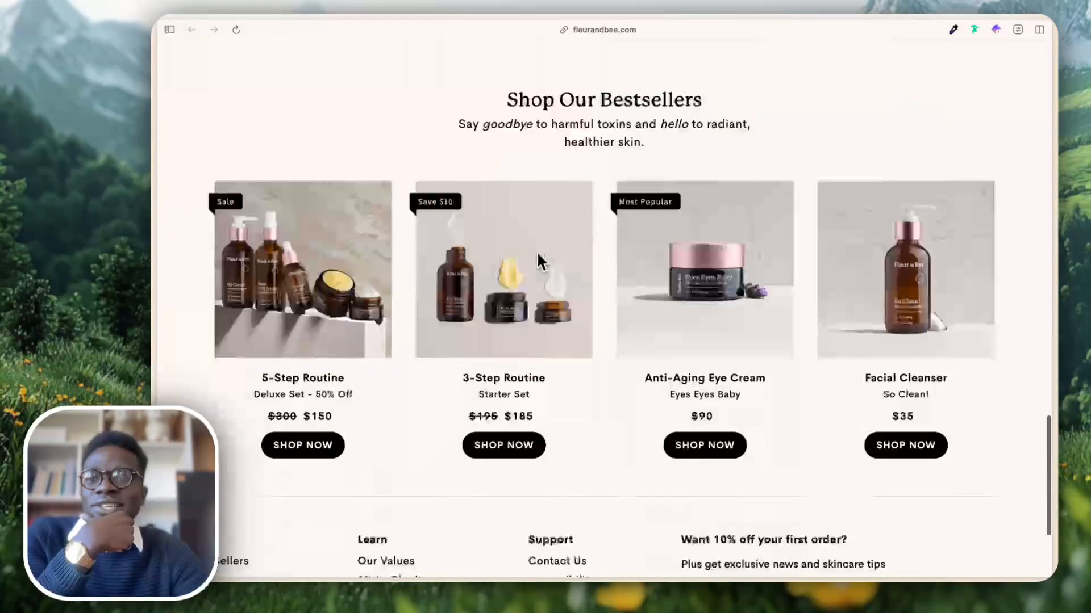
pyautogui.scroll(2, 537, 253)
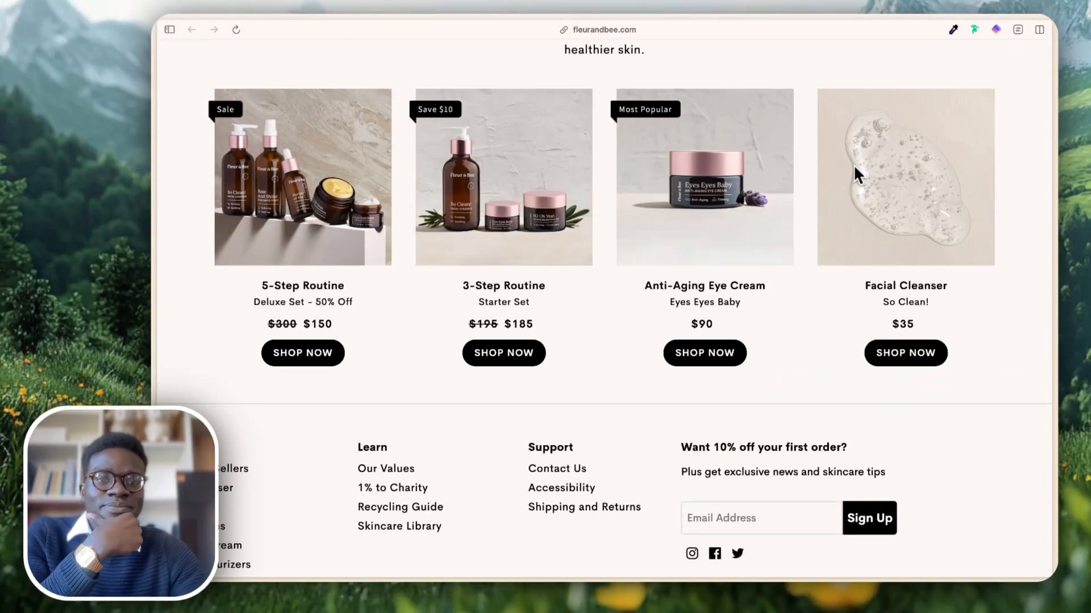
pyautogui.click(857, 170)
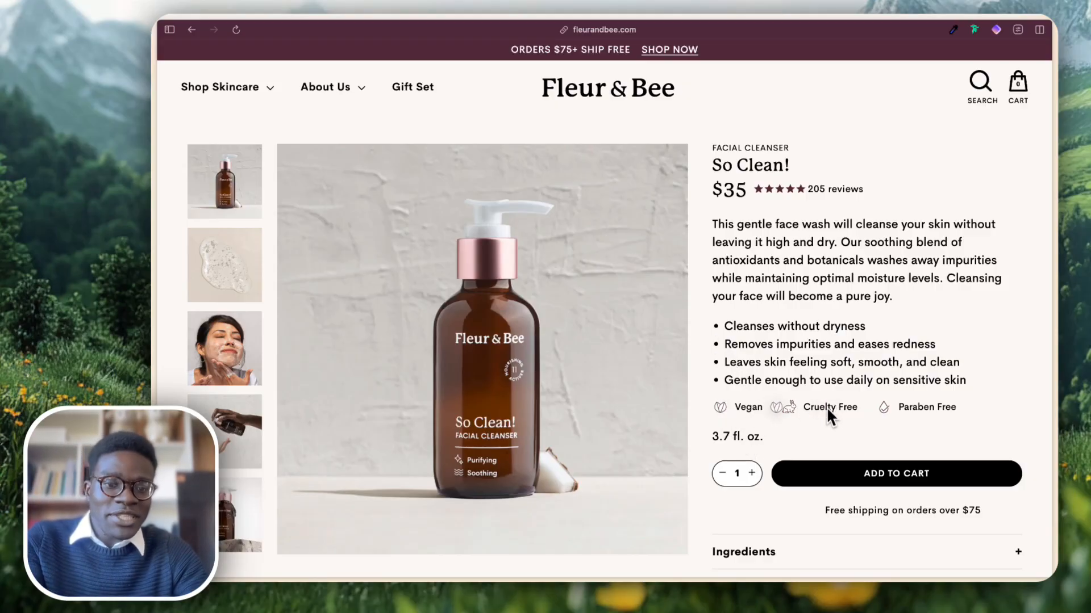
# Show the gallery photo of hands dispensing the cleanser and look through the product page's images and sections.
pyautogui.scroll(-2, 795, 420)
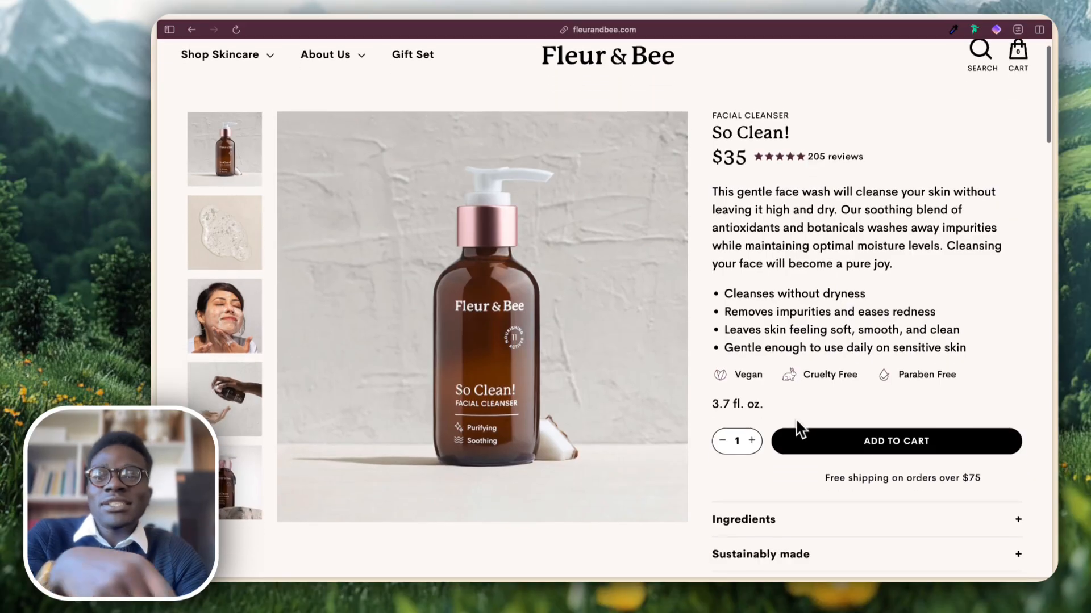
pyautogui.scroll(-2, 238, 364)
pyautogui.click(236, 340)
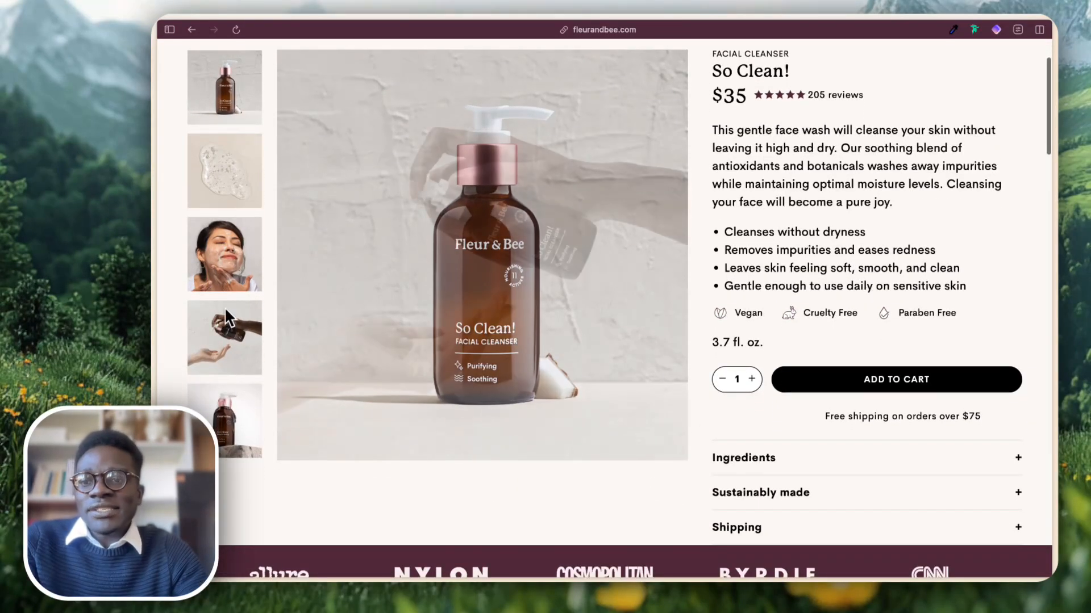
pyautogui.scroll(-10, 282, 342)
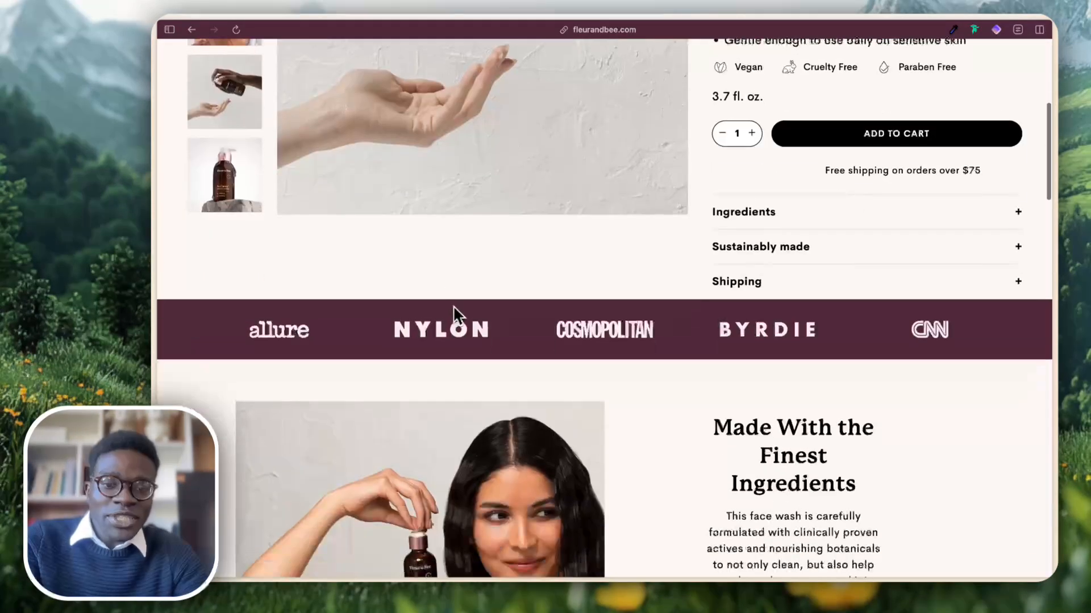
pyautogui.scroll(-15, 618, 149)
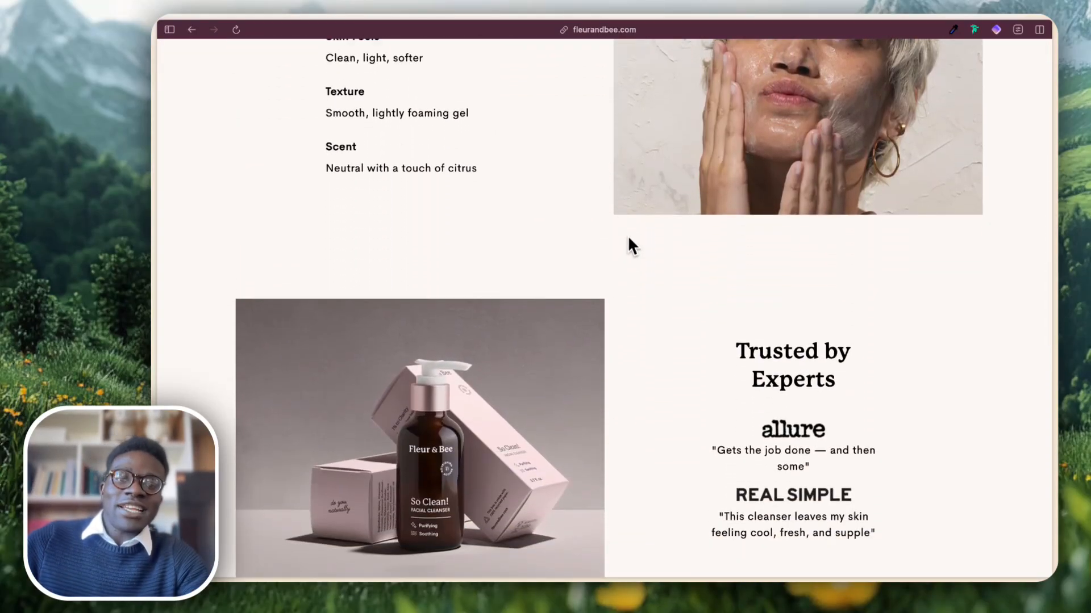
pyautogui.scroll(-10, 631, 256)
pyautogui.scroll(20, 636, 270)
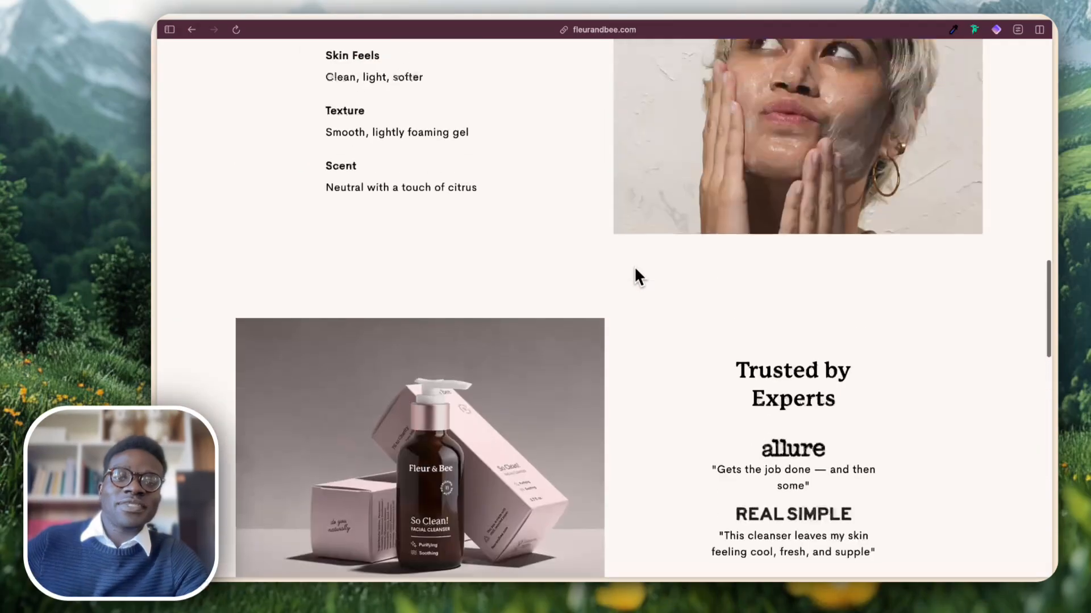
# Open the developer tools' network log on the product page and reload the page to record its image requests.
pyautogui.press('F12')
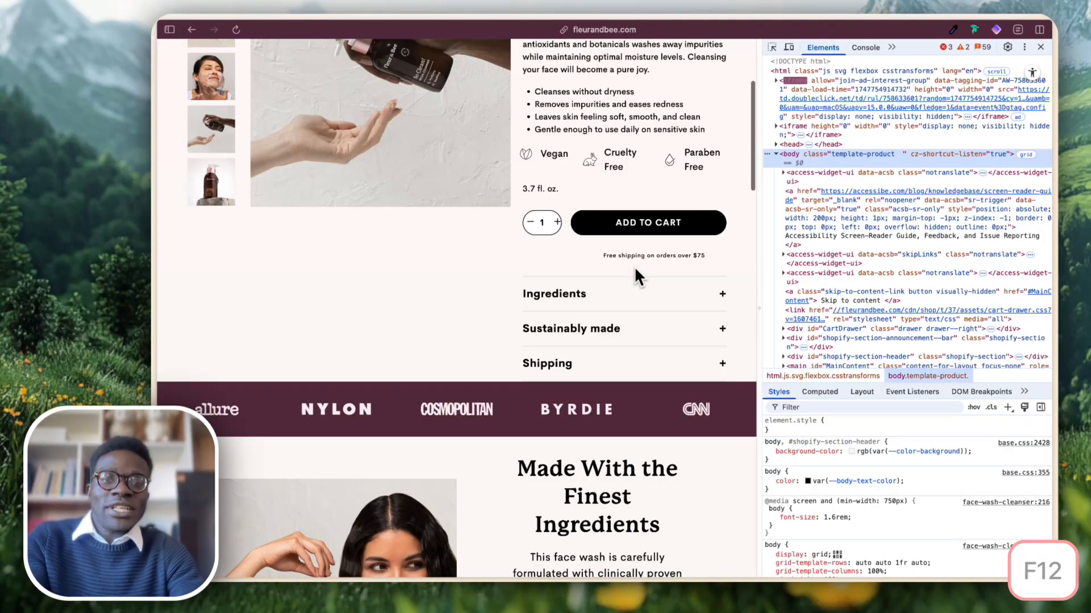
pyautogui.scroll(5, 634, 266)
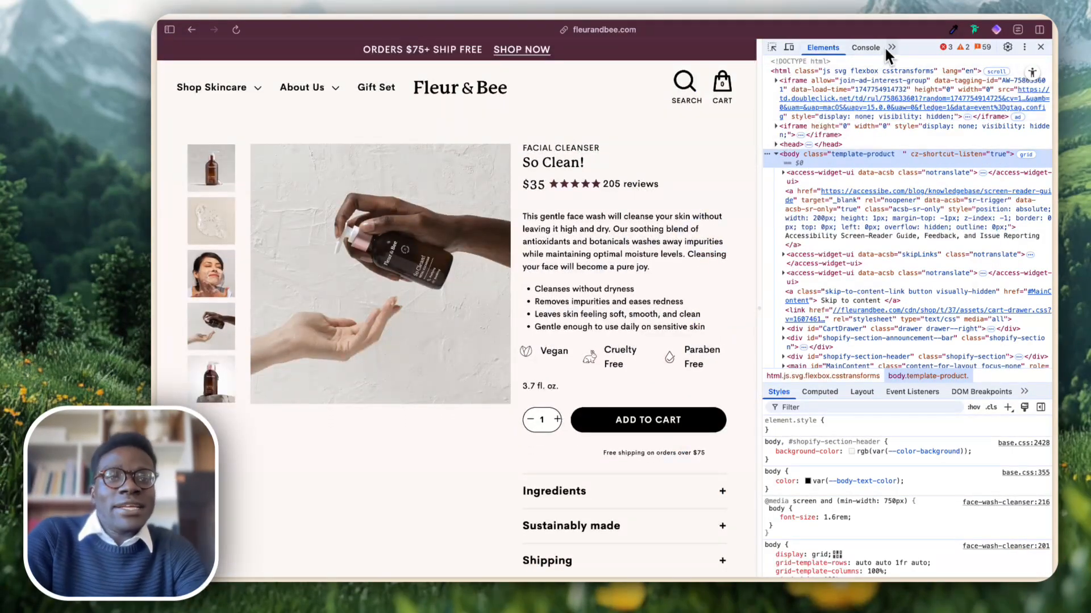
pyautogui.click(891, 47)
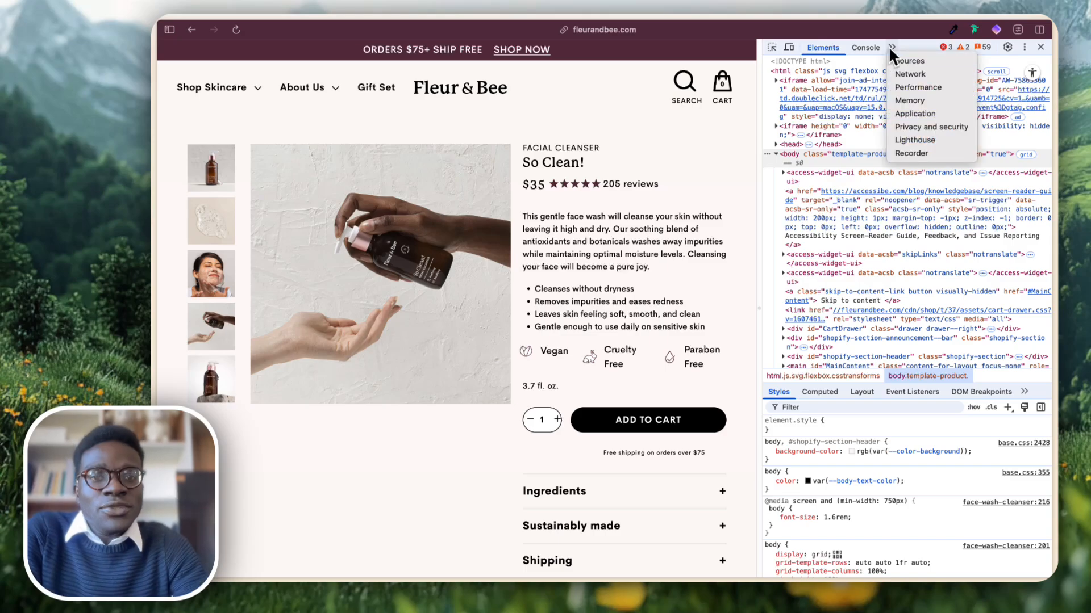
pyautogui.click(911, 71)
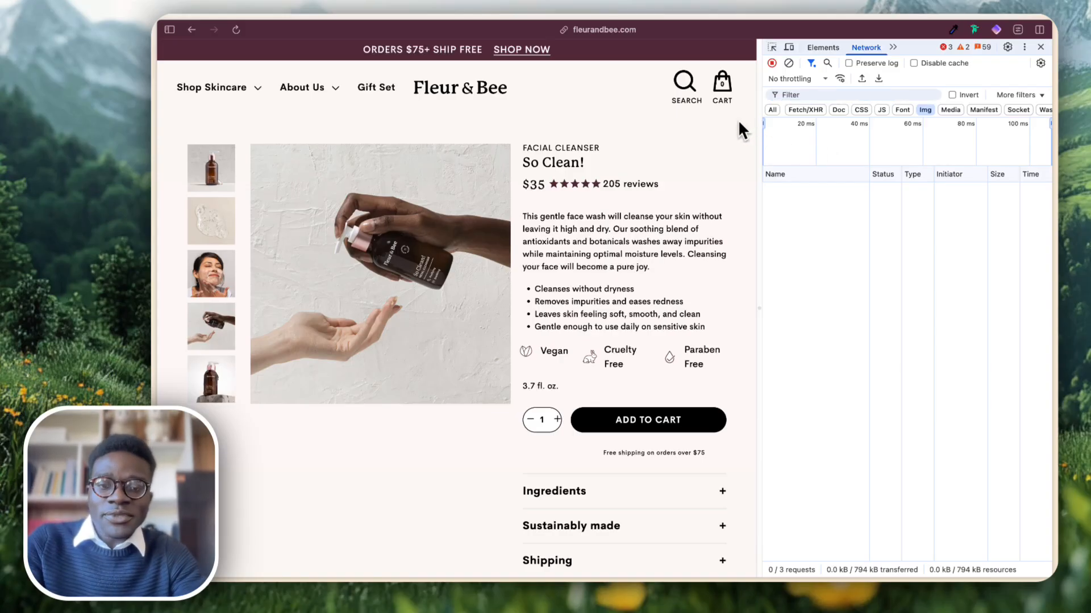
pyautogui.press('super+r')
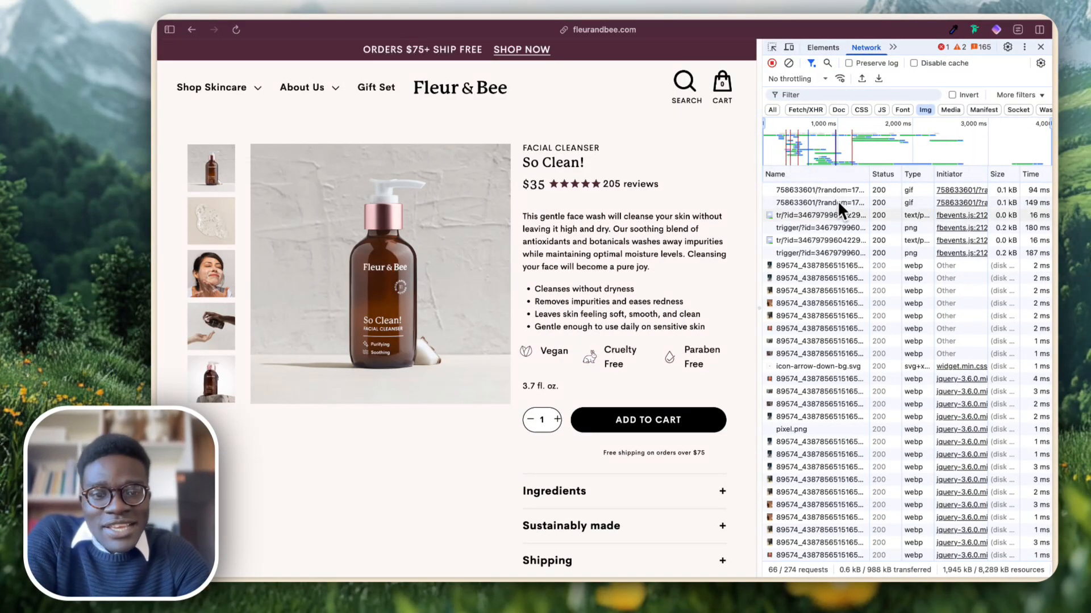
# Preview the tracking images and the customer-review webp photos among the recorded image requests.
pyautogui.click(835, 189)
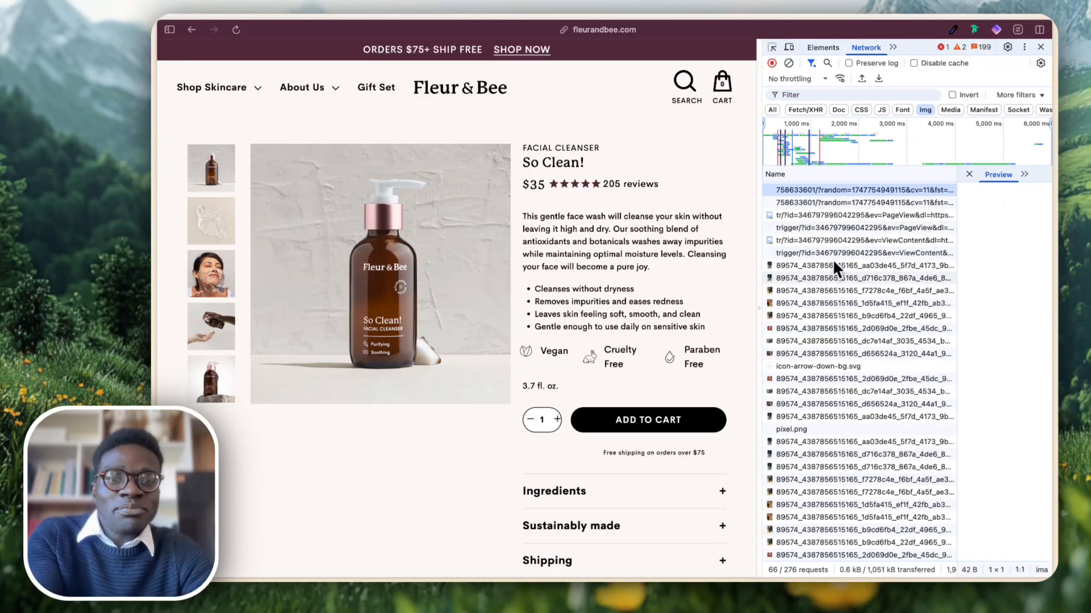
pyautogui.click(820, 267)
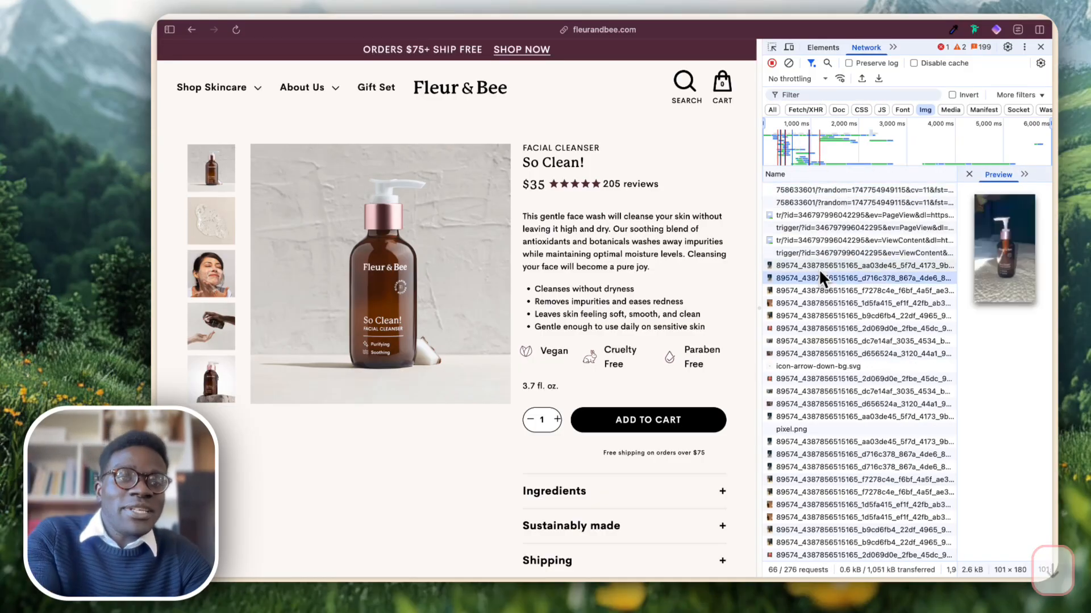
pyautogui.press('Down')
pyautogui.press('Down')
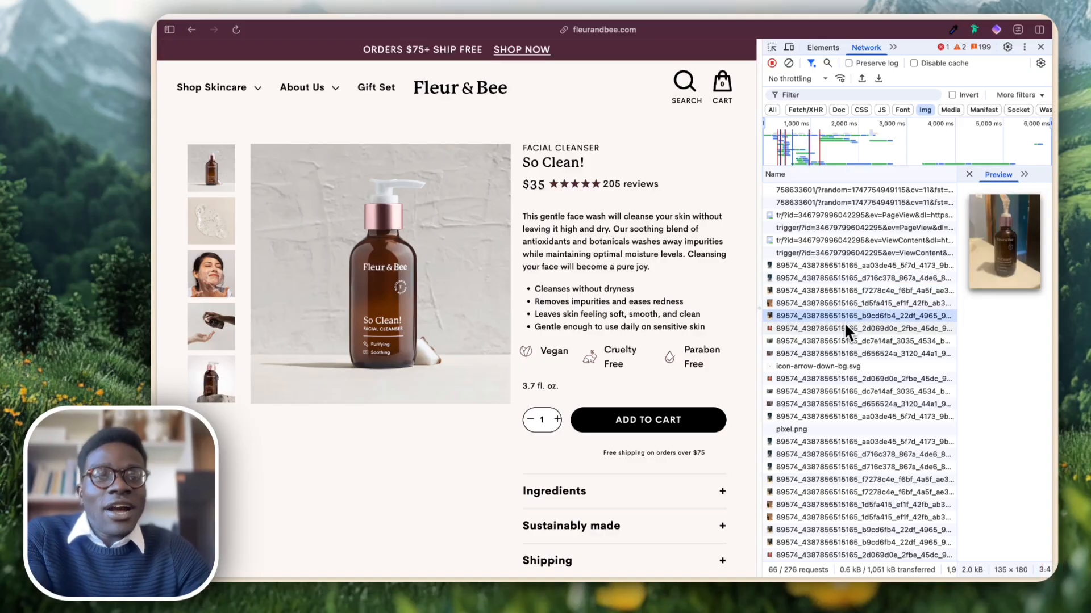
pyautogui.click(795, 516)
pyautogui.press('Down')
pyautogui.press('Down')
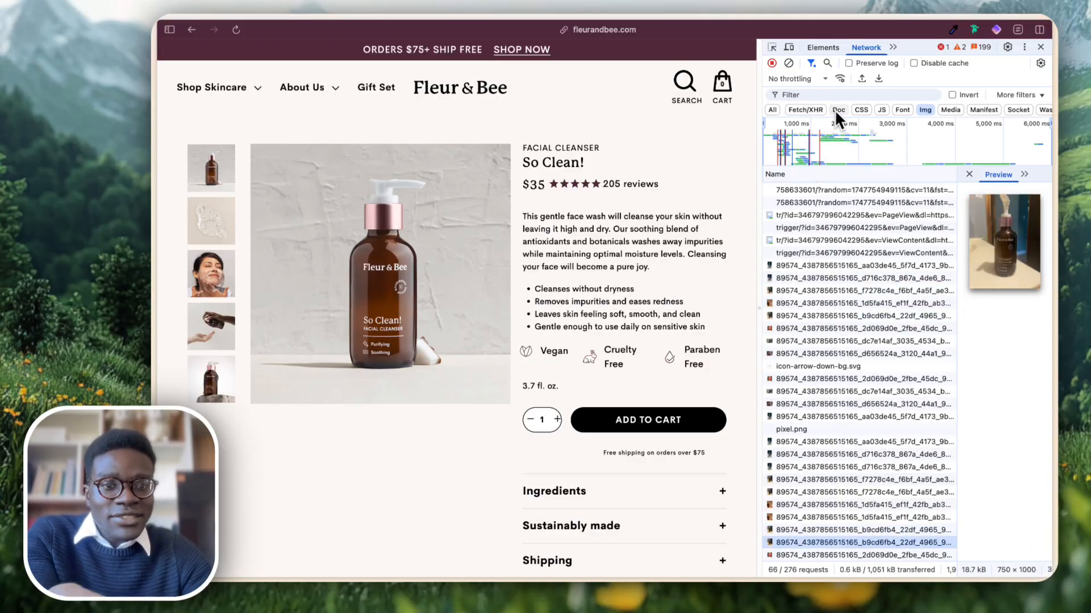
# Filter the requests to images again and preview the brand icons, including nonasties-icon.png and vegan-icon.png.
pyautogui.click(942, 108)
pyautogui.click(923, 109)
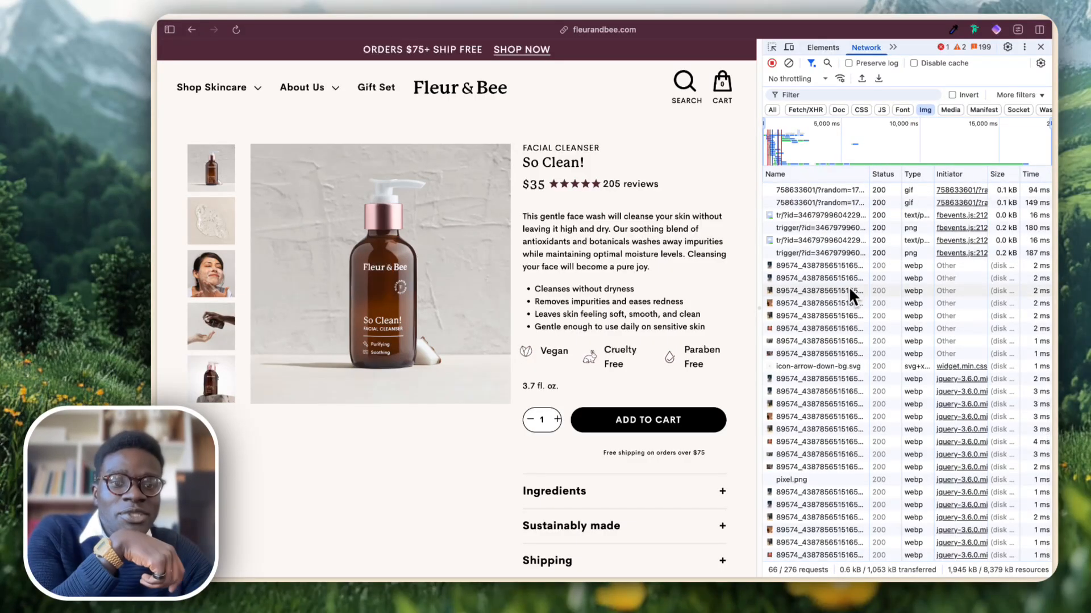
pyautogui.scroll(8, 848, 289)
pyautogui.click(825, 223)
pyautogui.press('Up')
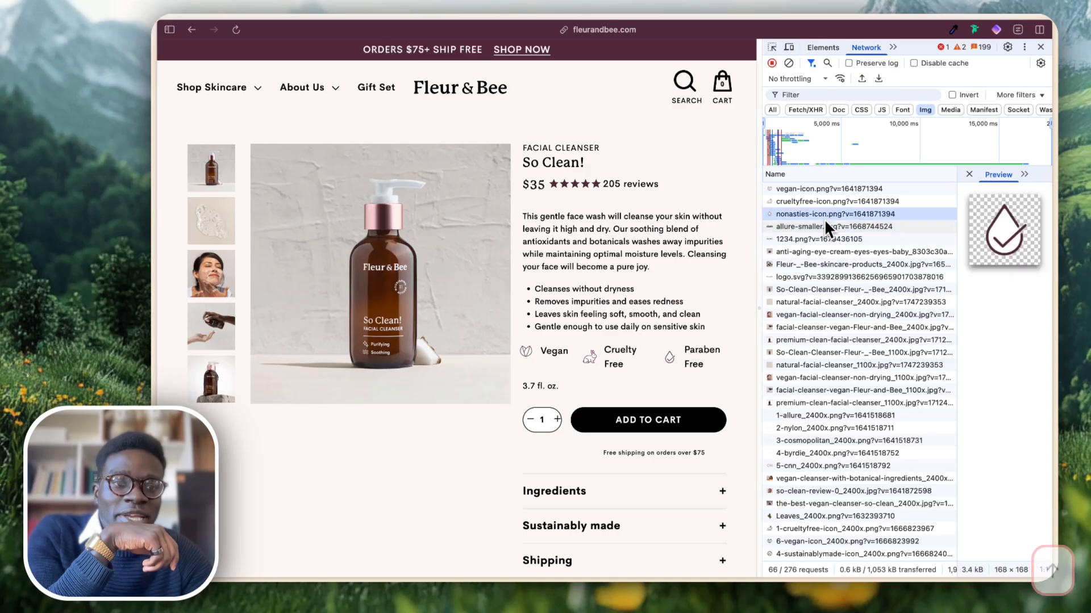
pyautogui.click(823, 189)
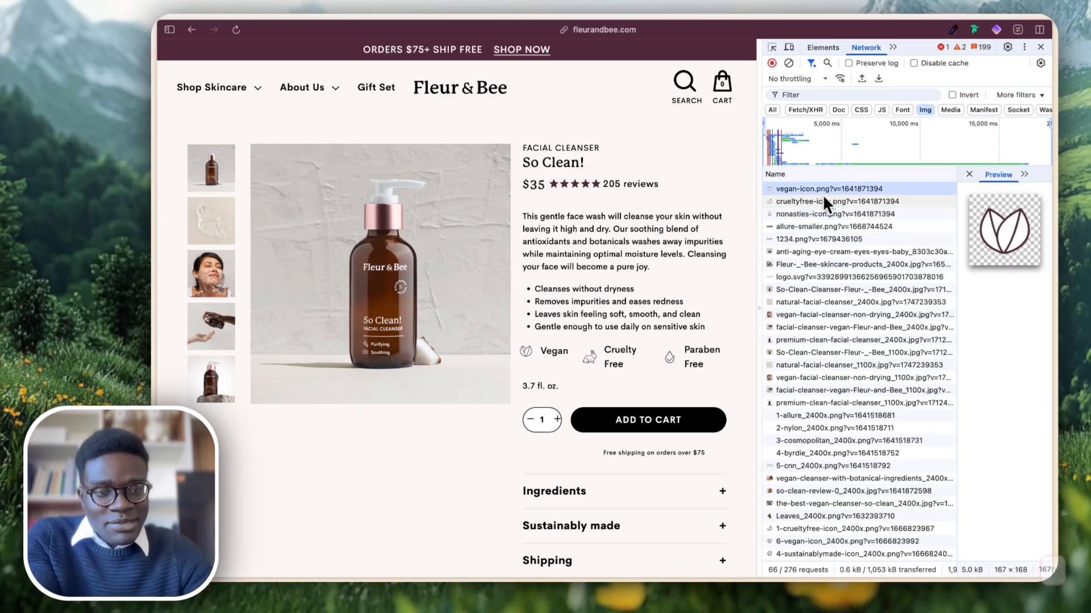
# Find logo.svg among the recorded image requests and open it in a new tab.
pyautogui.click(798, 263)
pyautogui.press('Down')
pyautogui.press('Down')
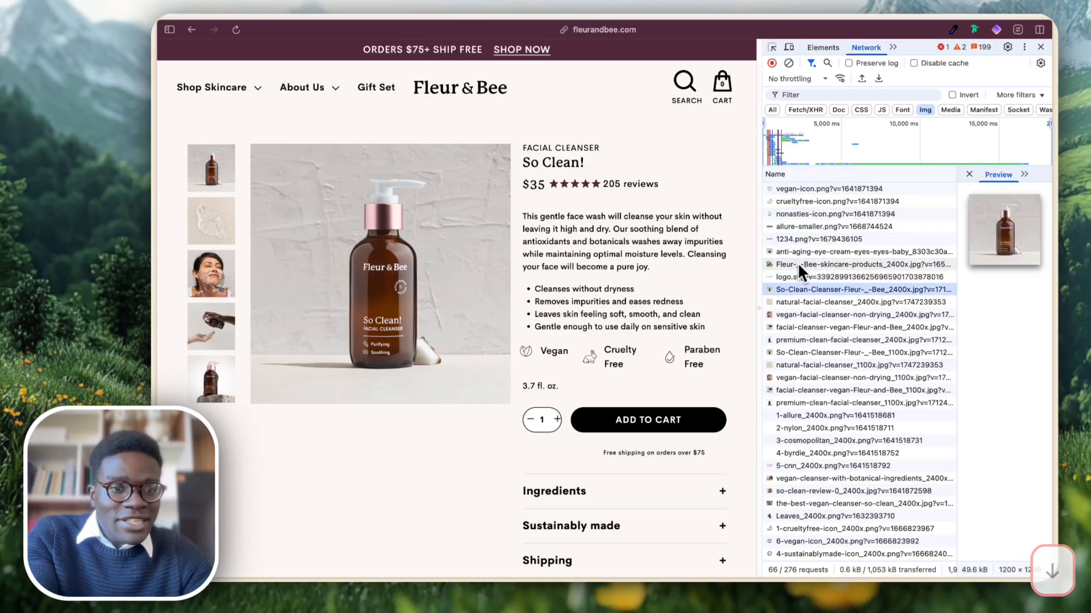
pyautogui.press('Up')
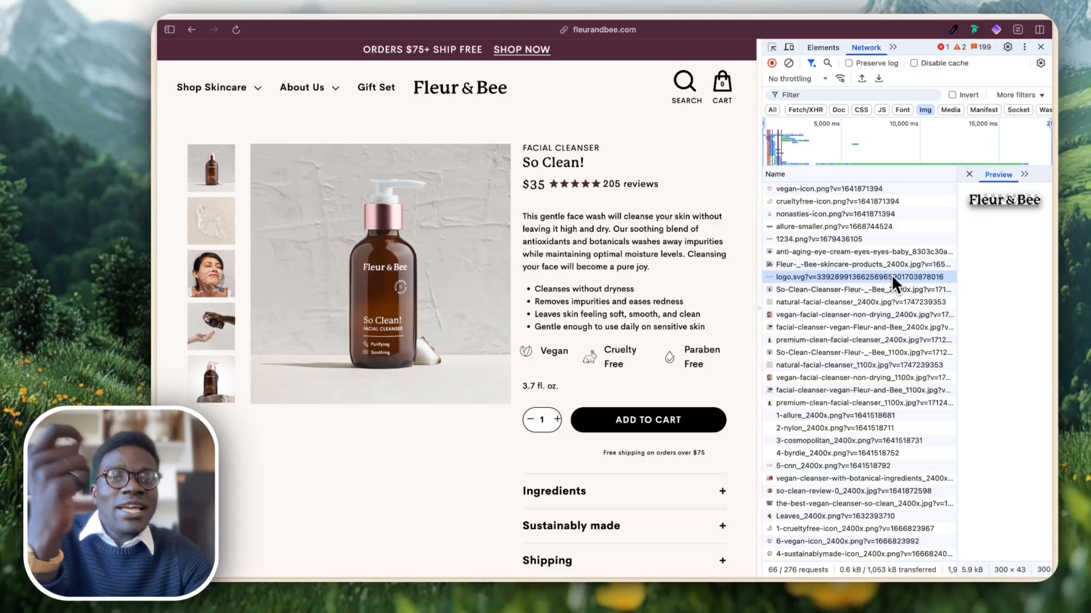
pyautogui.rightClick(893, 278)
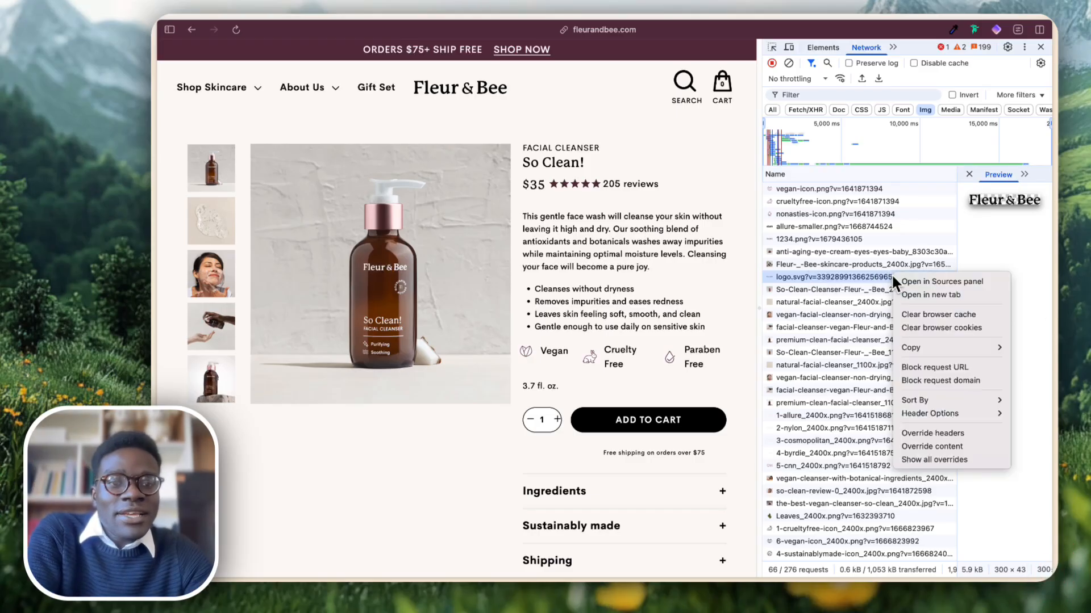
pyautogui.click(927, 291)
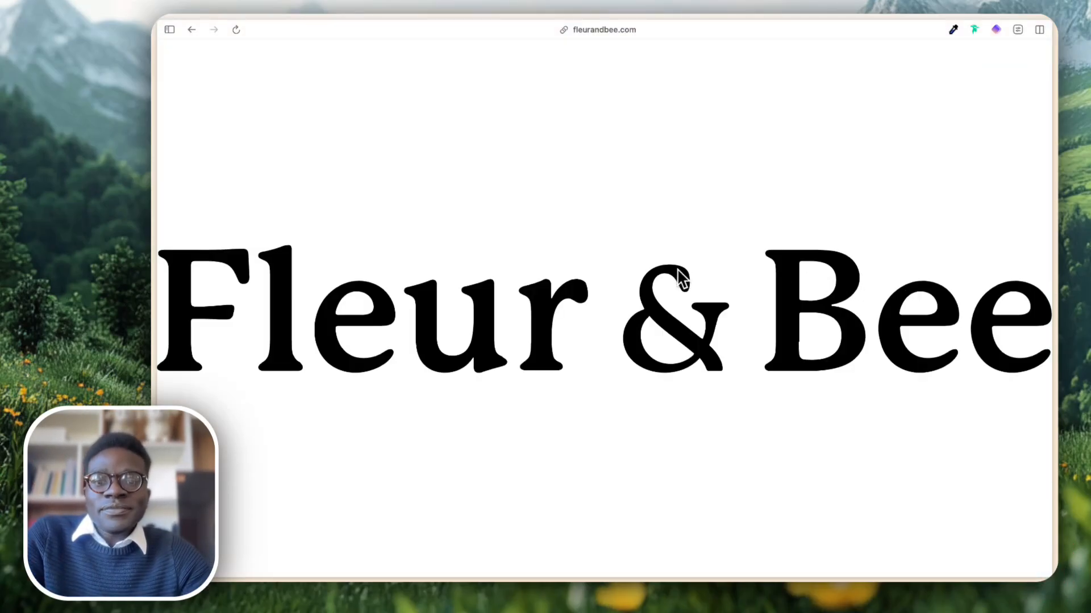
# Capture a screenshot of the enlarged Fleur & Bee logo.
pyautogui.rightClick(598, 294)
pyautogui.click(729, 308)
pyautogui.press('super+shift+5')
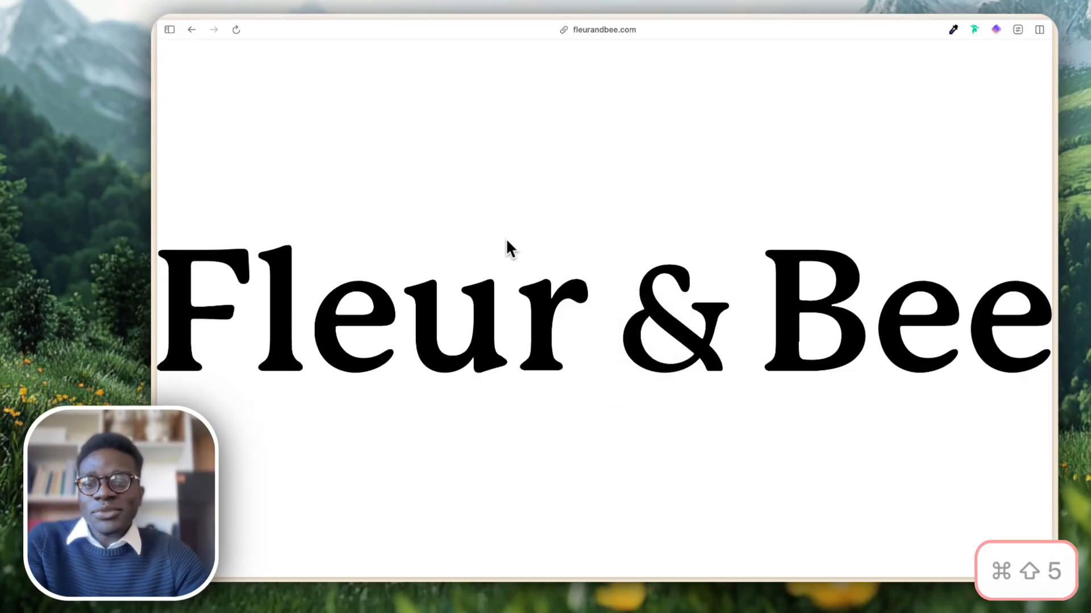
pyautogui.press('Return')
pyautogui.press('super+Tab')
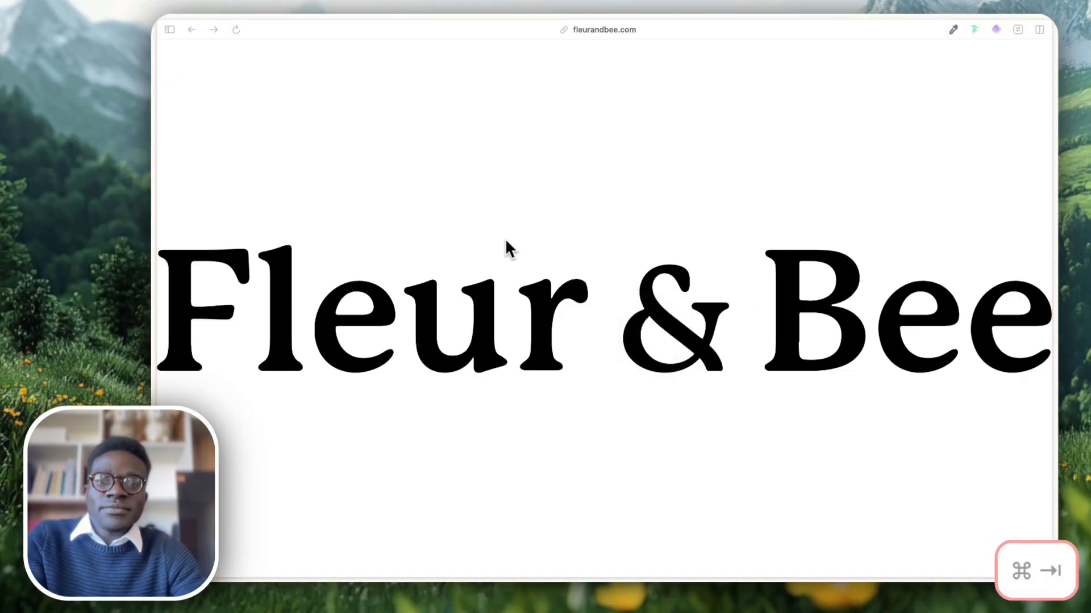
pyautogui.press('super+Tab')
pyautogui.press('super+Left')
pyautogui.press('super+Right')
pyautogui.press('super+Left')
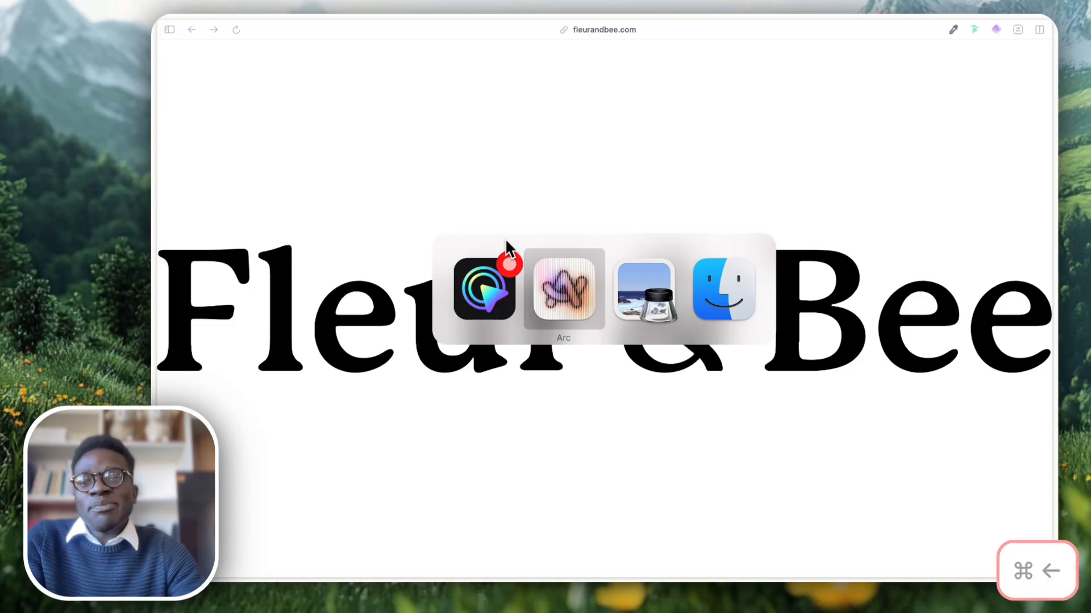
pyautogui.press('super+Left')
pyautogui.press('super+Right')
pyautogui.press('super+Left')
pyautogui.press('super+Right')
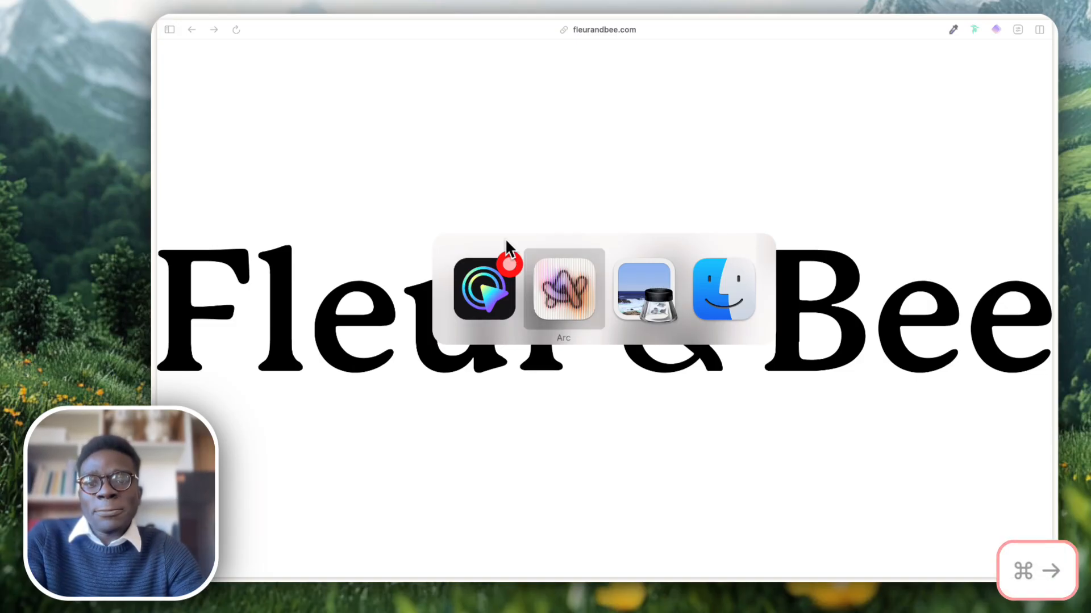
pyautogui.press('super+Left')
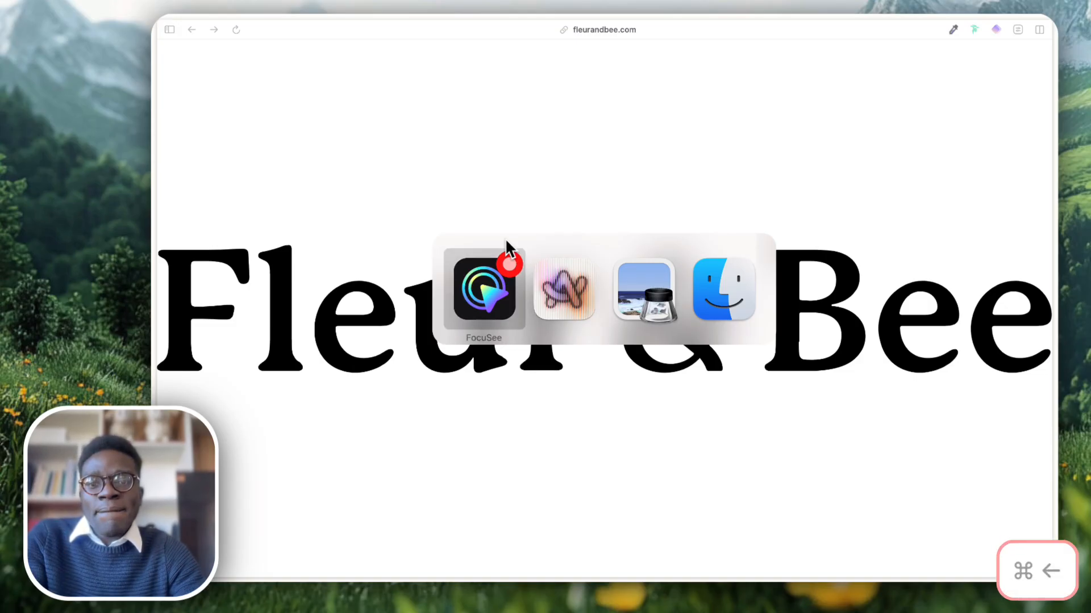
pyautogui.press('super+Right')
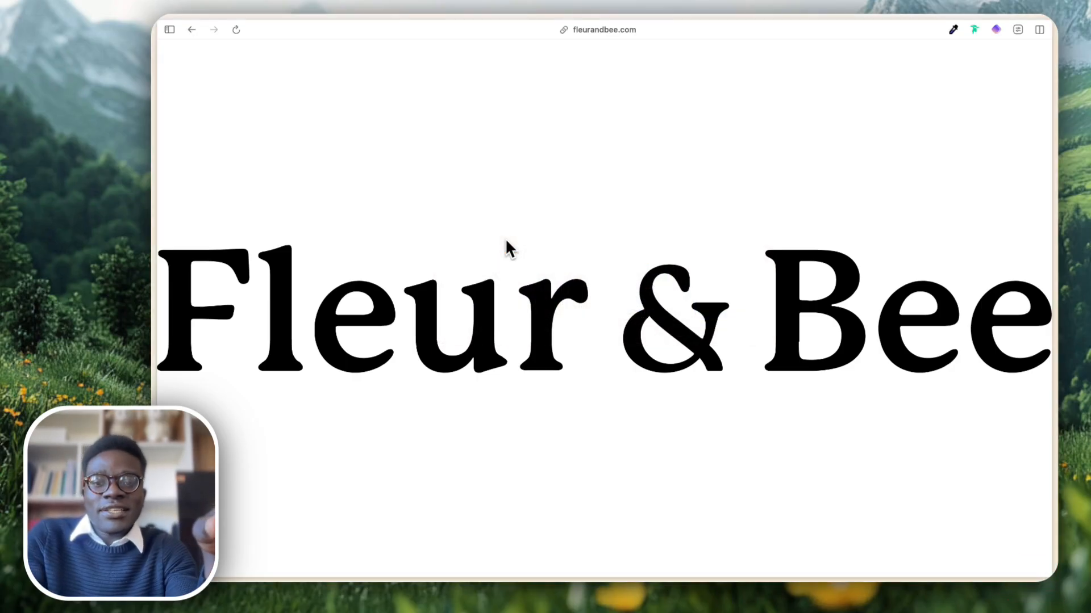
pyautogui.press('super+Tab')
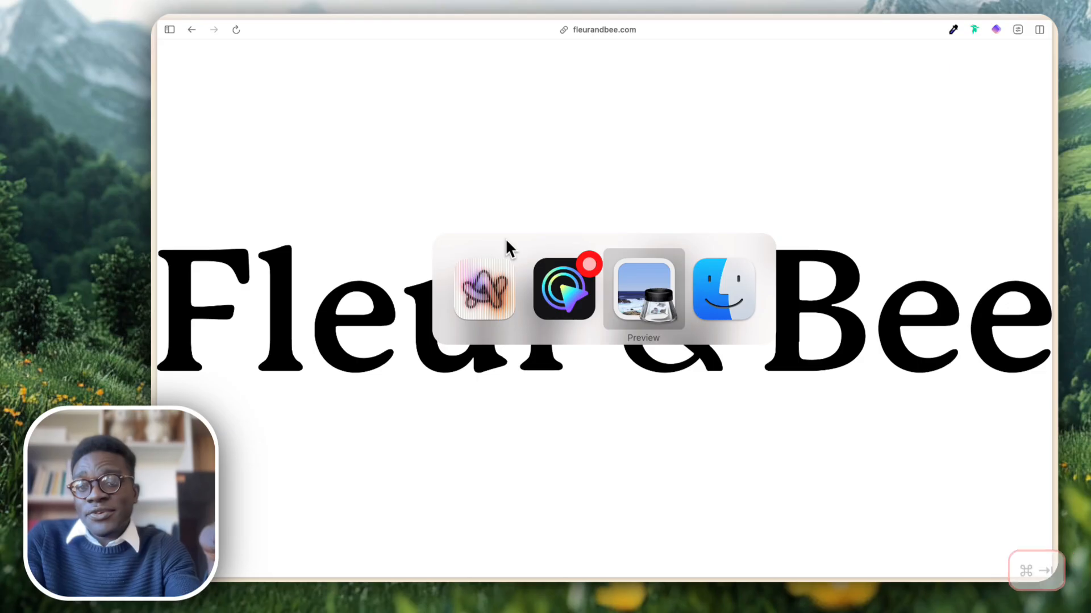
pyautogui.press('super+shift+Tab')
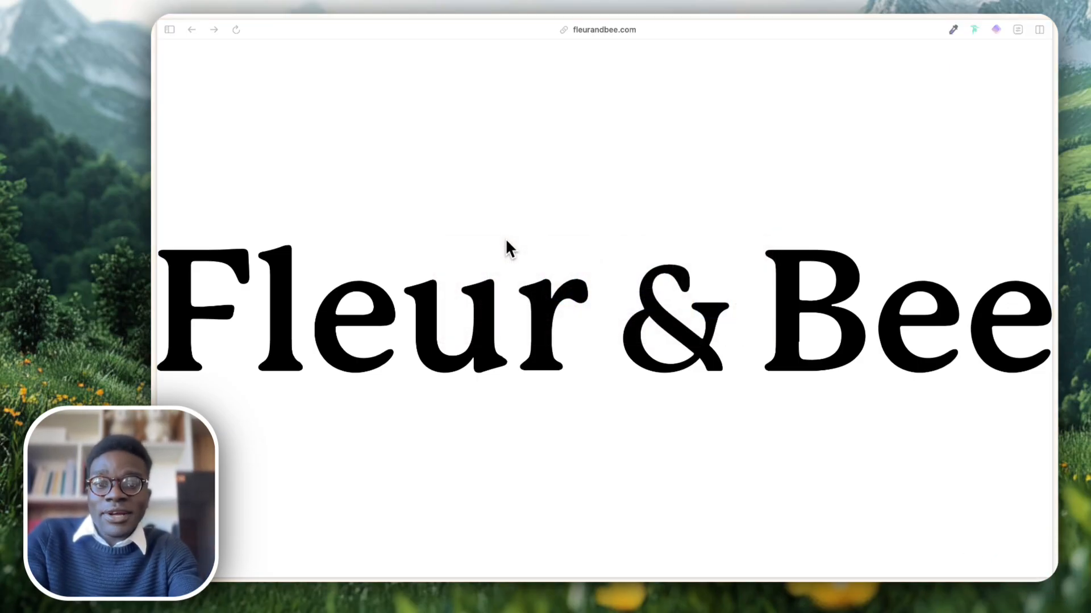
pyautogui.press('super+Tab')
pyautogui.press('super+shift+Tab')
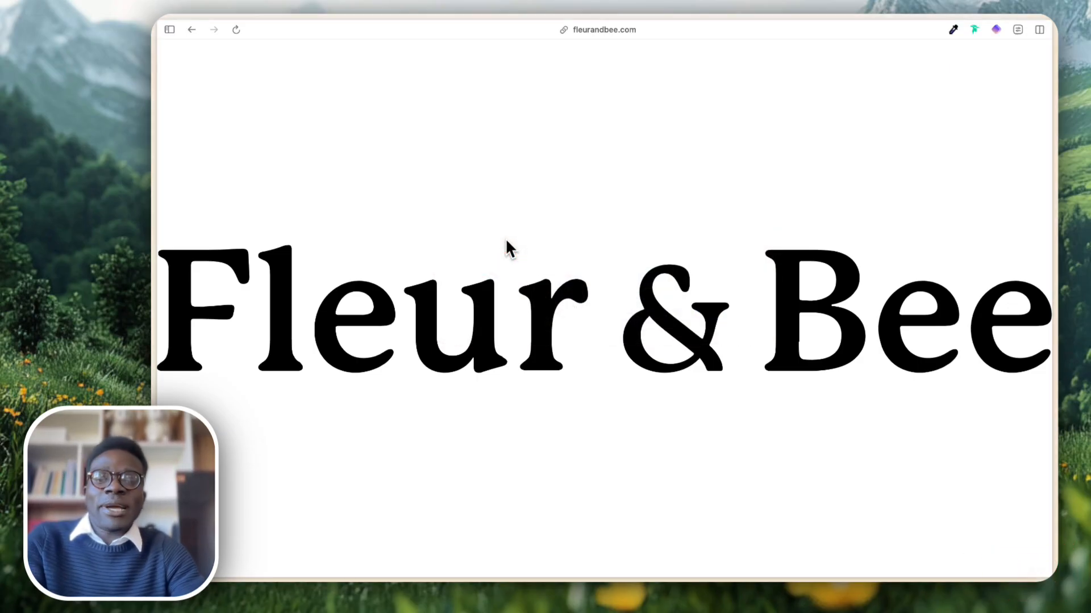
# Switch to Figma, paste the logo screenshot into the Design Rationale frame, and delete it.
pyautogui.press('super+shift+s')
pyautogui.click(186, 61)
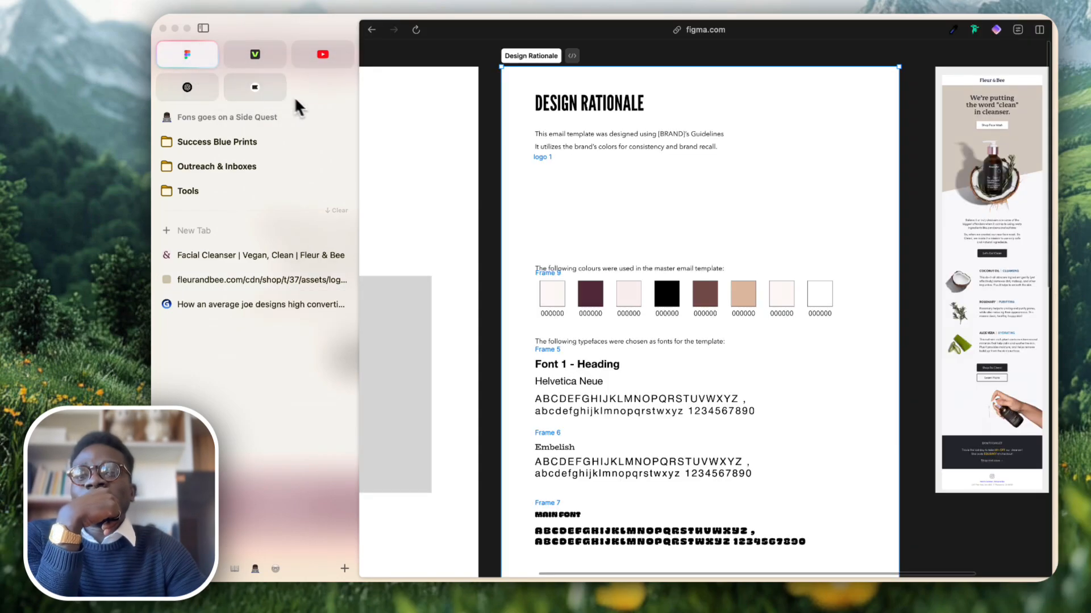
pyautogui.press('super+v')
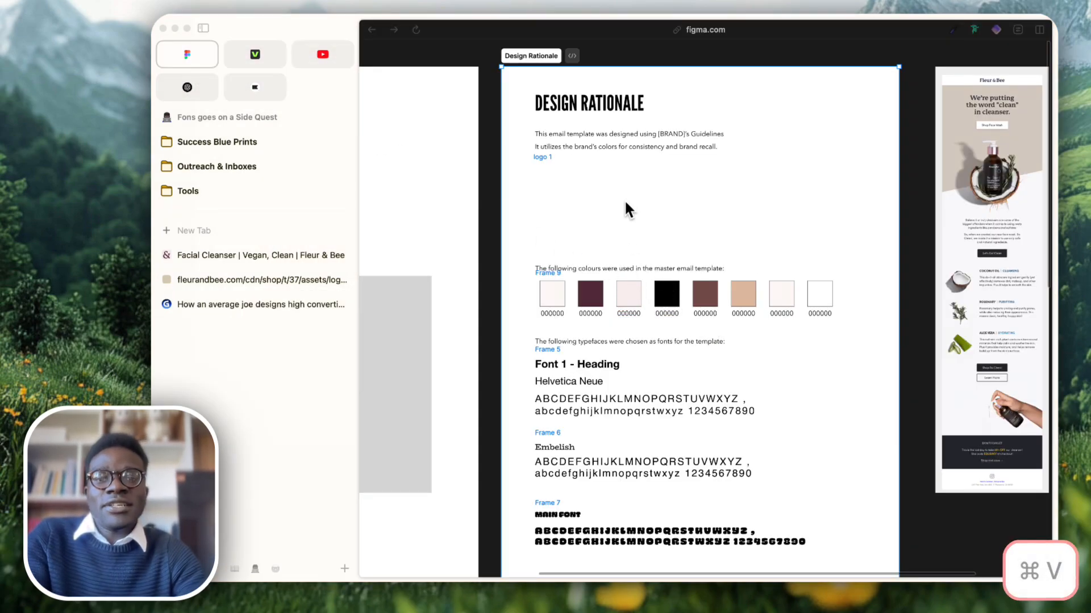
pyautogui.press('super+shift+s')
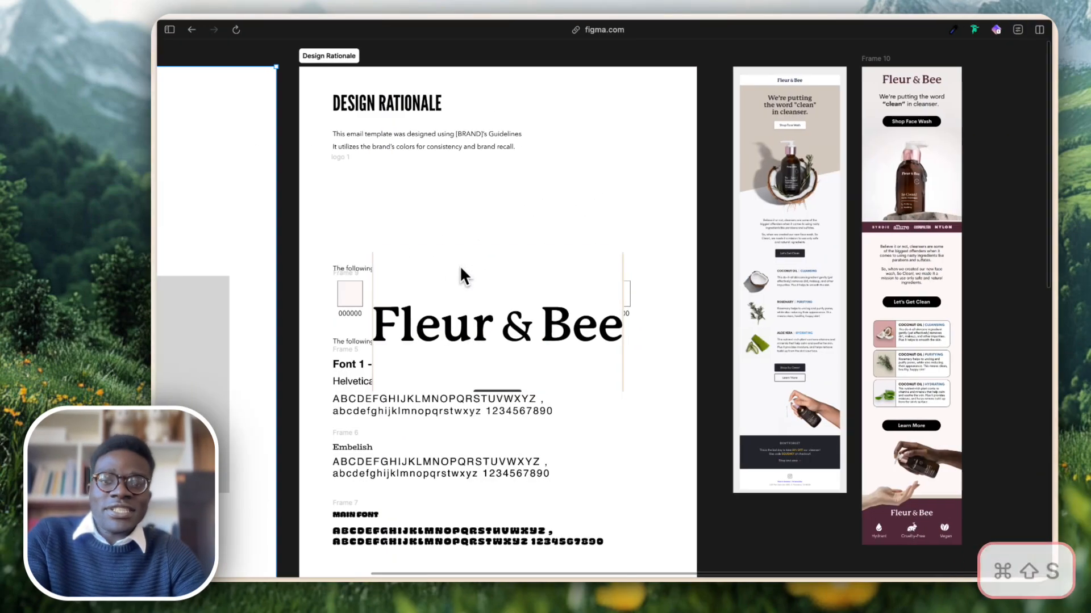
pyautogui.moveTo(548, 322); pyautogui.dragTo(568, 301)
pyautogui.press('BackSpace')
# Open the saved Photoroom background remover from the Tools folder and paste in the logo screenshot.
pyautogui.press('super+shift+s')
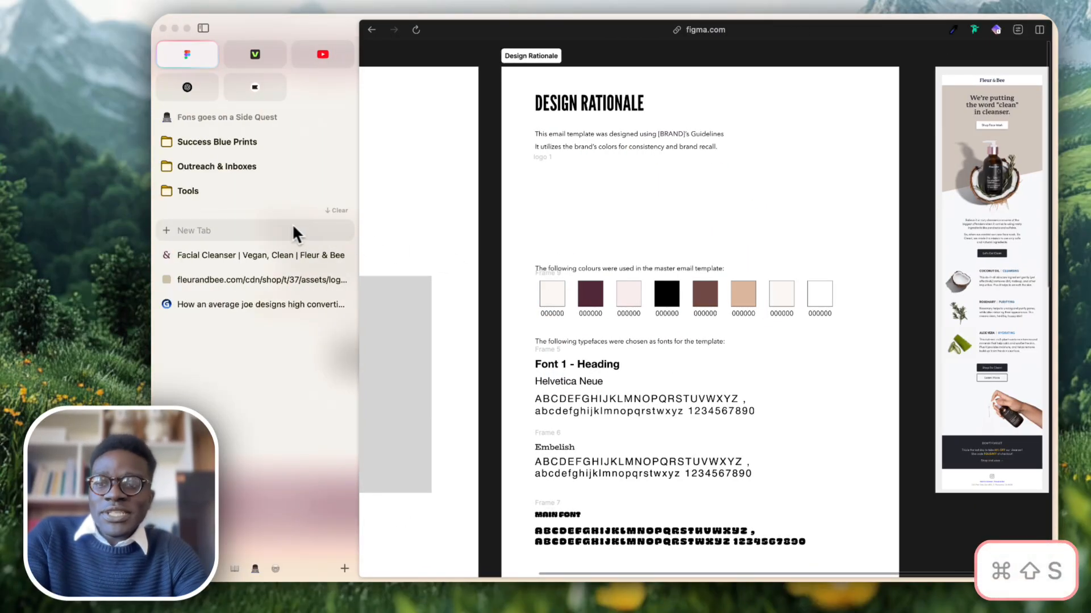
pyautogui.click(189, 183)
pyautogui.press('super+shift+s')
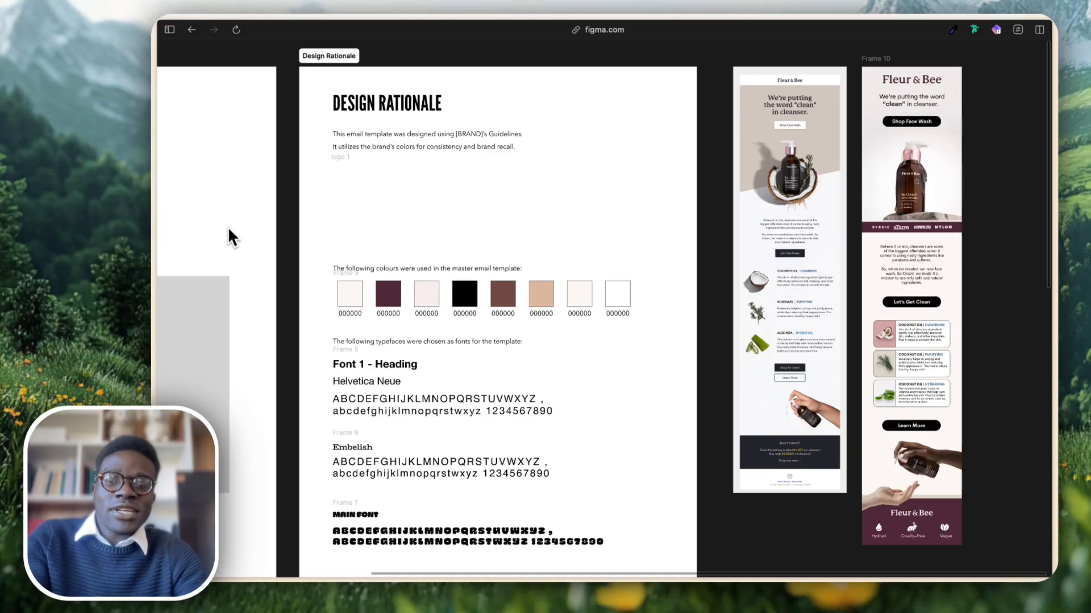
pyautogui.press('super+shift+s')
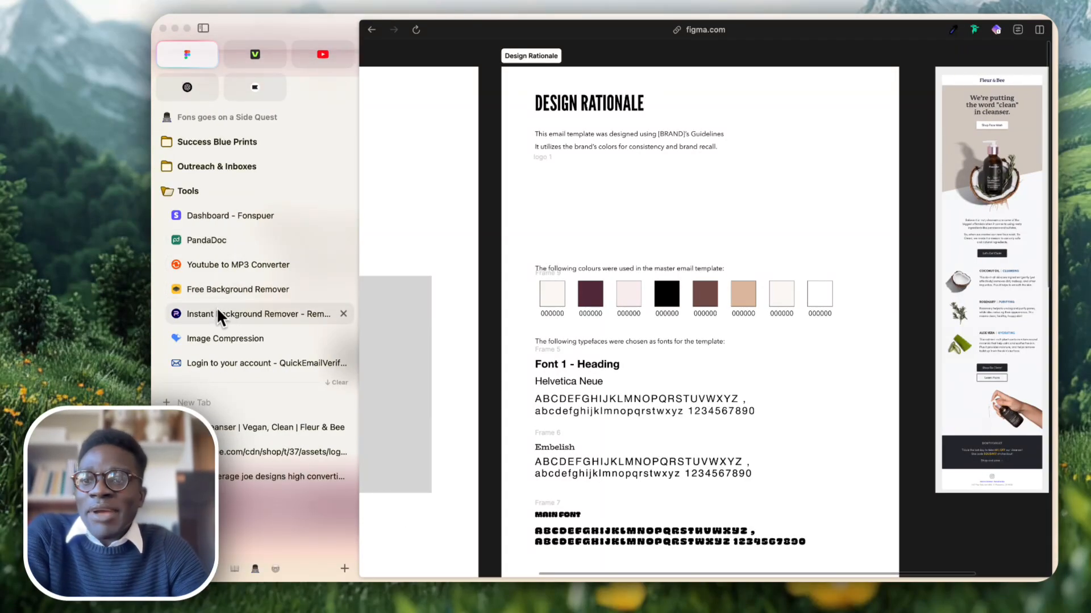
pyautogui.click(237, 311)
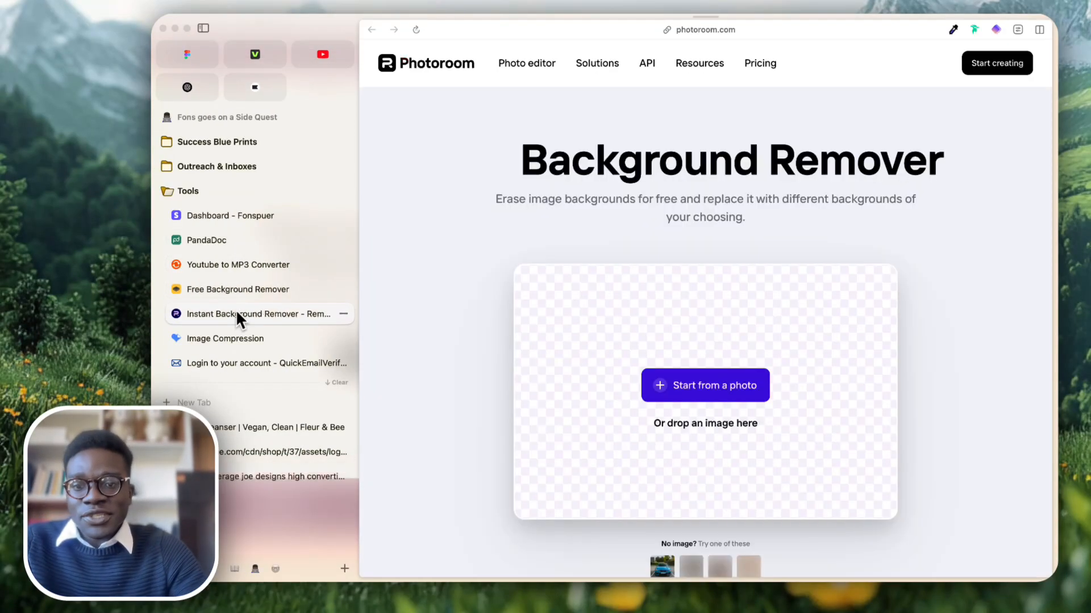
pyautogui.press('super+s')
pyautogui.press('super+v')
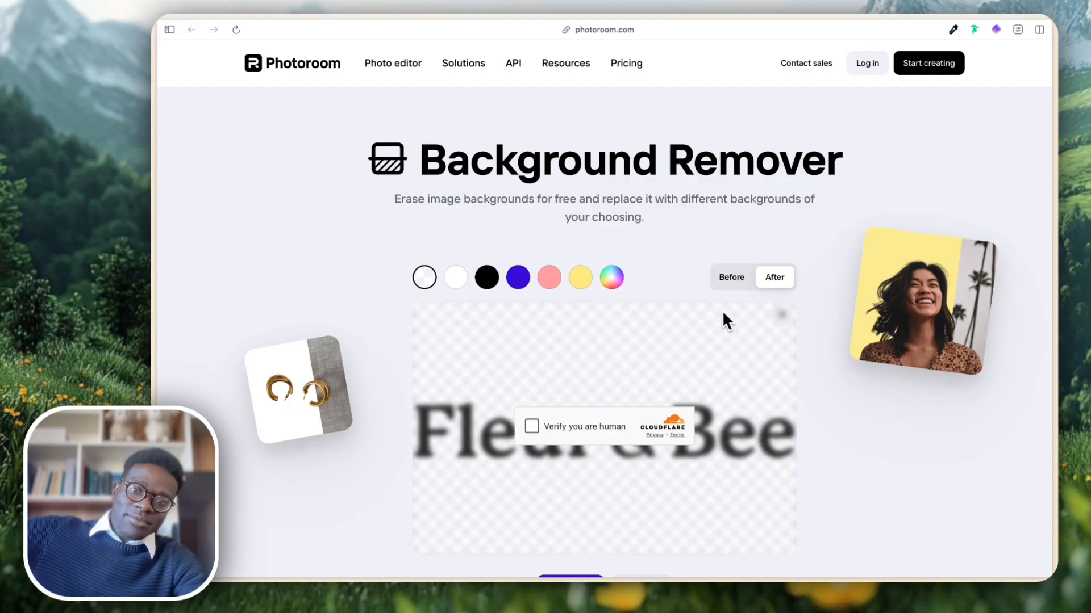
# Complete the human verification and download the background-free Fleur & Bee logo in standard resolution.
pyautogui.click(533, 426)
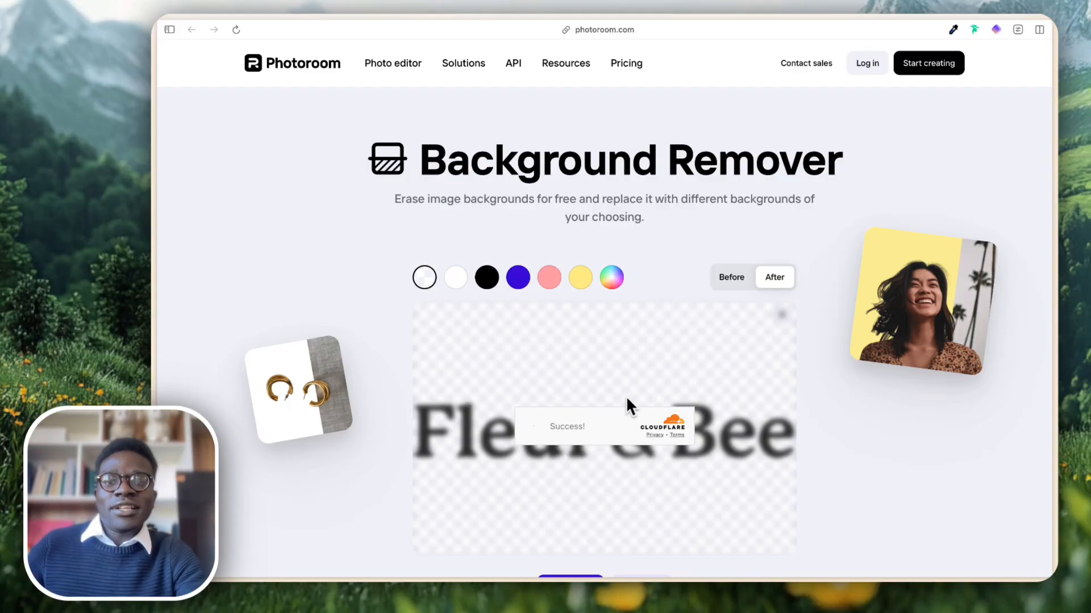
pyautogui.scroll(-1, 615, 403)
pyautogui.scroll(-1, 617, 493)
pyautogui.click(622, 510)
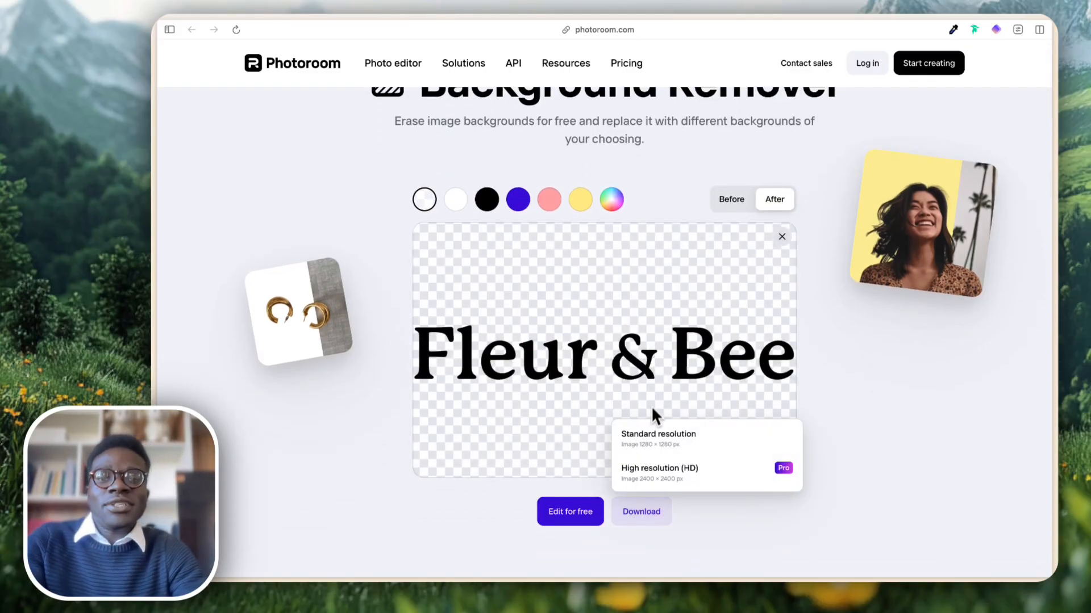
pyautogui.click(680, 430)
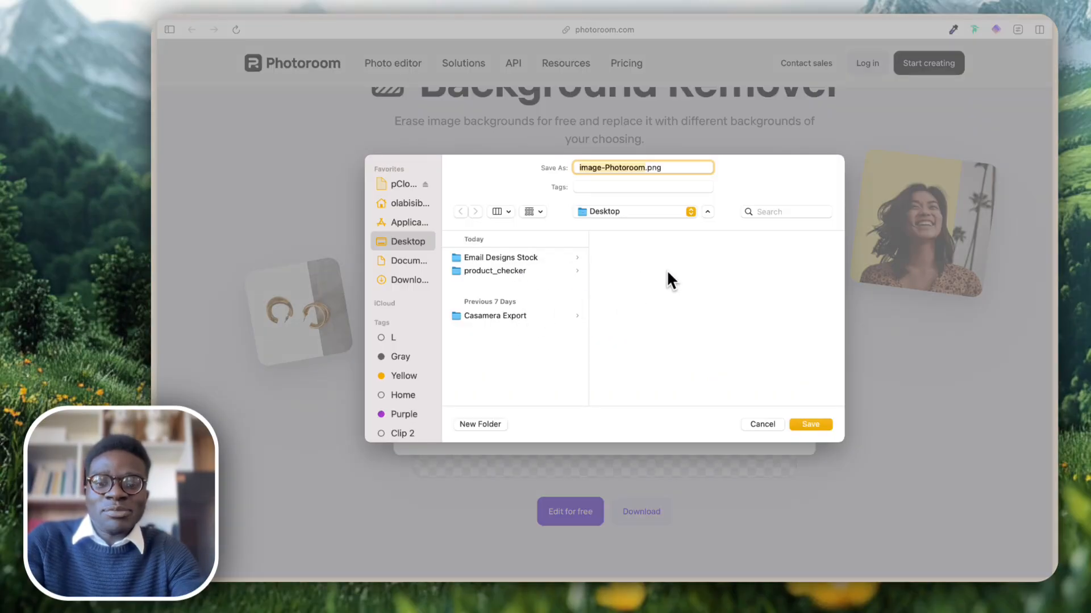
# Save the logo image to the Desktop as "Fluer and Bee Logo.png".
pyautogui.write('Fluer and e')
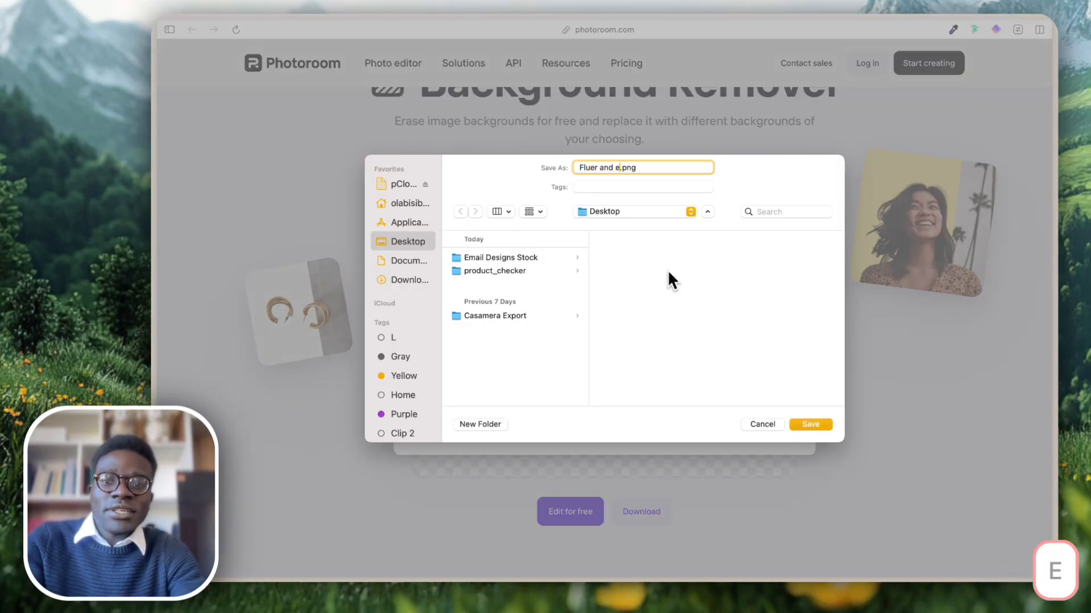
pyautogui.press('BackSpace')
pyautogui.write('Bee')
pyautogui.write(' Logo')
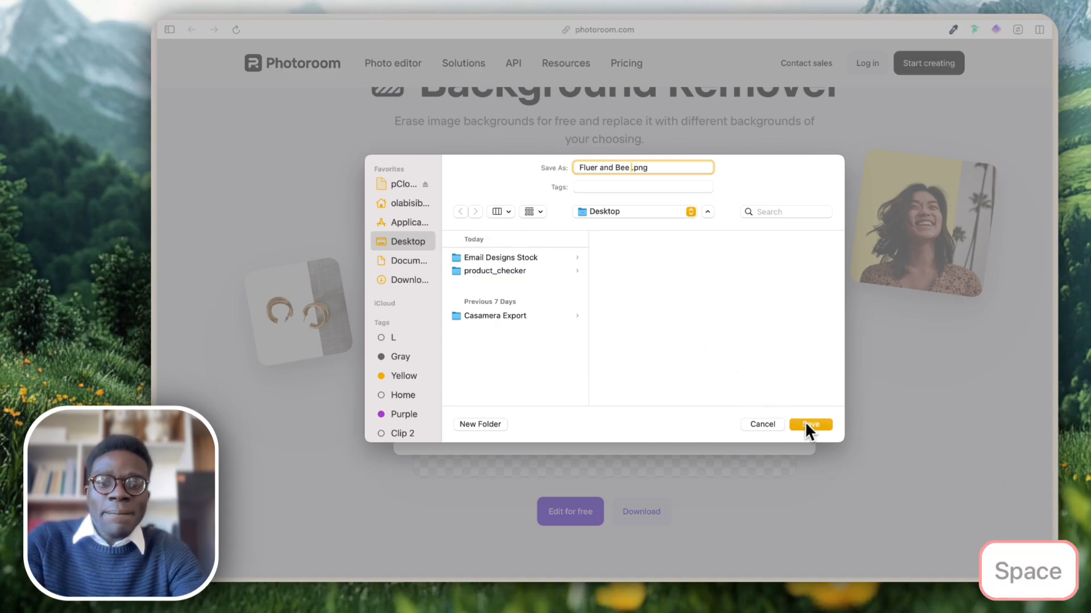
pyautogui.press('Return')
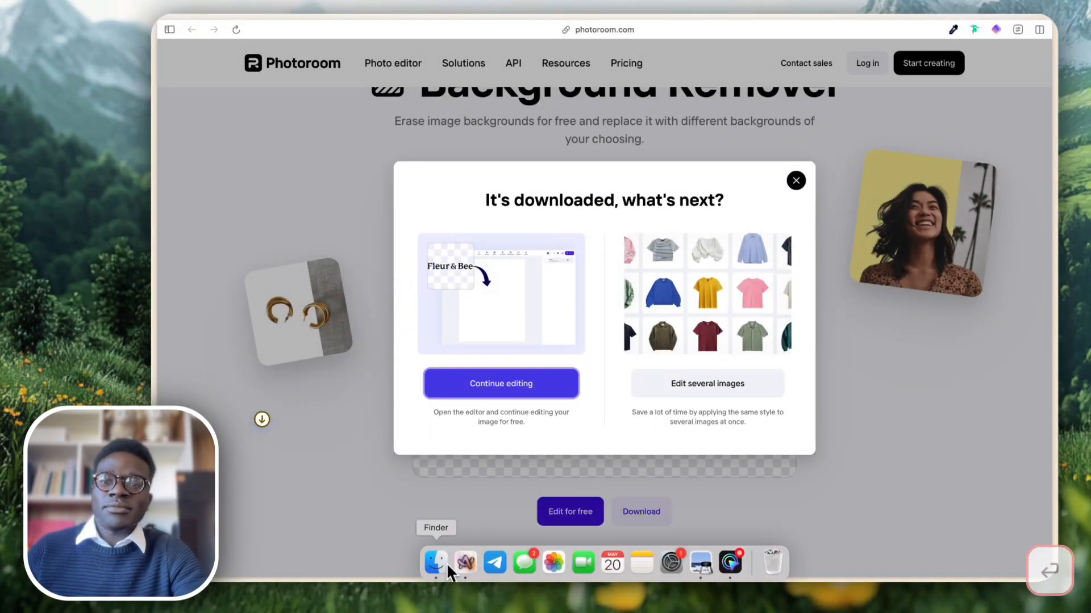
# Switch to Finder and copy Fluer and Bee Logo.png from the Desktop.
pyautogui.click(443, 566)
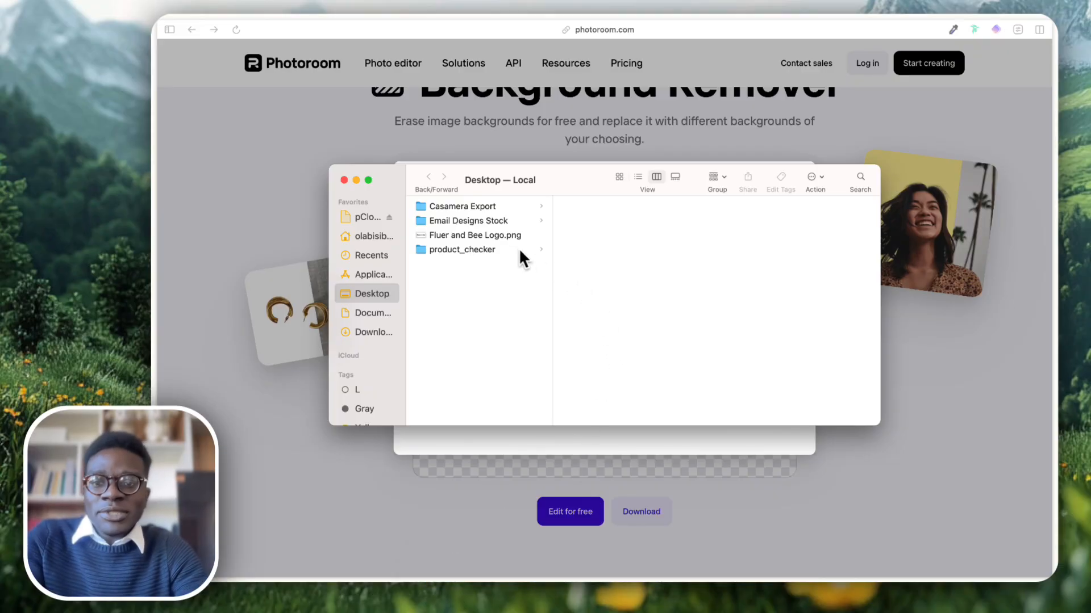
pyautogui.click(477, 238)
pyautogui.press('super+c')
pyautogui.press('super+Tab')
pyautogui.press('super+Tab')
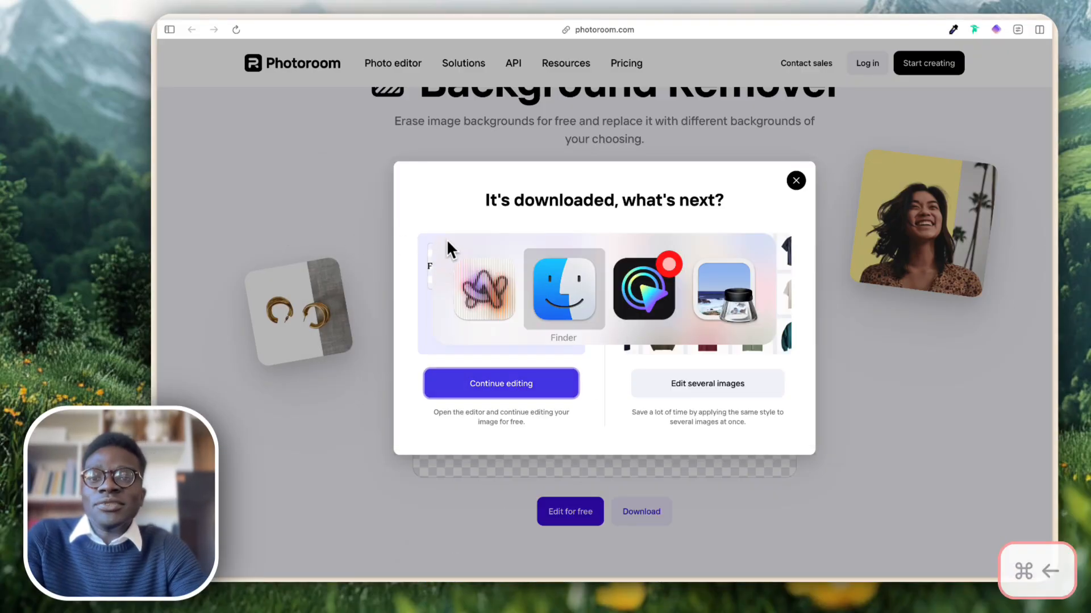
# Switch back to the Figma file, paste the logo into the Design Rationale frame and position it between the intro text and the colour swatches.
pyautogui.press('super+Left')
pyautogui.press('super+w')
pyautogui.press('super+v')
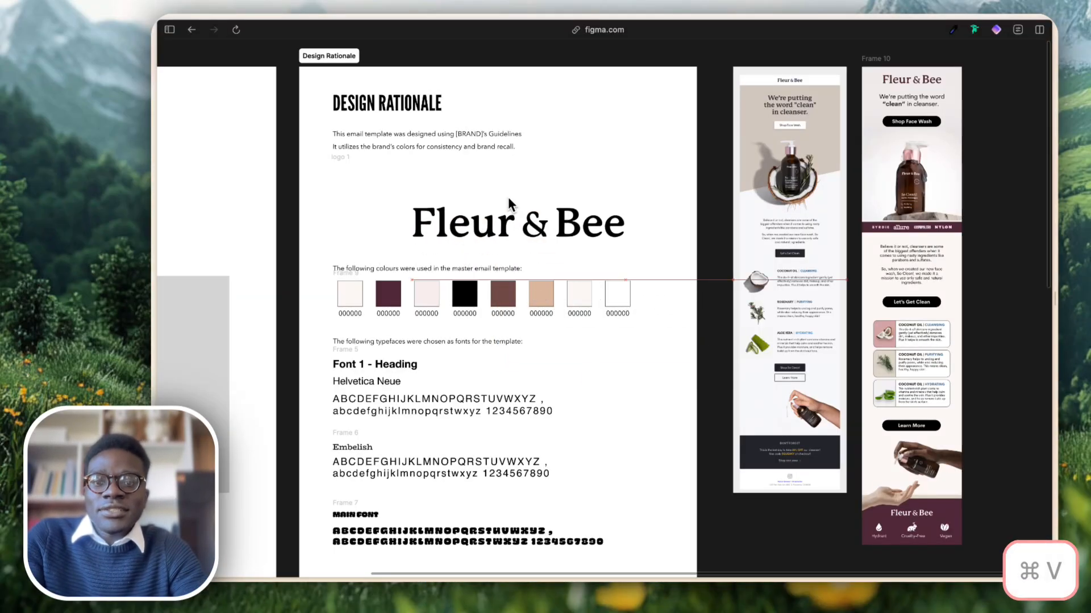
pyautogui.moveTo(571, 244); pyautogui.dragTo(489, 210)
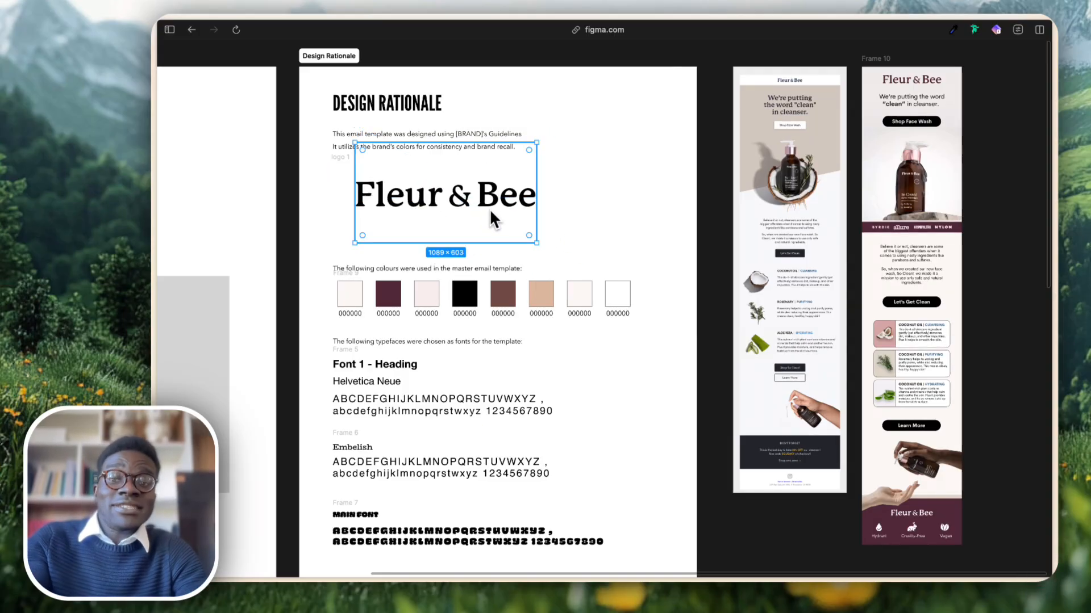
pyautogui.click(601, 187)
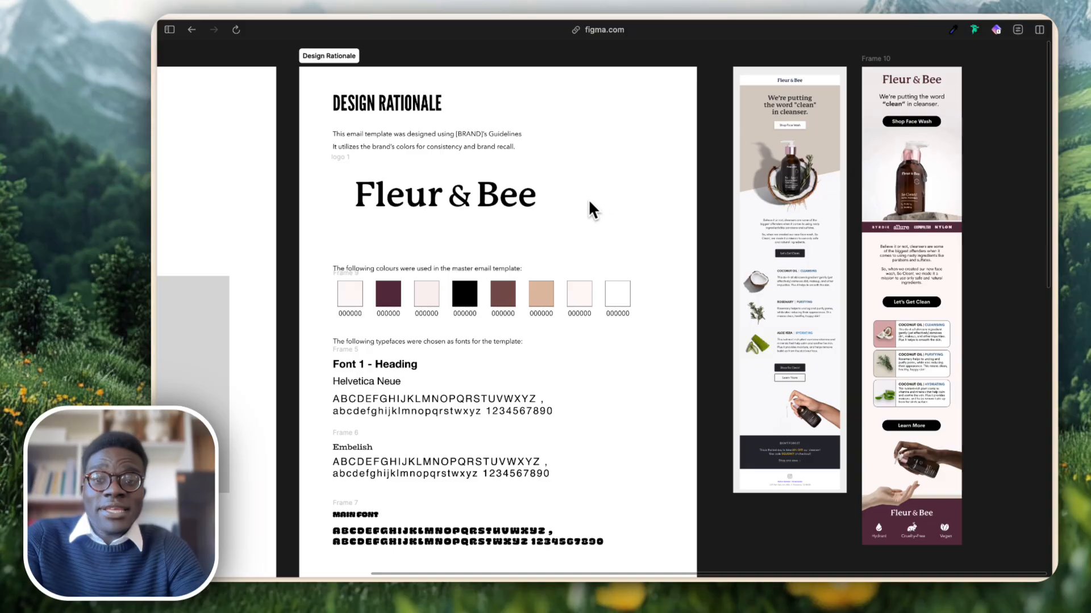
# Duplicate the Fleur & Bee logo onto the empty canvas above the Design Rationale frame.
pyautogui.scroll(2, 588, 198)
pyautogui.scroll(6, 469, 316)
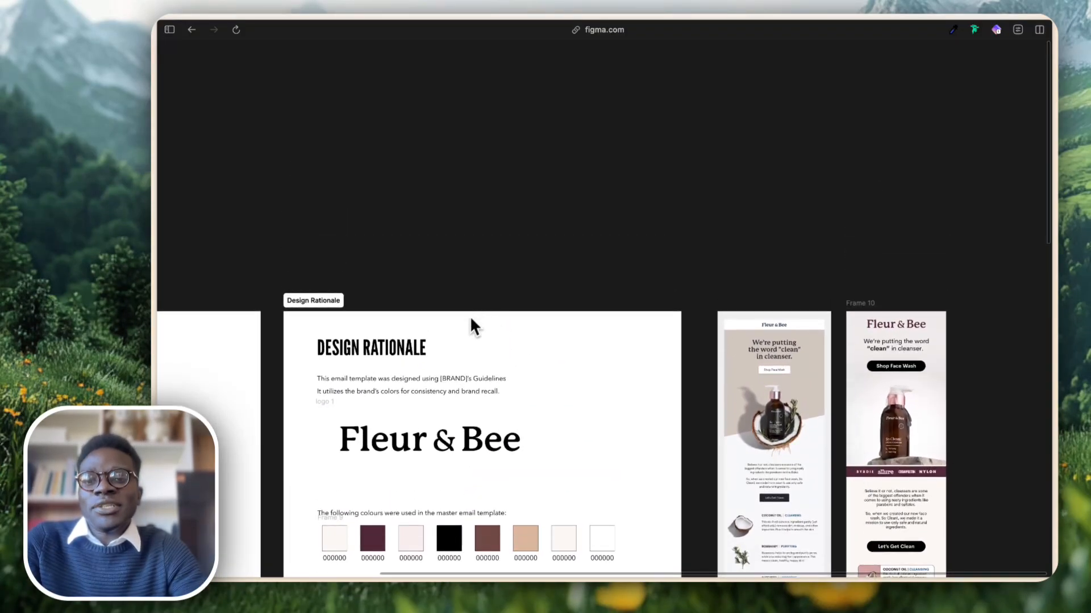
pyautogui.moveTo(431, 442); pyautogui.dragTo(651, 132)
pyautogui.click(789, 180)
pyautogui.click(719, 175)
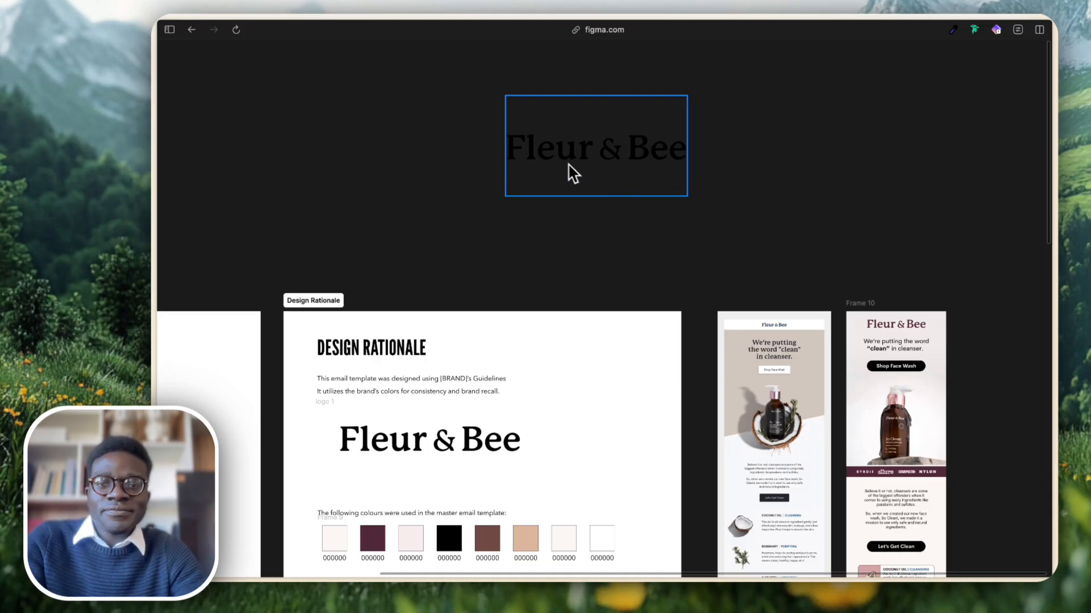
pyautogui.press('r')
pyautogui.moveTo(461, 84); pyautogui.dragTo(731, 226)
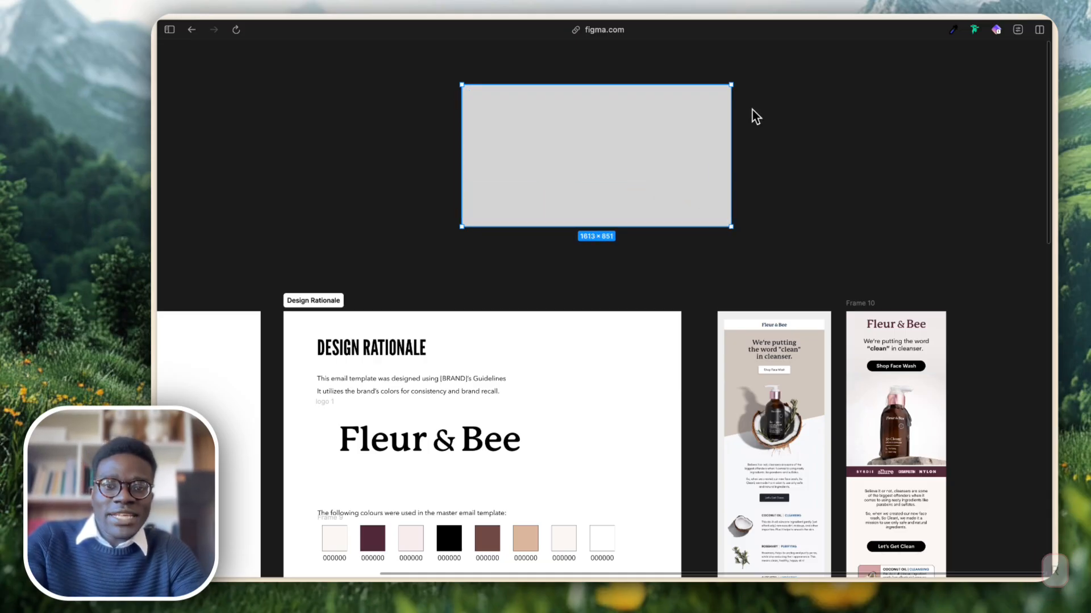
pyautogui.click(760, 110)
pyautogui.moveTo(636, 134); pyautogui.dragTo(770, 134)
pyautogui.press('BackSpace')
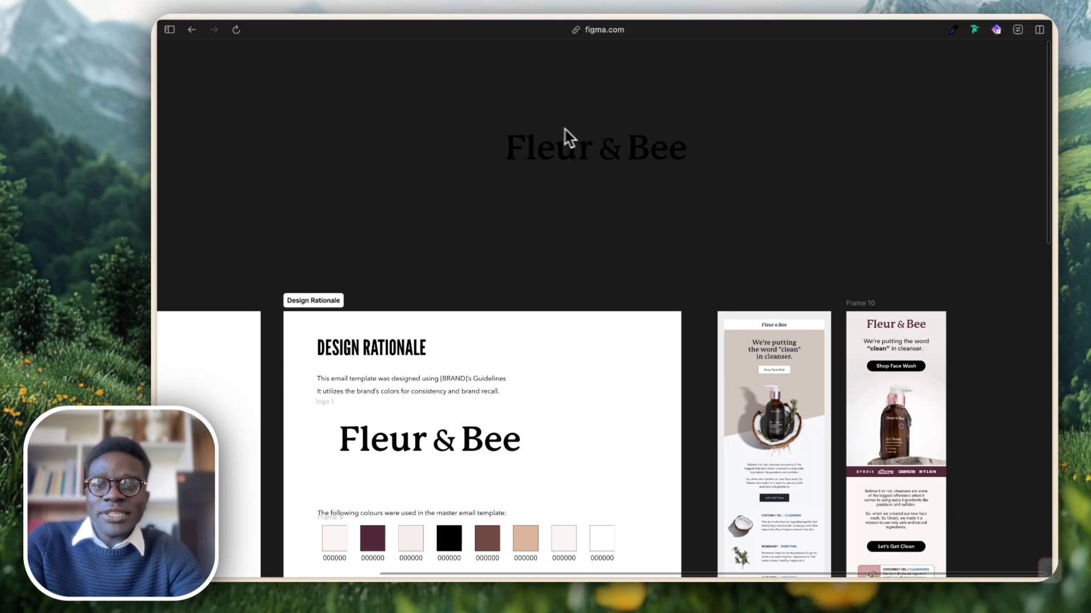
# Draw a rectangle about 2339 × 636 covering the duplicated logo on the empty canvas.
pyautogui.press('r')
pyautogui.moveTo(423, 104); pyautogui.dragTo(814, 210)
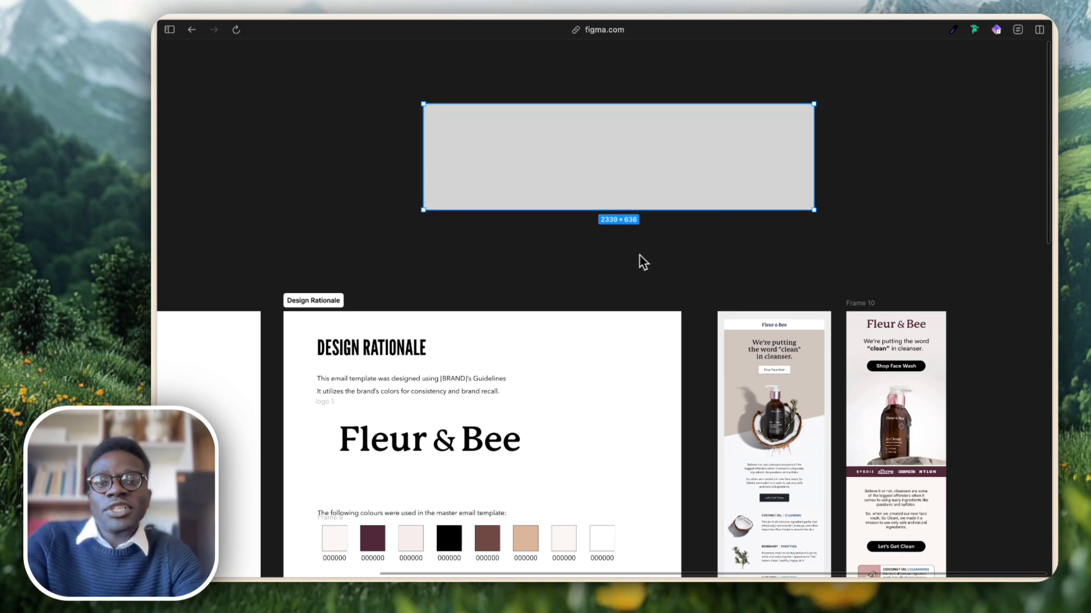
pyautogui.click(642, 262)
# Align the centres of the logo copy and the grey rectangle horizontally and vertically.
pyautogui.moveTo(610, 70); pyautogui.dragTo(612, 239)
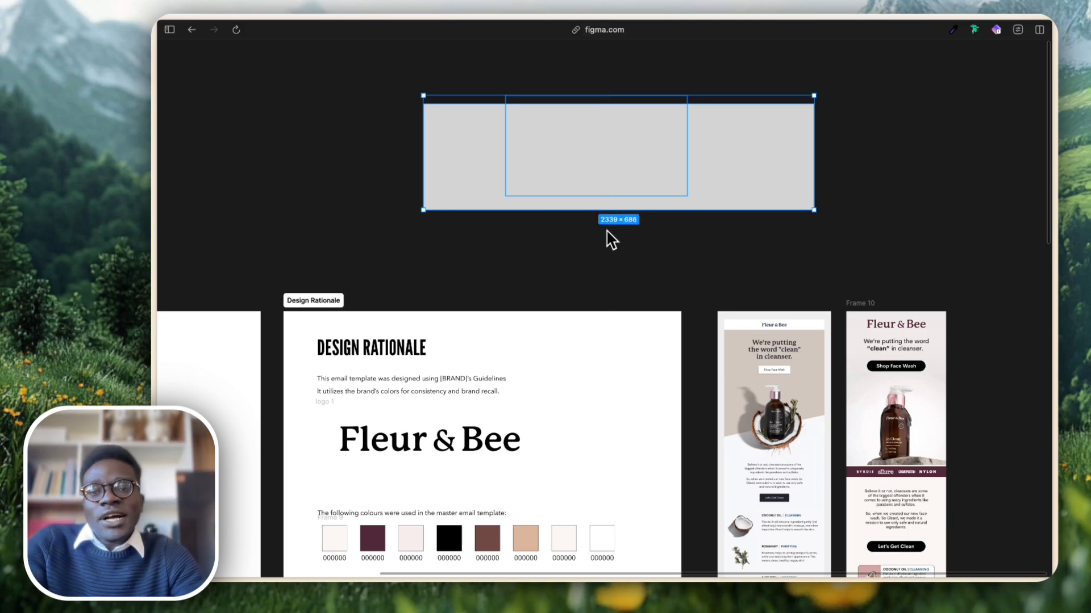
pyautogui.hotkey('alt', 'h')
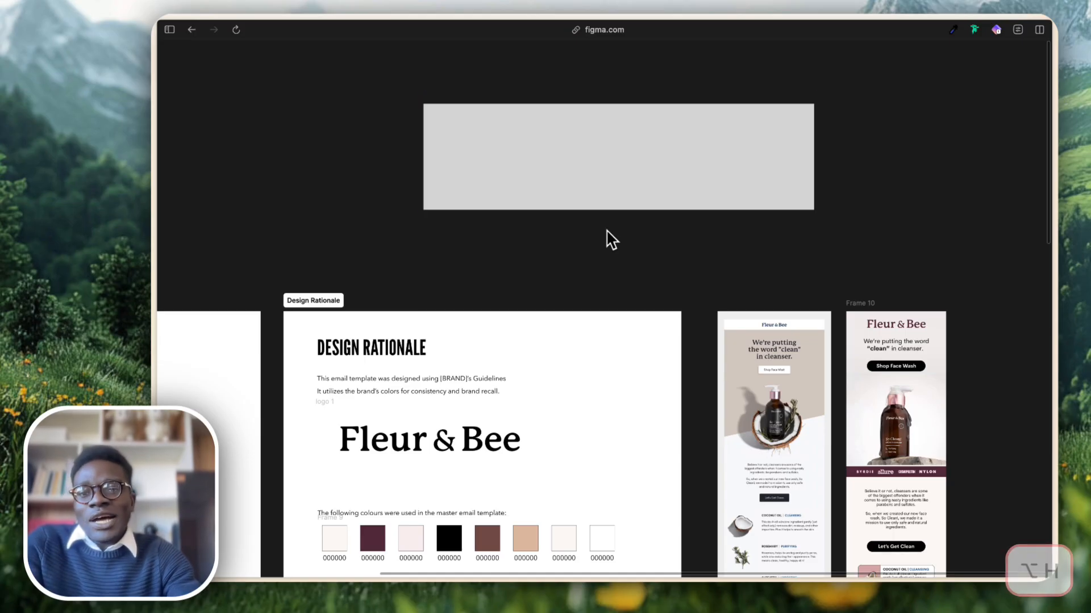
pyautogui.hotkey('alt', 'v')
pyautogui.click(635, 220)
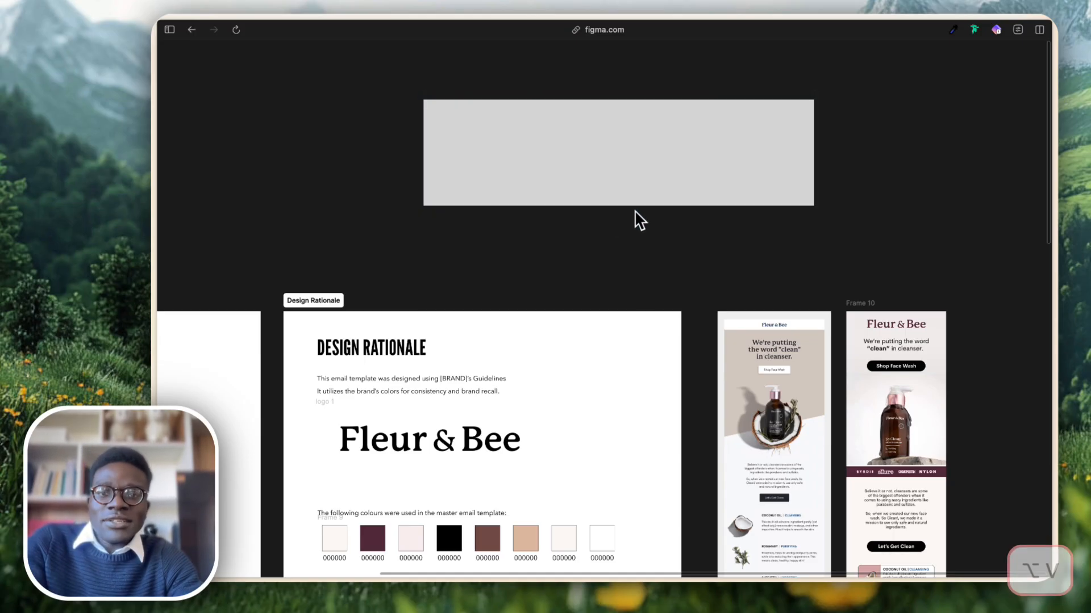
# Show the interface panels and mask the grey rectangle with the logo copy.
pyautogui.click(636, 154)
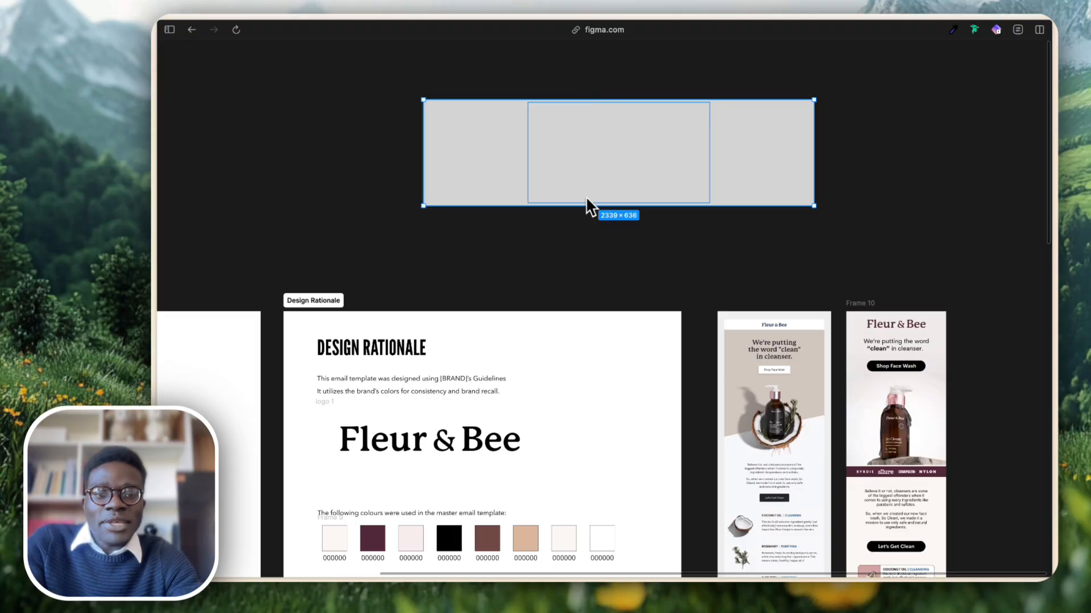
pyautogui.press('super+backslash')
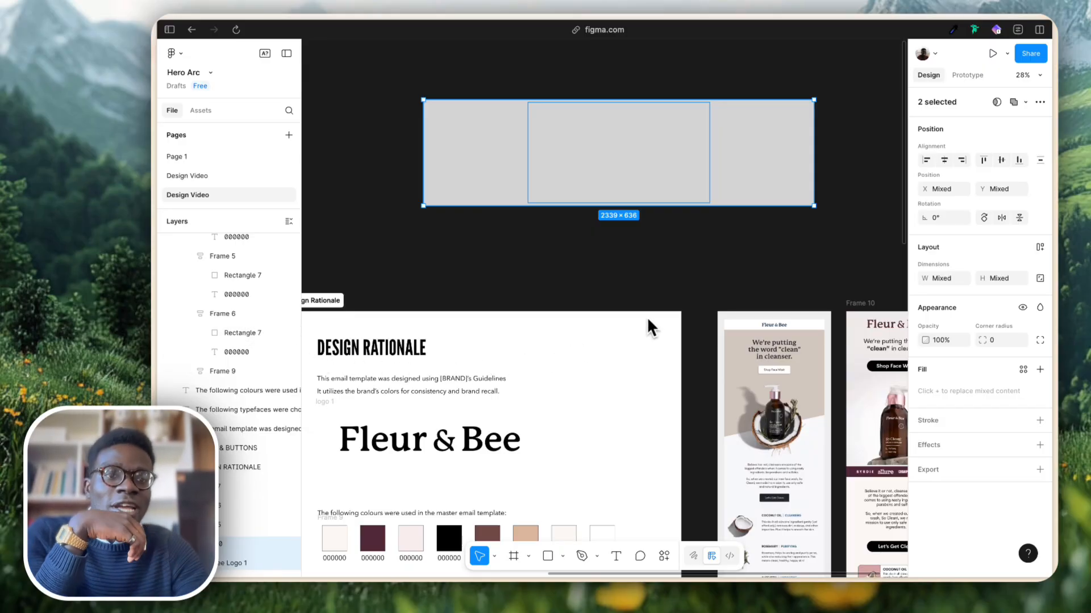
pyautogui.click(997, 102)
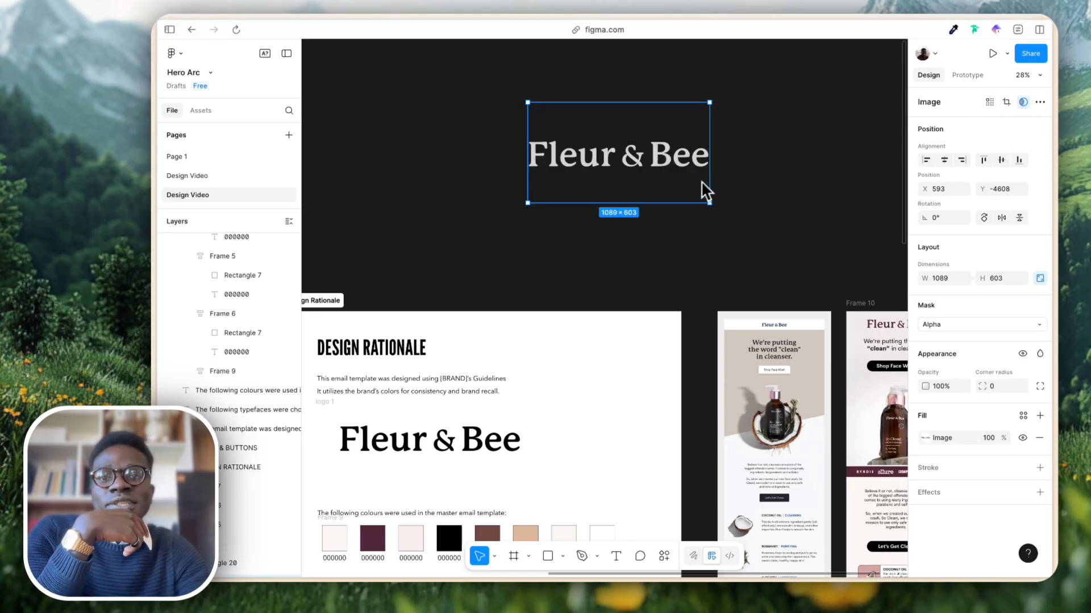
pyautogui.click(702, 247)
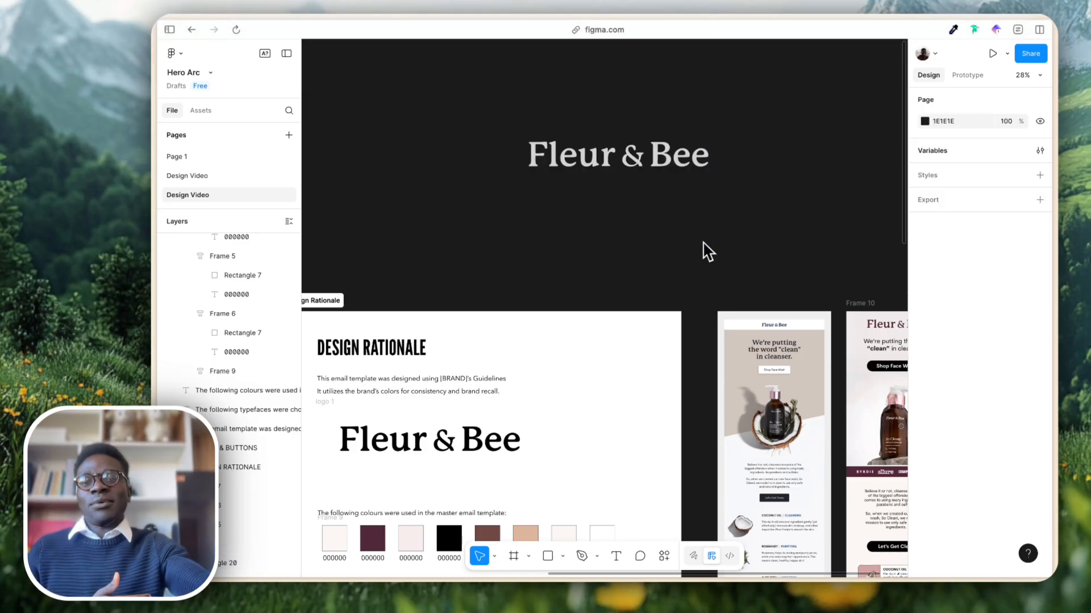
# Fill the rectangle inside the mask group with plum 5A2F41 sampled from the second brand colour swatch.
pyautogui.click(531, 190)
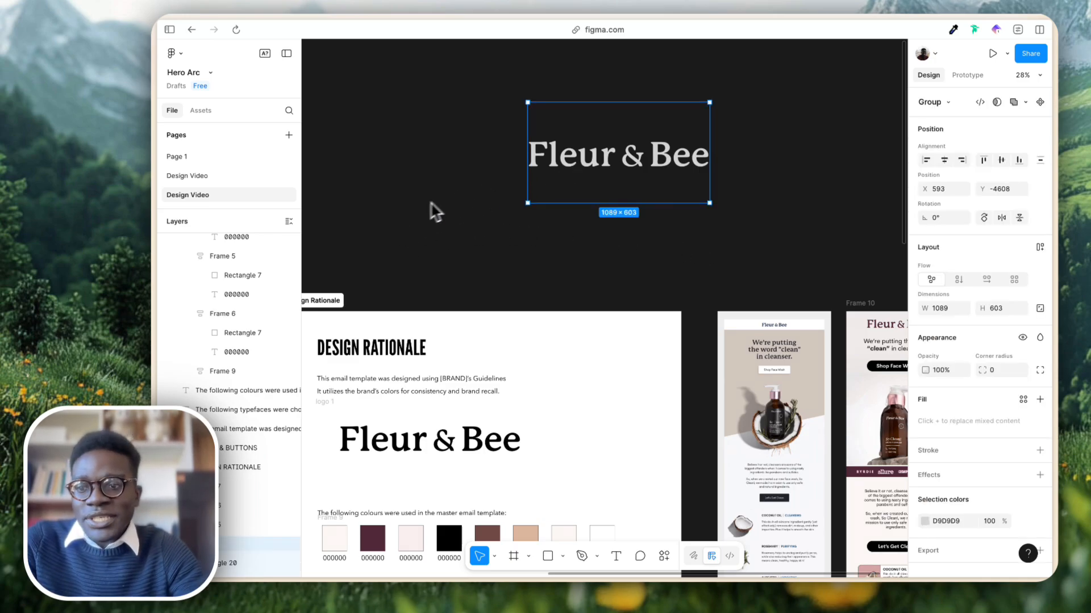
pyautogui.scroll(5, 171, 295)
pyautogui.scroll(-5, 182, 308)
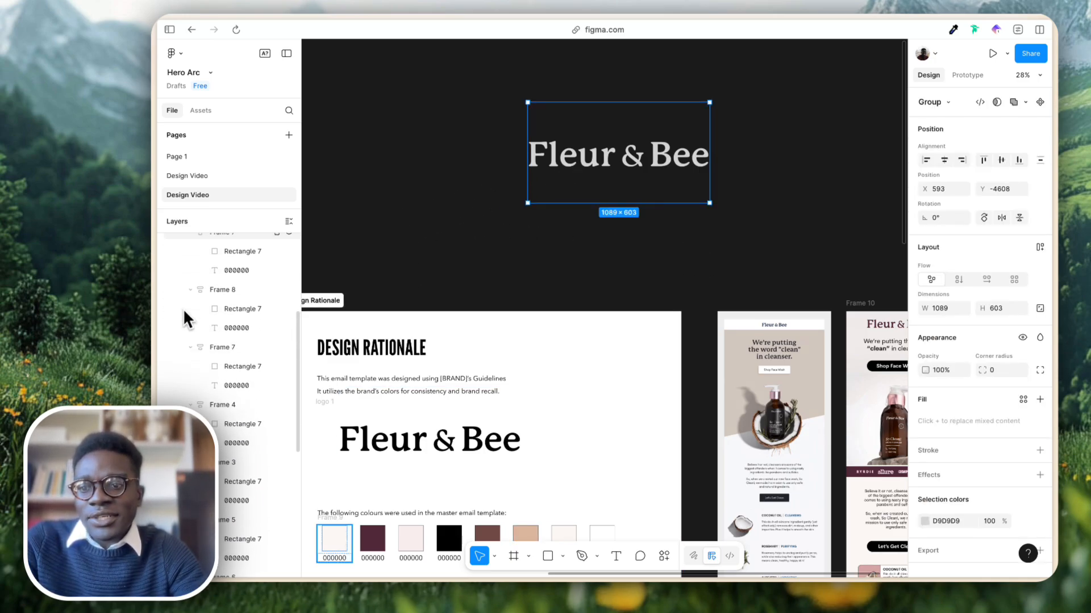
pyautogui.click(496, 187)
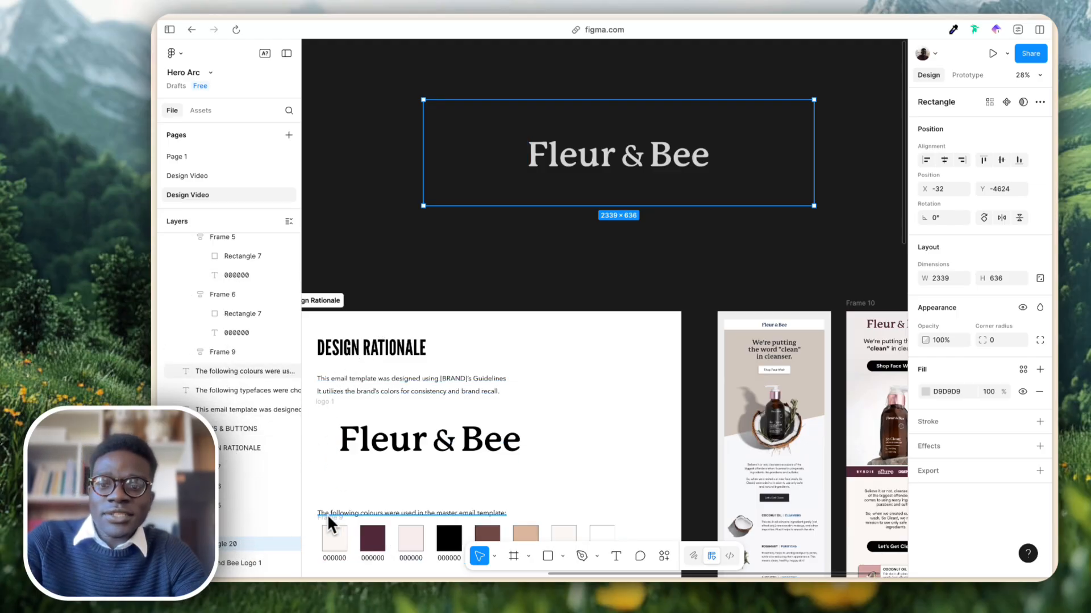
pyautogui.hotkey('ctrl', 'c')
pyautogui.scroll(-3, 446, 504)
pyautogui.click(373, 465)
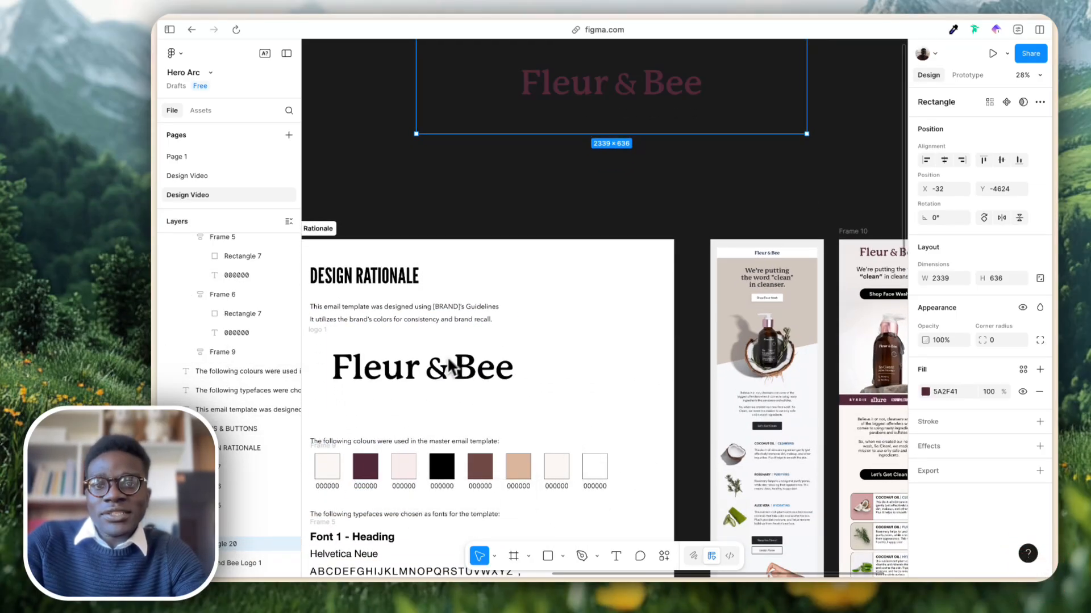
# Move the whole plum logo mask group into the Design Rationale frame, just beneath the black logo.
pyautogui.moveTo(612, 75); pyautogui.dragTo(513, 411)
pyautogui.press('super+z')
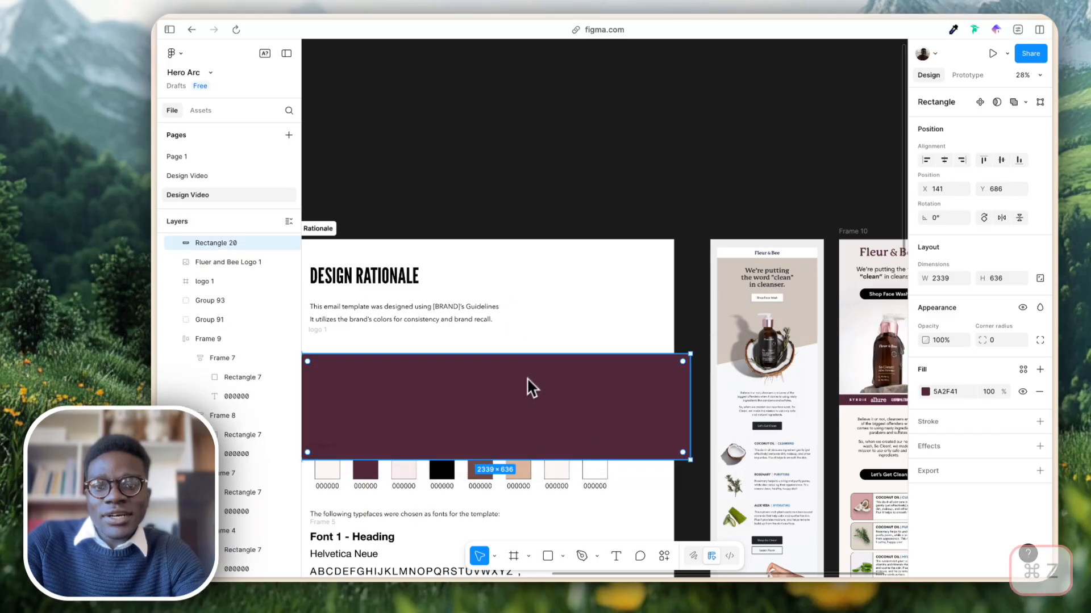
pyautogui.click(724, 167)
pyautogui.moveTo(641, 100); pyautogui.dragTo(458, 424)
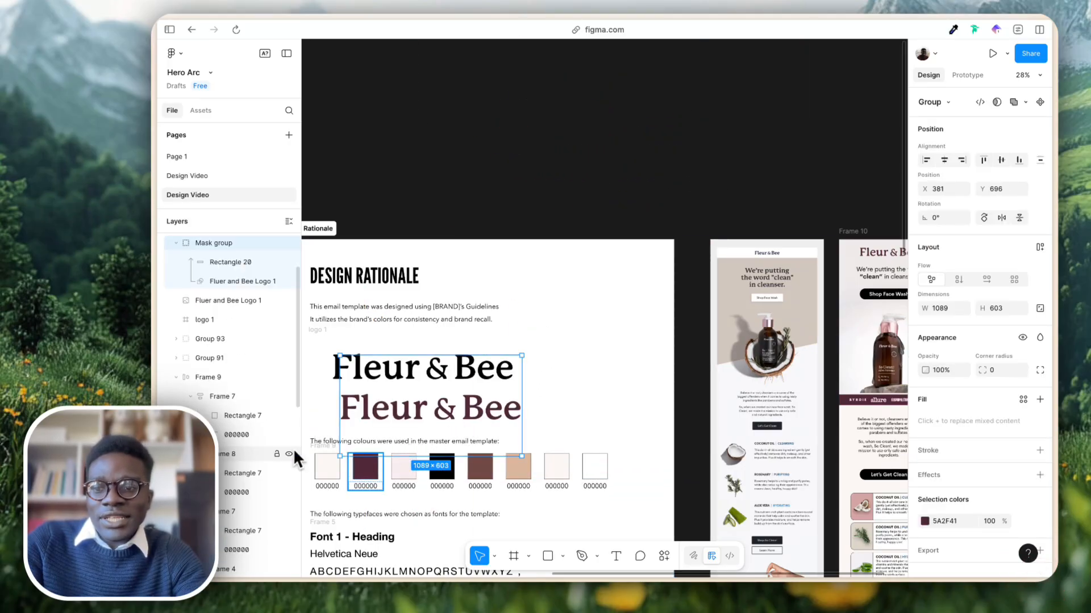
# Try the tan, black and off-white swatch colours on the masked rectangle, and return its fill to the plum swatch.
pyautogui.click(238, 263)
pyautogui.hotkey('ctrl', 'c')
pyautogui.click(518, 461)
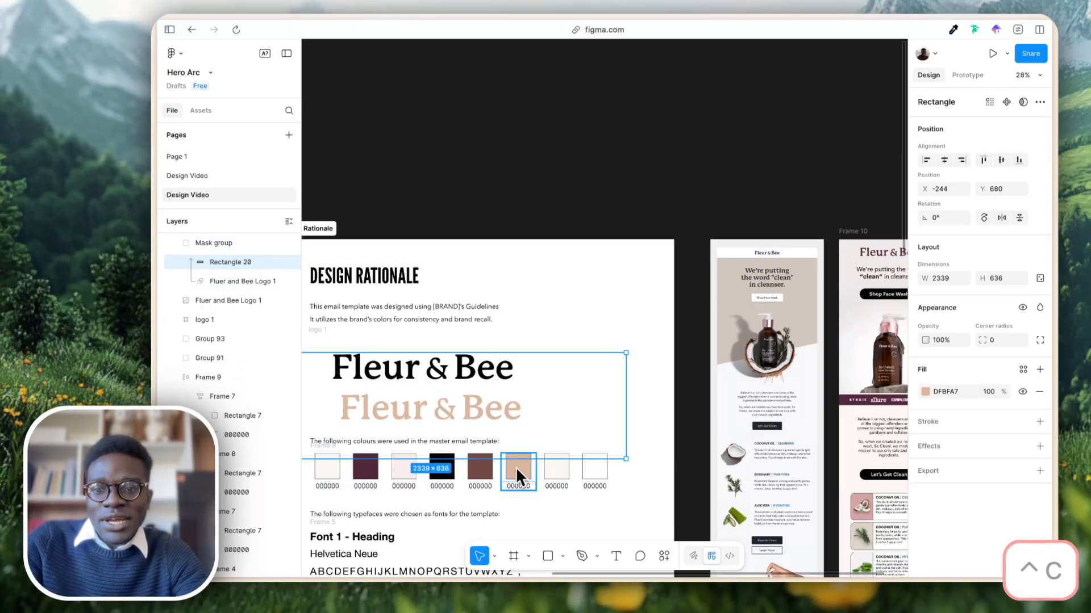
pyautogui.hotkey('ctrl', 'c')
pyautogui.click(444, 468)
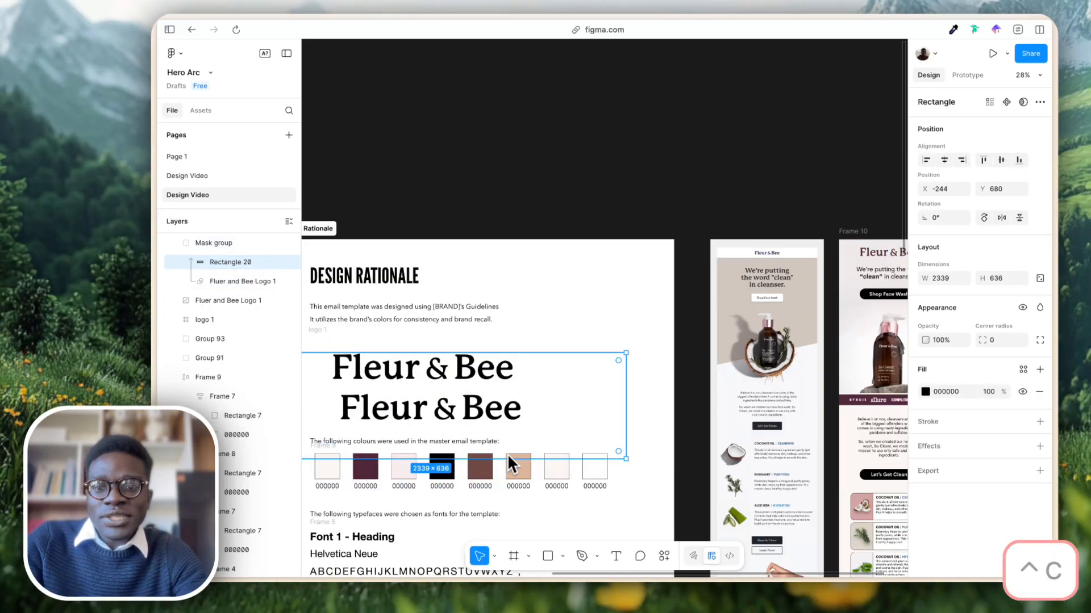
pyautogui.hotkey('ctrl', 'c')
pyautogui.click(517, 469)
pyautogui.hotkey('ctrl', 'c')
pyautogui.click(548, 460)
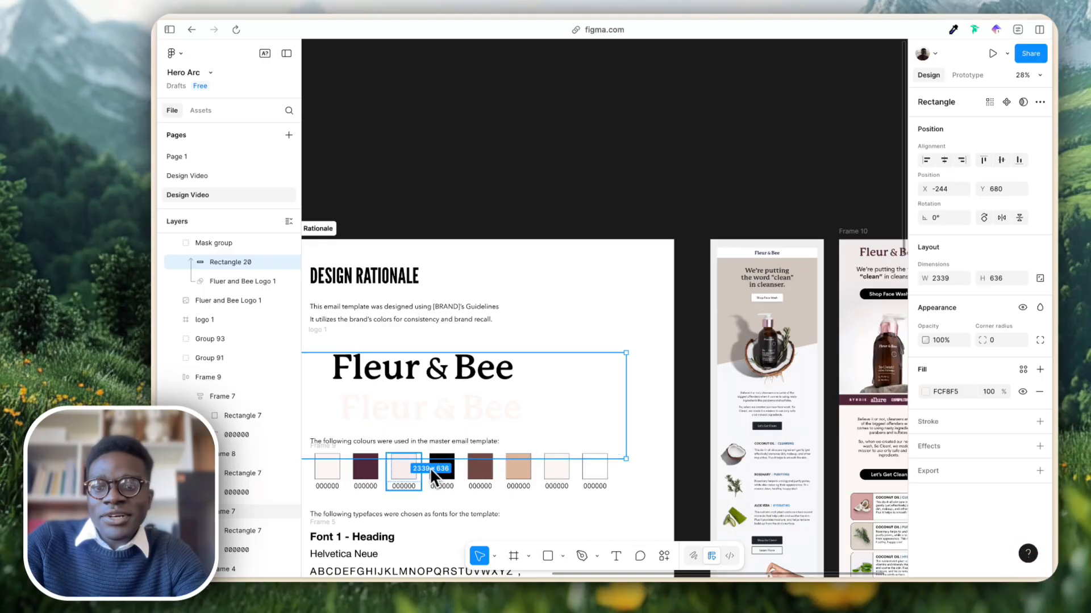
pyautogui.hotkey('ctrl', 'c')
pyautogui.click(369, 467)
pyautogui.click(621, 117)
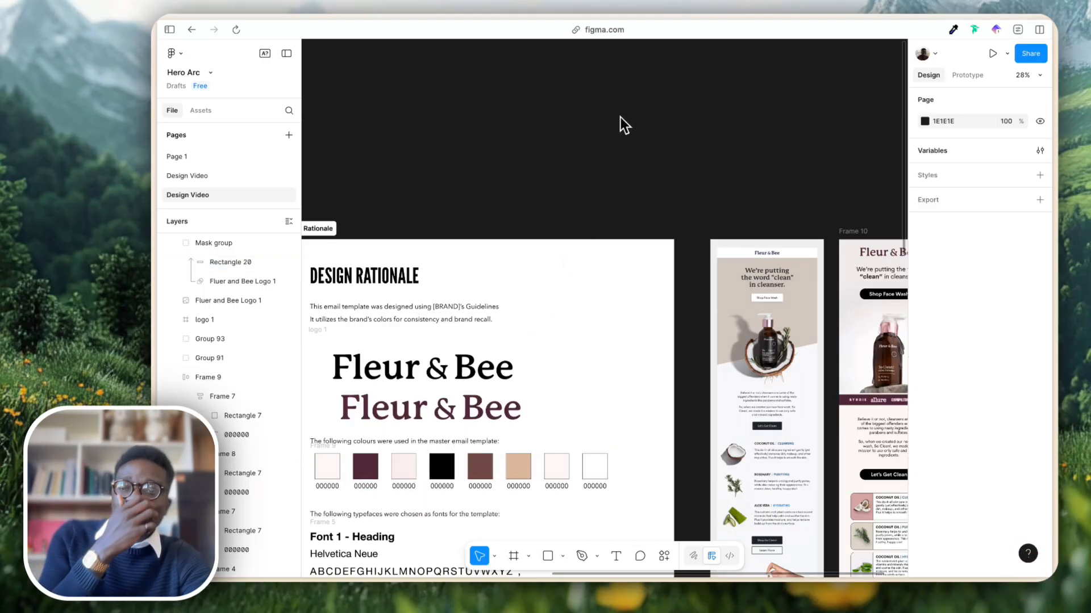
# Hide the interface panels around the canvas.
pyautogui.press('super+backslash')
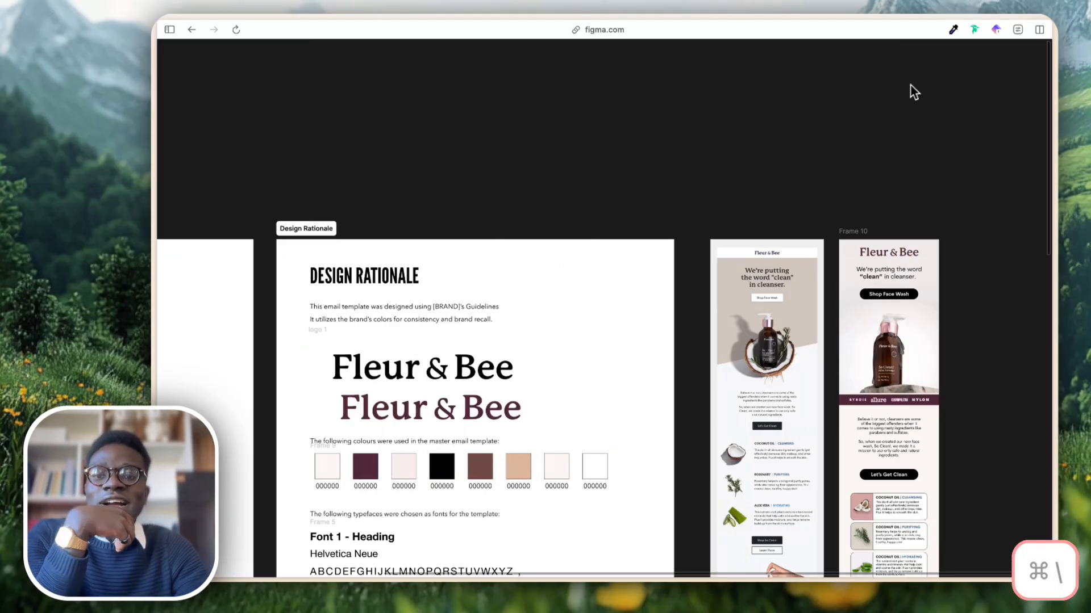
pyautogui.scroll(-5, 745, 287)
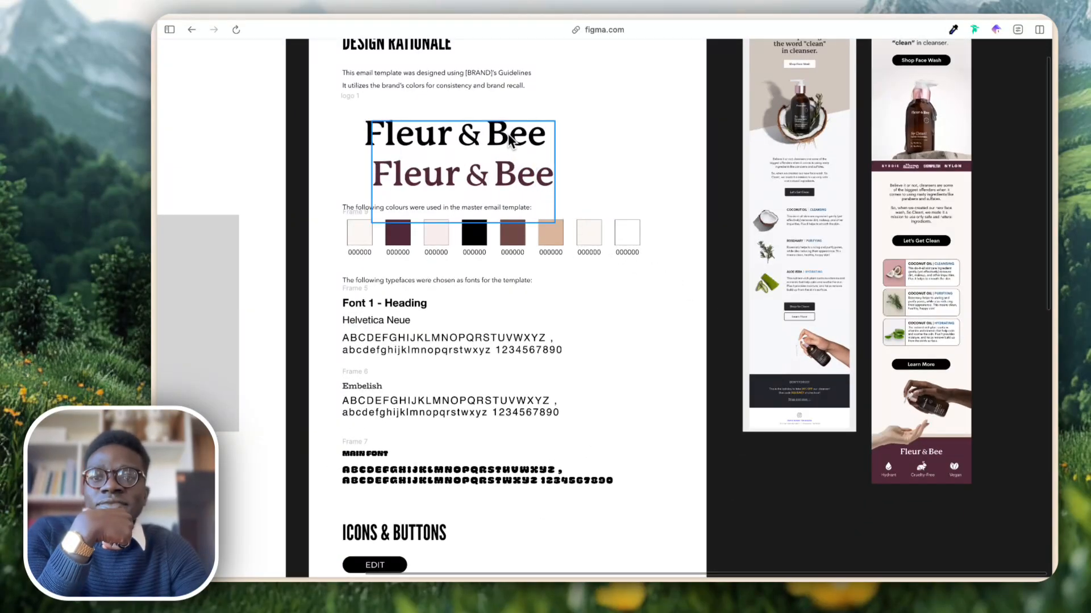
# Line up the plum logo directly beneath the black logo in the Design Rationale frame and deselect it.
pyautogui.moveTo(484, 177)
pyautogui.mouseDown()
pyautogui.moveTo(612, 176)
pyautogui.moveTo(480, 176)
pyautogui.mouseUp()
pyautogui.click(574, 172)
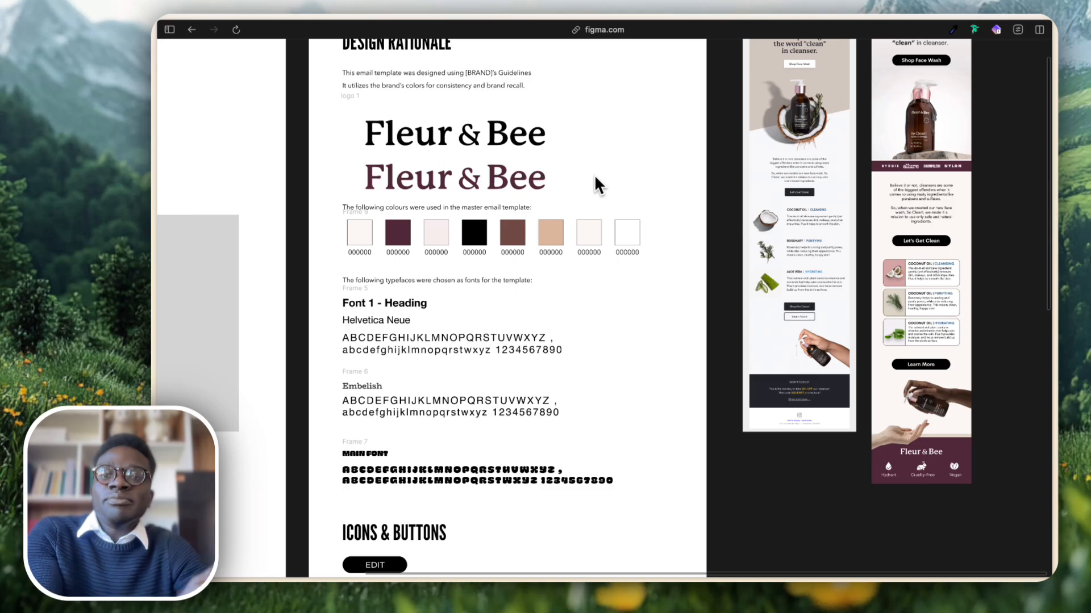
pyautogui.scroll(2, 492, 292)
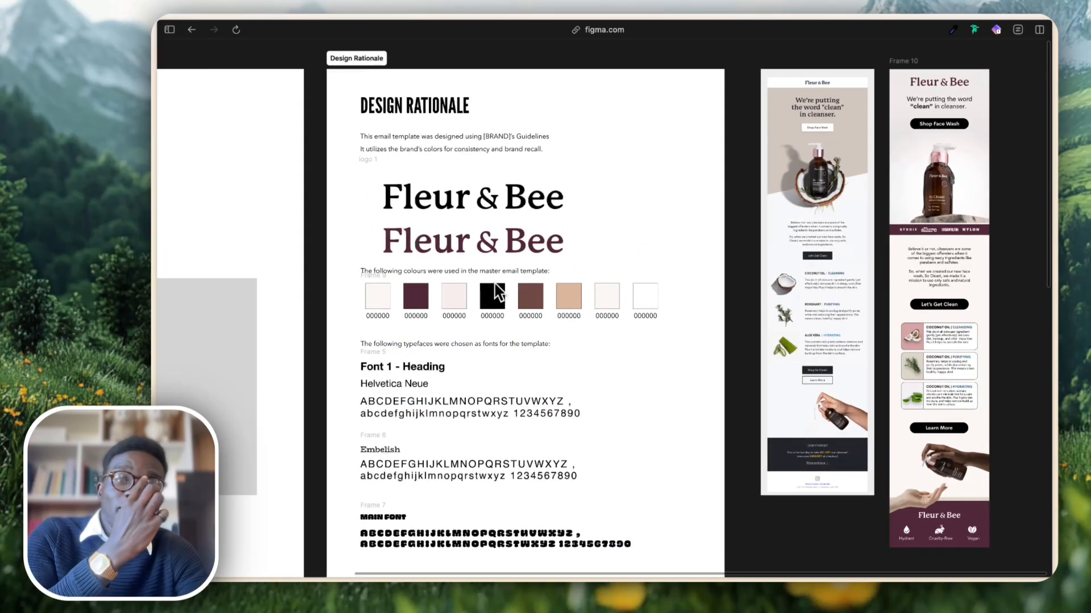
# Switch to the Fleur & Bee Facial Cleanser page and filter its network requests to font files.
pyautogui.press('super+s')
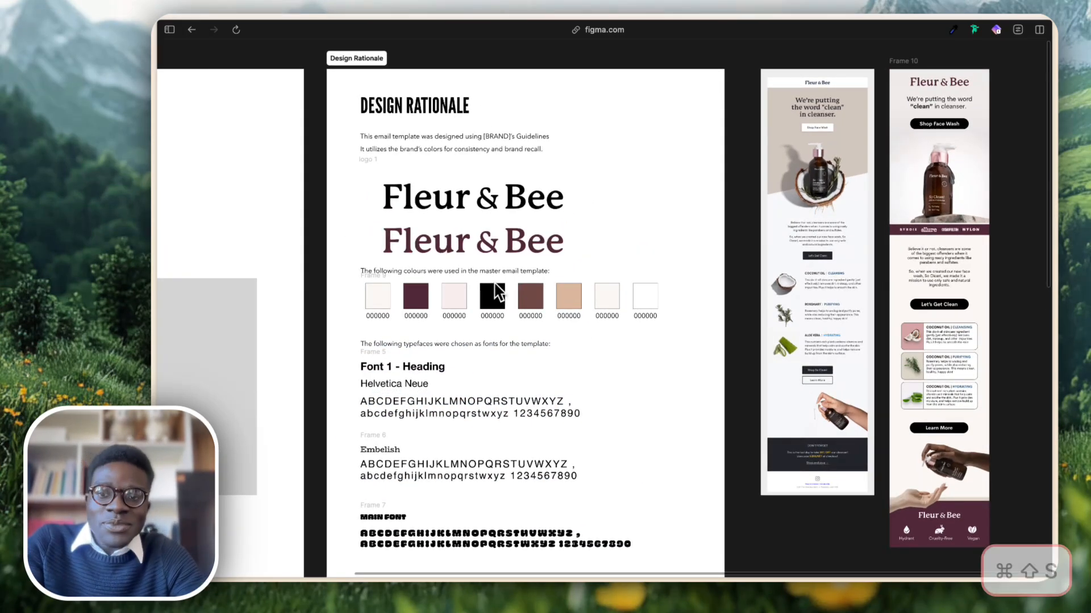
pyautogui.click(227, 192)
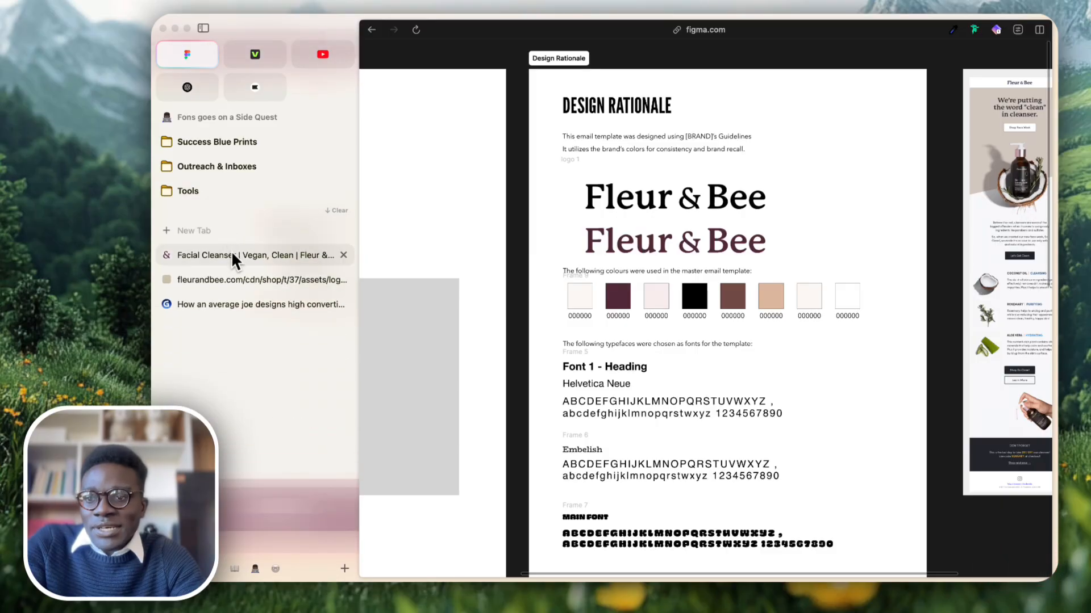
pyautogui.click(227, 249)
pyautogui.press('super+shift+s')
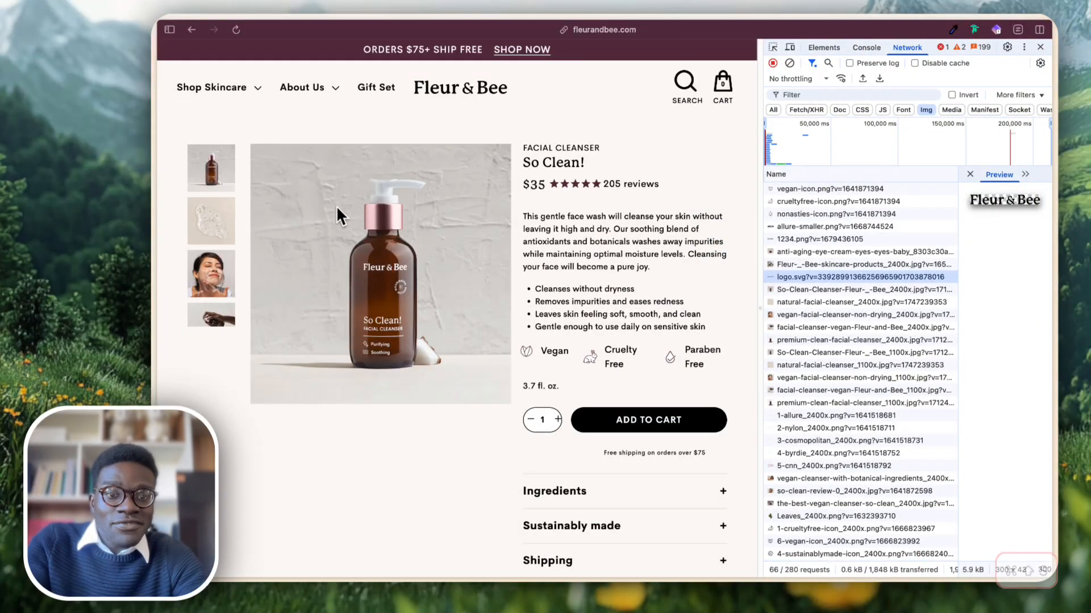
pyautogui.click(809, 110)
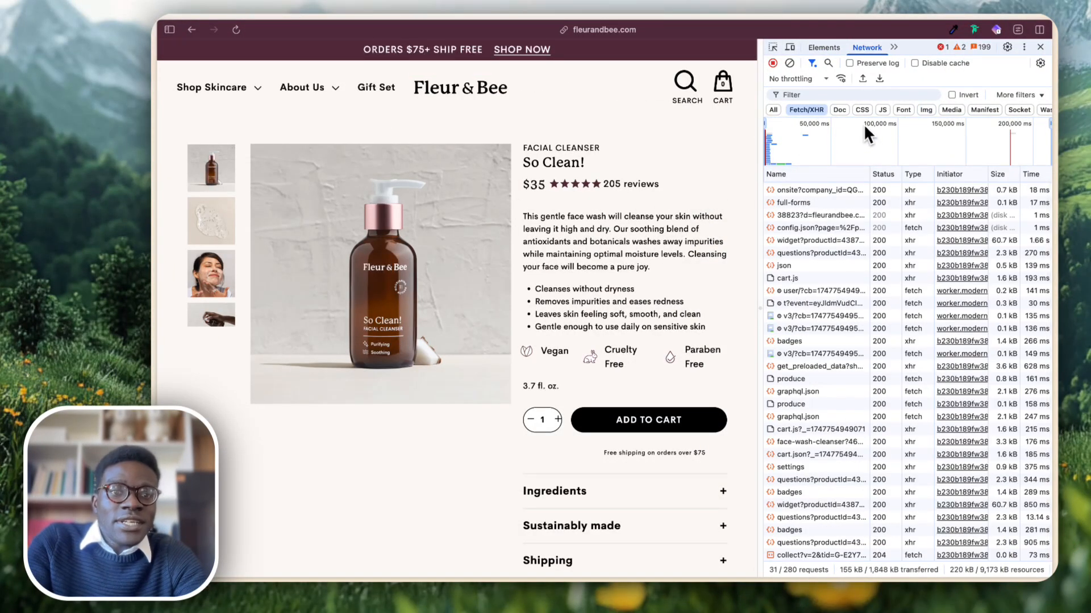
pyautogui.click(898, 109)
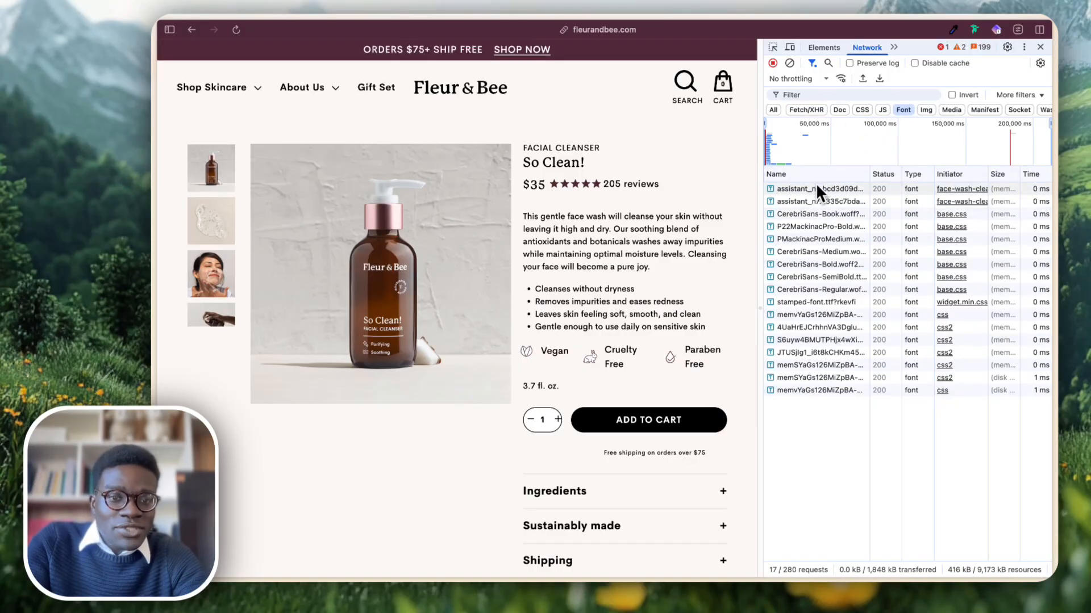
# Inspect the PMackinacPro Medium and Cerebri Sans Medium, Bold, SemiBold and Regular font requests, and close the developer tools.
pyautogui.click(818, 241)
pyautogui.click(827, 253)
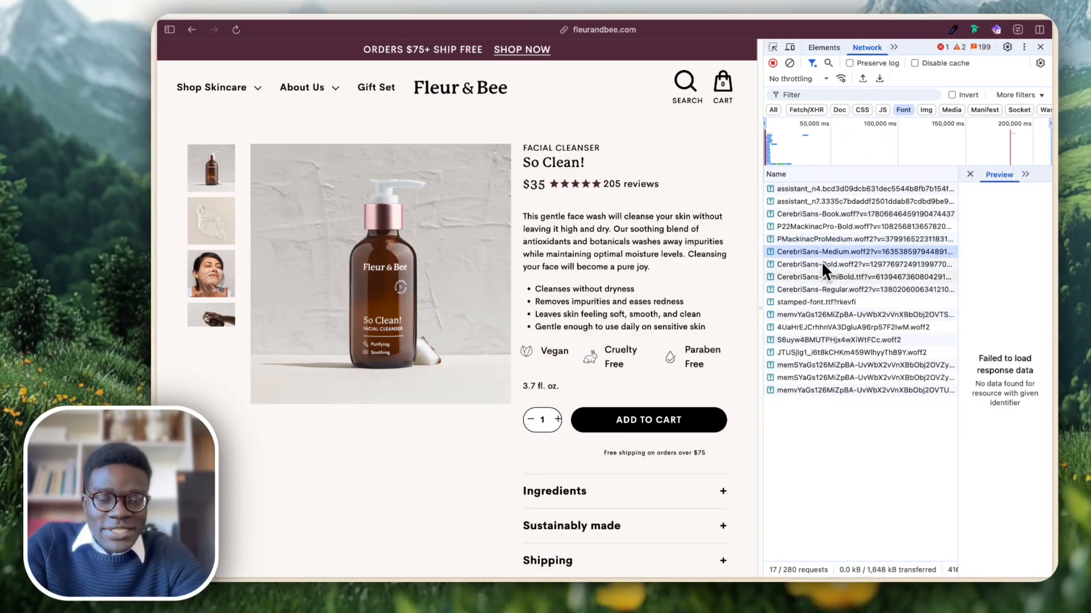
pyautogui.click(822, 264)
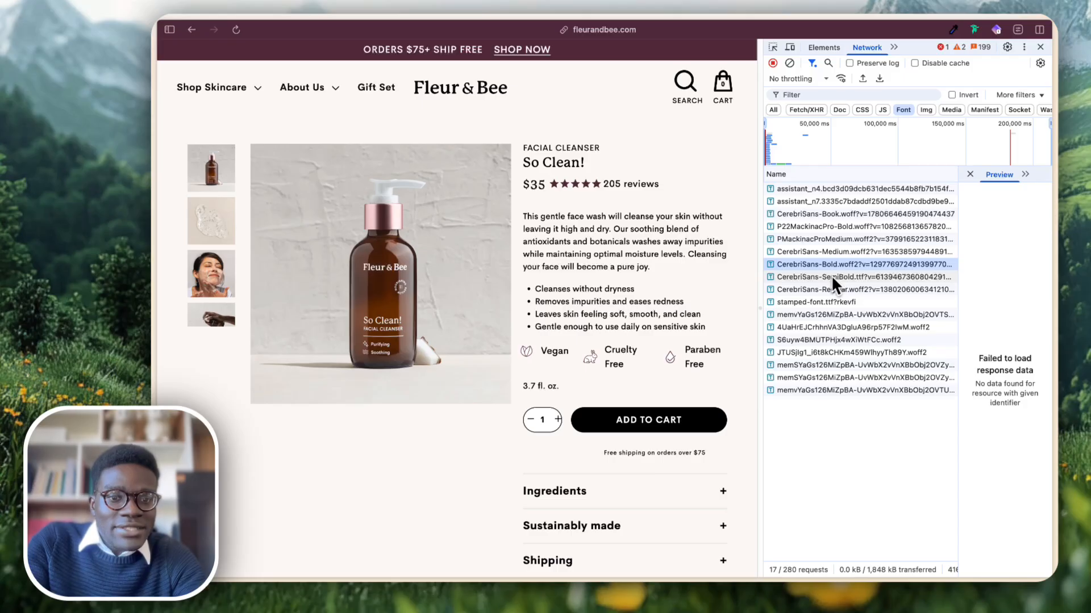
pyautogui.click(830, 276)
pyautogui.click(833, 290)
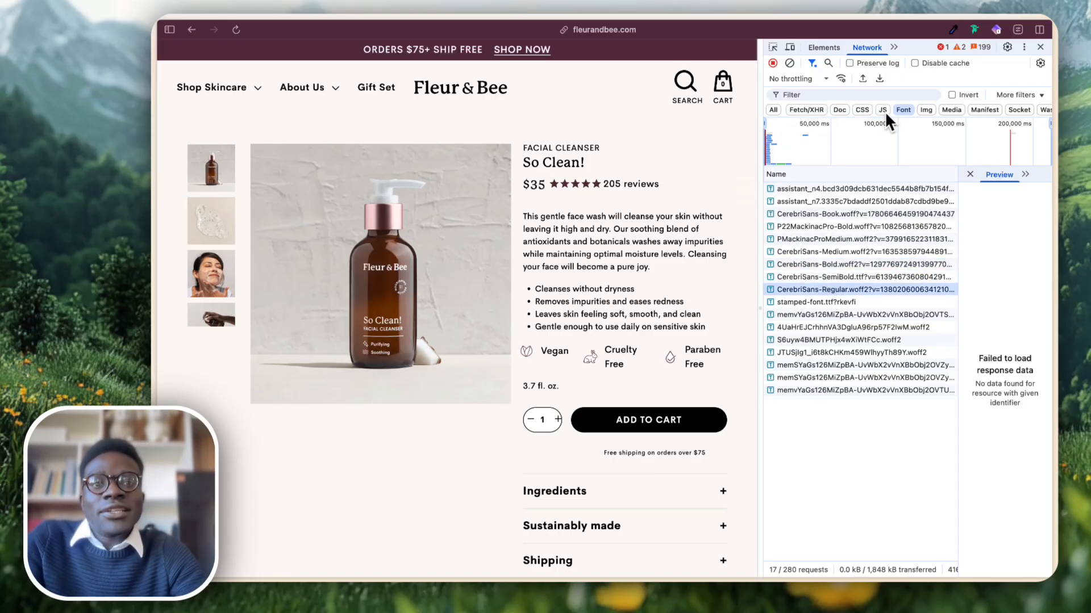
pyautogui.click(1038, 46)
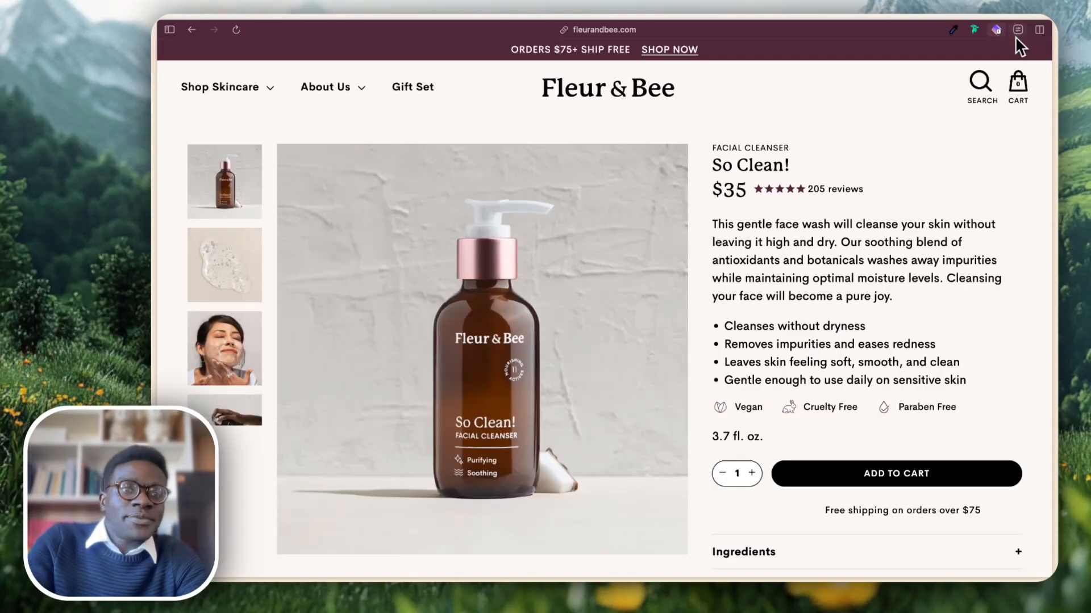
# Identify the fonts used across the Facial Cleanser page with the font-inspection extension, and close the extension.
pyautogui.click(975, 30)
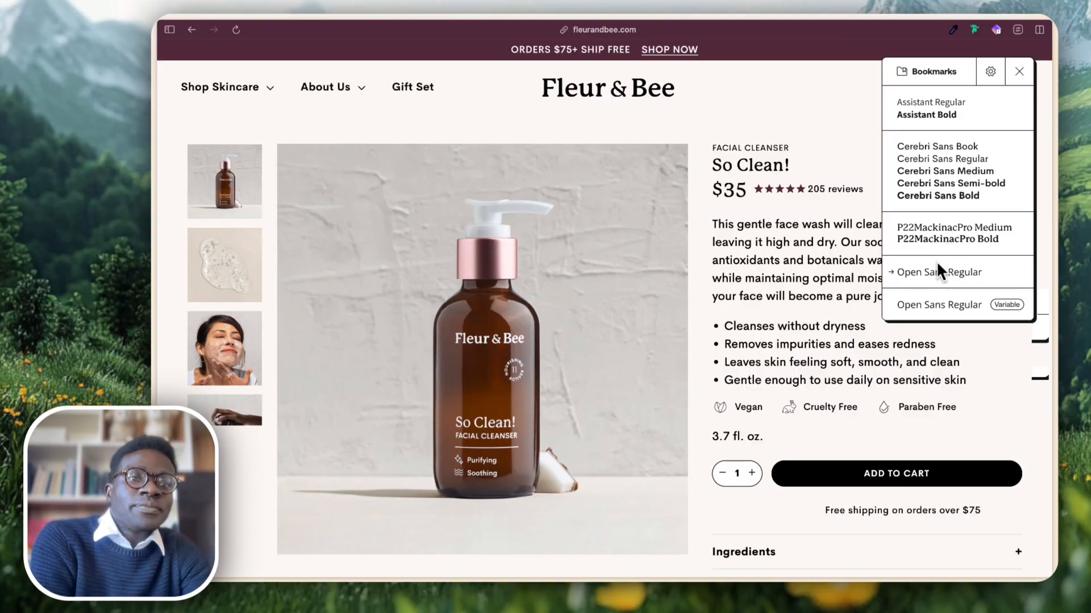
pyautogui.scroll(-8, 803, 352)
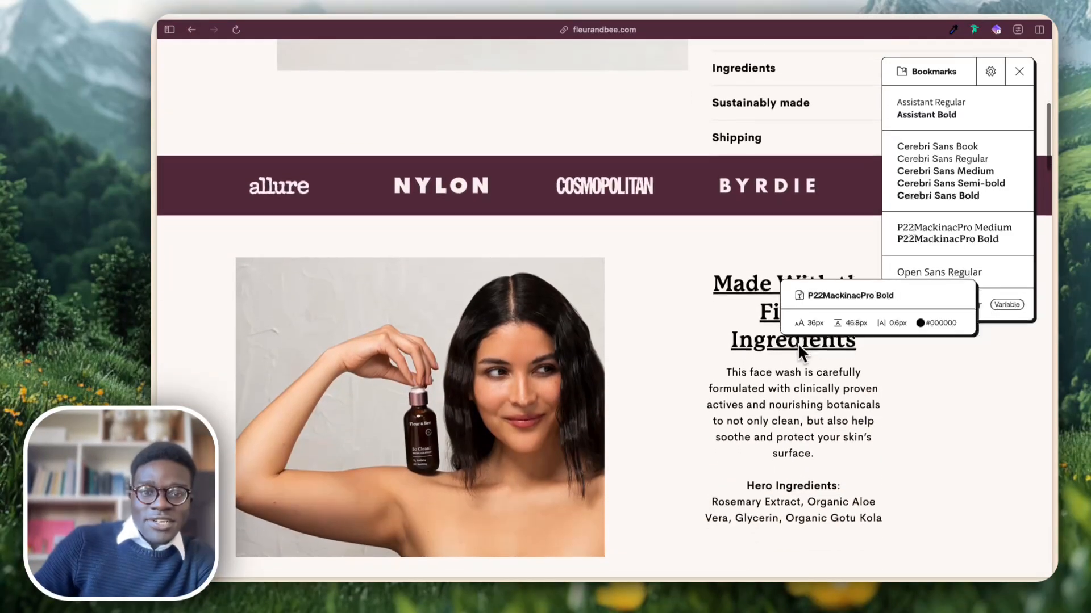
pyautogui.scroll(-6, 784, 340)
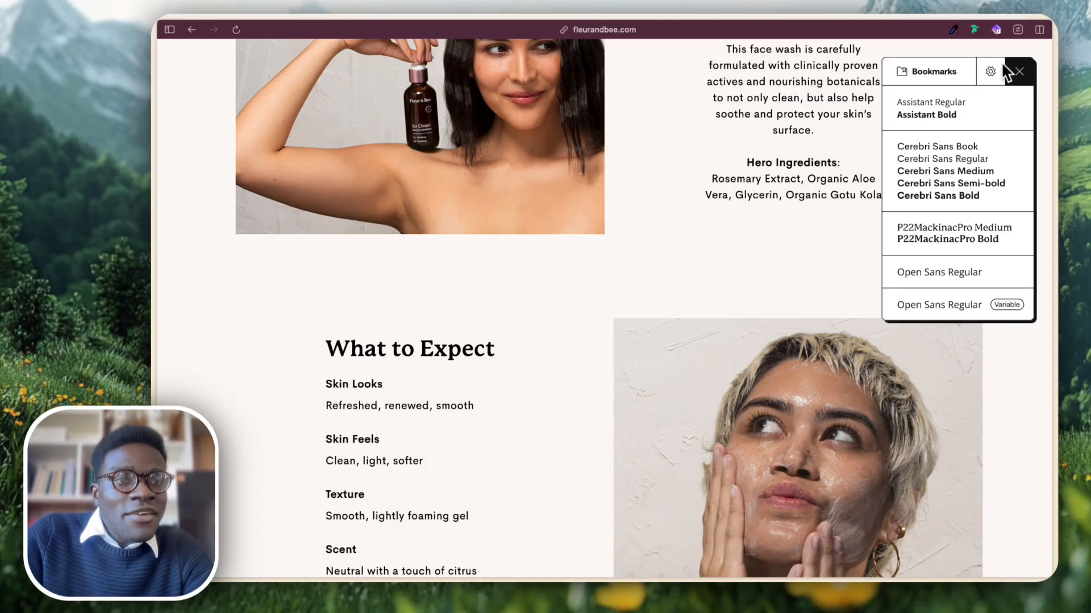
pyautogui.click(1019, 71)
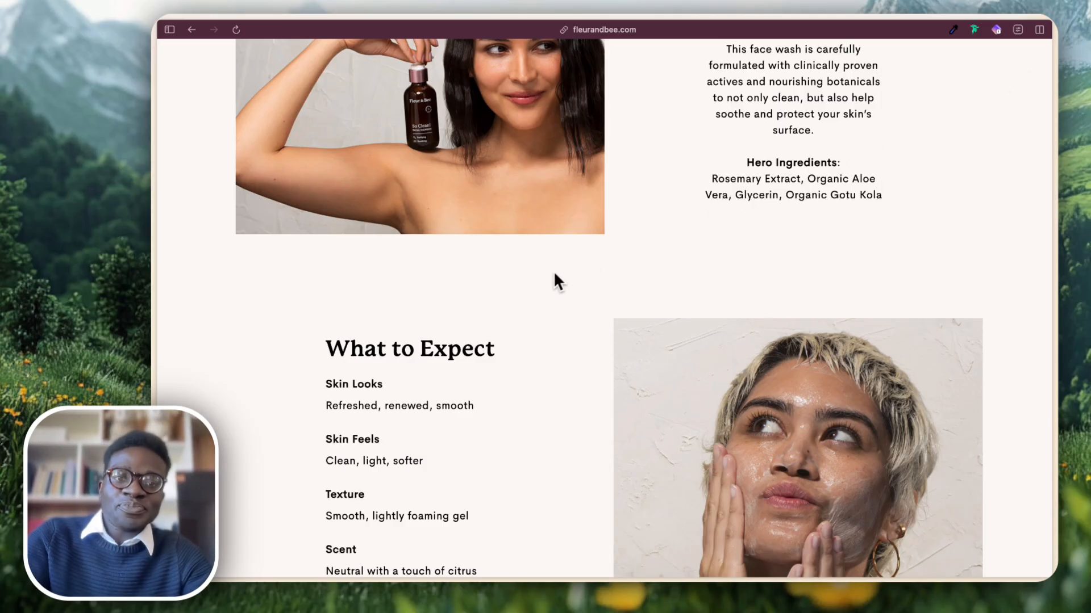
# Switch back to Figma and set the font of all three text layers in the first typeface sample, Font 1 - Heading, to Cerebri Sans.
pyautogui.press('super+shift+s')
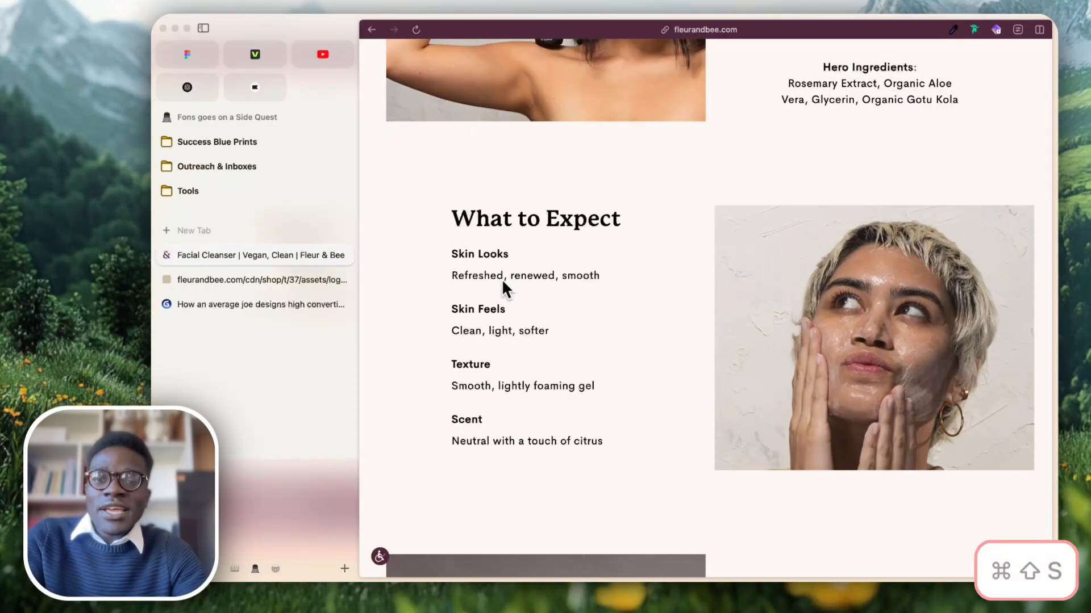
pyautogui.click(208, 48)
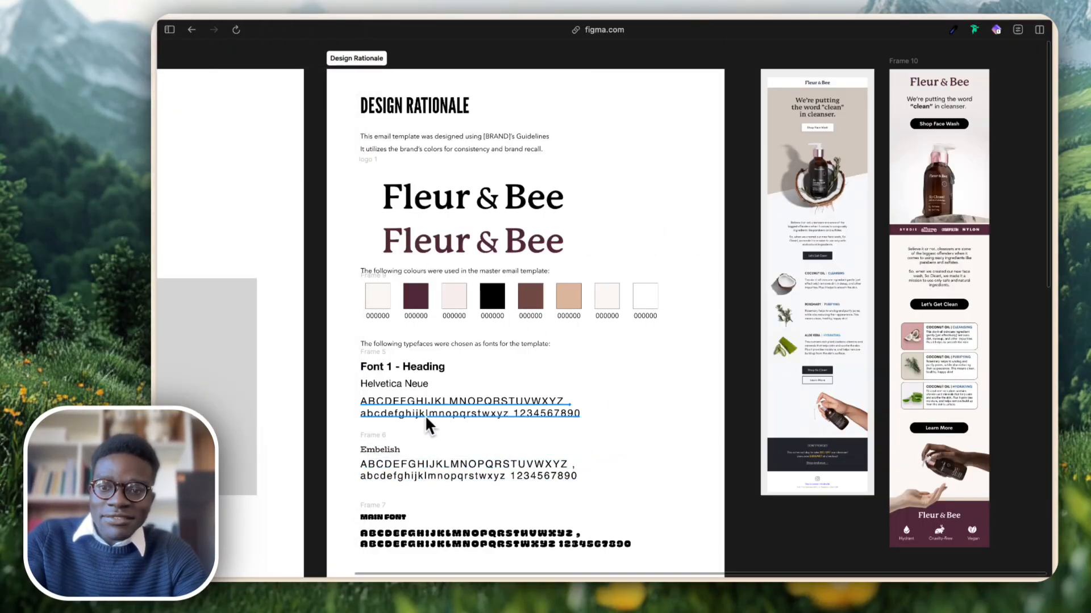
pyautogui.click(390, 369)
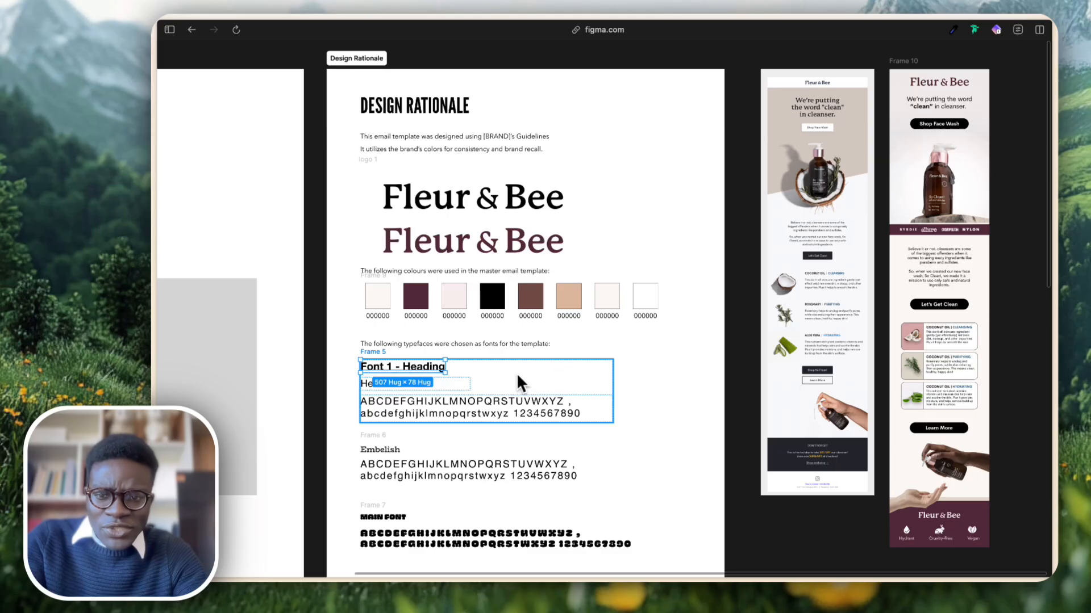
pyautogui.press('super+backslash')
pyautogui.keyDown('shift'); pyautogui.click(462, 407); pyautogui.keyUp('shift')
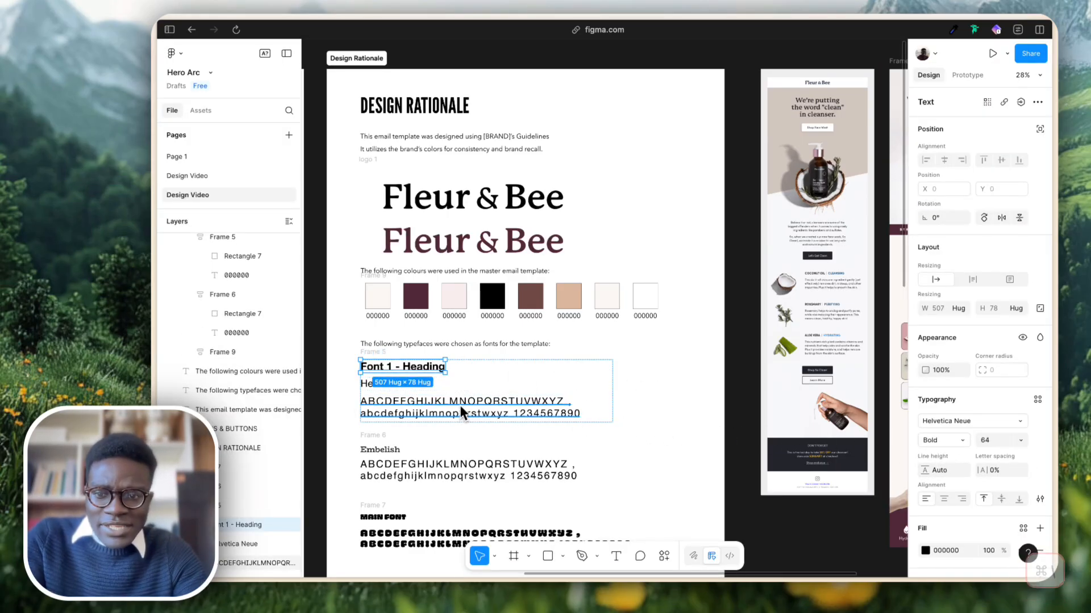
pyautogui.keyDown('shift'); pyautogui.click(401, 386); pyautogui.keyUp('shift')
pyautogui.click(1011, 418)
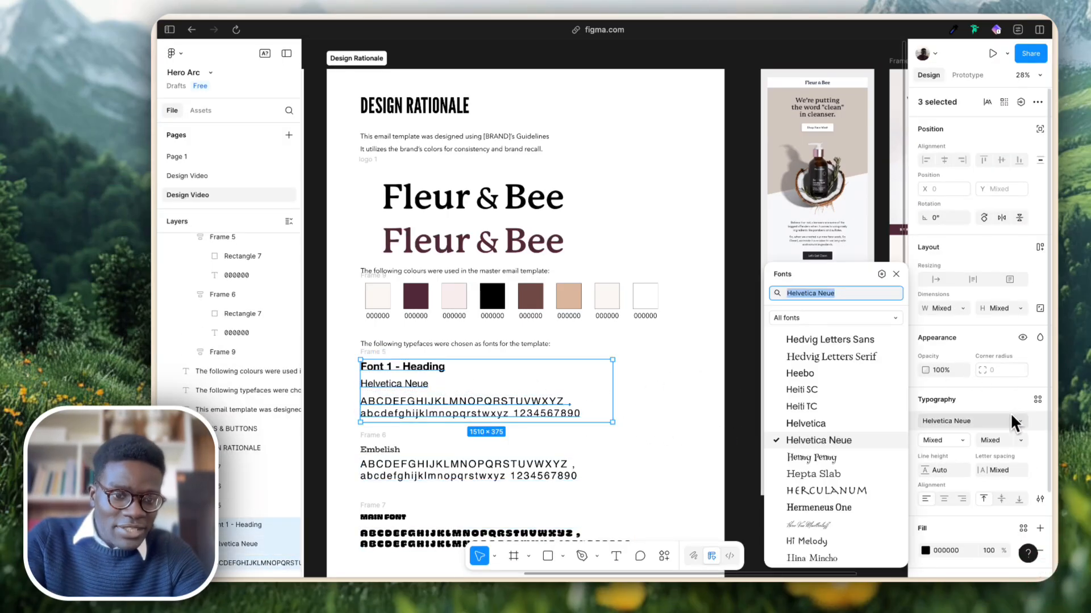
pyautogui.write('cerb')
pyautogui.press('BackSpace')
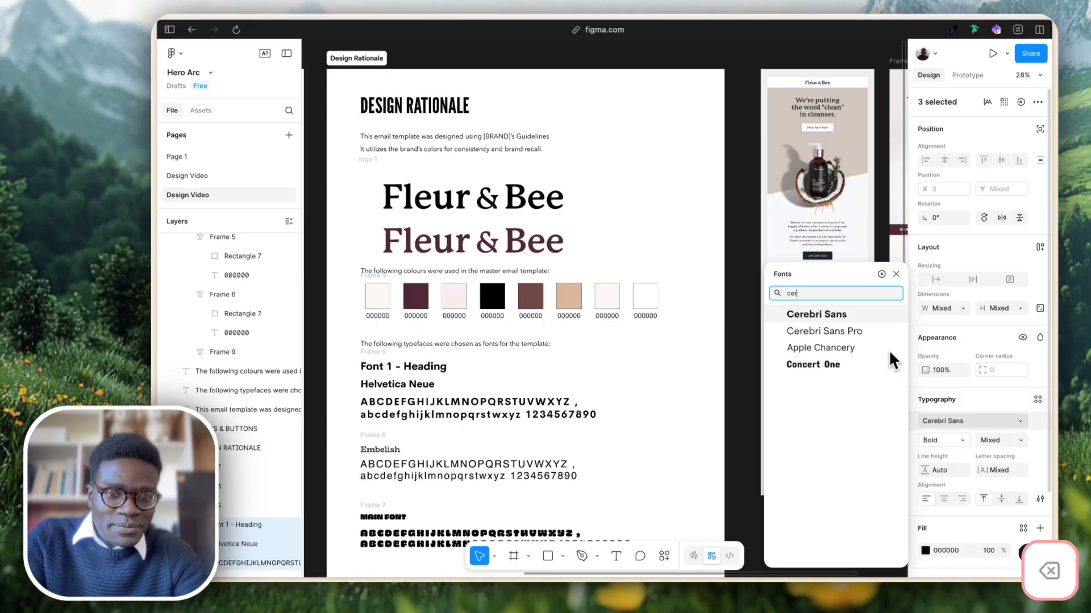
pyautogui.click(849, 315)
# Deselect the typeface sample text and hide the interface panels around the canvas.
pyautogui.click(467, 466)
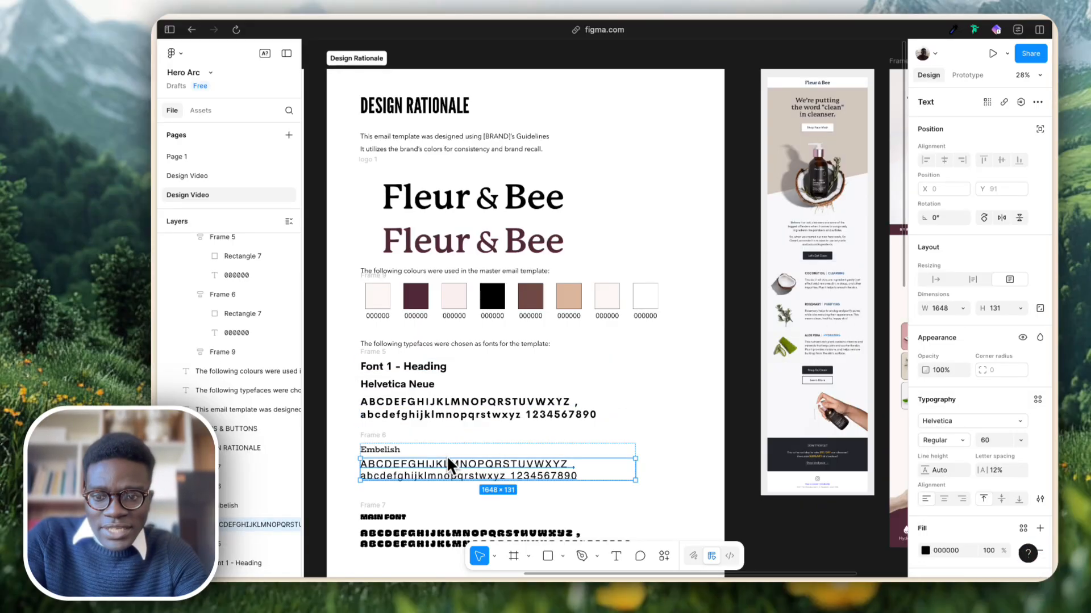
pyautogui.click(418, 400)
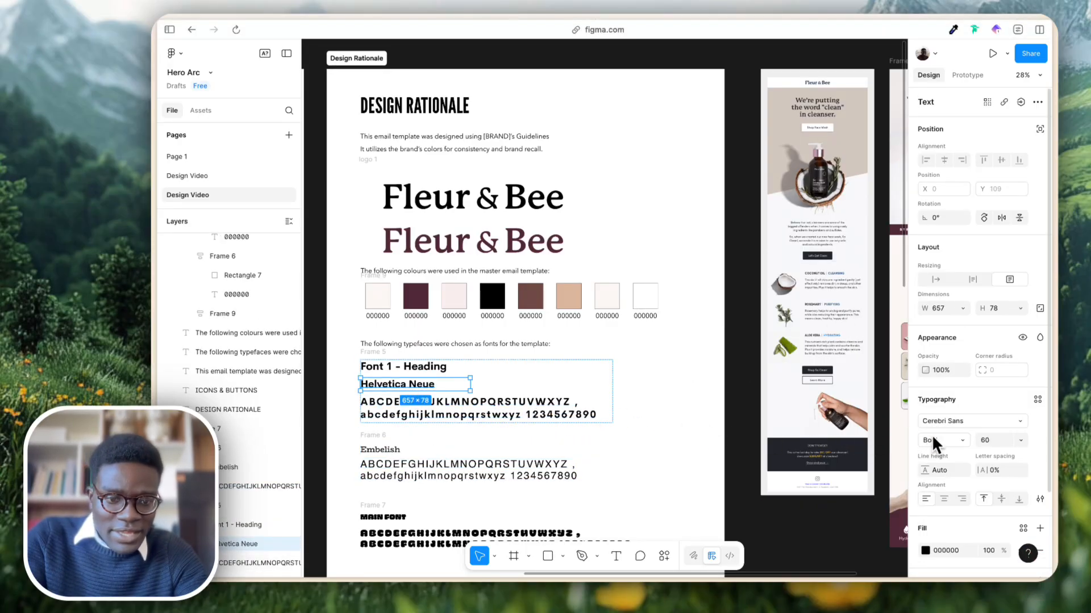
pyautogui.scroll(-1, 705, 411)
pyautogui.click(716, 410)
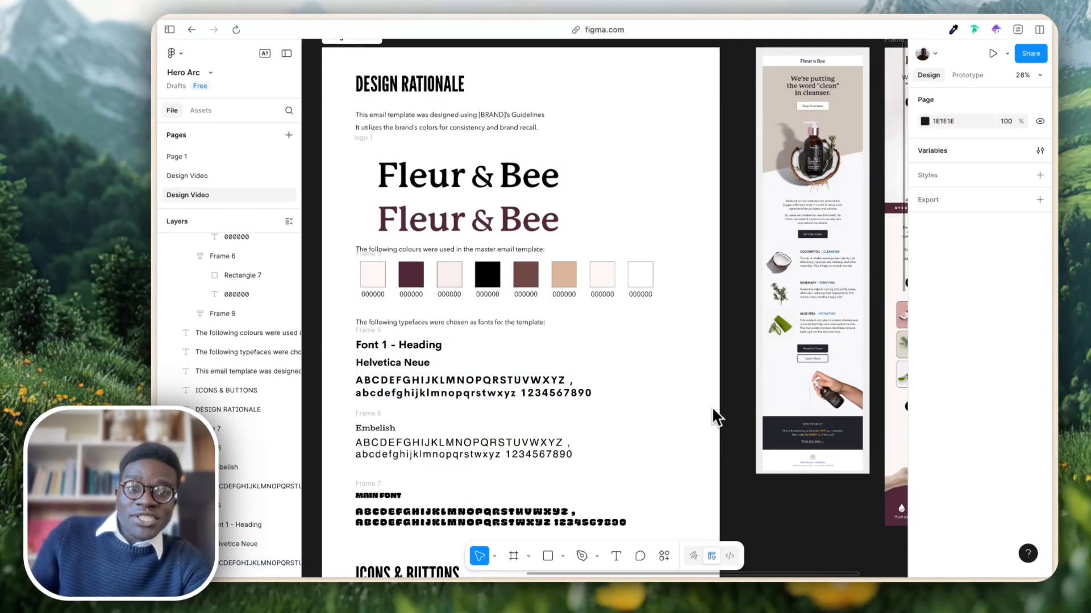
pyautogui.hscroll(1, 711, 406)
pyautogui.scroll(-1, 713, 408)
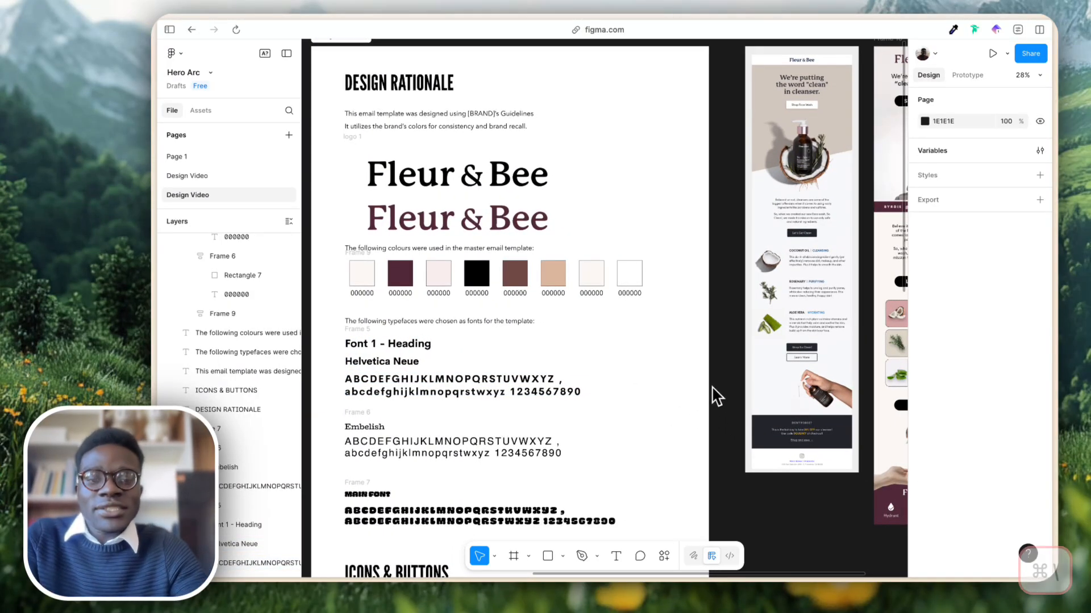
pyautogui.press('super+backslash')
pyautogui.scroll(-3, 673, 368)
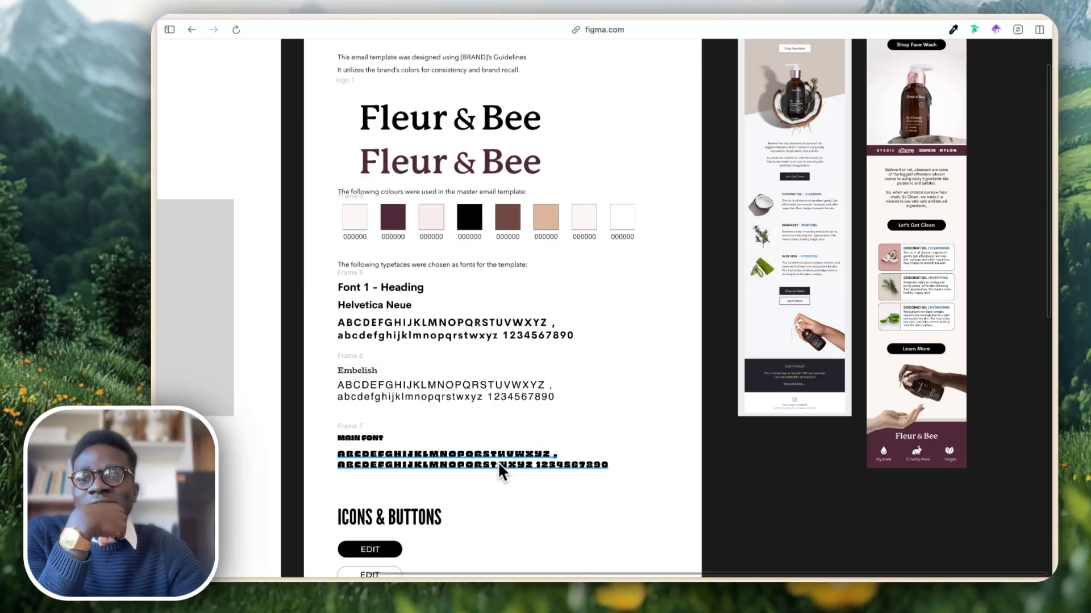
pyautogui.scroll(3, 489, 456)
pyautogui.hscroll(1, 489, 456)
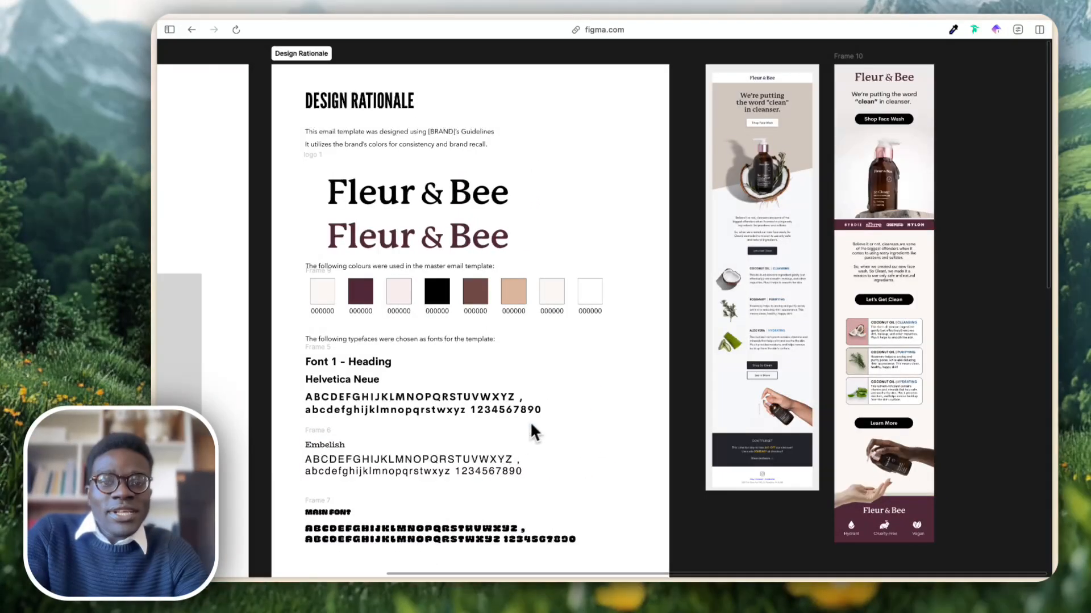
# Switch to the Facial Cleanser page and review its product details and add-to-cart button.
pyautogui.press('super+shift+s')
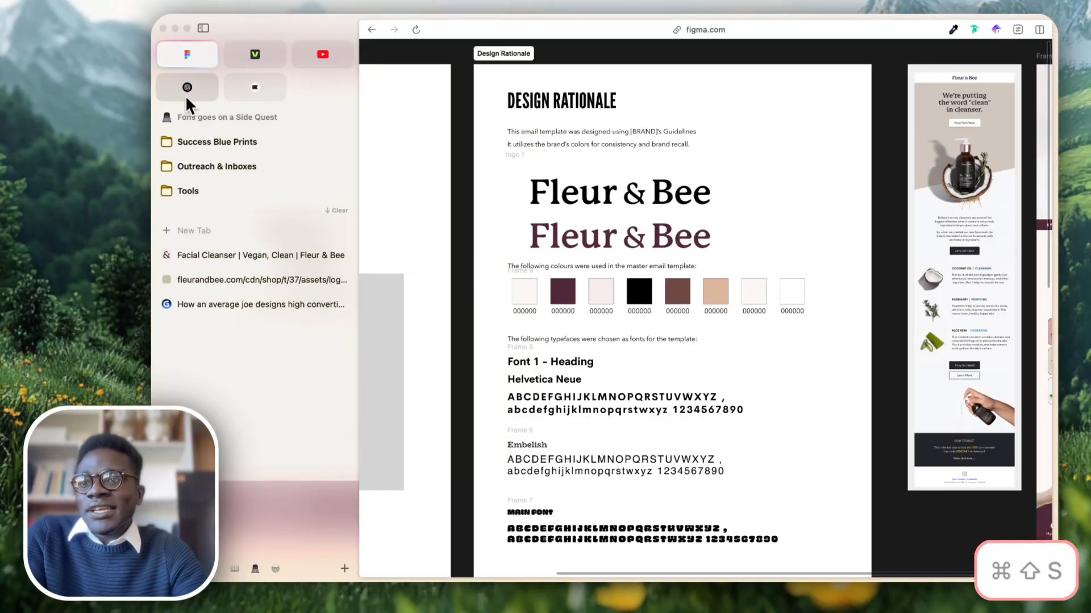
pyautogui.click(221, 255)
pyautogui.press('super+shift+s')
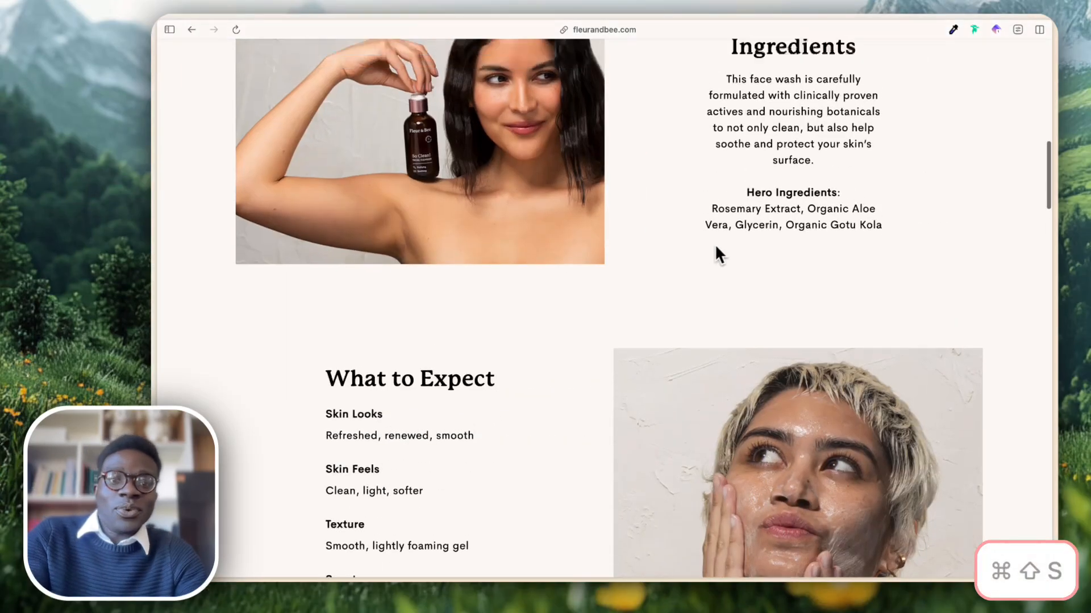
pyautogui.scroll(10, 720, 250)
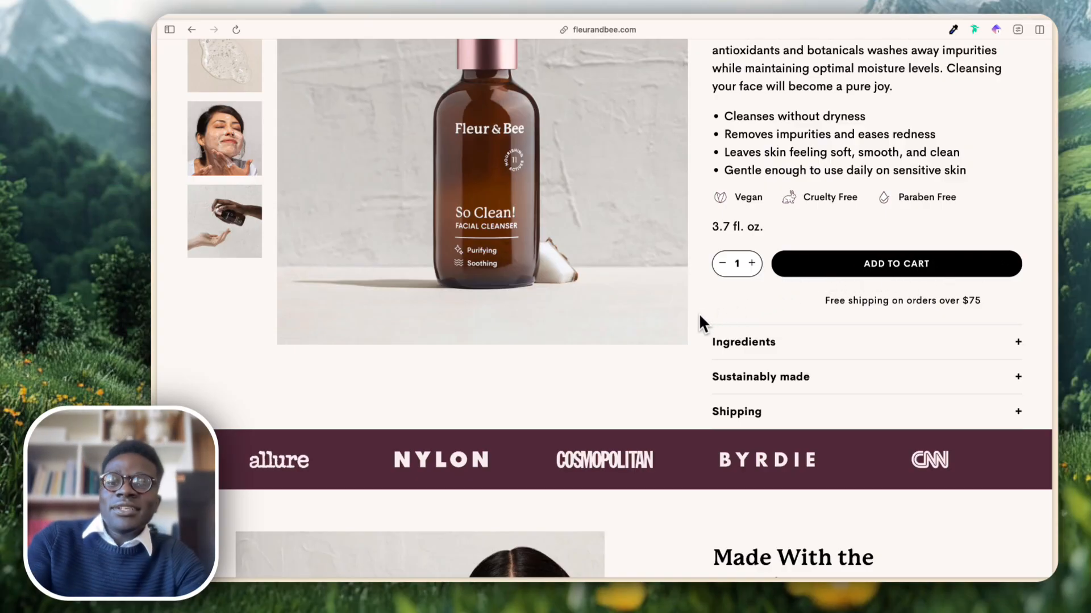
# Return to Figma, draw a rectangle about 1423 × 345 on the empty canvas below the Design Rationale frame, and show the interface panels.
pyautogui.press('super+shift+s')
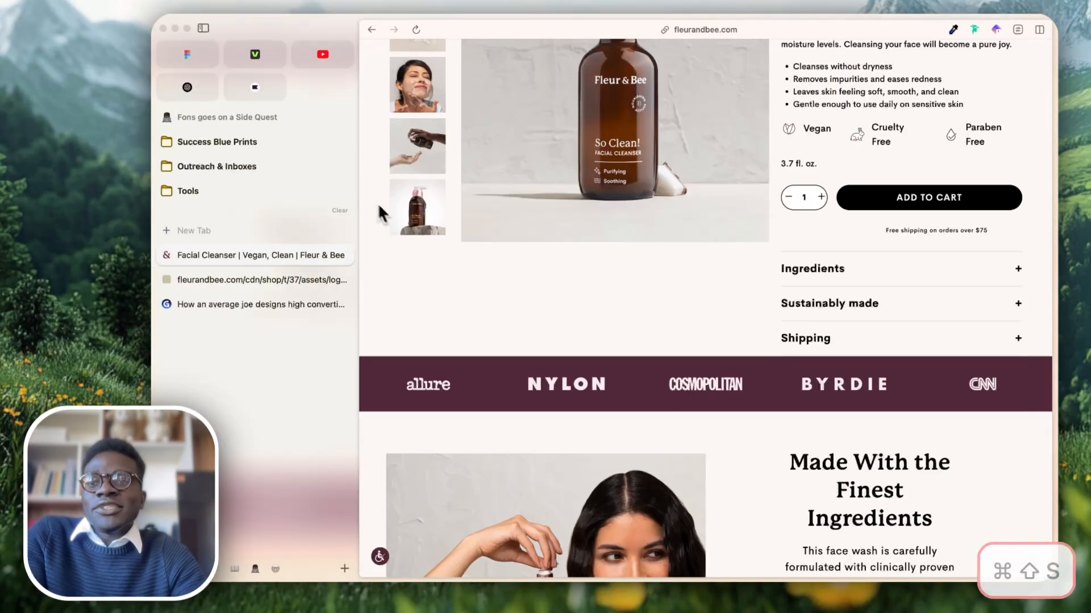
pyautogui.click(207, 70)
pyautogui.scroll(-5, 665, 410)
pyautogui.hscroll(-4, 667, 412)
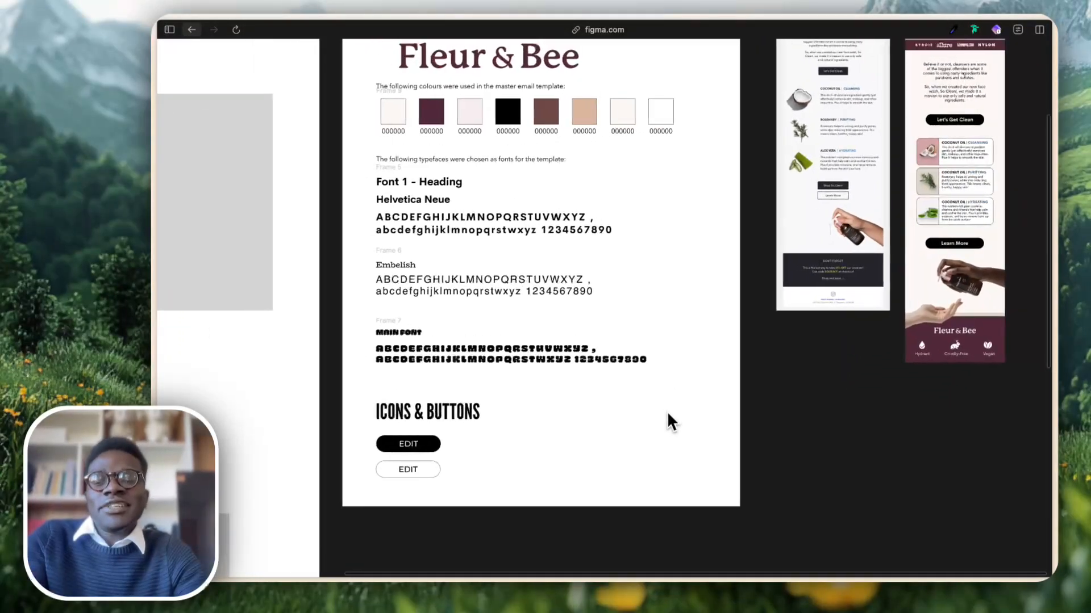
pyautogui.hscroll(-2, 666, 410)
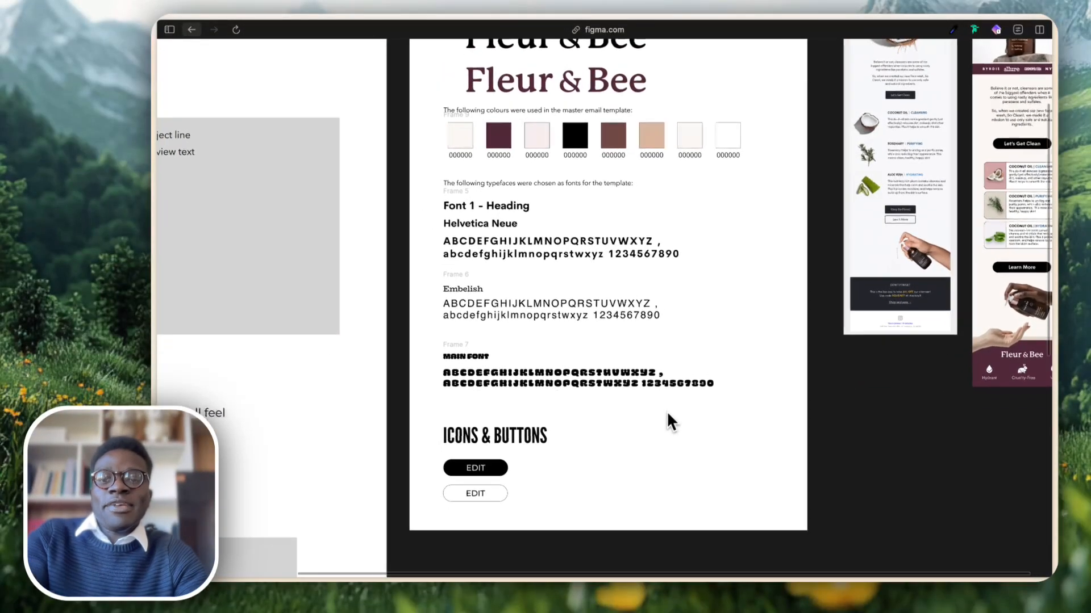
pyautogui.scroll(-1, 637, 414)
pyautogui.scroll(-5, 665, 446)
pyautogui.hscroll(2, 665, 446)
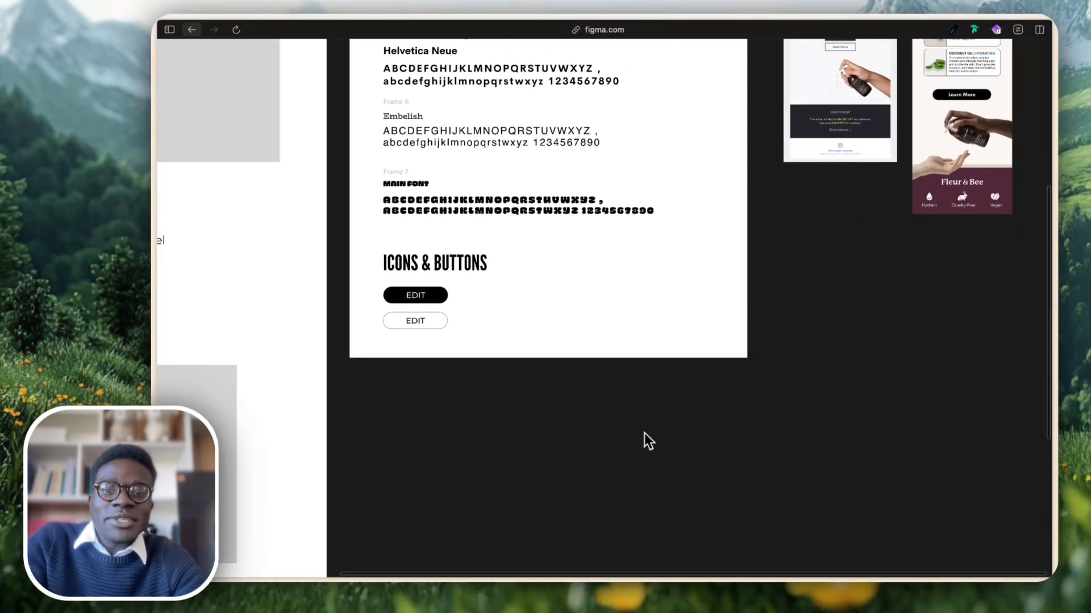
pyautogui.press('r')
pyautogui.moveTo(498, 414)
pyautogui.mouseDown()
pyautogui.moveTo(725, 487)
pyautogui.moveTo(736, 471)
pyautogui.mouseUp()
pyautogui.press('super+backslash')
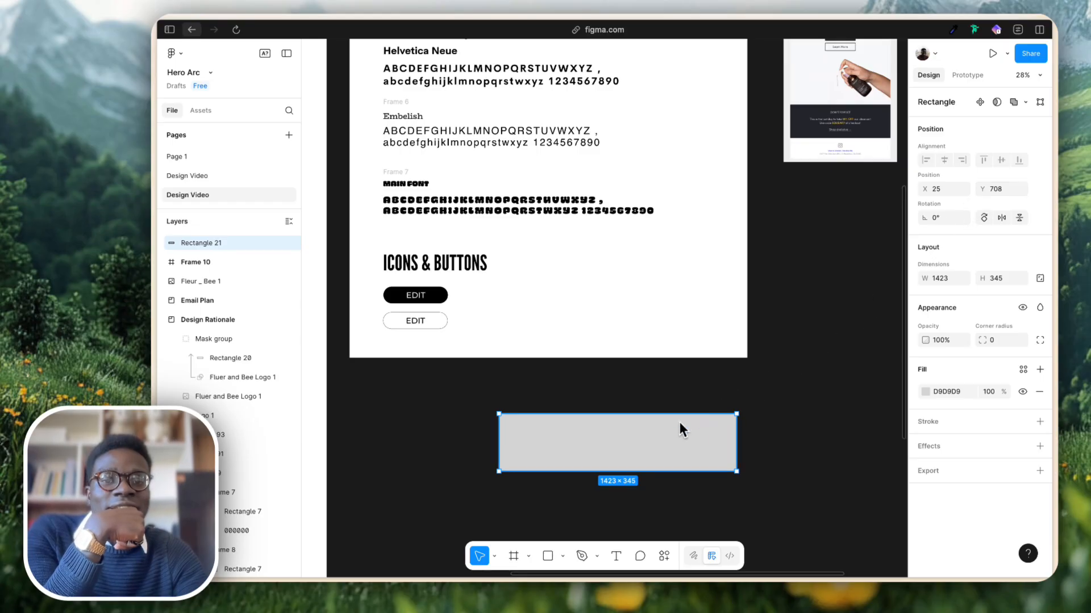
# Lock the grey rectangle's proportions and scale it down to about 858 × 208.
pyautogui.click(774, 383)
pyautogui.click(704, 433)
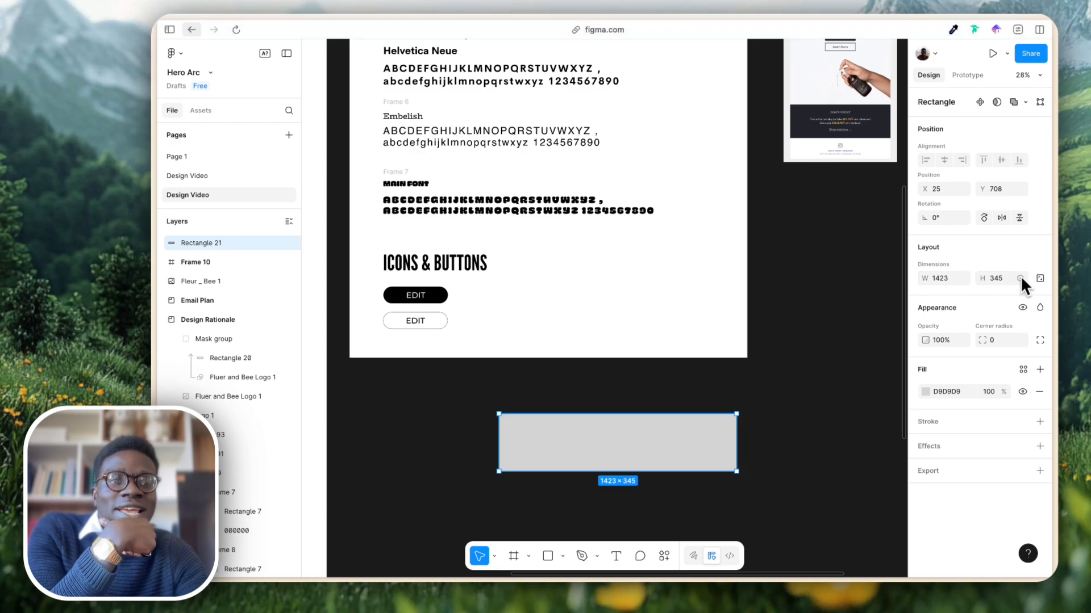
pyautogui.click(1040, 278)
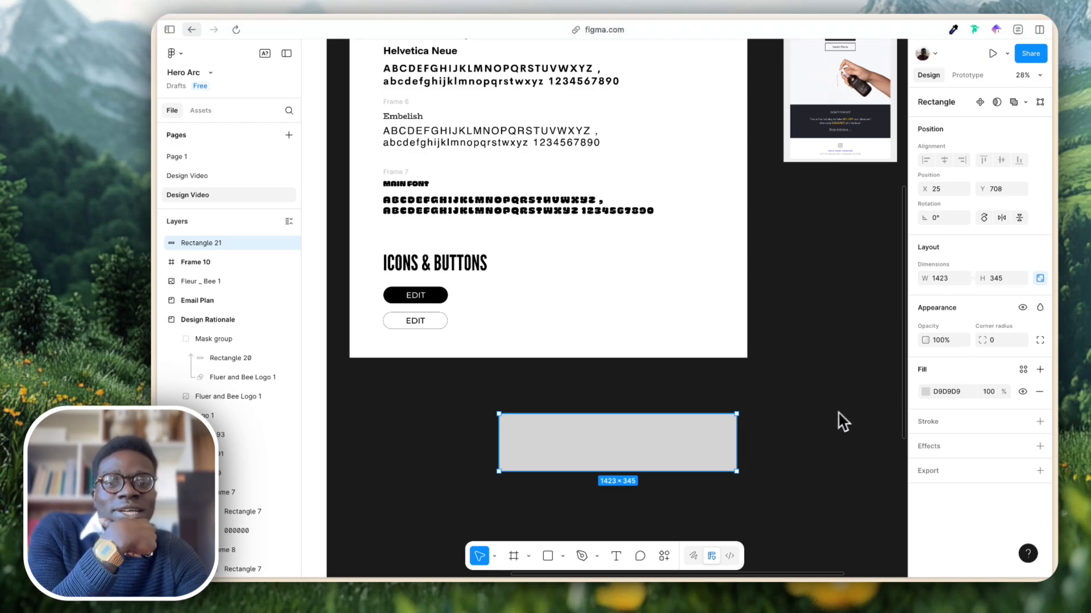
pyautogui.moveTo(737, 470); pyautogui.dragTo(642, 451)
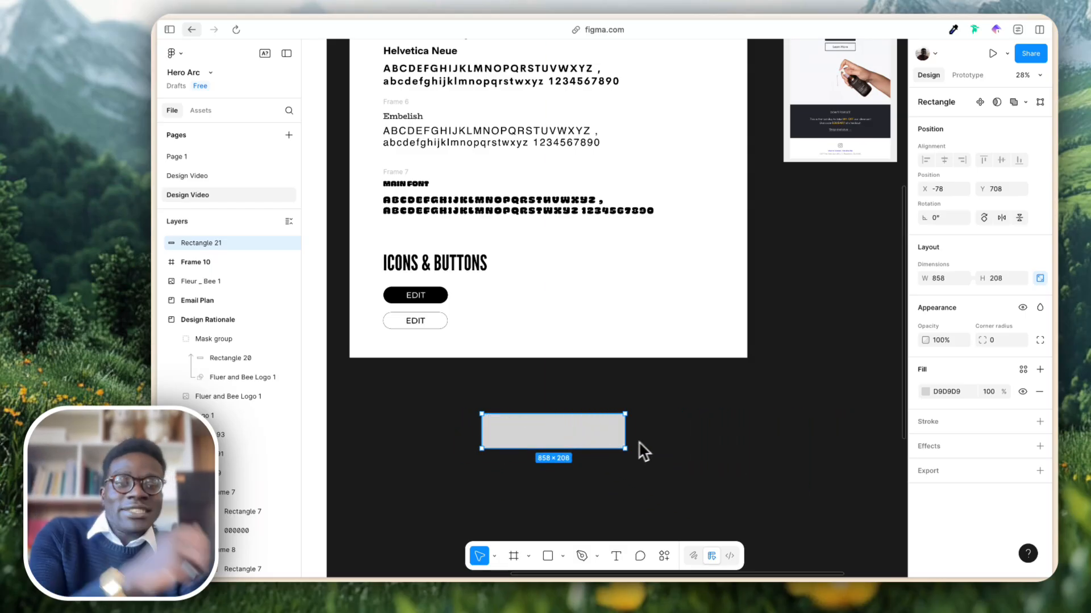
# With its proportions unlocked, set the rectangle's height to 150 and its width first to 300 and finally to 450.
pyautogui.click(1005, 274)
pyautogui.write('150')
pyautogui.press('Return')
pyautogui.click(942, 272)
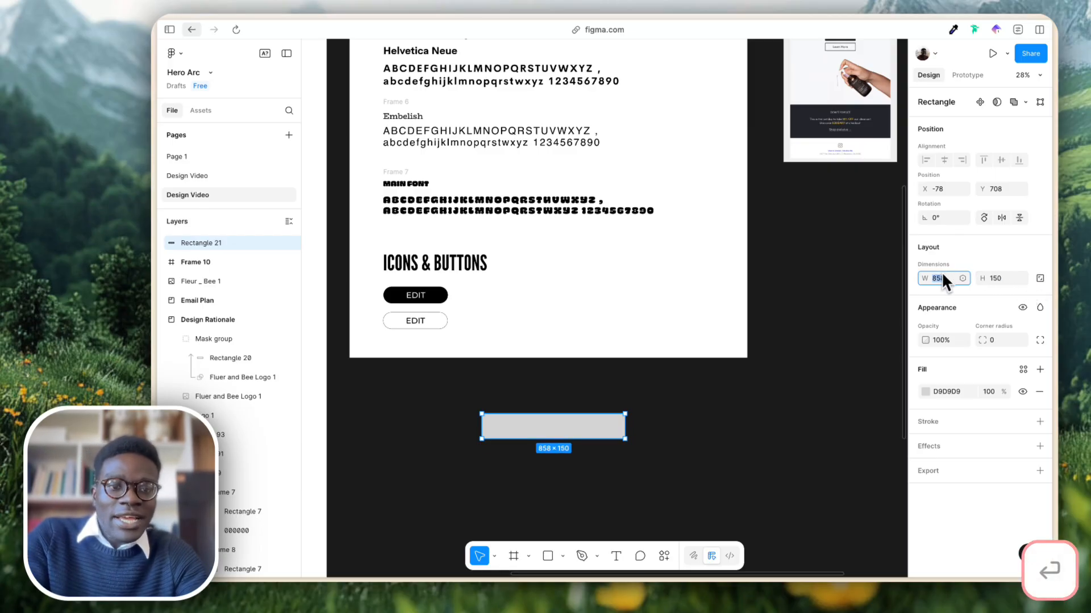
pyautogui.write('300')
pyautogui.press('Return')
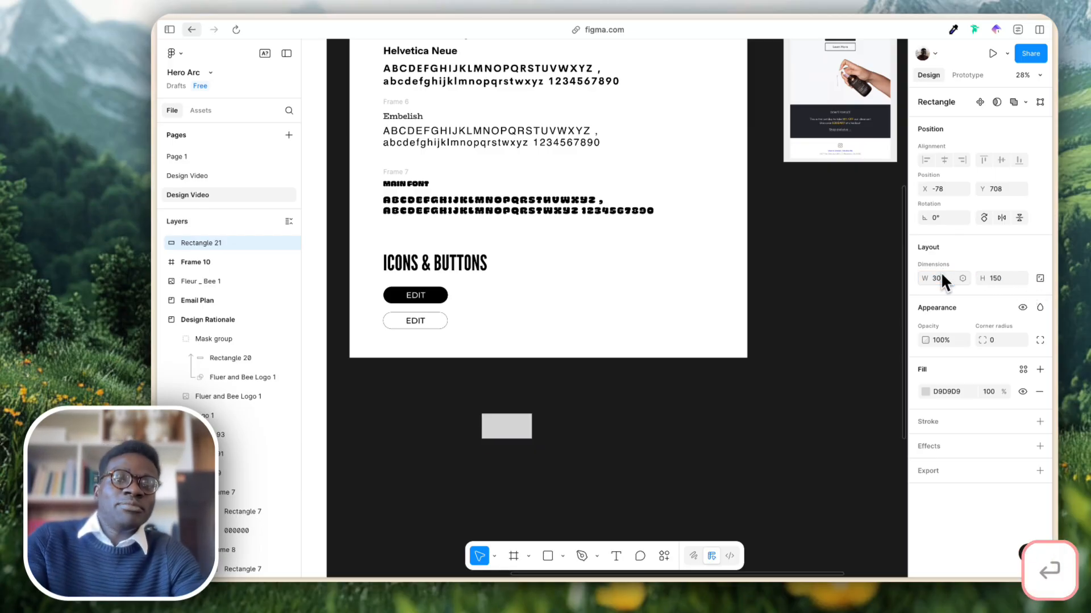
pyautogui.click(950, 277)
pyautogui.write('450')
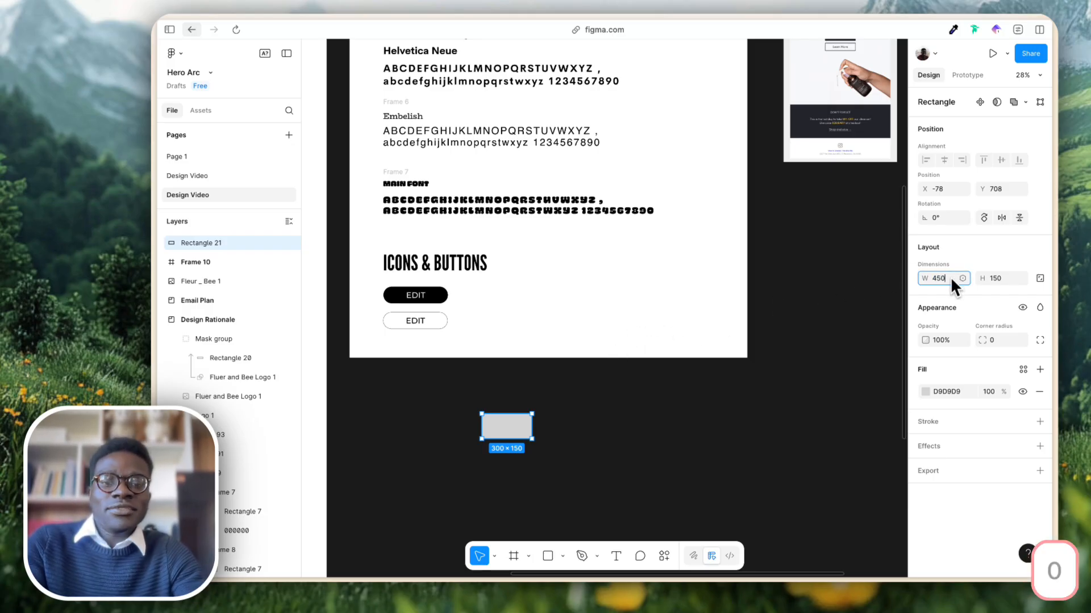
pyautogui.press('Return')
pyautogui.click(634, 416)
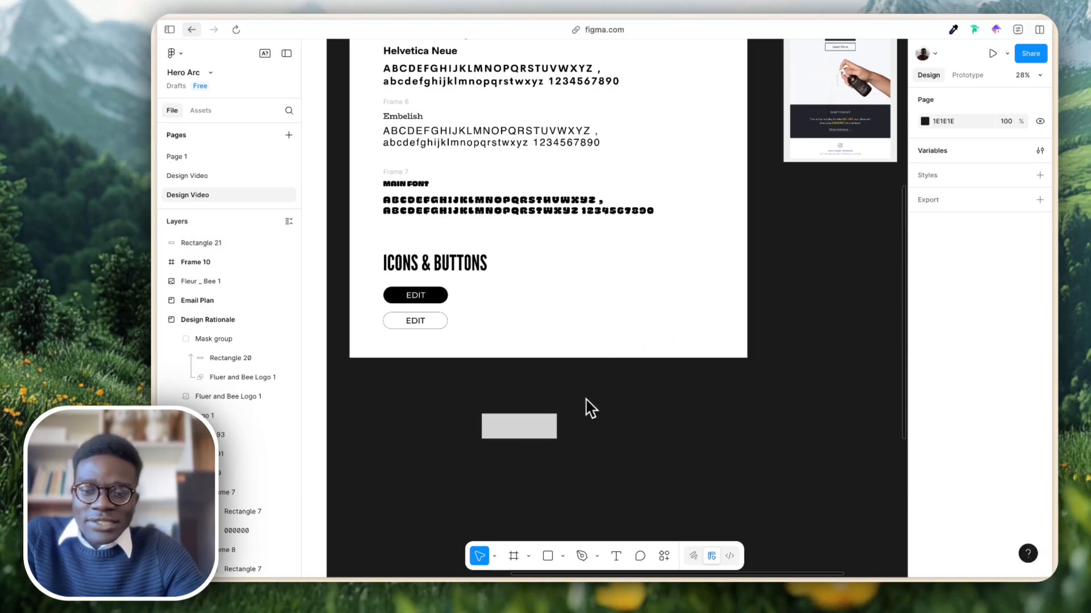
pyautogui.press('t')
pyautogui.moveTo(481, 403); pyautogui.dragTo(598, 458)
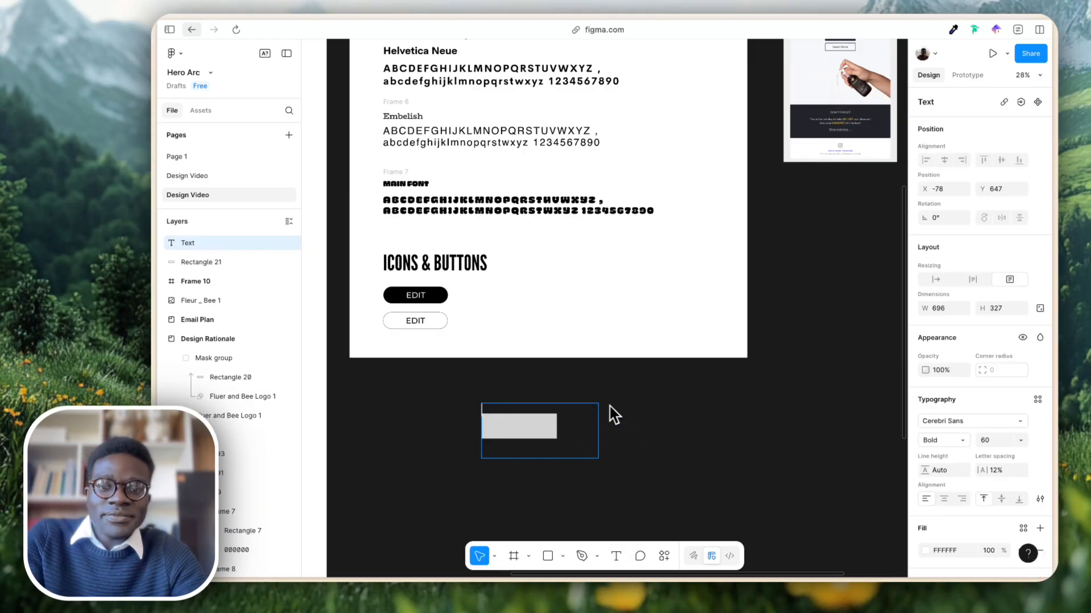
pyautogui.press('super+z')
pyautogui.press('super+z')
pyautogui.click(610, 439)
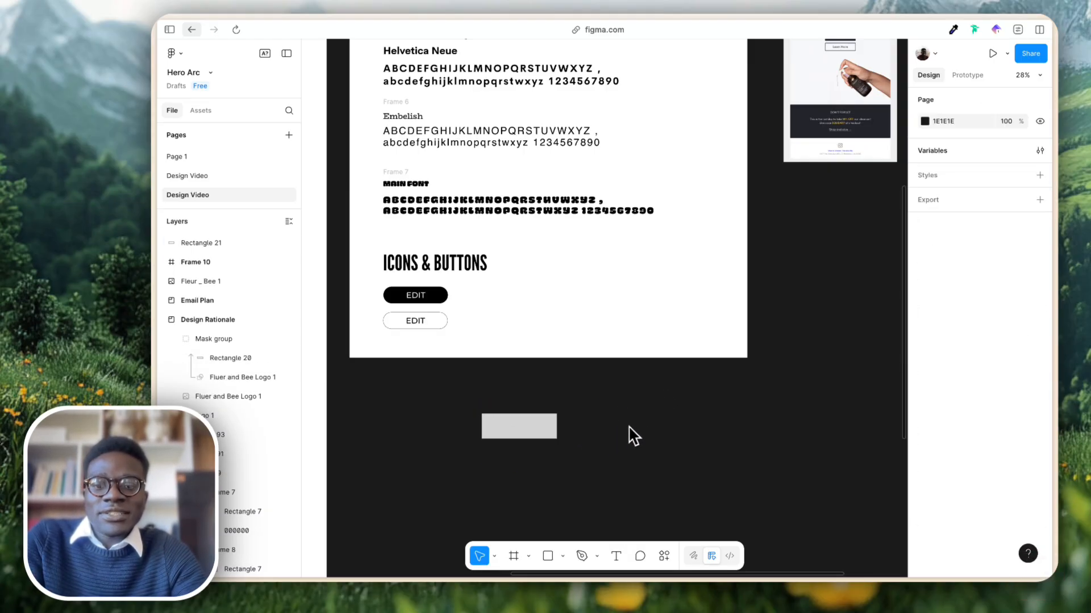
# Add a text box about 585 × 150 beside the rectangle with the centre-aligned text BUTTON.
pyautogui.press('t')
pyautogui.moveTo(582, 414); pyautogui.dragTo(680, 439)
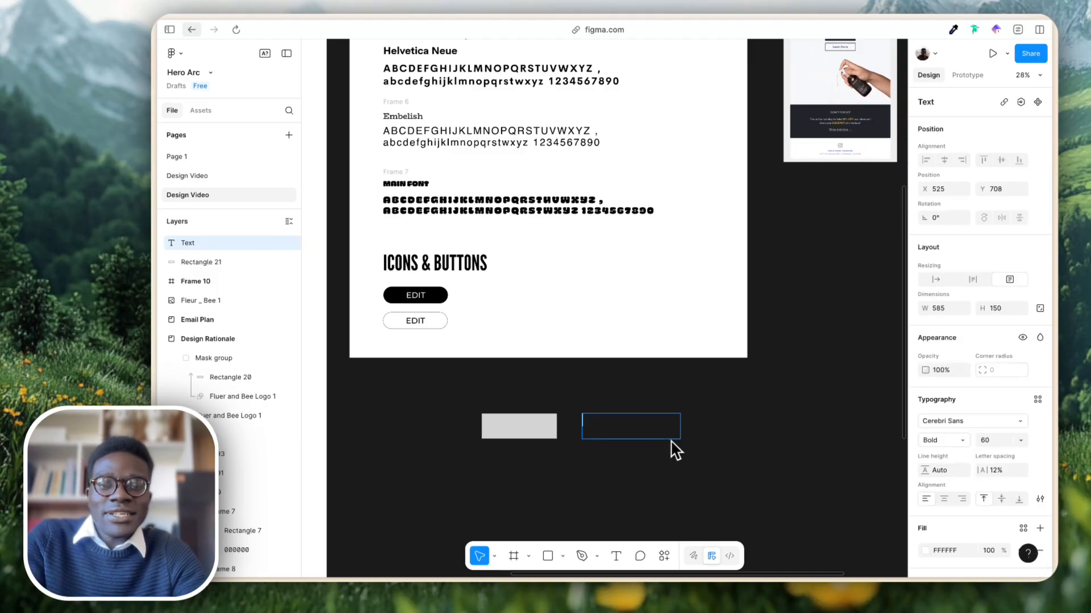
pyautogui.click(944, 500)
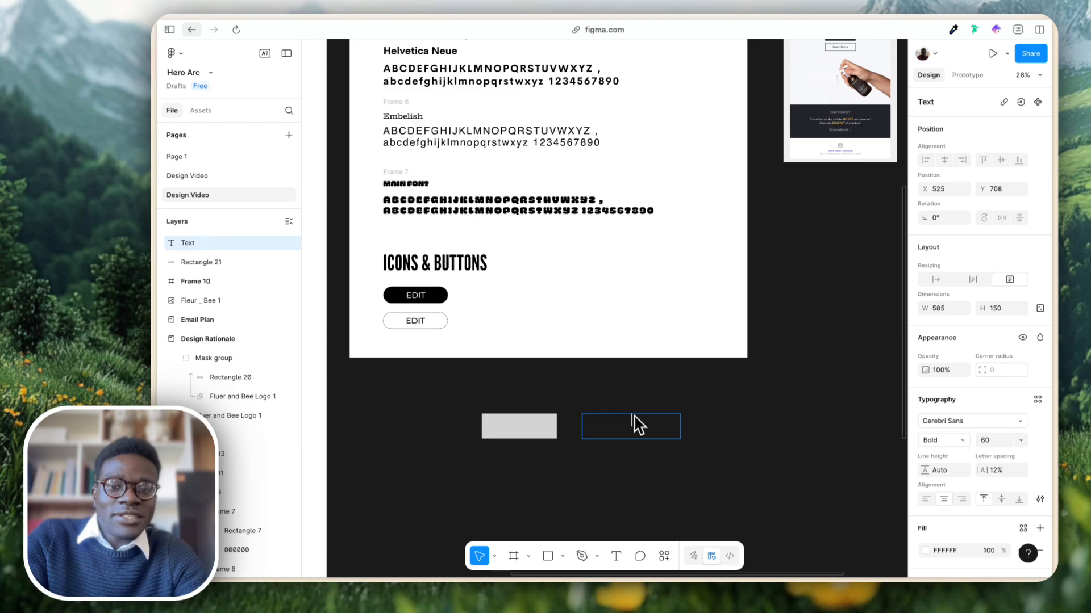
pyautogui.write('BUTTON')
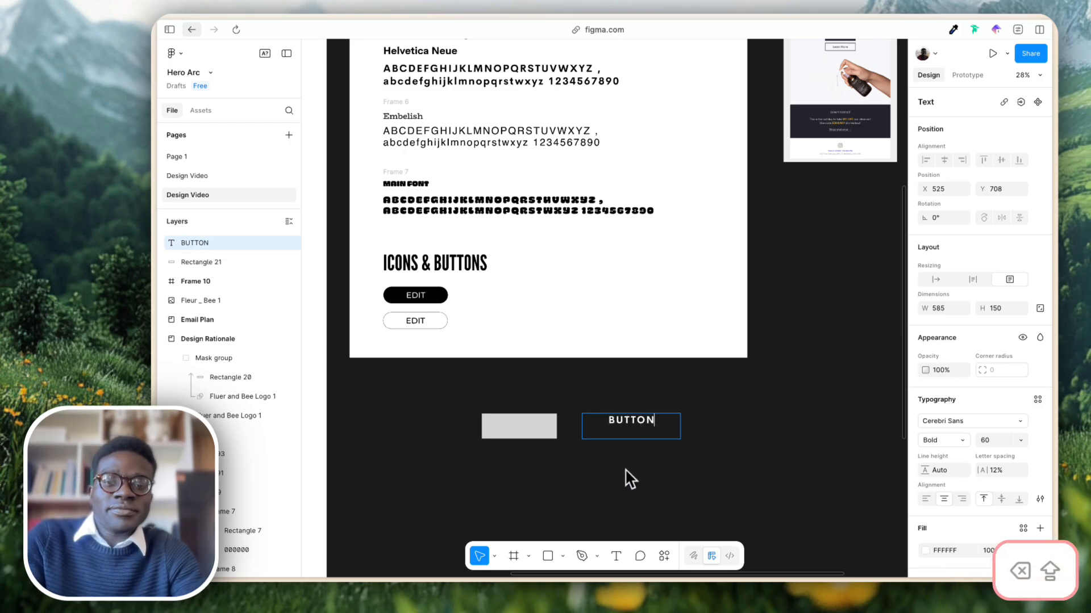
pyautogui.press('Escape')
# Move the BUTTON text onto the grey rectangle and align both objects to their horizontal and vertical centres.
pyautogui.moveTo(655, 431); pyautogui.dragTo(536, 435)
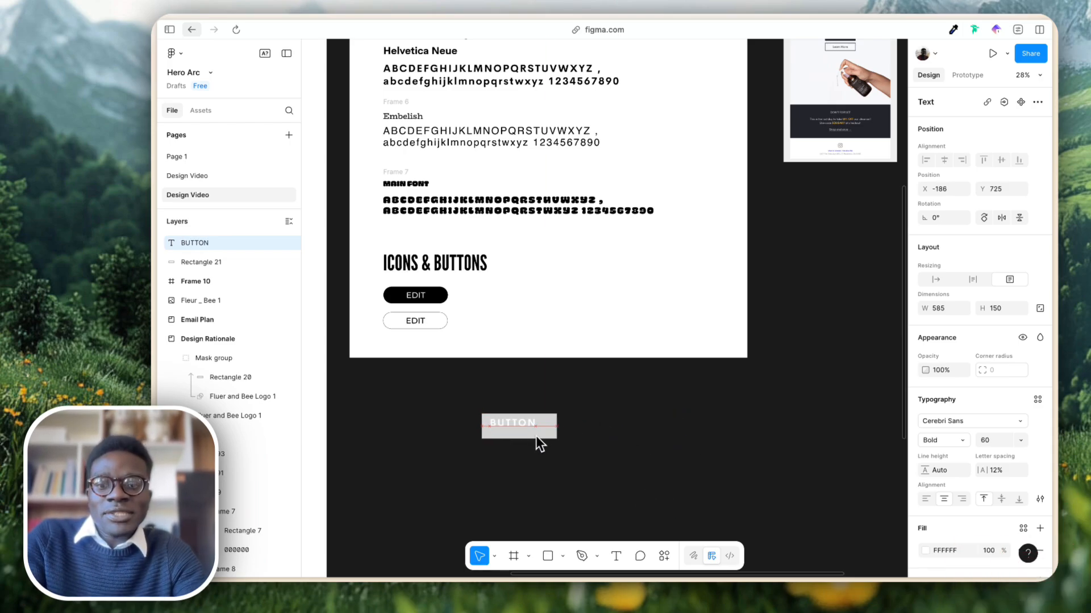
pyautogui.moveTo(517, 391); pyautogui.dragTo(518, 438)
pyautogui.hotkey('alt', 'h')
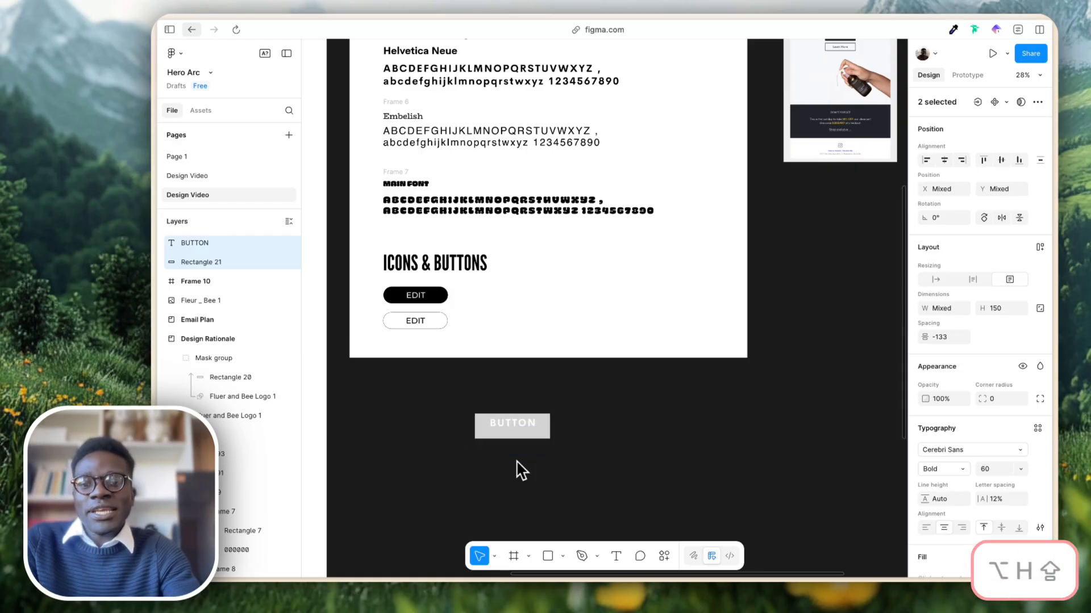
pyautogui.hotkey('alt', 'v')
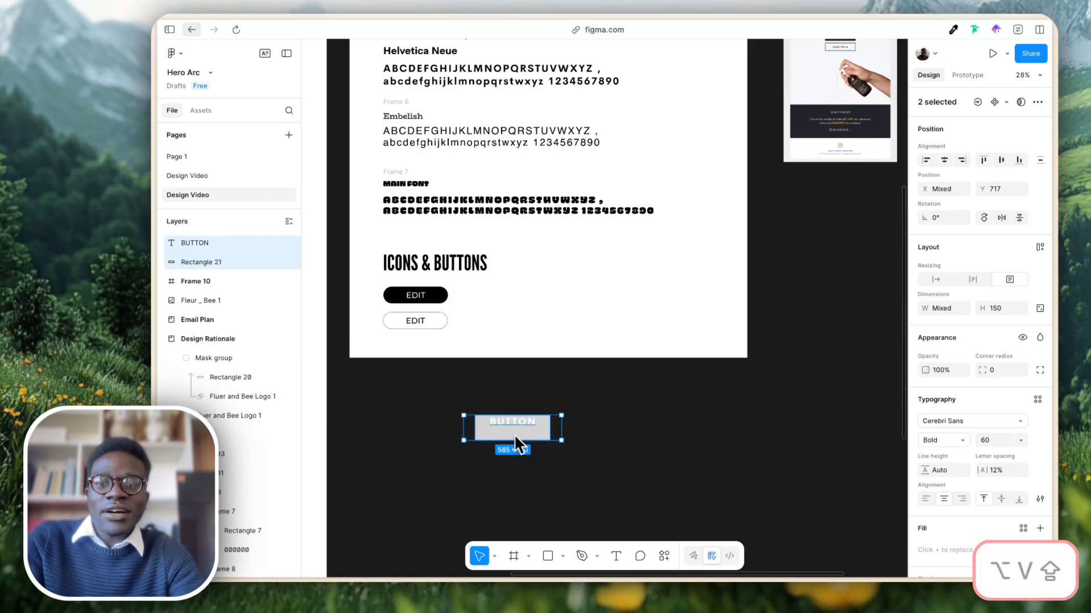
# Align the BUTTON text to the vertical middle of its text box.
pyautogui.doubleClick(520, 433)
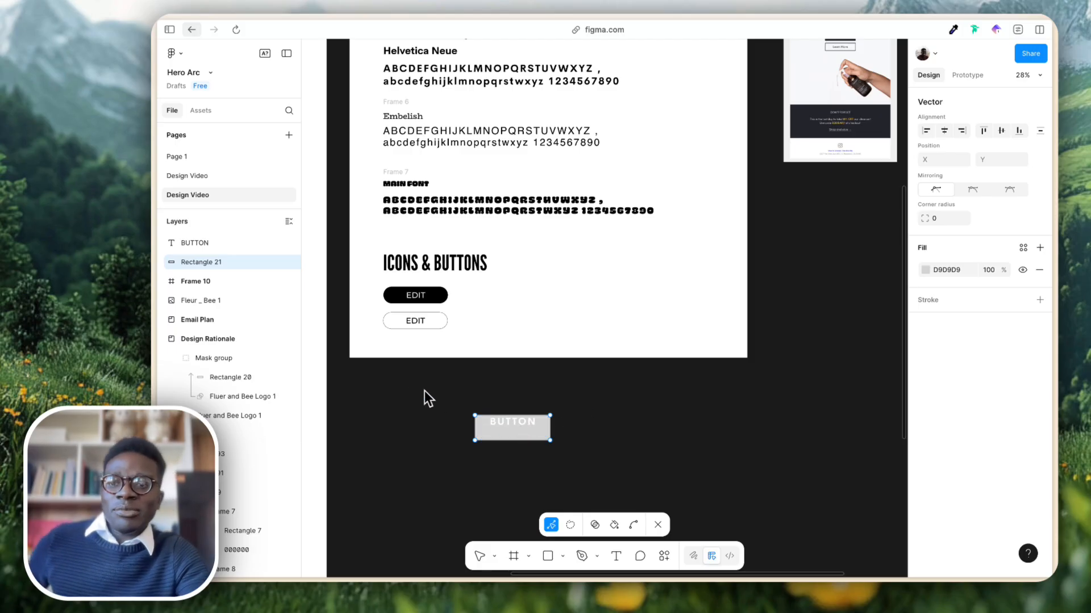
pyautogui.click(239, 242)
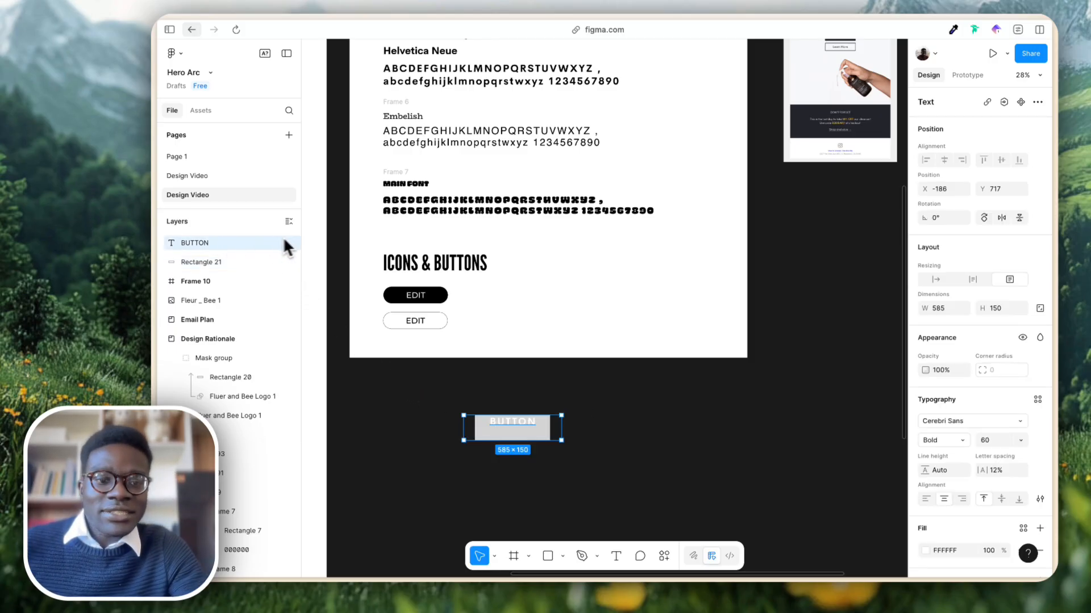
pyautogui.click(1001, 499)
pyautogui.click(768, 443)
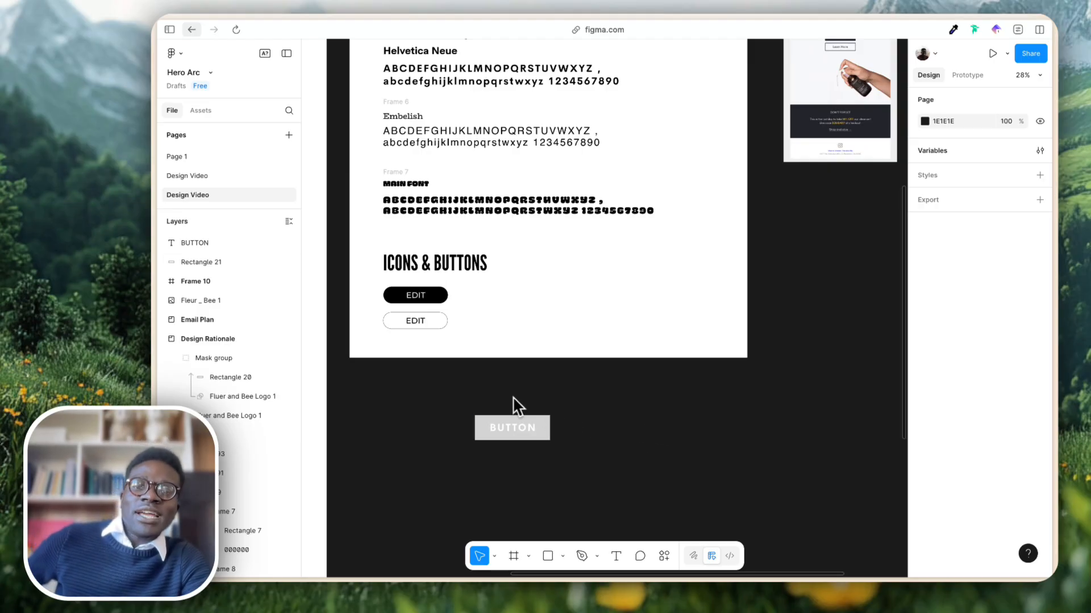
# Set the corner radius of the rectangle behind the BUTTON text to 25.
pyautogui.moveTo(509, 408); pyautogui.dragTo(518, 463)
pyautogui.click(616, 401)
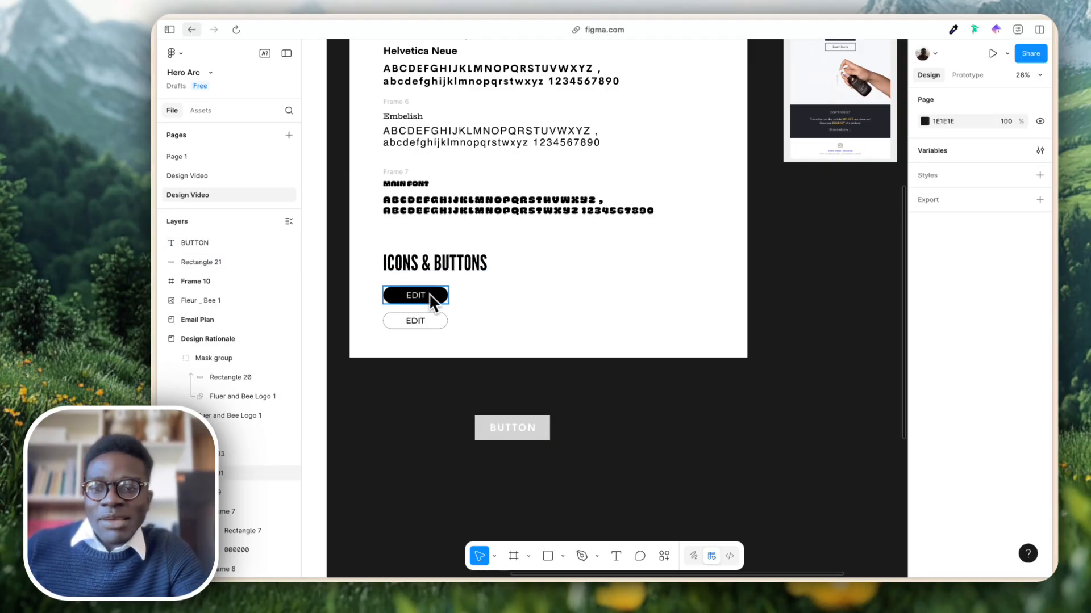
pyautogui.click(544, 418)
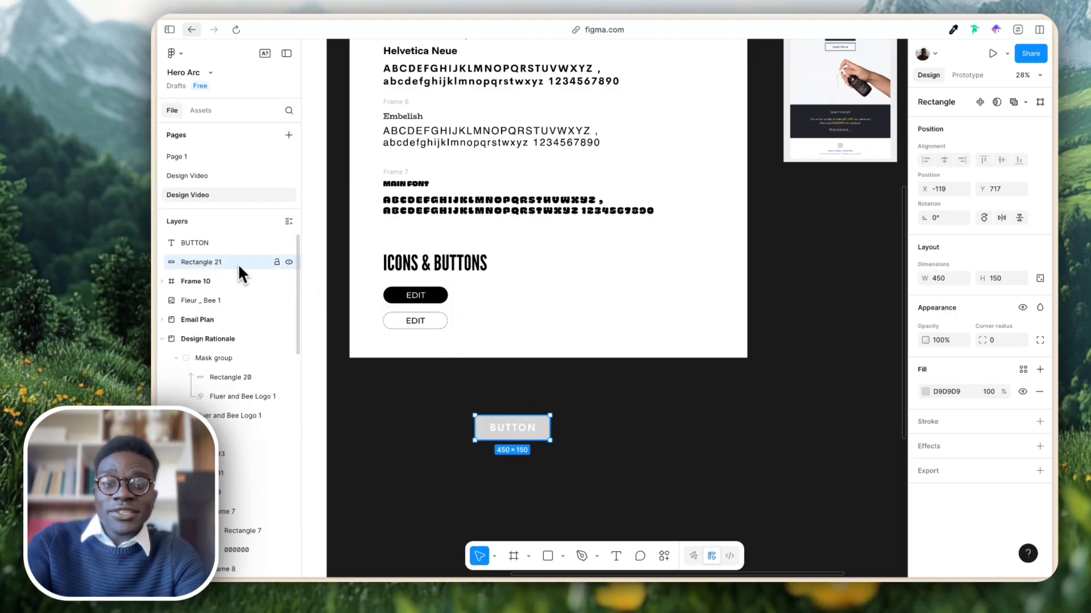
pyautogui.click(988, 340)
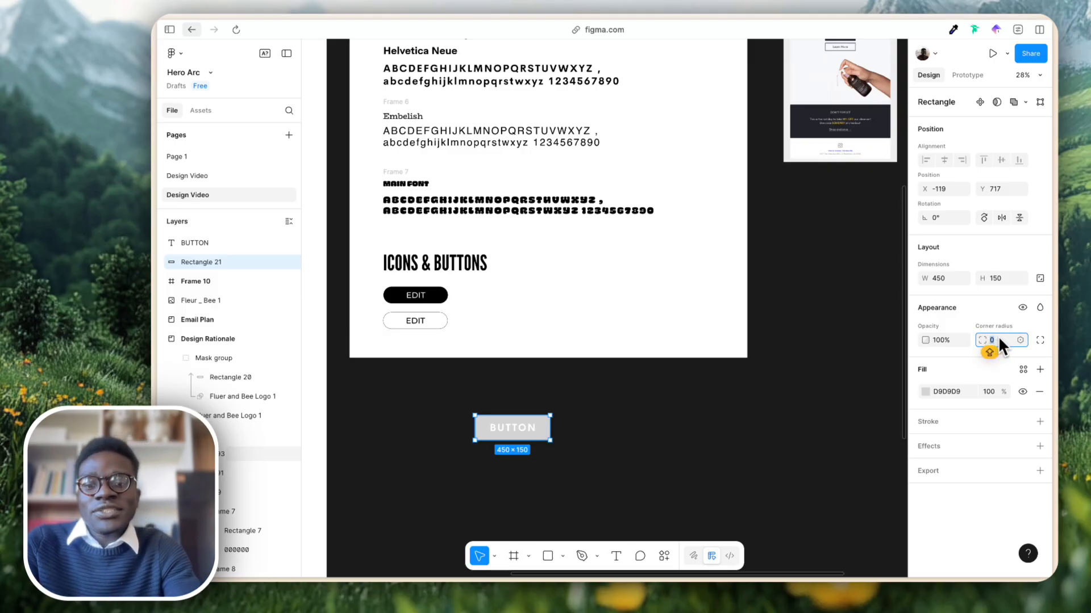
pyautogui.write('25')
pyautogui.press('Return')
pyautogui.click(724, 458)
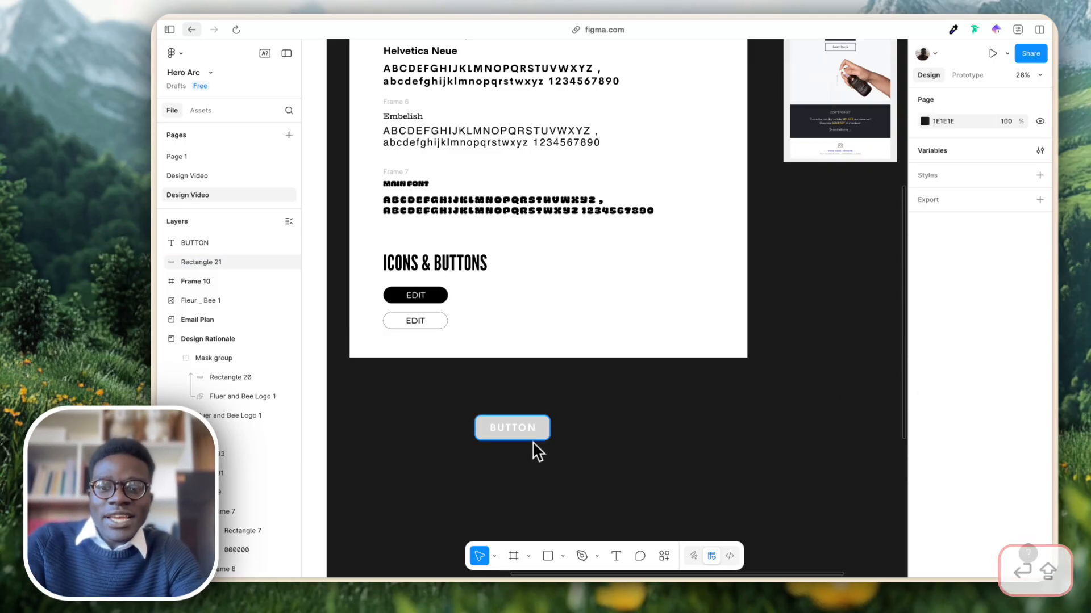
# Increase the button rectangle's corner radius to 100 for a fully rounded pill shape.
pyautogui.click(482, 427)
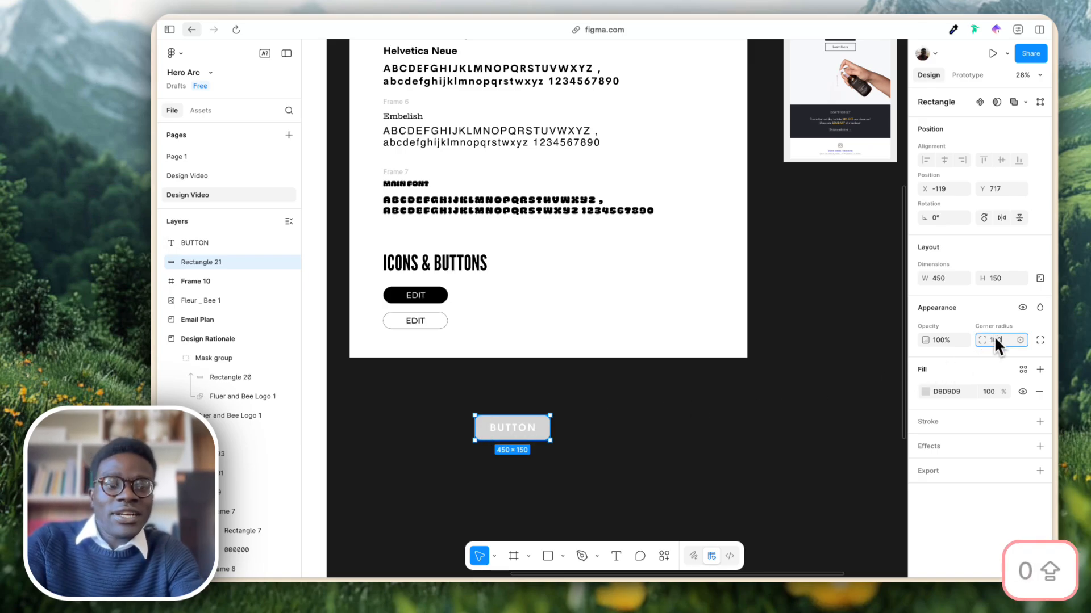
pyautogui.press('Return')
pyautogui.click(717, 377)
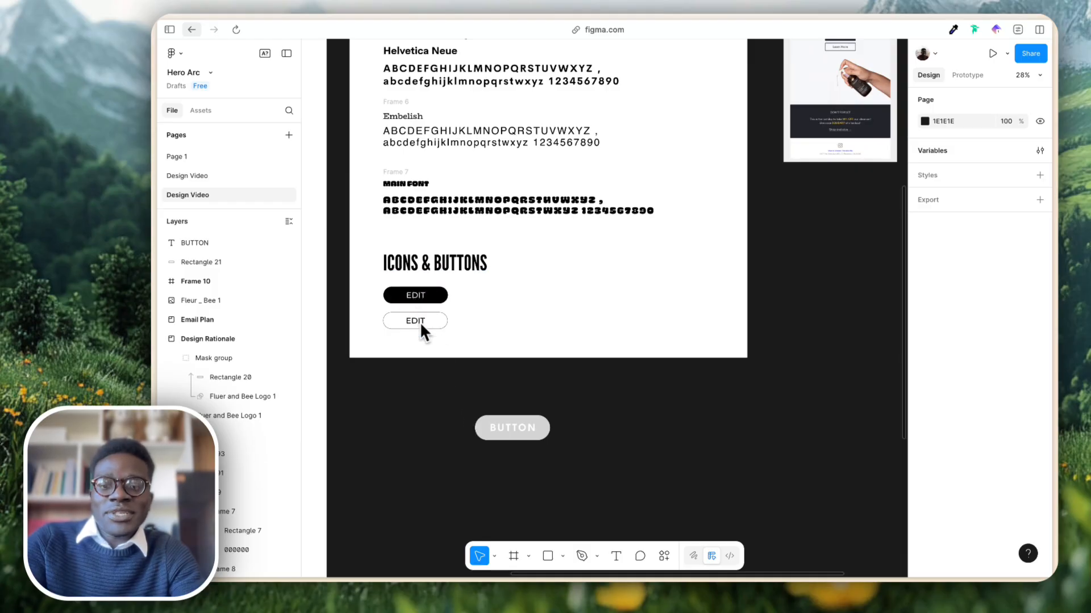
# Fill the button rectangle with the black sampled from the template's filled EDIT button.
pyautogui.click(479, 428)
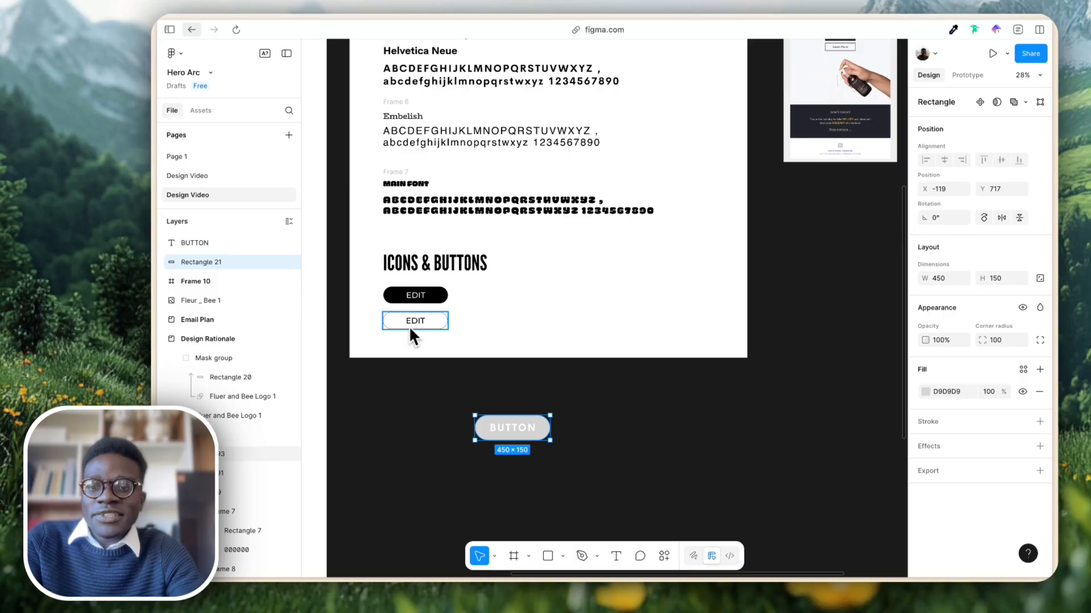
pyautogui.hotkey('ctrl', 'c')
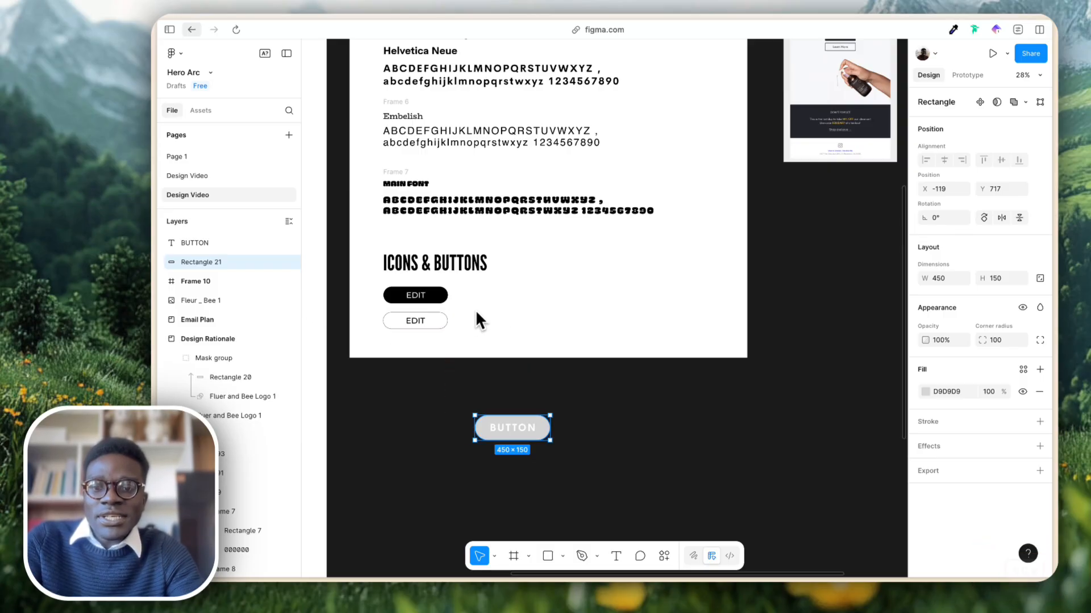
pyautogui.click(442, 294)
pyautogui.press('Escape')
pyautogui.click(653, 417)
# Group the button with its text, place it beside the ICONS & BUTTONS heading, and put a duplicate below it.
pyautogui.moveTo(522, 399); pyautogui.dragTo(595, 307)
pyautogui.press('super+g')
pyautogui.click(657, 462)
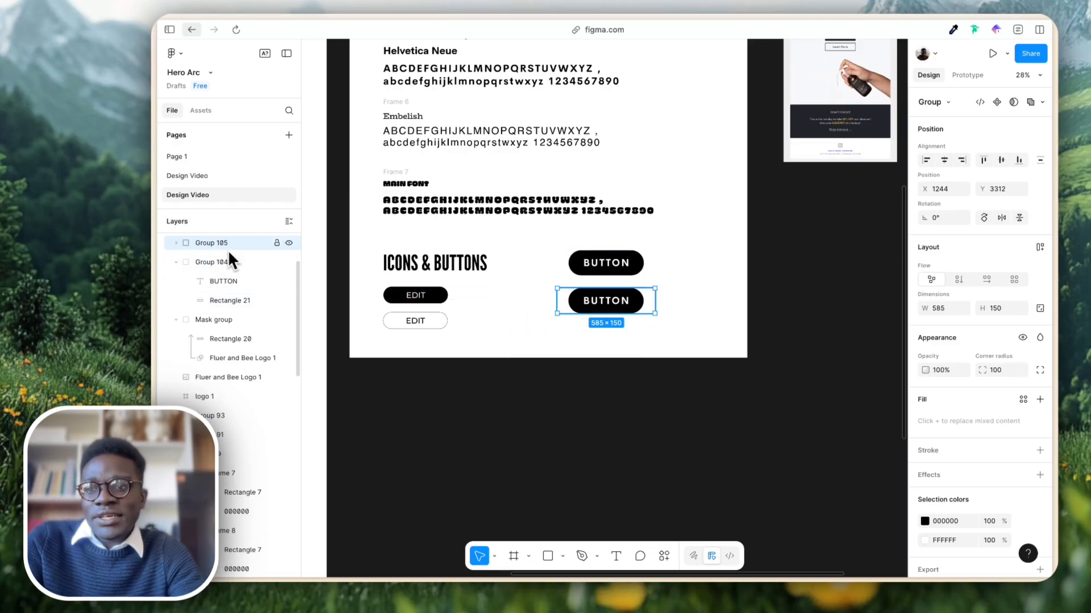
# Recolour the lower button copy, sampling white from the outlined EDIT button for its rectangle and black from the upper button for its text.
pyautogui.click(174, 243)
pyautogui.click(229, 280)
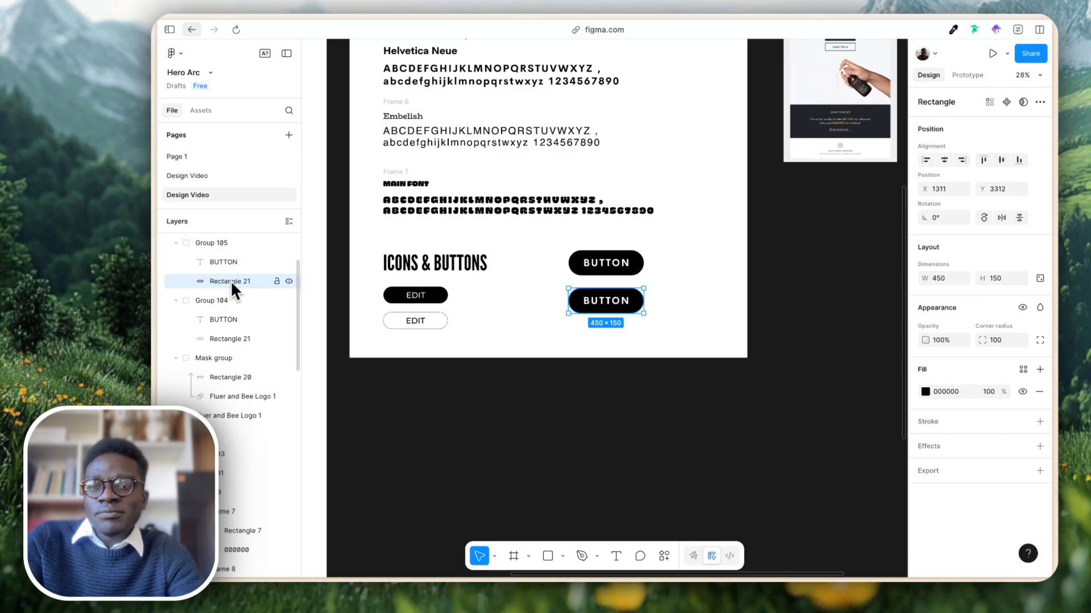
pyautogui.hotkey('ctrl', 'c')
pyautogui.click(434, 322)
pyautogui.doubleClick(609, 300)
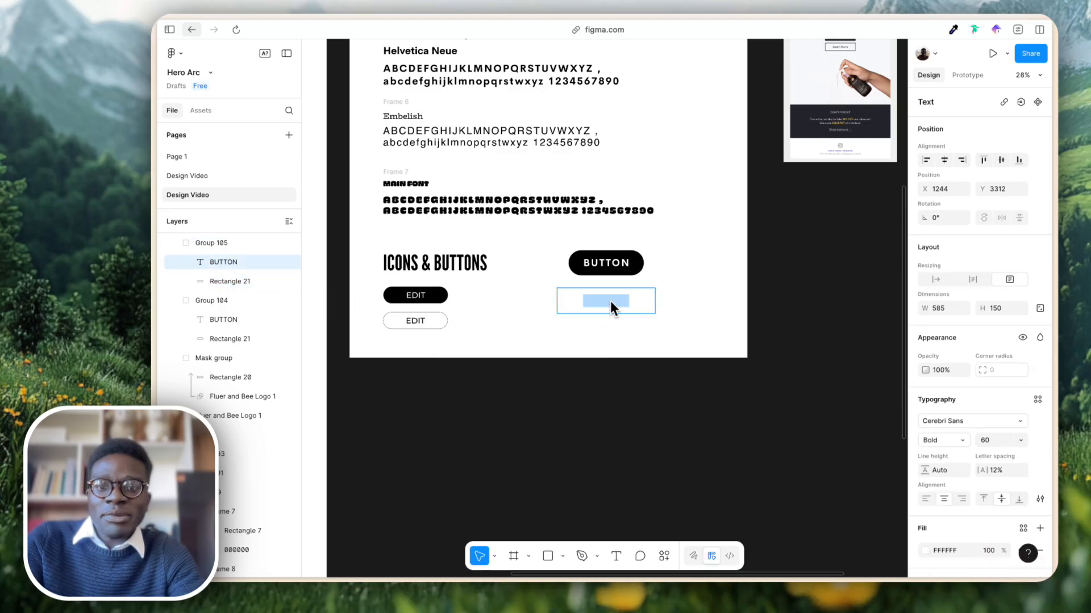
pyautogui.hotkey('ctrl', 'c')
pyautogui.click(582, 270)
pyautogui.click(699, 265)
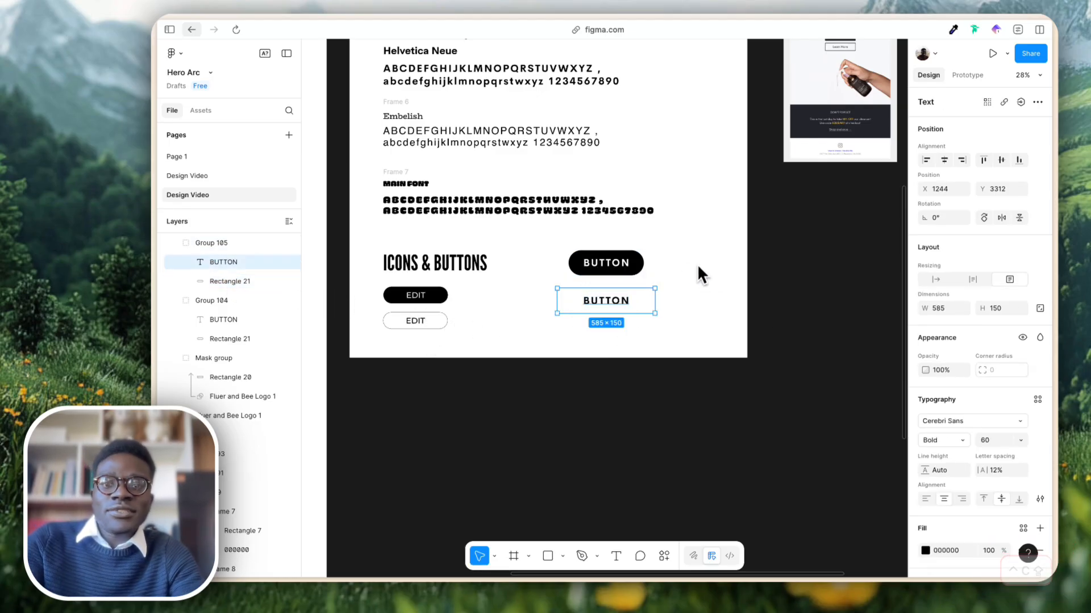
# Add a stroke to the lower, white button group to outline it.
pyautogui.click(685, 320)
pyautogui.click(619, 300)
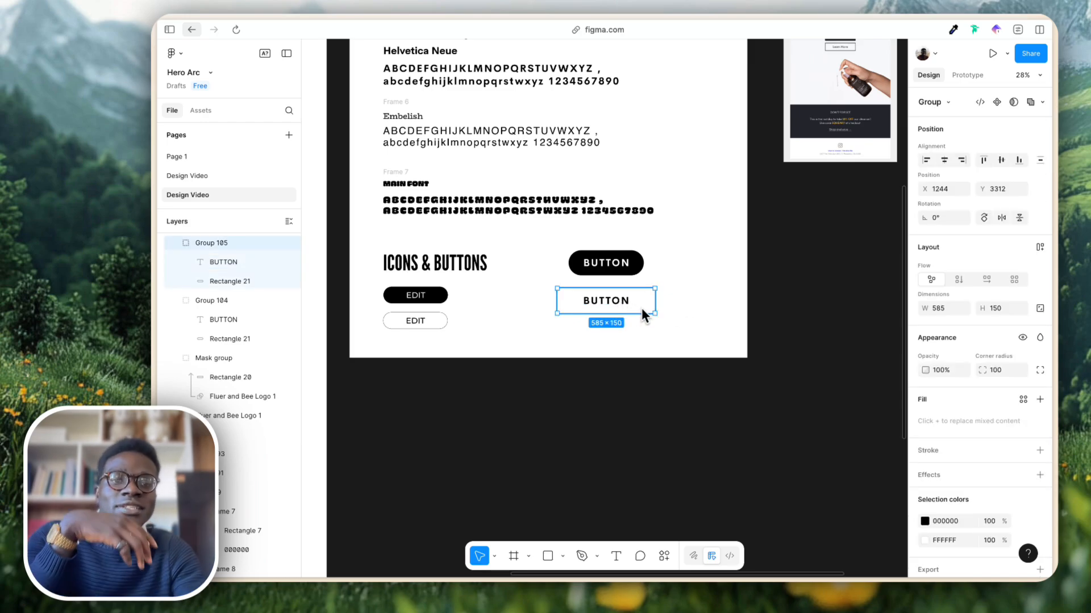
pyautogui.click(1037, 452)
pyautogui.click(711, 413)
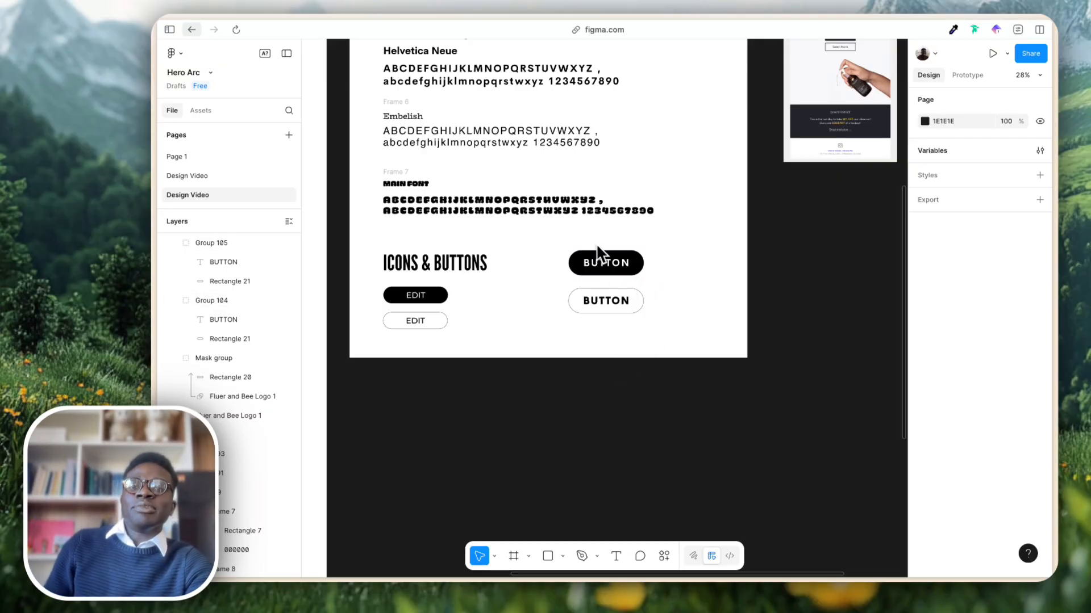
# Delete both custom BUTTON groups from the Design Rationale frame.
pyautogui.scroll(-3, 637, 294)
pyautogui.moveTo(578, 323); pyautogui.dragTo(567, 406)
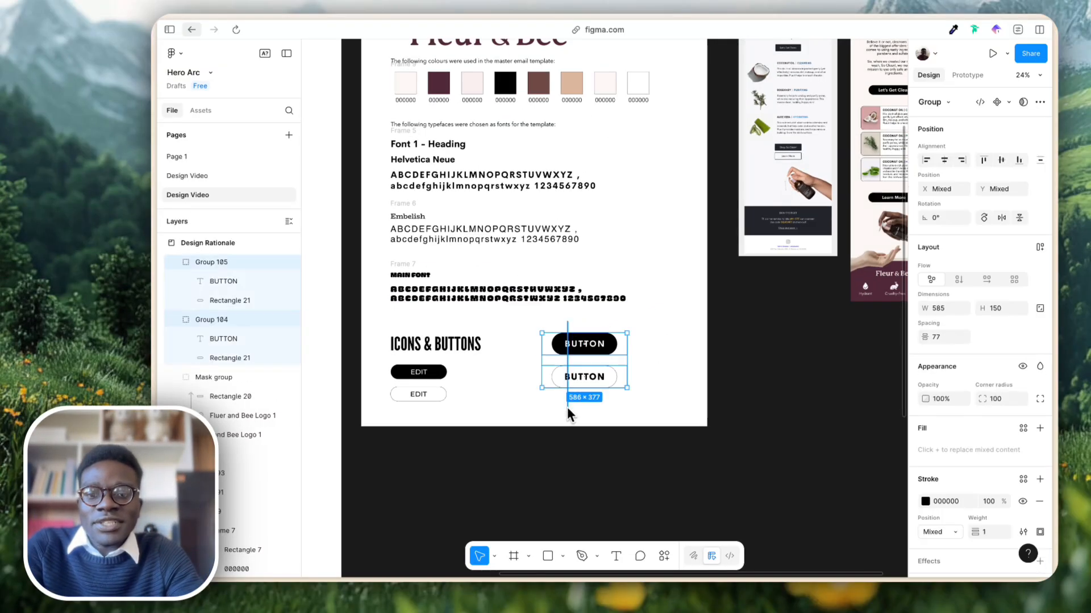
pyautogui.press('BackSpace')
# Bring the Design Rationale frame into view with the interface panels around the canvas hidden.
pyautogui.scroll(2, 567, 392)
pyautogui.hscroll(1, 560, 397)
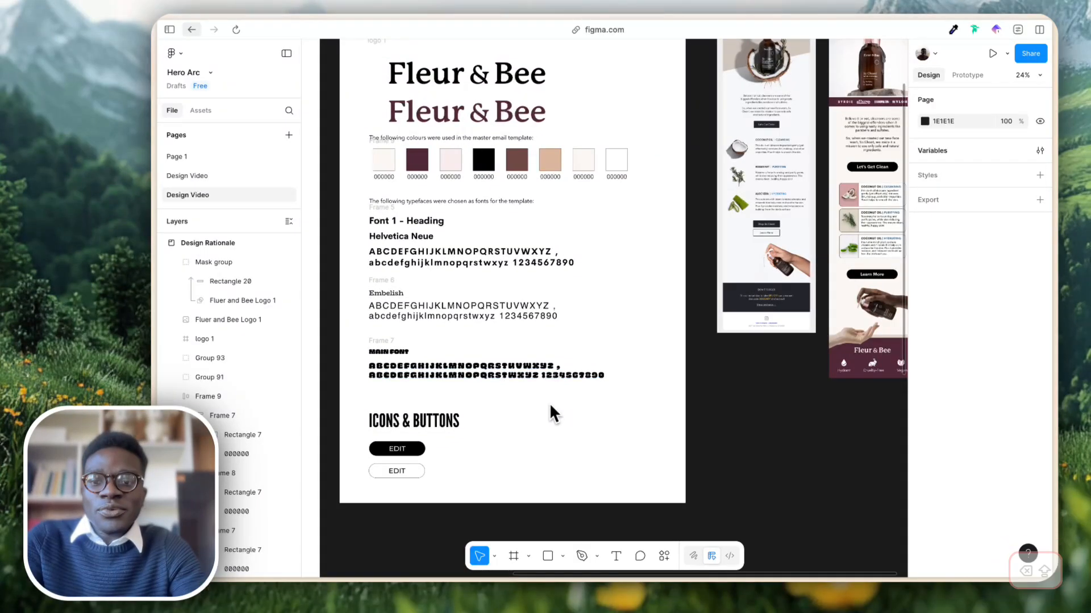
pyautogui.hscroll(-3, 494, 371)
pyautogui.press('super+backslash')
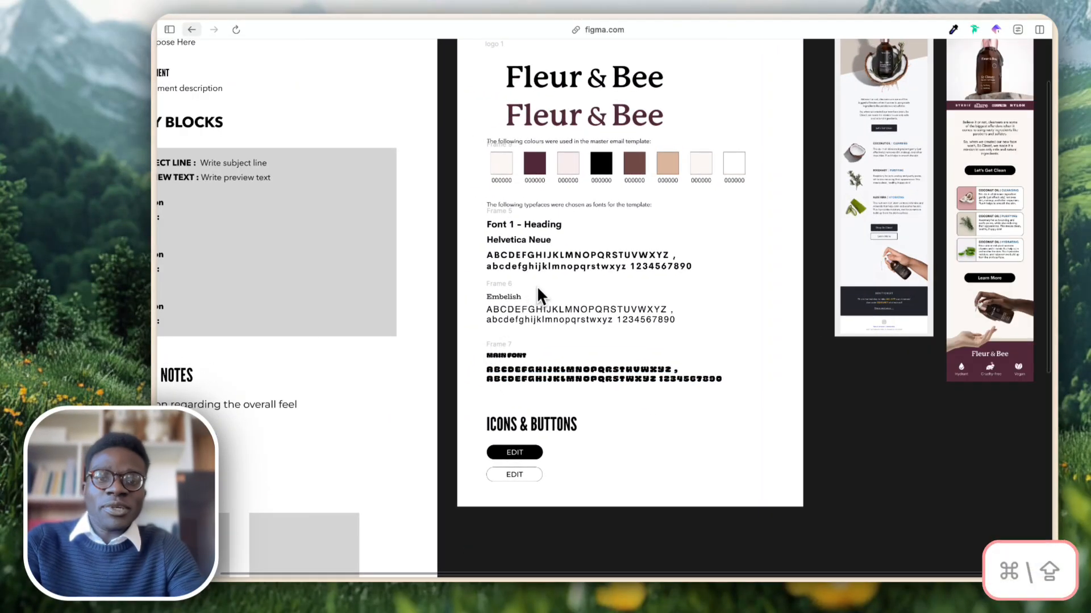
# Examine the completed Design Rationale frame alongside the two Fleur & Bee email designs.
pyautogui.scroll(3, 549, 306)
pyautogui.hscroll(2, 550, 308)
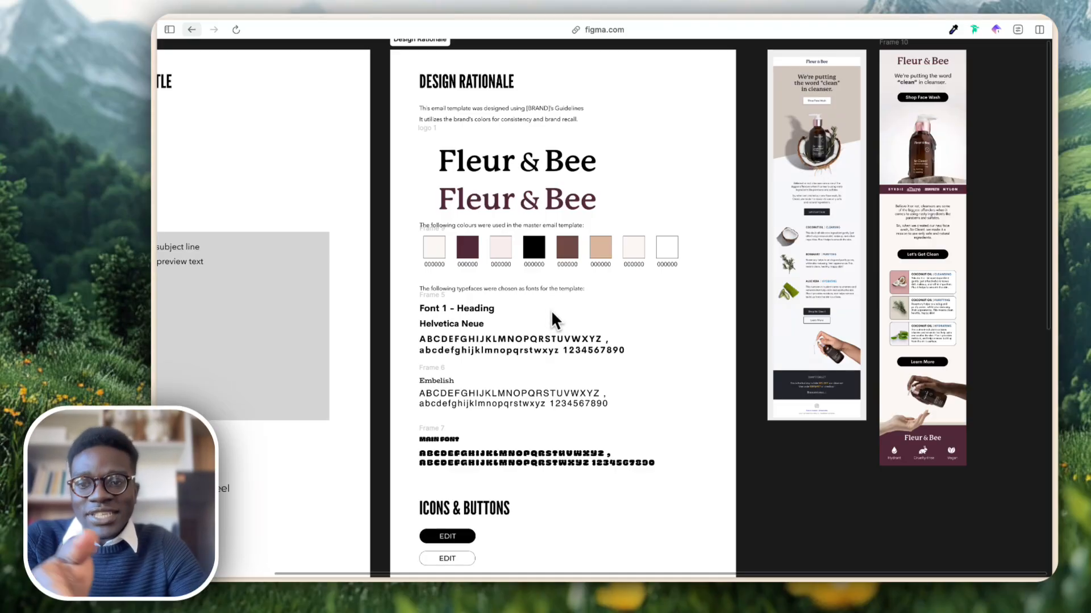
pyautogui.hscroll(5, 602, 261)
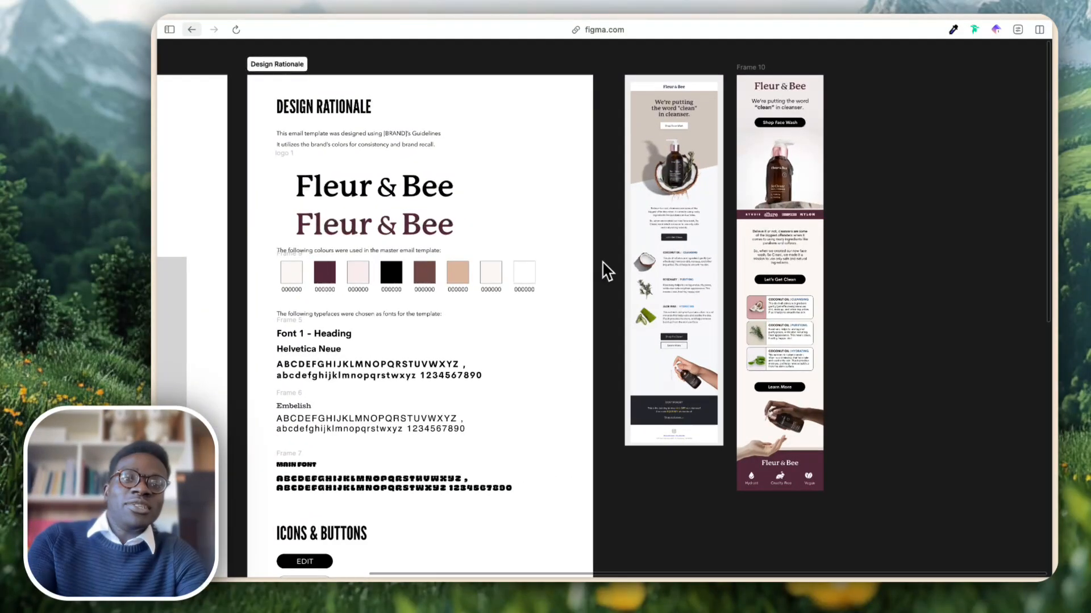
pyautogui.scroll(3, 687, 166)
pyautogui.hscroll(-5, 689, 164)
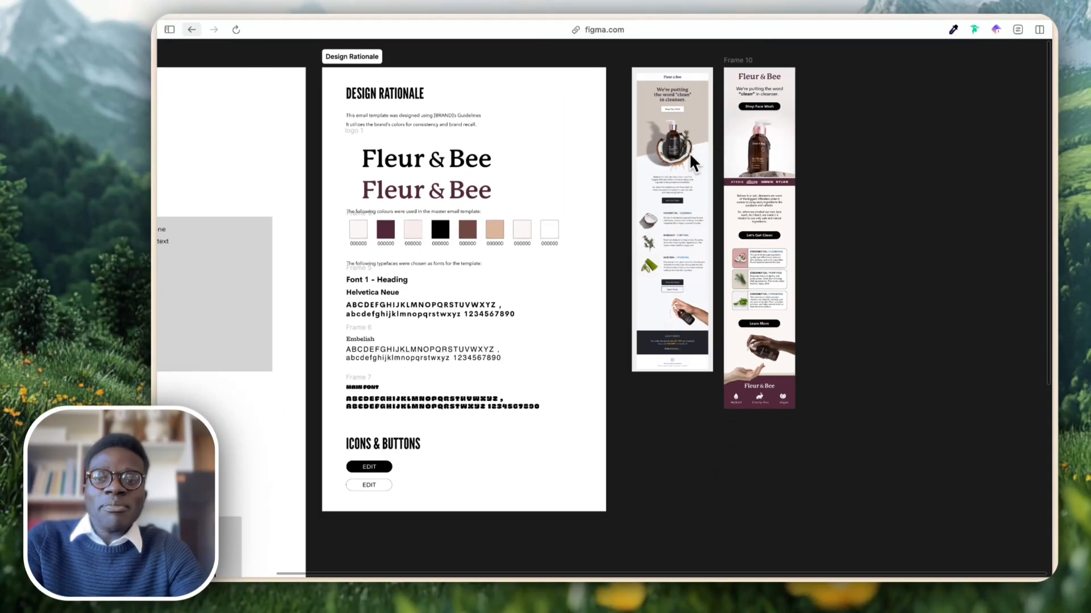
pyautogui.scroll(2, 796, 163)
pyautogui.hscroll(1, 795, 163)
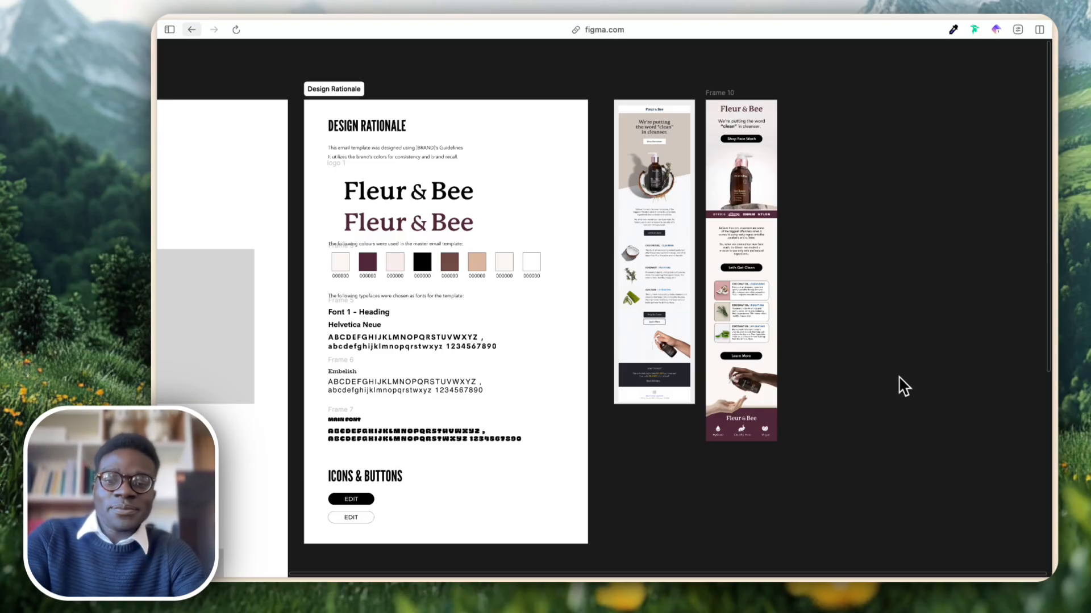
# Draw a tall frame about 956 × 2833 beside Frame 10, and set its width to 600.
pyautogui.hotkey('shift', 'f')
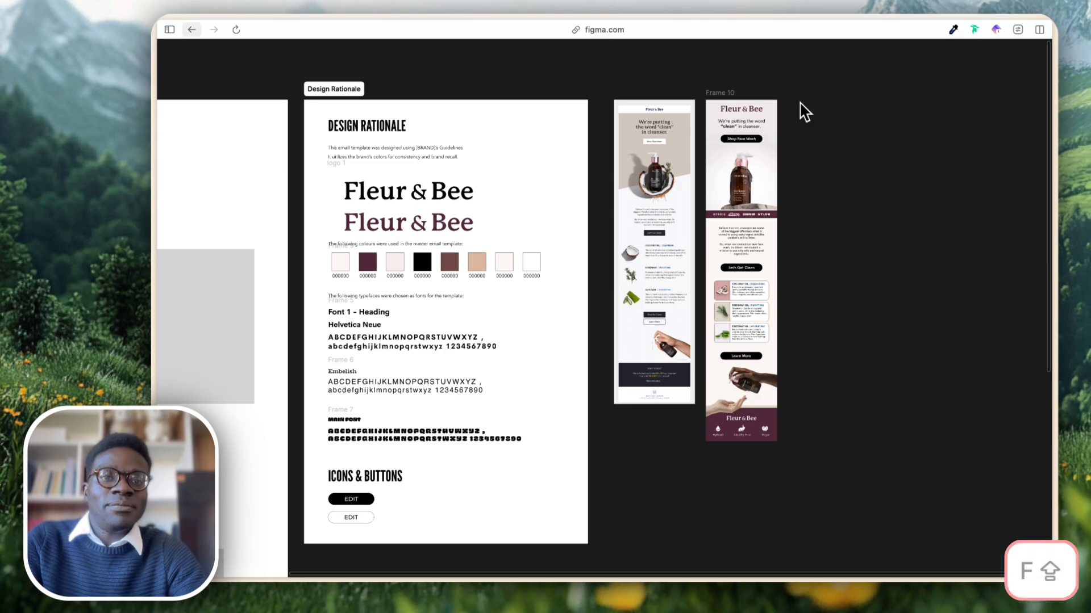
pyautogui.moveTo(798, 100); pyautogui.dragTo(912, 438)
pyautogui.press('super+backslash')
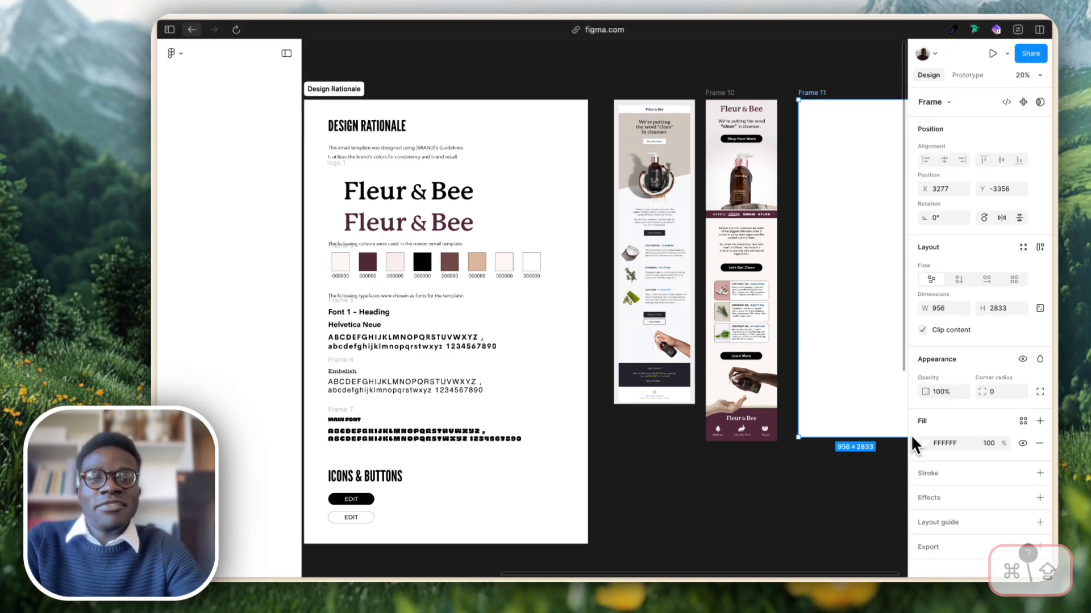
pyautogui.hscroll(3, 759, 321)
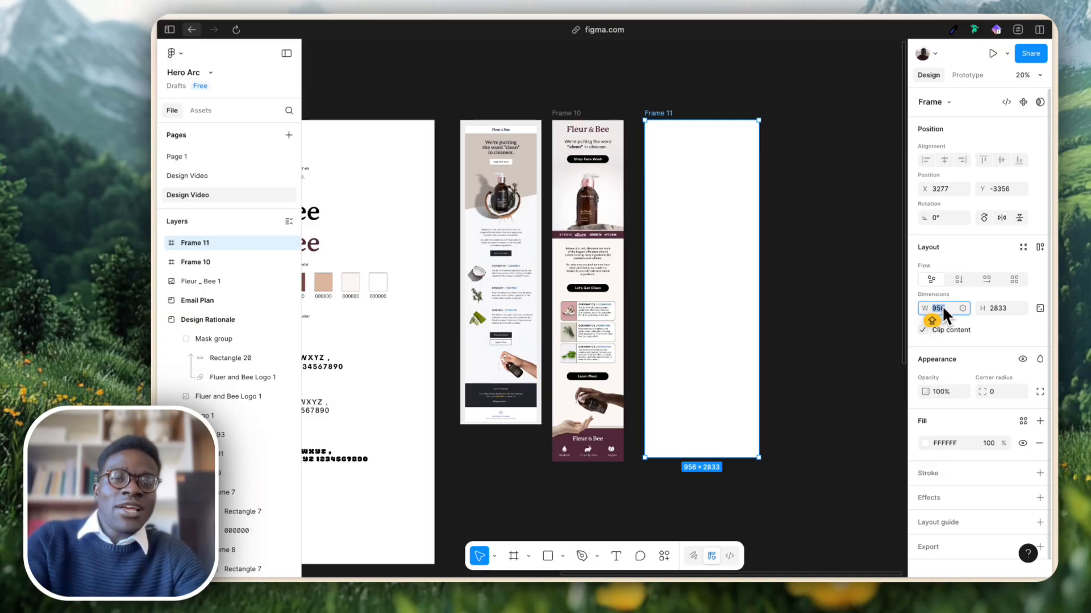
pyautogui.write('600')
pyautogui.press('Return')
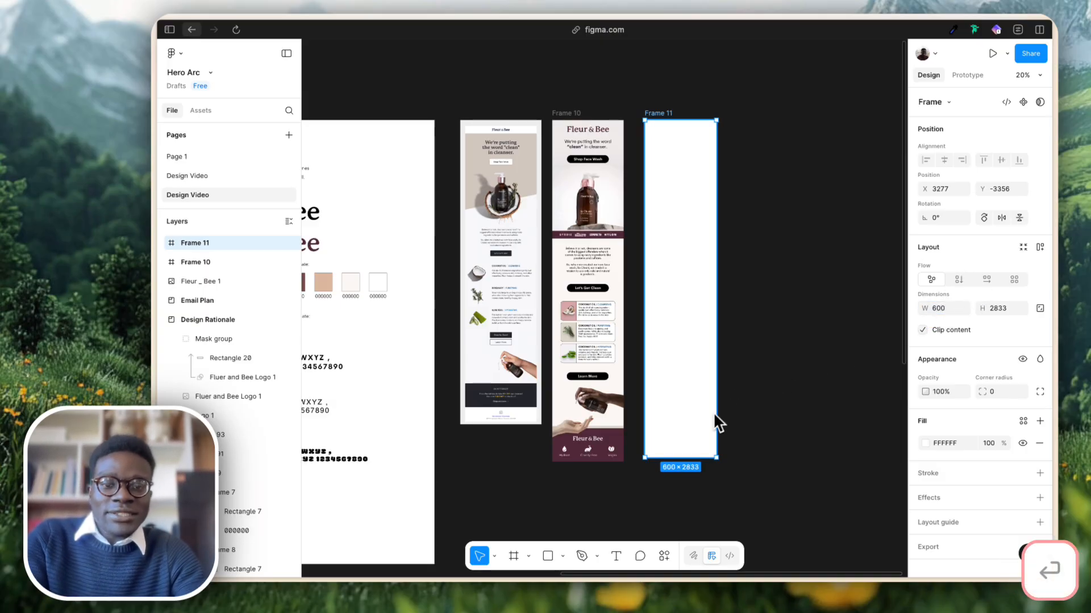
# Extend Frame 11 downward to a height of about 4977.
pyautogui.moveTo(685, 459); pyautogui.dragTo(704, 576)
pyautogui.click(757, 347)
pyautogui.scroll(1, 757, 341)
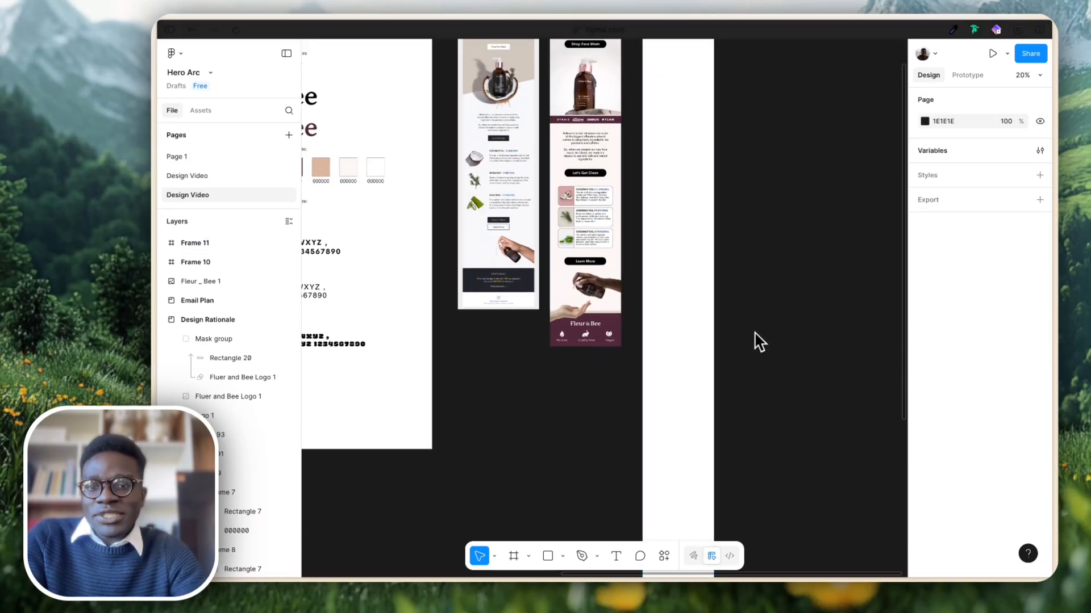
pyautogui.scroll(2, 757, 340)
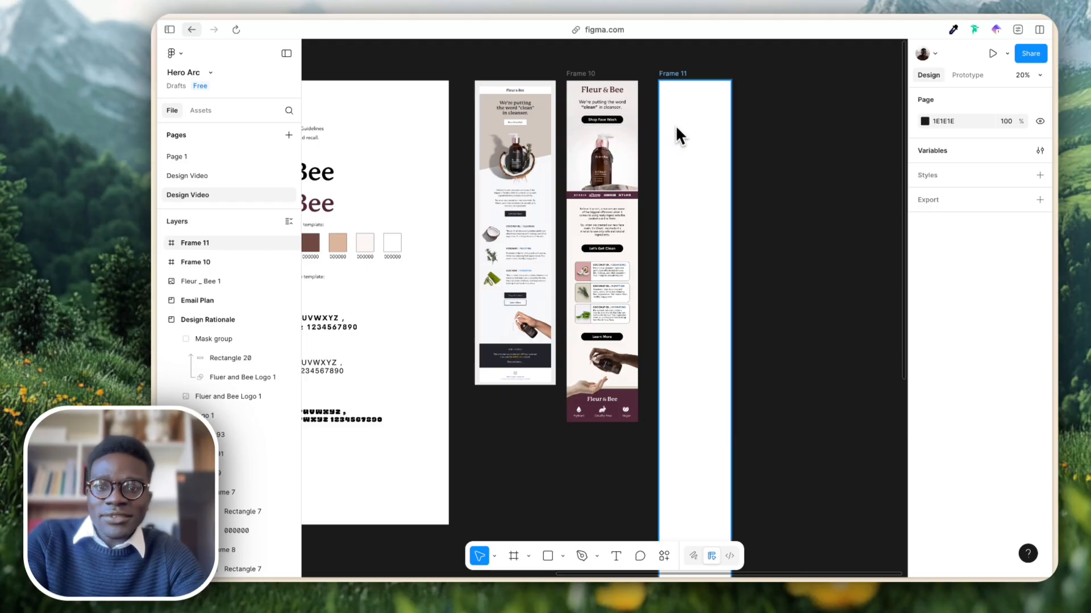
pyautogui.scroll(2, 682, 169)
pyautogui.hscroll(-2, 683, 170)
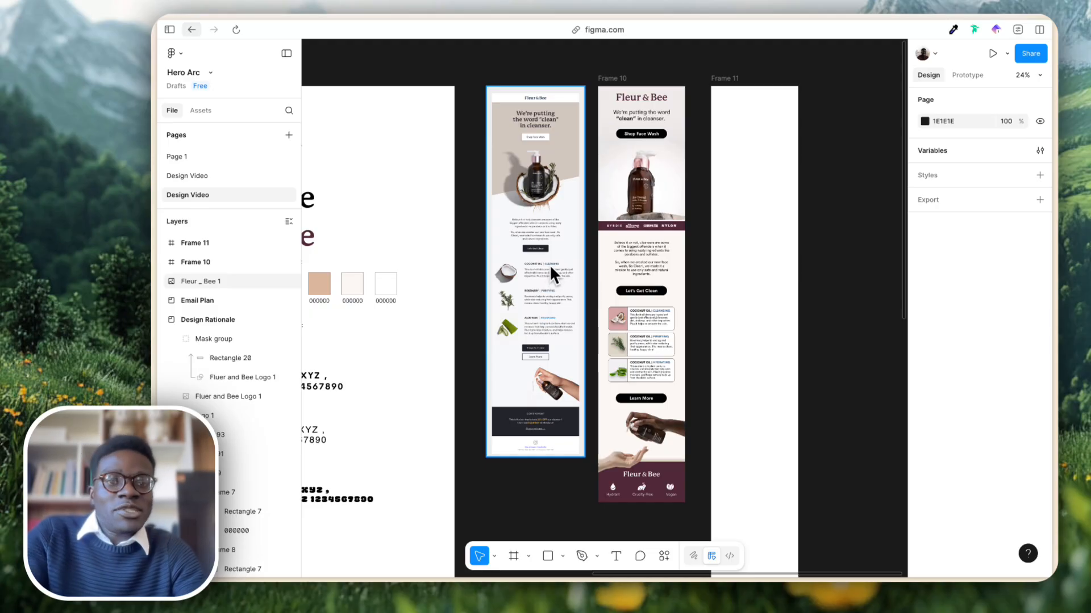
# Fill Frame 11 with the pale cream background colour sampled from the body of Frame 10.
pyautogui.click(744, 152)
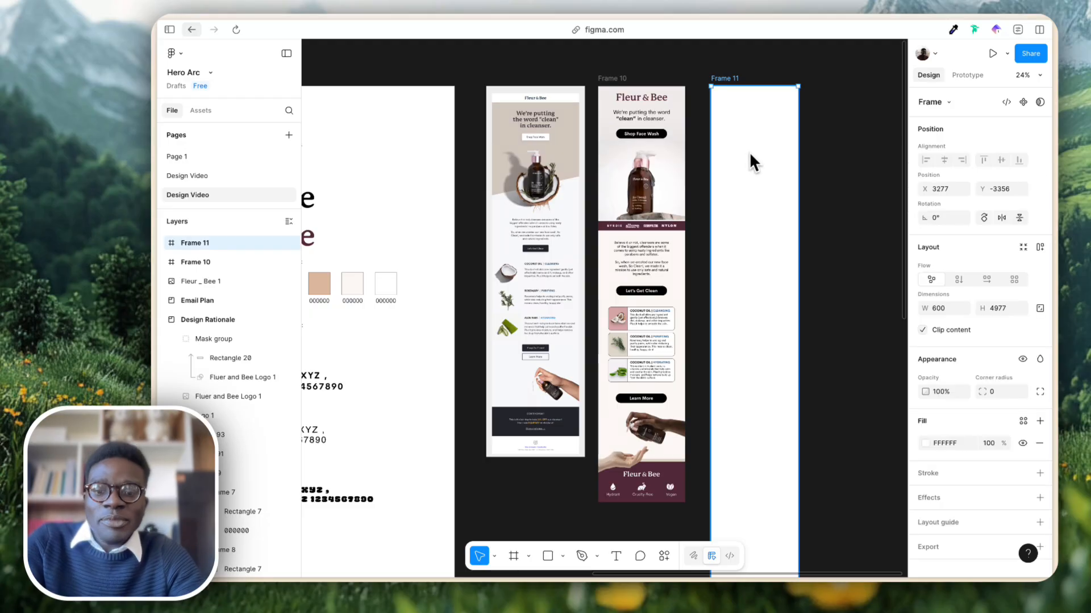
pyautogui.hotkey('ctrl', 'c')
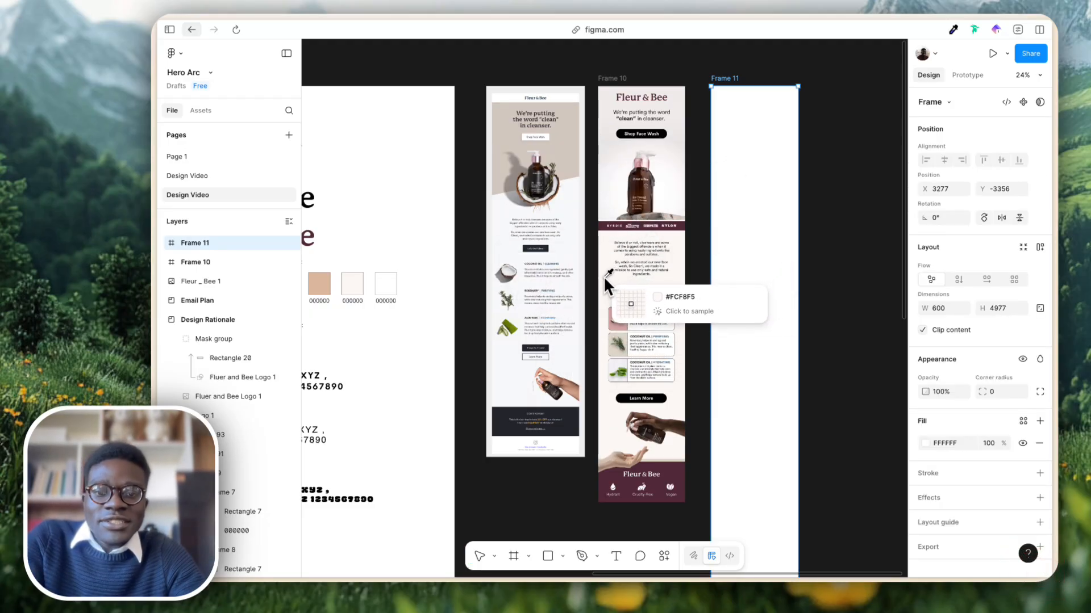
pyautogui.press('Escape')
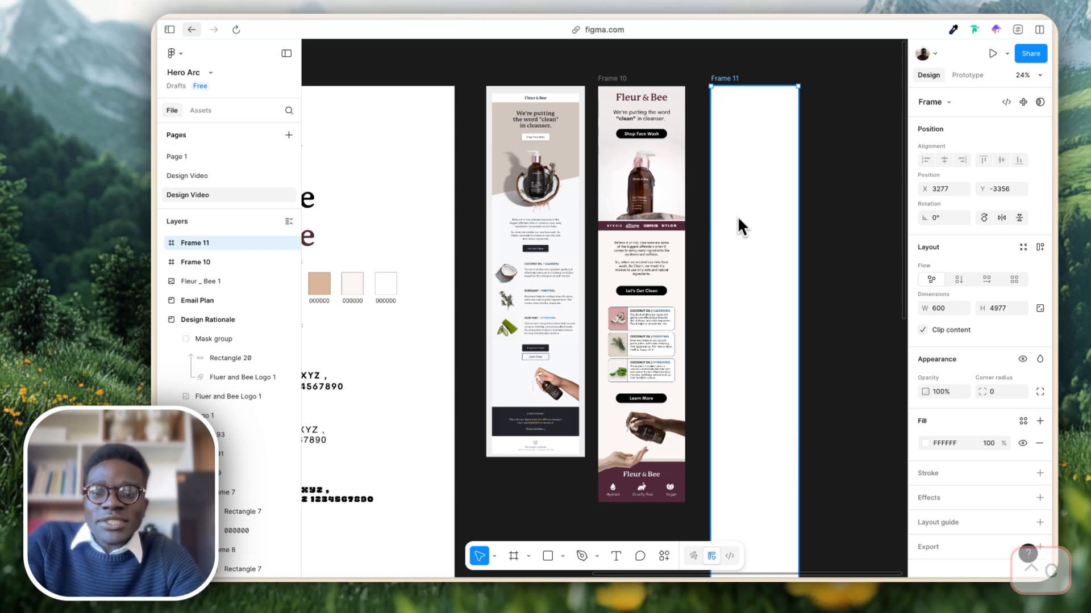
pyautogui.hotkey('ctrl', 'c')
pyautogui.click(604, 261)
pyautogui.click(813, 179)
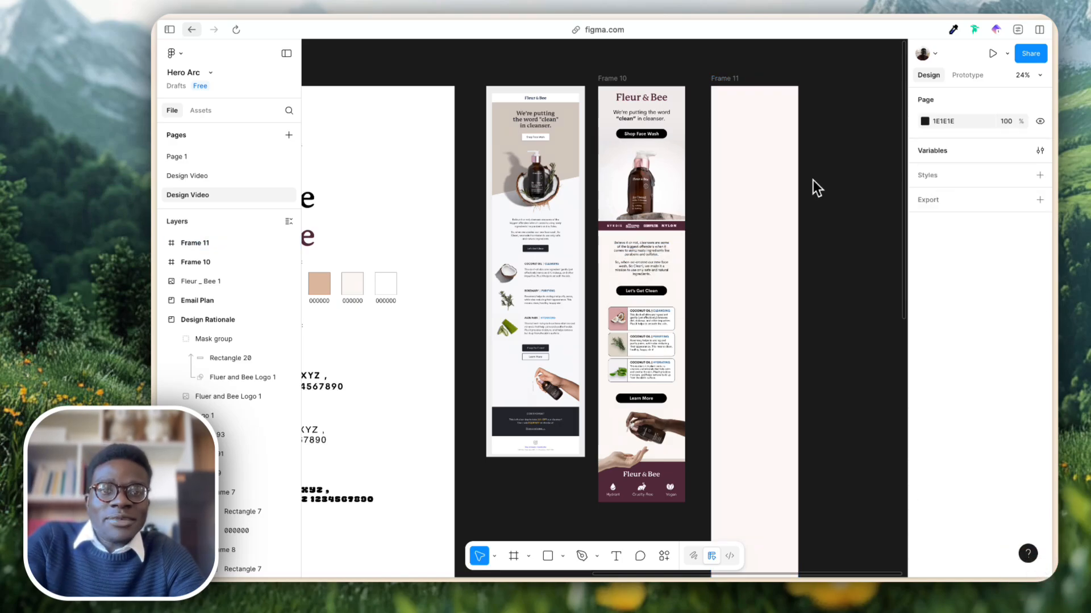
# Place a copy of the burgundy Fleur & Bee logo from the Design Rationale frame over the upper part of Frame 11.
pyautogui.scroll(5, 783, 179)
pyautogui.scroll(-1, 781, 178)
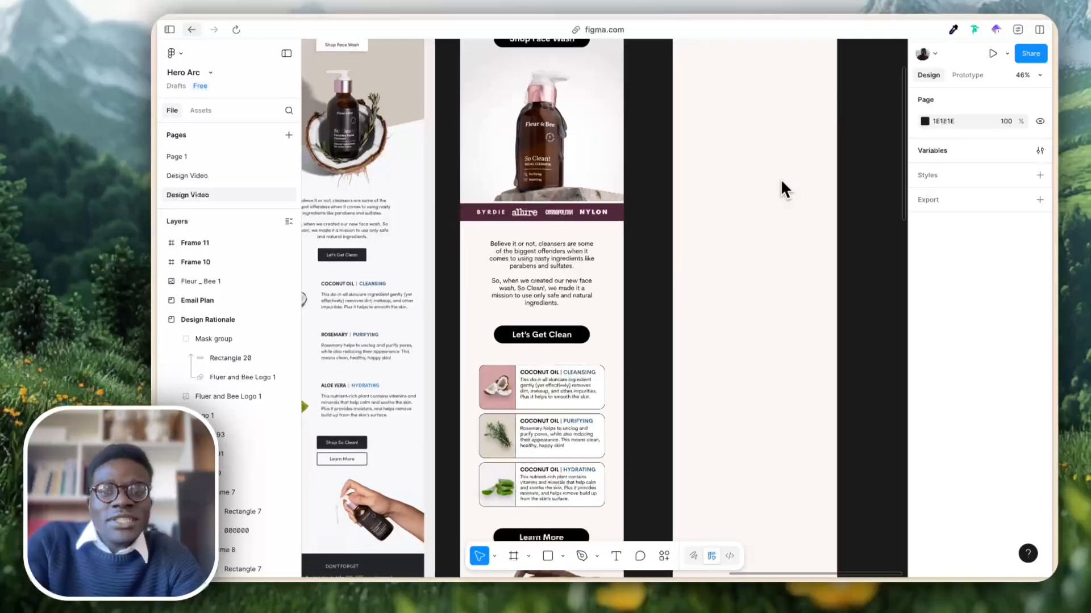
pyautogui.scroll(5, 763, 202)
pyautogui.hscroll(-2, 762, 226)
pyautogui.hscroll(-2, 745, 231)
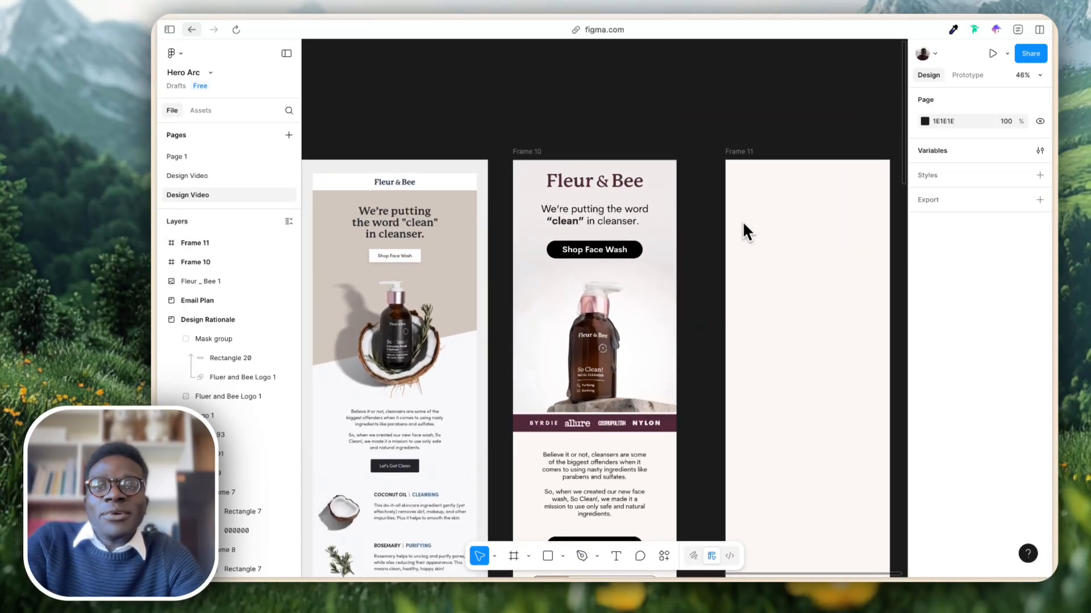
pyautogui.scroll(-5, 755, 138)
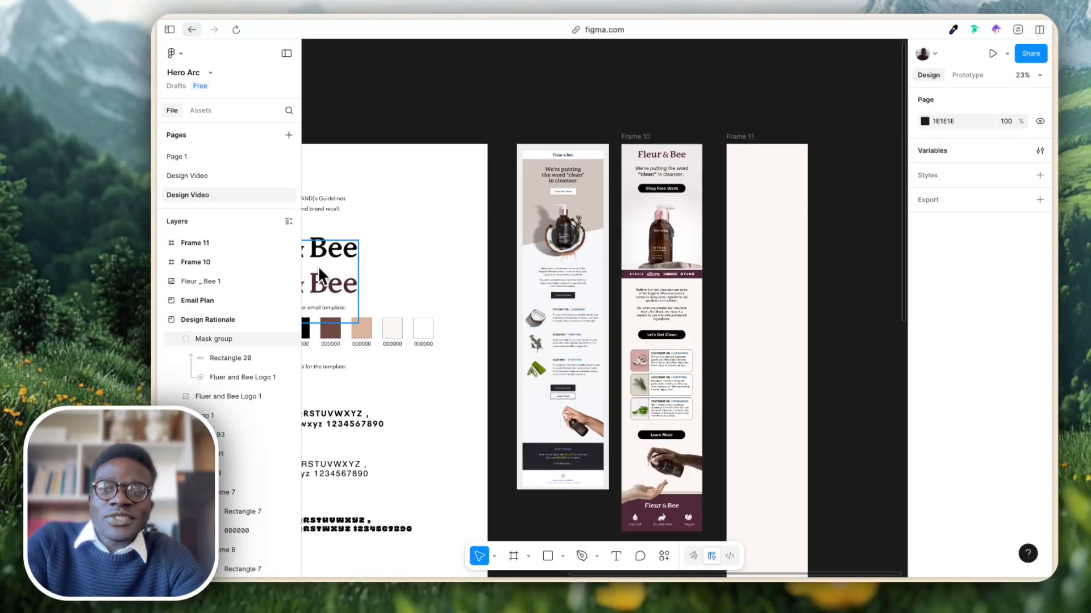
pyautogui.moveTo(318, 265); pyautogui.dragTo(791, 169)
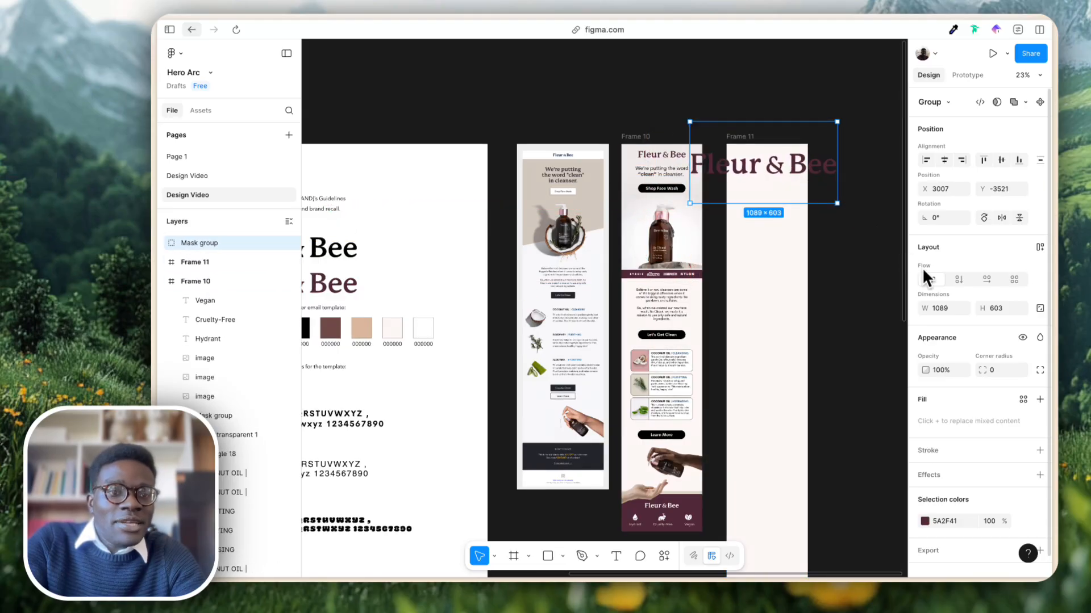
# Scale the logo copy proportionally to a height of 150.
pyautogui.write('150')
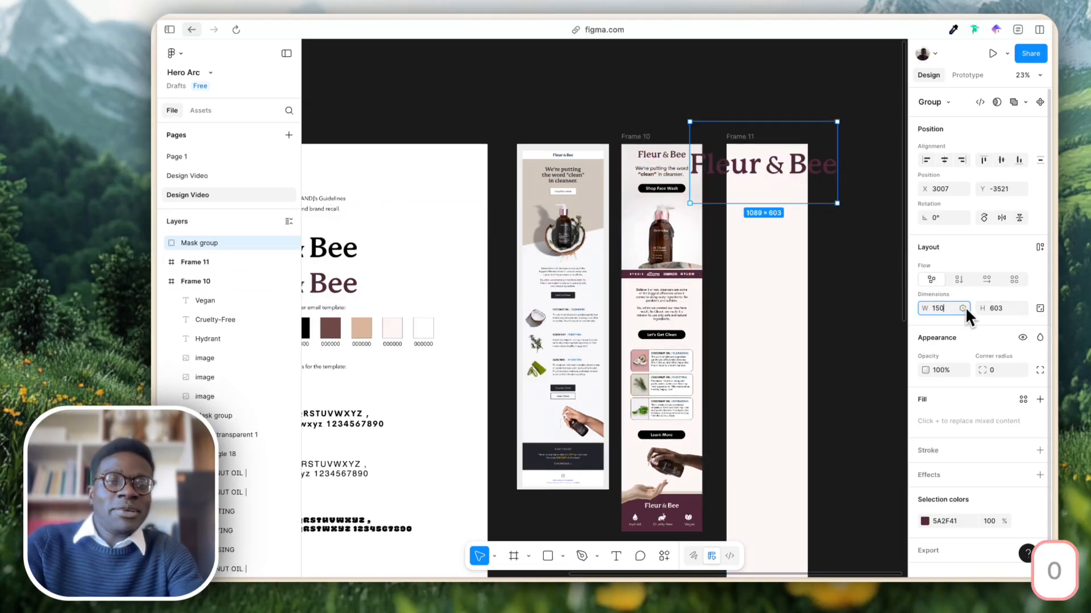
pyautogui.press('Tab')
pyautogui.write('150')
pyautogui.press('Return')
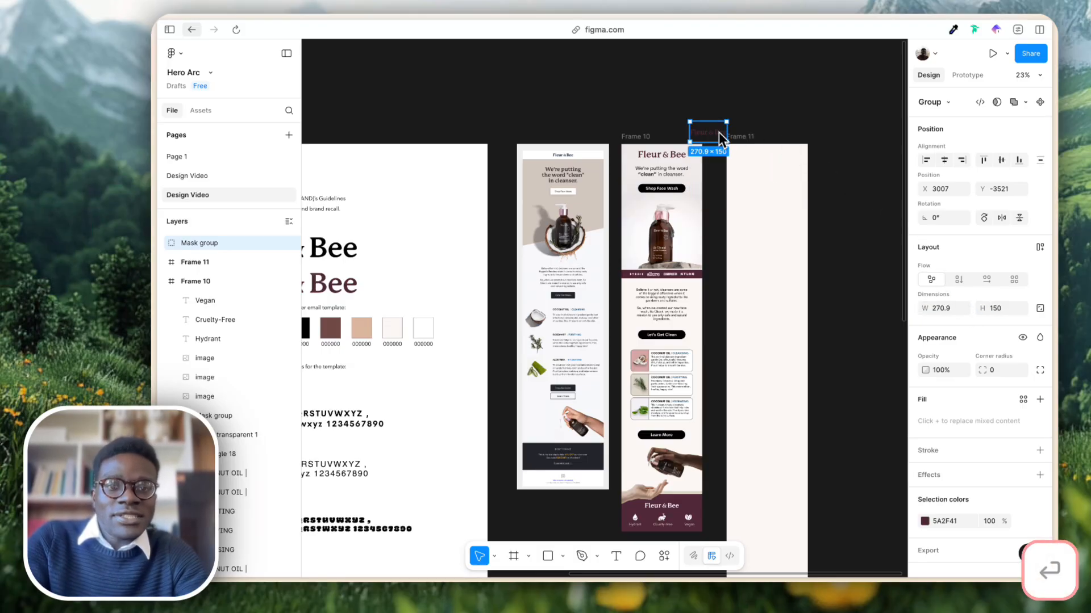
# Move the scaled logo inside Frame 11 and centre it horizontally along the frame's upper edge.
pyautogui.moveTo(718, 131); pyautogui.dragTo(769, 155)
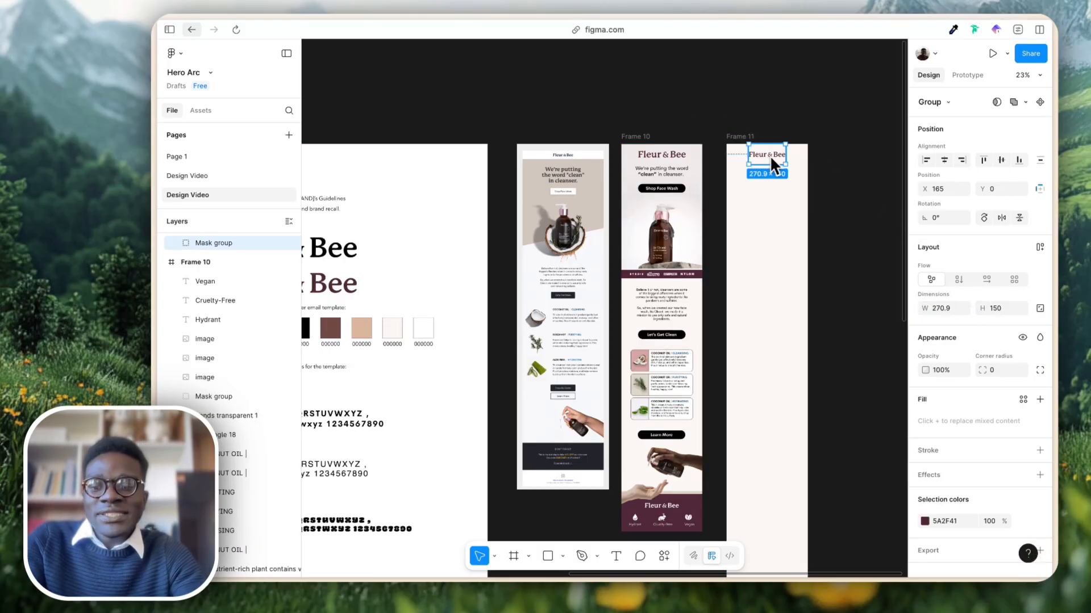
pyautogui.hotkey('alt', 'h')
pyautogui.hotkey('alt', 'v')
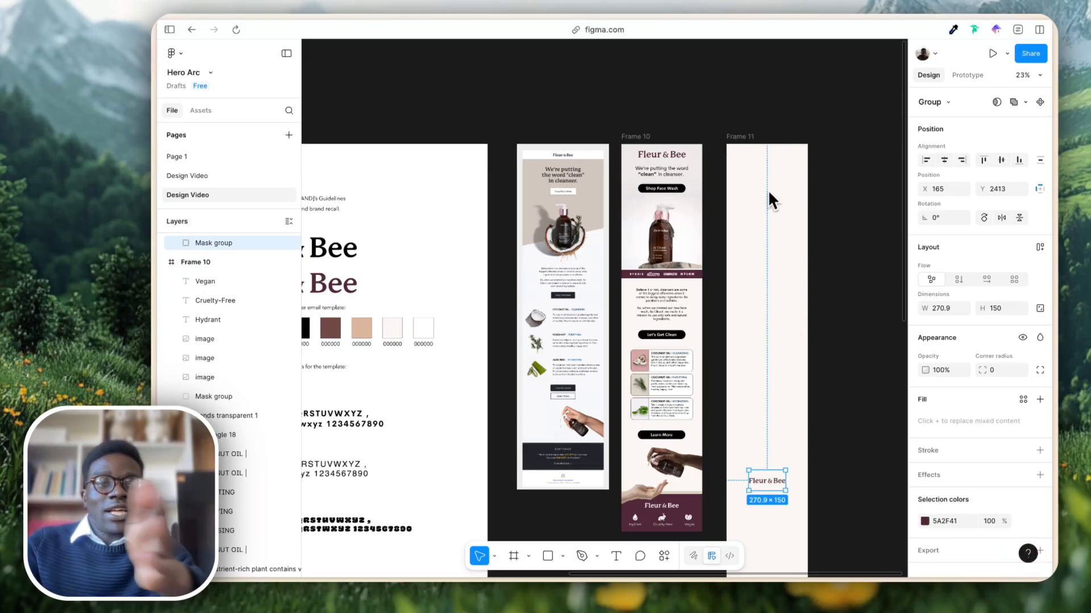
pyautogui.press('super+z')
pyautogui.click(771, 102)
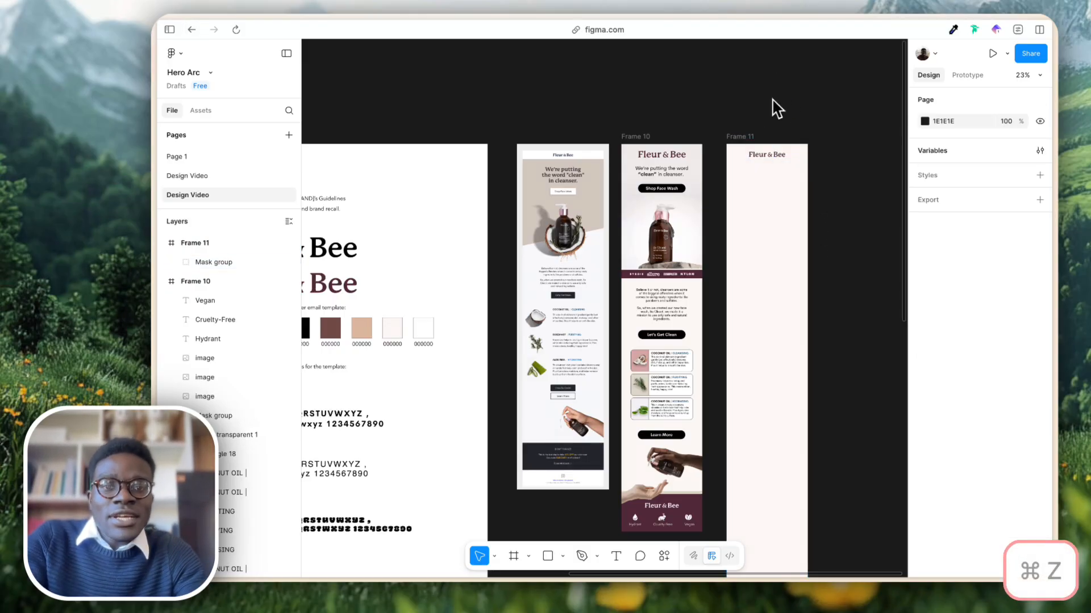
# Scale the logo to a width of 350 and position it horizontally centred at about Y -35 in Frame 11.
pyautogui.scroll(4, 771, 102)
pyautogui.click(762, 196)
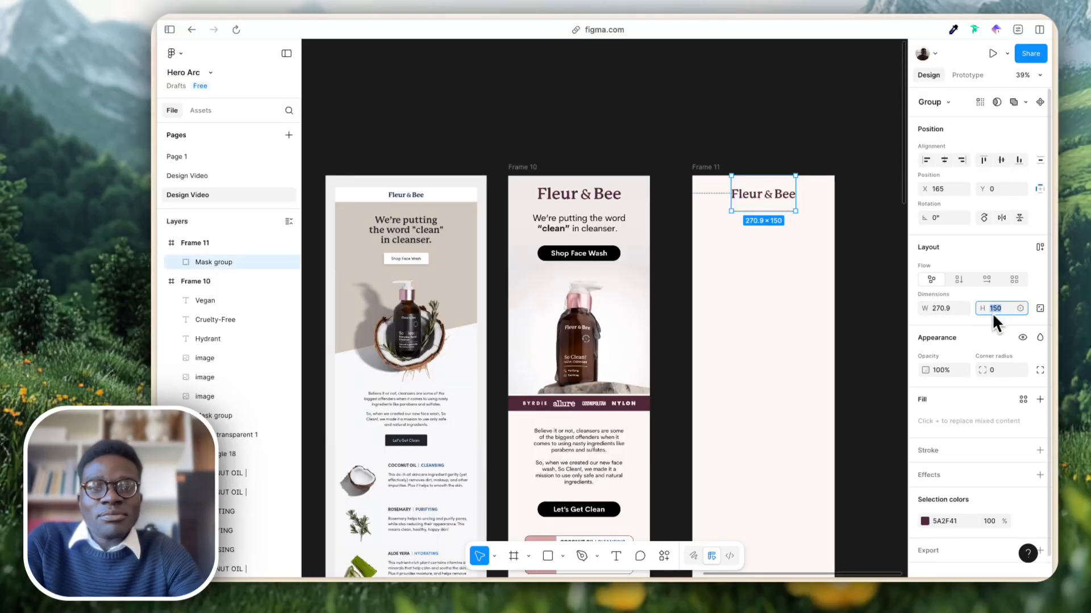
pyautogui.write('200')
pyautogui.press('Return')
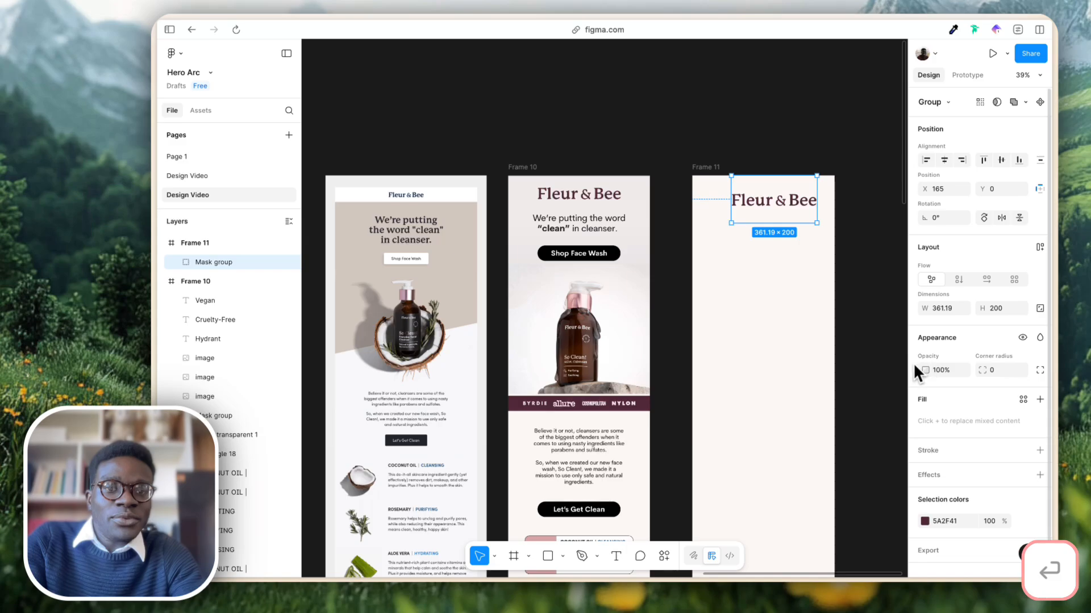
pyautogui.click(947, 309)
pyautogui.write('350')
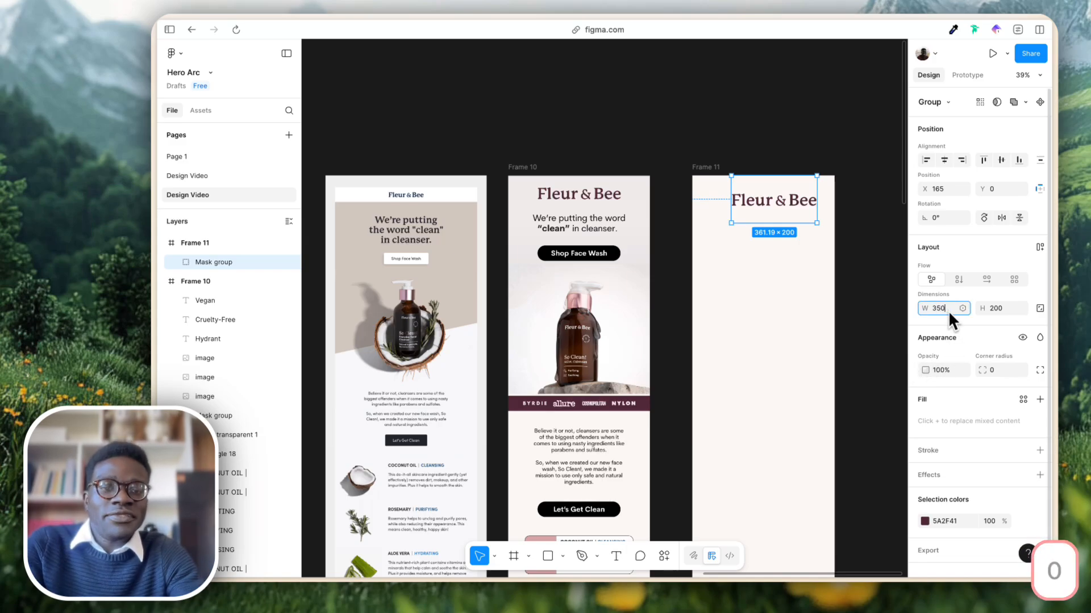
pyautogui.press('Return')
pyautogui.hotkey('alt', 'h')
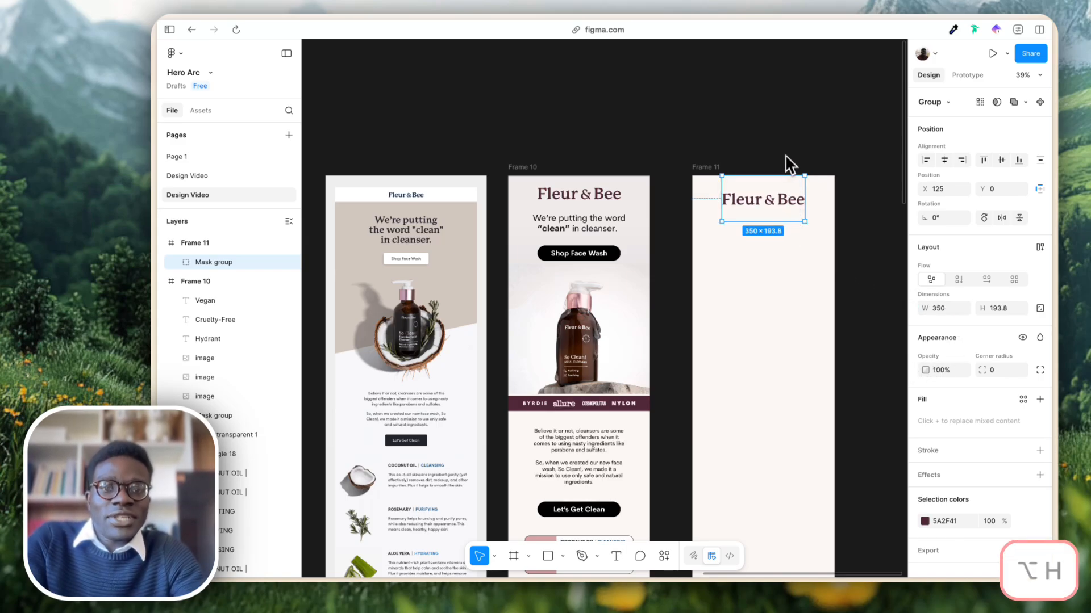
pyautogui.moveTo(773, 200); pyautogui.dragTo(772, 190)
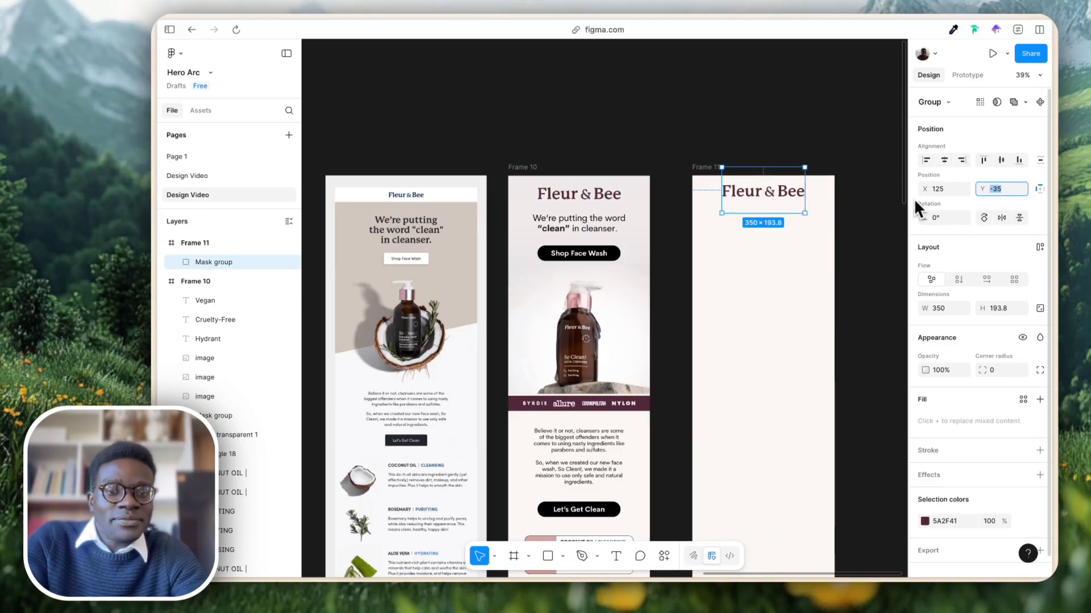
# Try the logo at Y positions 50, 25 and 20, and undo the position changes.
pyautogui.write('50')
pyautogui.press('Return')
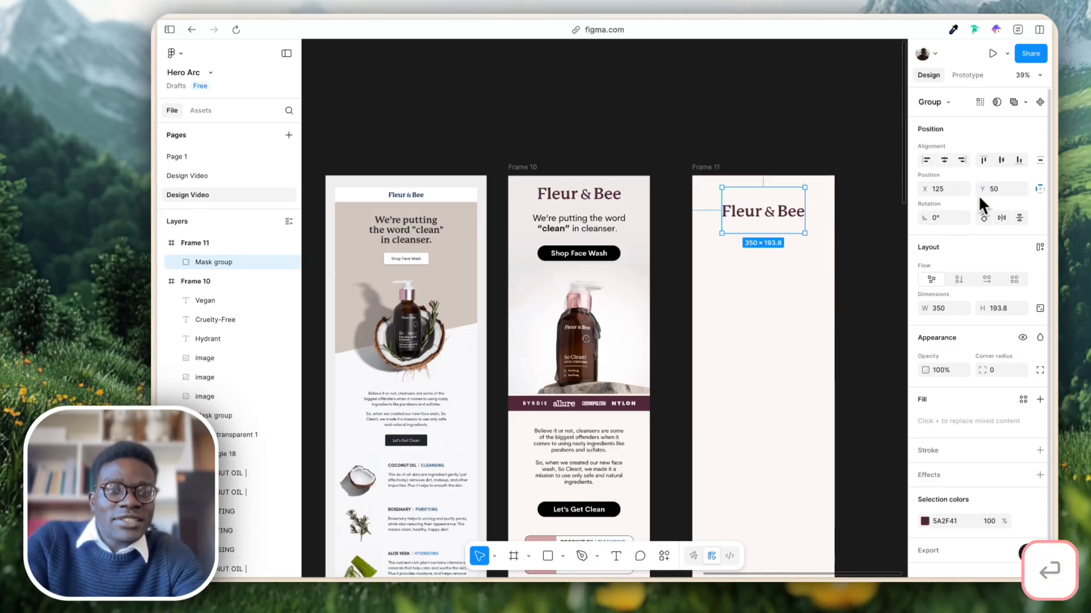
pyautogui.click(1003, 189)
pyautogui.write('25')
pyautogui.press('Return')
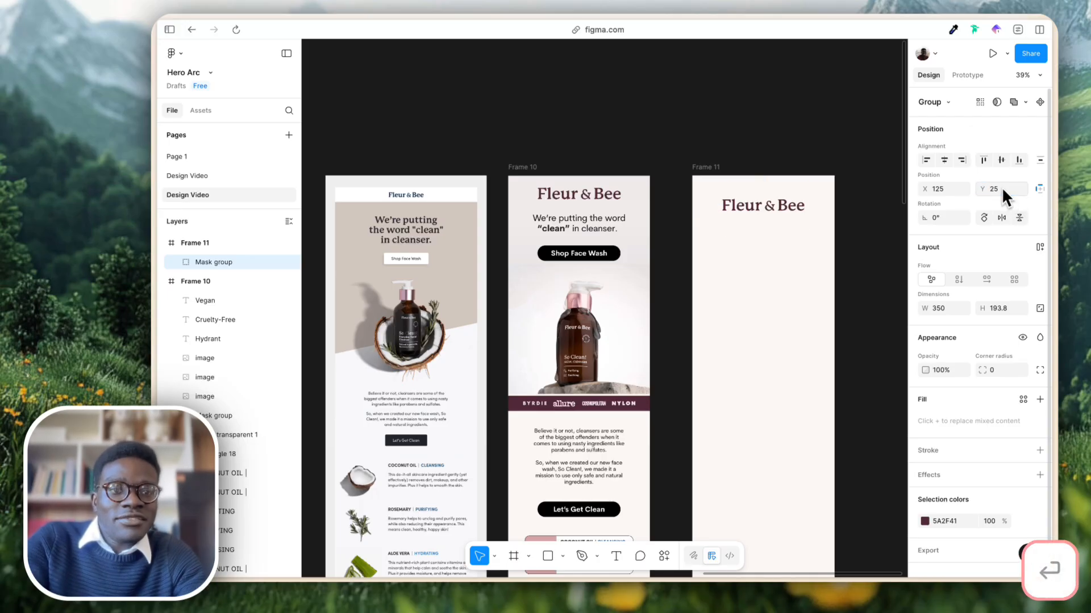
pyautogui.click(997, 182)
pyautogui.write('20')
pyautogui.press('Return')
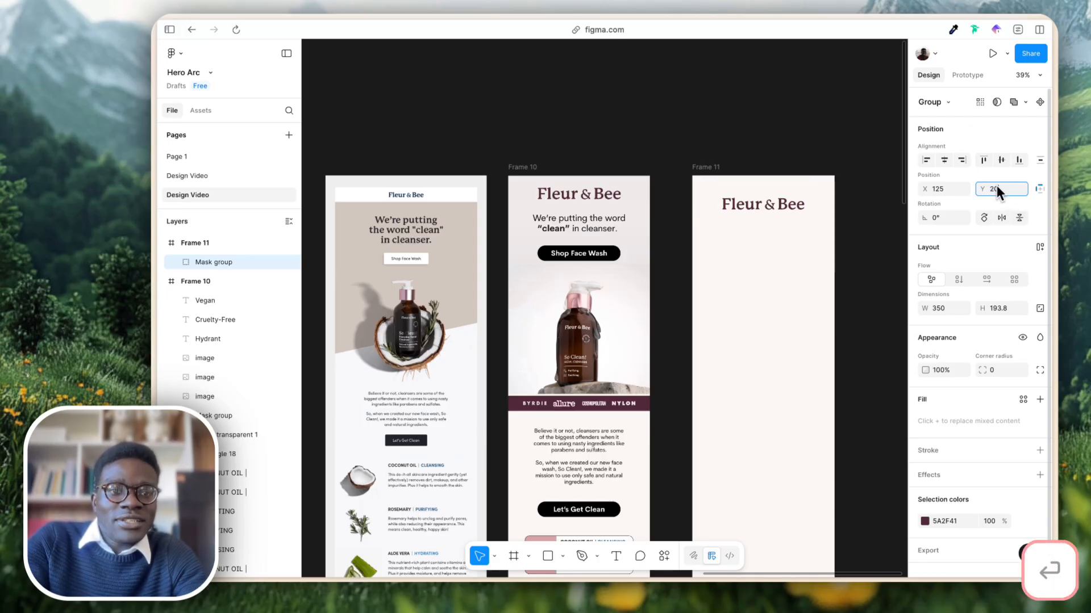
pyautogui.moveTo(770, 182); pyautogui.dragTo(769, 195)
pyautogui.press('super+z')
pyautogui.click(749, 160)
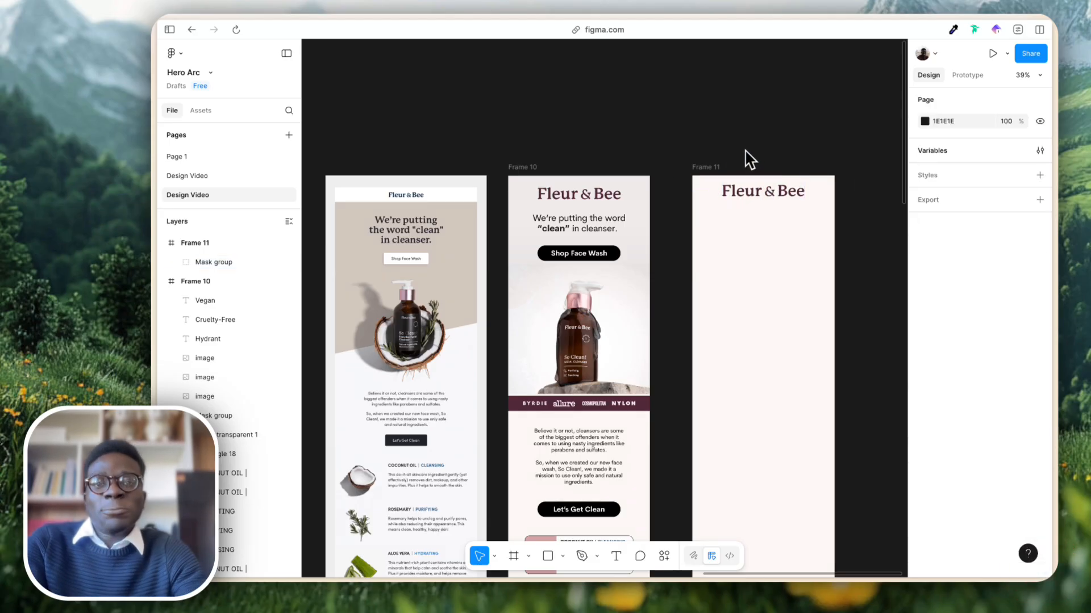
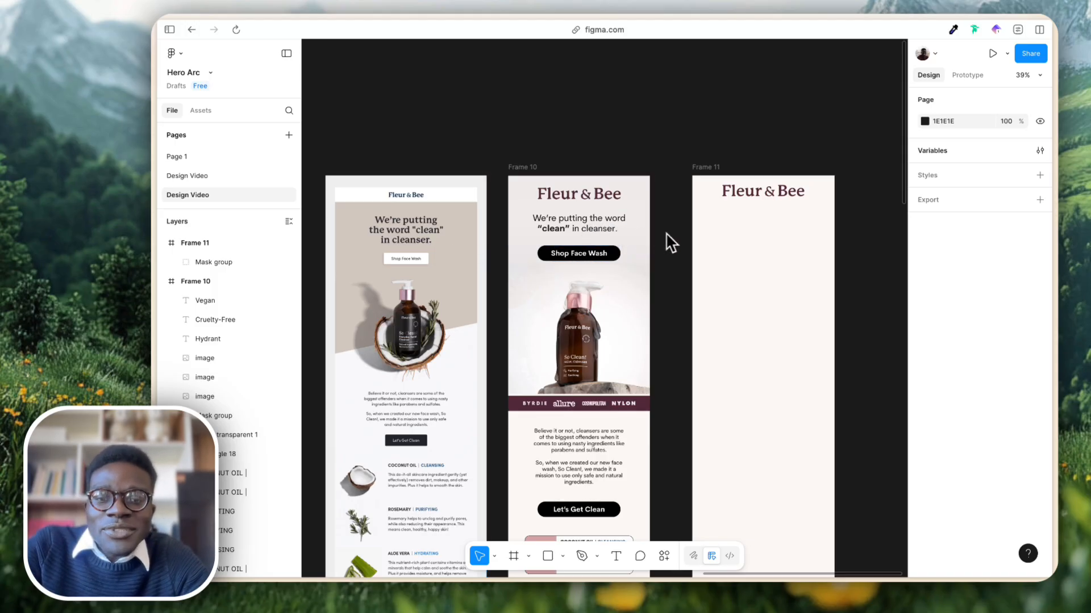
# Add a text box of about 479 × 137 below the logo in Frame 11 reading "We're putting the word clean in cleanser".
pyautogui.press('t')
pyautogui.moveTo(707, 212); pyautogui.dragTo(820, 244)
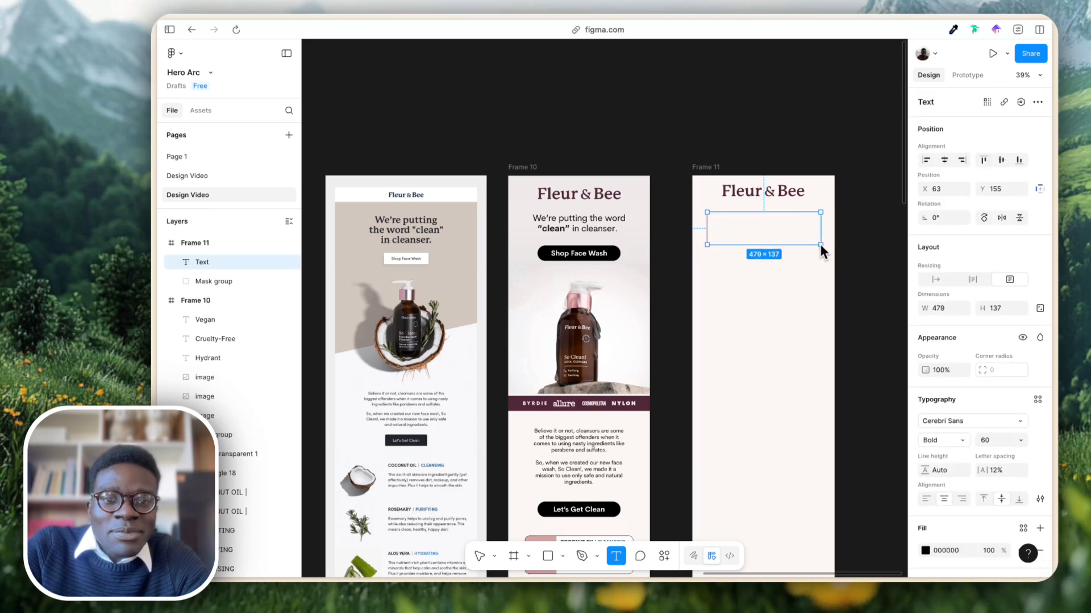
pyautogui.write("We're")
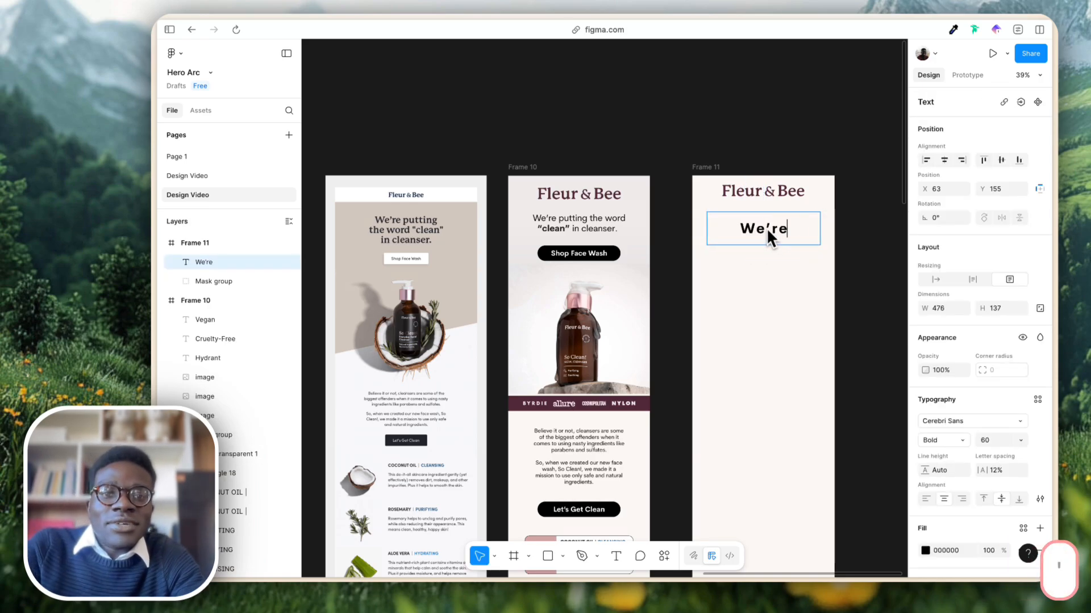
pyautogui.write(' putting the ')
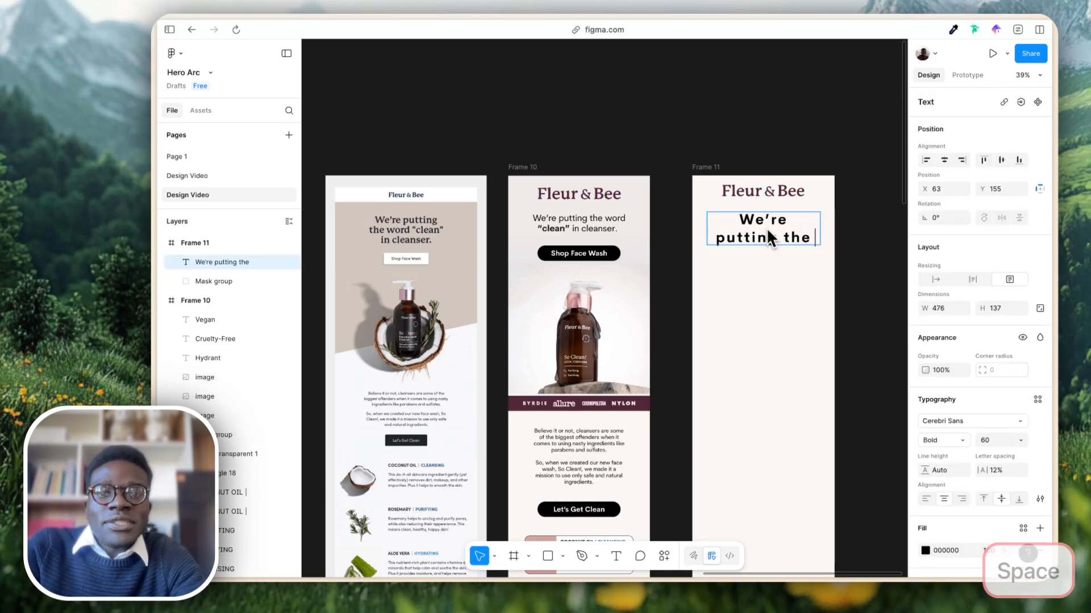
pyautogui.write('word clean in cleanser')
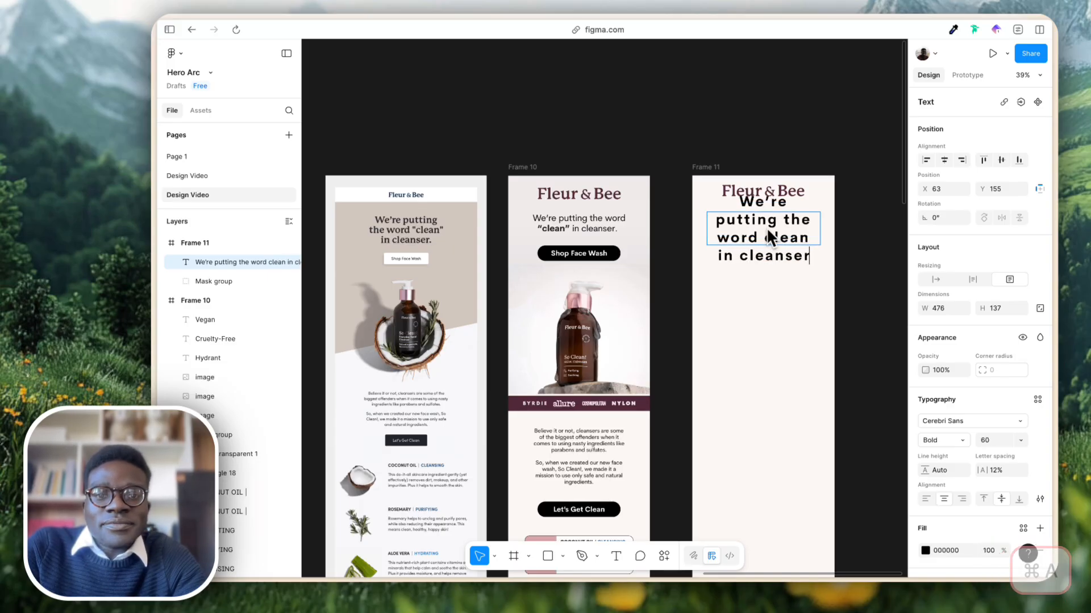
pyautogui.press('super+a')
pyautogui.press('super+v')
pyautogui.press('super+z')
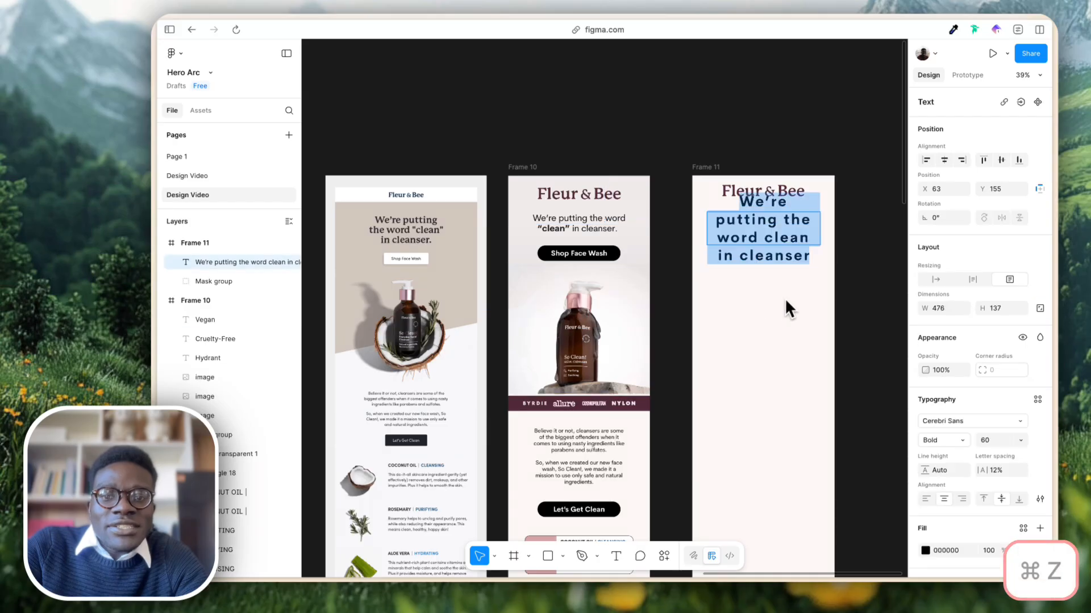
# Reduce the font size of the Frame 11 headline to 25.
pyautogui.click(581, 229)
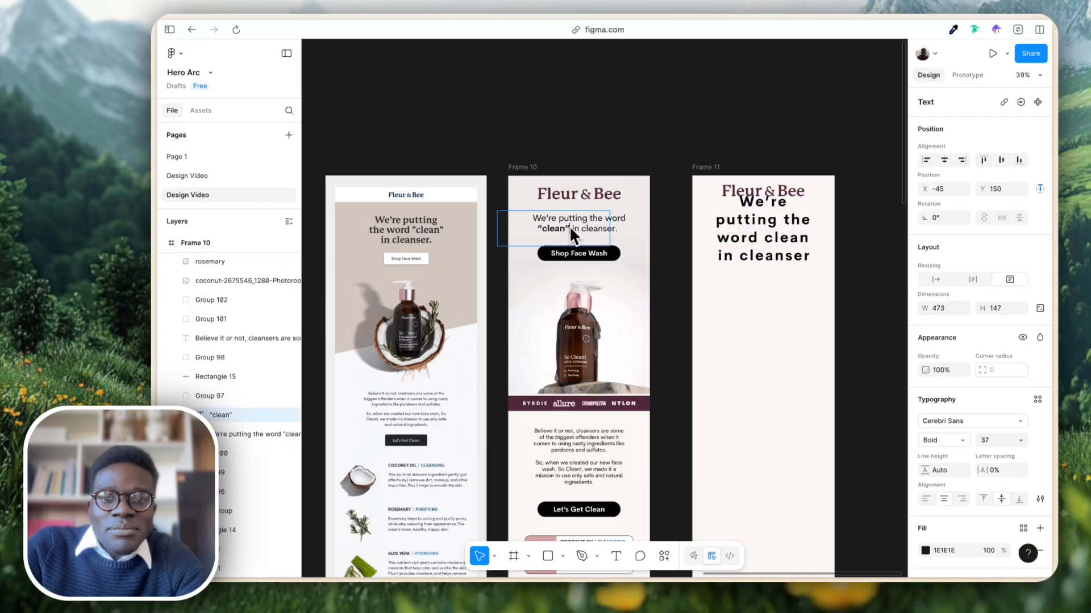
pyautogui.click(763, 255)
pyautogui.press('super+a')
pyautogui.press('super+shift+comma')
pyautogui.press('super+shift+comma')
pyautogui.press('super+shift+comma')
pyautogui.press('super+shift+comma')
pyautogui.press('super+shift+comma')
pyautogui.press('super+shift+comma')
pyautogui.press('super+shift+comma')
pyautogui.press('super+shift+comma')
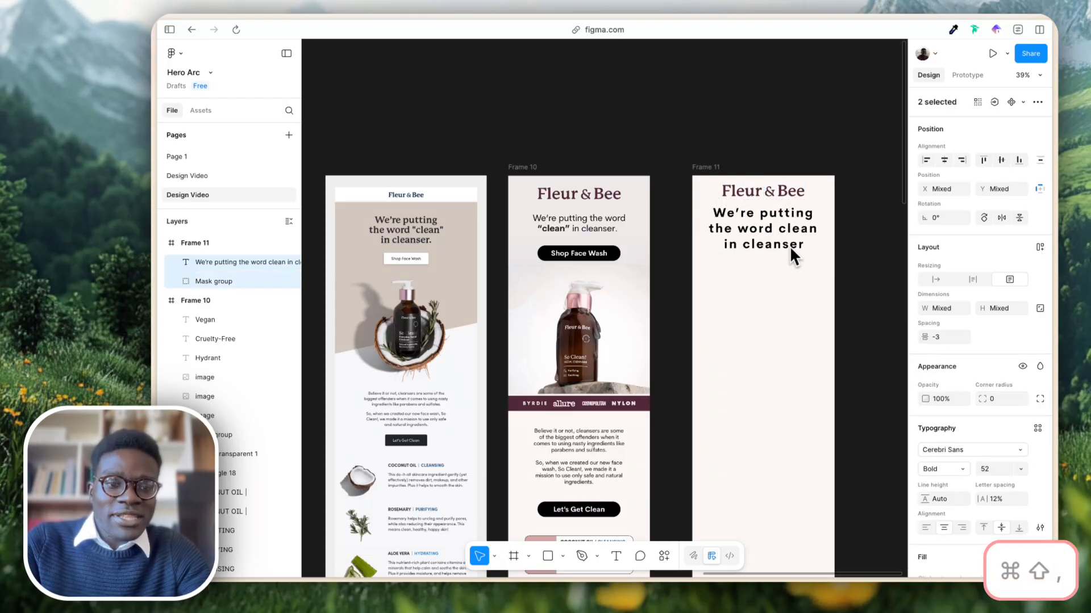
pyautogui.write('25')
pyautogui.press('Return')
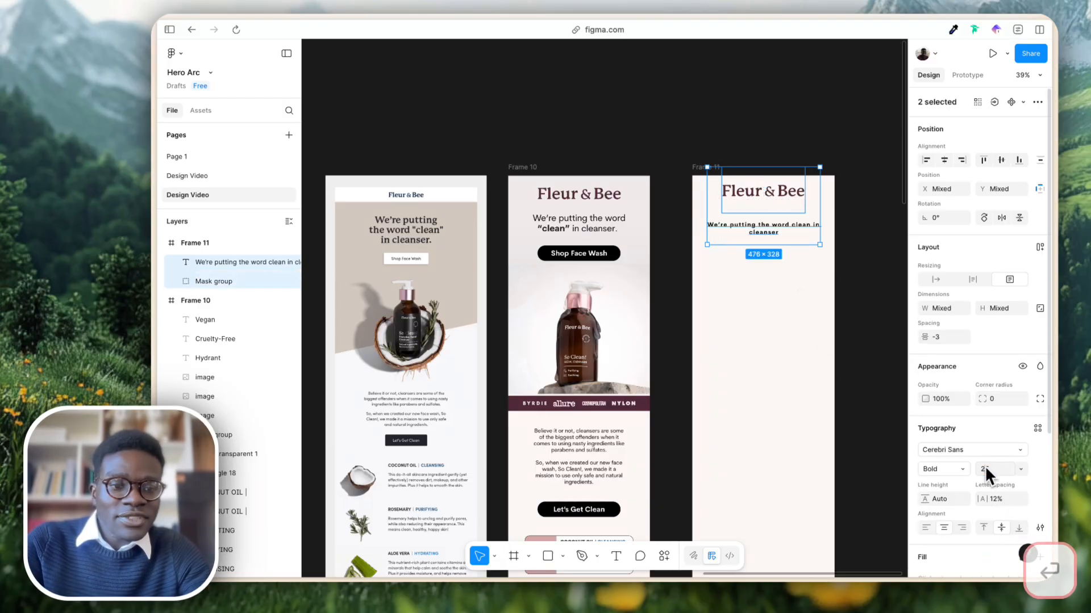
# Change the Frame 11 headline's font to Cerebri Sans Pro Regular.
pyautogui.click(949, 474)
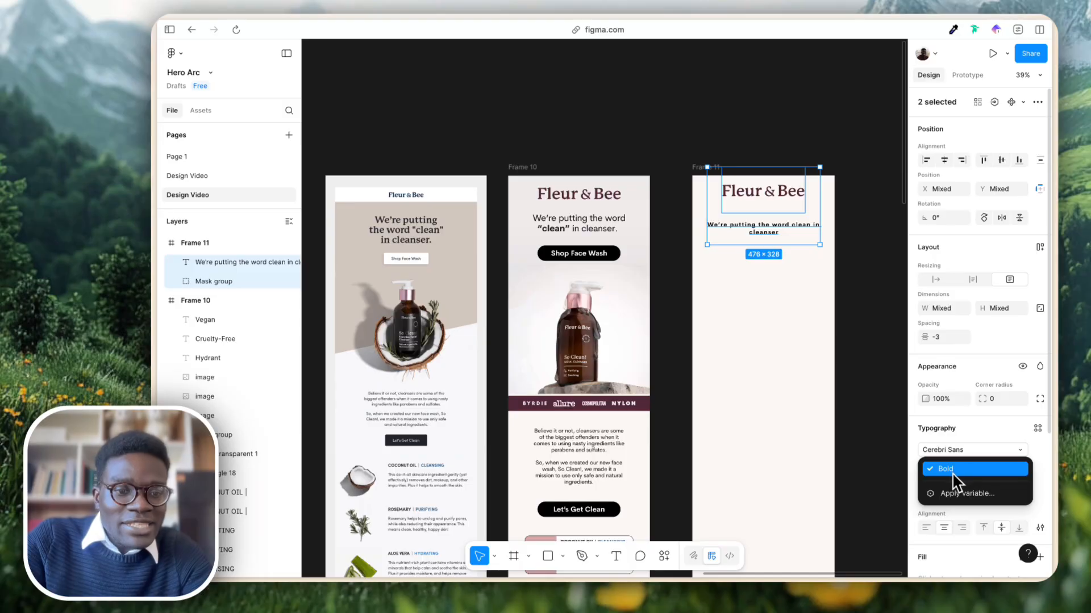
pyautogui.click(963, 451)
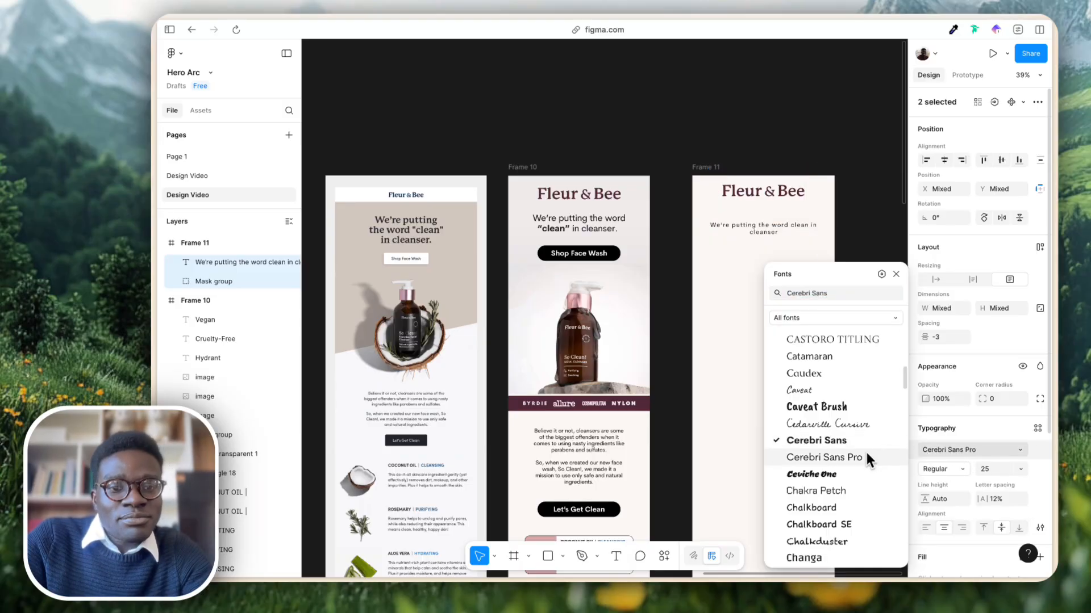
pyautogui.click(841, 457)
pyautogui.click(833, 284)
pyautogui.click(775, 223)
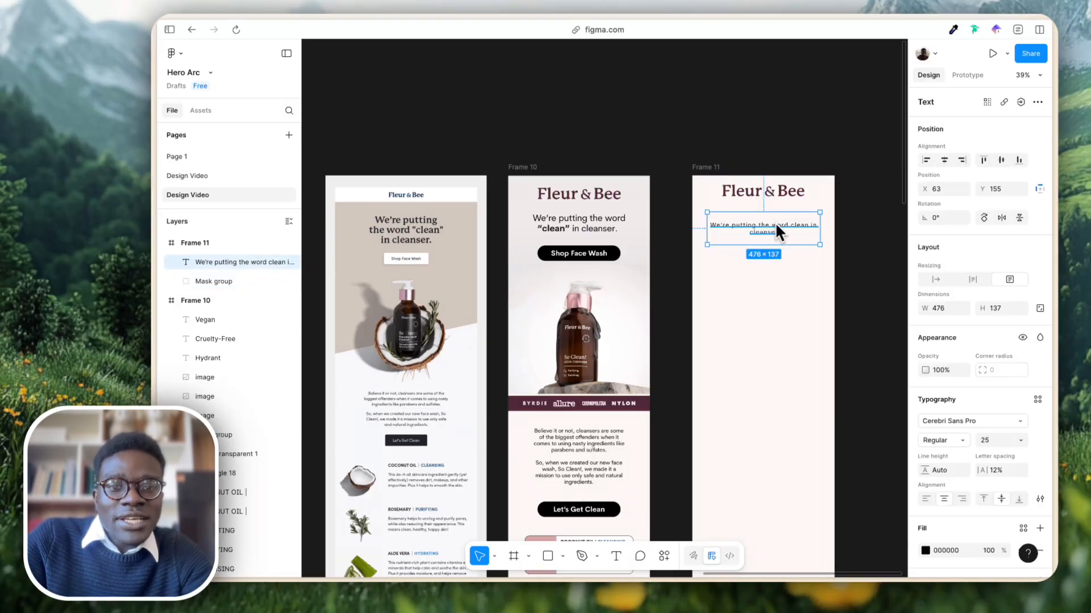
# Enlarge the Frame 11 headline to font size 40.
pyautogui.press('super+shift+period')
pyautogui.press('super+shift+period')
pyautogui.write('40')
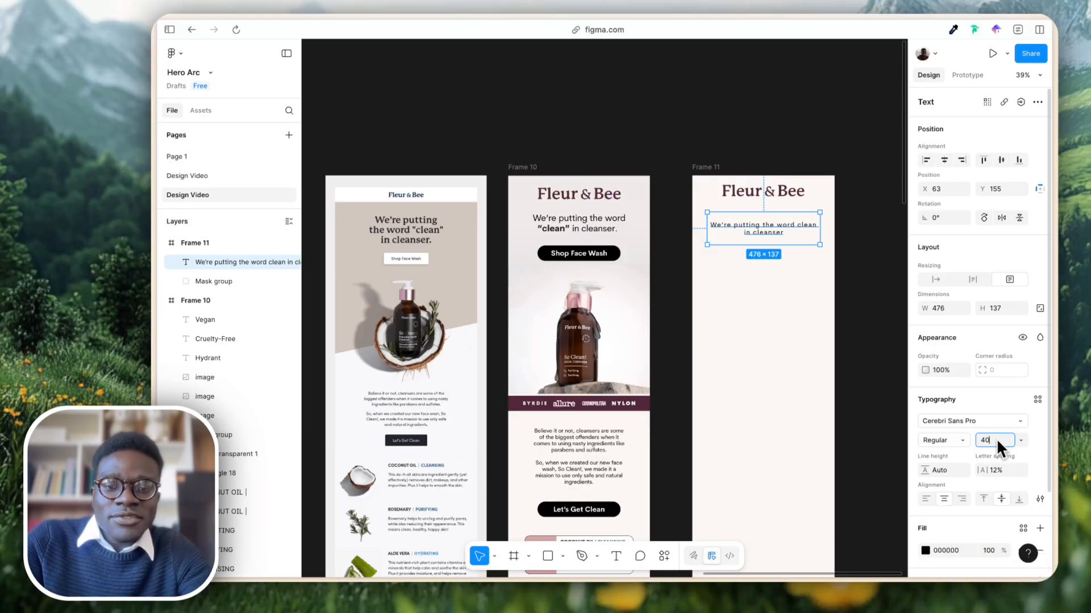
pyautogui.press('Return')
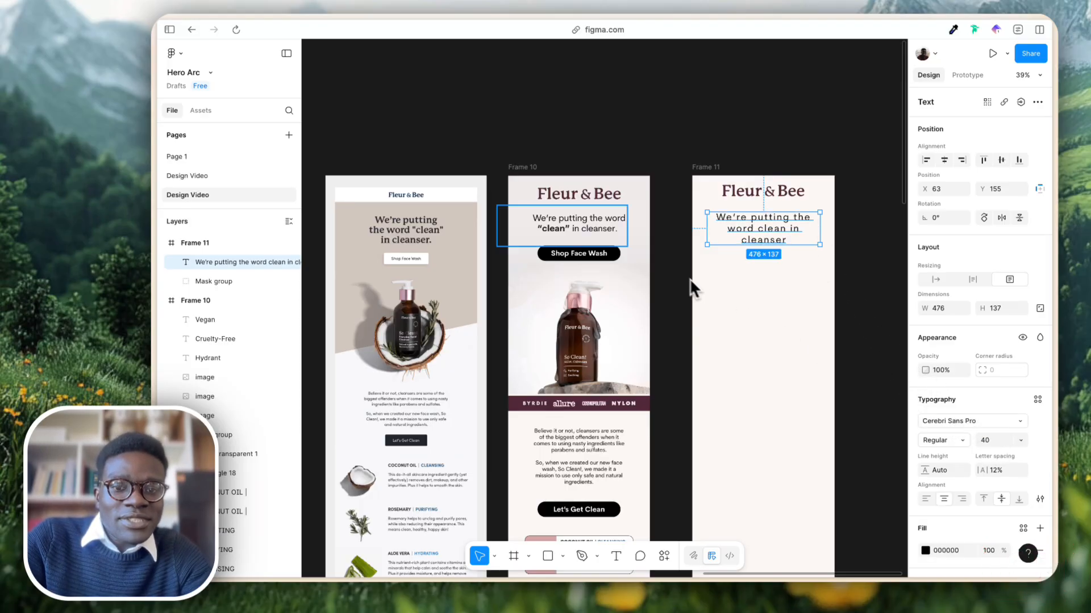
# Check the font size of Frame 10's headline, set the Frame 11 headline to 37 to match, and move it up to about Y 135.
pyautogui.click(583, 224)
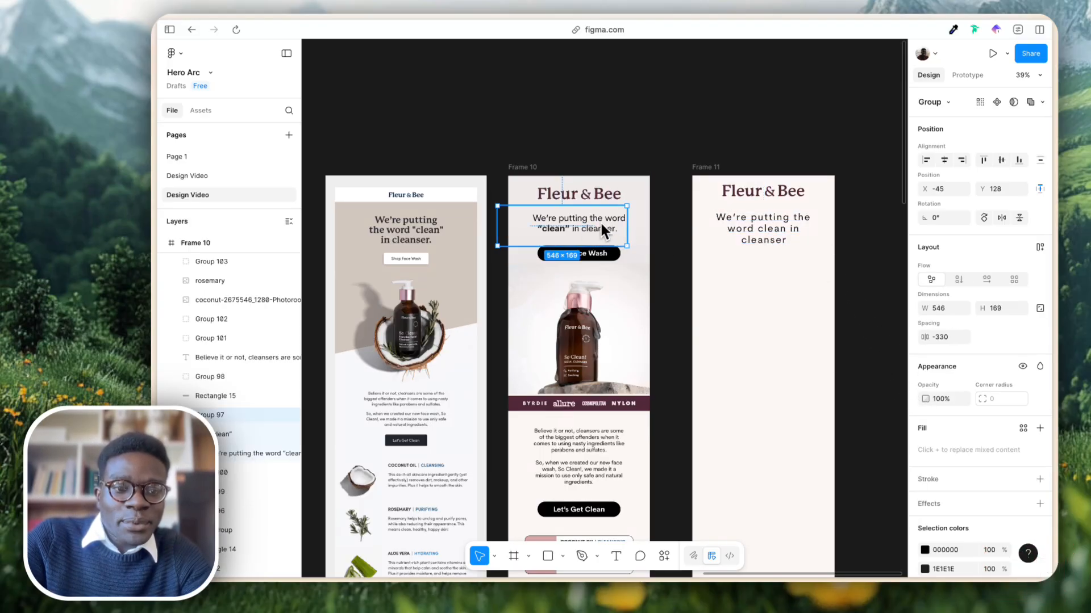
pyautogui.doubleClick(601, 226)
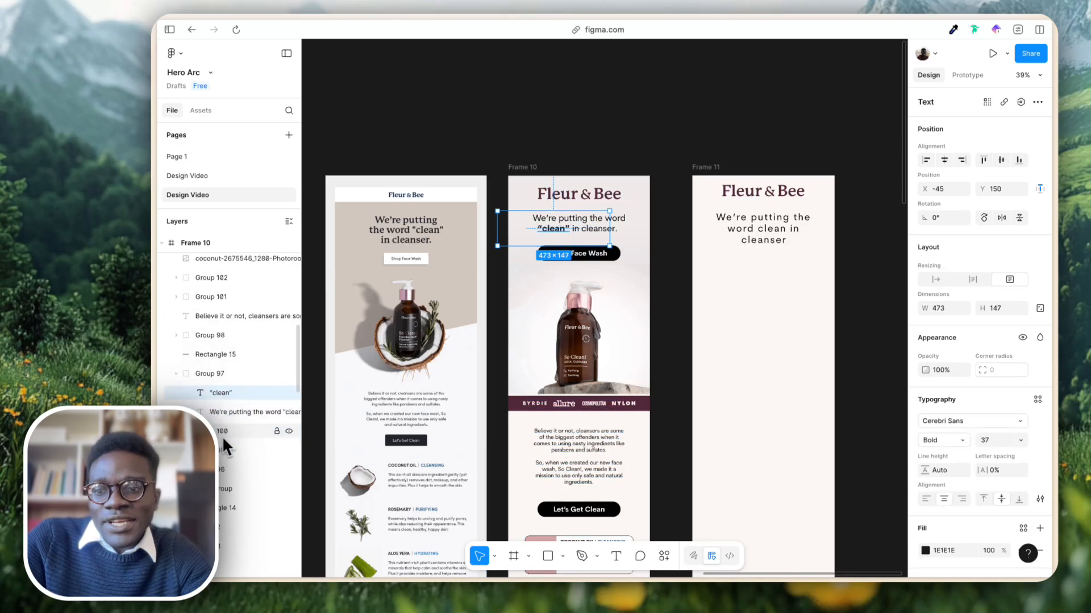
pyautogui.scroll(-1, 222, 436)
pyautogui.click(223, 378)
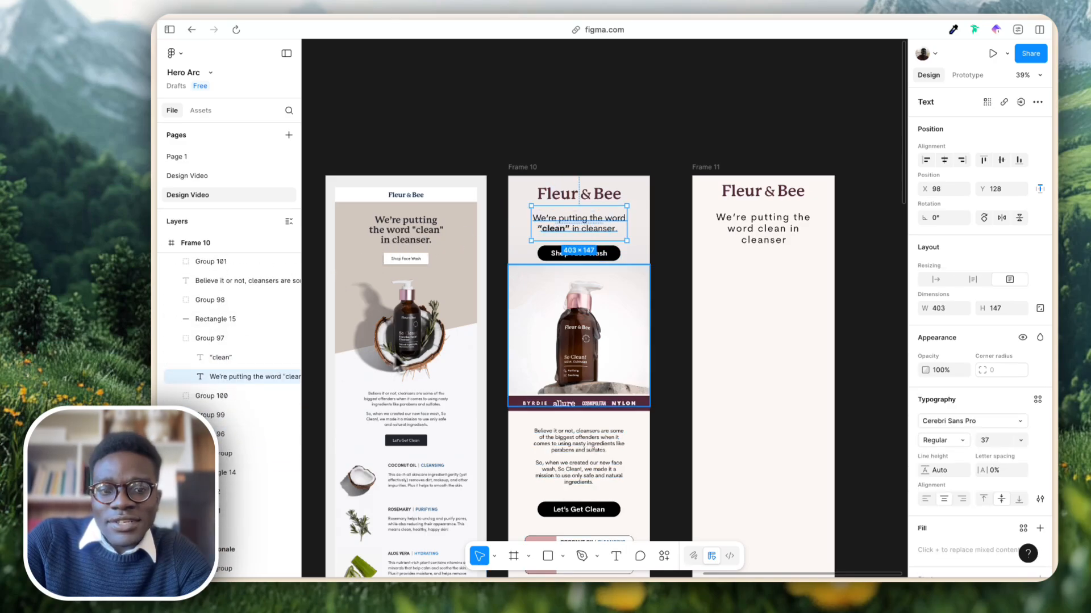
pyautogui.click(742, 230)
pyautogui.click(997, 438)
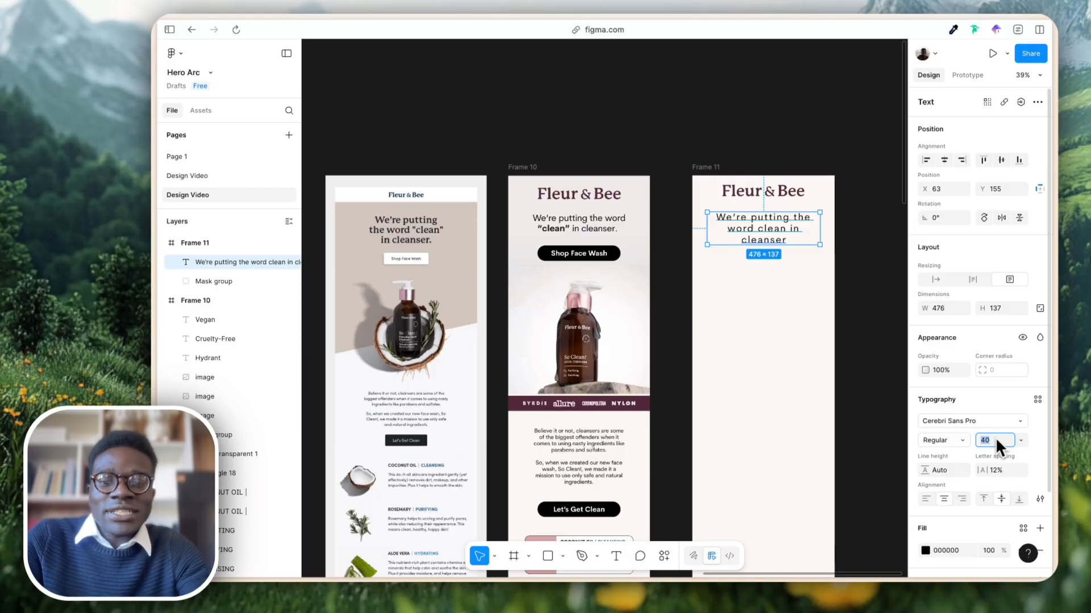
pyautogui.write('37')
pyautogui.press('Return')
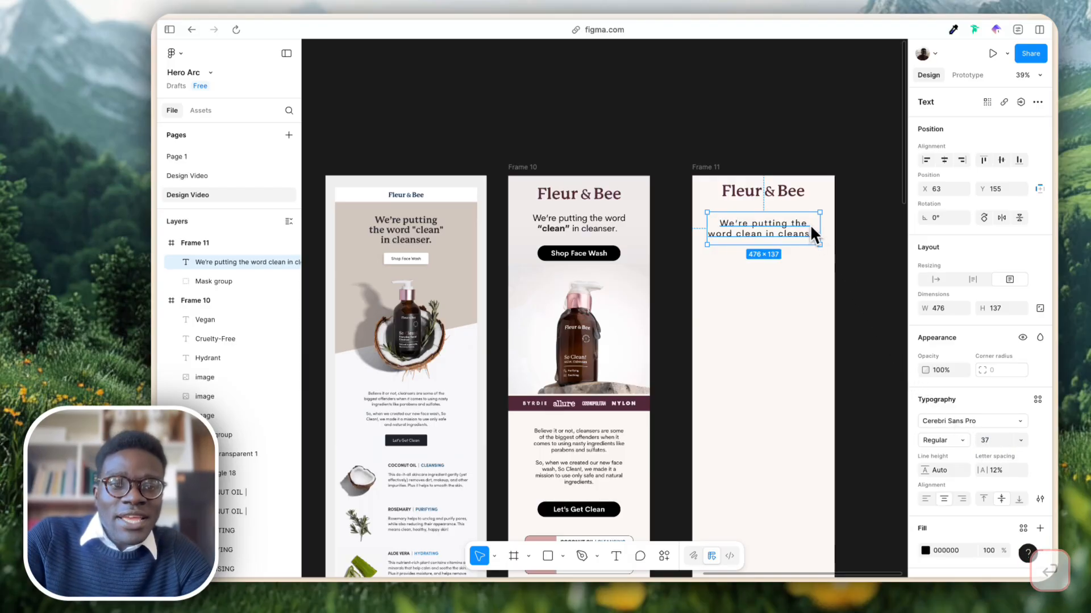
pyautogui.moveTo(792, 230); pyautogui.dragTo(789, 223)
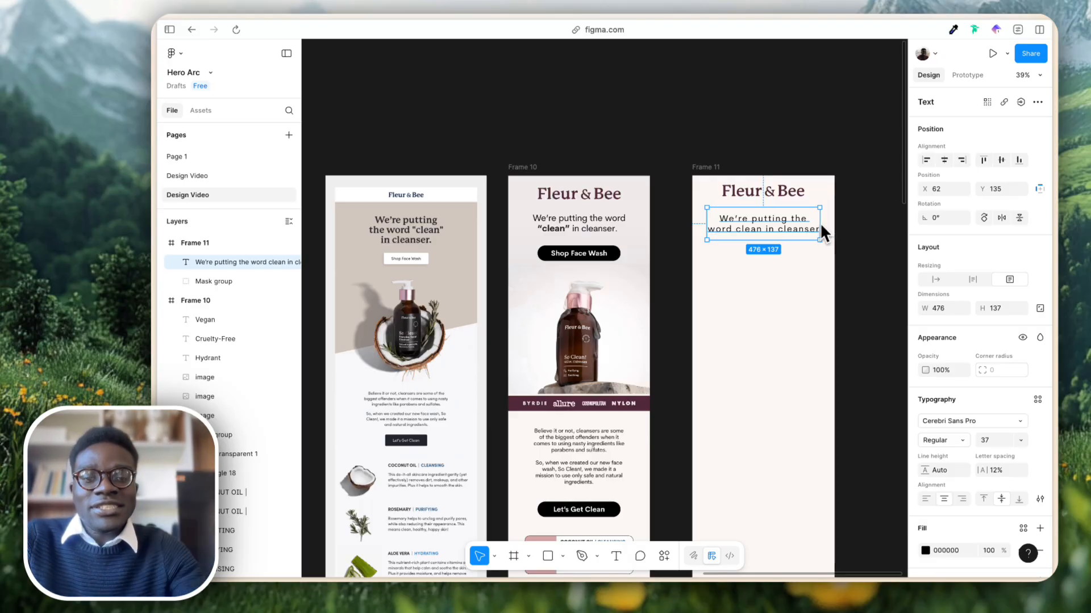
pyautogui.click(554, 219)
pyautogui.moveTo(594, 164); pyautogui.dragTo(550, 220)
pyautogui.press('super+z')
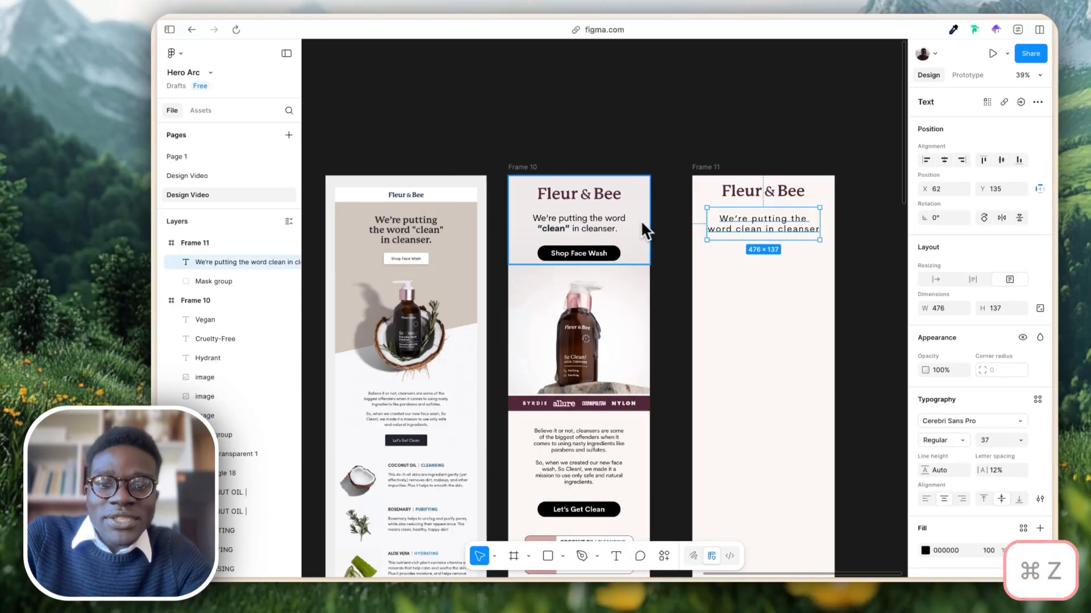
# Try to make the word "clean" bold in the Frame 11 headline.
pyautogui.doubleClick(749, 230)
pyautogui.click(751, 229)
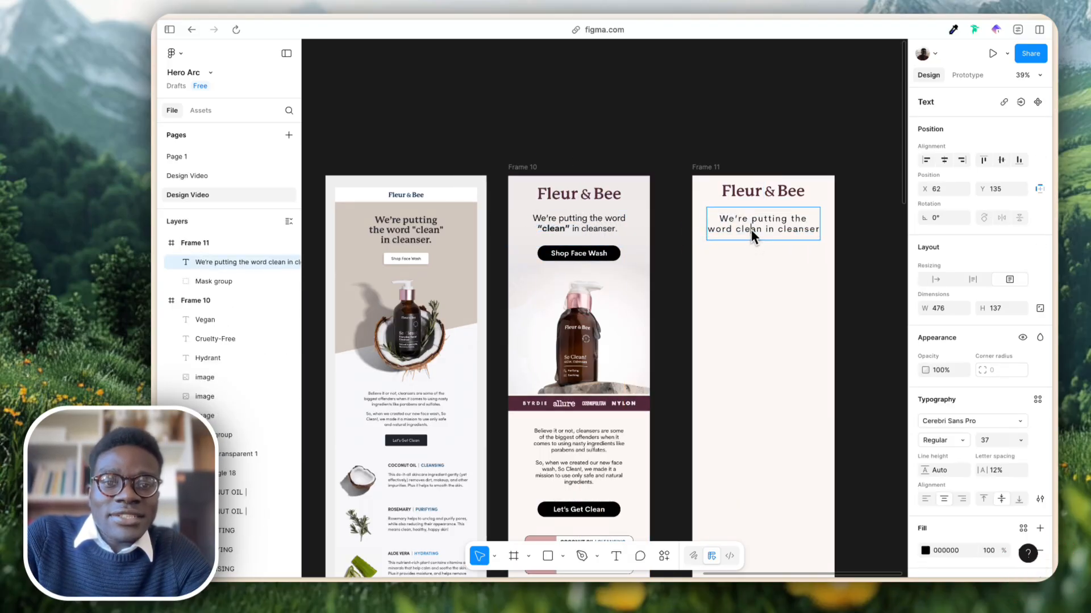
pyautogui.doubleClick(751, 228)
pyautogui.press('super+b')
pyautogui.click(795, 229)
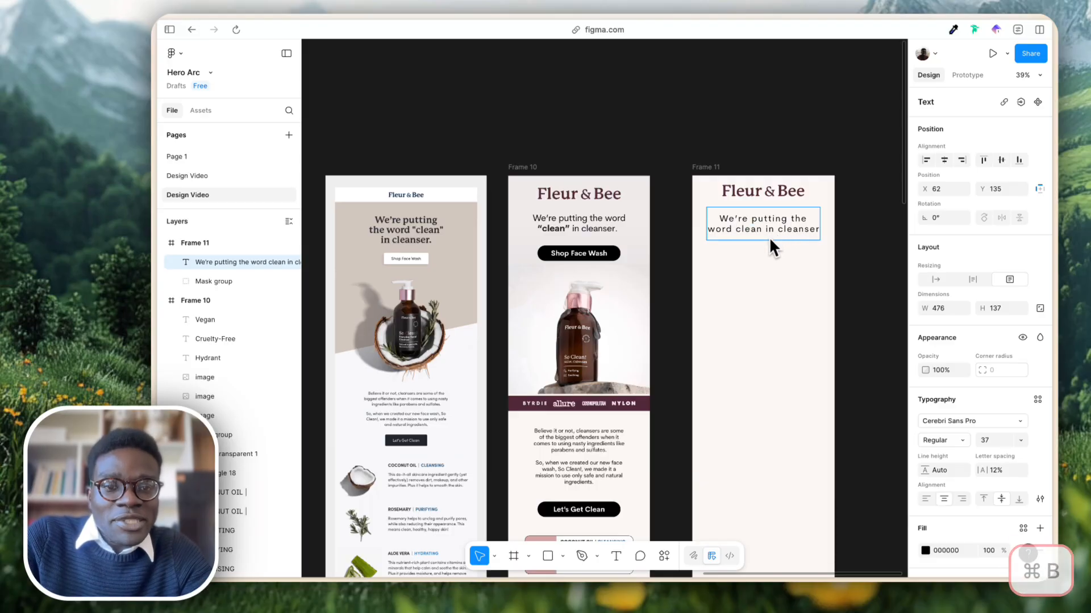
pyautogui.click(751, 233)
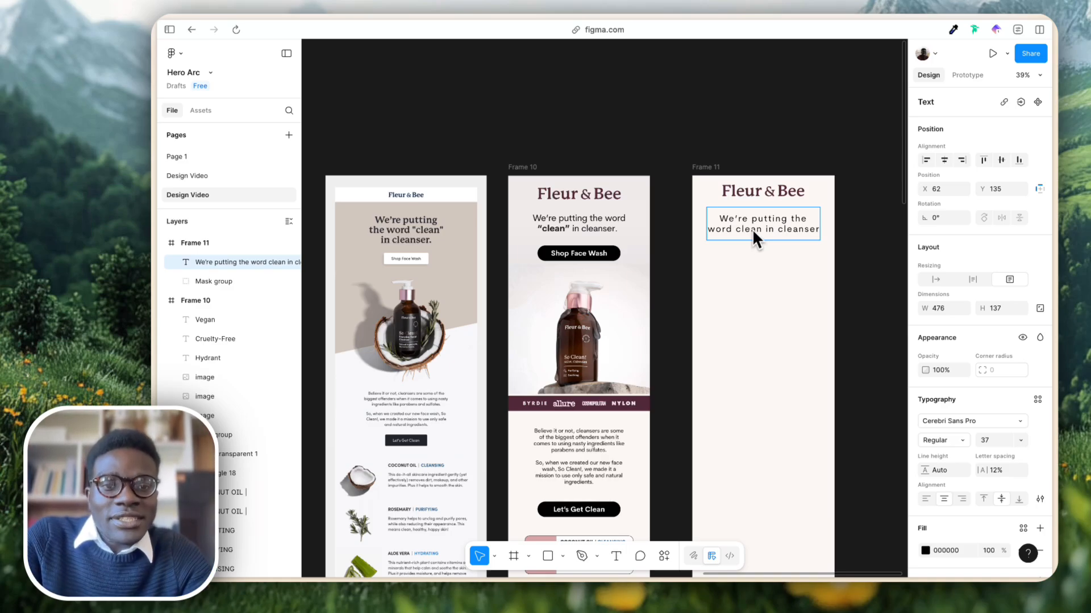
pyautogui.click(818, 219)
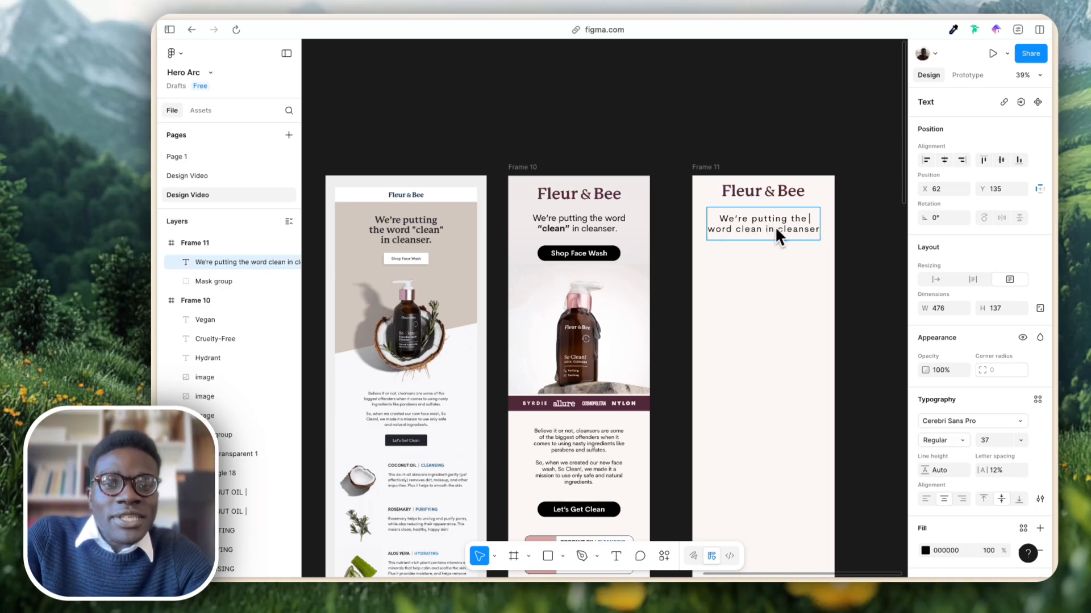
# Recolour only the word "clean" in the Frame 11 headline with the frame's background colour #FCF8F5, sampled with the eyedropper.
pyautogui.doubleClick(754, 229)
pyautogui.hotkey('ctrl', 'c')
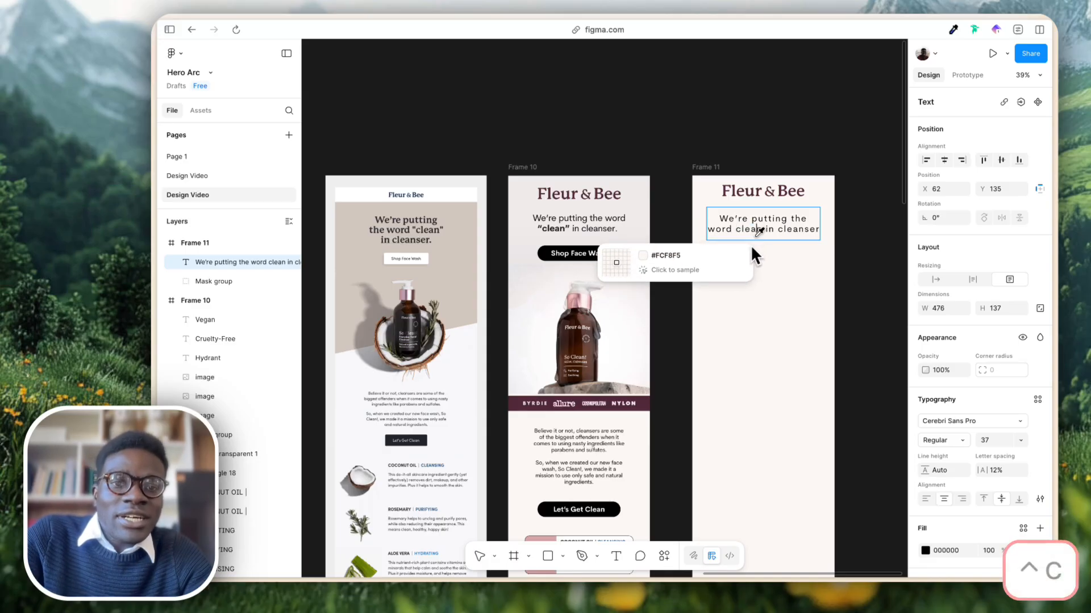
pyautogui.press('Escape')
pyautogui.doubleClick(750, 228)
pyautogui.doubleClick(752, 233)
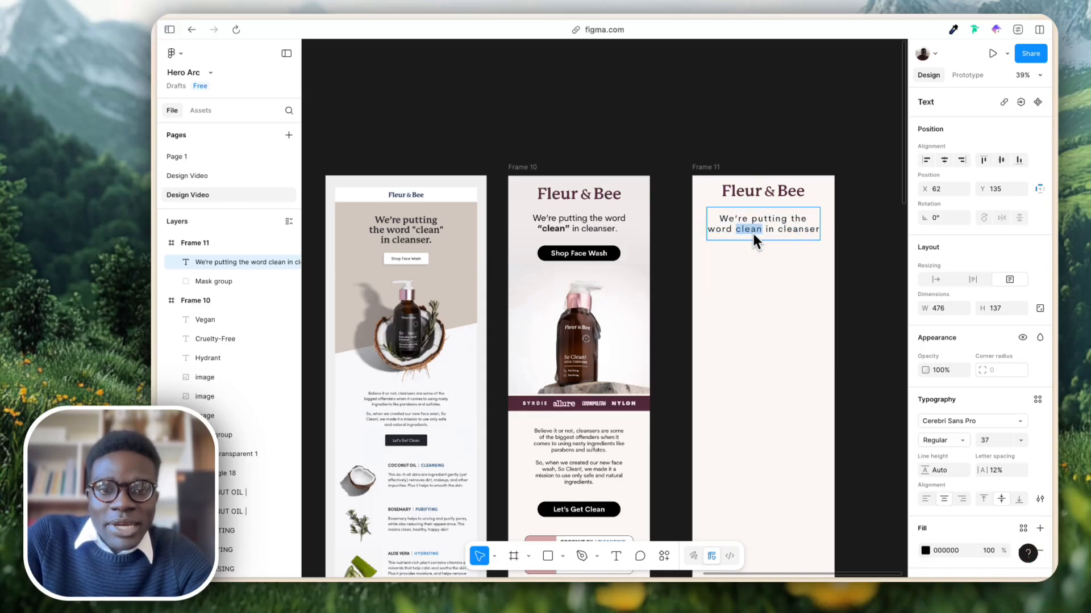
pyautogui.hotkey('ctrl', 'c')
pyautogui.click(754, 273)
pyautogui.click(825, 245)
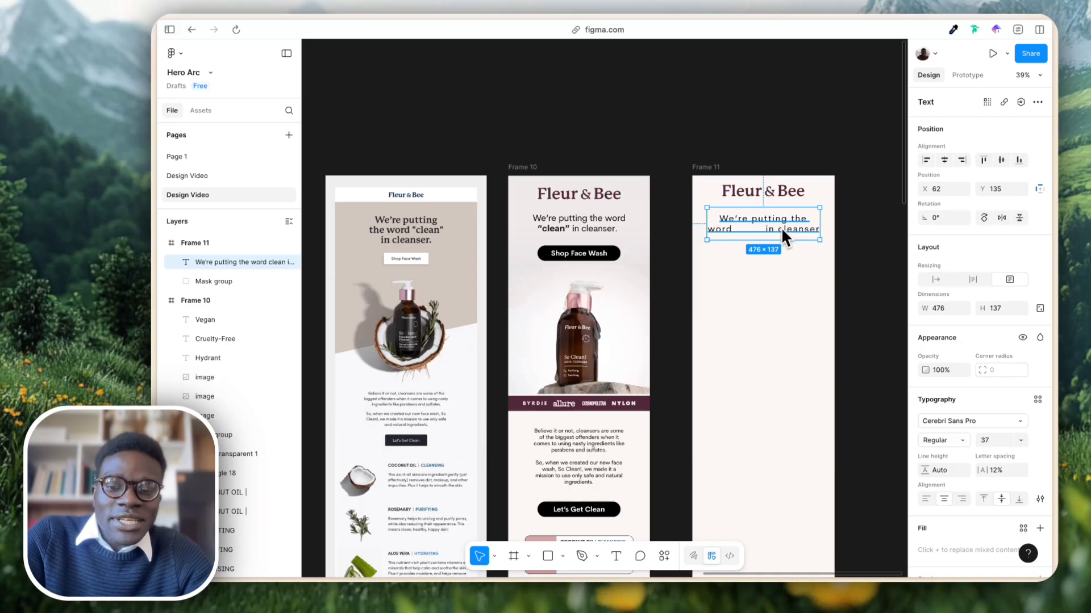
# Duplicate the headline onto the dark canvas above Frame 11 and recolour all of the copy's text to the sampled #FCF8F5.
pyautogui.moveTo(782, 231); pyautogui.dragTo(773, 113)
pyautogui.doubleClick(760, 111)
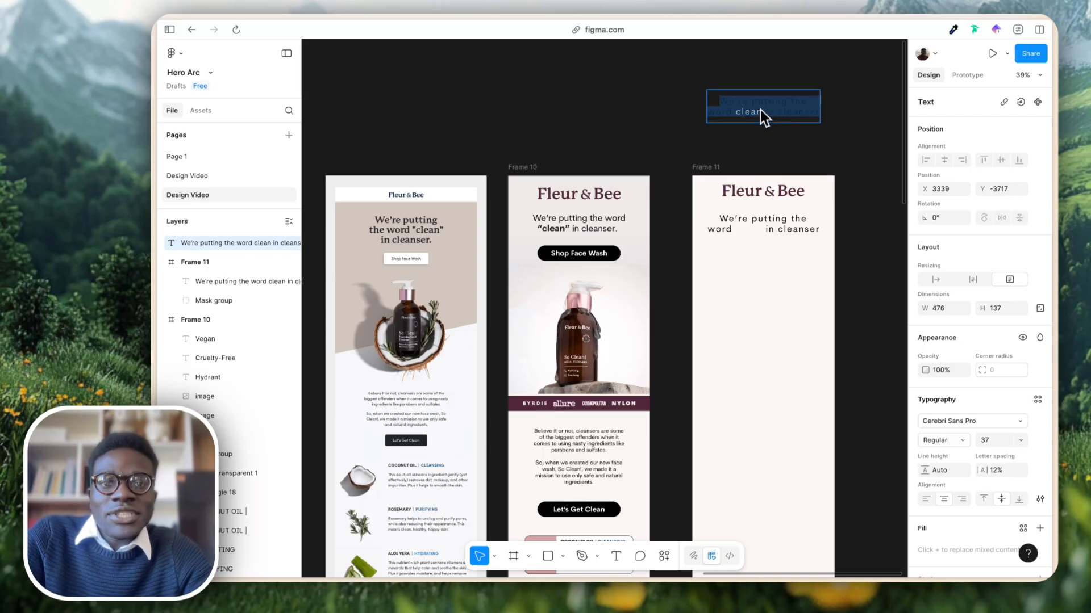
pyautogui.press('super+a')
pyautogui.hotkey('ctrl', 'c')
pyautogui.click(762, 269)
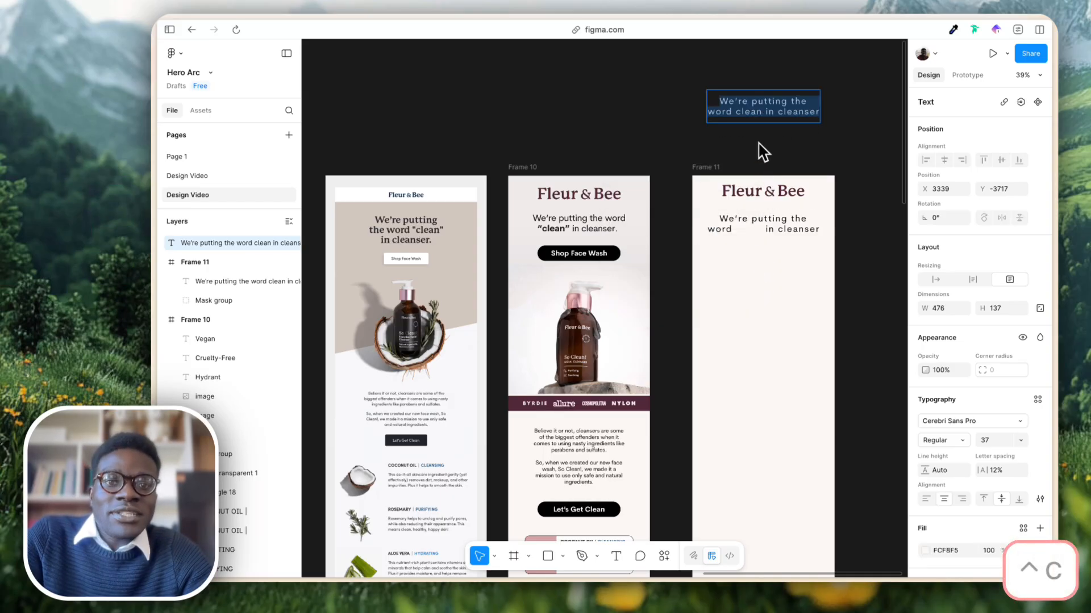
# Recolour the word "clean" in the headline copy with the canvas colour 1E1E1E, sampled with the eyedropper.
pyautogui.click(755, 112)
pyautogui.doubleClick(754, 111)
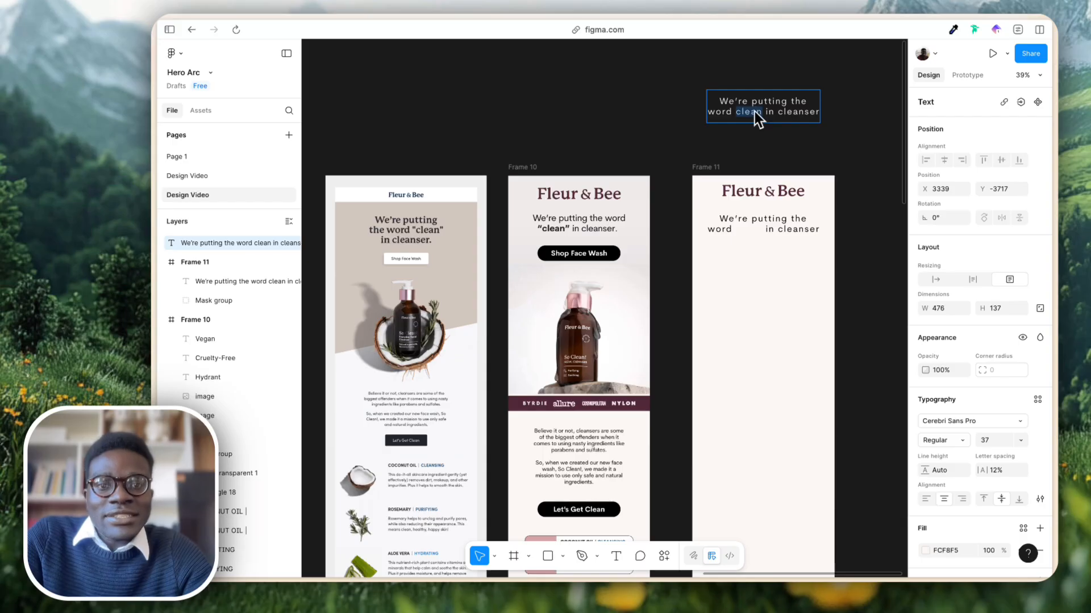
pyautogui.hotkey('ctrl', 'c')
pyautogui.click(715, 139)
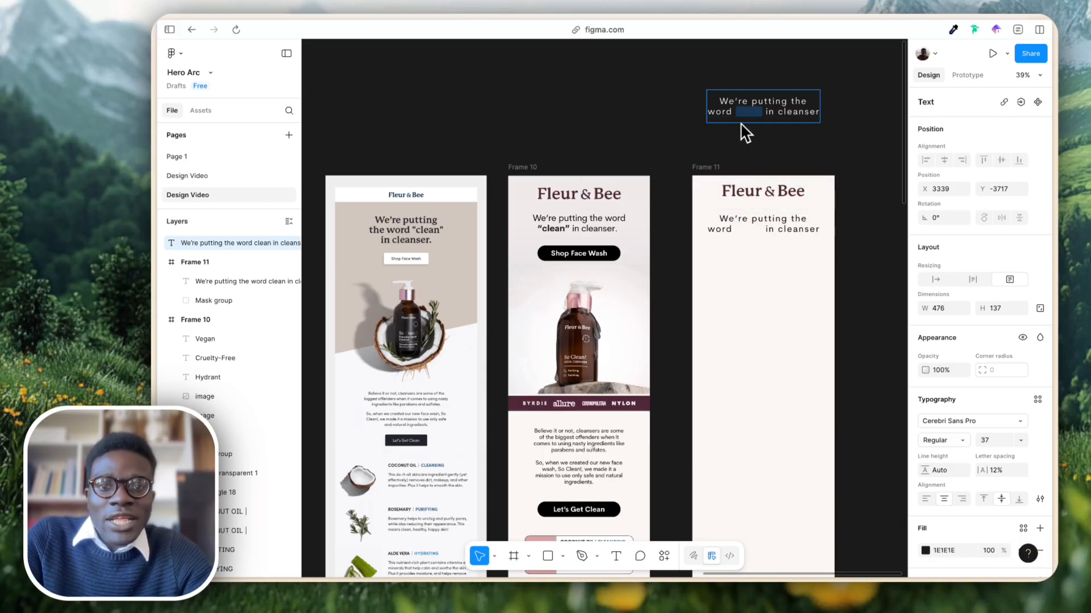
# Try to make the text of the headline copy above Frame 11 bold and switch its font to Cerebri Sans.
pyautogui.press('super+b')
pyautogui.press('super+a')
pyautogui.press('super+b')
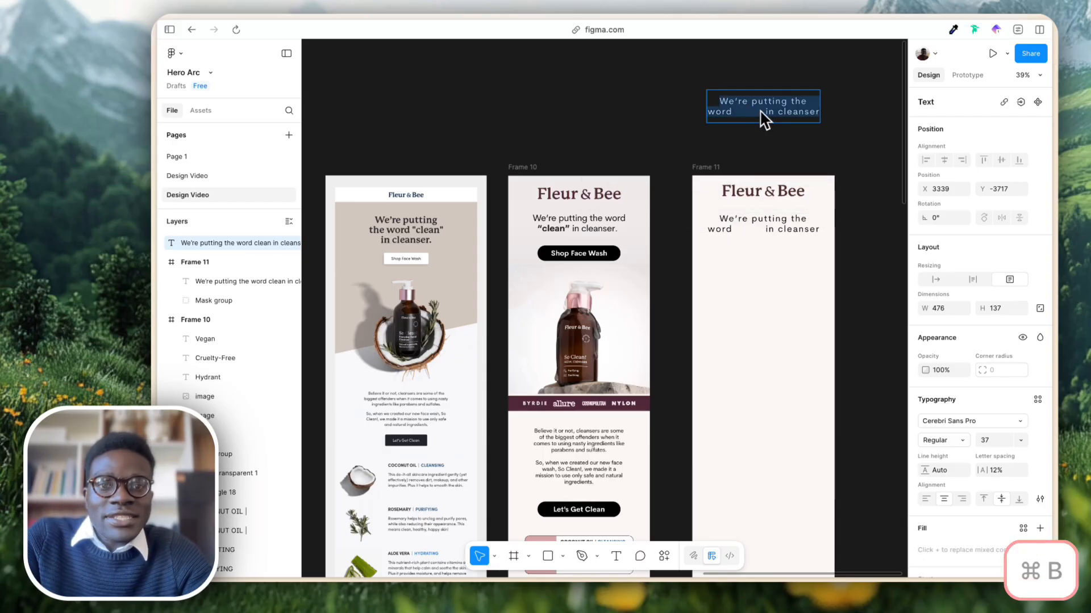
pyautogui.press('super+a')
pyautogui.press('super+b')
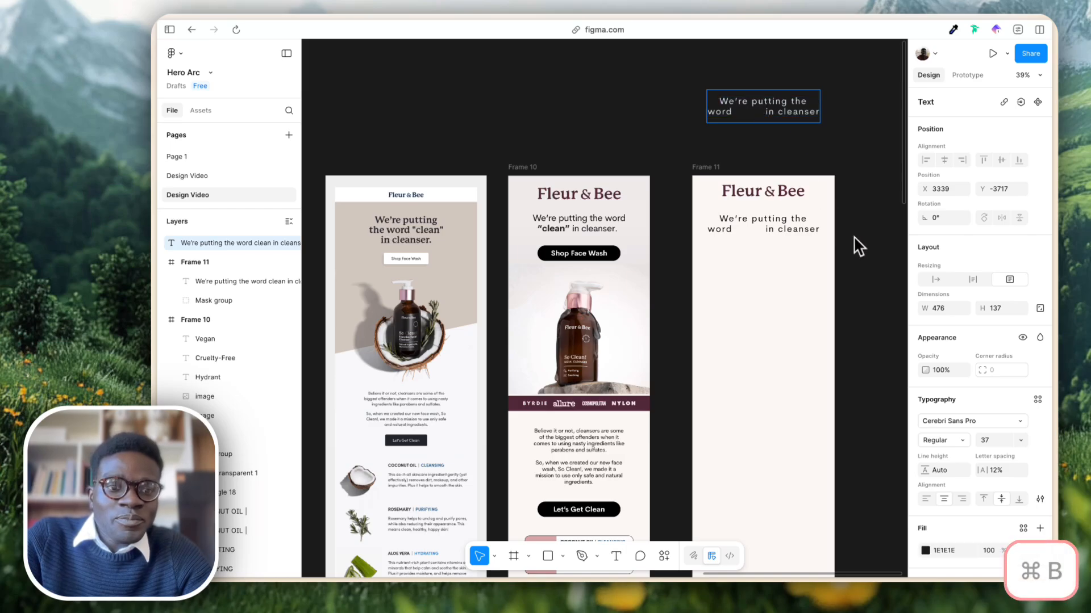
pyautogui.click(965, 421)
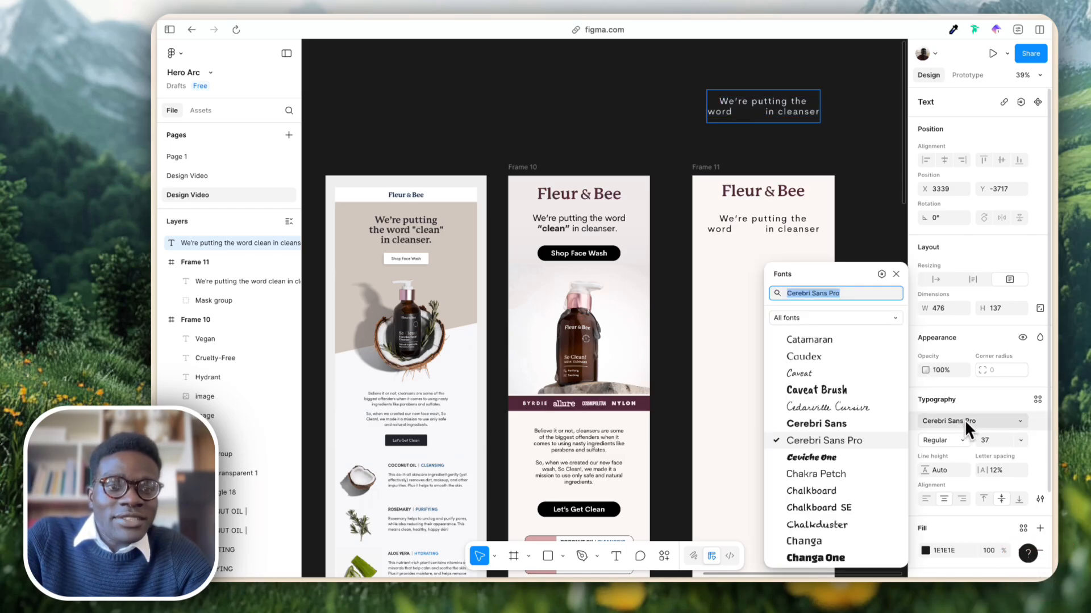
pyautogui.click(854, 419)
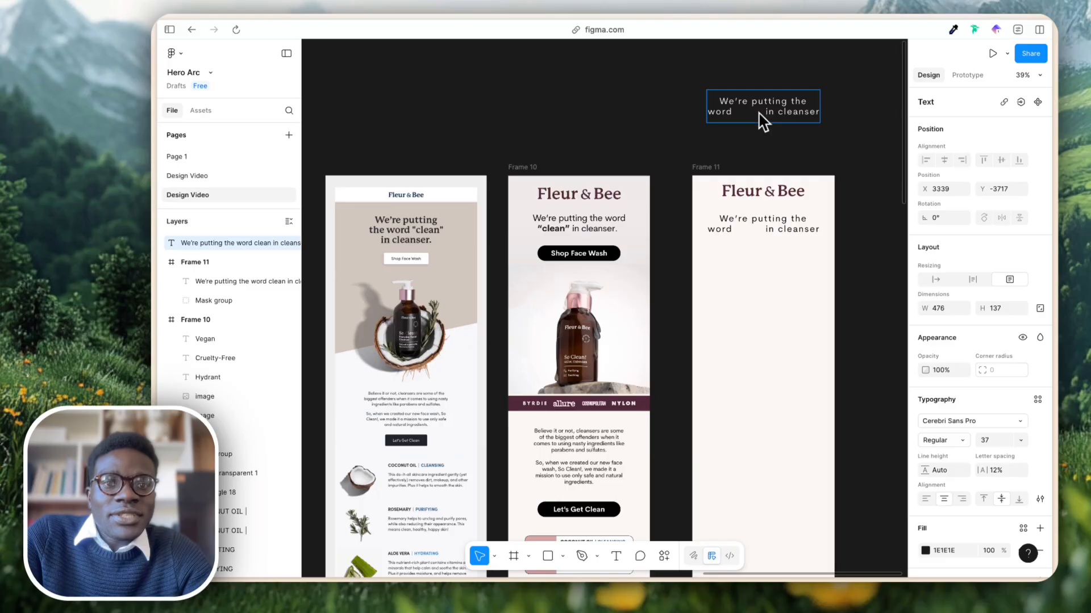
# Enclose the word "clean" in the headline copy above Frame 11 in quotation marks.
pyautogui.press('BackSpace')
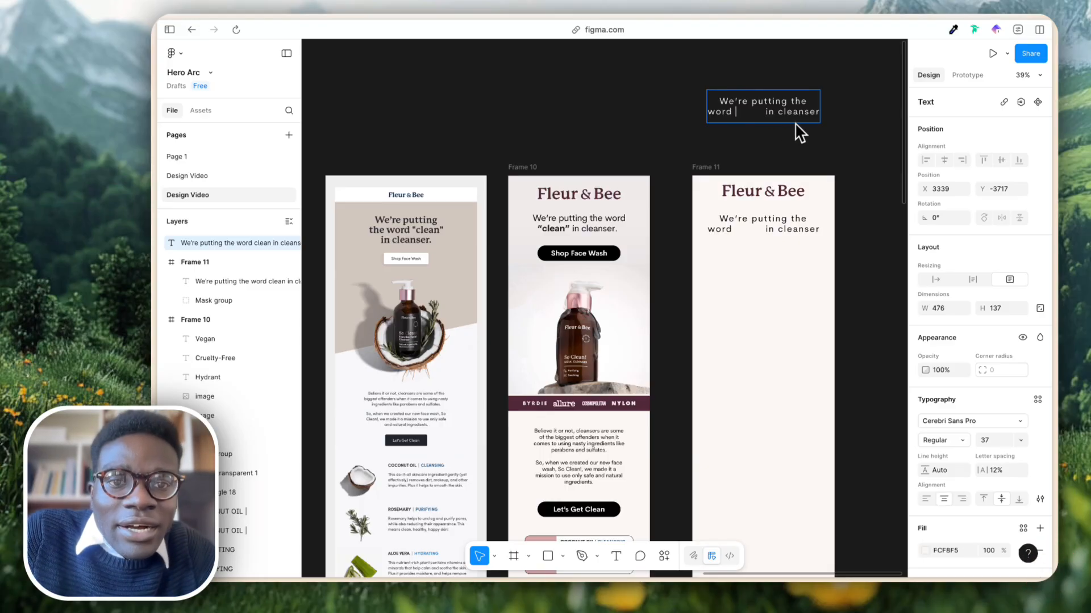
pyautogui.write('"')
pyautogui.click(785, 111)
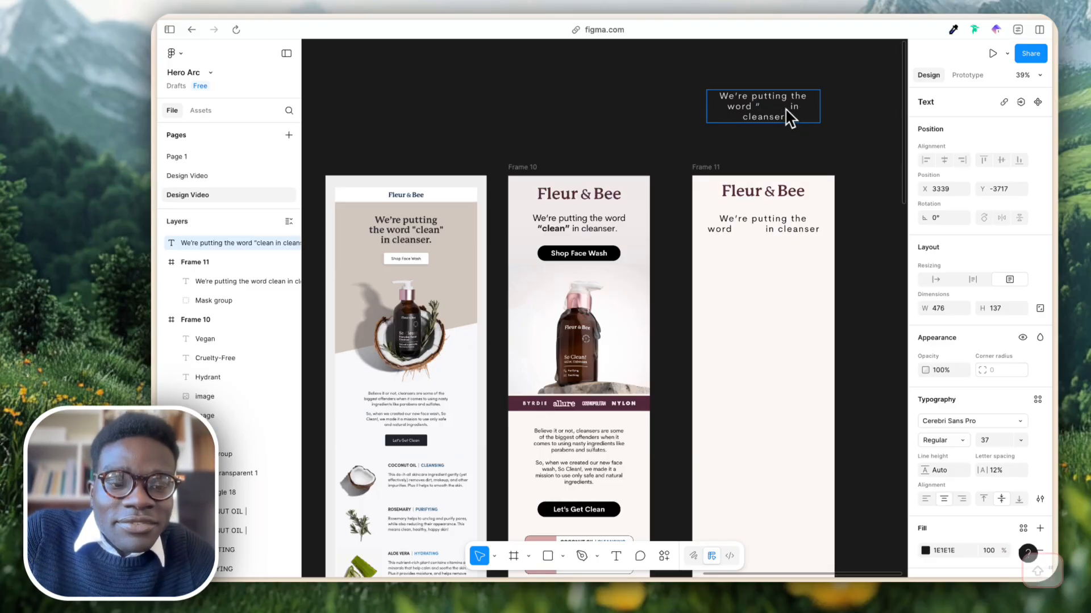
pyautogui.write('"')
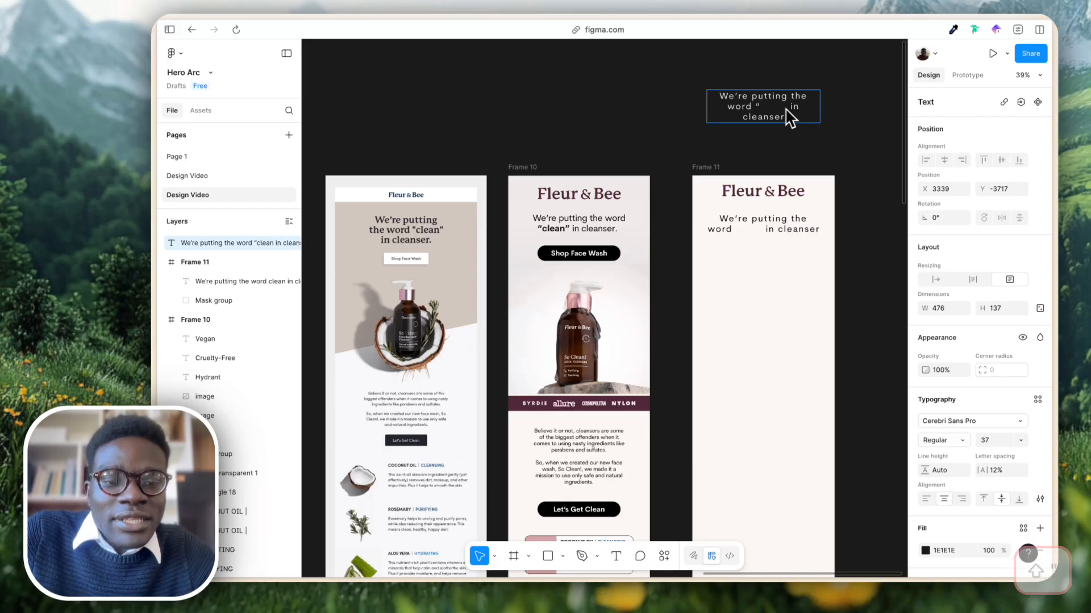
# Recolour all text of the headline copy to FCF8F5, sampled from Frame 11's background with the eyedropper.
pyautogui.press('super+a')
pyautogui.hotkey('ctrl', 'c')
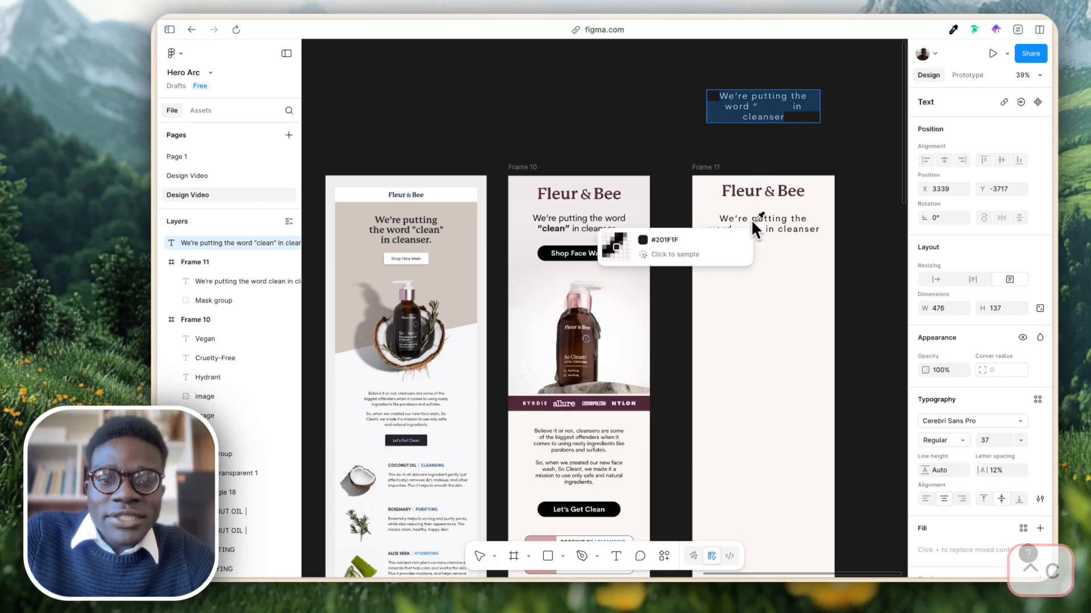
pyautogui.click(757, 215)
# Widen the headline copy's text box above Frame 11 to 534.
pyautogui.click(754, 107)
pyautogui.hotkey('shift', 'Right')
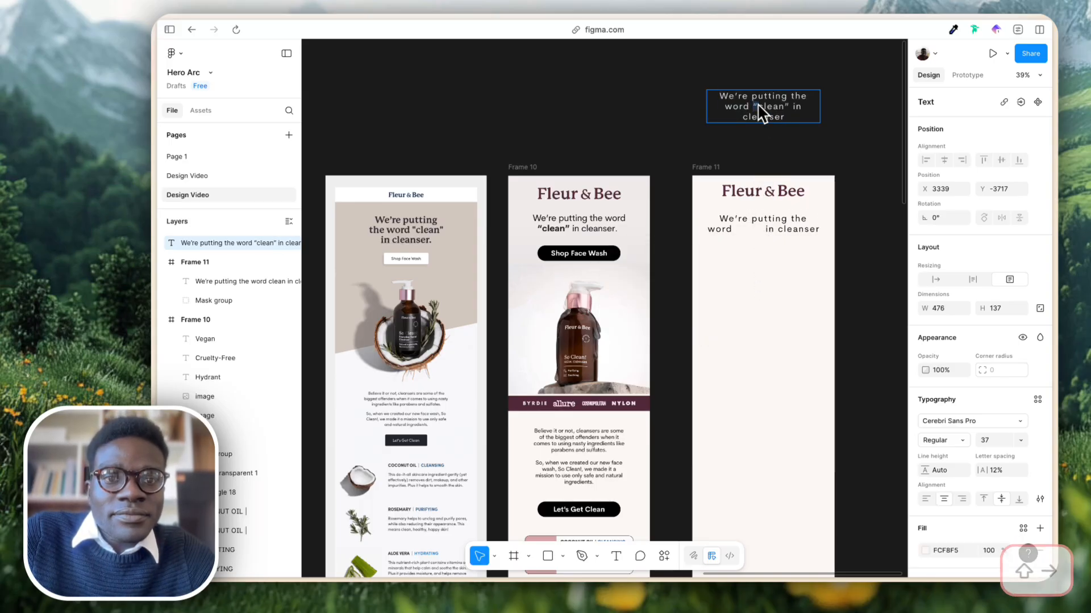
pyautogui.hotkey('shift', 'Right')
pyautogui.hotkey('shift', 'Right')
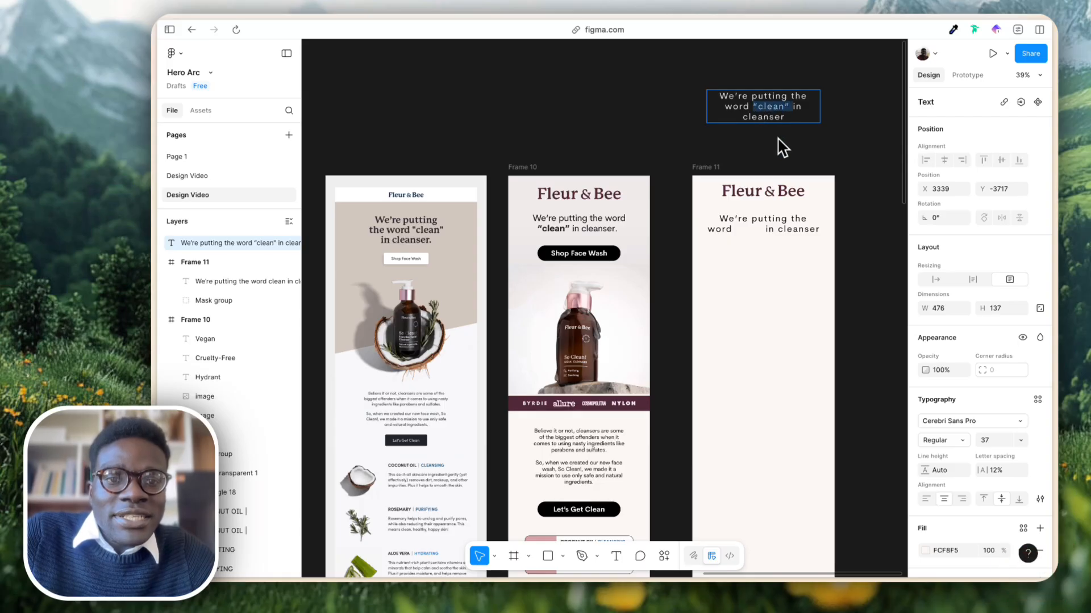
pyautogui.press('Left')
pyautogui.press('Escape')
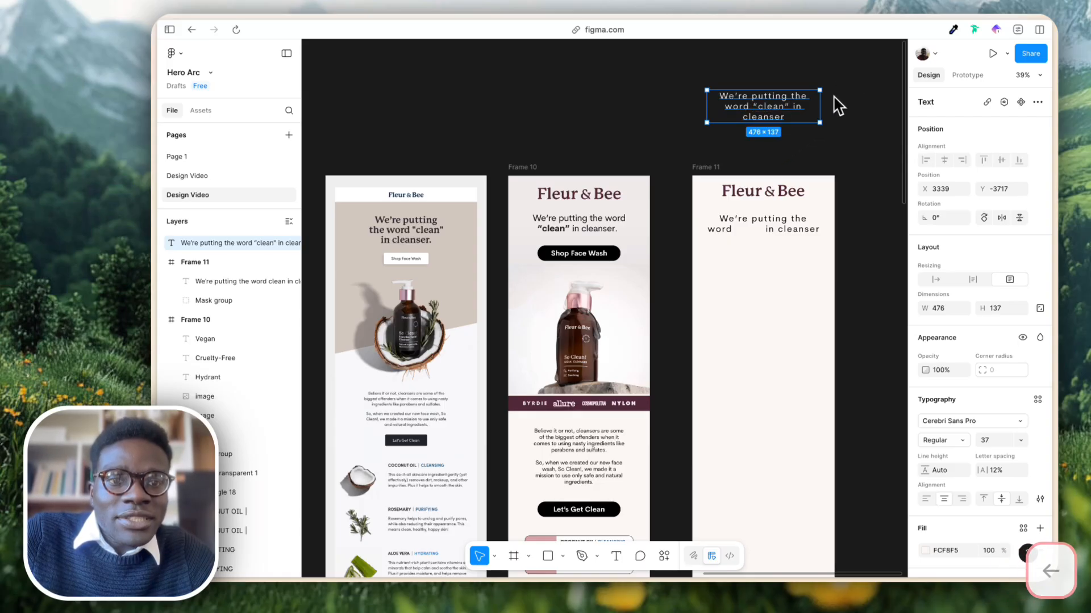
pyautogui.moveTo(819, 105); pyautogui.dragTo(827, 104)
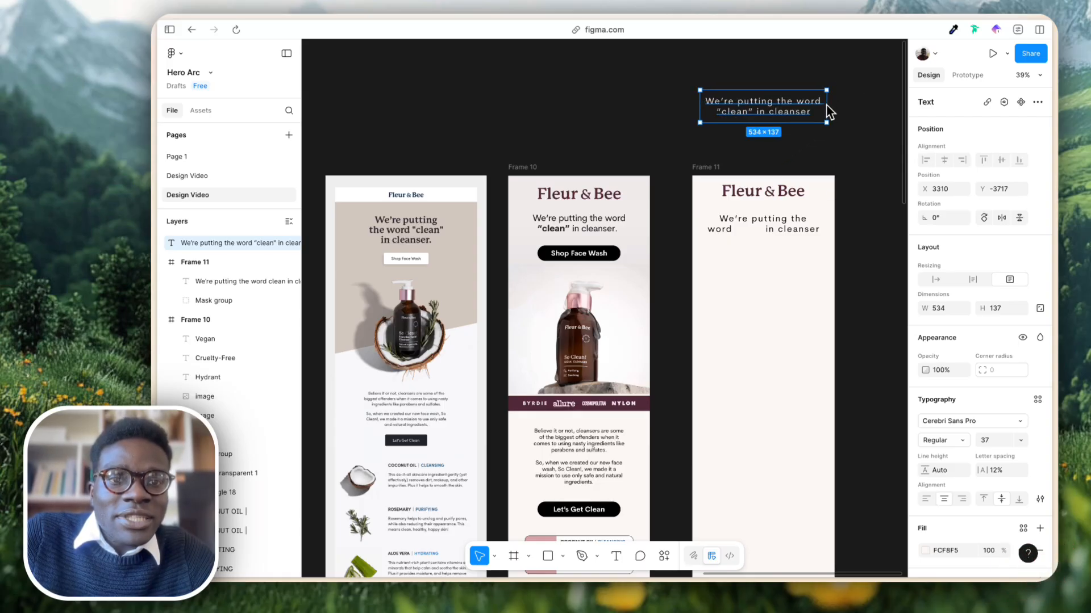
pyautogui.click(821, 148)
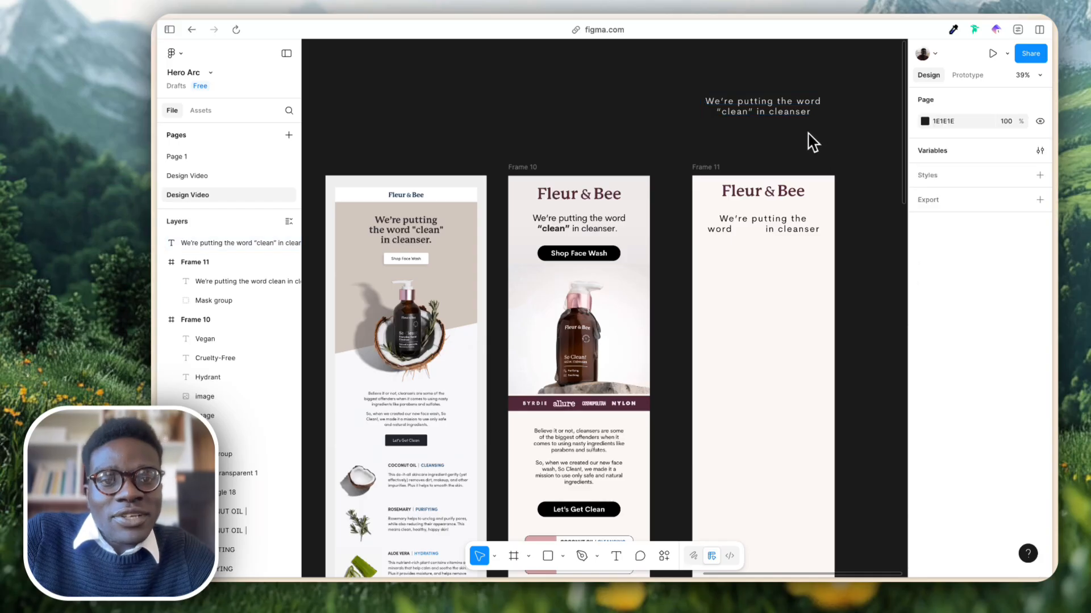
# Delete everything in the headline copy above Frame 11 except the quoted word "clean".
pyautogui.click(776, 113)
pyautogui.doubleClick(744, 118)
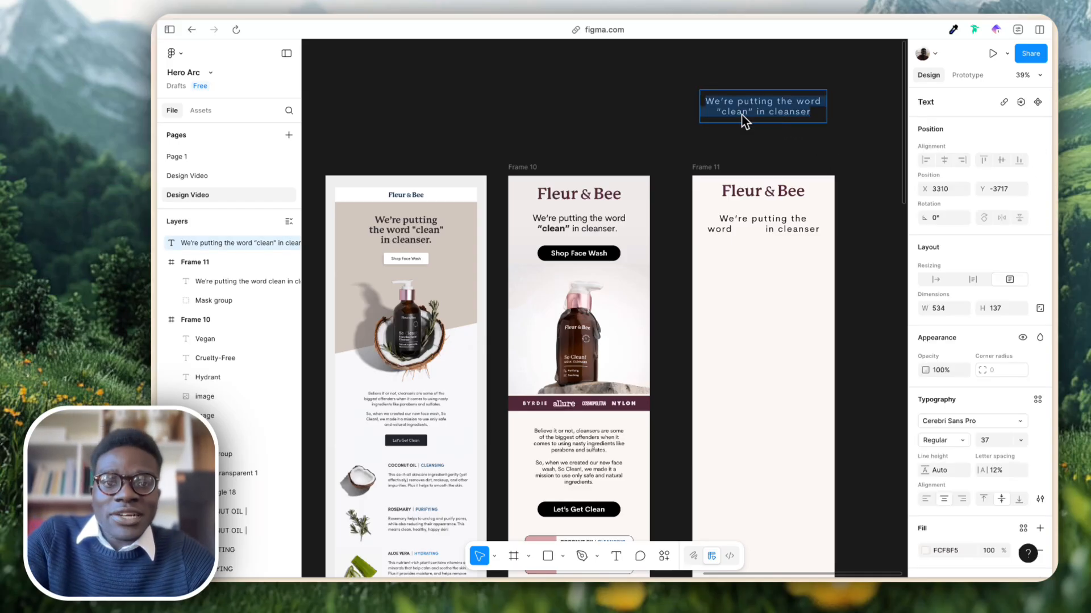
pyautogui.click(742, 116)
pyautogui.press('Right')
pyautogui.press('Right')
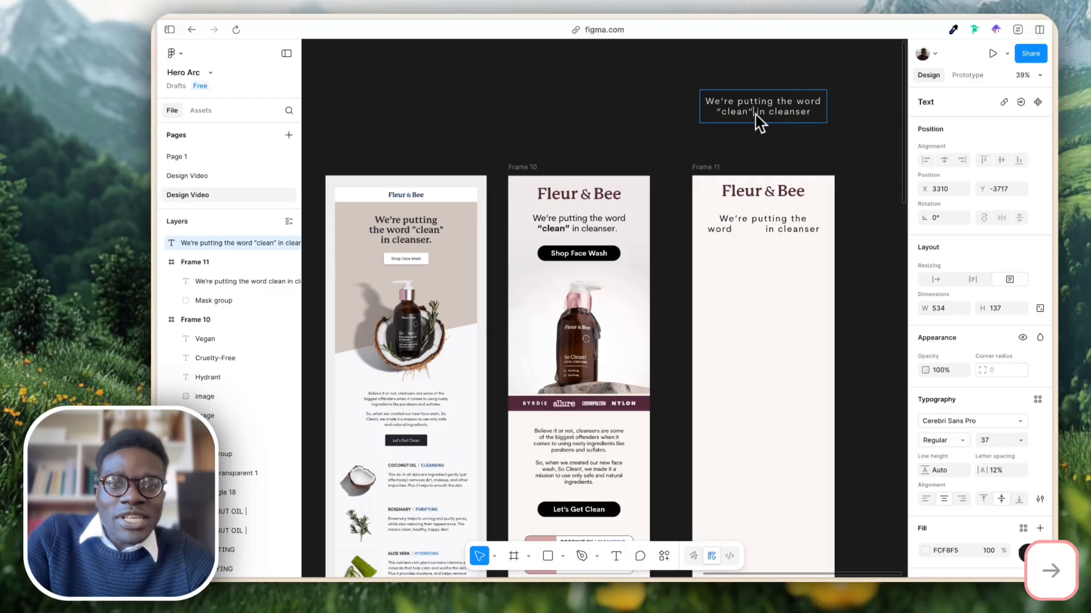
pyautogui.press('super+shift+Left')
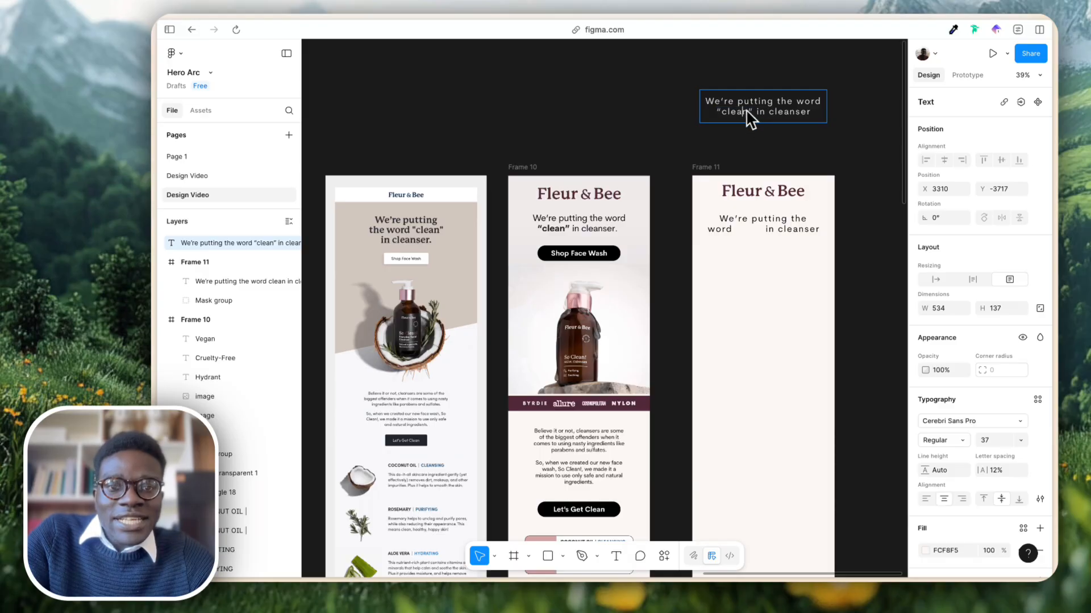
pyautogui.press('Right')
pyautogui.press('Right')
pyautogui.press('shift+super+Right')
pyautogui.press('BackSpace')
pyautogui.press('super+Left')
pyautogui.press('shift+super+Up')
pyautogui.press('BackSpace')
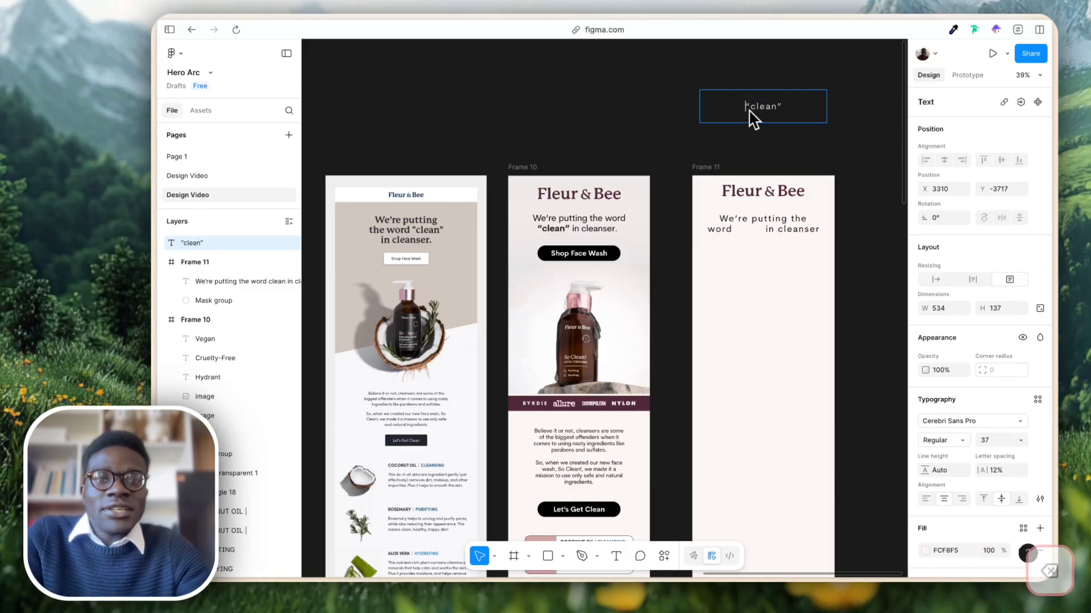
pyautogui.press('Escape')
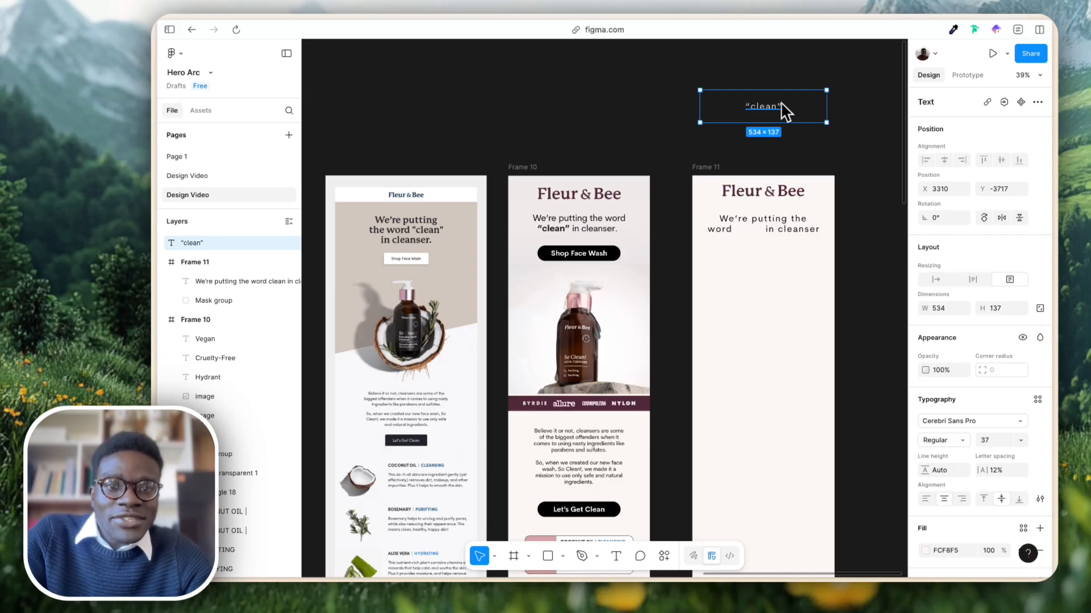
# Place the "clean" text in the gap of the Frame 11 headline, in a 352 × 66 box, with font size 20.
pyautogui.moveTo(827, 91); pyautogui.dragTo(741, 230)
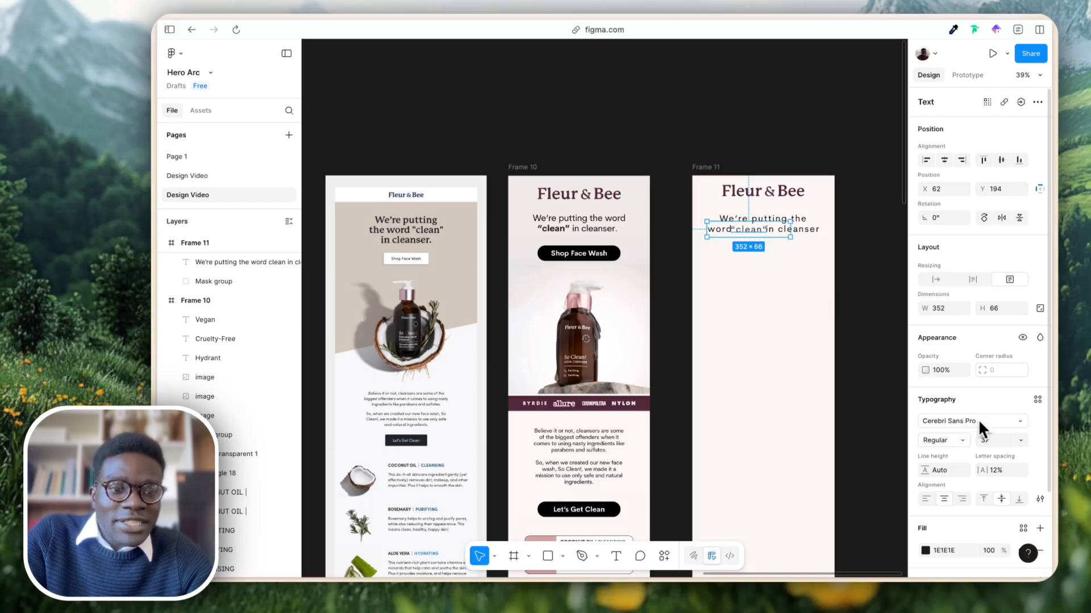
pyautogui.write('20')
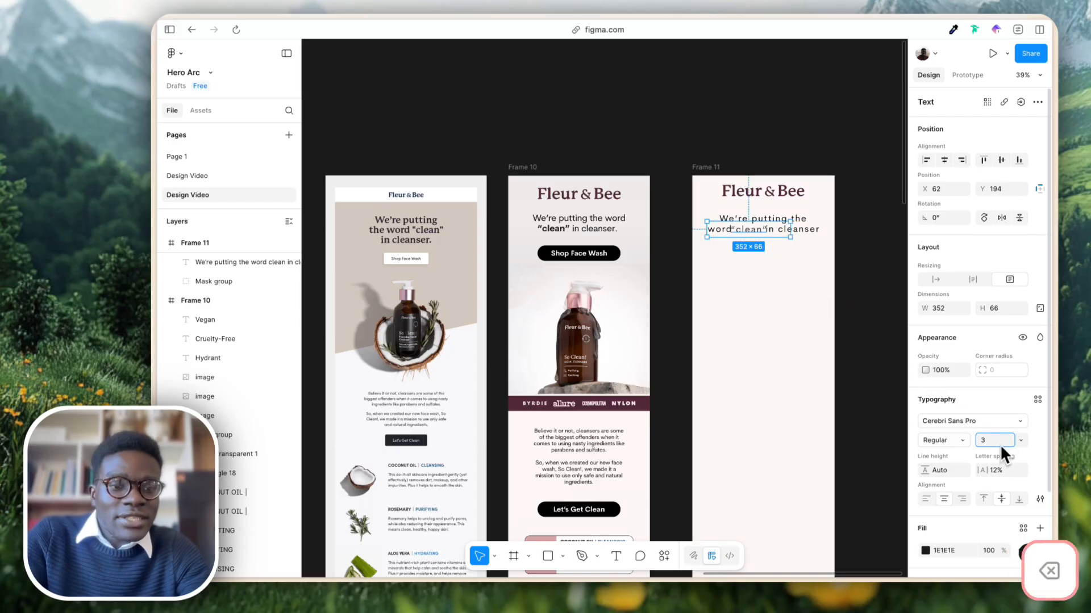
pyautogui.press('Return')
# Set the separate "clean" text to Cerebri Sans Bold at size 30 with 50% opacity.
pyautogui.press('super+b')
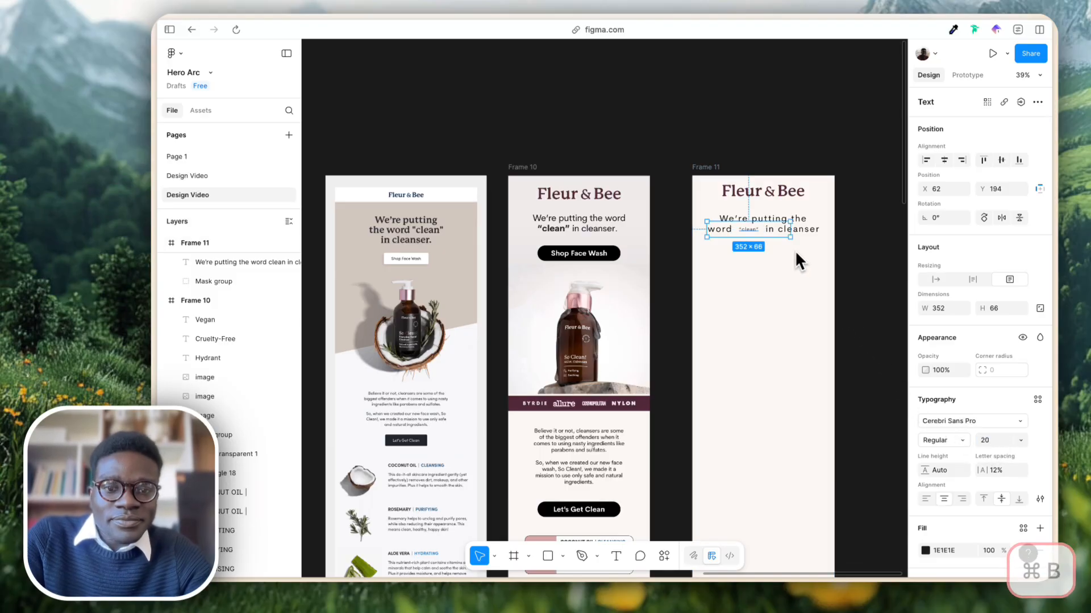
pyautogui.click(960, 441)
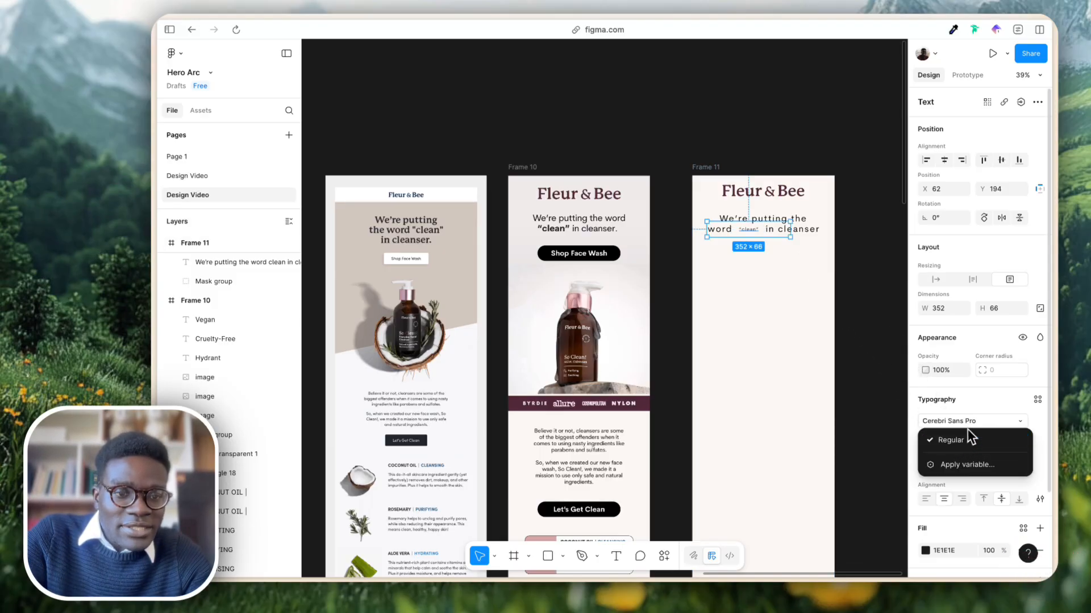
pyautogui.click(969, 420)
pyautogui.click(846, 424)
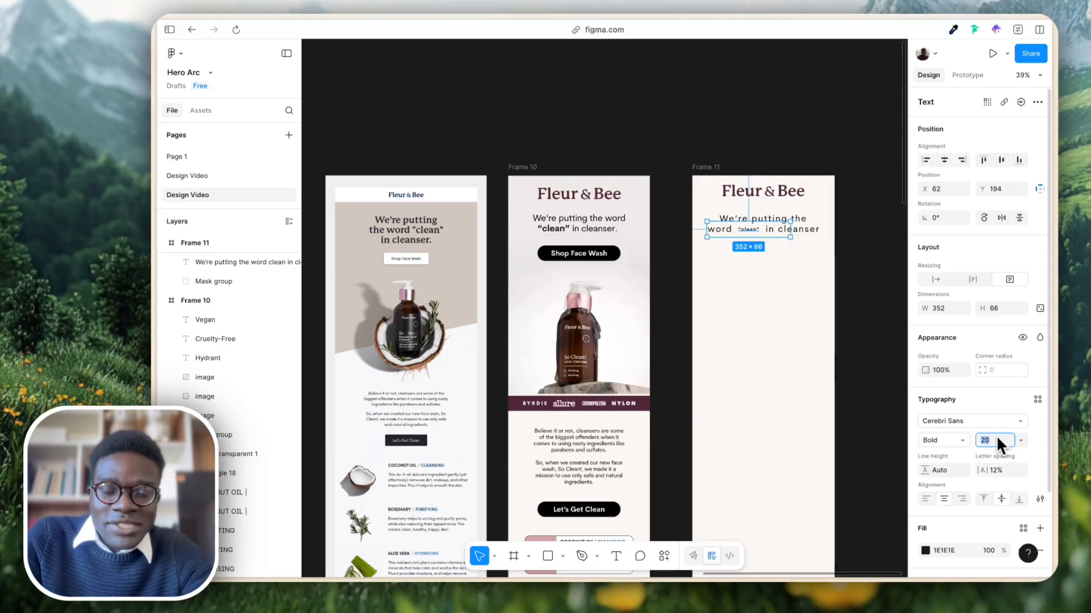
pyautogui.write('30')
pyautogui.press('Return')
pyautogui.press('5')
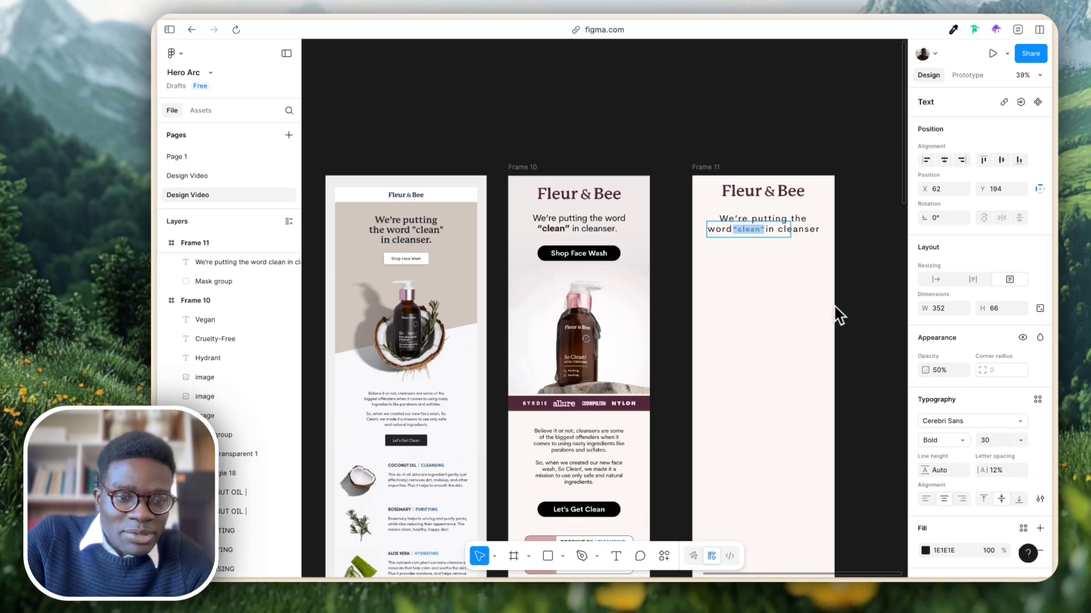
# Delete the headline and the separate "clean" text from Frame 11, keeping only the logo.
pyautogui.click(776, 250)
pyautogui.click(758, 258)
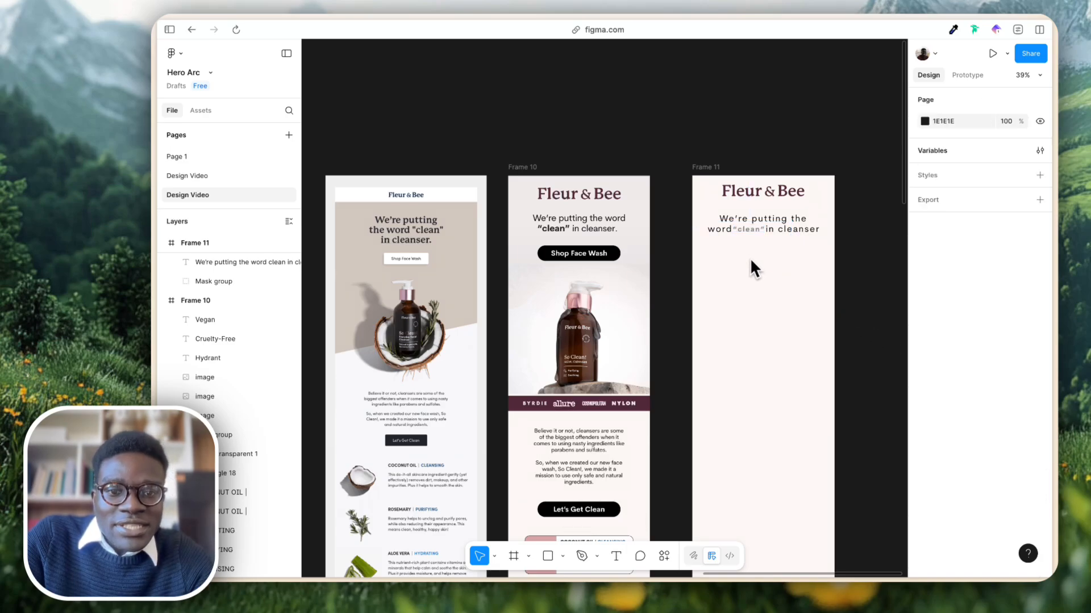
pyautogui.click(749, 229)
pyautogui.hotkey('ctrl', 'v')
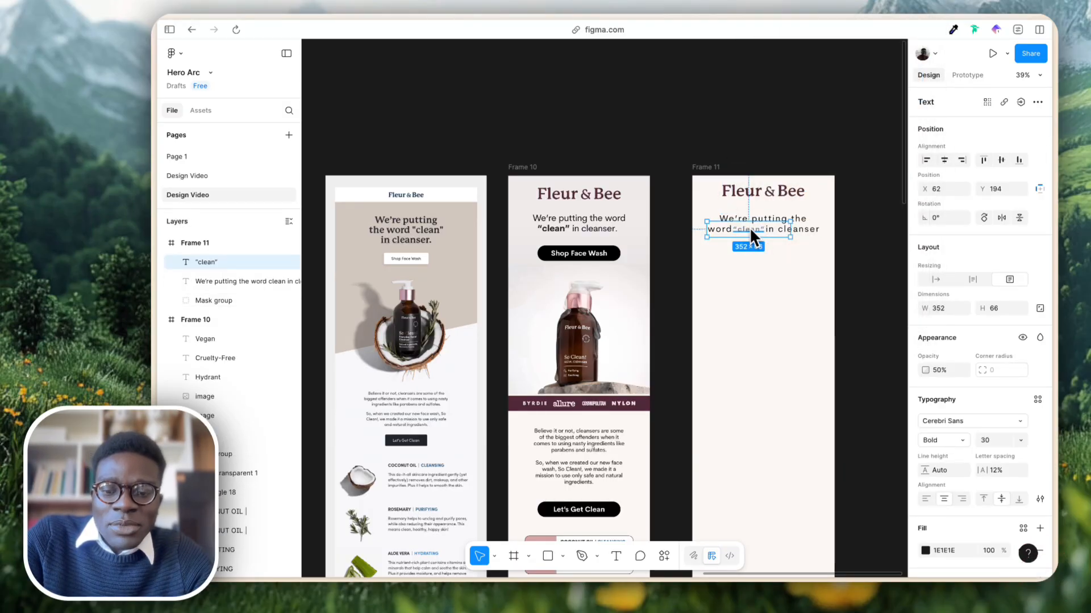
pyautogui.moveTo(599, 238); pyautogui.dragTo(790, 238)
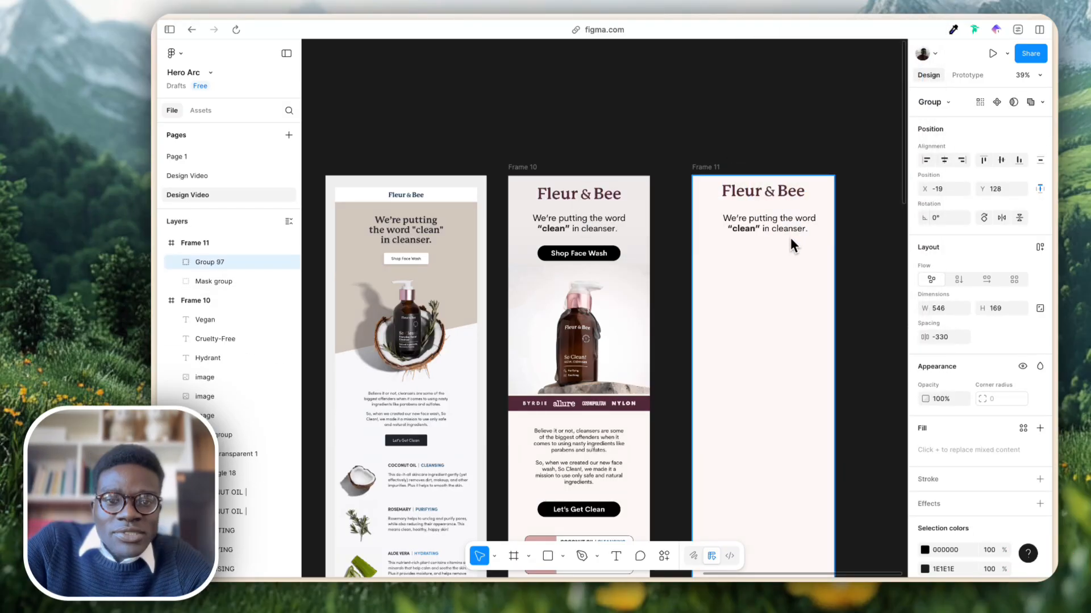
pyautogui.press('super+z')
pyautogui.hotkey('alt', 'h')
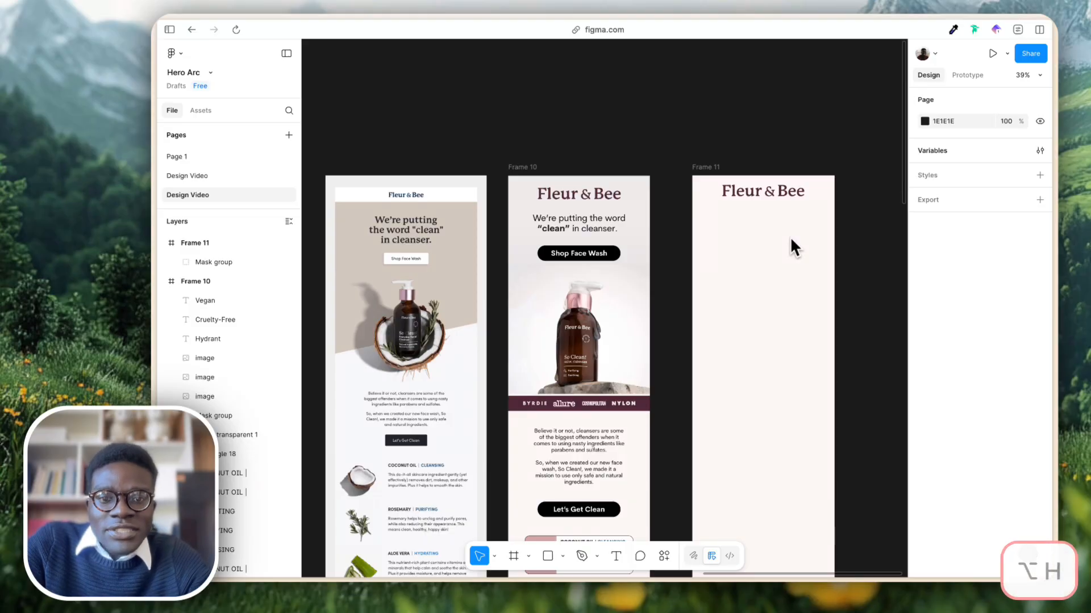
# Duplicate the headline group from Frame 10 into Frame 11 beneath the logo and nudge it to X -41, Y 120.
pyautogui.moveTo(605, 226); pyautogui.dragTo(772, 234)
pyautogui.hotkey('alt', 'h')
pyautogui.press('Left')
pyautogui.press('Left')
pyautogui.press('Up')
pyautogui.press('Up')
pyautogui.press('Up')
pyautogui.press('Up')
pyautogui.press('Up')
pyautogui.press('Up')
pyautogui.press('Up')
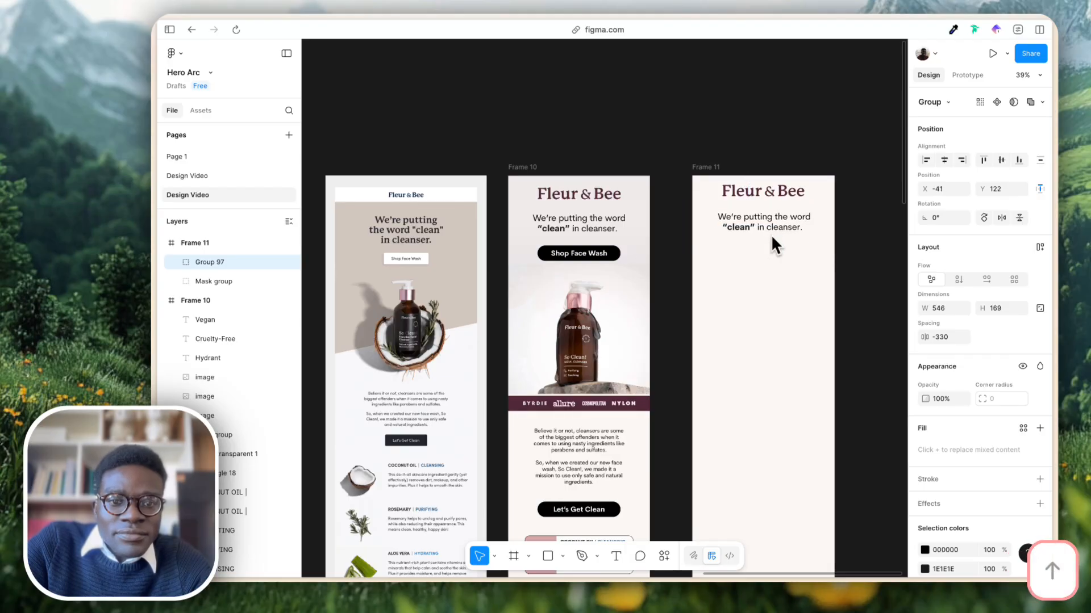
pyautogui.press('Up')
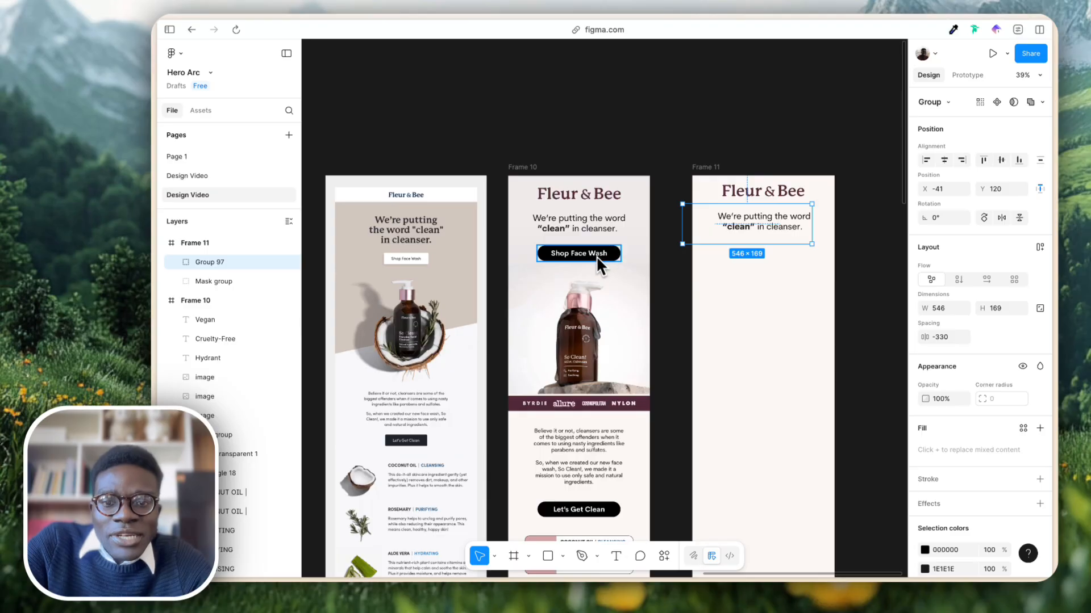
# Copy the black EDIT button from the Design Rationale frame into Frame 11 below the headline and centre it horizontally, at X 107, Y 317.
pyautogui.scroll(-5, 595, 256)
pyautogui.scroll(-12, 596, 258)
pyautogui.scroll(4, 596, 258)
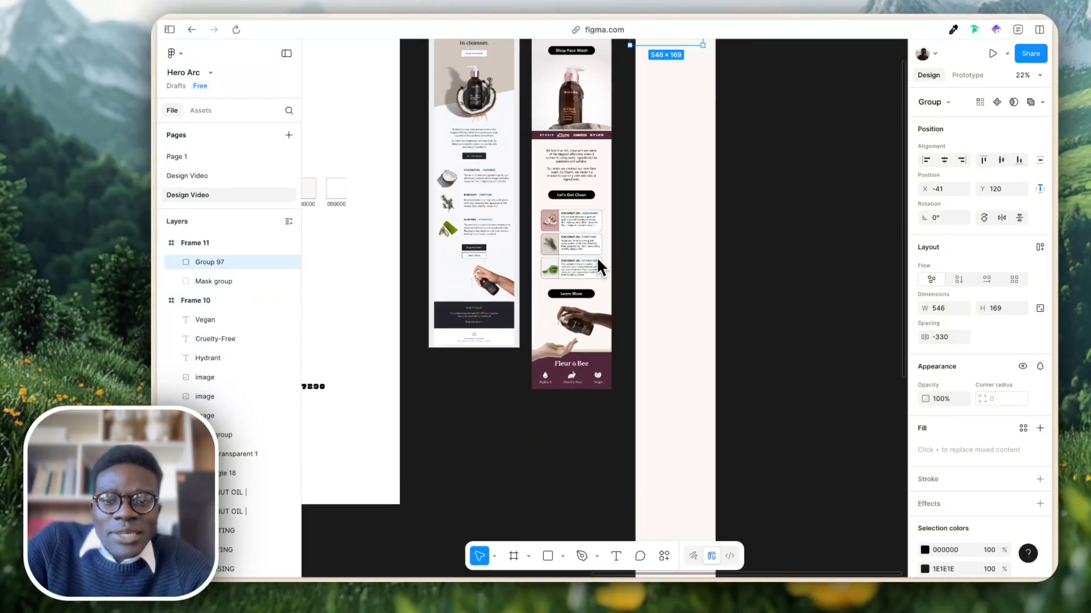
pyautogui.scroll(5, 597, 259)
pyautogui.scroll(-3, 489, 431)
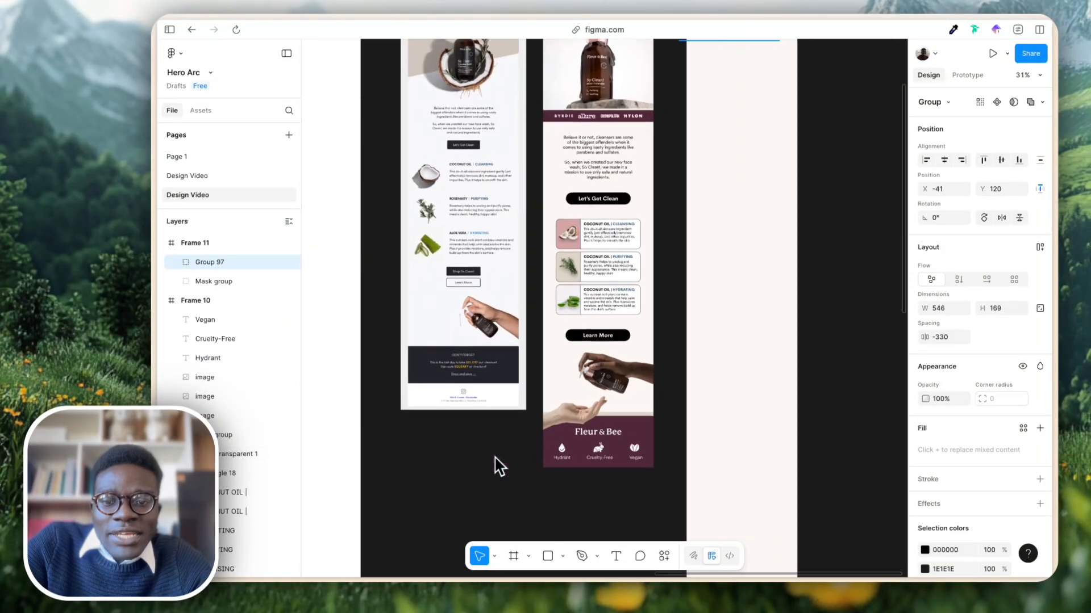
pyautogui.hscroll(-4, 495, 463)
pyautogui.scroll(-3, 495, 460)
pyautogui.hscroll(-2, 488, 483)
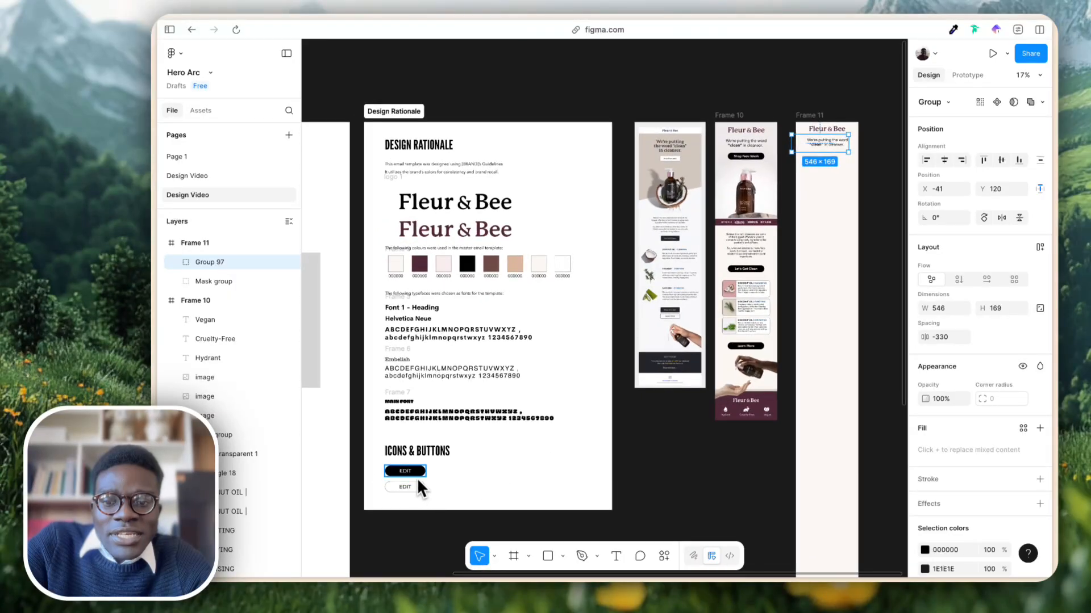
pyautogui.moveTo(418, 479); pyautogui.dragTo(836, 162)
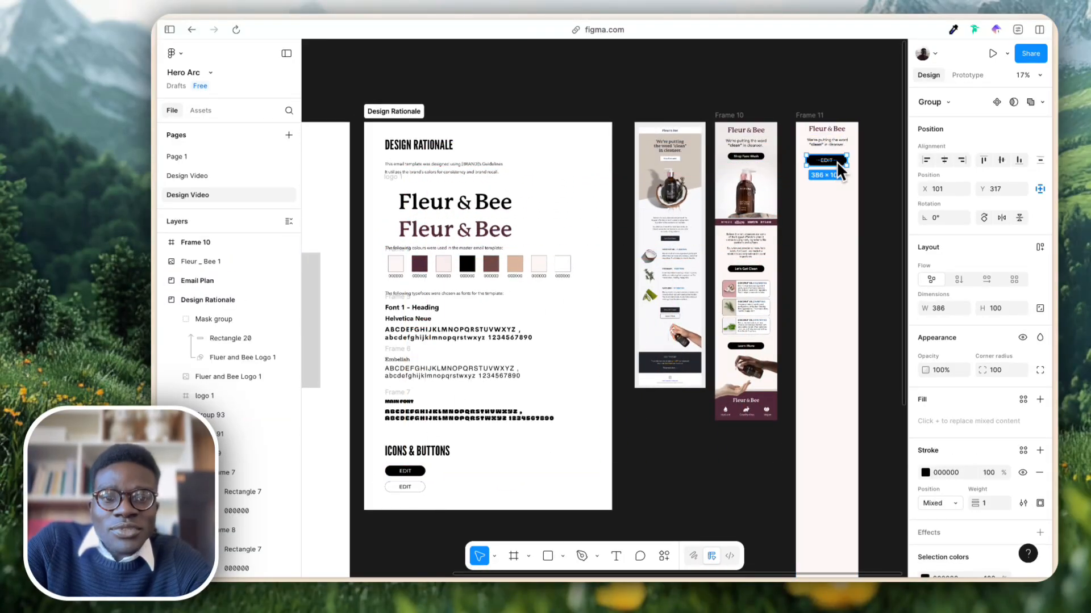
pyautogui.hotkey('alt', 'h')
pyautogui.hotkey('alt', 'v')
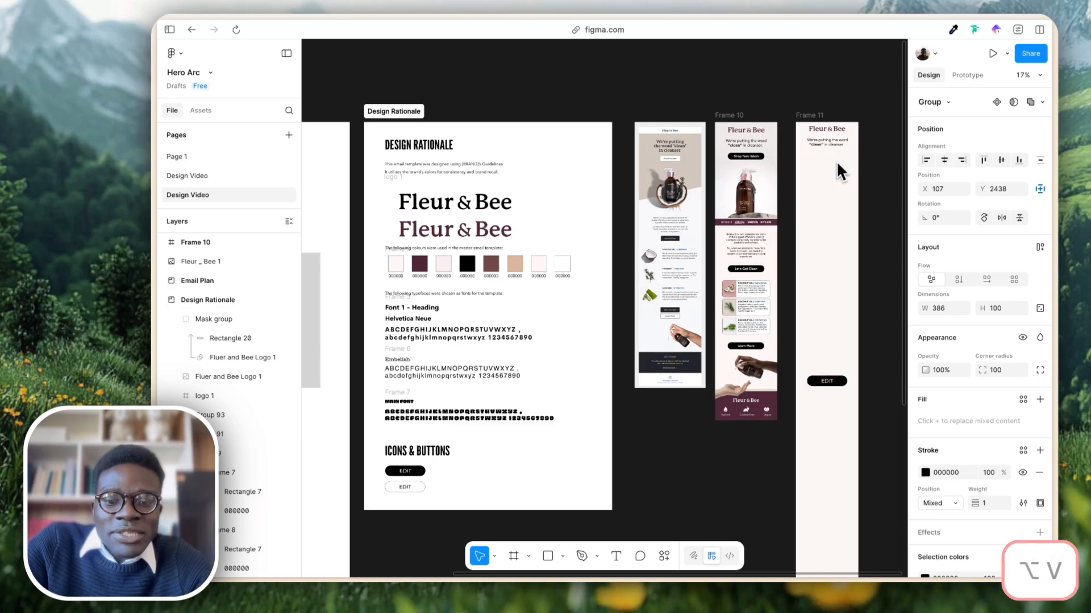
pyautogui.hotkey('ctrl', 'z')
# Resize the EDIT button in Frame 11 to 300 × 50 and centre it horizontally.
pyautogui.click(831, 88)
pyautogui.scroll(5, 835, 85)
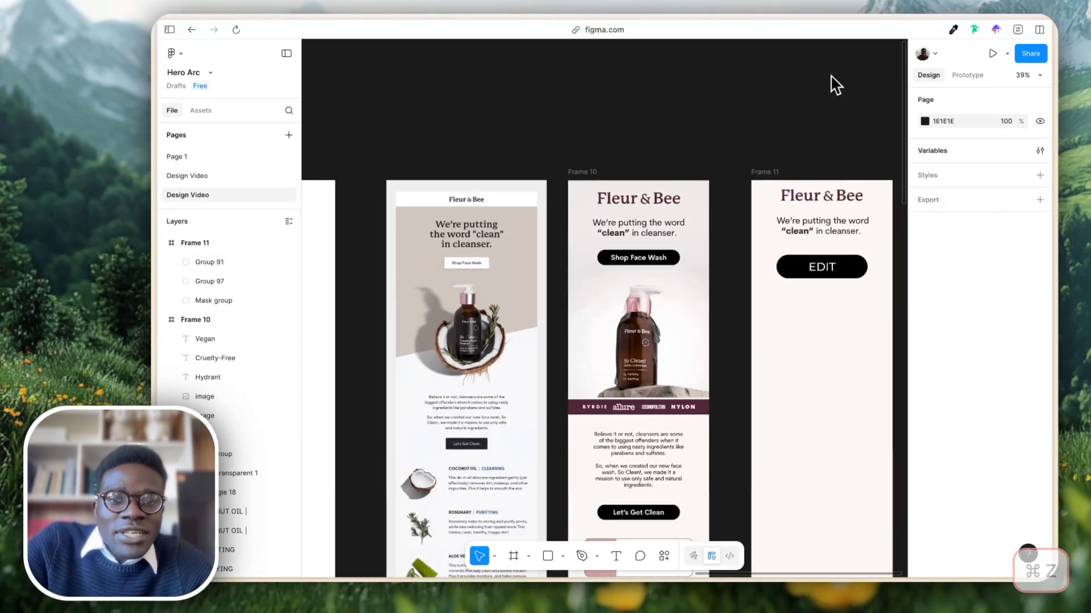
pyautogui.scroll(2, 835, 85)
pyautogui.click(877, 344)
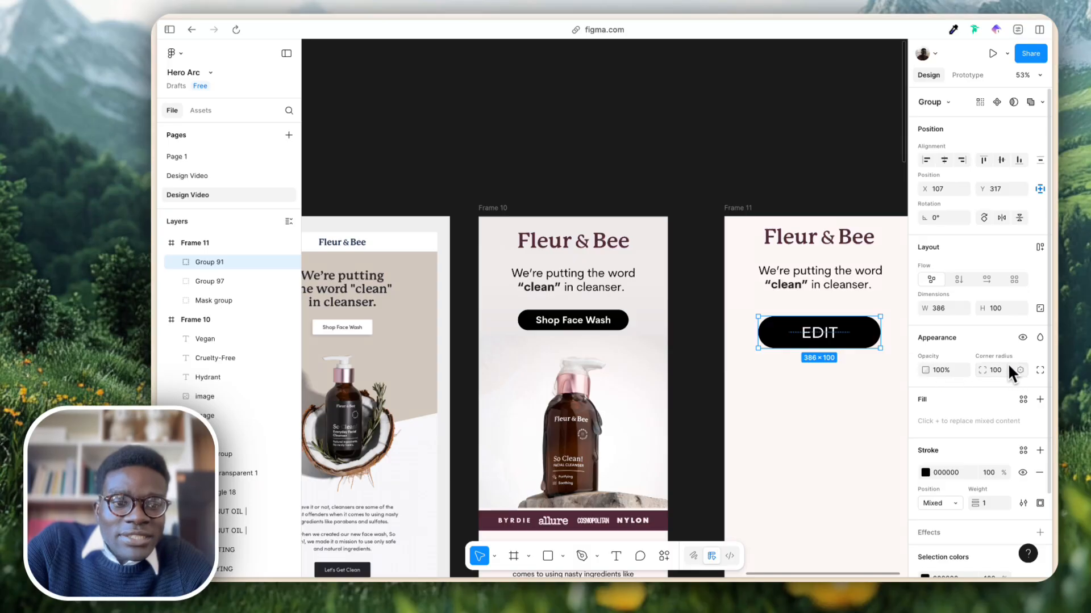
pyautogui.write('50')
pyautogui.press('Return')
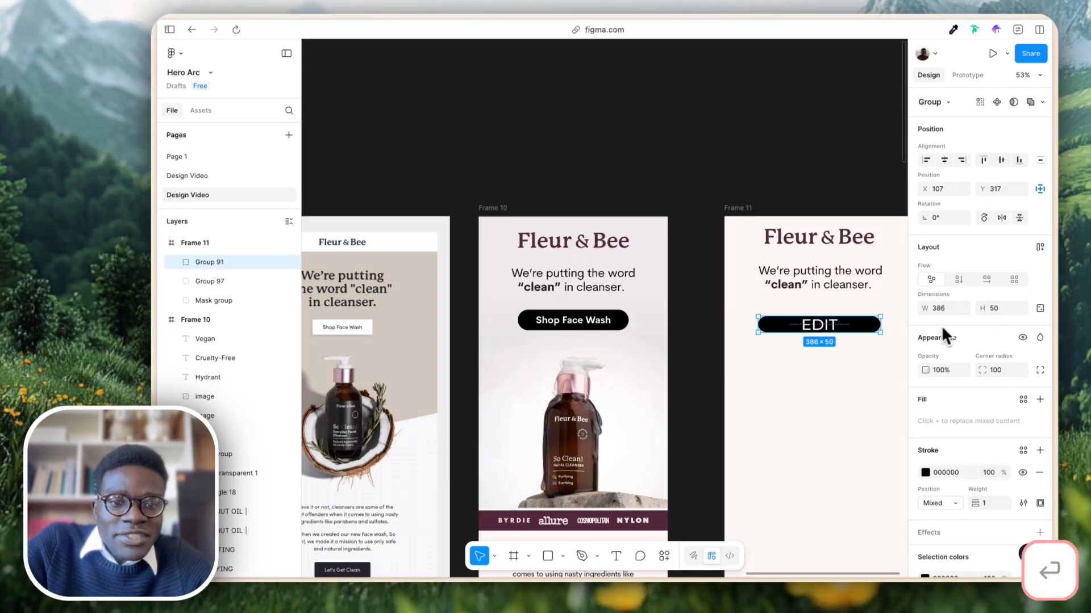
pyautogui.click(948, 308)
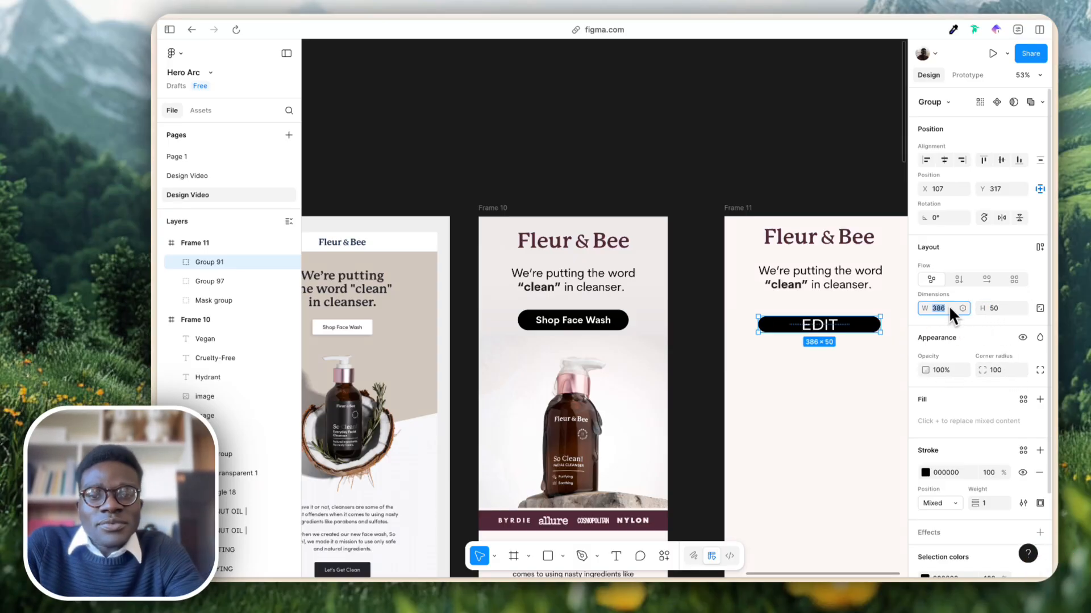
pyautogui.write('300')
pyautogui.press('Return')
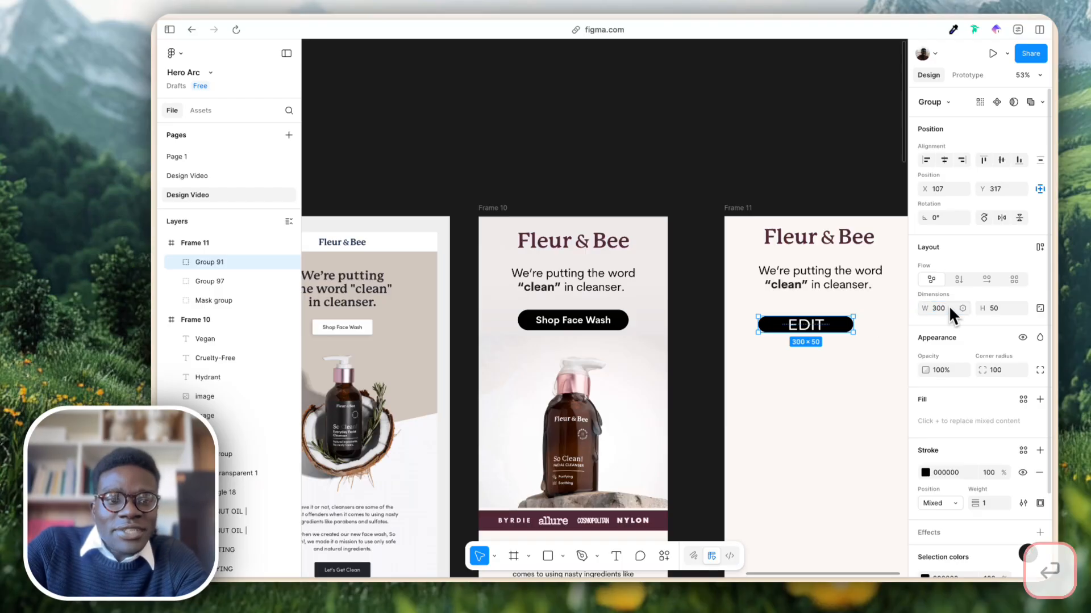
pyautogui.hotkey('alt', 'h')
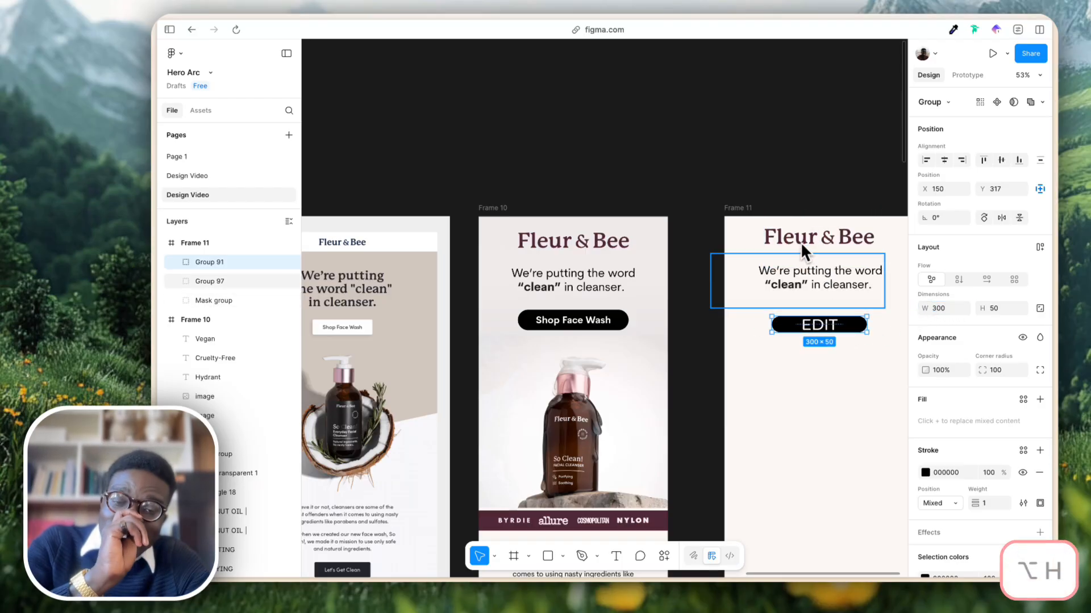
# Set the EDIT button's width to 350 and centre it horizontally in Frame 11, at X 125.
pyautogui.click(945, 309)
pyautogui.write('25')
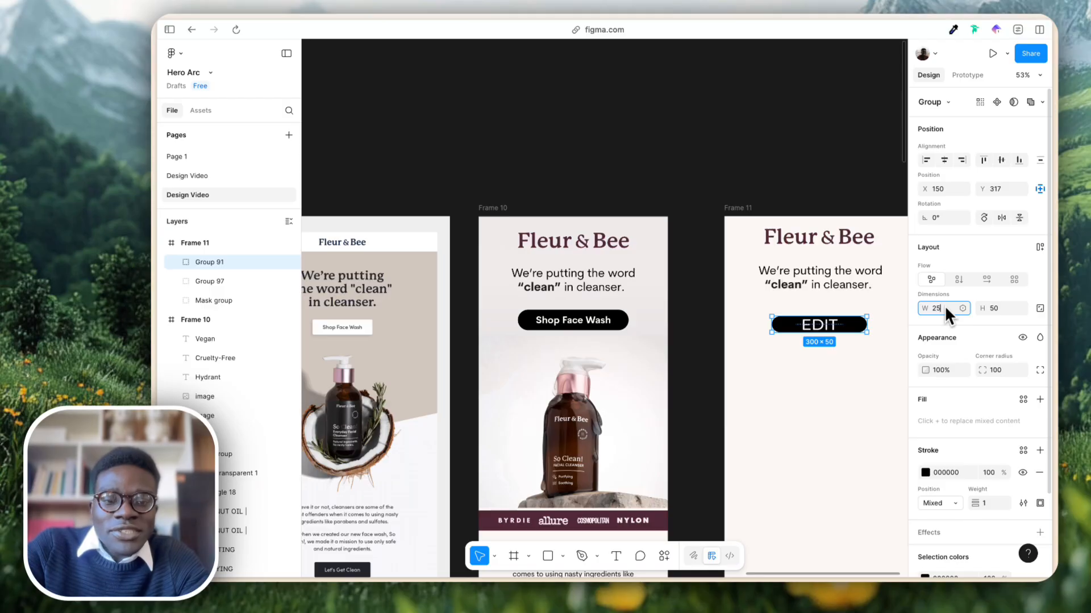
pyautogui.write('0')
pyautogui.press('Return')
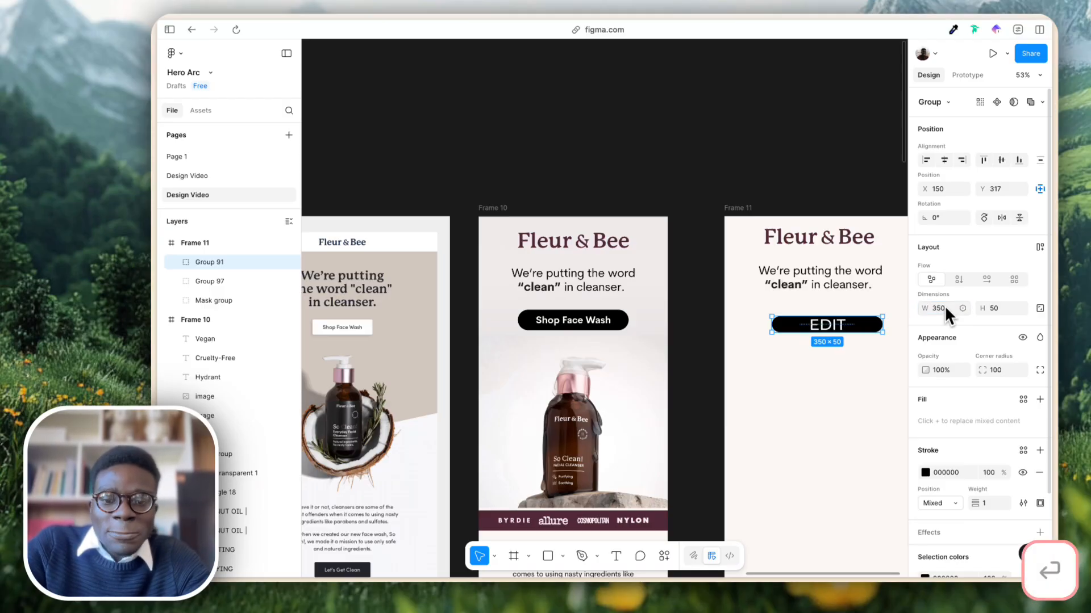
pyautogui.hotkey('alt', 'h')
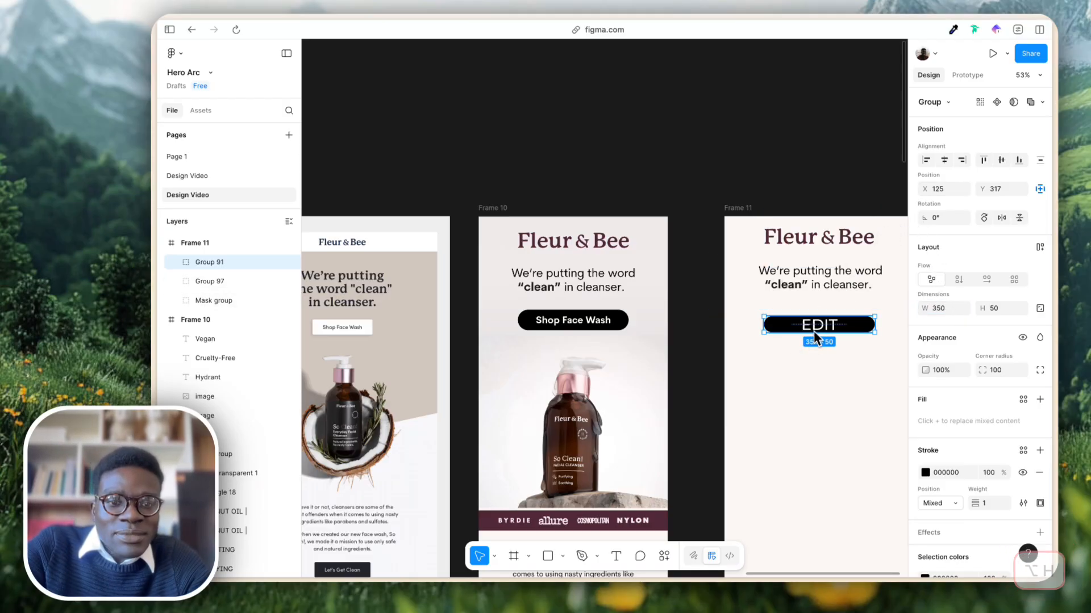
# Replace the button's EDIT label with "SHOP FACE WASH" and set its font size to 30.
pyautogui.doubleClick(814, 330)
pyautogui.doubleClick(816, 328)
pyautogui.write('SH')
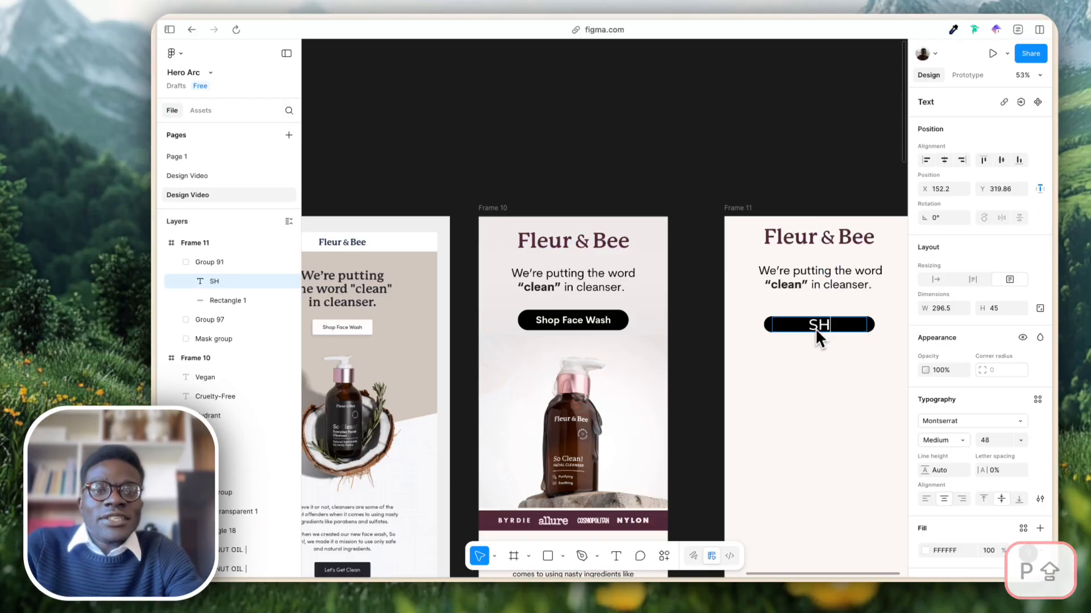
pyautogui.write('OP FACE WASH')
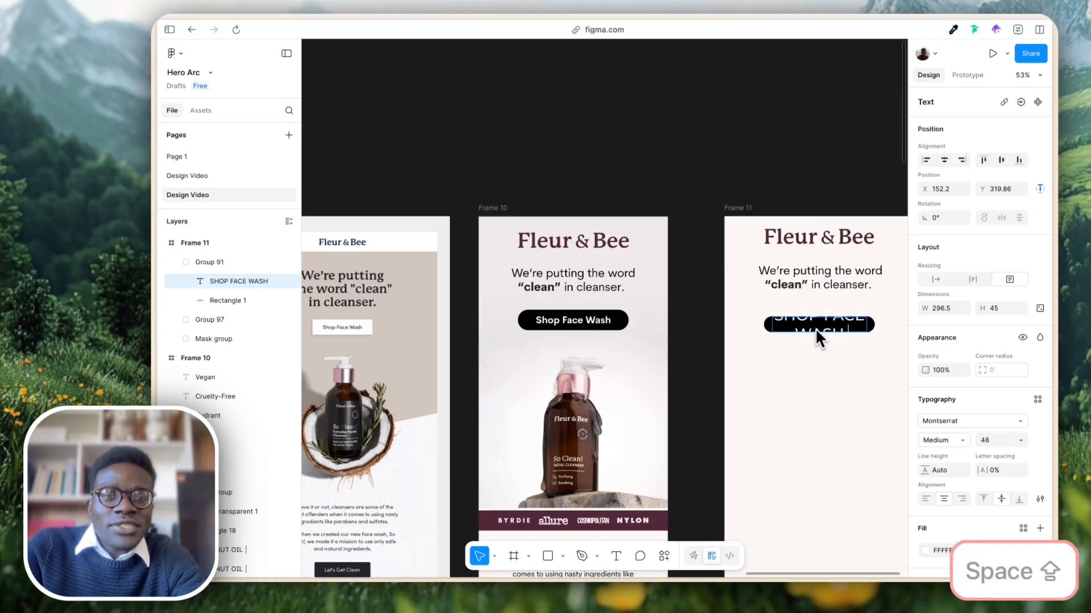
pyautogui.press('super+a')
pyautogui.press('BackSpace')
pyautogui.press('BackSpace')
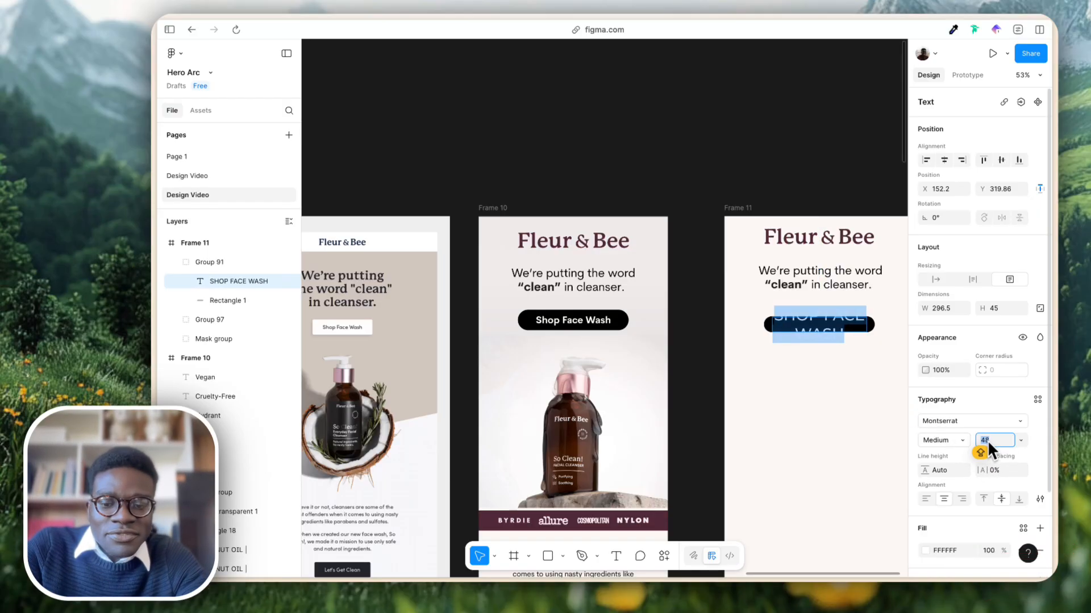
pyautogui.write('30')
pyautogui.press('Return')
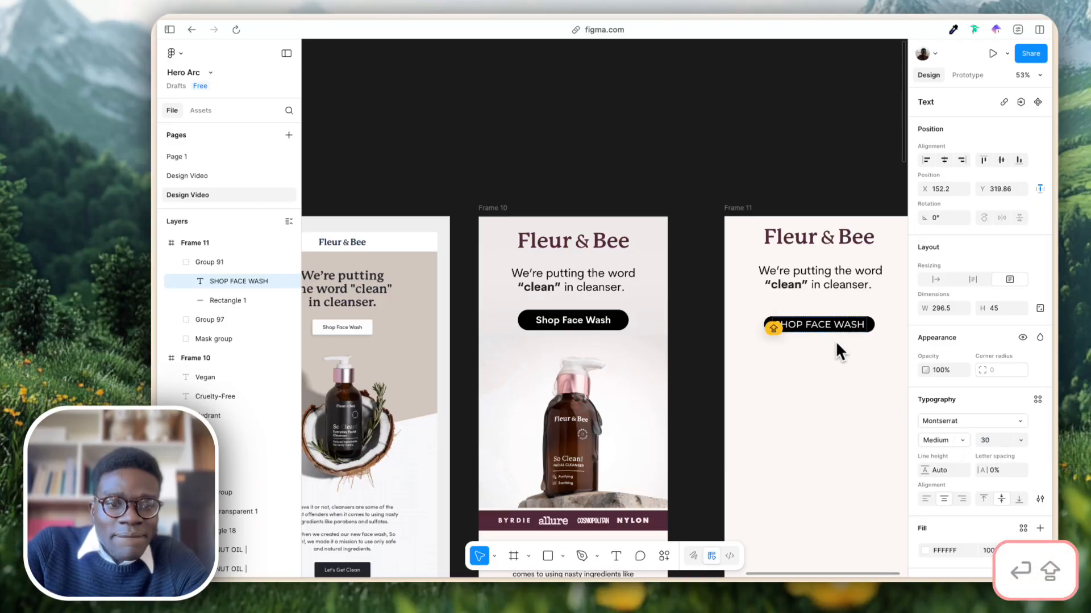
# Change the button label's font to Cerebri Sans Bold.
pyautogui.click(1000, 421)
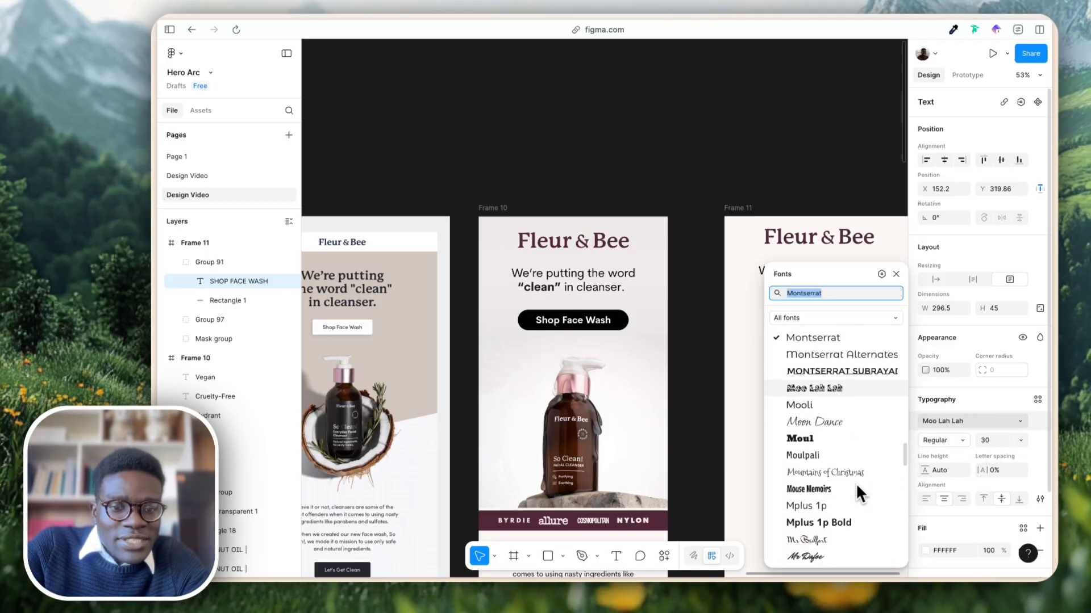
pyautogui.scroll(-2, 855, 483)
pyautogui.write('CAN')
pyautogui.press('BackSpace')
pyautogui.press('BackSpace')
pyautogui.write('ER')
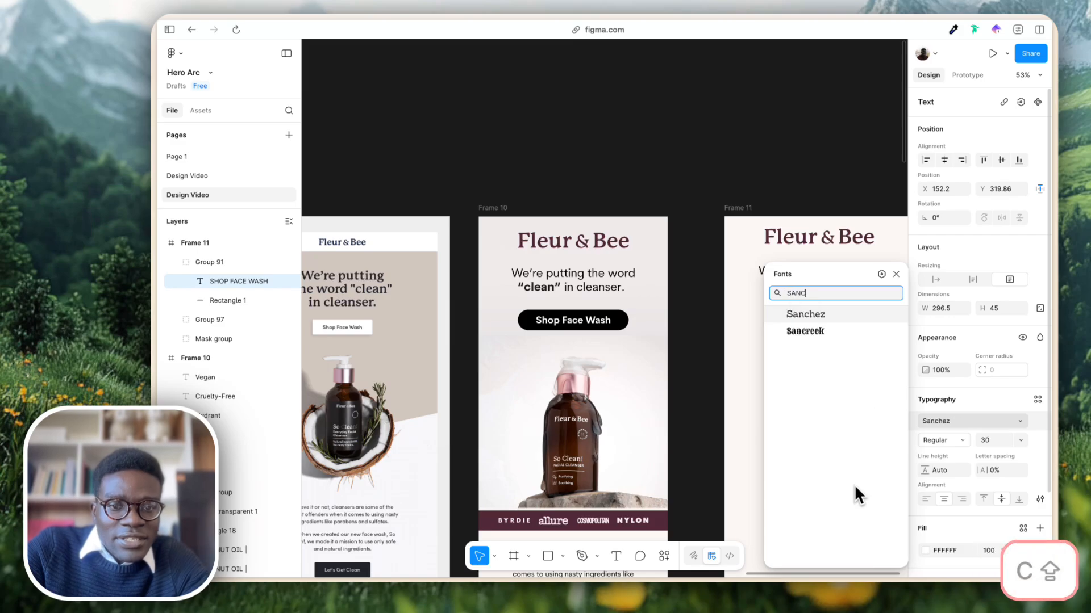
pyautogui.press('BackSpace')
pyautogui.write('R')
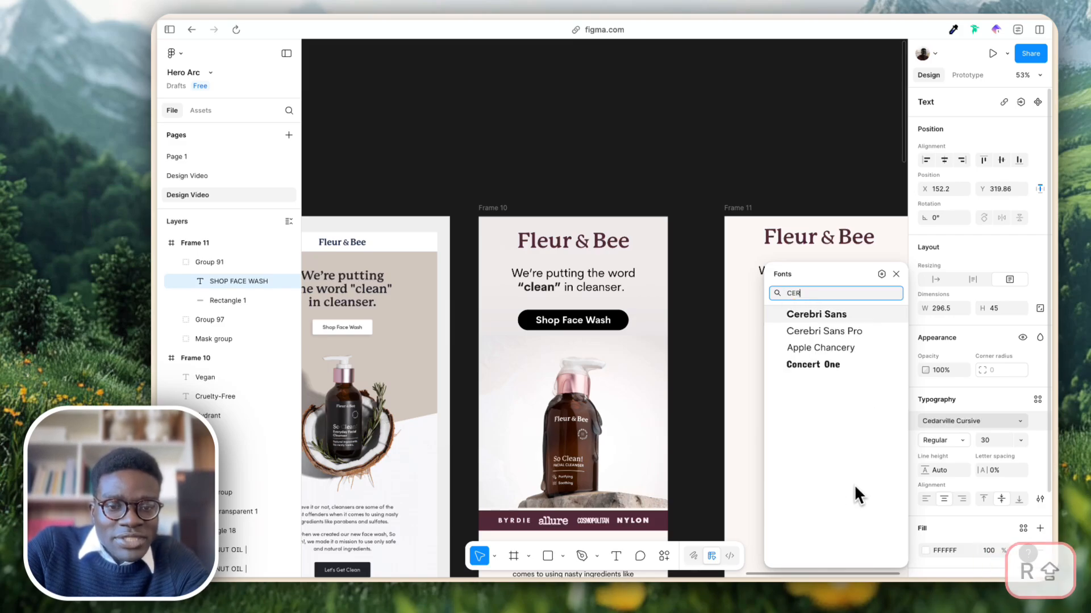
pyautogui.press('Return')
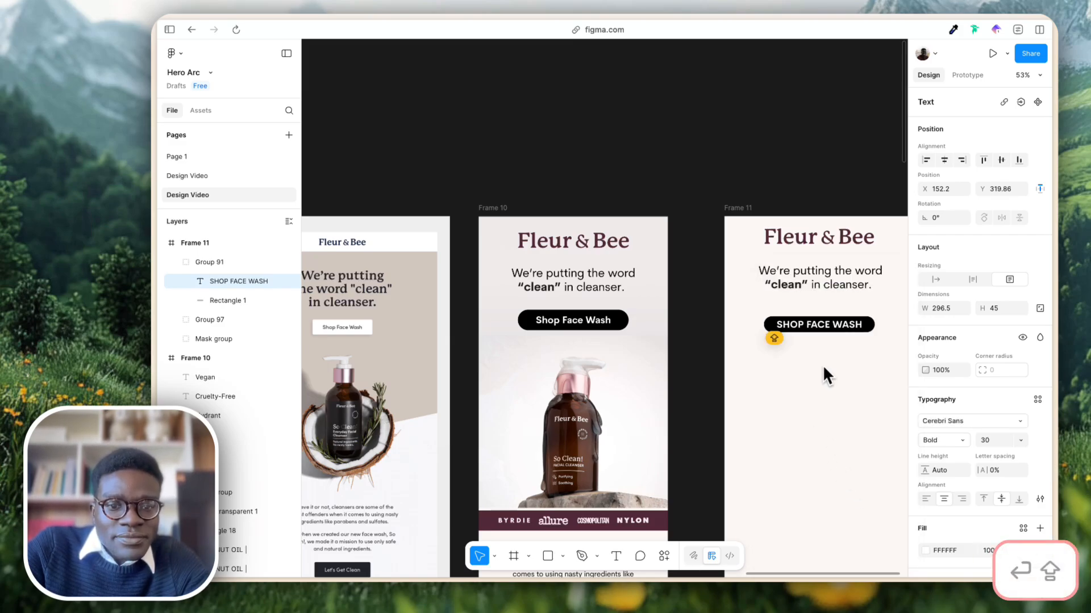
# Rewrite the button label in title case as "Shop Face Wash".
pyautogui.press('super+a')
pyautogui.write('Shop ')
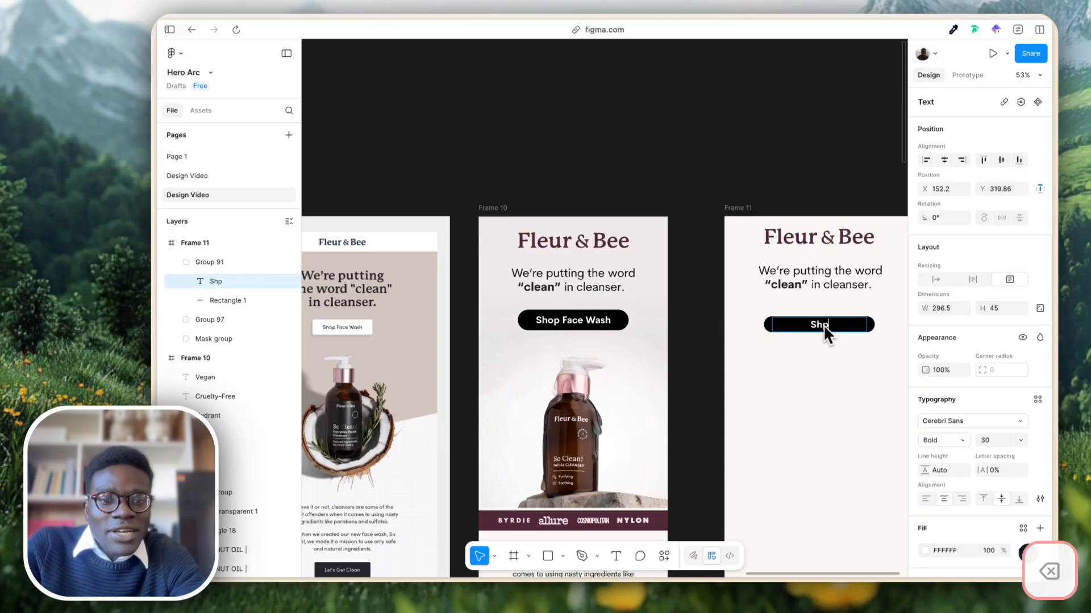
pyautogui.write('Face Wash')
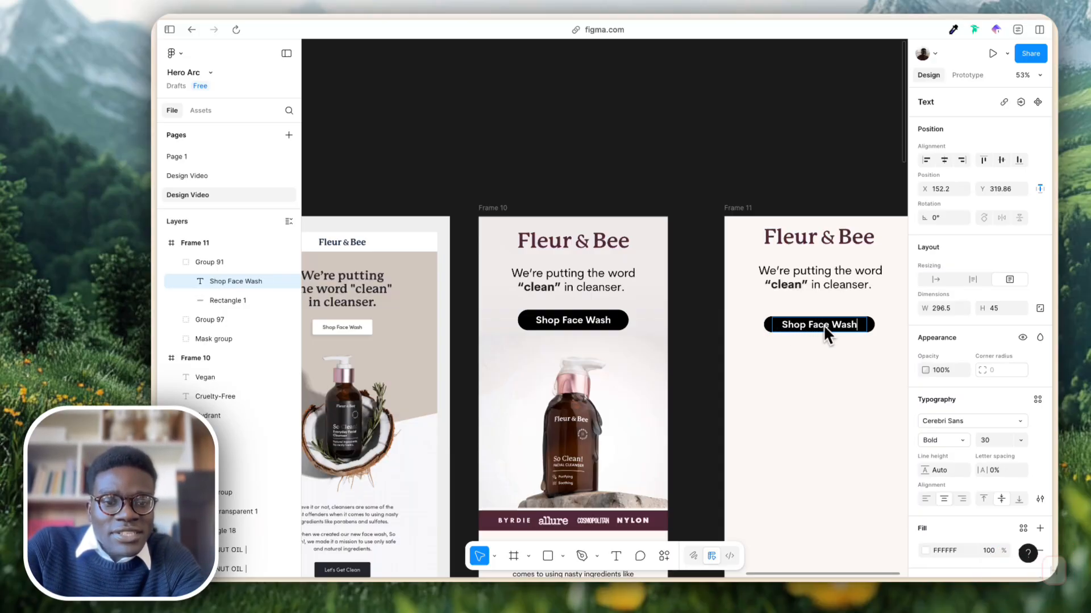
pyautogui.click(810, 349)
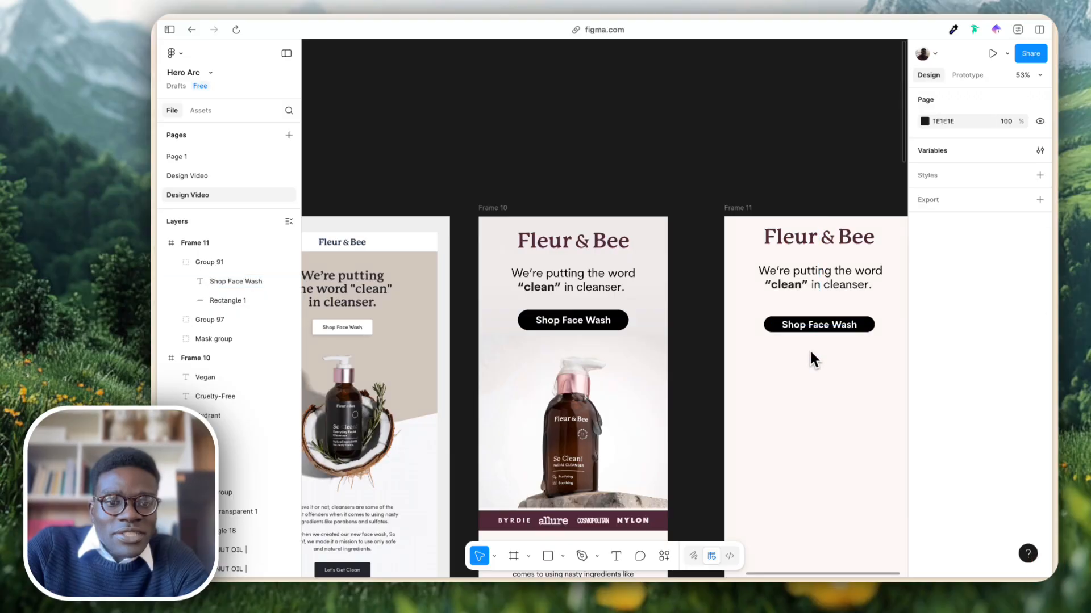
# Set the Shop Face Wash button's height to 65 and move it up closer to the headline, at X 125, Y 289.
pyautogui.click(829, 335)
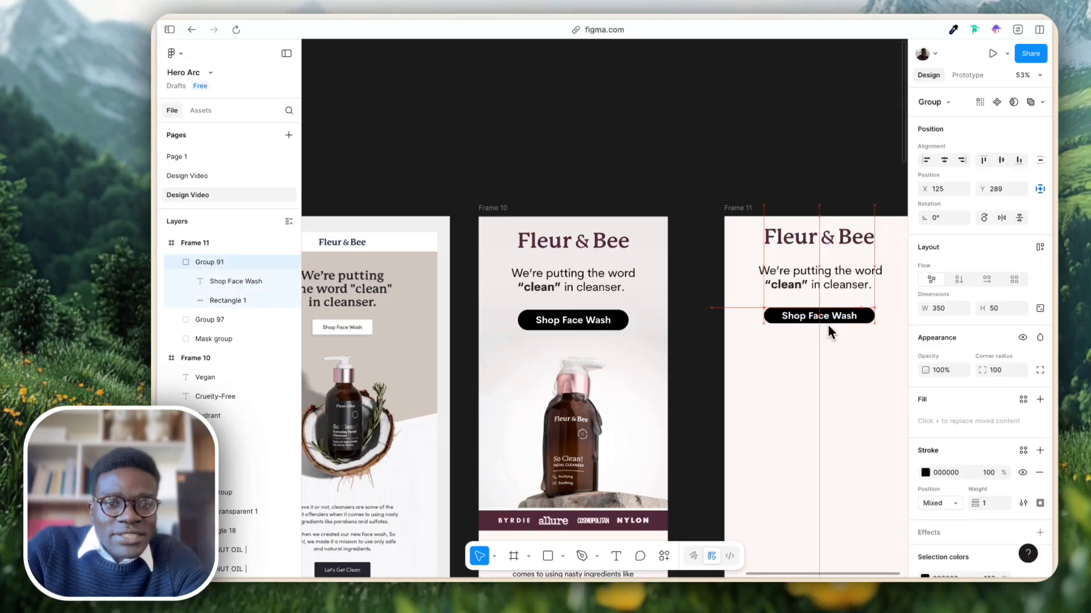
pyautogui.moveTo(829, 327); pyautogui.dragTo(828, 333)
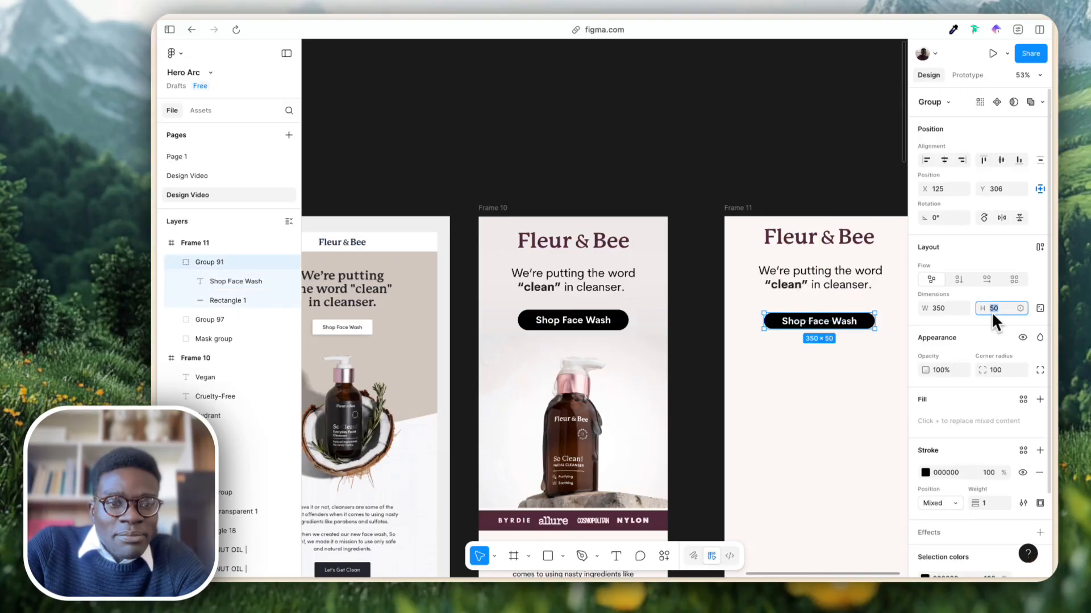
pyautogui.write('100')
pyautogui.press('Return')
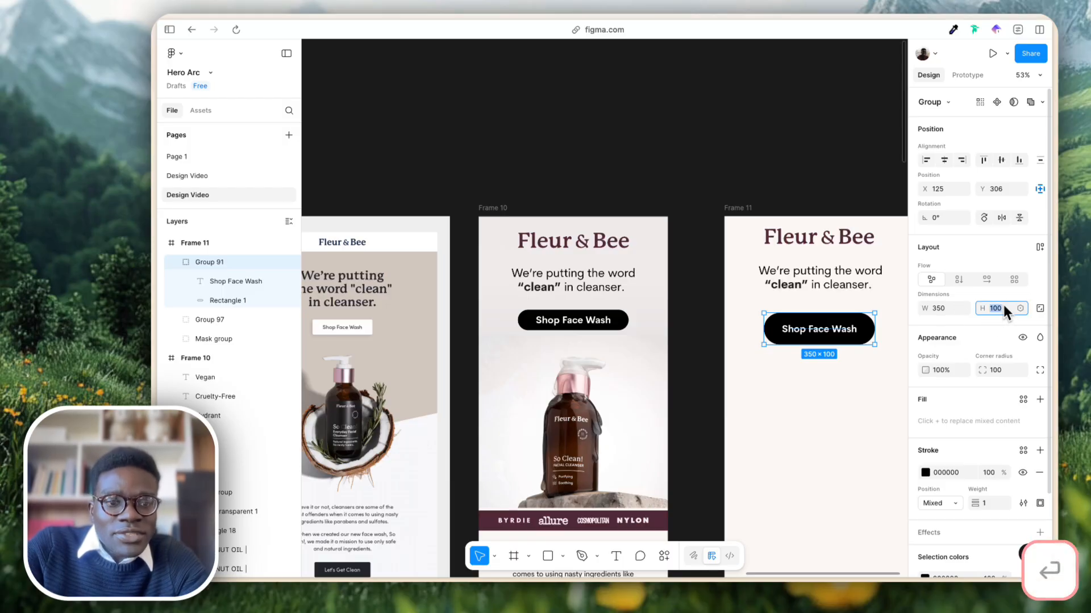
pyautogui.write('75')
pyautogui.press('Return')
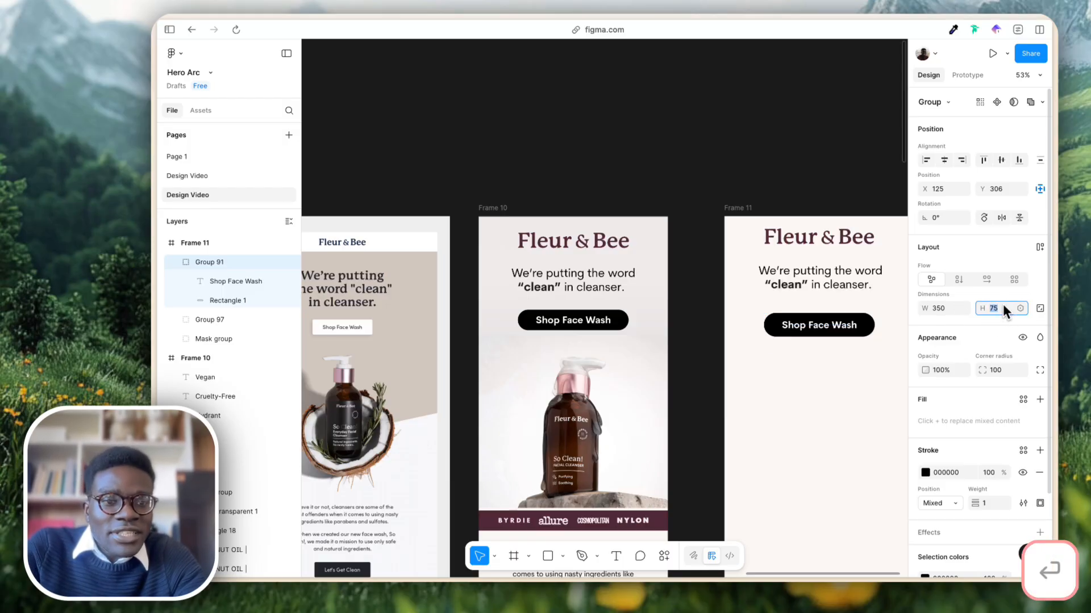
pyautogui.click(823, 147)
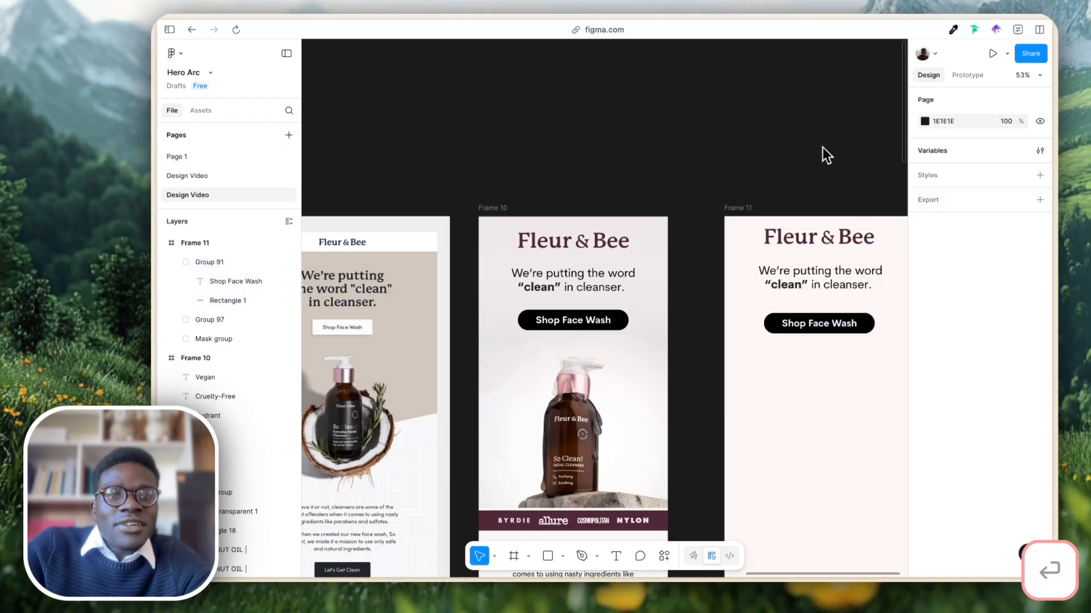
pyautogui.click(810, 322)
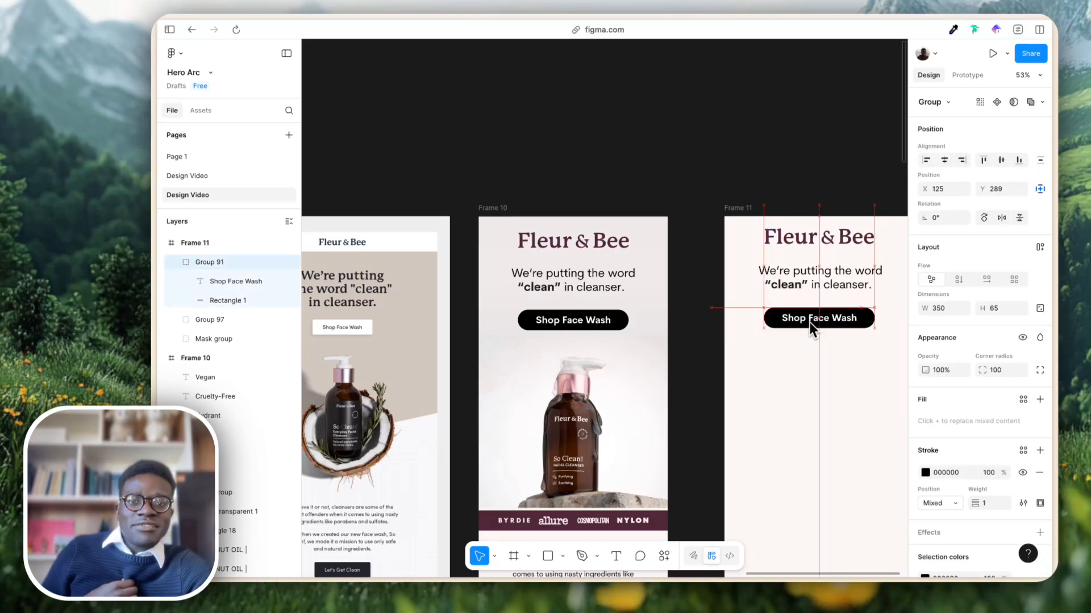
# Deselect the button group in Frame 11 and switch to the Fleur & Bee facial cleanser product page.
pyautogui.click(812, 112)
pyautogui.scroll(-3, 812, 99)
pyautogui.hscroll(2, 811, 98)
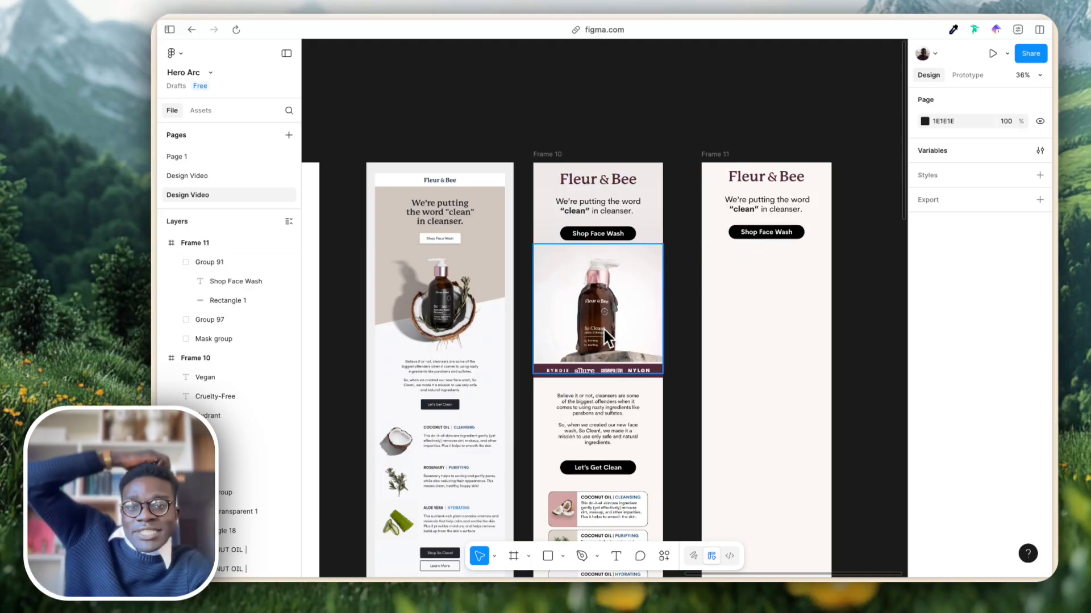
pyautogui.press('super+shift+s')
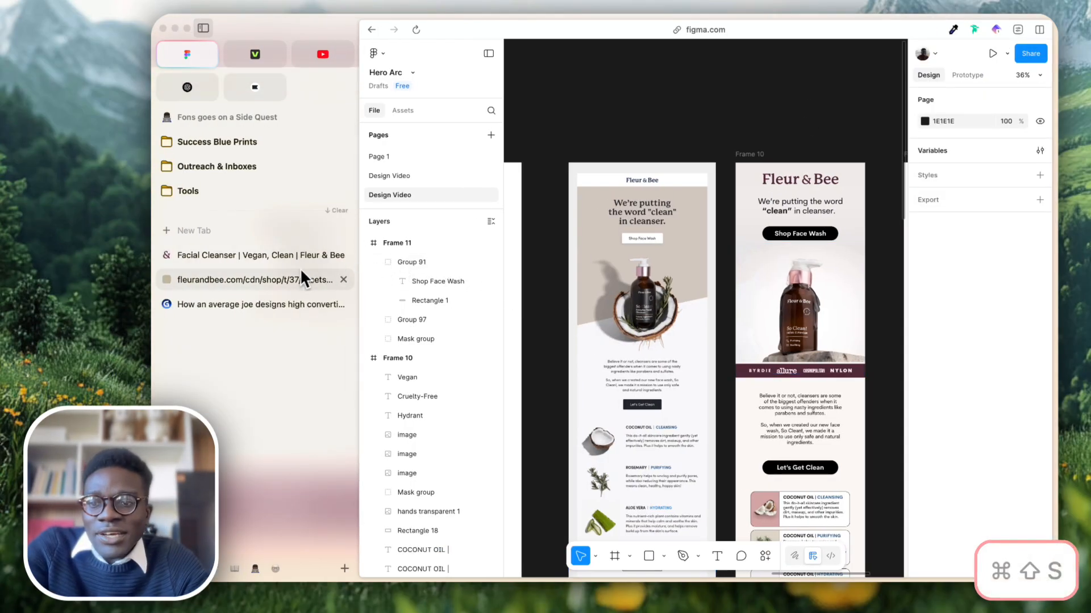
pyautogui.click(268, 262)
pyautogui.press('super+shift+s')
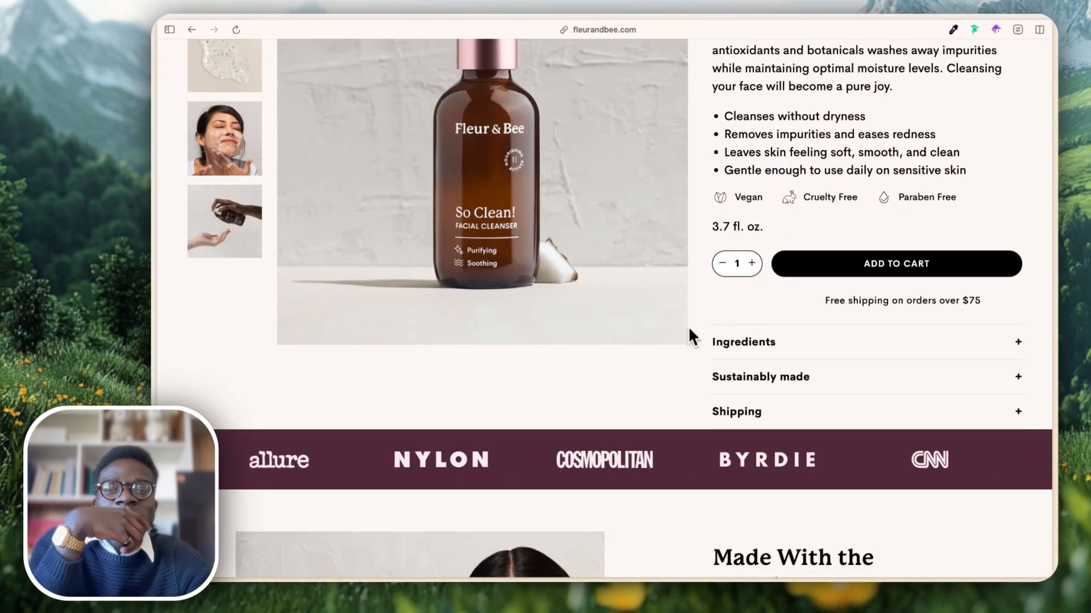
# Inspect the main bottle photo on the product page and open its 1100 px source image.
pyautogui.press('F12')
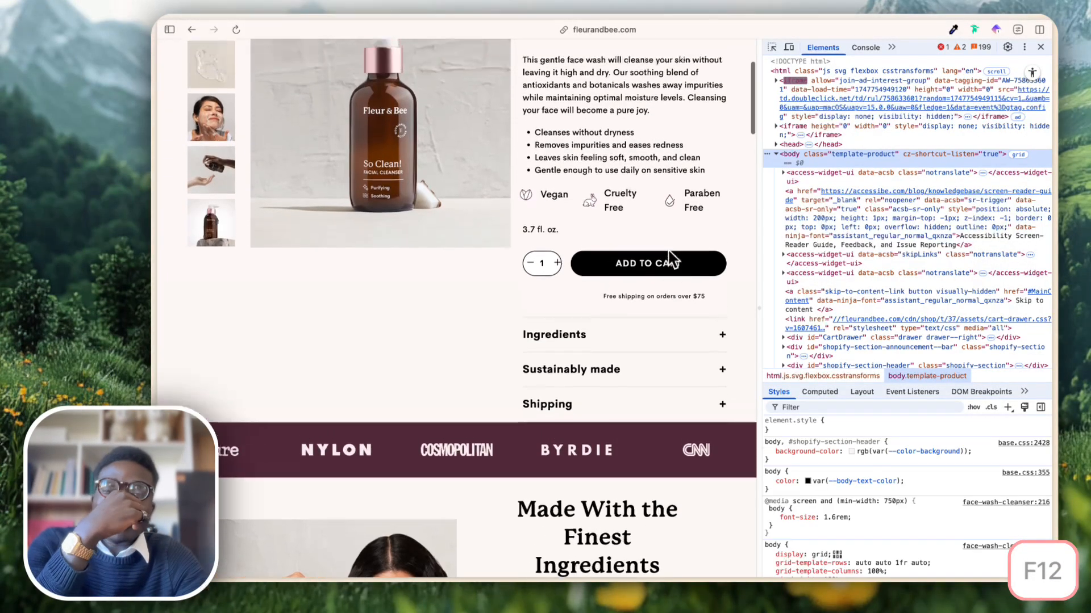
pyautogui.click(772, 47)
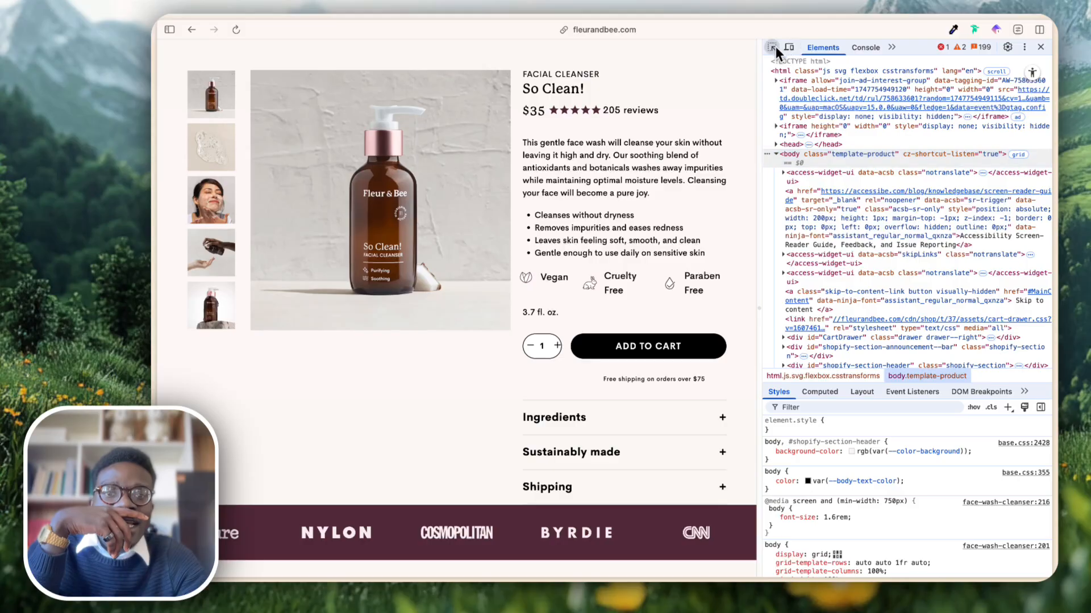
pyautogui.click(431, 192)
pyautogui.moveTo(925, 179)
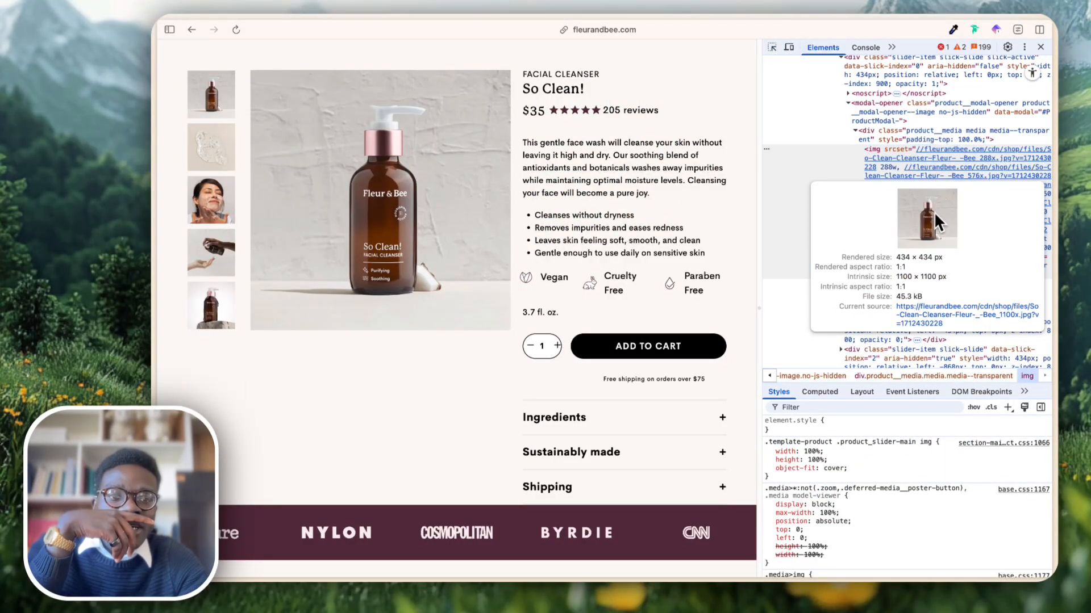
pyautogui.click(929, 309)
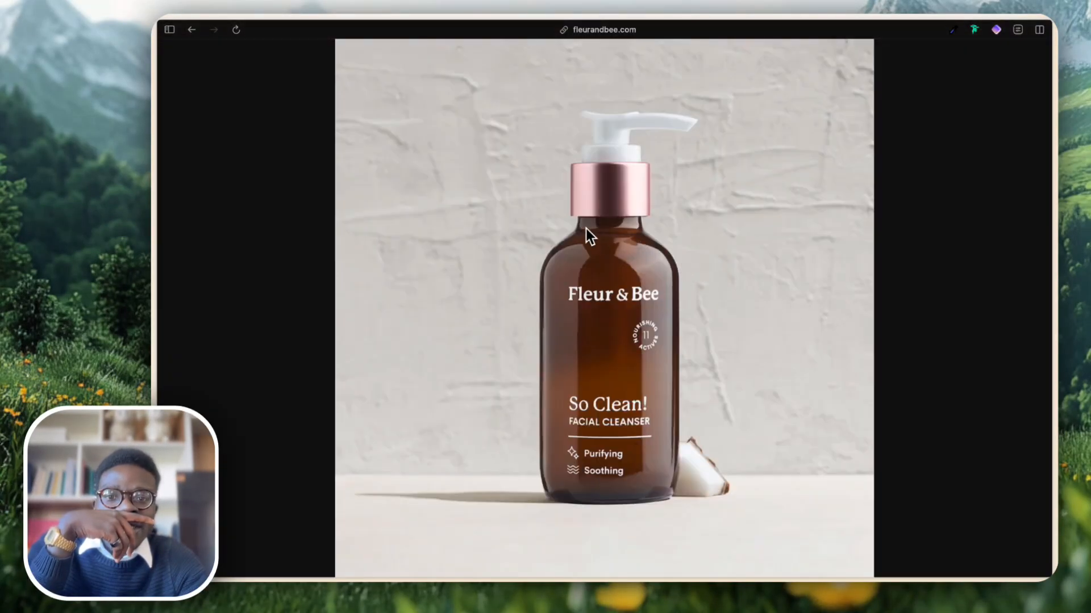
# Copy the full-size photo of the bottle against the plaster wall and paste it into the Figma design.
pyautogui.rightClick(579, 227)
pyautogui.click(637, 270)
pyautogui.press('super+Tab')
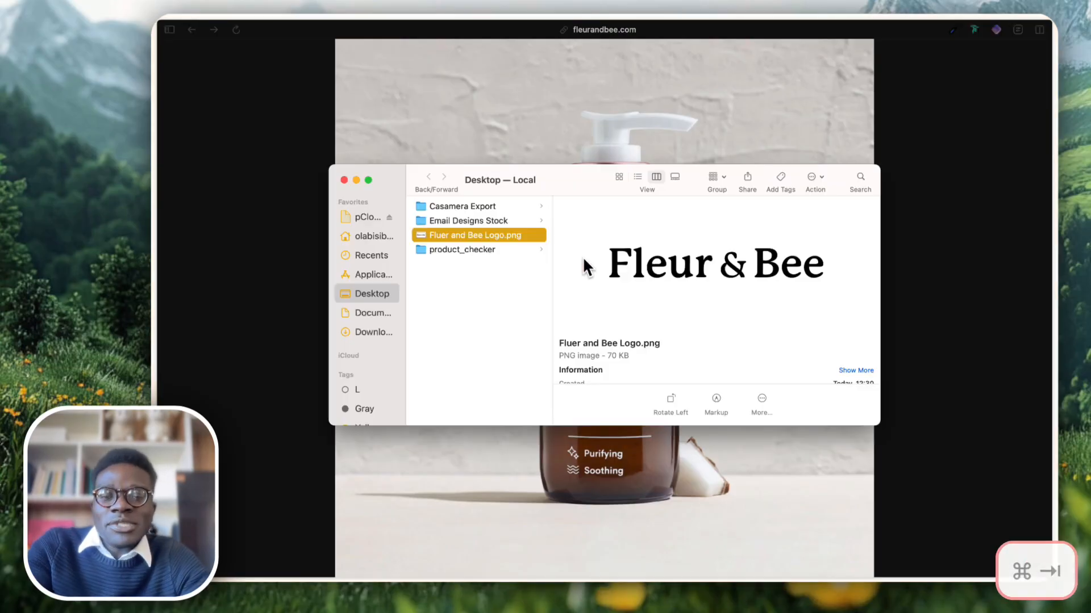
pyautogui.press('super+Tab')
pyautogui.press('super+shift+s')
pyautogui.moveTo(162, 122)
pyautogui.click(189, 51)
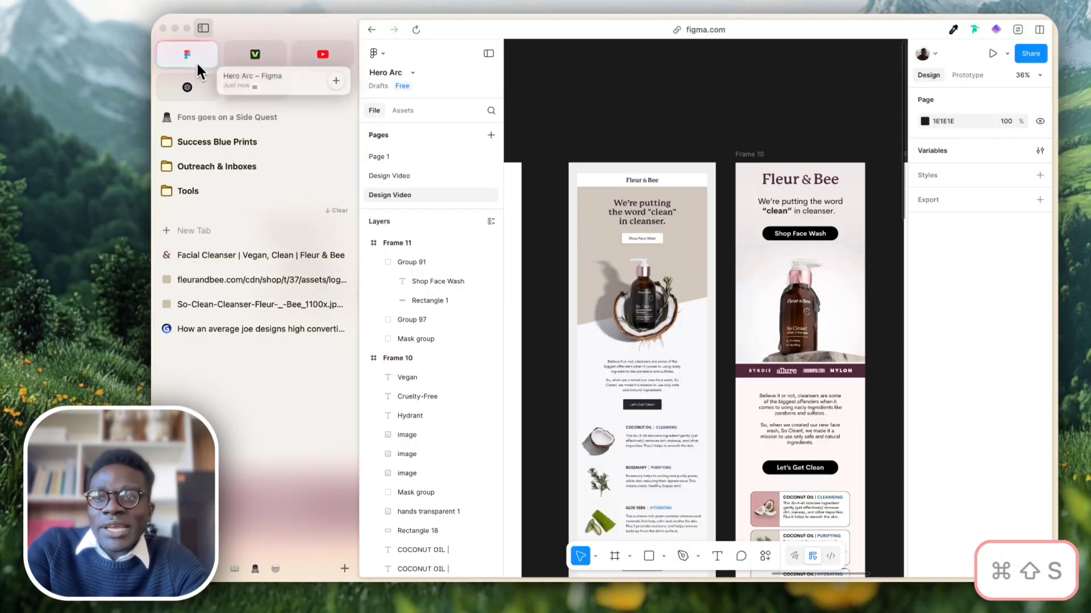
pyautogui.press('super+v')
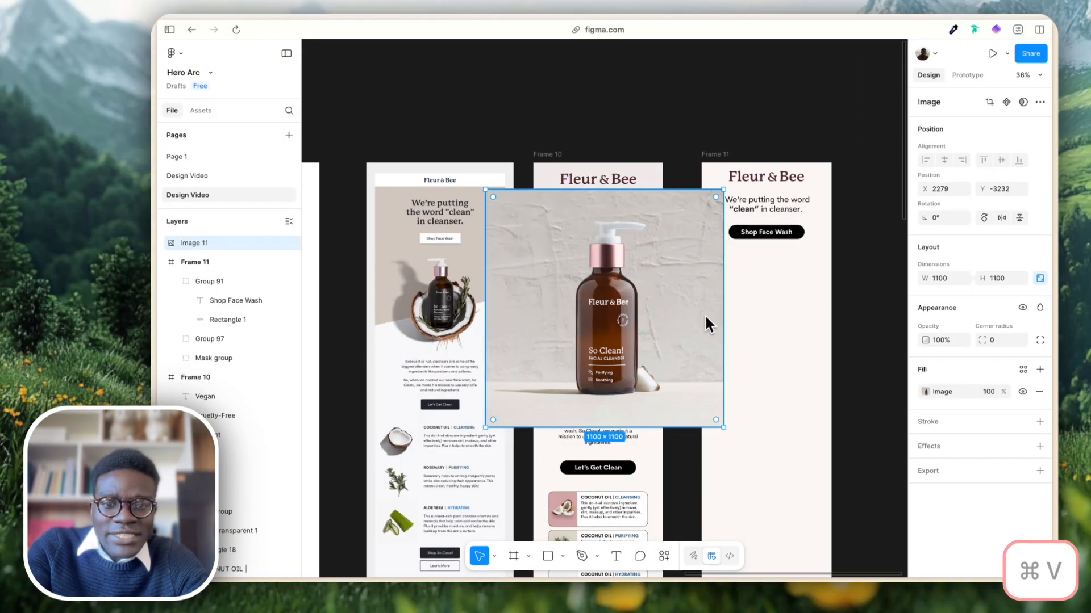
# Try the plaster-wall bottle photo inside Frame 11, then delete it.
pyautogui.moveTo(706, 322); pyautogui.dragTo(762, 309)
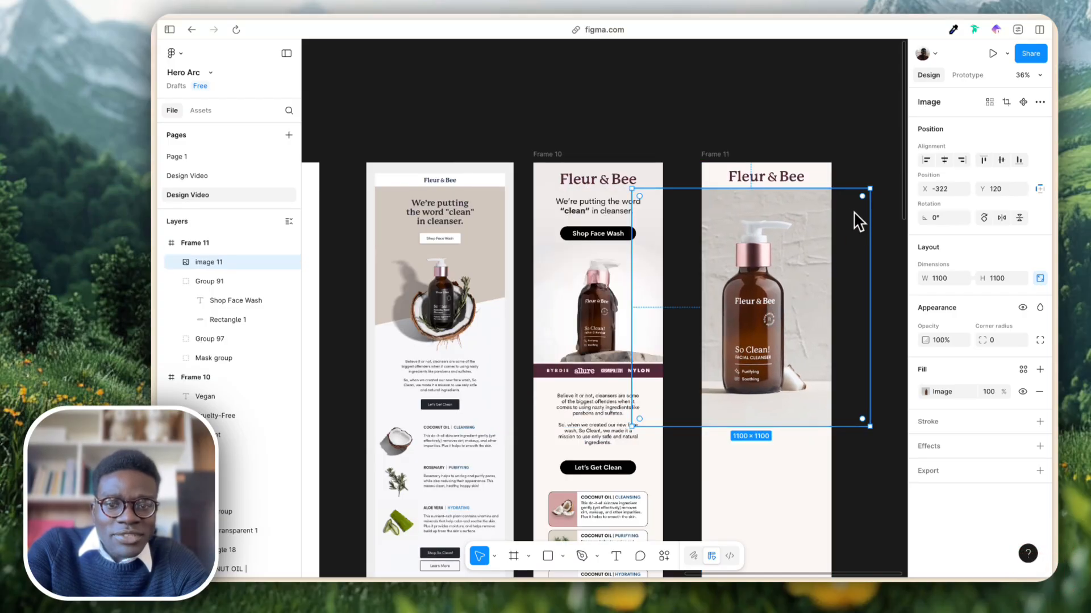
pyautogui.moveTo(805, 257); pyautogui.dragTo(786, 269)
pyautogui.press('BackSpace')
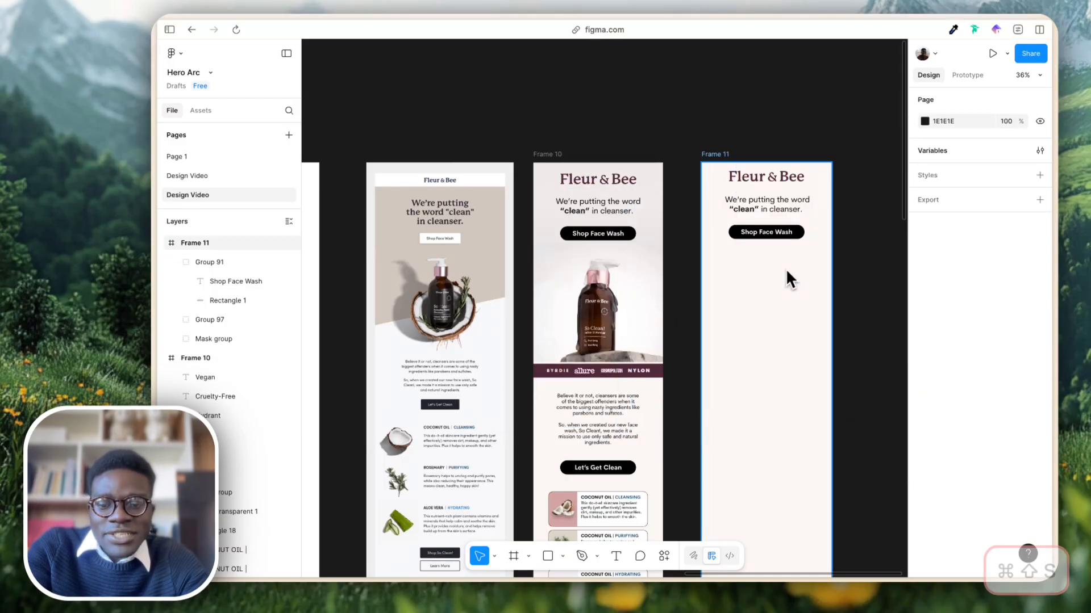
# Return to the cleanser product page and look through its sections for a better product photo.
pyautogui.press('super+shift+s')
pyautogui.click(261, 255)
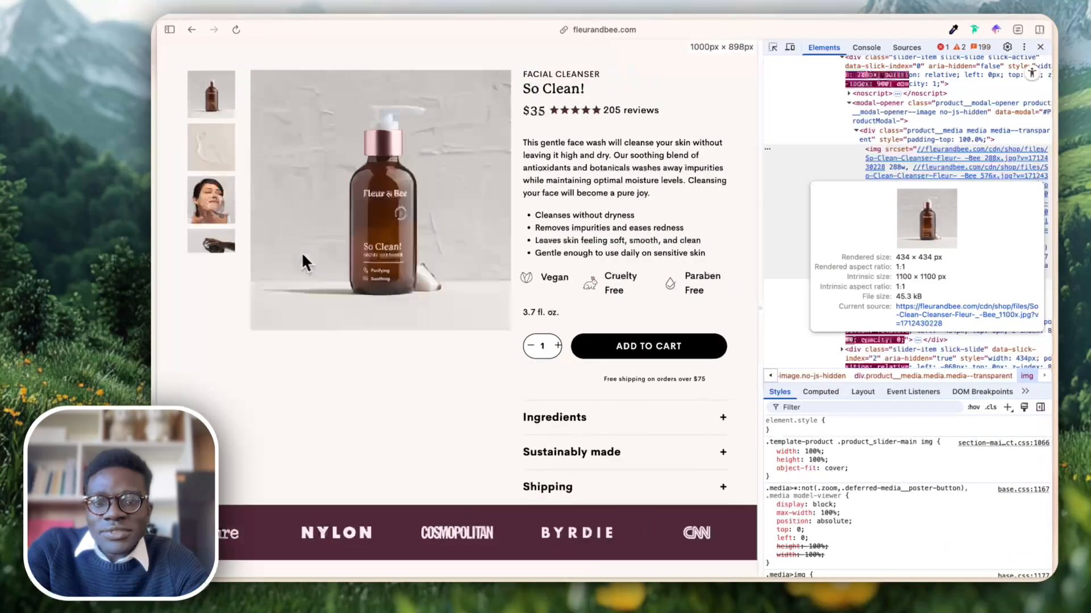
pyautogui.scroll(-8, 363, 359)
pyautogui.scroll(-20, 359, 351)
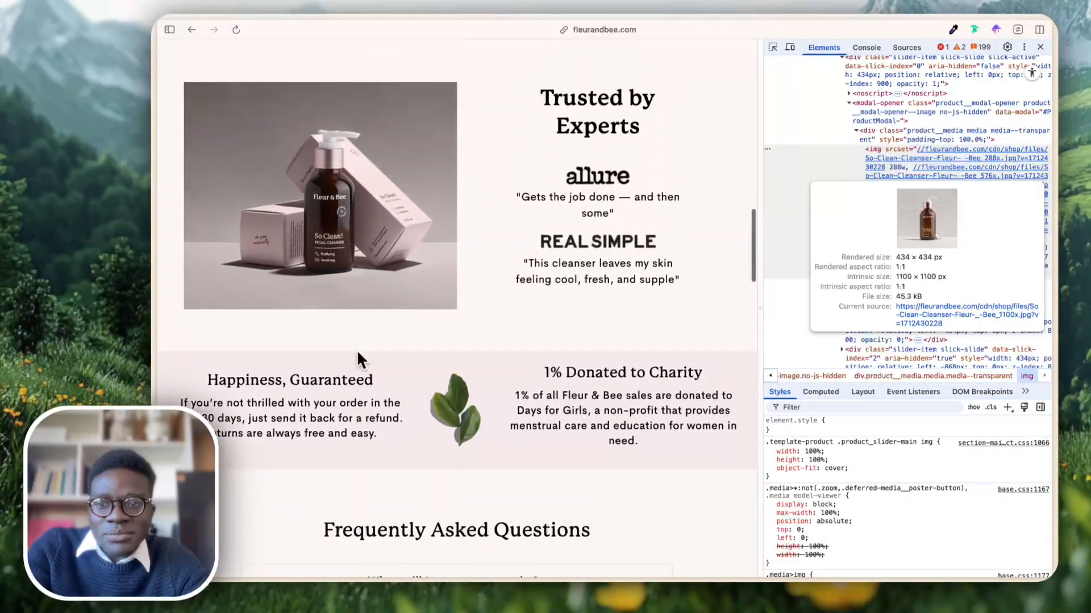
pyautogui.scroll(15, 357, 353)
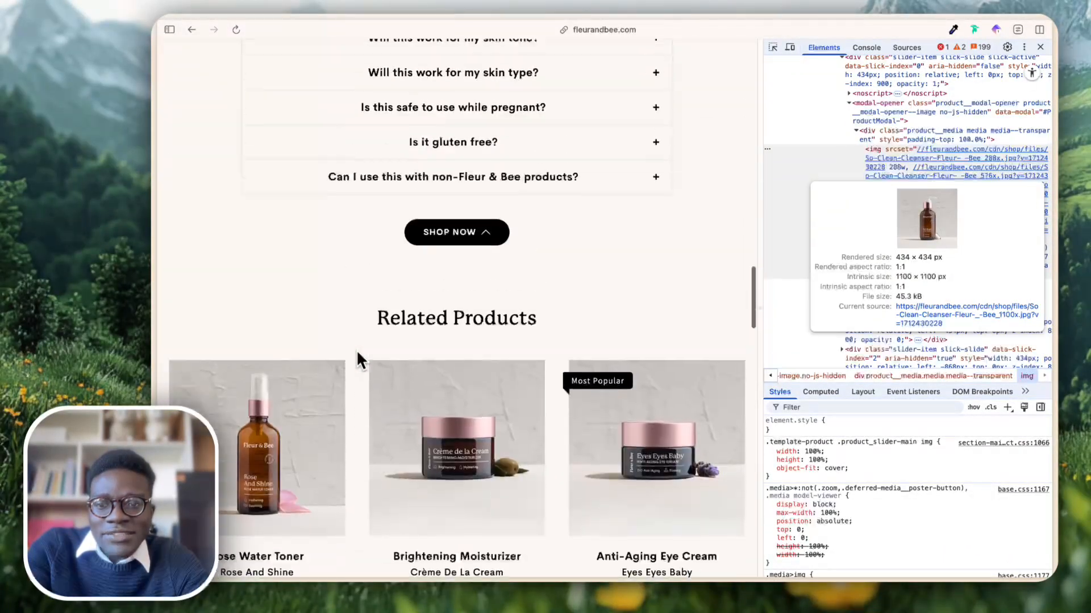
pyautogui.scroll(15, 356, 349)
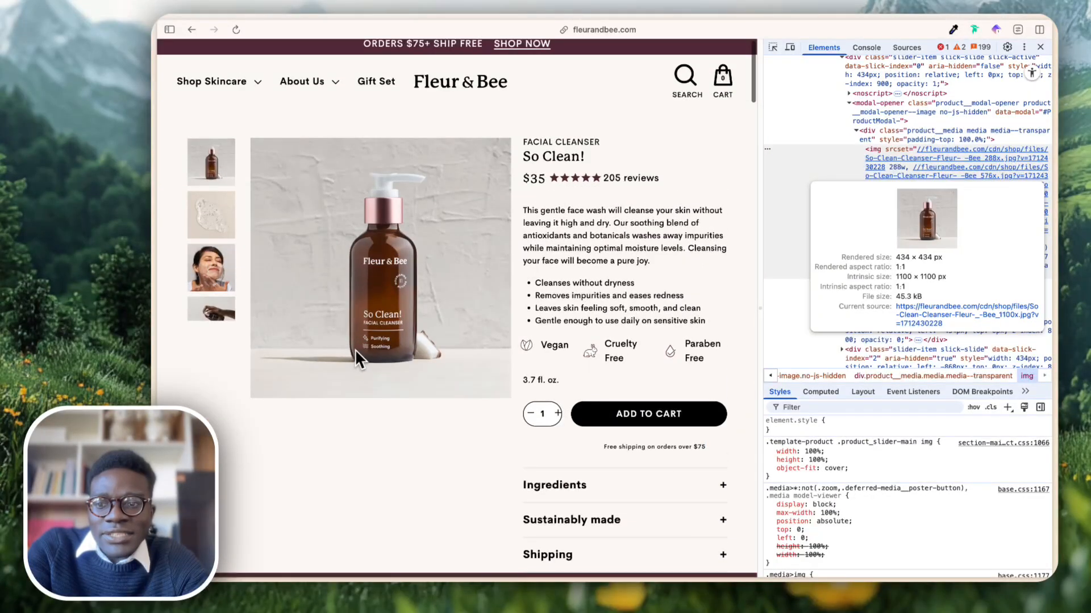
# Preview the foam and hands photos in the gallery, close the developer tools and check the page for other images.
pyautogui.click(224, 223)
pyautogui.click(210, 308)
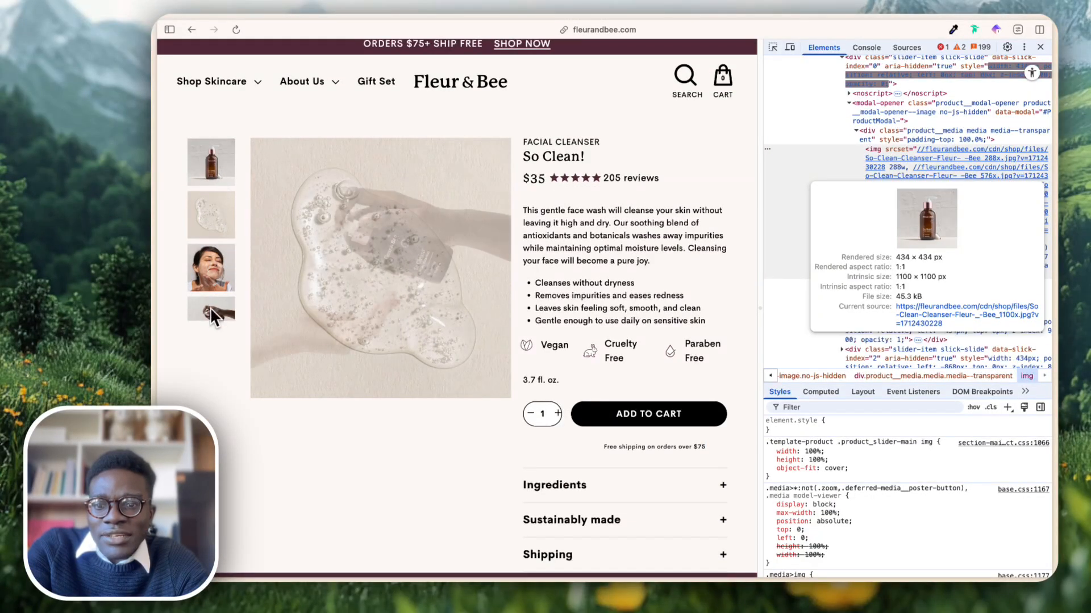
pyautogui.scroll(-3, 227, 304)
pyautogui.click(1040, 48)
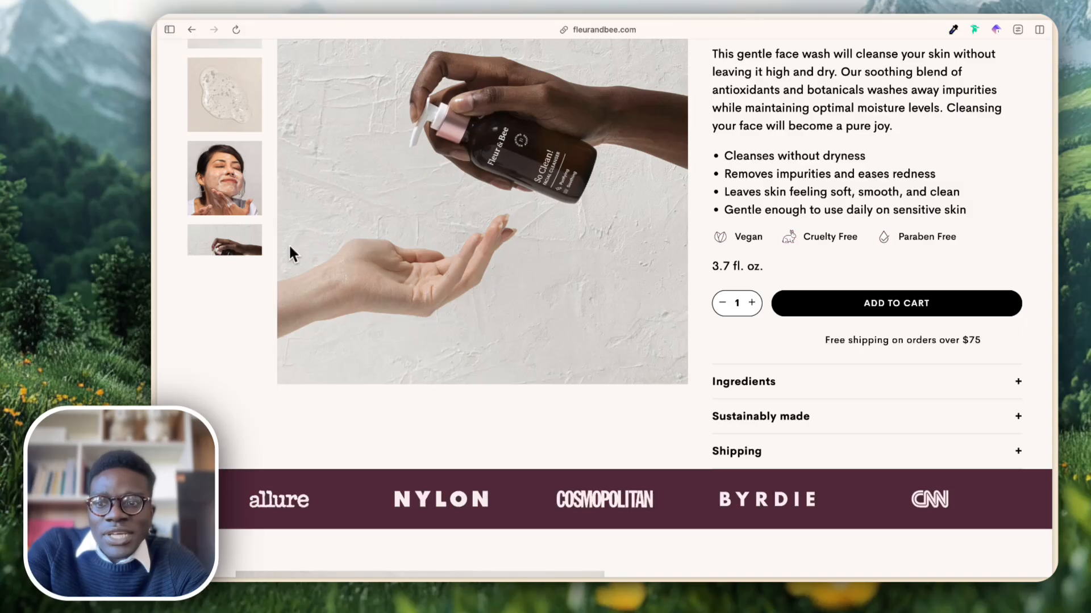
pyautogui.scroll(-20, 219, 243)
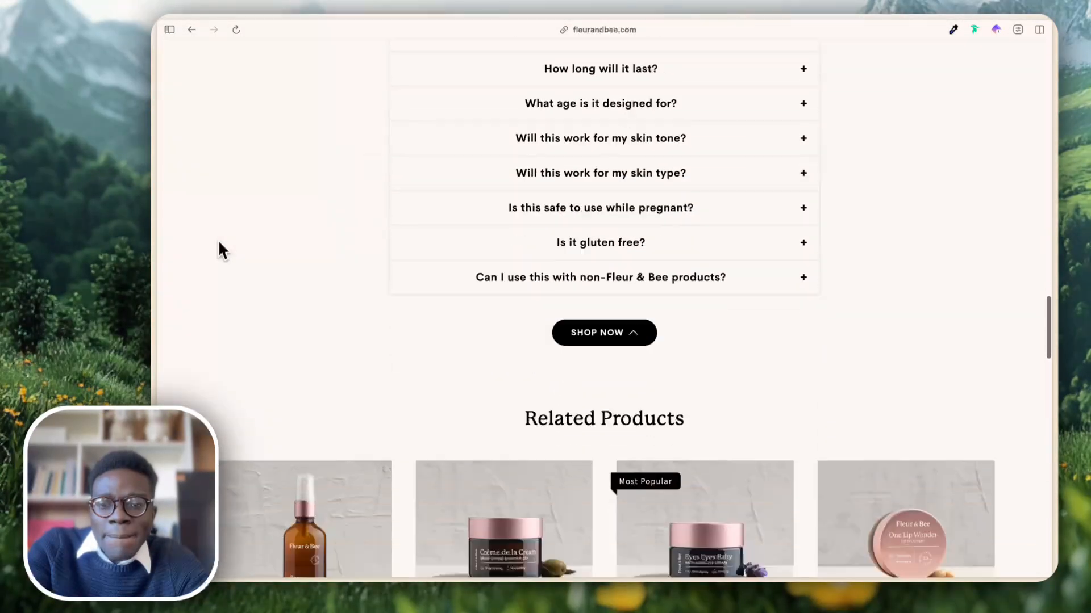
pyautogui.scroll(-10, 218, 244)
pyautogui.scroll(20, 219, 244)
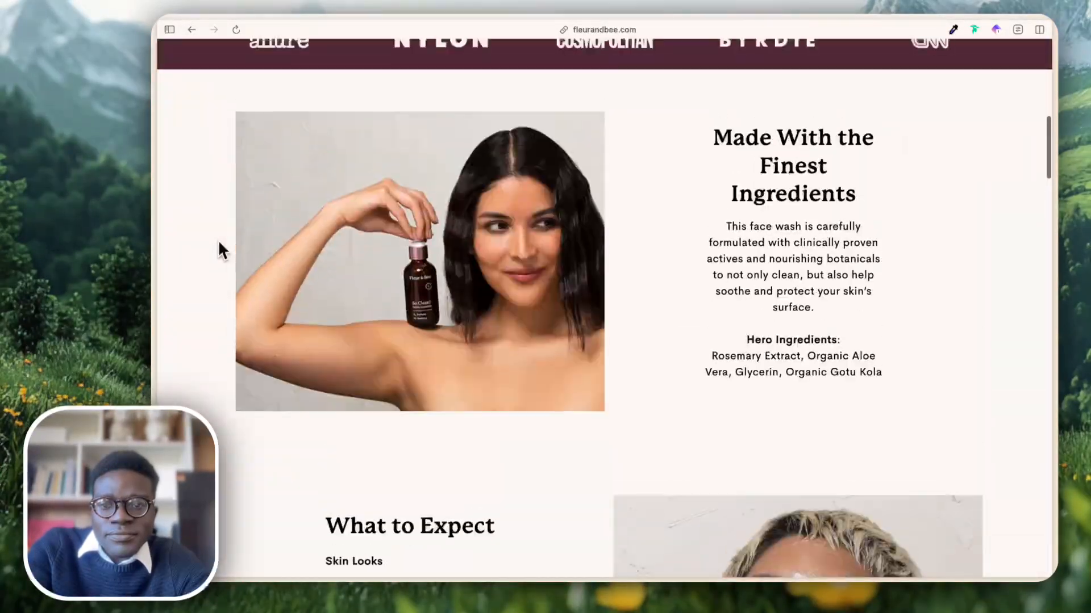
pyautogui.scroll(4, 220, 250)
# Reload the product page and display the photo of the bottle on a rock in the gallery.
pyautogui.press('super+r')
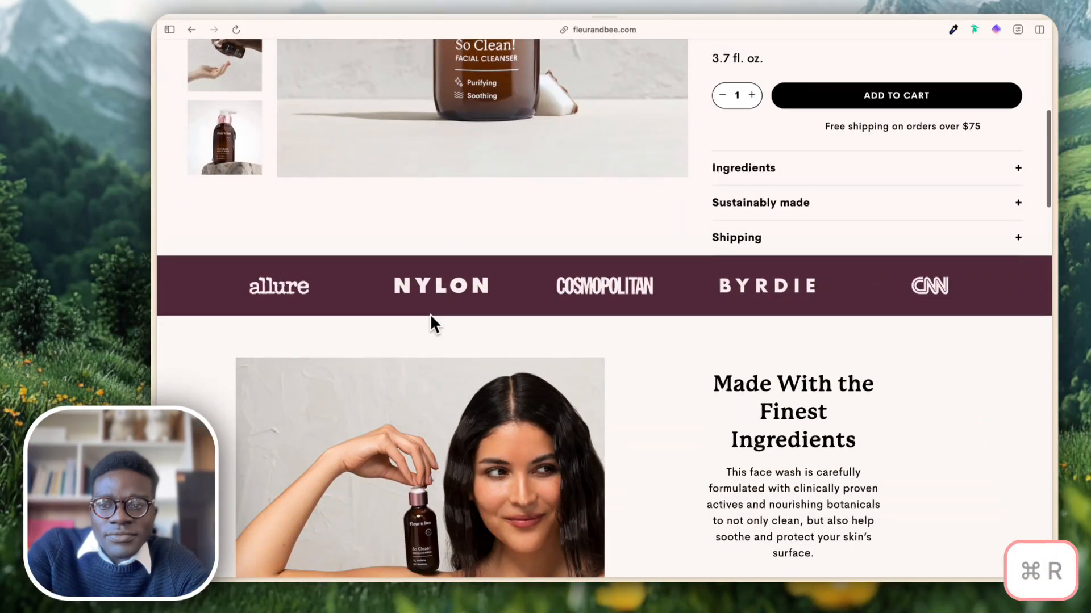
pyautogui.scroll(5, 348, 232)
pyautogui.click(224, 311)
pyautogui.scroll(2, 482, 279)
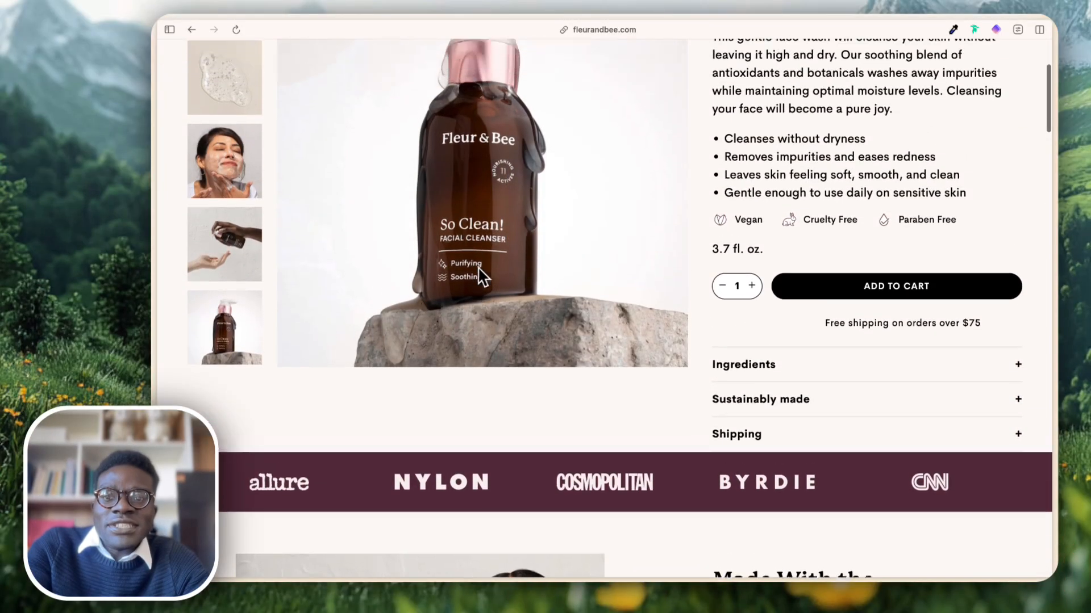
# Copy the bottle-on-rock photo directly from the product gallery.
pyautogui.scroll(4, 479, 276)
pyautogui.rightClick(532, 197)
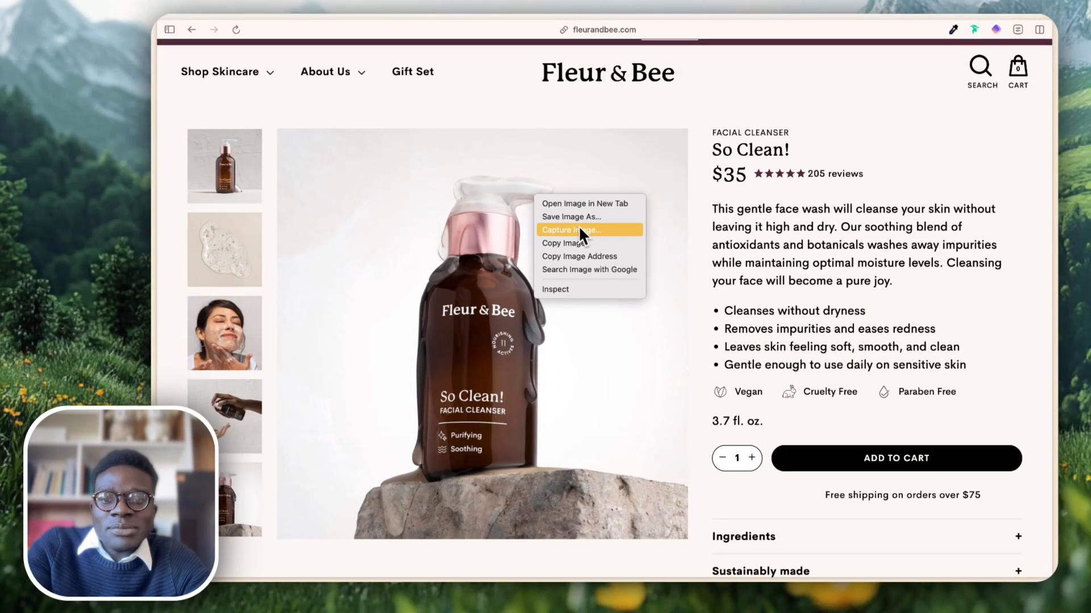
pyautogui.click(579, 241)
# Inspect the bottle-on-rock photo in the developer tools and open its full-size source image.
pyautogui.press('F12')
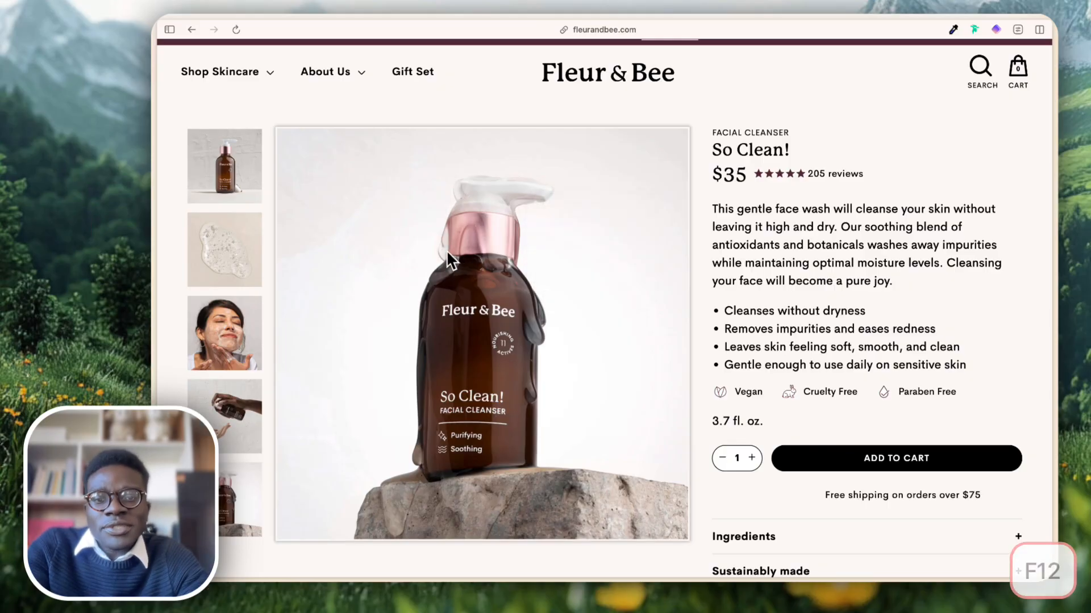
pyautogui.click(772, 47)
pyautogui.click(475, 218)
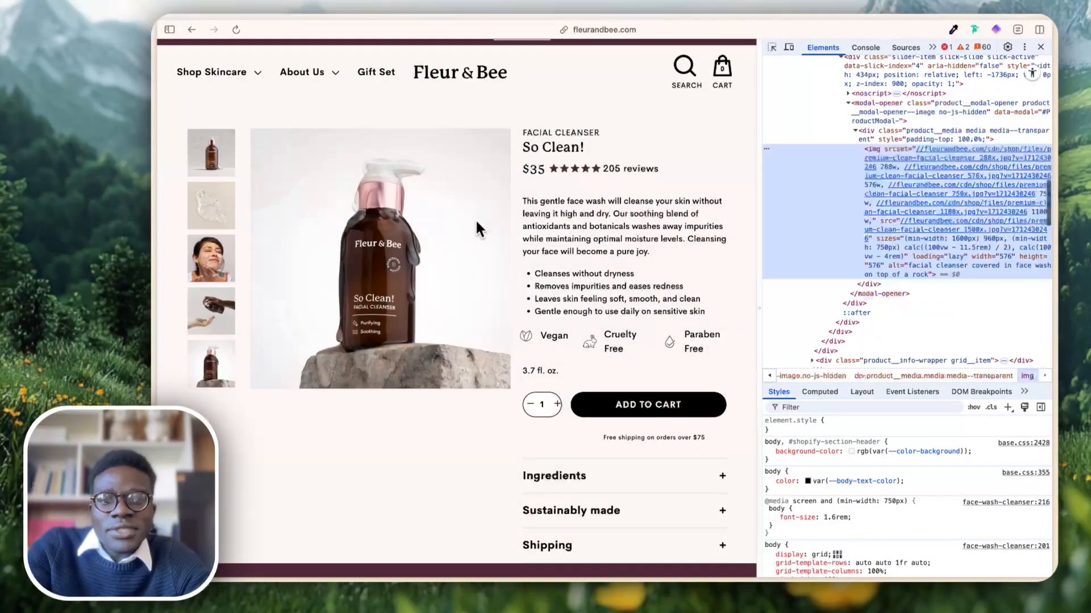
pyautogui.rightClick(927, 250)
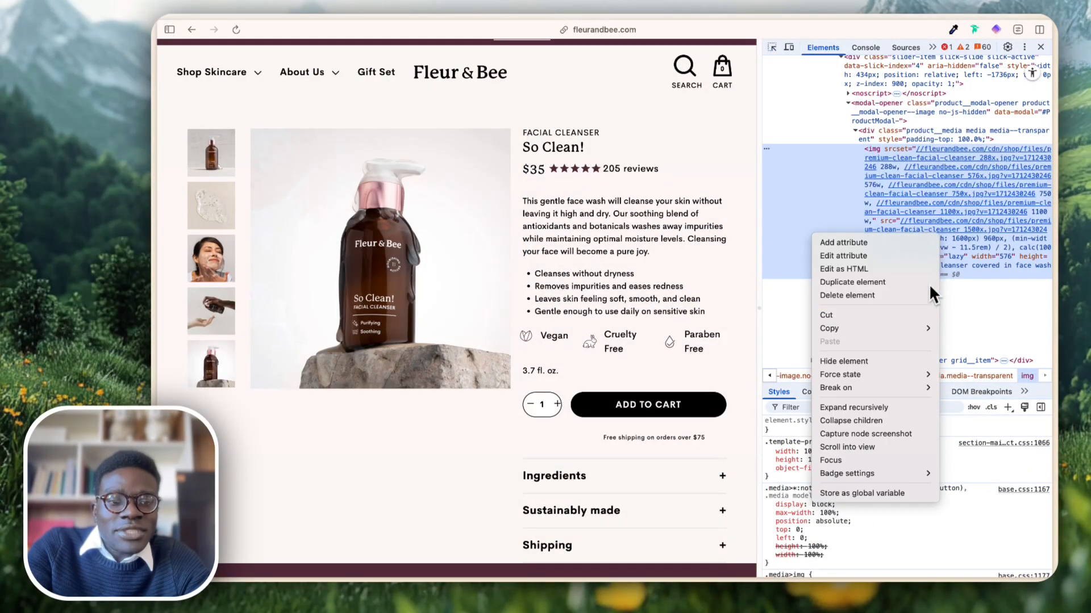
pyautogui.click(837, 202)
pyautogui.moveTo(895, 183)
pyautogui.click(920, 324)
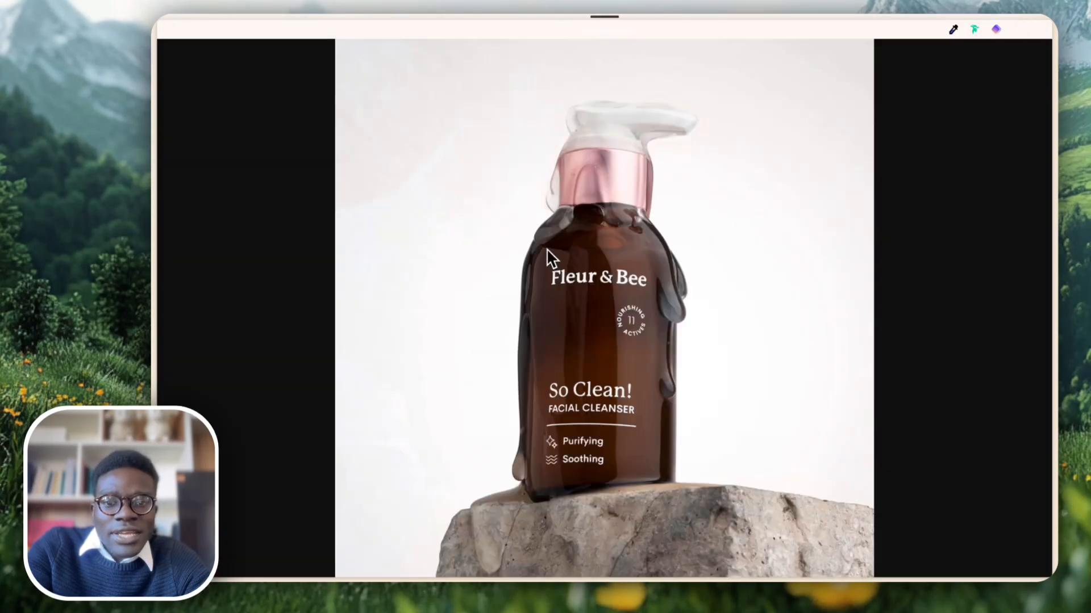
# Copy the full-size bottle-on-rock image and paste it into the Figma email design.
pyautogui.rightClick(543, 260)
pyautogui.click(584, 308)
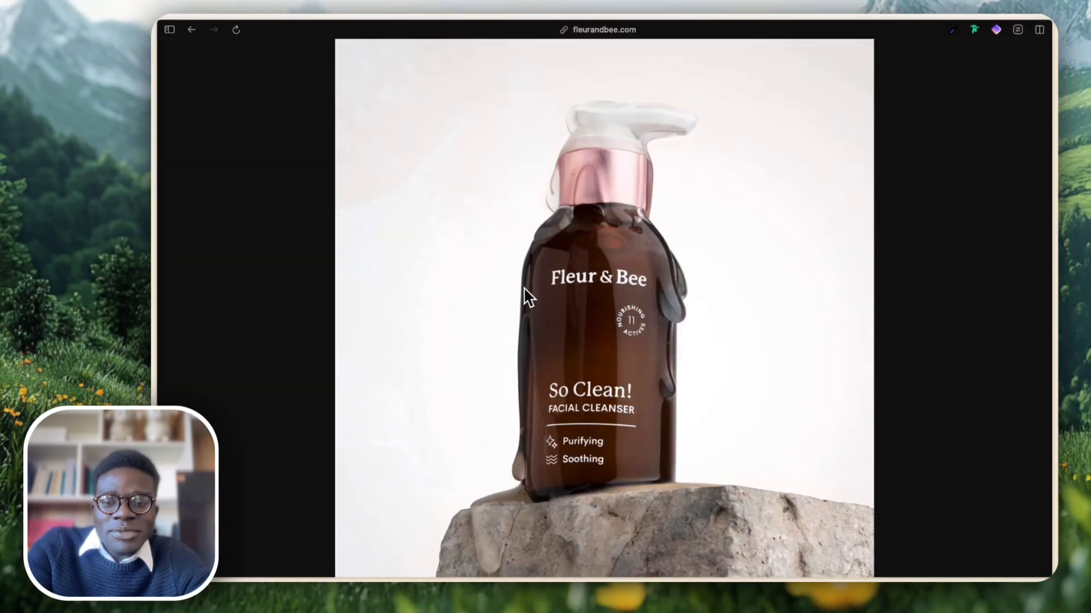
pyautogui.press('super+shift+s')
pyautogui.click(197, 63)
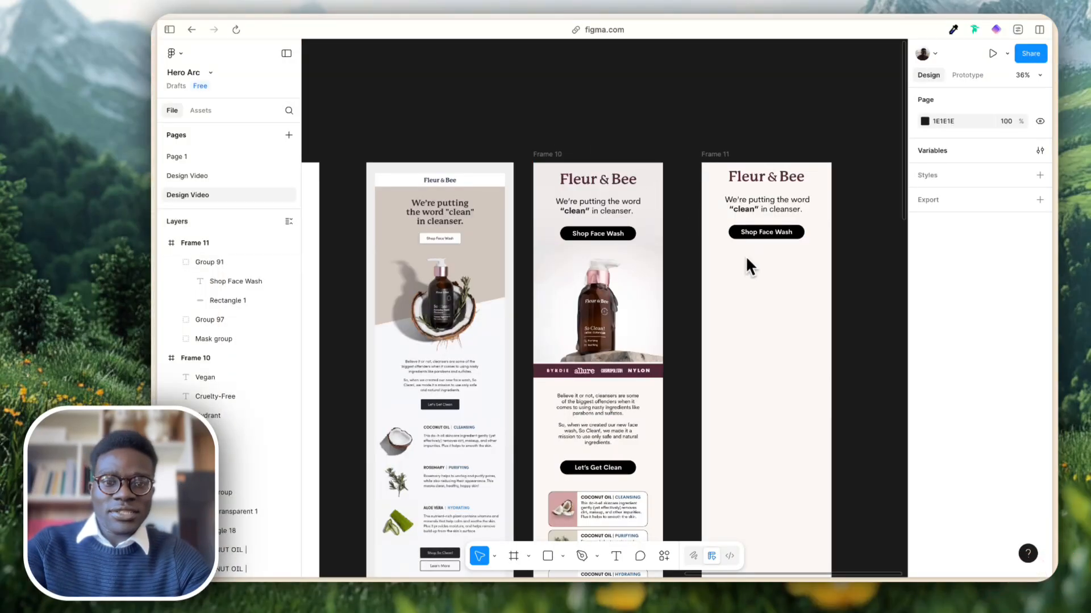
pyautogui.press('super+v')
# Scale down the bottle-on-rock image and place it across Frame 11, below the Shop Face Wash button.
pyautogui.moveTo(766, 303); pyautogui.dragTo(789, 353)
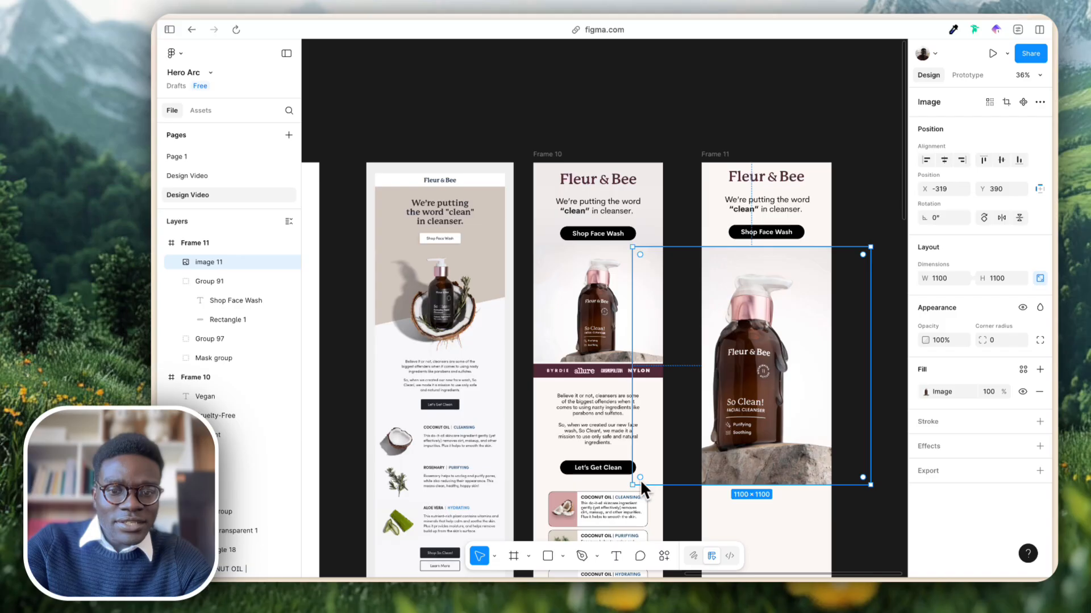
pyautogui.moveTo(638, 479); pyautogui.dragTo(729, 388)
pyautogui.moveTo(752, 352)
pyautogui.mouseDown()
pyautogui.moveTo(751, 319)
pyautogui.moveTo(771, 322)
pyautogui.moveTo(769, 346)
pyautogui.mouseUp()
pyautogui.click(823, 236)
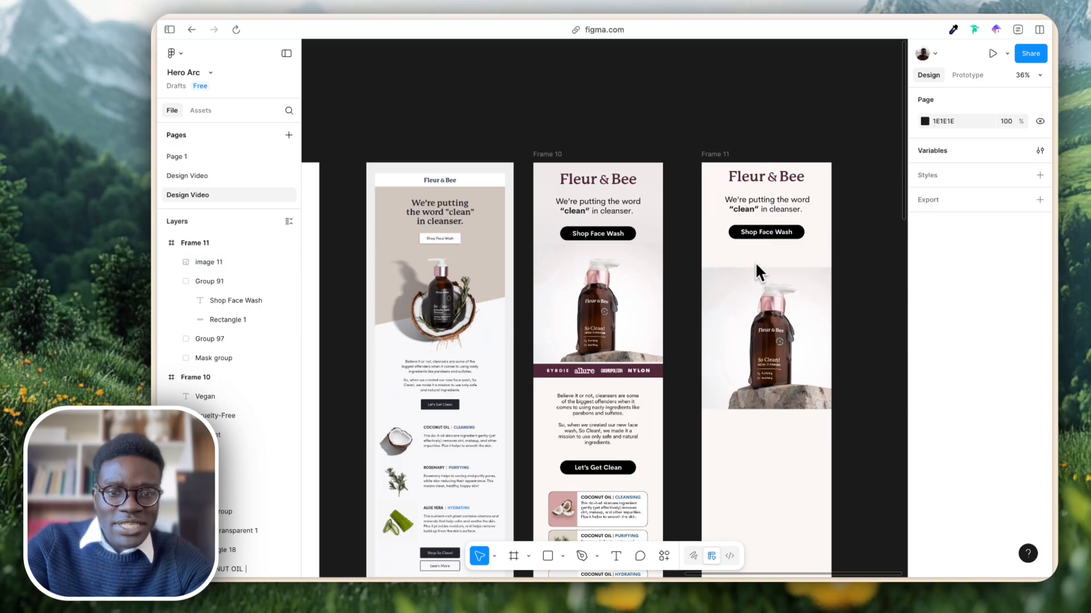
pyautogui.moveTo(754, 290)
pyautogui.mouseDown()
pyautogui.moveTo(754, 274)
pyautogui.moveTo(740, 295)
pyautogui.mouseUp()
pyautogui.click(714, 210)
# Draw a 600 × 485 rectangle covering Frame 11 from its top edge down to the bottle image.
pyautogui.press('r')
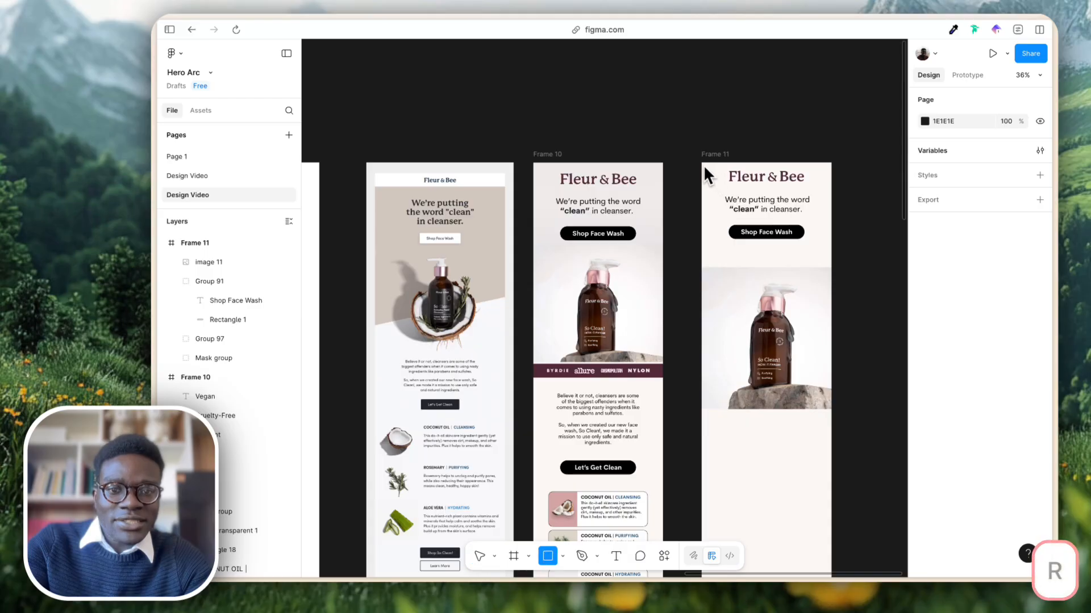
pyautogui.moveTo(702, 164)
pyautogui.mouseDown()
pyautogui.moveTo(807, 259)
pyautogui.moveTo(831, 268)
pyautogui.mouseUp()
pyautogui.click(872, 275)
# Change the fill of the grey rectangle at the top of Frame 11 to a linear gradient.
pyautogui.scroll(10, 873, 276)
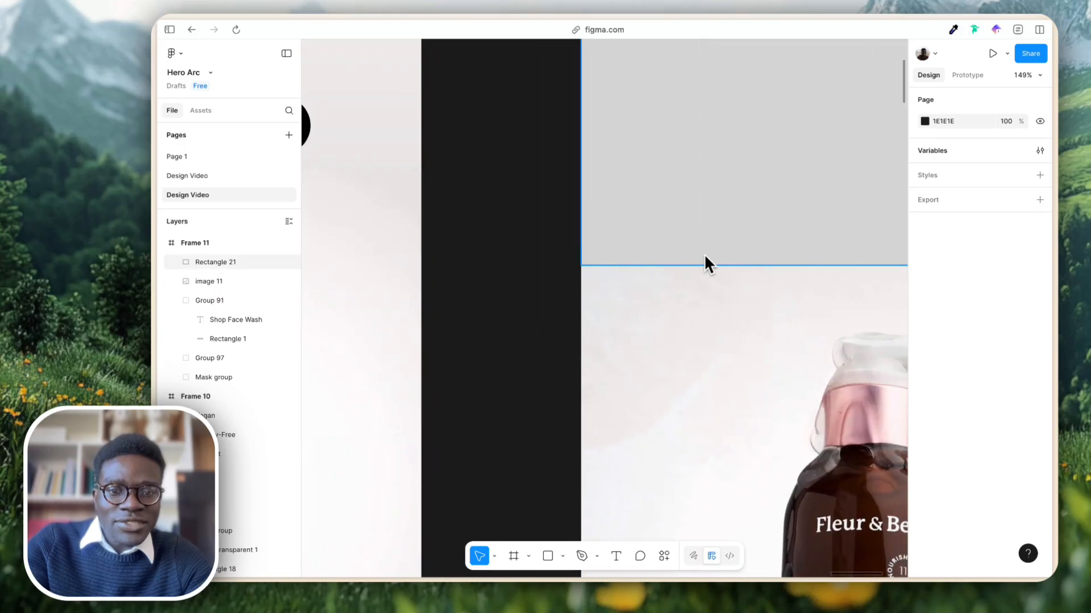
pyautogui.scroll(-3, 742, 267)
pyautogui.hscroll(3, 743, 269)
pyautogui.click(692, 183)
pyautogui.hscroll(3, 692, 183)
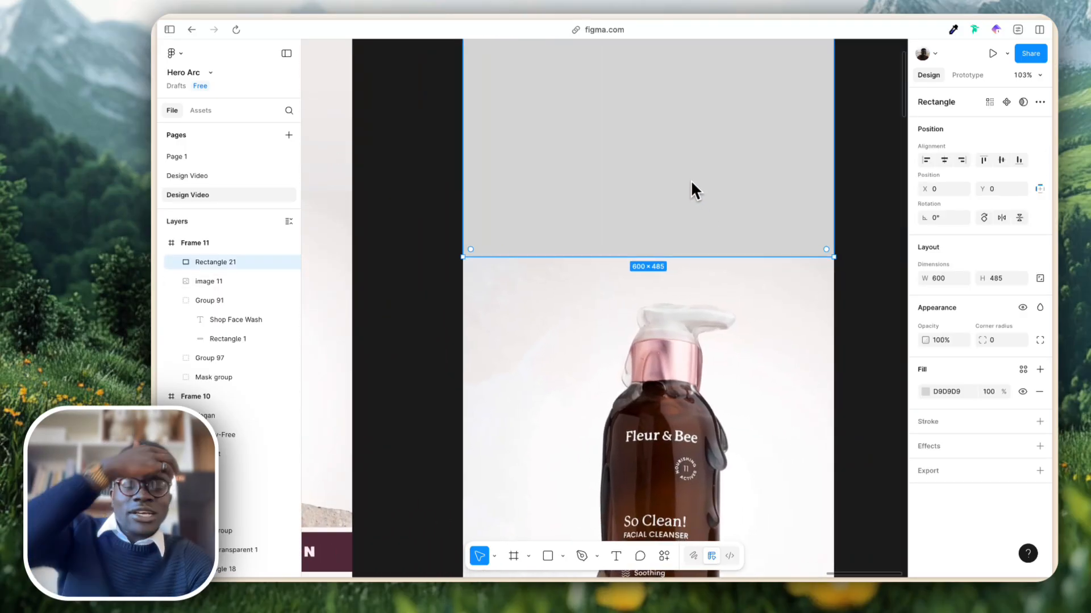
pyautogui.click(925, 392)
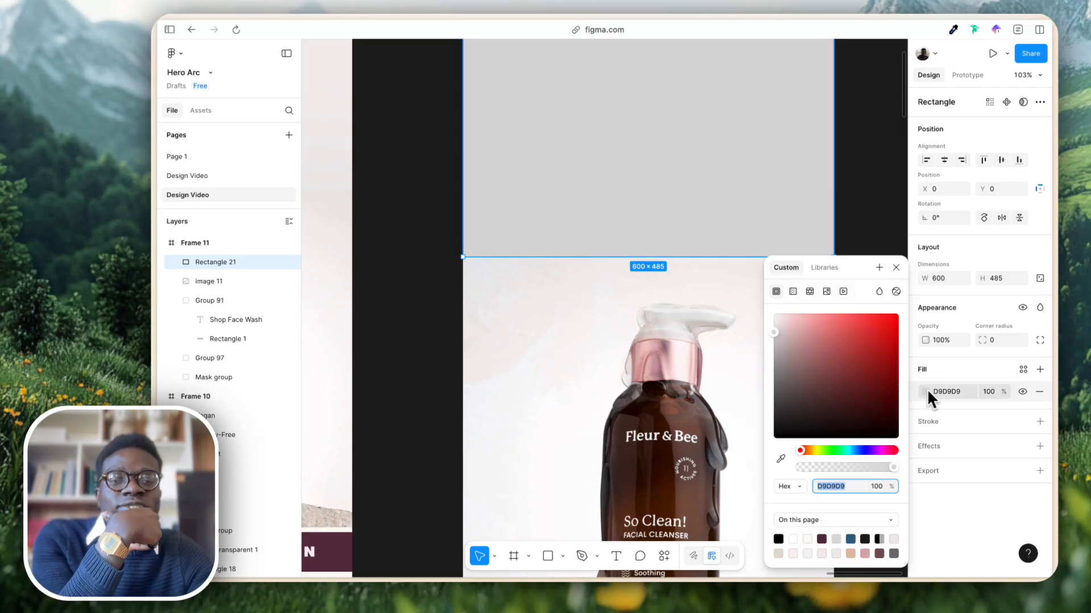
pyautogui.click(793, 291)
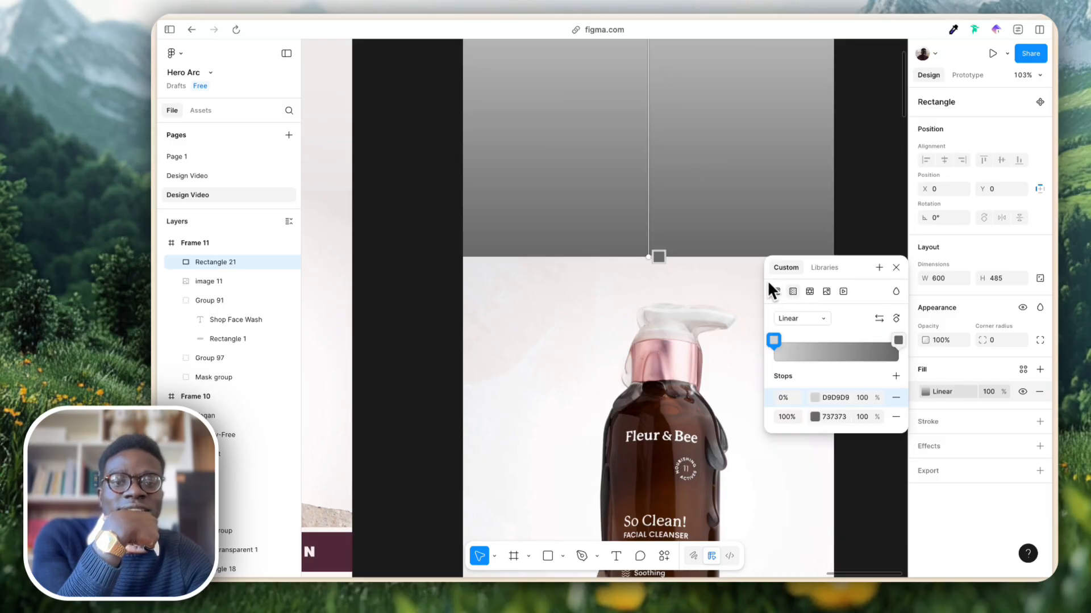
# Turn the rectangle's gradient horizontal, running from the light stop at the right edge towards the left edge, with the dark stop at 85%.
pyautogui.scroll(-3, 664, 145)
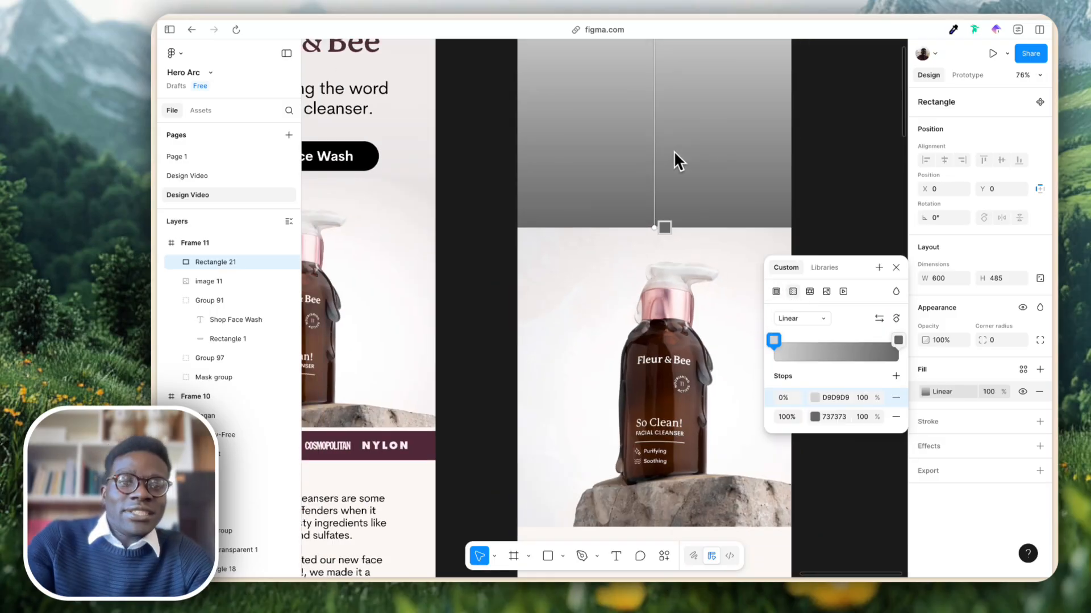
pyautogui.click(894, 321)
pyautogui.moveTo(522, 131); pyautogui.dragTo(555, 216)
pyautogui.moveTo(518, 124); pyautogui.dragTo(523, 246)
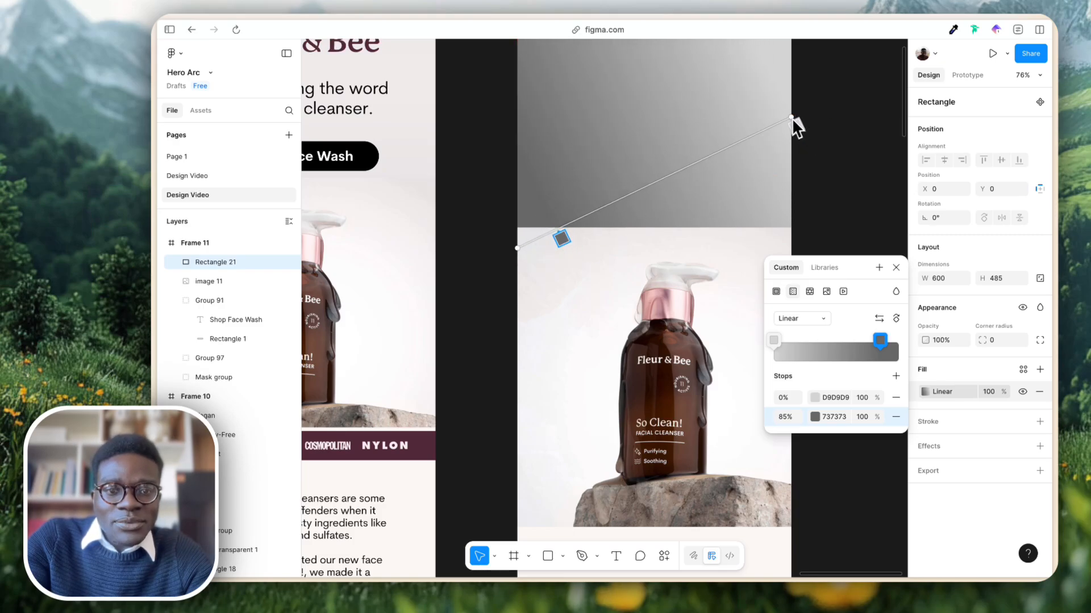
pyautogui.moveTo(792, 117); pyautogui.dragTo(792, 246)
pyautogui.scroll(5, 558, 229)
pyautogui.scroll(-3, 554, 226)
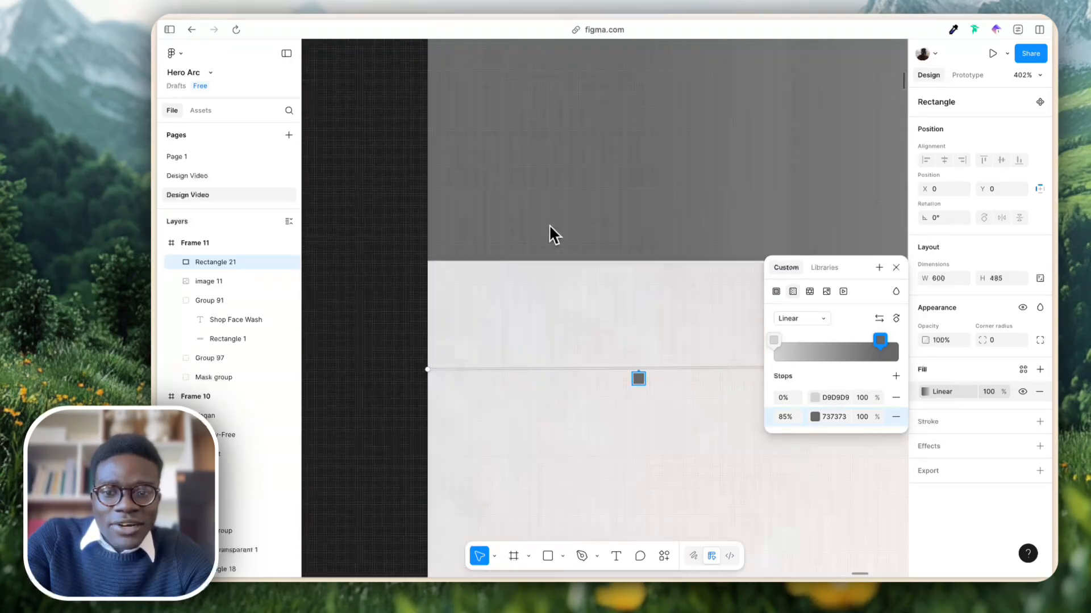
pyautogui.hscroll(3, 659, 253)
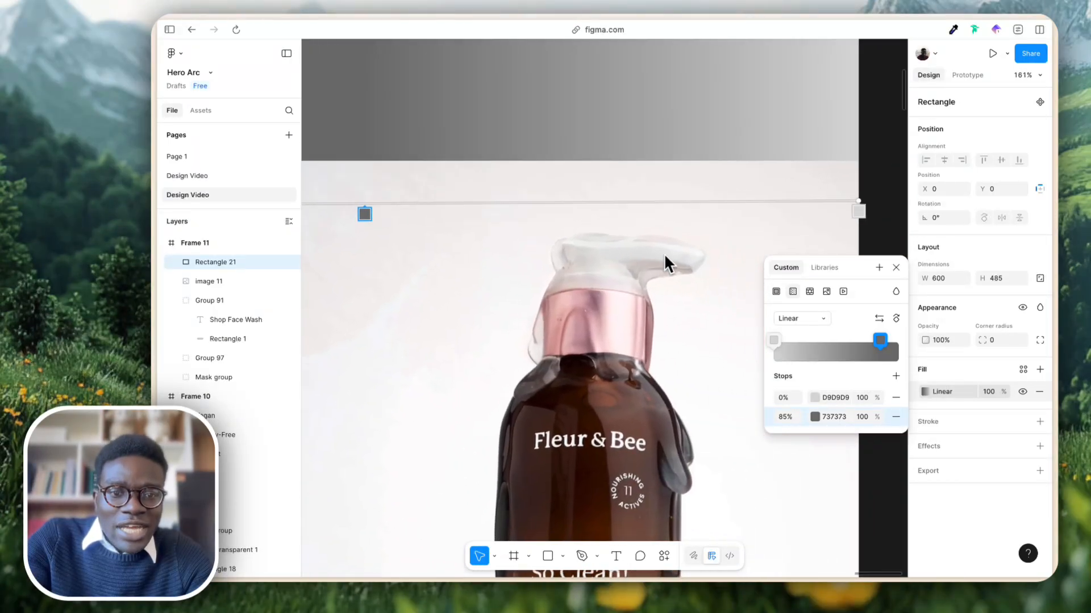
pyautogui.moveTo(800, 202); pyautogui.dragTo(798, 204)
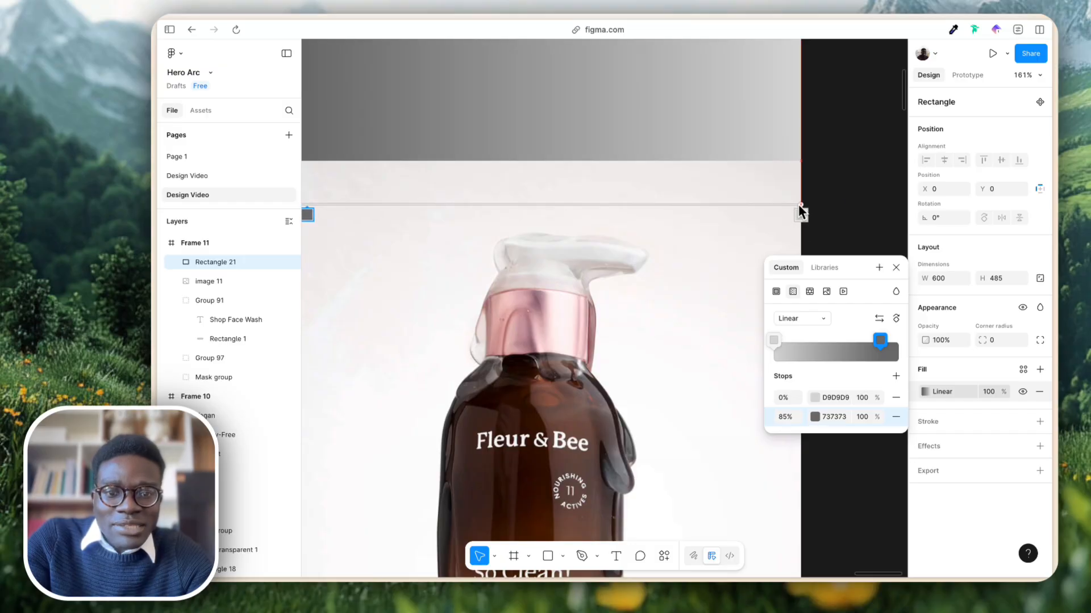
pyautogui.press('Escape')
# Add a gradient stop at 96% and sample the photo background below for it (E7E9EB) and for the 85% stop (EAE8E7).
pyautogui.hscroll(-5, 778, 171)
pyautogui.hscroll(-2, 753, 165)
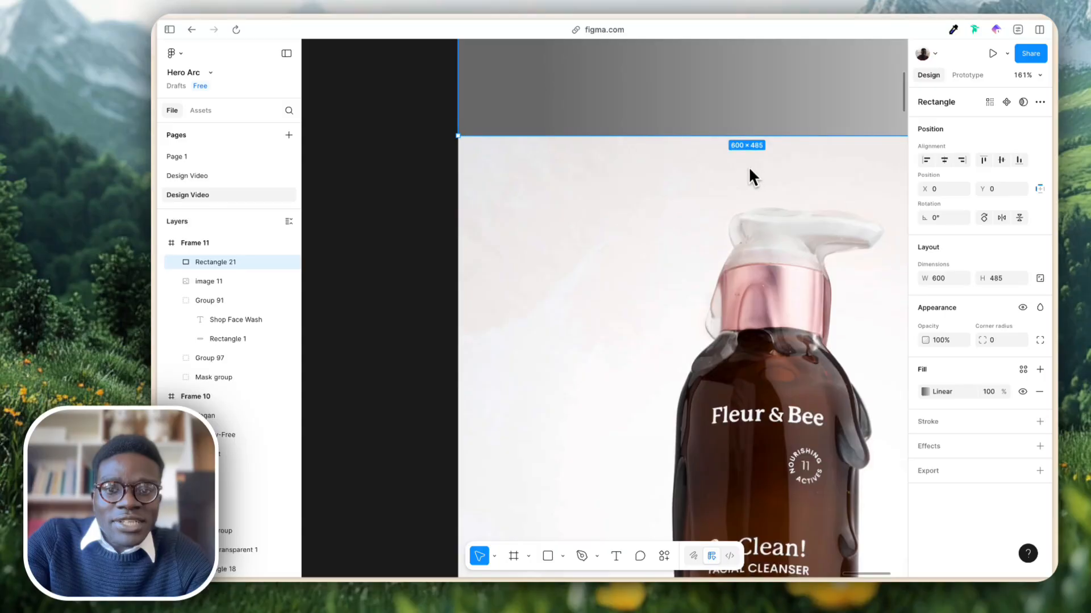
pyautogui.click(924, 390)
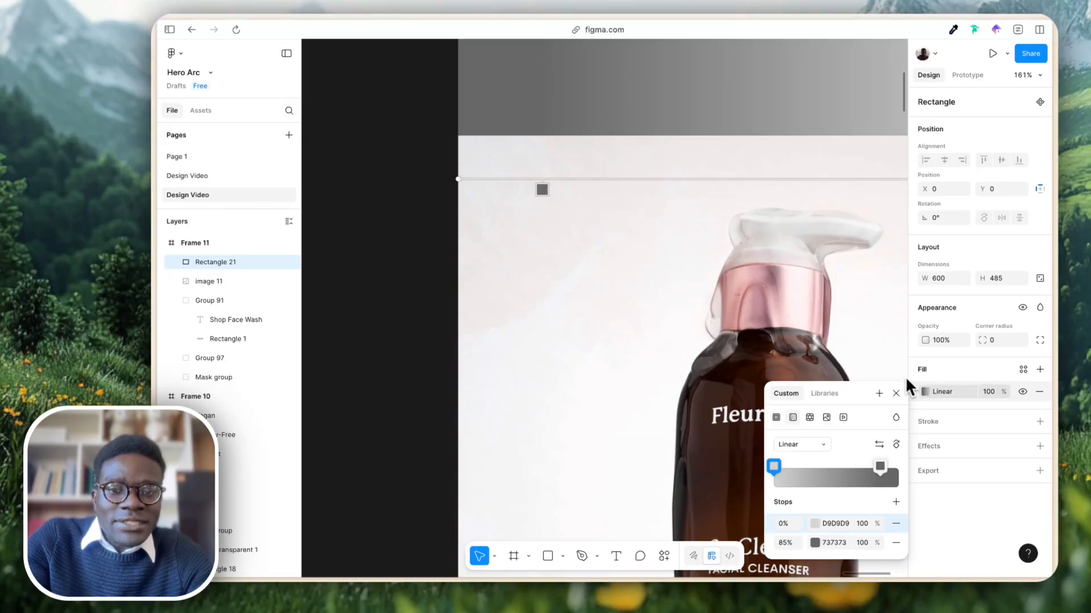
pyautogui.press('Escape')
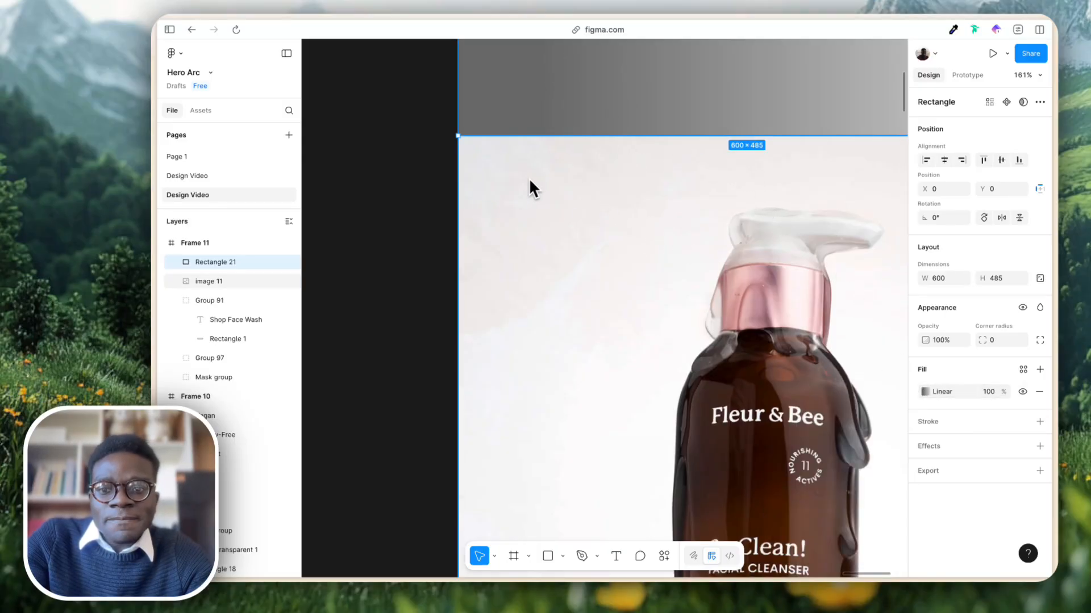
pyautogui.click(924, 392)
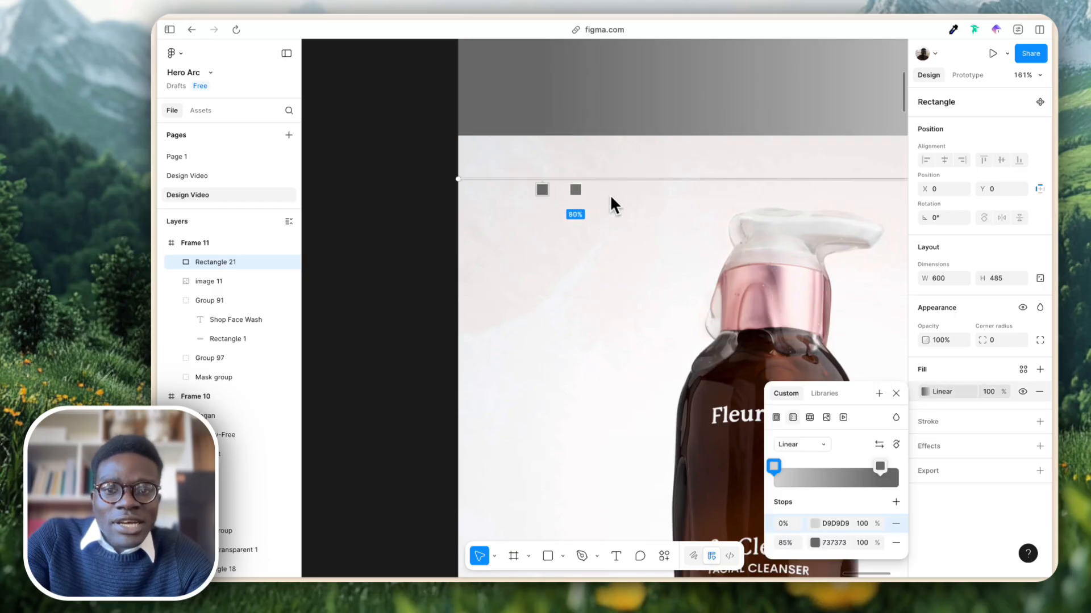
pyautogui.click(480, 183)
pyautogui.hotkey('ctrl', 'c')
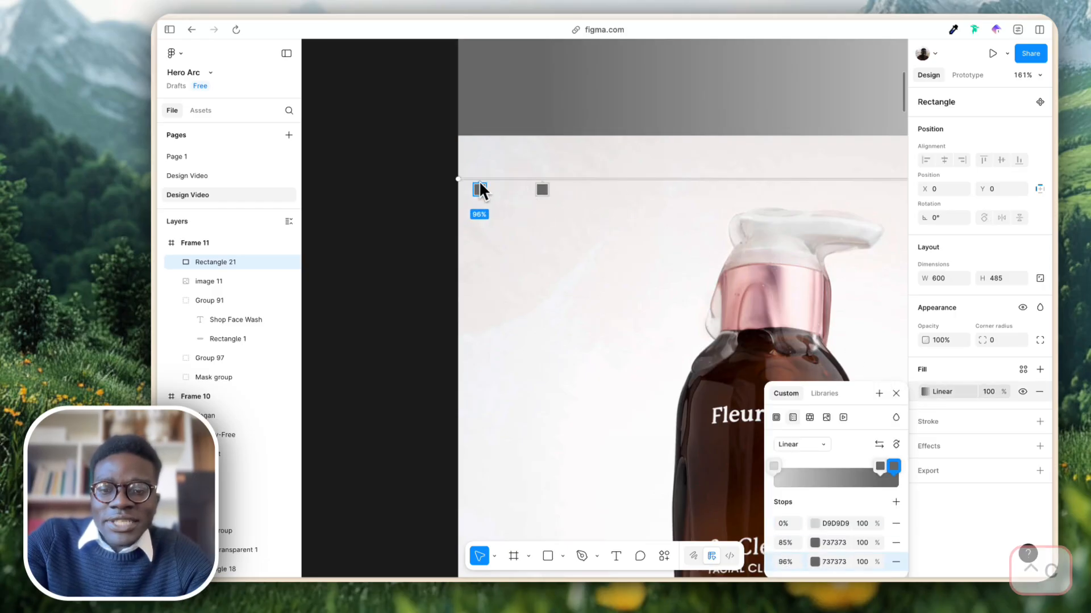
pyautogui.click(479, 149)
pyautogui.click(542, 189)
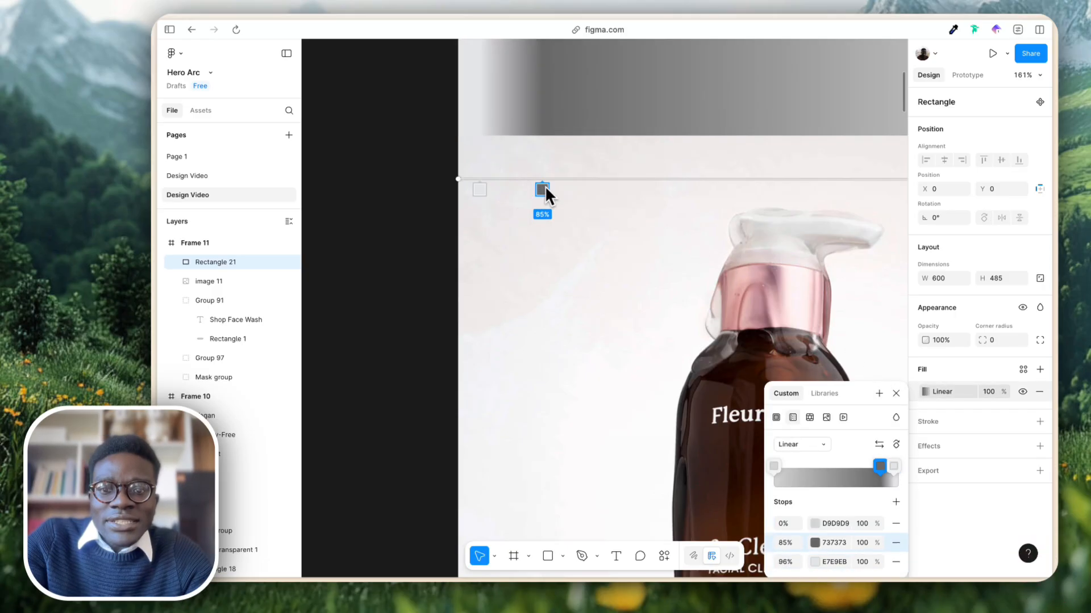
pyautogui.hotkey('ctrl', 'c')
pyautogui.click(540, 141)
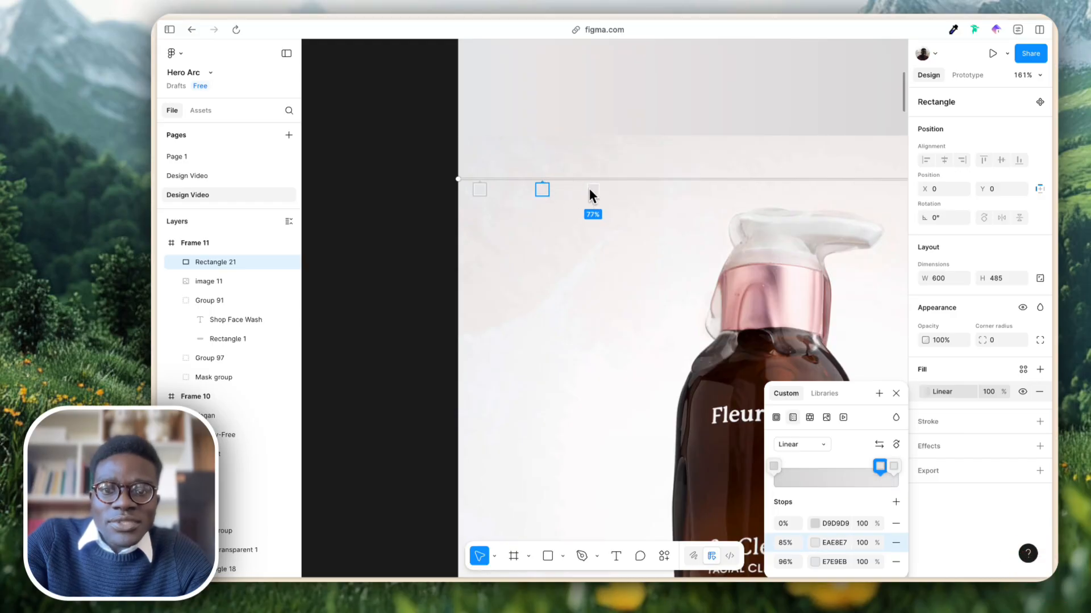
# Add gradient stops at 77% and 64%, coloured E9E7E6 and EEECEA from the photo background directly beneath them.
pyautogui.click(592, 180)
pyautogui.hotkey('ctrl', 'c')
pyautogui.click(592, 145)
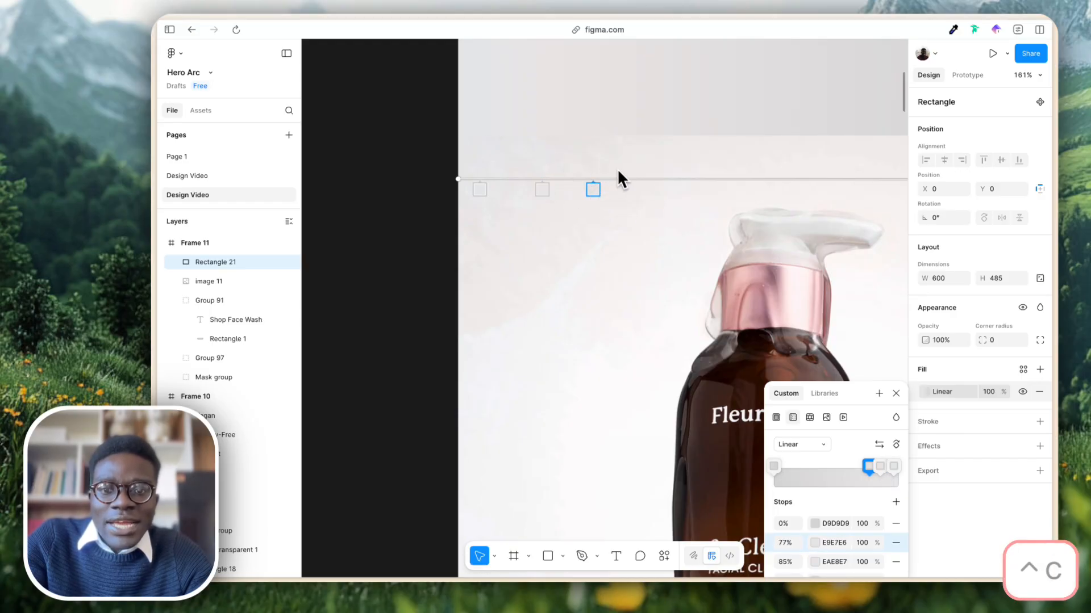
pyautogui.click(666, 189)
pyautogui.hotkey('ctrl', 'c')
pyautogui.click(667, 140)
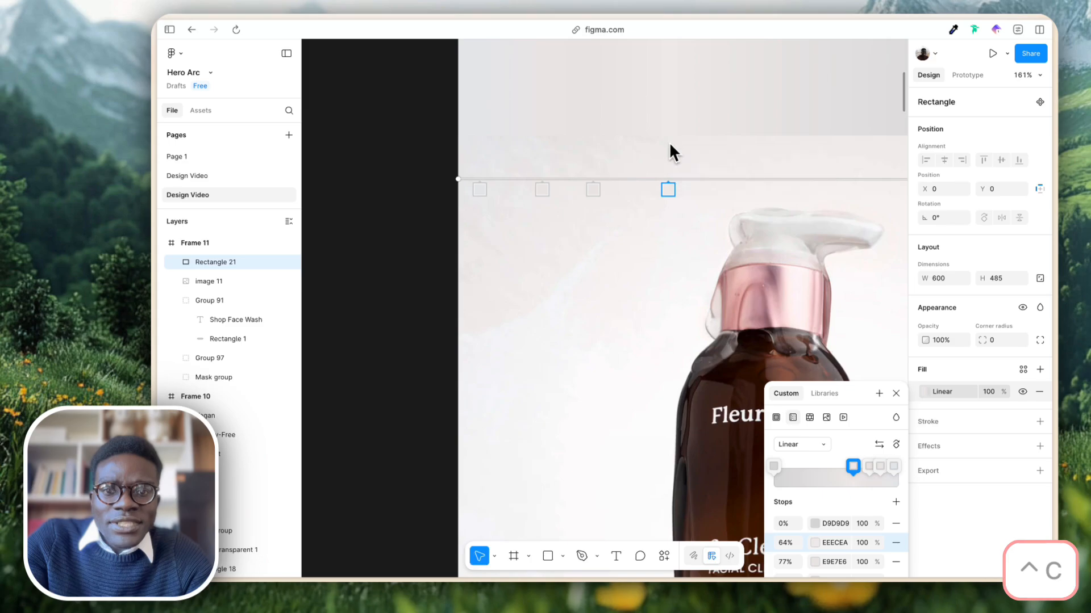
# Add gradient stops at 51% and 39%, both coloured EFEDEC by sampling the photo background above the pump.
pyautogui.click(742, 187)
pyautogui.hotkey('ctrl', 'c')
pyautogui.click(744, 140)
pyautogui.scroll(-5, 744, 138)
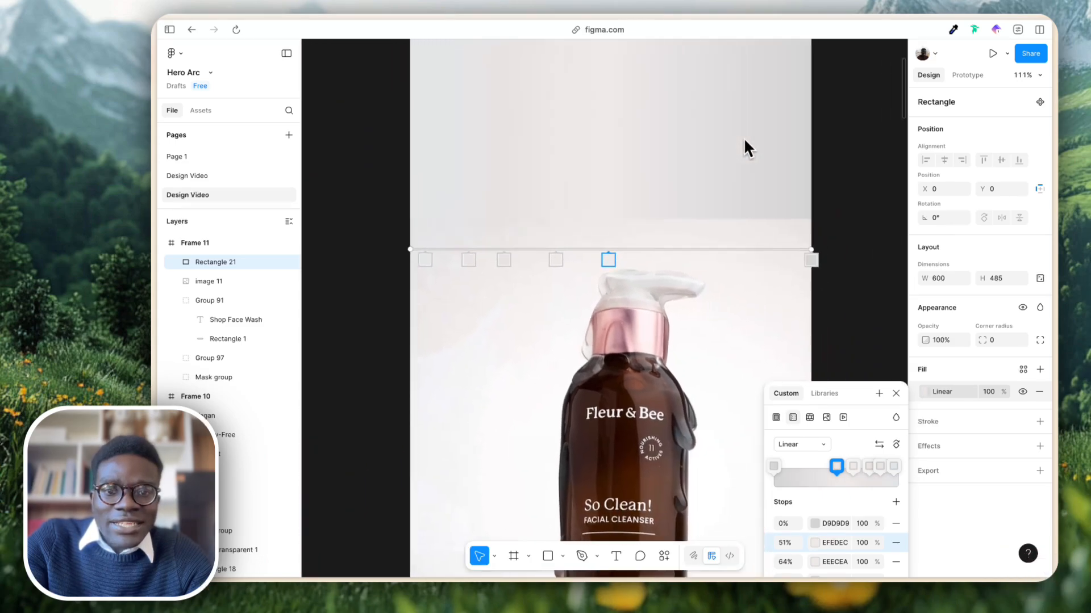
pyautogui.click(629, 280)
pyautogui.hotkey('ctrl', 'c')
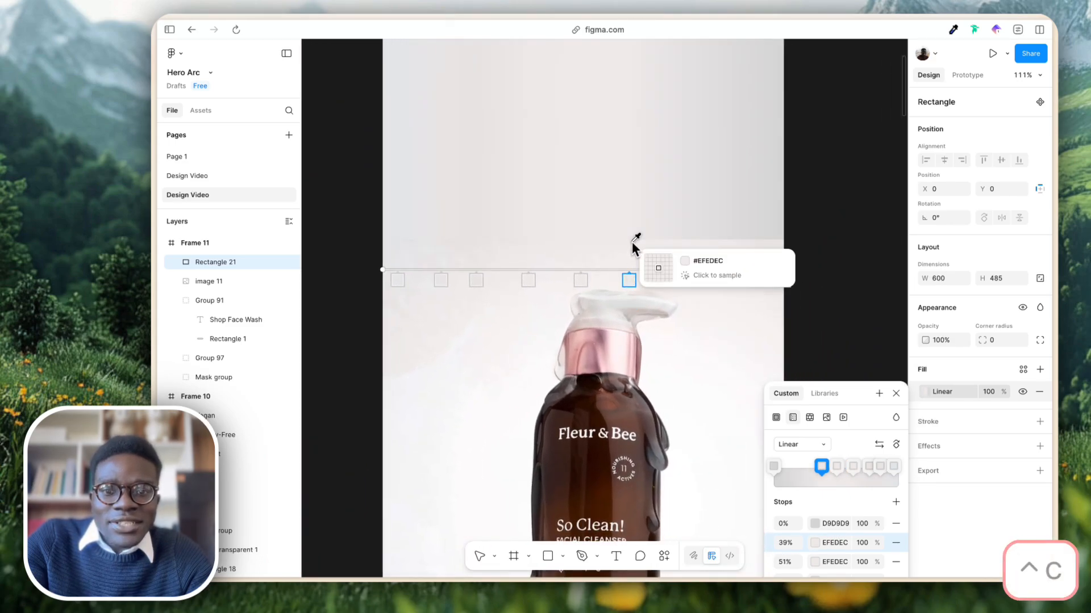
pyautogui.click(632, 241)
# Add gradient stops at 23% and 14%, sampling the photo background for their colours F0EEED and EEECEA.
pyautogui.click(690, 280)
pyautogui.hotkey('ctrl', 'c')
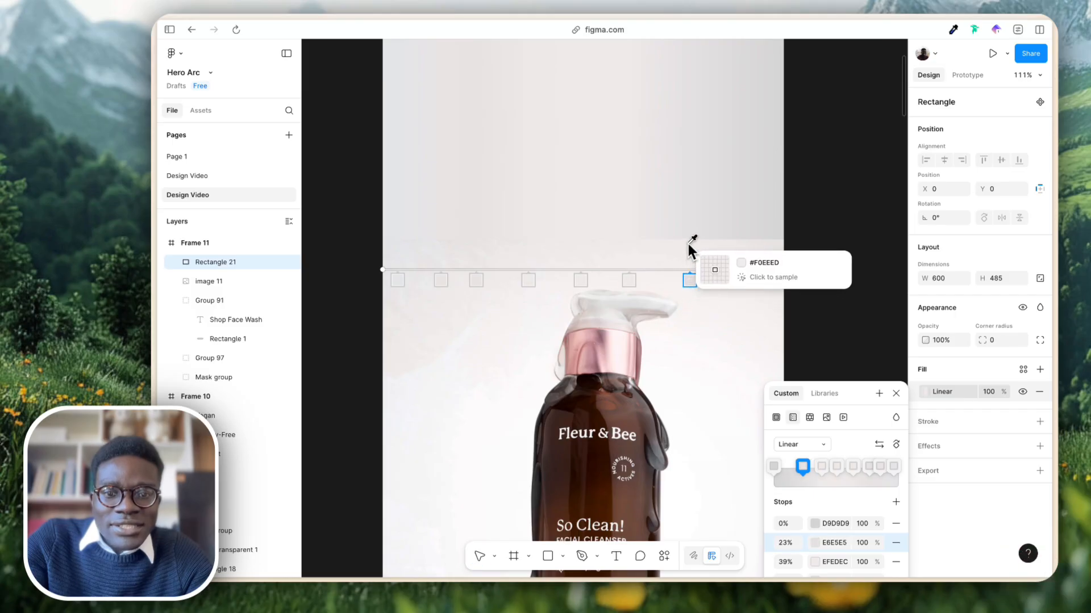
pyautogui.click(688, 244)
pyautogui.click(726, 280)
pyautogui.hotkey('ctrl', 'c')
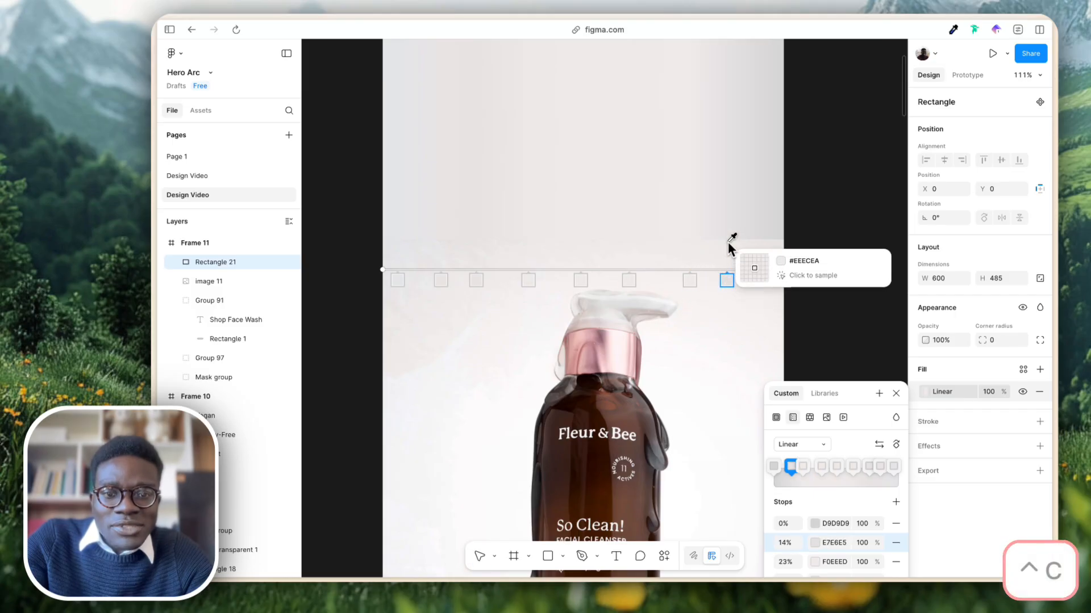
pyautogui.click(730, 244)
# Add a gradient stop at 5% sampled as EAE8E7 and recolour the 0% stop to the photo's E9E7E6.
pyautogui.click(762, 280)
pyautogui.hotkey('ctrl', 'c')
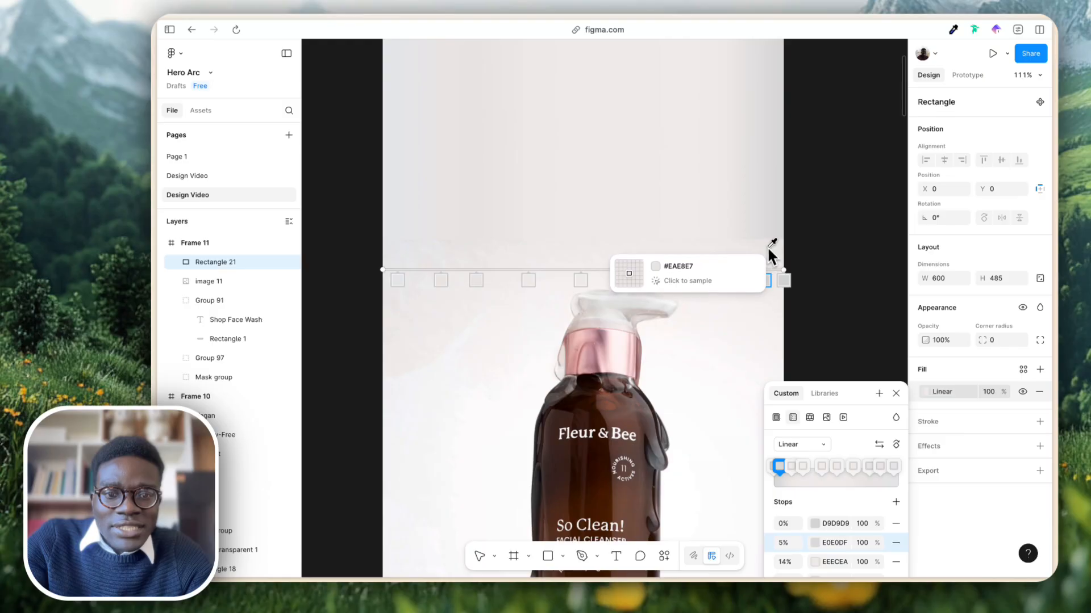
pyautogui.click(767, 246)
pyautogui.click(781, 280)
pyautogui.hotkey('ctrl', 'c')
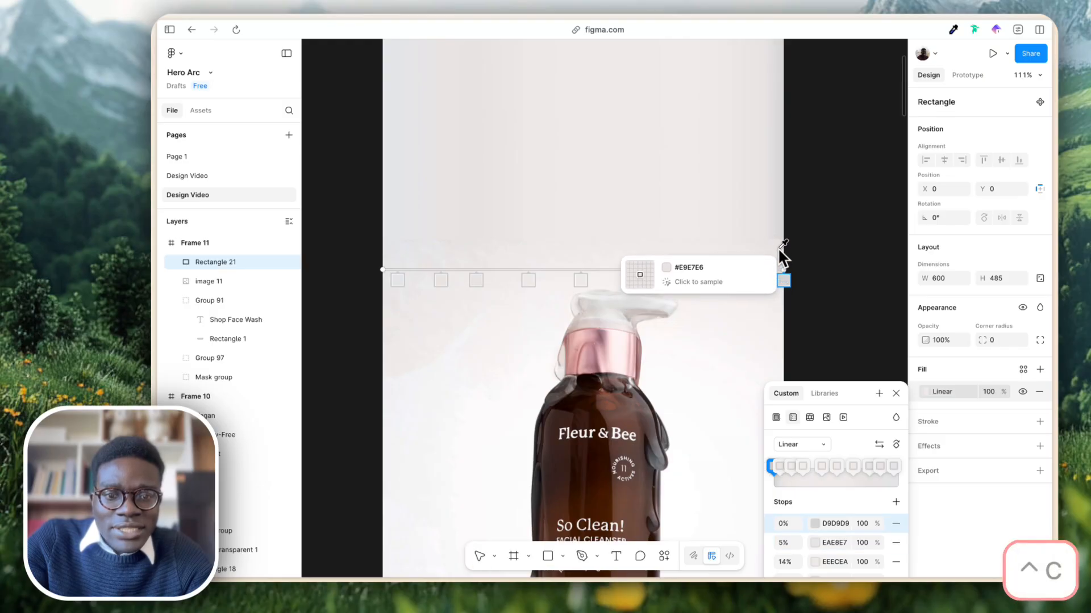
pyautogui.click(780, 245)
pyautogui.press('Escape')
pyautogui.click(829, 193)
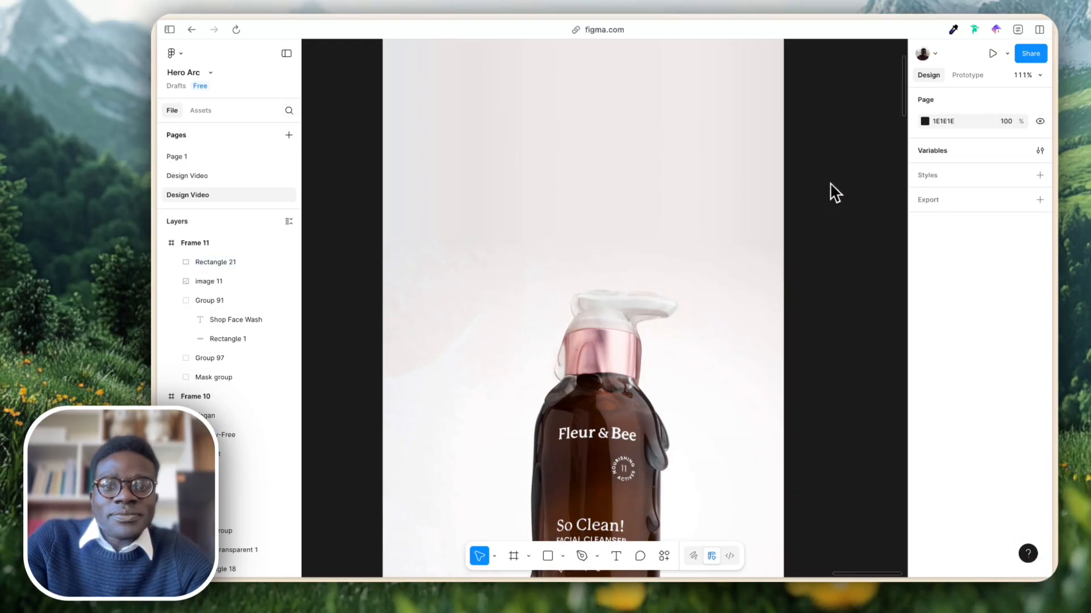
# Send the gradient rectangle behind the logo, headline and Shop Face Wash button in Frame 11.
pyautogui.scroll(-5, 830, 193)
pyautogui.scroll(2, 835, 191)
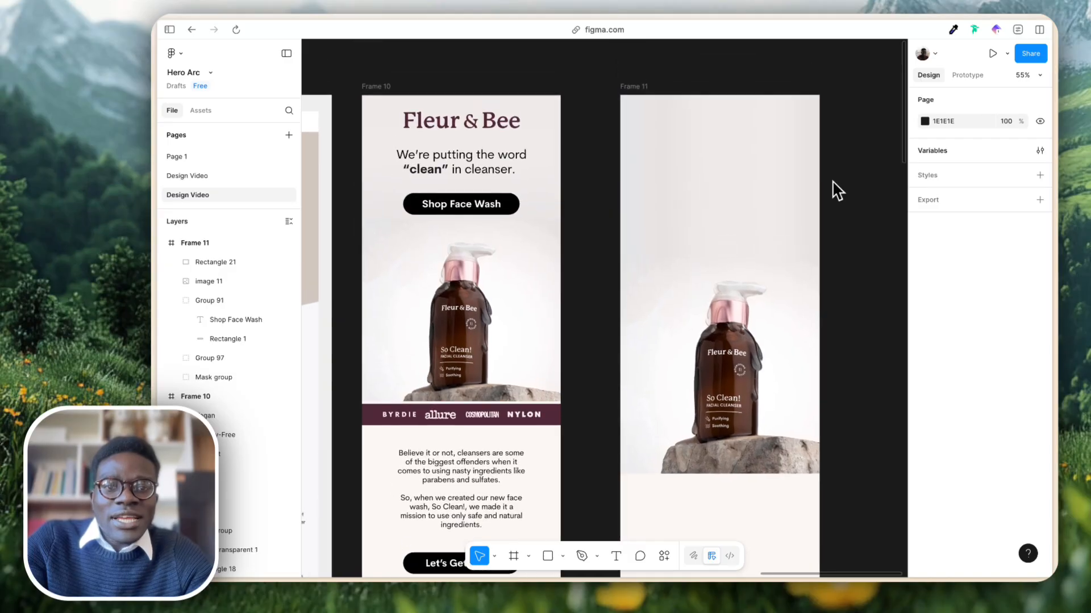
pyautogui.click(758, 163)
pyautogui.press('super+bracketleft')
pyautogui.press('super+bracketleft')
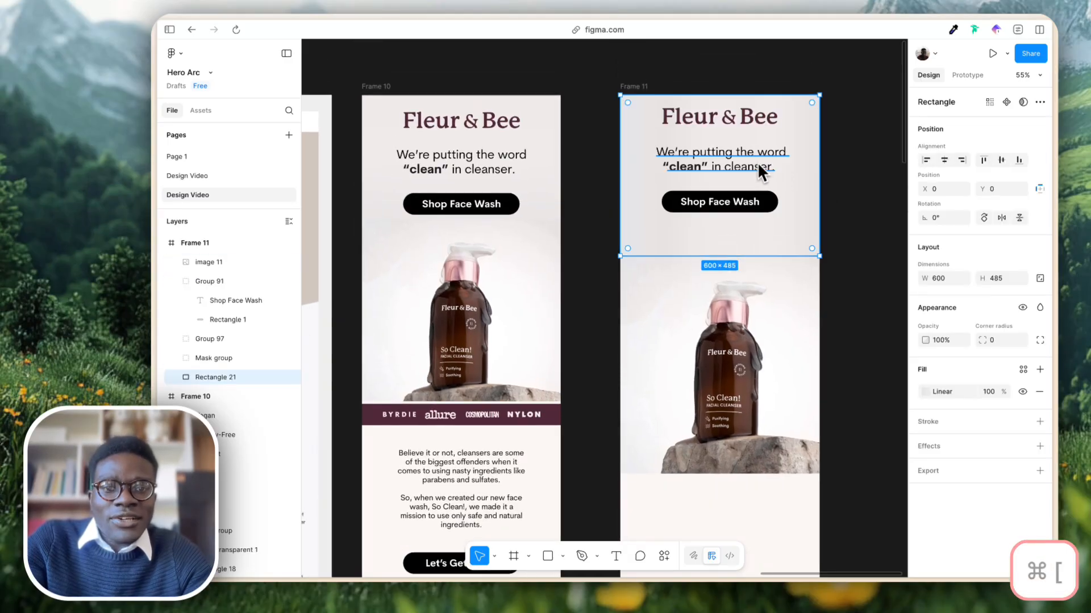
# Move the bottle image up to Y 368 so it starts just below the Shop Face Wash button.
pyautogui.click(847, 219)
pyautogui.moveTo(781, 329); pyautogui.dragTo(772, 298)
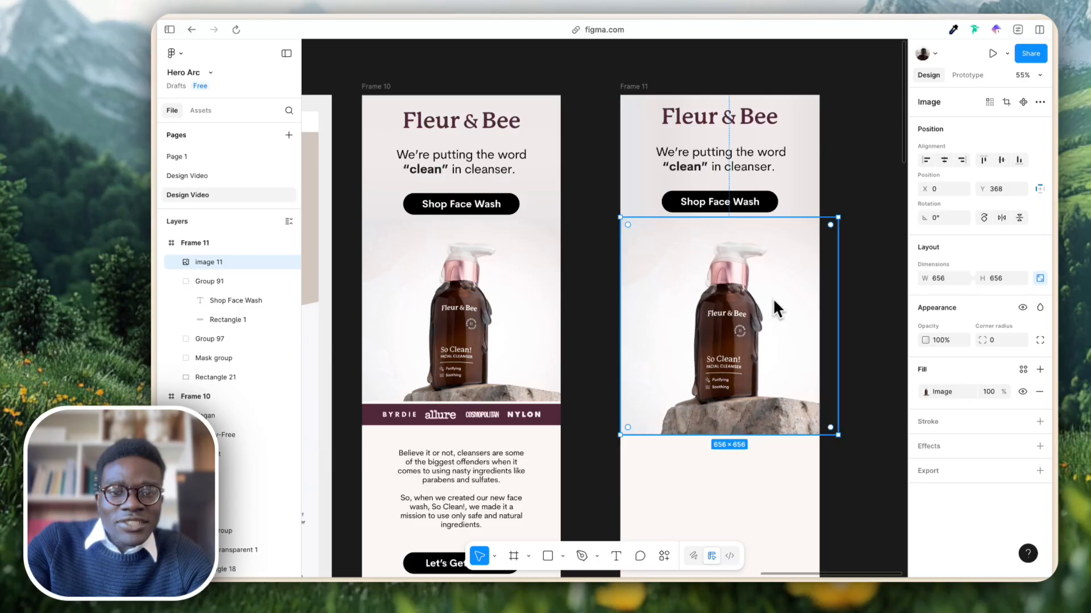
pyautogui.click(878, 287)
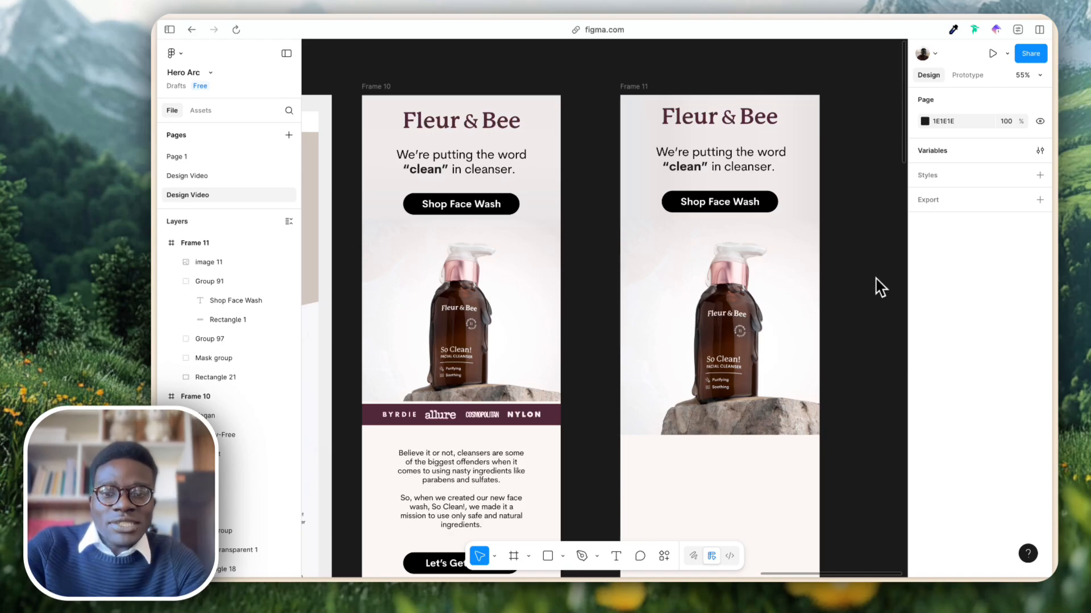
# Draw a rectangle of about 607 × 101 across Frame 11, overlapping the bottom edge of the bottle image.
pyautogui.scroll(-3, 448, 379)
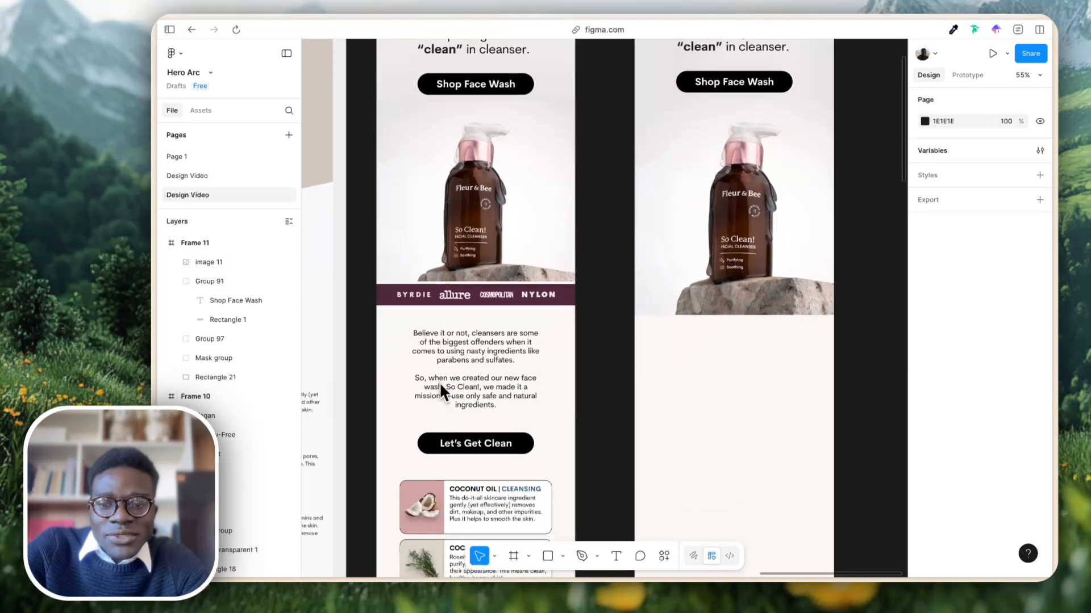
pyautogui.hscroll(-6, 473, 295)
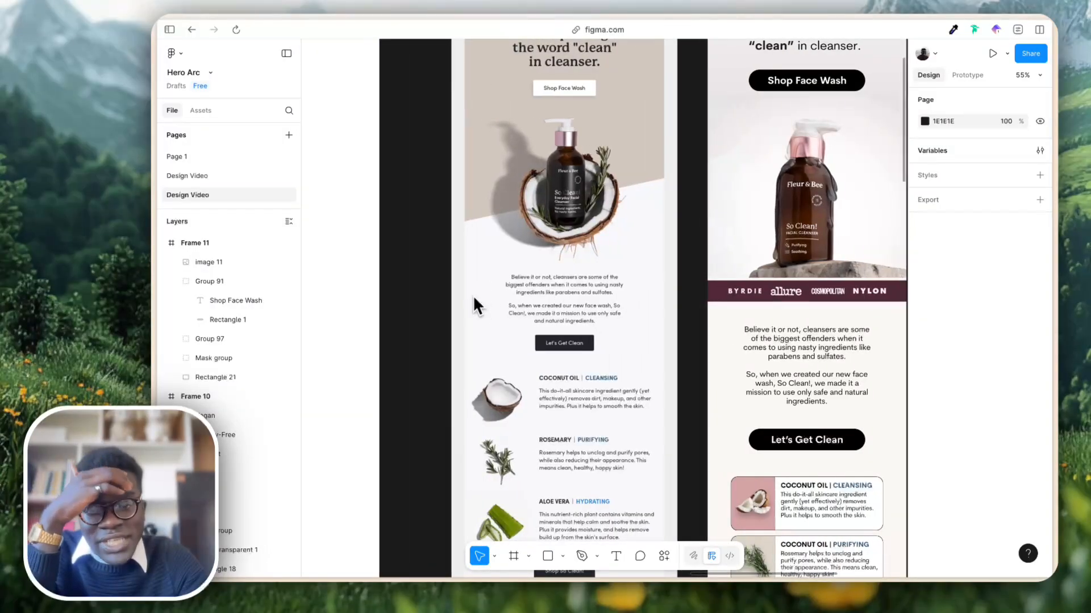
pyautogui.keyDown('ctrl'); pyautogui.scroll(-5, 472, 295); pyautogui.keyUp('ctrl')
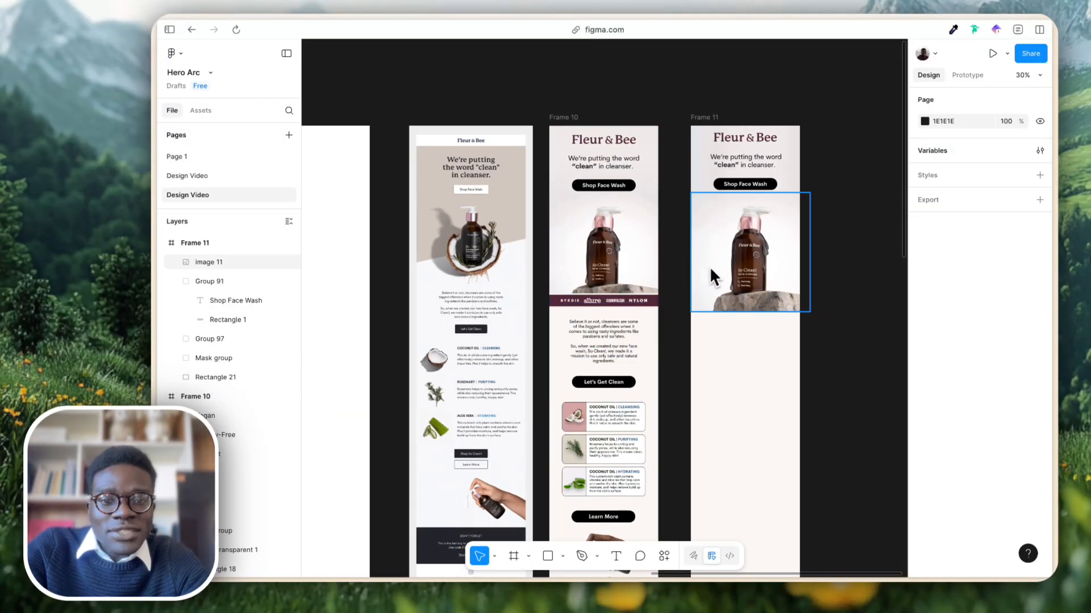
pyautogui.click(758, 287)
pyautogui.keyDown('ctrl'); pyautogui.scroll(3, 756, 289); pyautogui.keyUp('ctrl')
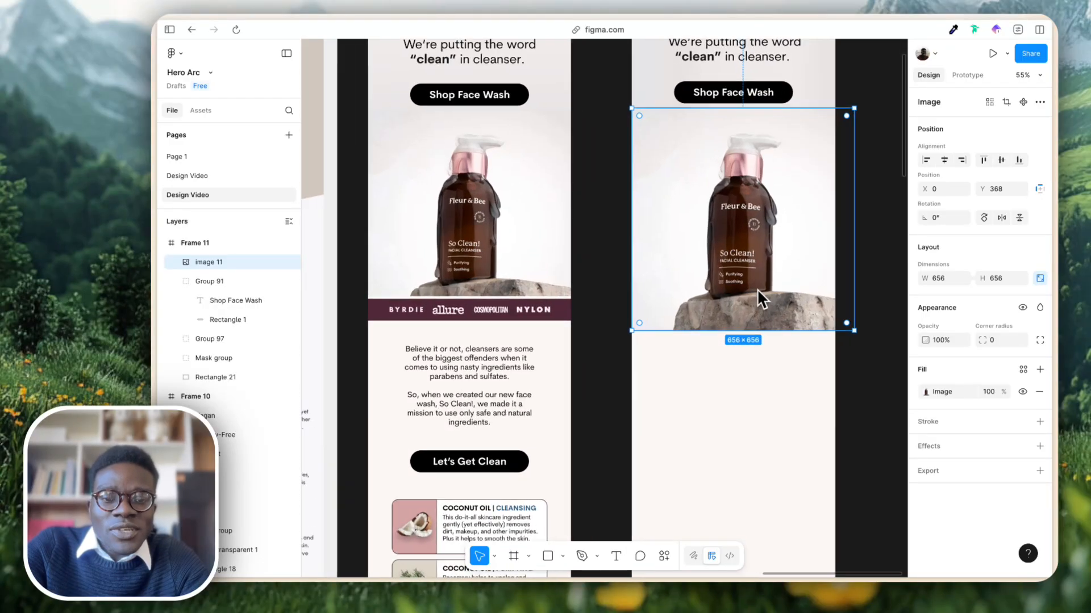
pyautogui.keyDown('ctrl'); pyautogui.scroll(2, 756, 289); pyautogui.keyUp('ctrl')
pyautogui.press('r')
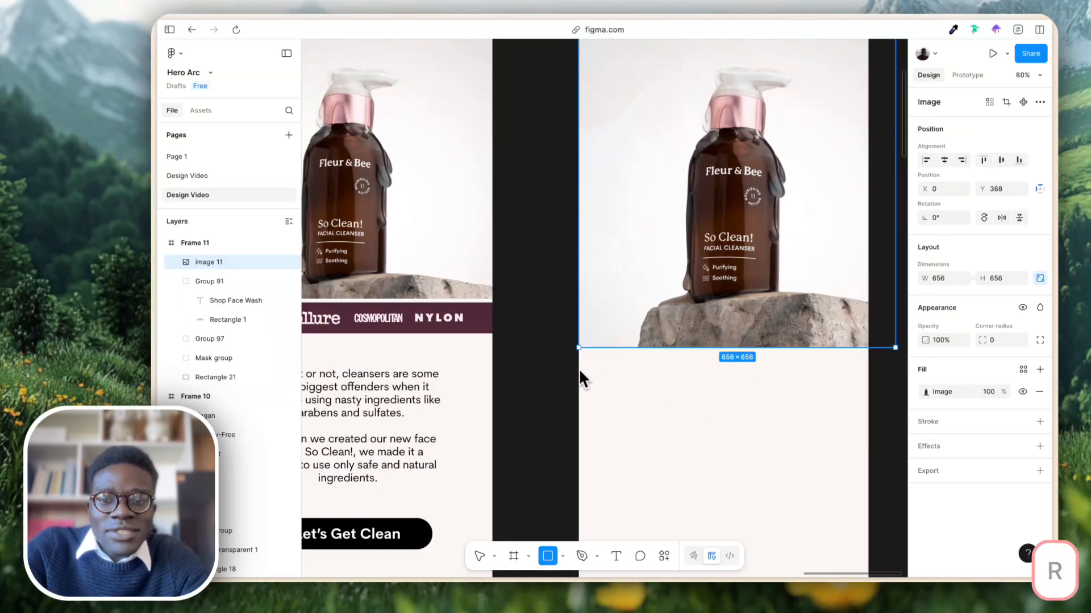
pyautogui.moveTo(580, 370); pyautogui.dragTo(869, 325)
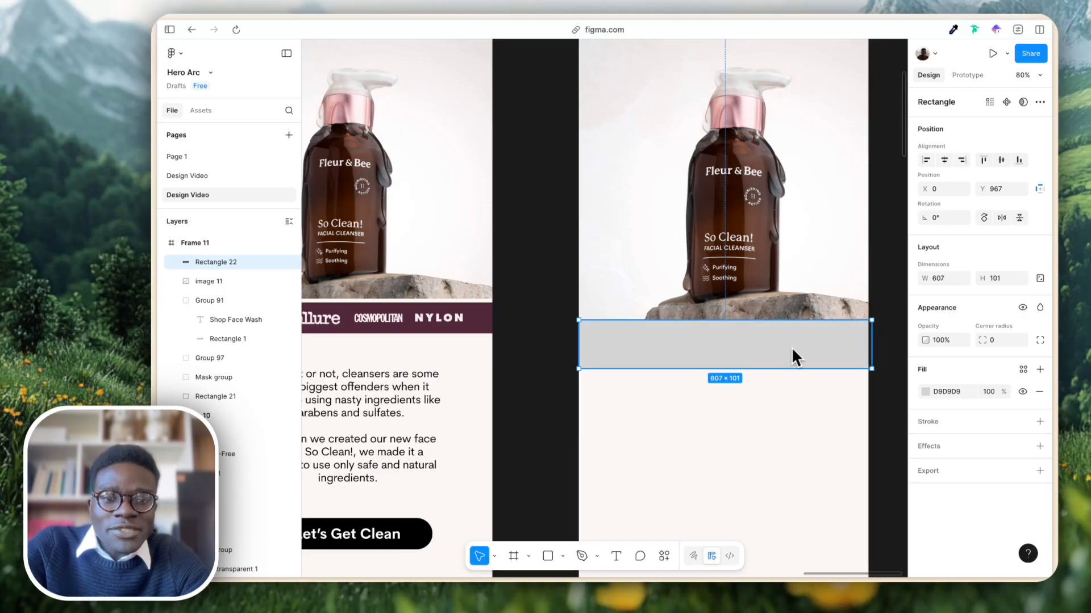
# Recolour the band in Frame 11 with plum 5A2F41 sampled from the second swatch in the brand guidelines palette.
pyautogui.hotkey('ctrl', 'c')
pyautogui.scroll(-2, 676, 329)
pyautogui.scroll(-3, 676, 329)
pyautogui.hscroll(-8, 669, 326)
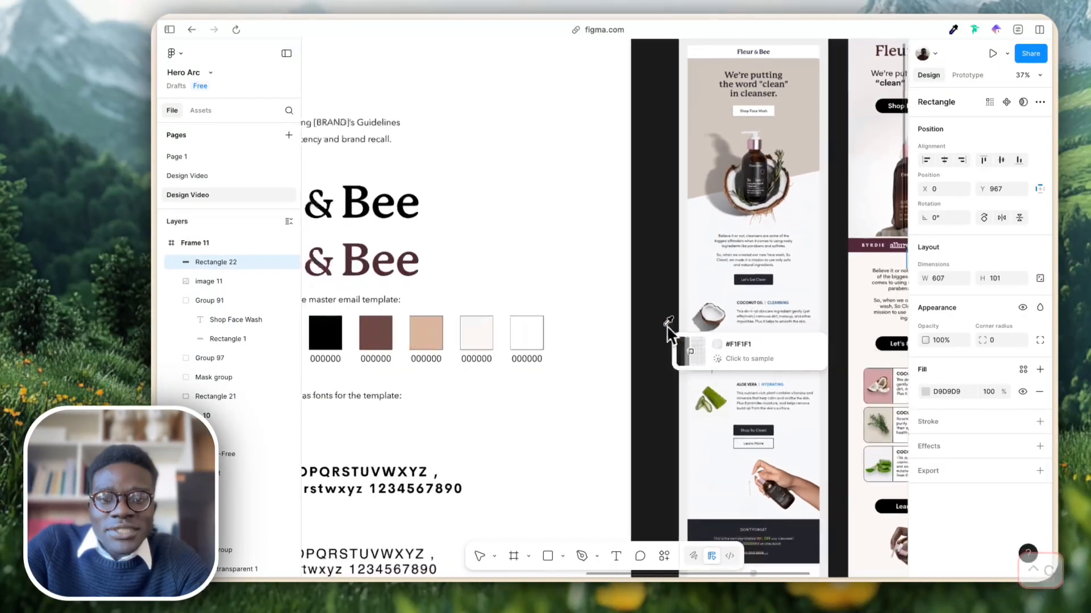
pyautogui.click(342, 312)
pyautogui.hscroll(10, 621, 288)
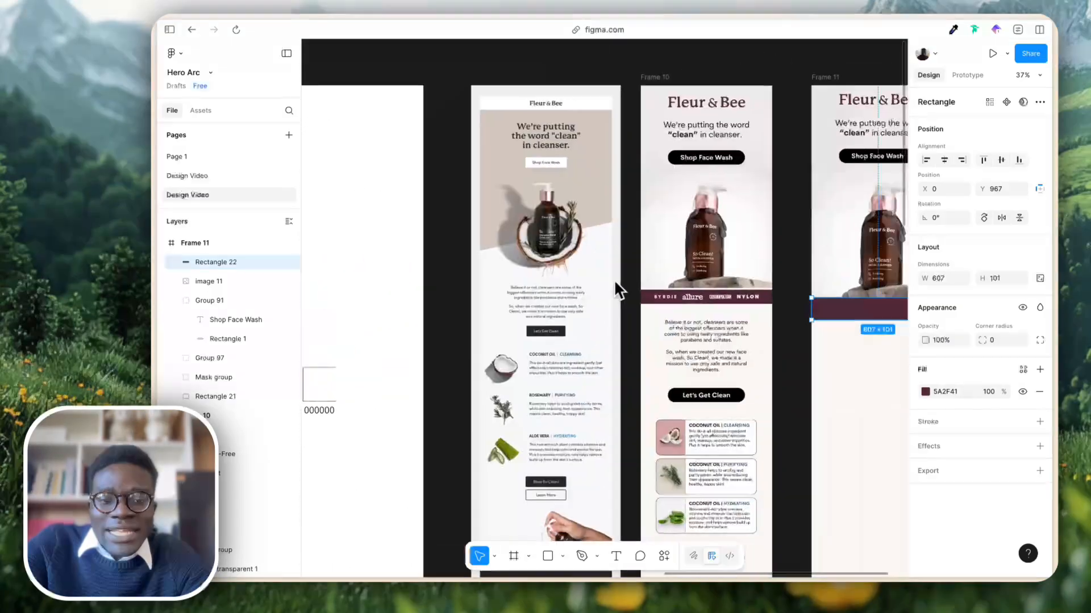
pyautogui.click(780, 373)
pyautogui.hscroll(5, 779, 374)
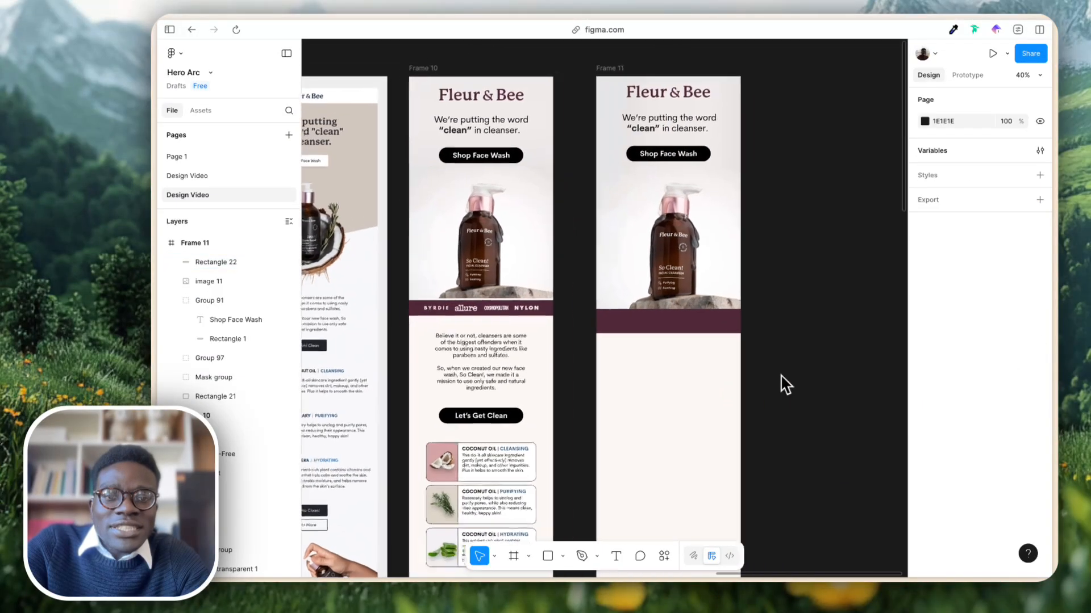
pyautogui.scroll(2, 780, 380)
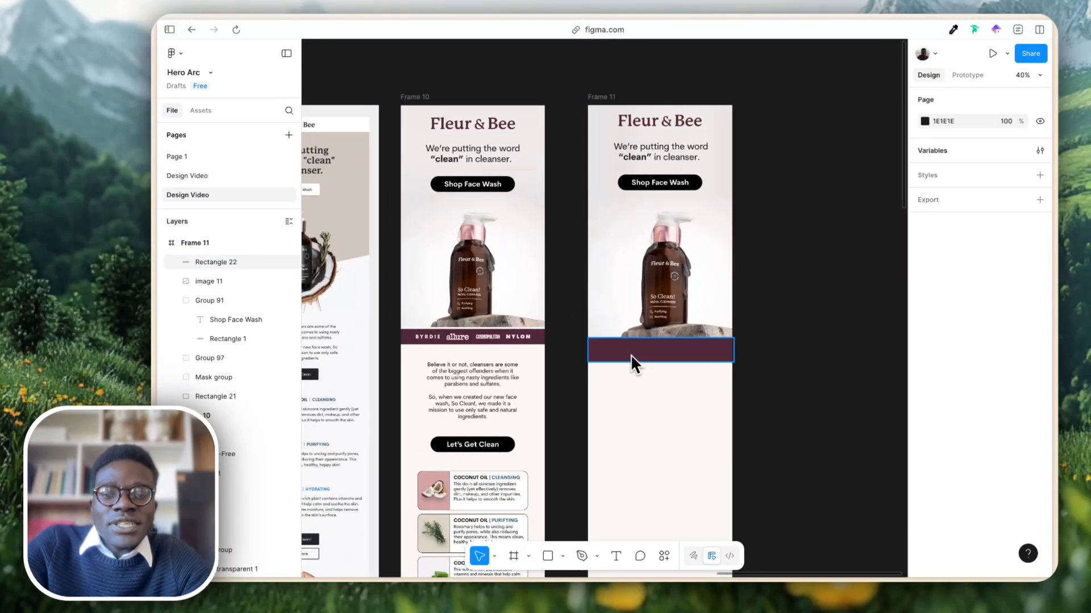
# Switch to the Fleur & Bee facial cleanser product page, close the developer tools and find the press-logo band.
pyautogui.click(690, 359)
pyautogui.scroll(10, 543, 349)
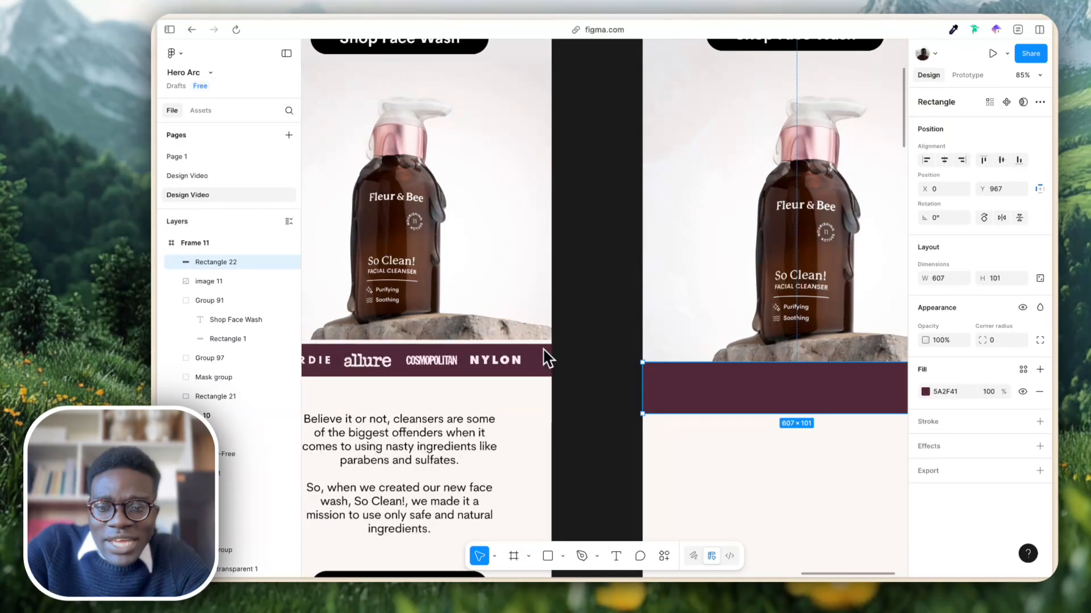
pyautogui.hscroll(-1, 542, 348)
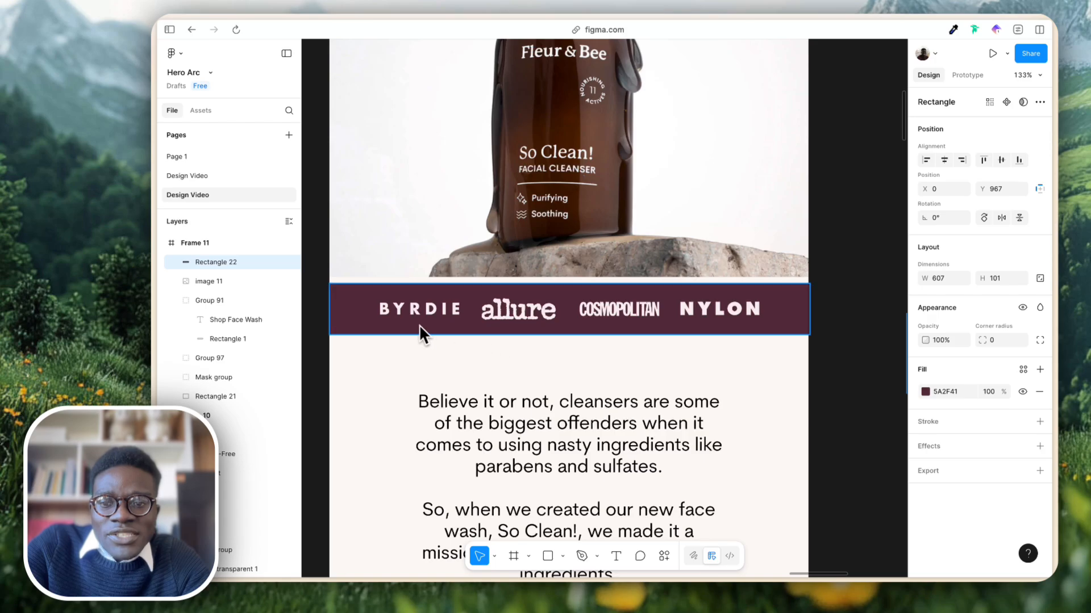
pyautogui.scroll(-5, 540, 310)
pyautogui.hscroll(-2, 542, 312)
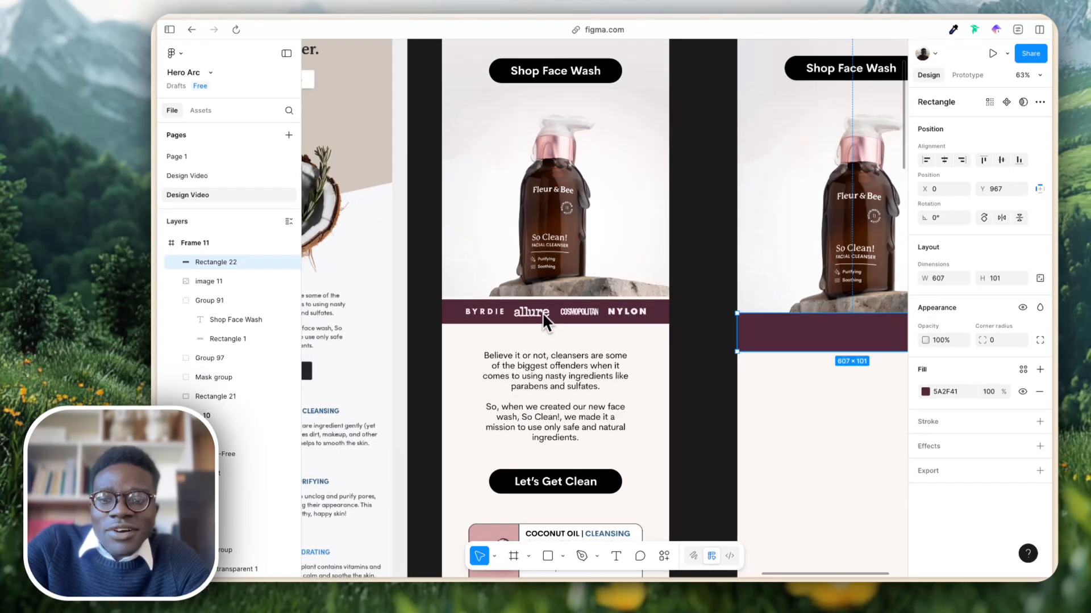
pyautogui.press('super+shift+s')
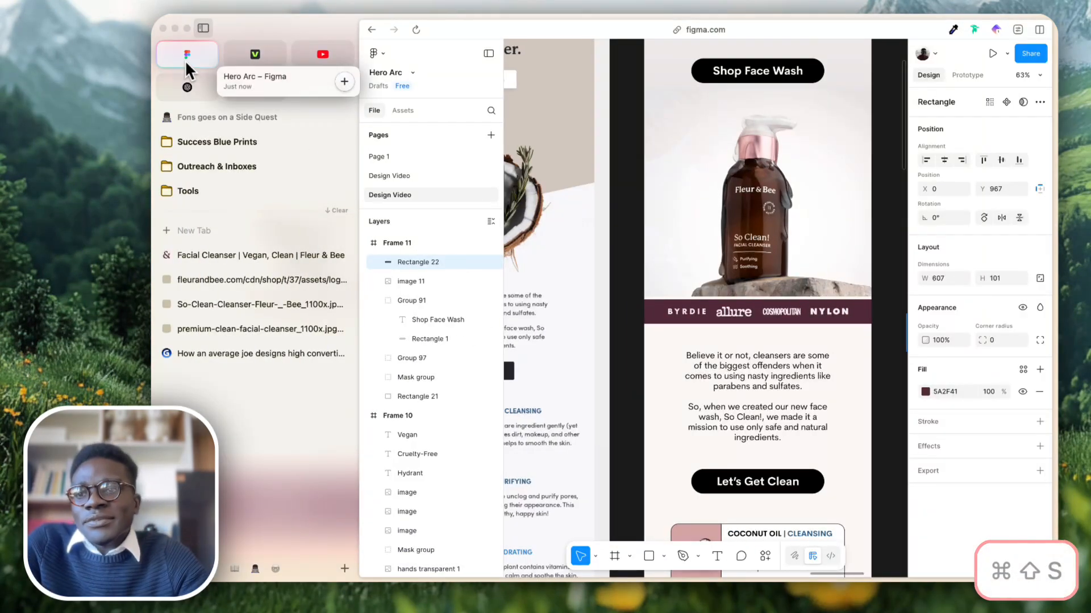
pyautogui.click(250, 256)
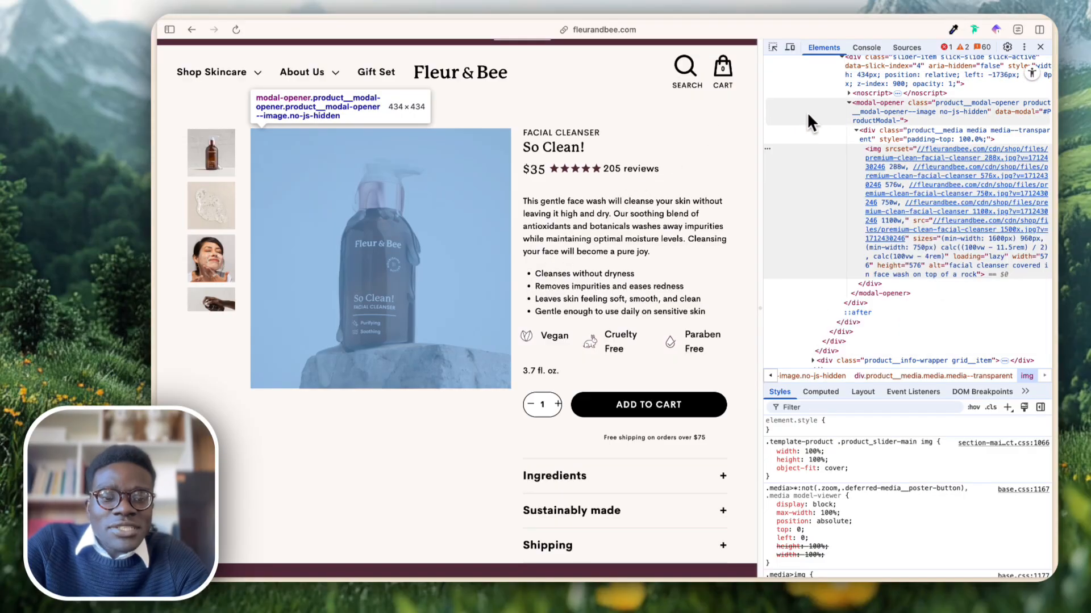
pyautogui.press('Escape')
pyautogui.press('F12')
pyautogui.scroll(-10, 830, 111)
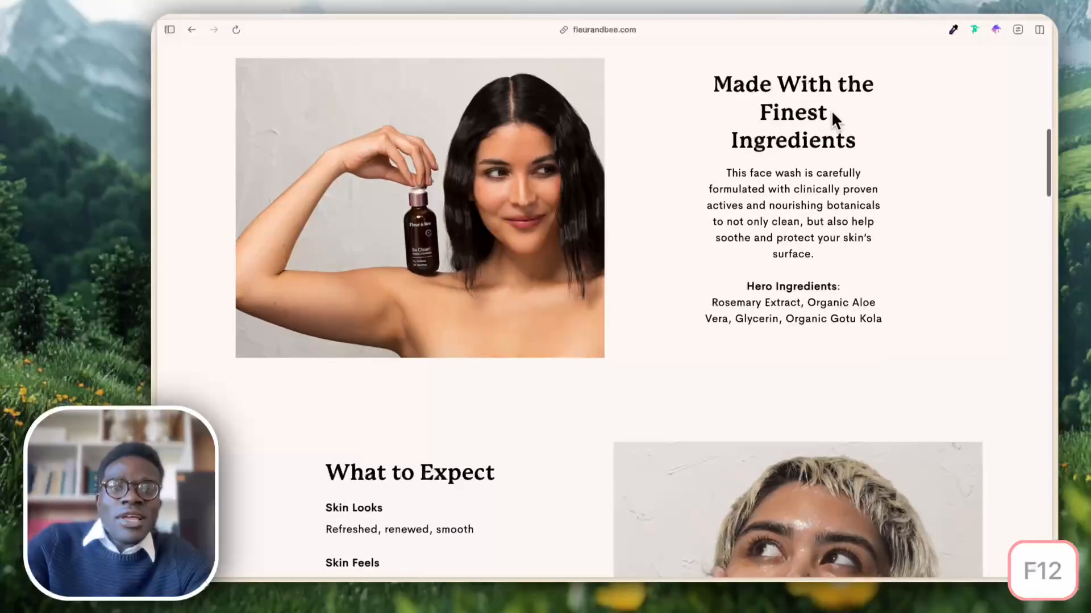
pyautogui.scroll(10, 914, 124)
pyautogui.scroll(-5, 364, 235)
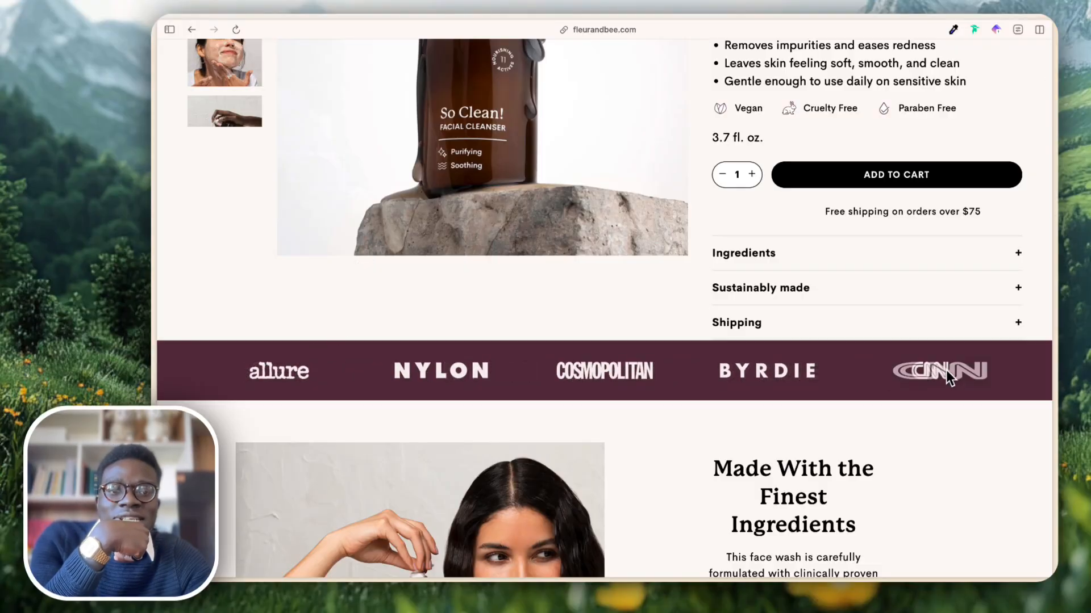
# Copy the allure, NYLON, COSMOPOLITAN and BYRDIE logo images from the product page's press band, one after another.
pyautogui.rightClick(267, 377)
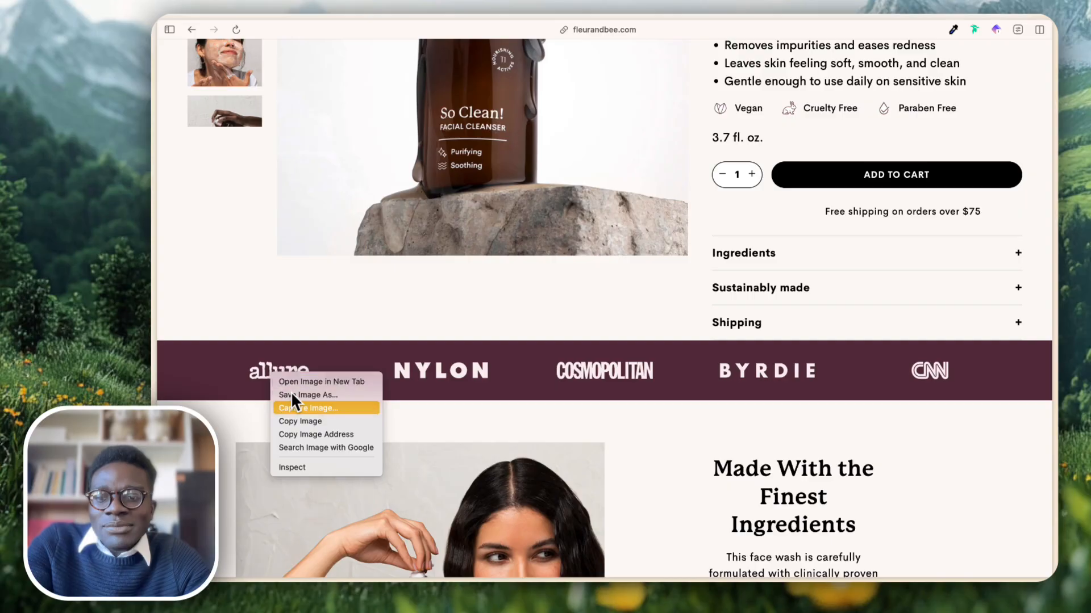
pyautogui.click(302, 422)
pyautogui.rightClick(405, 353)
pyautogui.click(394, 369)
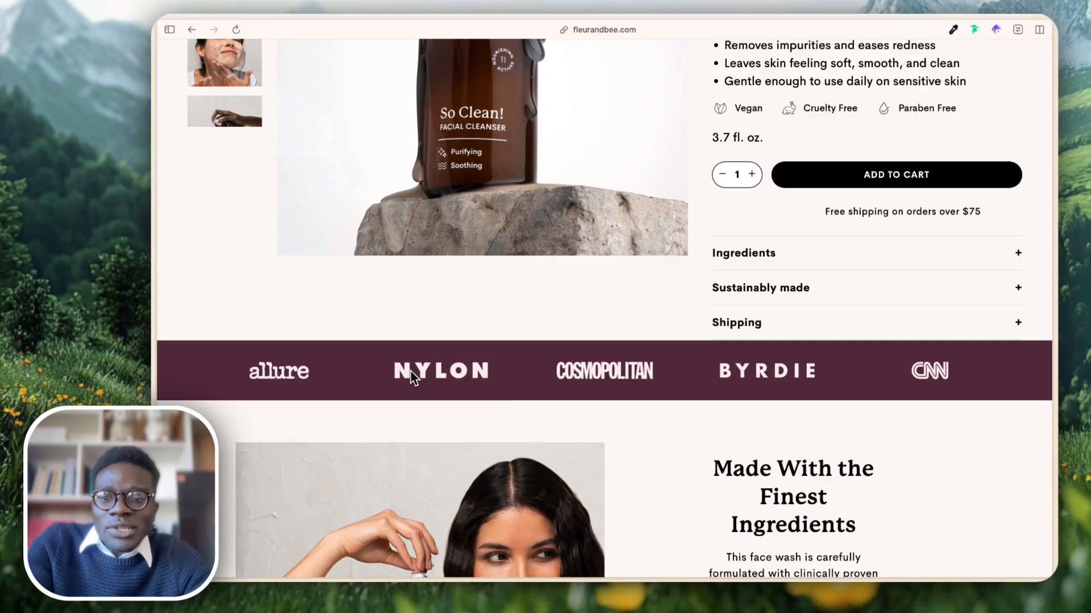
pyautogui.rightClick(411, 377)
pyautogui.click(449, 408)
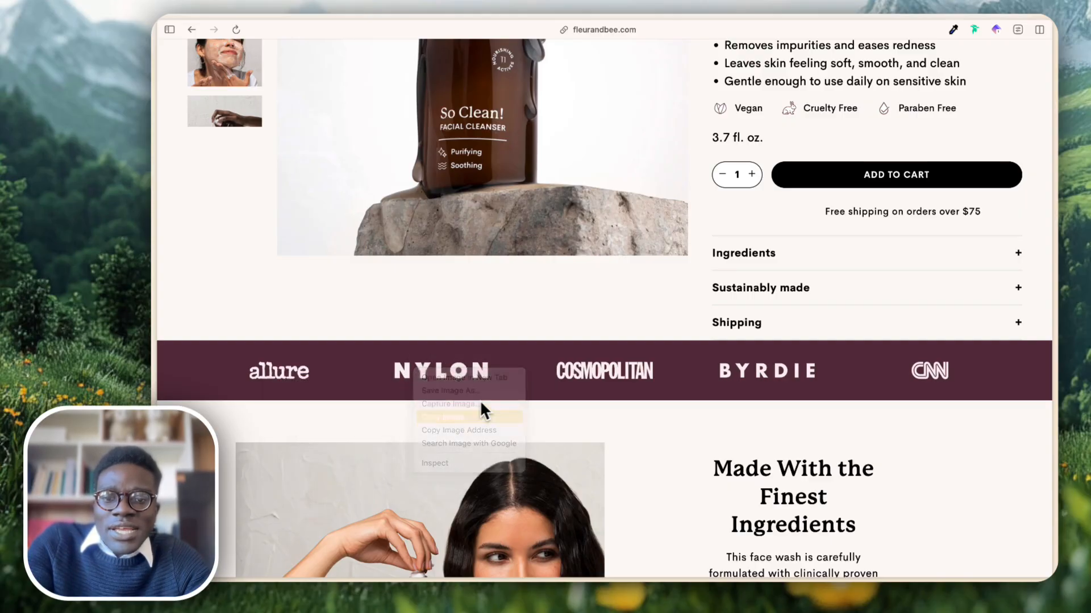
pyautogui.rightClick(605, 366)
pyautogui.click(651, 420)
pyautogui.rightClick(728, 373)
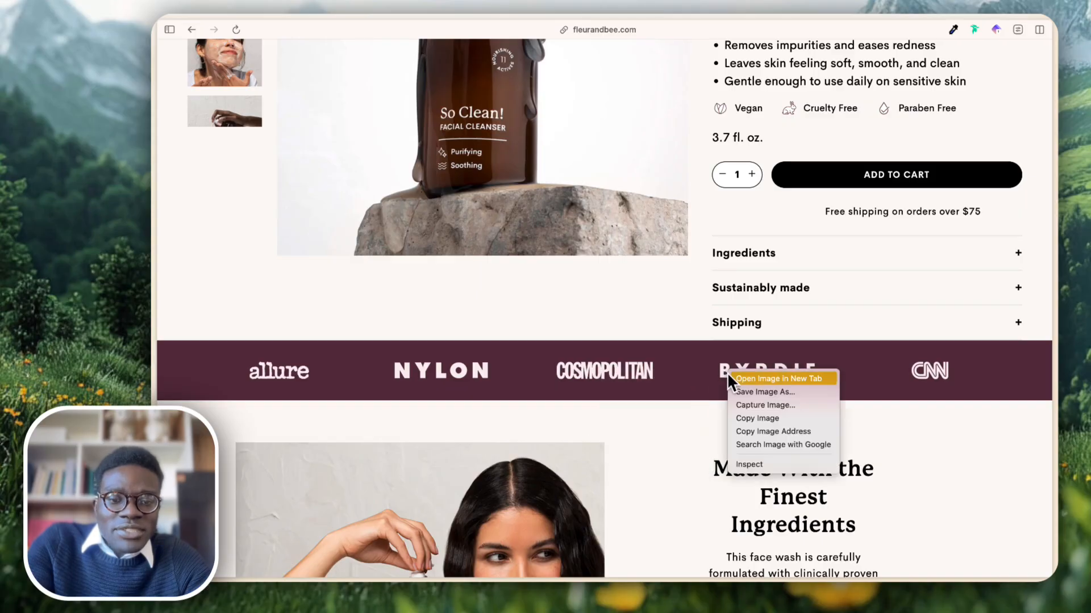
pyautogui.click(755, 418)
# Return to the Hero Arc file in Figma, paste the BYRDIE logo and place it beside Frame 11, level with the plum band.
pyautogui.press('super+shift+s')
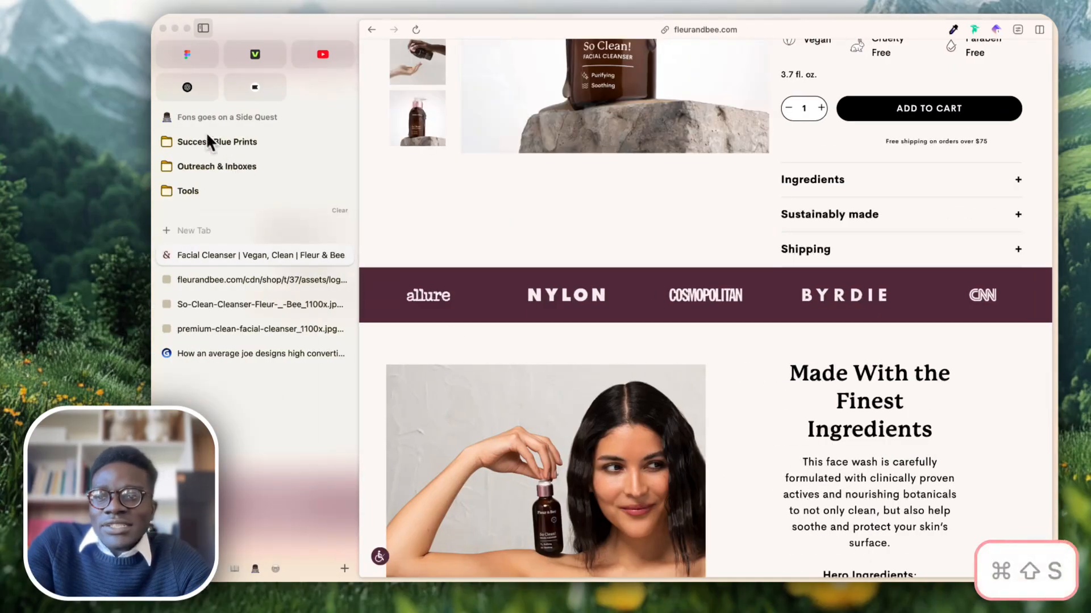
pyautogui.click(181, 68)
pyautogui.click(701, 376)
pyautogui.scroll(5, 704, 379)
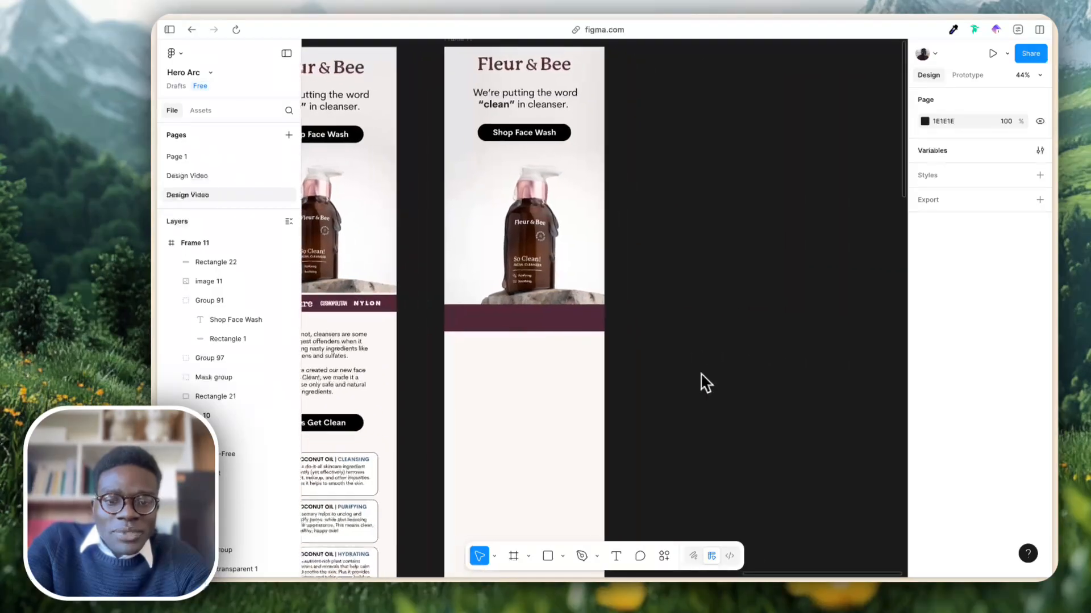
pyautogui.hotkey('ctrl', 'v')
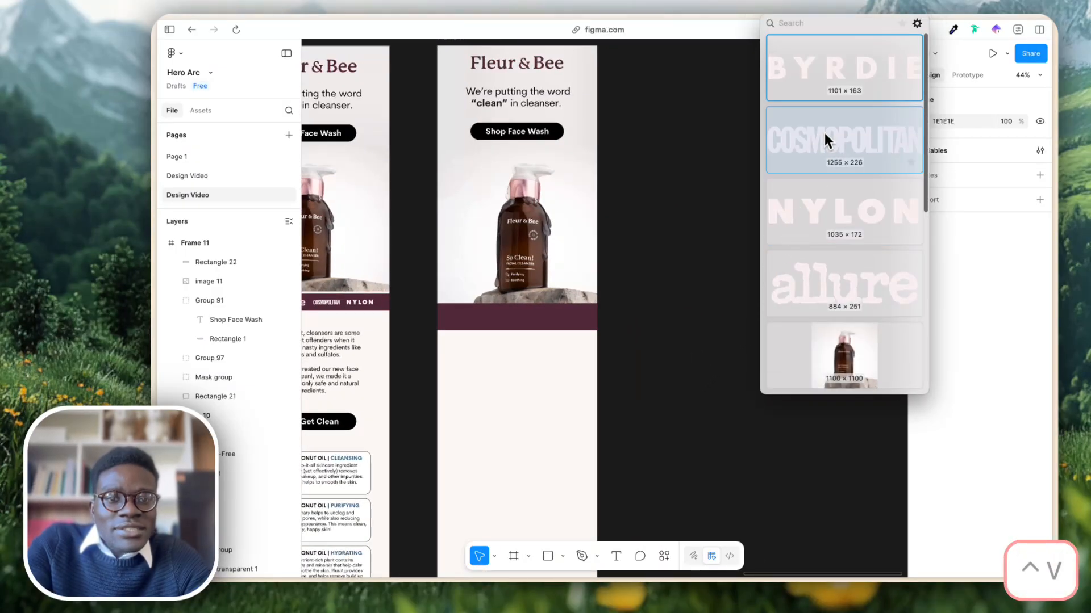
pyautogui.press('Escape')
pyautogui.press('super+v')
pyautogui.moveTo(704, 327); pyautogui.dragTo(834, 323)
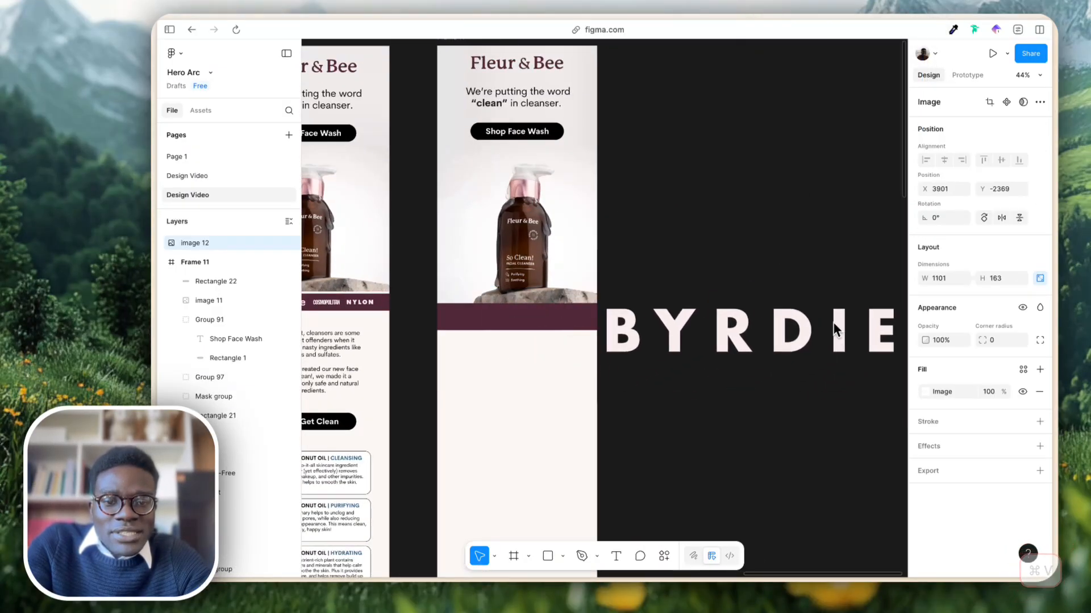
pyautogui.click(807, 357)
pyautogui.scroll(-6, 799, 377)
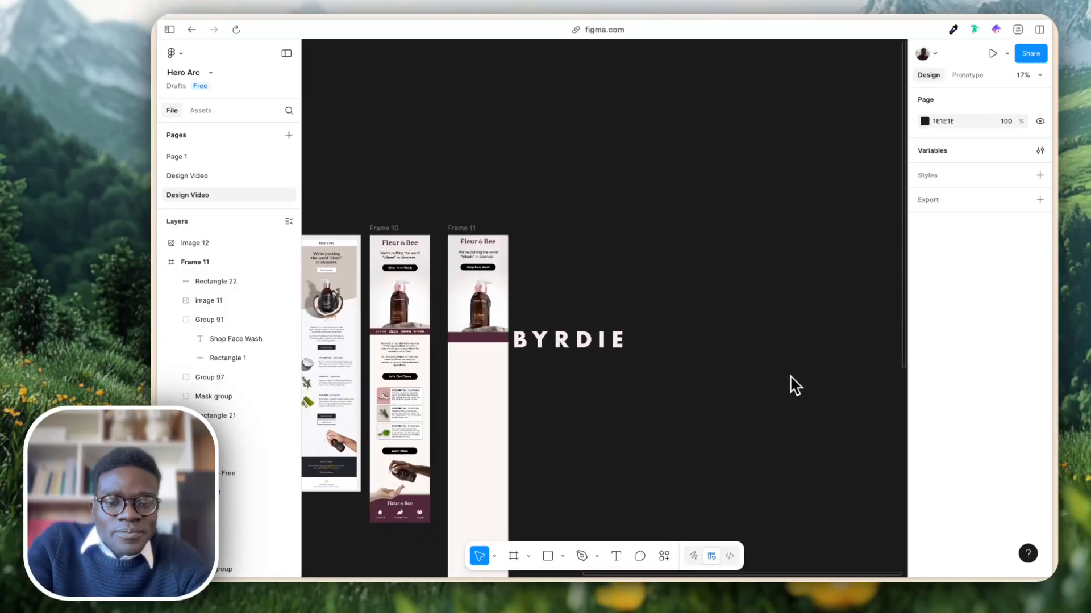
pyautogui.moveTo(604, 342); pyautogui.dragTo(728, 336)
pyautogui.doubleClick(692, 340)
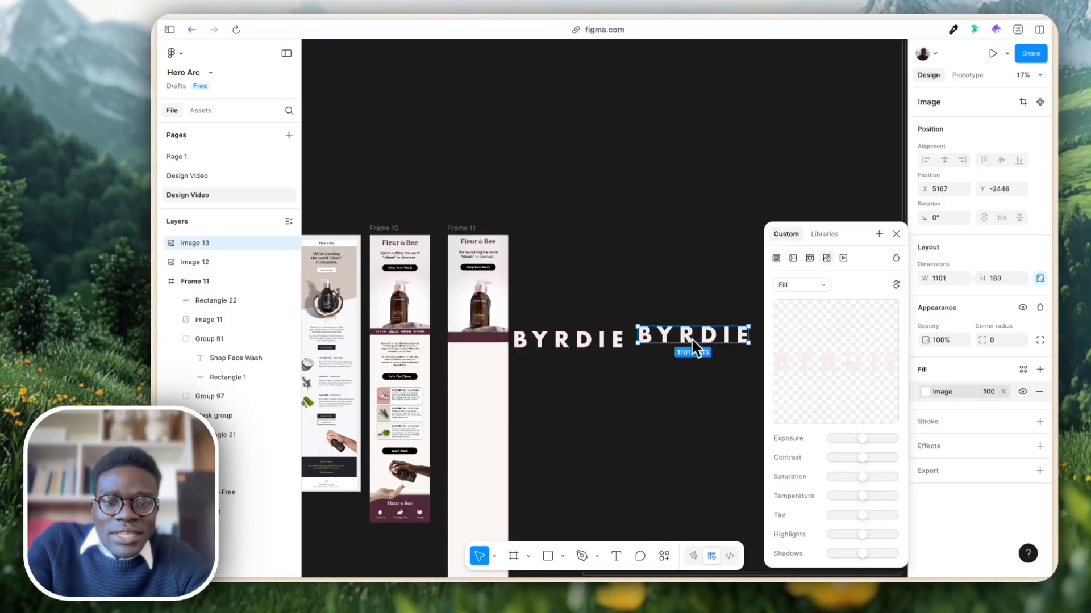
pyautogui.press('super+z')
pyautogui.press('super+z')
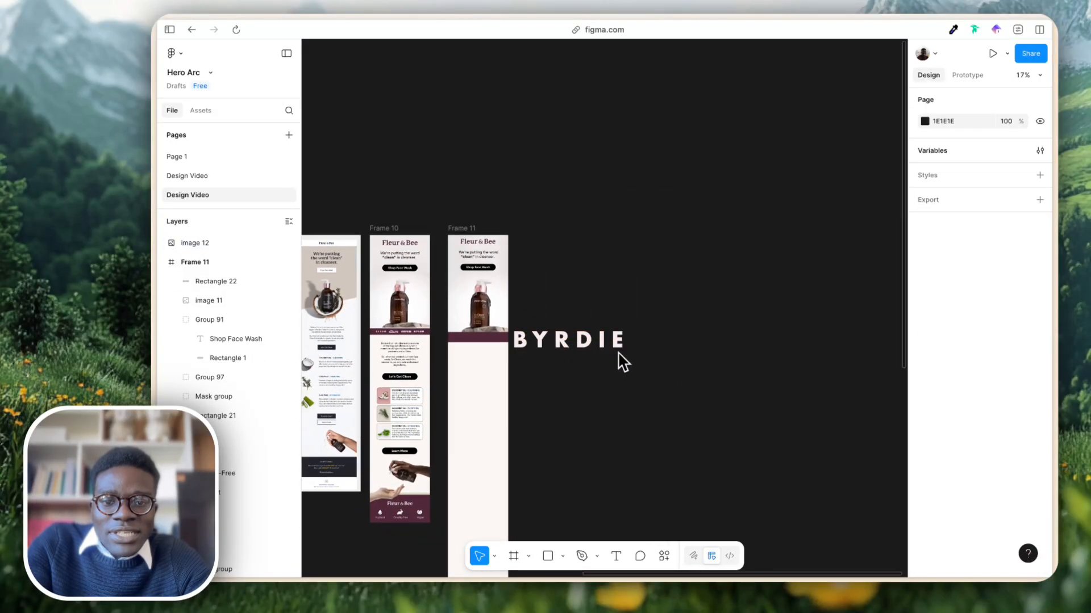
pyautogui.click(598, 348)
pyautogui.press('super+z')
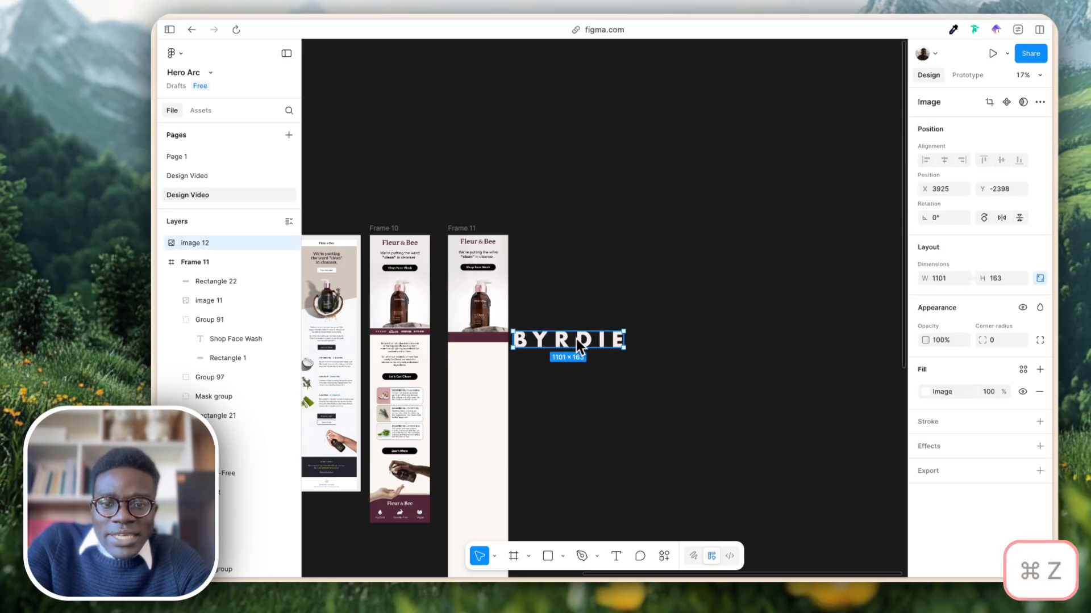
# Duplicate the BYRDIE logo beside the original and pick the COSMOPOLITAN image from the clipboard history.
pyautogui.moveTo(578, 344); pyautogui.dragTo(680, 344)
pyautogui.doubleClick(680, 344)
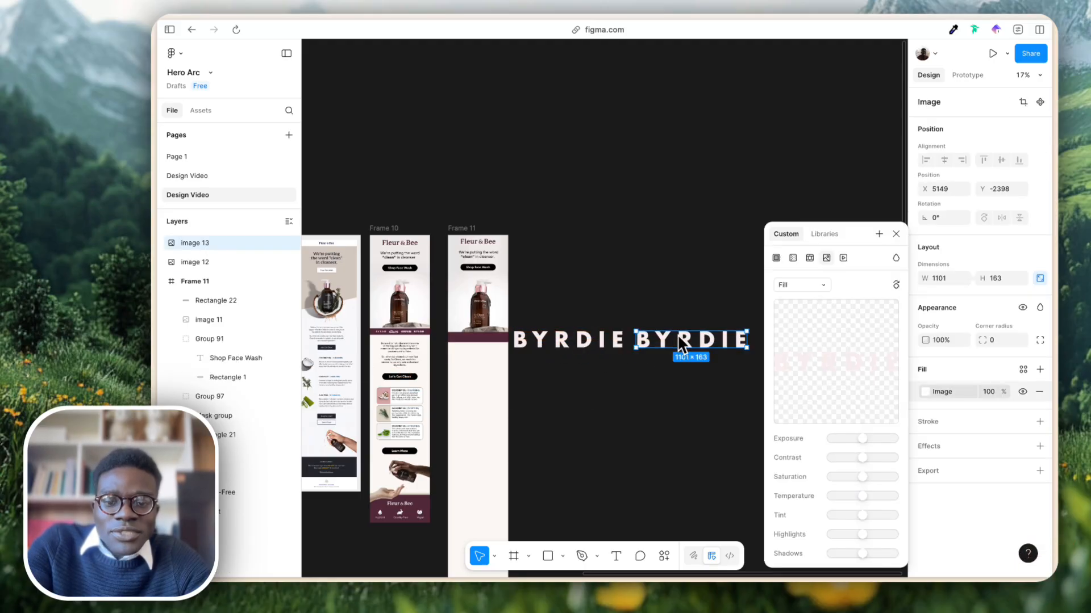
pyautogui.hotkey('alt', 'v')
pyautogui.press('Down')
pyautogui.press('Down')
pyautogui.press('Return')
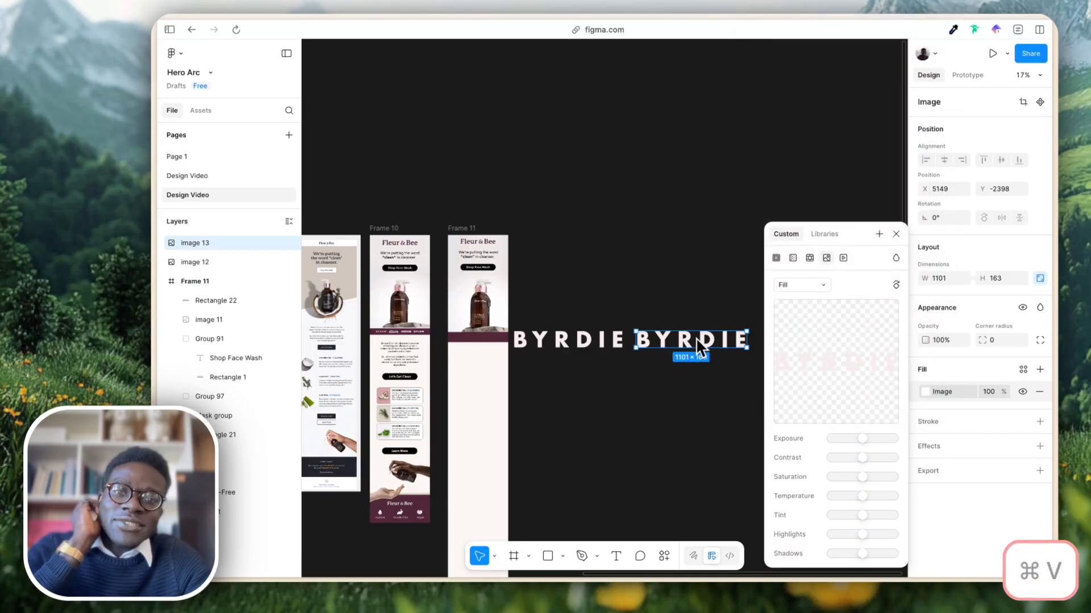
# Replace the duplicated BYRDIE image with the COSMOPOLITAN logo and stretch it to about 251 high.
pyautogui.click(682, 363)
pyautogui.click(681, 346)
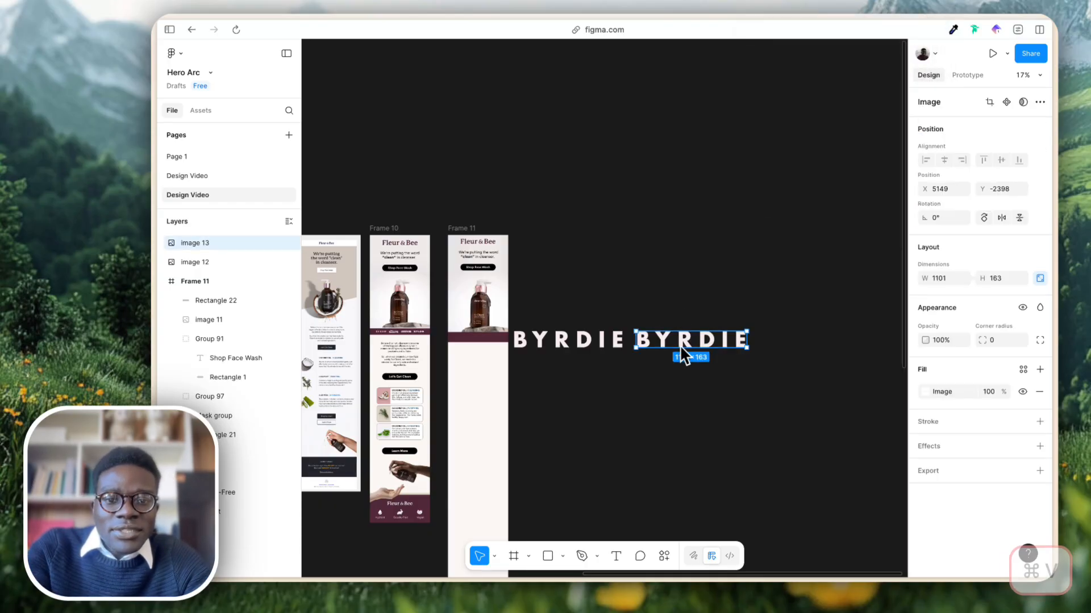
pyautogui.press('super+v')
pyautogui.click(685, 363)
pyautogui.click(669, 345)
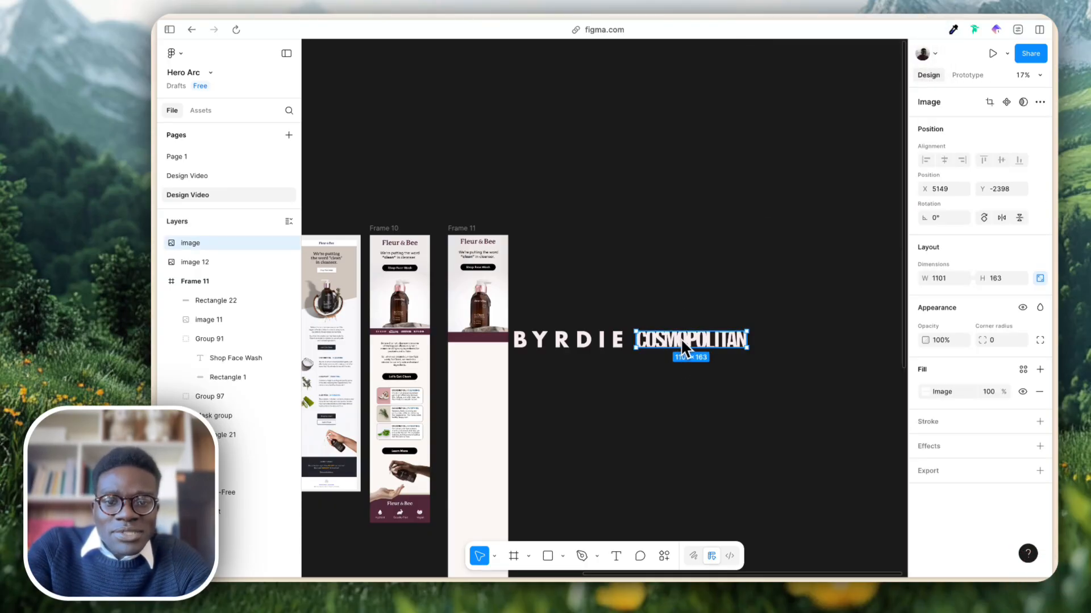
pyautogui.moveTo(683, 329); pyautogui.dragTo(686, 351)
pyautogui.hscroll(3, 687, 358)
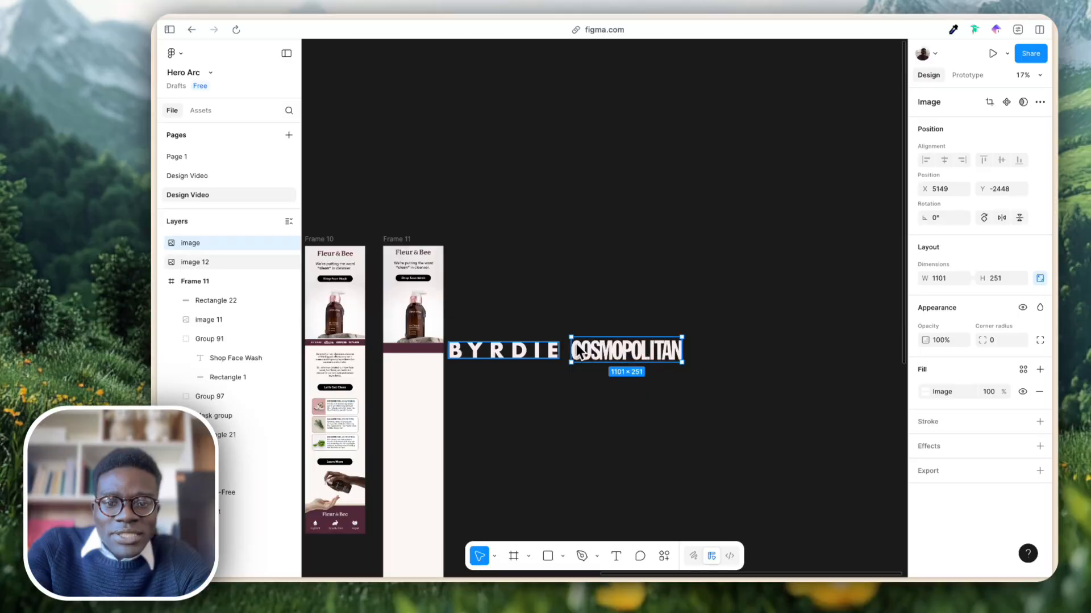
# Try to duplicate the COSMOPOLITAN logo beside itself and replace the copy with the NYLON image.
pyautogui.click(552, 351)
pyautogui.moveTo(603, 350); pyautogui.dragTo(720, 356)
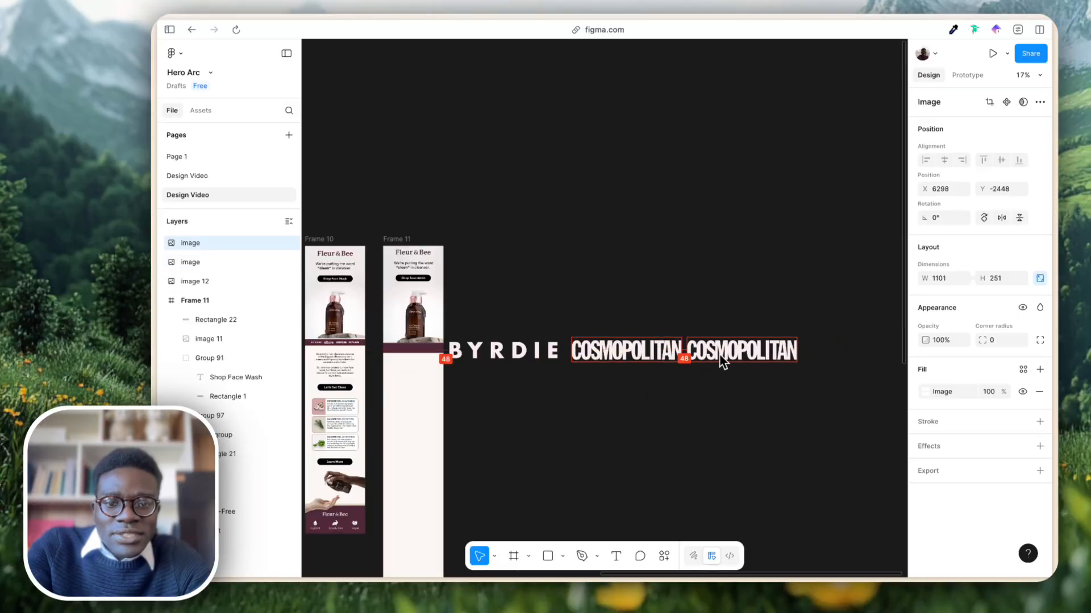
pyautogui.click(738, 285)
pyautogui.press('super+shift+v')
pyautogui.press('Down')
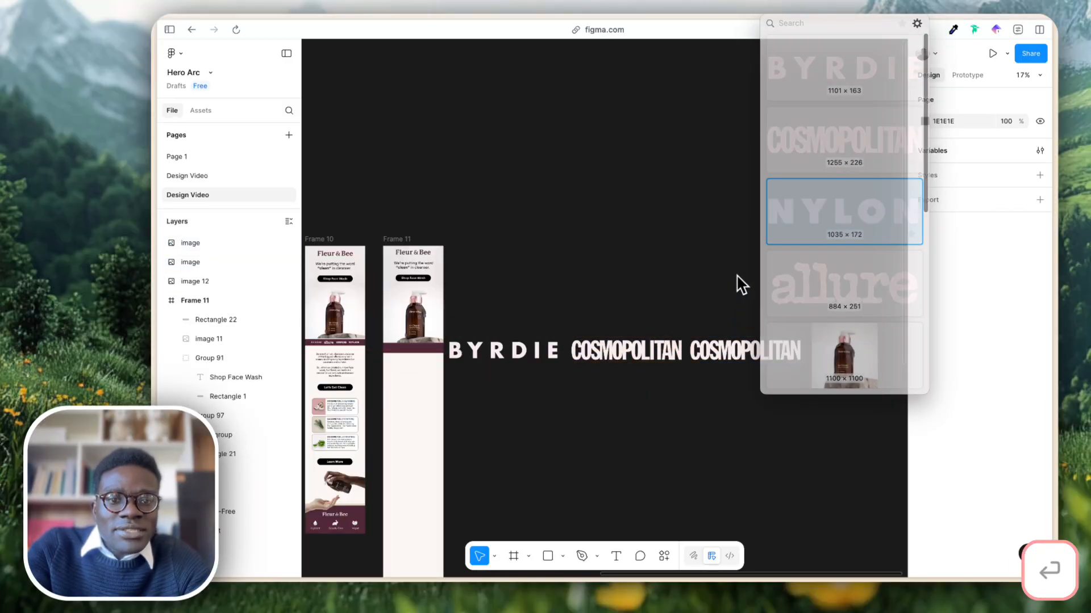
pyautogui.press('Return')
pyautogui.press('super+z')
pyautogui.press('super+v')
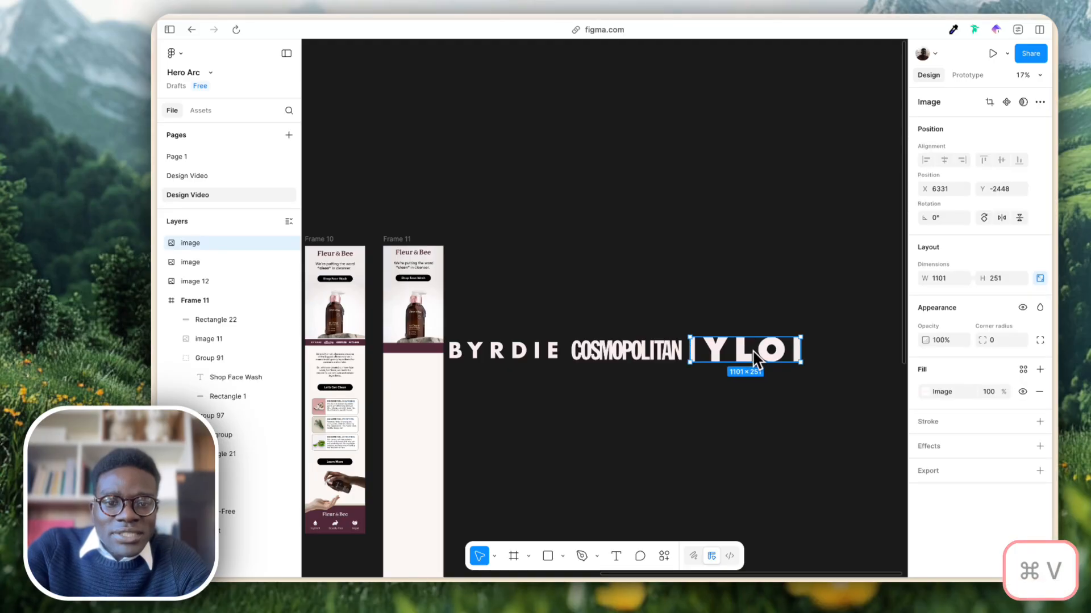
pyautogui.press('super+z')
pyautogui.press('super+z')
pyautogui.click(736, 357)
pyautogui.press('BackSpace')
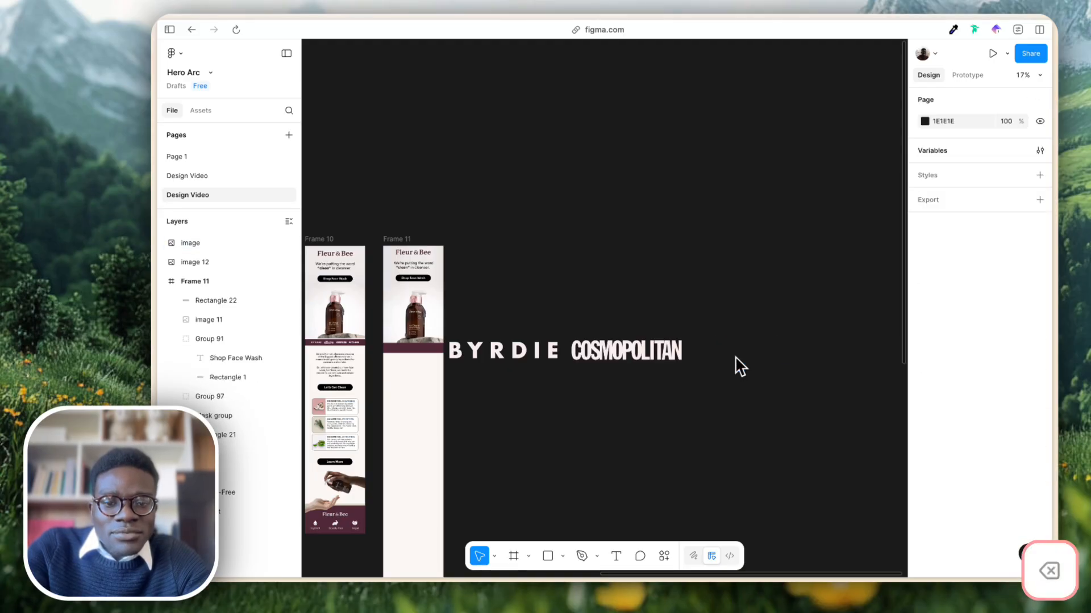
# Paste the NYLON logo as its own image and place it in line after the COSMOPOLITAN logo.
pyautogui.press('super+v')
pyautogui.moveTo(607, 305); pyautogui.dragTo(748, 350)
pyautogui.hscroll(1, 748, 354)
pyautogui.hscroll(1, 747, 345)
pyautogui.moveTo(671, 361); pyautogui.dragTo(786, 360)
pyautogui.hotkey('ctrl', 'v')
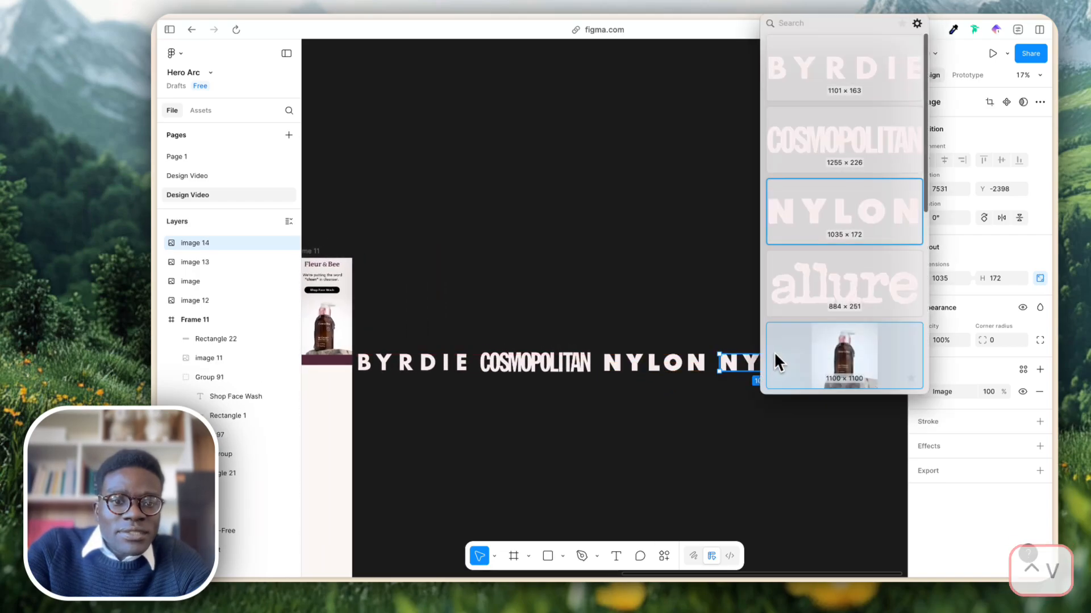
pyautogui.press('Escape')
pyautogui.press('BackSpace')
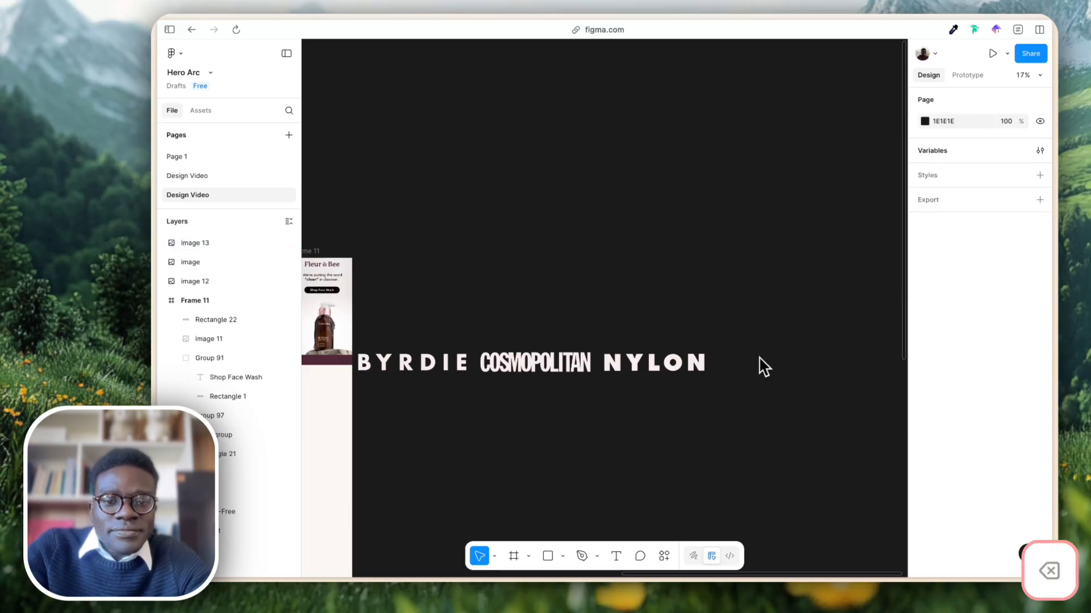
# Paste the allure logo from the clipboard history onto the canvas near the other press logos.
pyautogui.hotkey('ctrl', 'v')
pyautogui.press('Down')
pyautogui.press('Down')
pyautogui.press('Return')
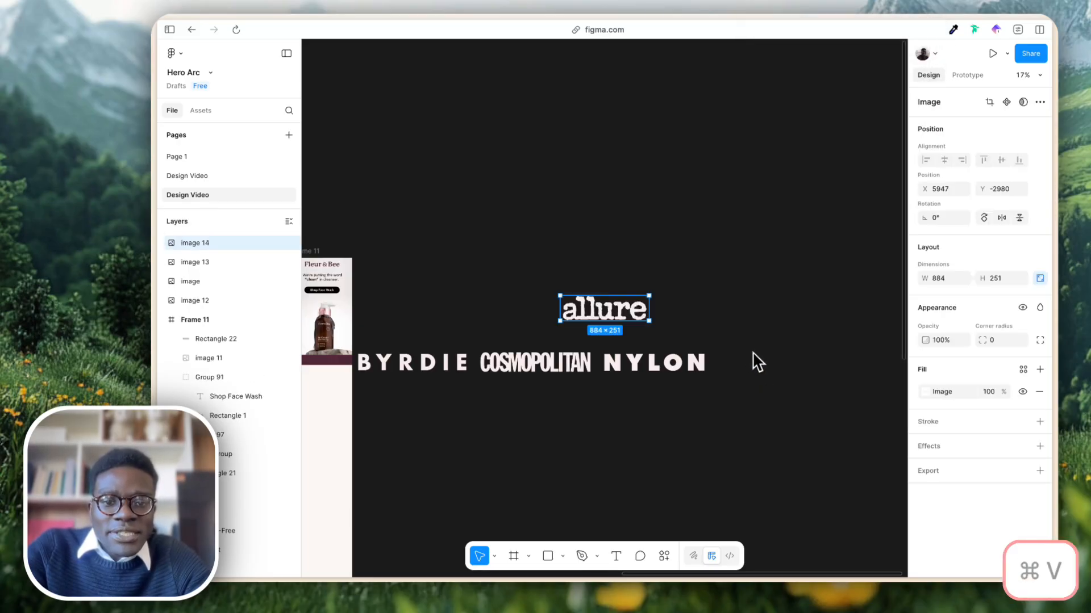
# Redo the paste of the allure logo and place it in line after the NYLON logo.
pyautogui.press('super+z')
pyautogui.press('super+v')
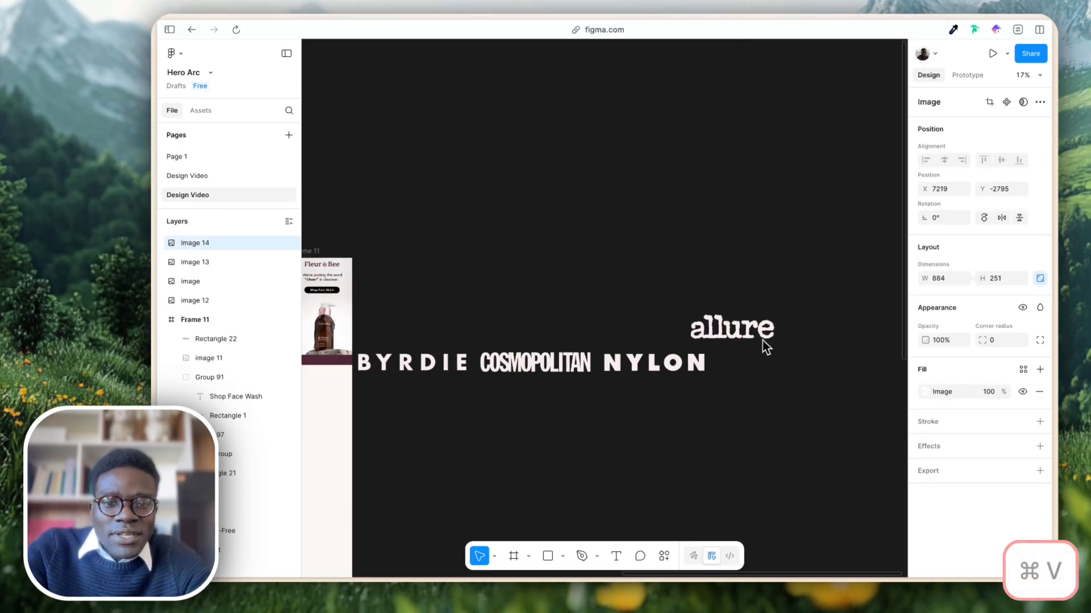
pyautogui.moveTo(762, 340); pyautogui.dragTo(791, 362)
# Align the four press logos on their vertical centres and distribute them with equal horizontal spacing.
pyautogui.moveTo(799, 400); pyautogui.dragTo(421, 327)
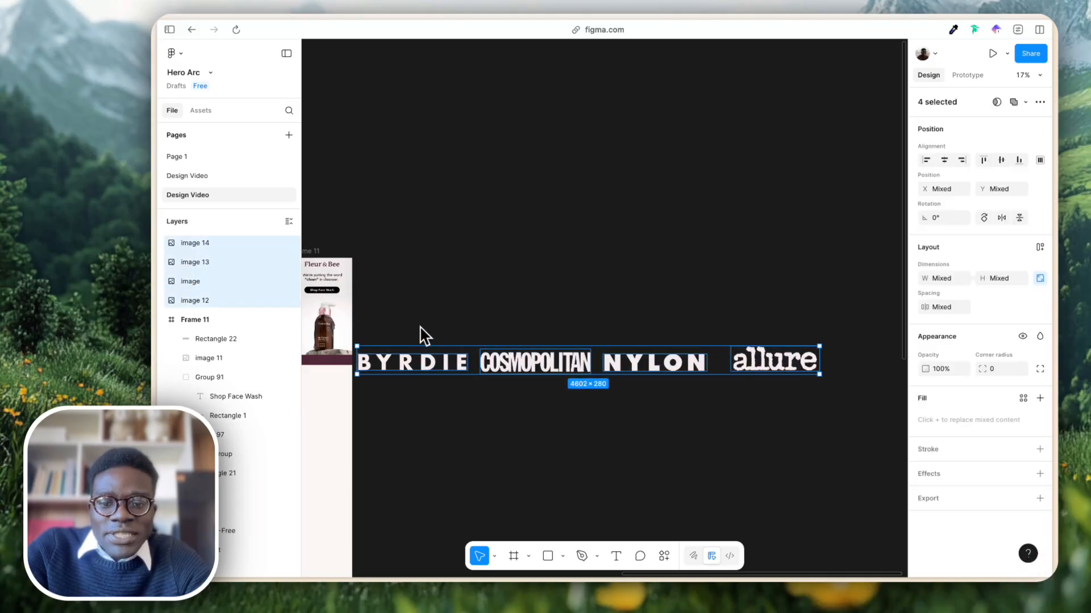
pyautogui.hotkey('ctrl', 'v')
pyautogui.press('Escape')
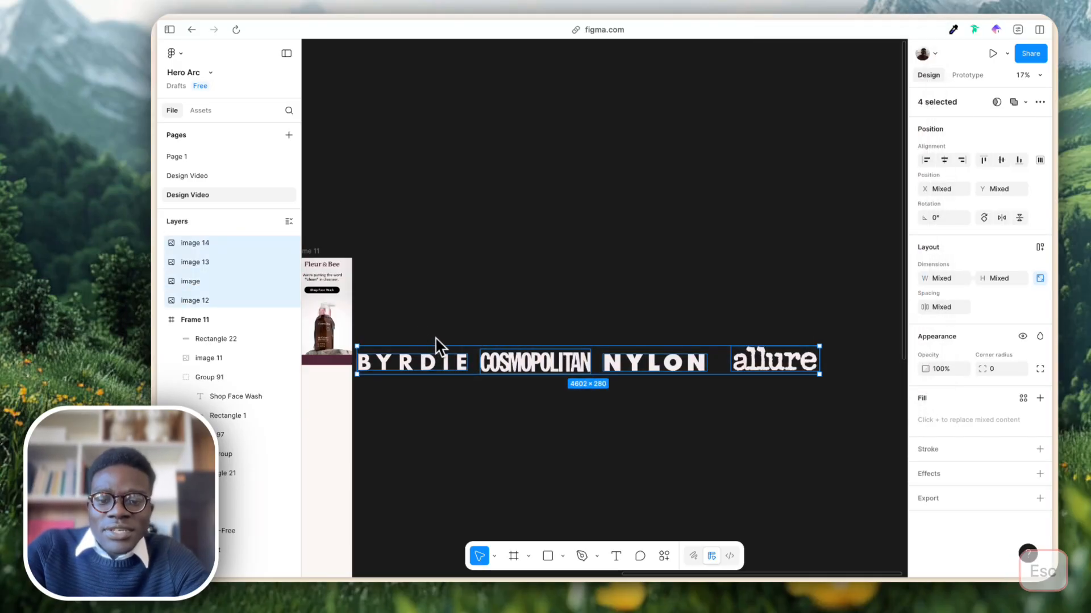
pyautogui.hotkey('alt', 'v')
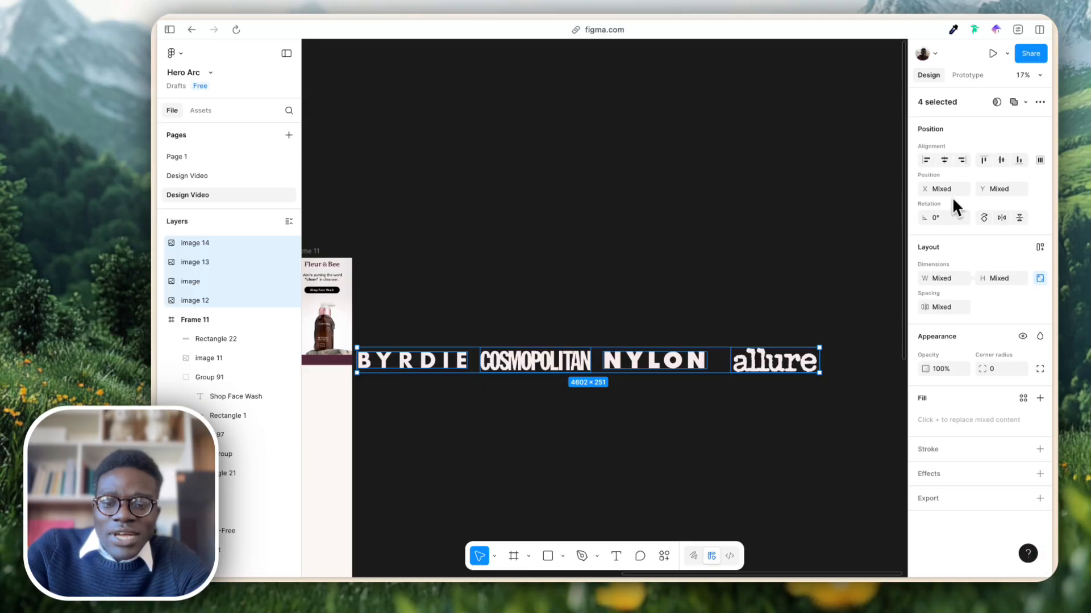
pyautogui.click(1040, 160)
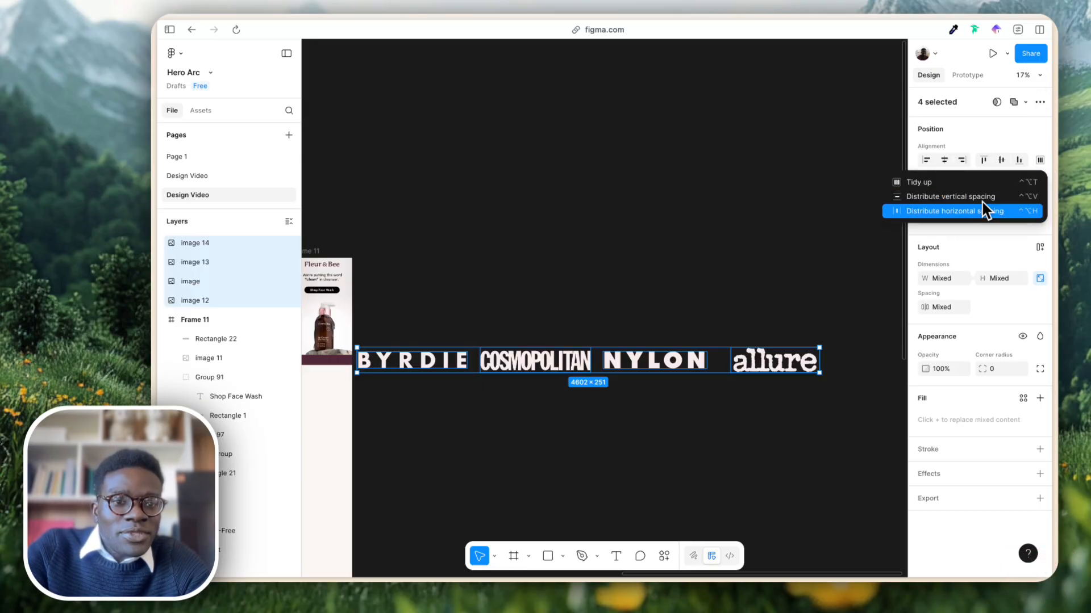
pyautogui.click(985, 210)
pyautogui.click(1040, 161)
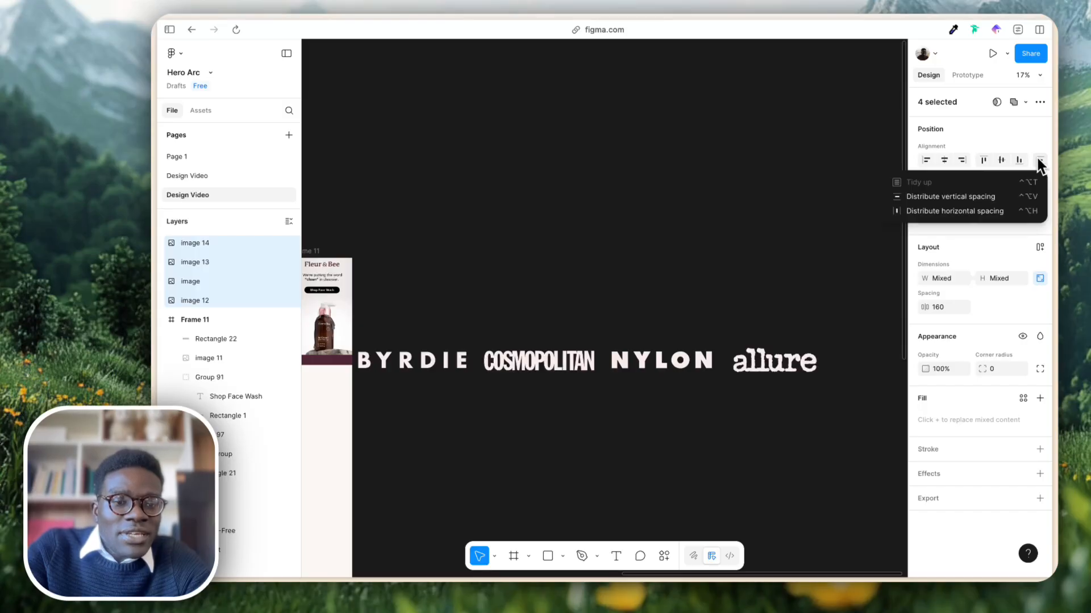
pyautogui.click(976, 197)
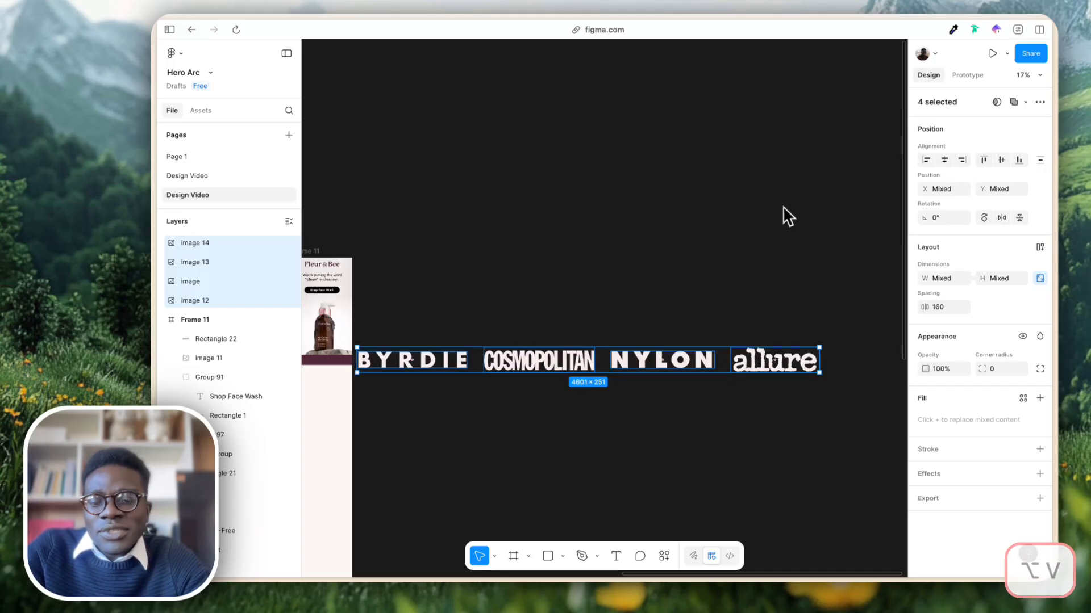
# Group the four press logos and scale the group proportionally to about 1851 wide.
pyautogui.press('super+g')
pyautogui.moveTo(818, 376); pyautogui.dragTo(462, 365)
pyautogui.scroll(3, 461, 366)
pyautogui.hscroll(-5, 461, 365)
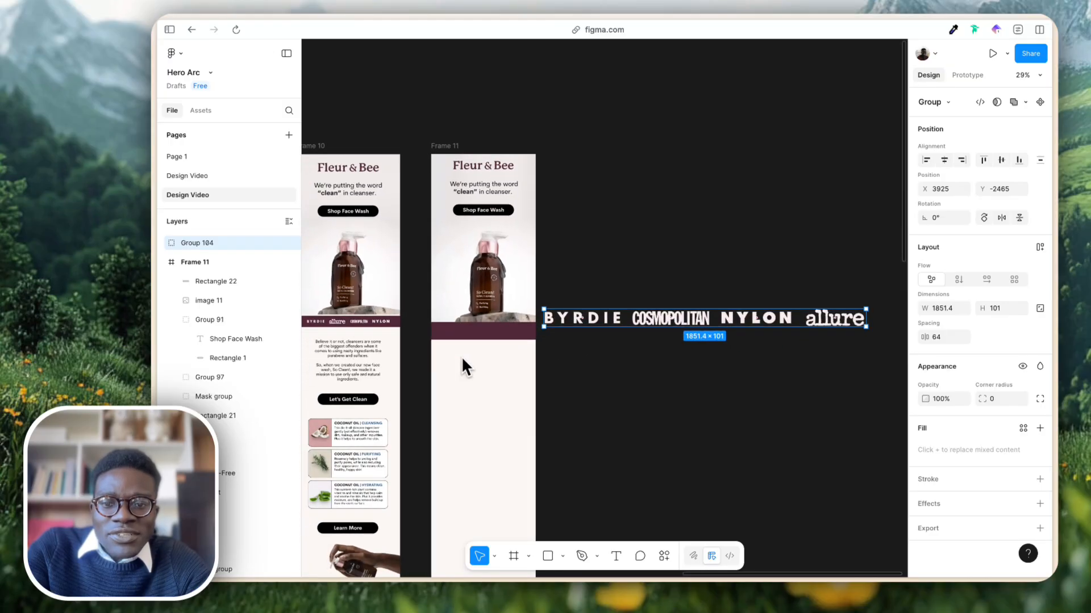
# Scale the press-logo group down proportionally to about 601 wide, roughly matching the width of Frame 11.
pyautogui.click(661, 368)
pyautogui.click(761, 325)
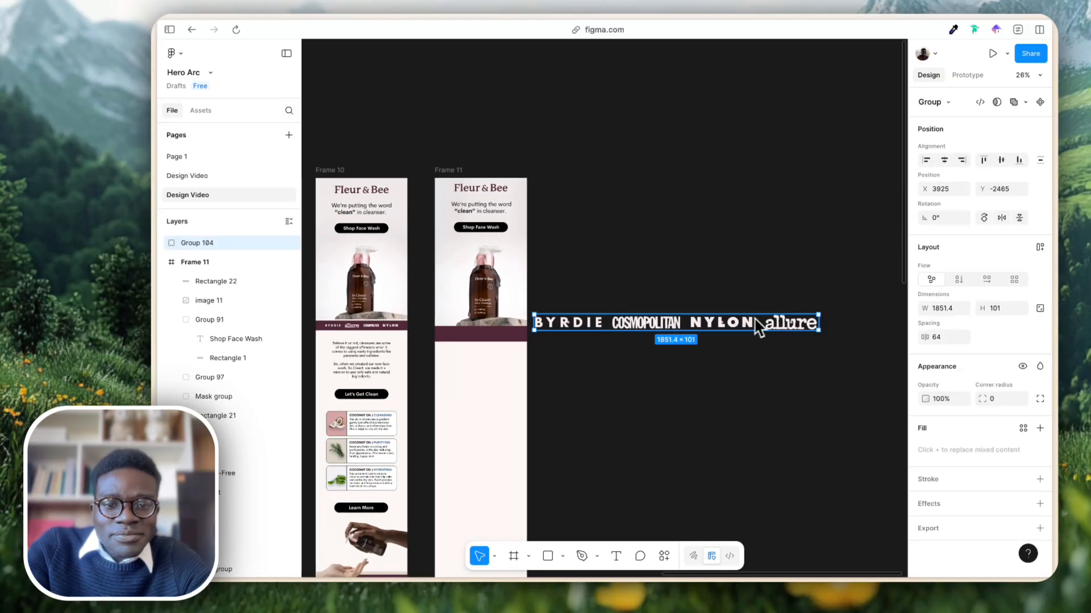
pyautogui.moveTo(819, 322); pyautogui.dragTo(659, 336)
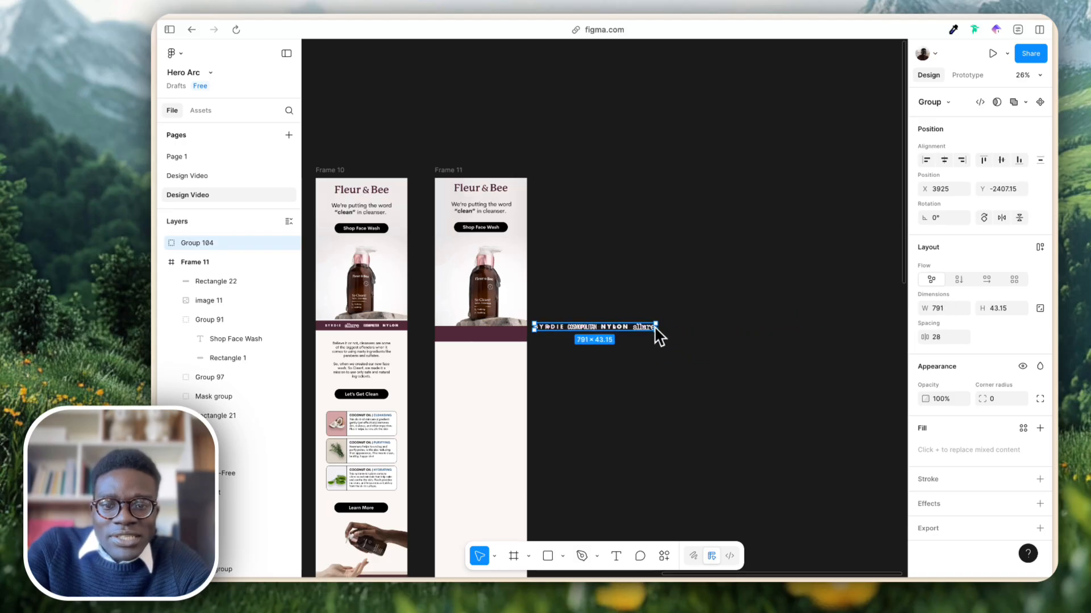
pyautogui.scroll(5, 659, 336)
pyautogui.hscroll(-5, 642, 339)
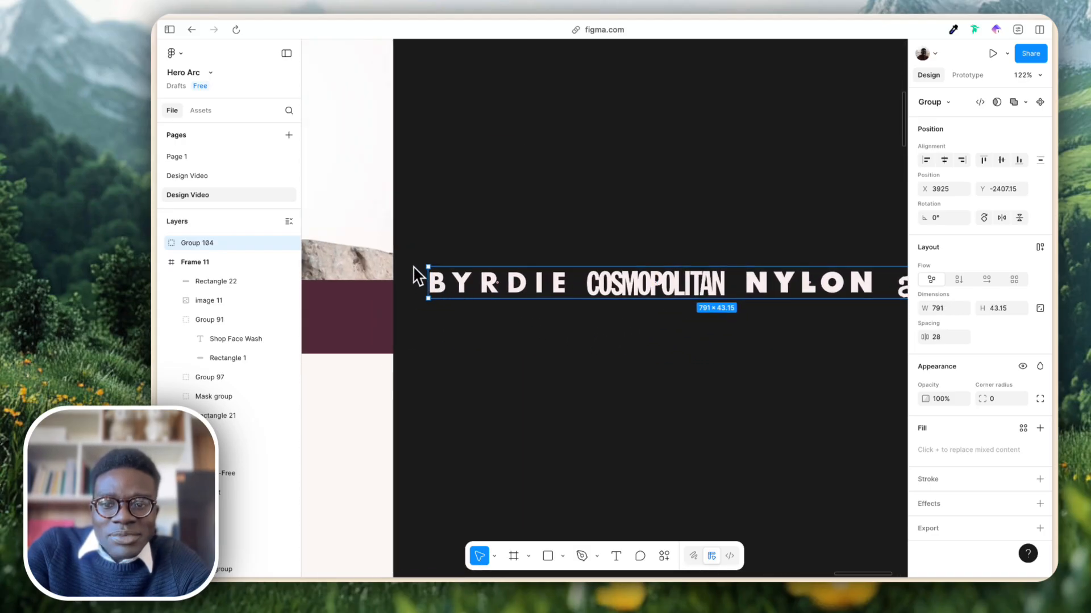
pyautogui.moveTo(428, 267); pyautogui.dragTo(567, 299)
# Move the logo group onto Frame 11's plum band, shrink it to about 550 wide and centre it horizontally.
pyautogui.scroll(-5, 568, 298)
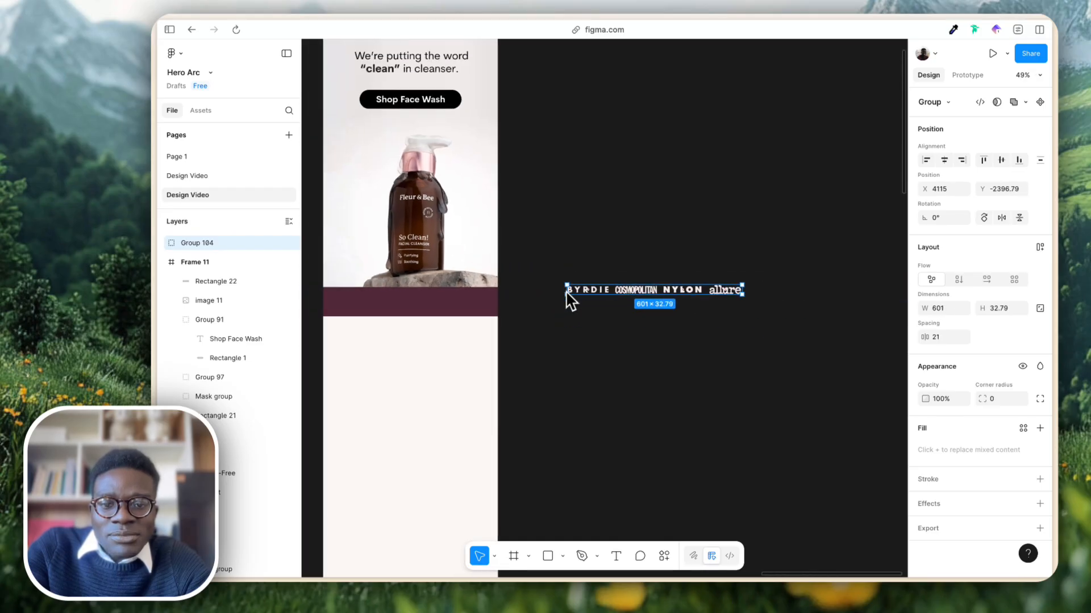
pyautogui.moveTo(677, 298); pyautogui.dragTo(451, 301)
pyautogui.hotkey('alt', 'h')
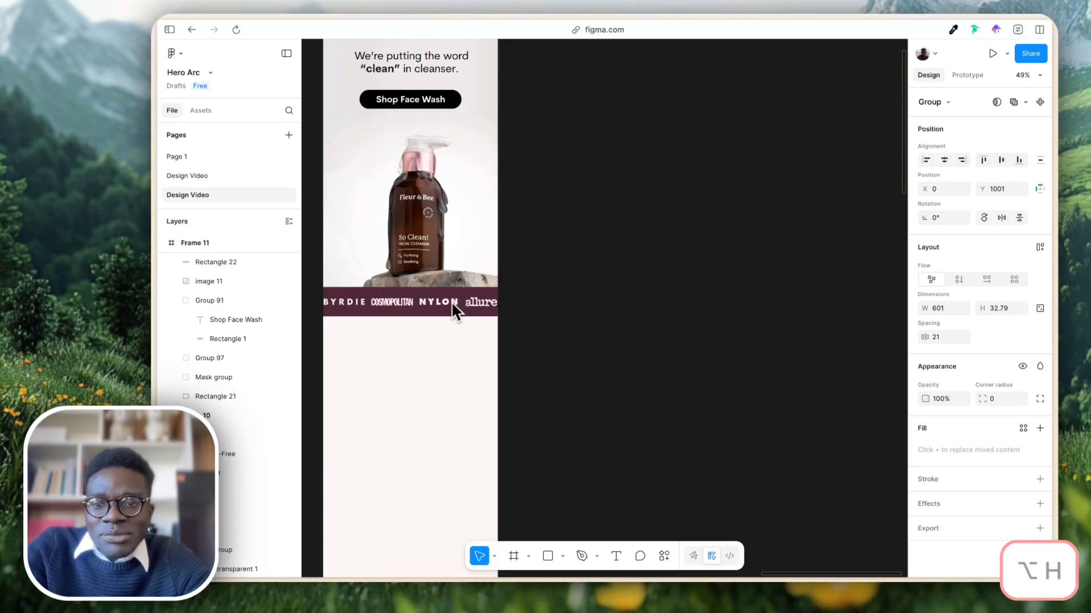
pyautogui.scroll(-2, 451, 301)
pyautogui.scroll(5, 504, 302)
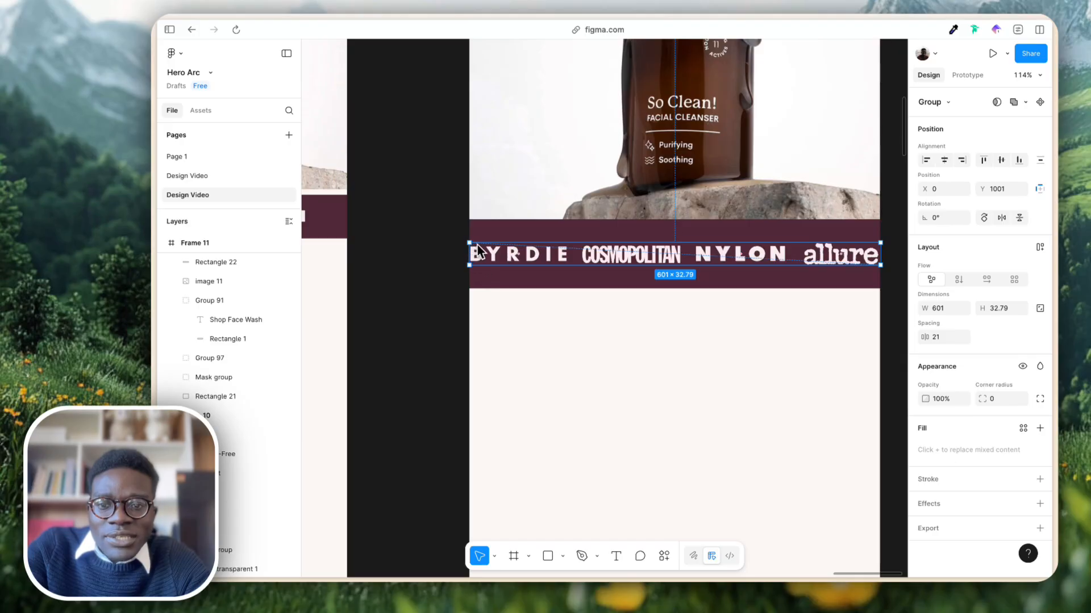
pyautogui.moveTo(477, 244); pyautogui.dragTo(503, 258)
pyautogui.hotkey('alt', 'h')
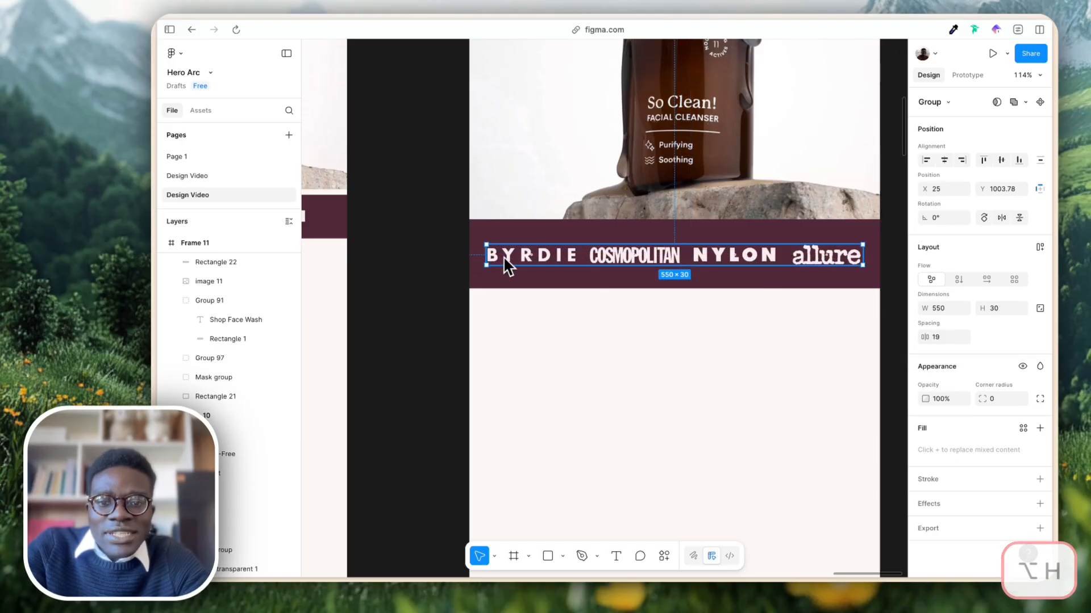
pyautogui.click(700, 335)
pyautogui.scroll(-5, 700, 335)
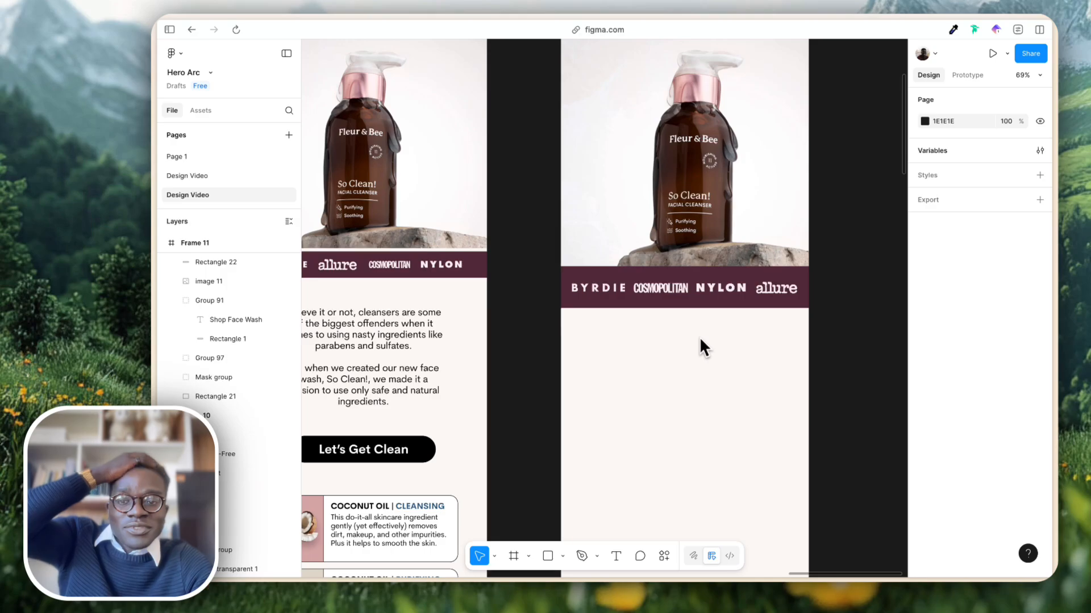
pyautogui.scroll(-3, 783, 332)
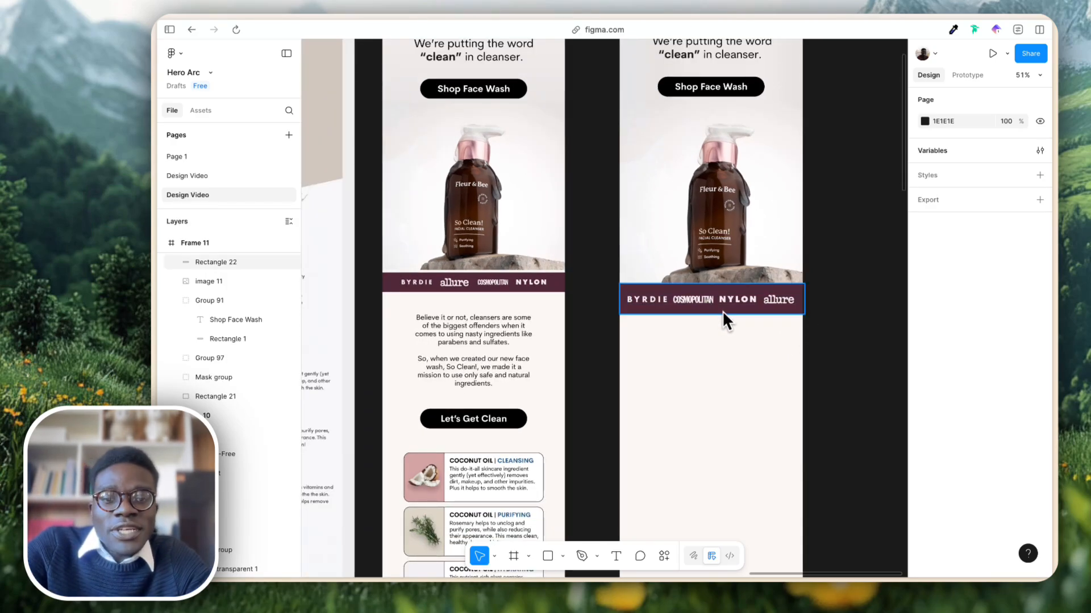
# Add a black stroke to the plum band rectangle, positioned outside with a weight of 13.
pyautogui.click(777, 313)
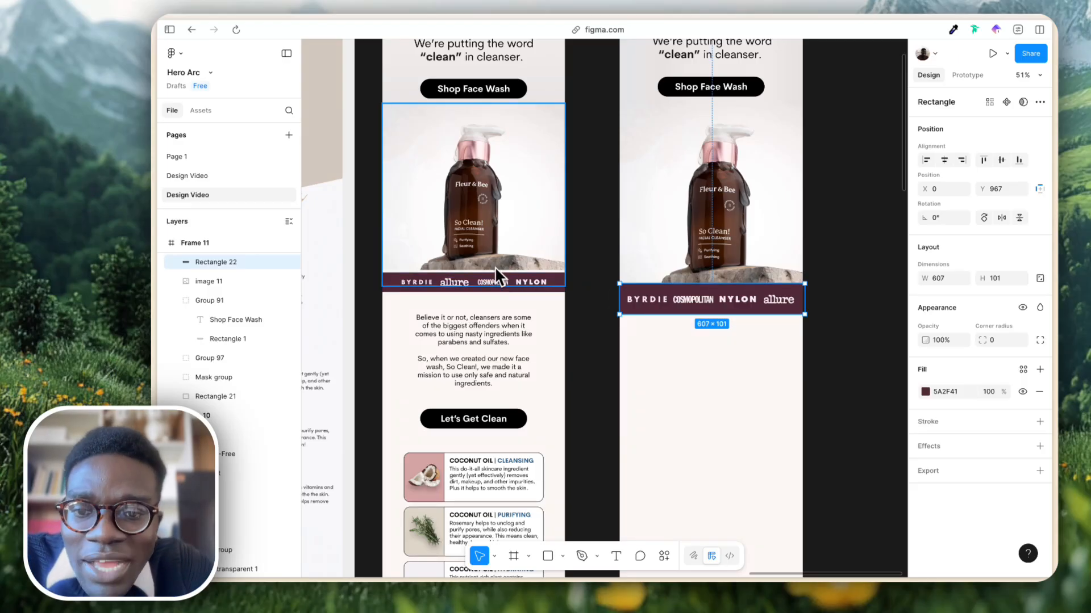
pyautogui.click(1039, 422)
pyautogui.click(925, 443)
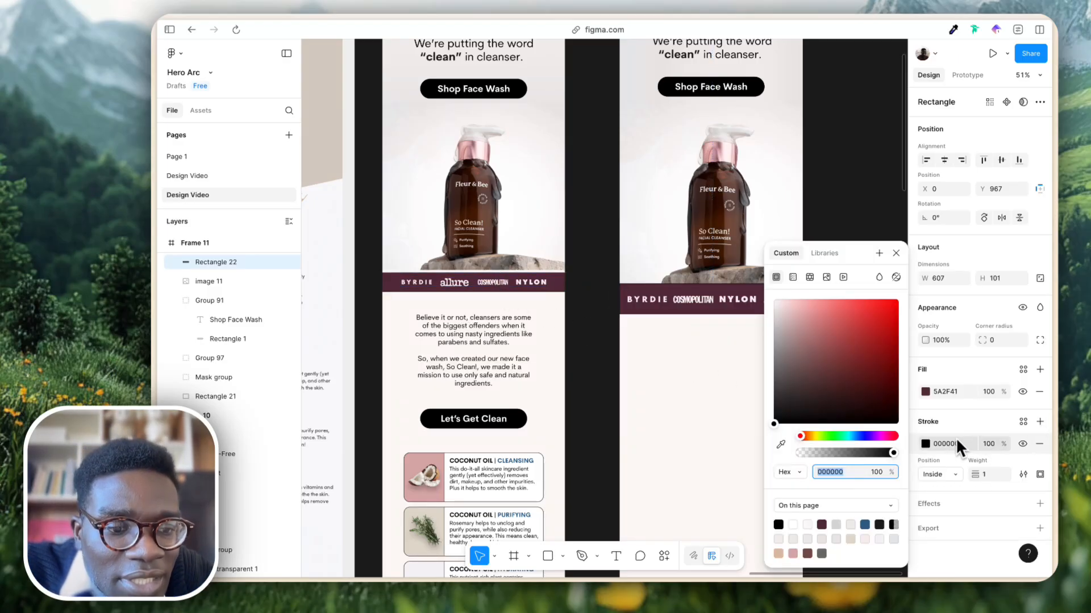
pyautogui.click(817, 436)
pyautogui.click(799, 314)
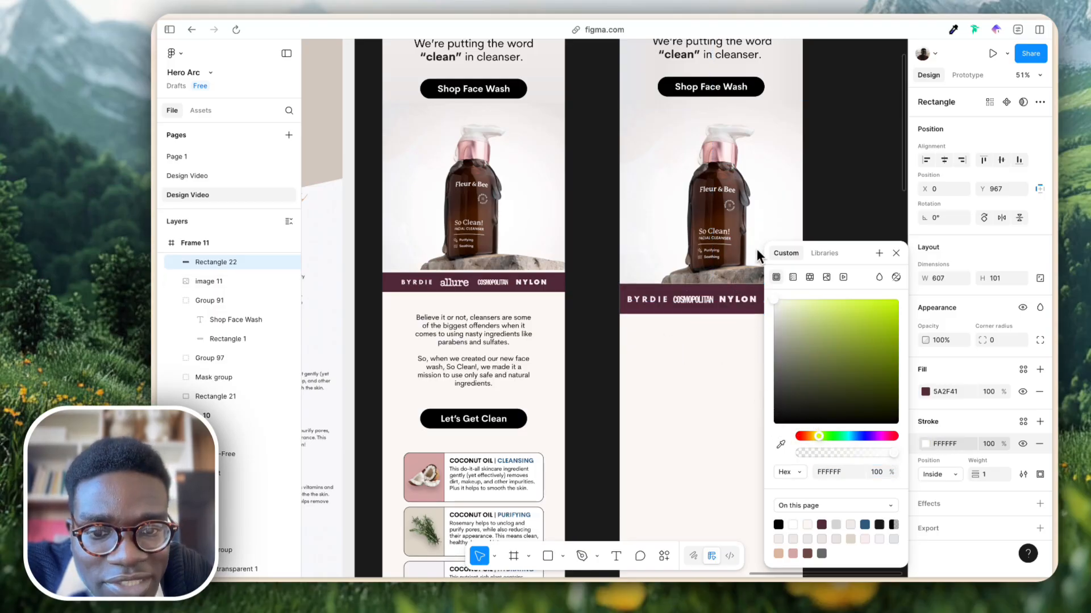
pyautogui.moveTo(757, 250)
pyautogui.mouseDown()
pyautogui.moveTo(893, 366)
pyautogui.moveTo(742, 275)
pyautogui.moveTo(894, 420)
pyautogui.moveTo(767, 265)
pyautogui.moveTo(770, 429)
pyautogui.mouseUp()
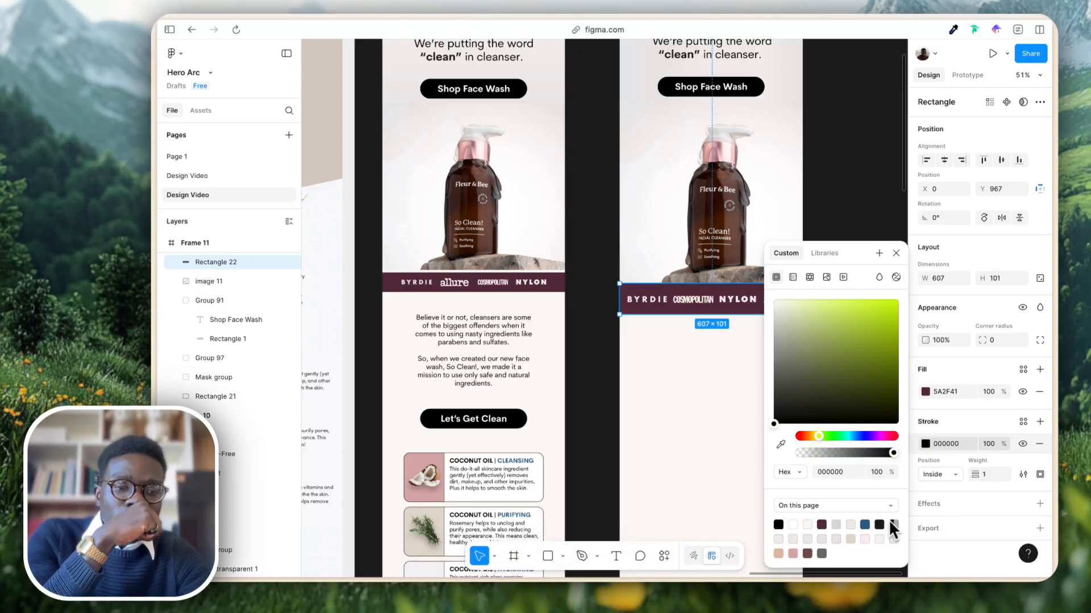
pyautogui.click(951, 475)
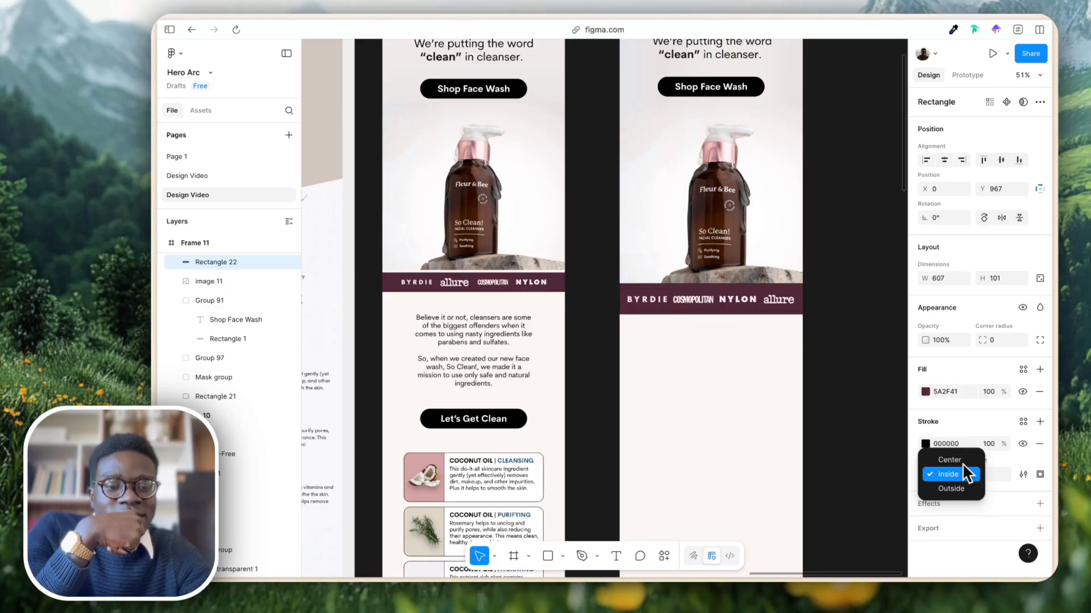
pyautogui.moveTo(974, 475)
pyautogui.mouseDown()
pyautogui.moveTo(1020, 484)
pyautogui.moveTo(978, 480)
pyautogui.mouseUp()
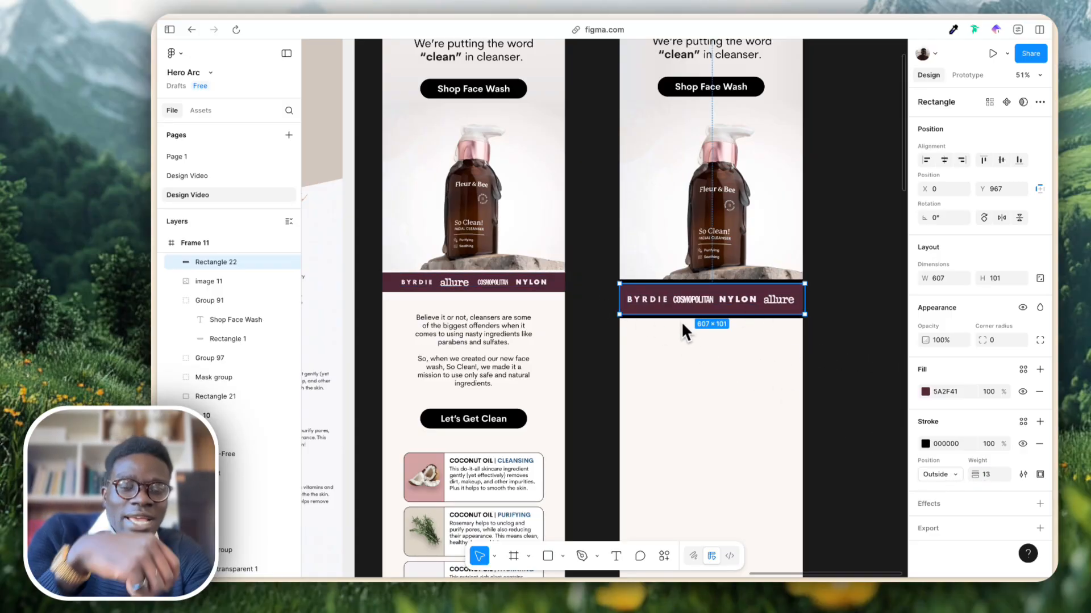
# Recolour the band's stroke to FAF0F1 by sampling the pale swatch in the brand palette.
pyautogui.click(924, 444)
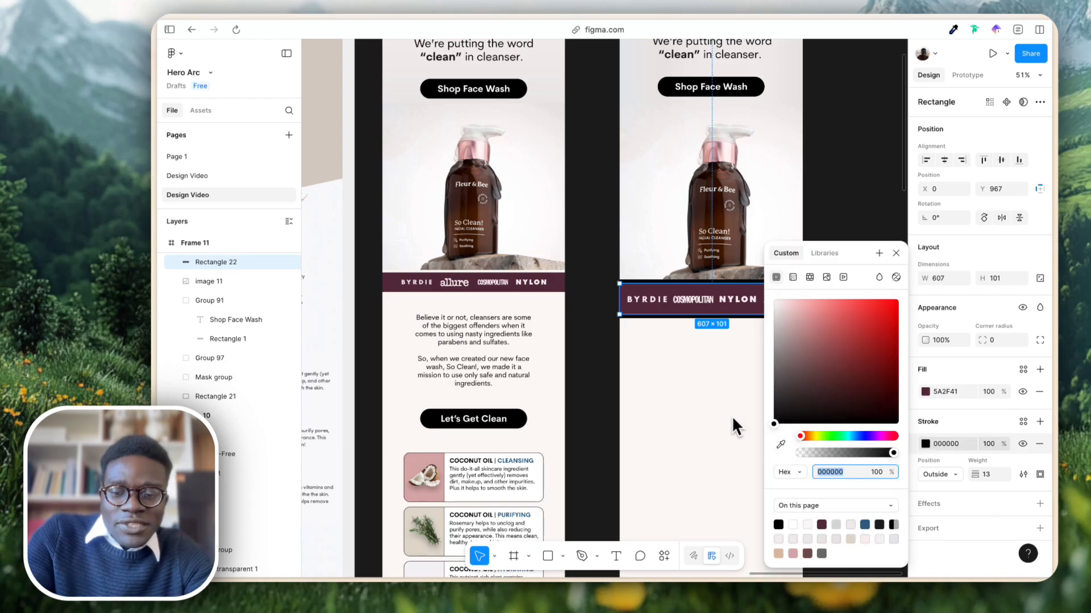
pyautogui.press('i')
pyautogui.hscroll(-10, 617, 406)
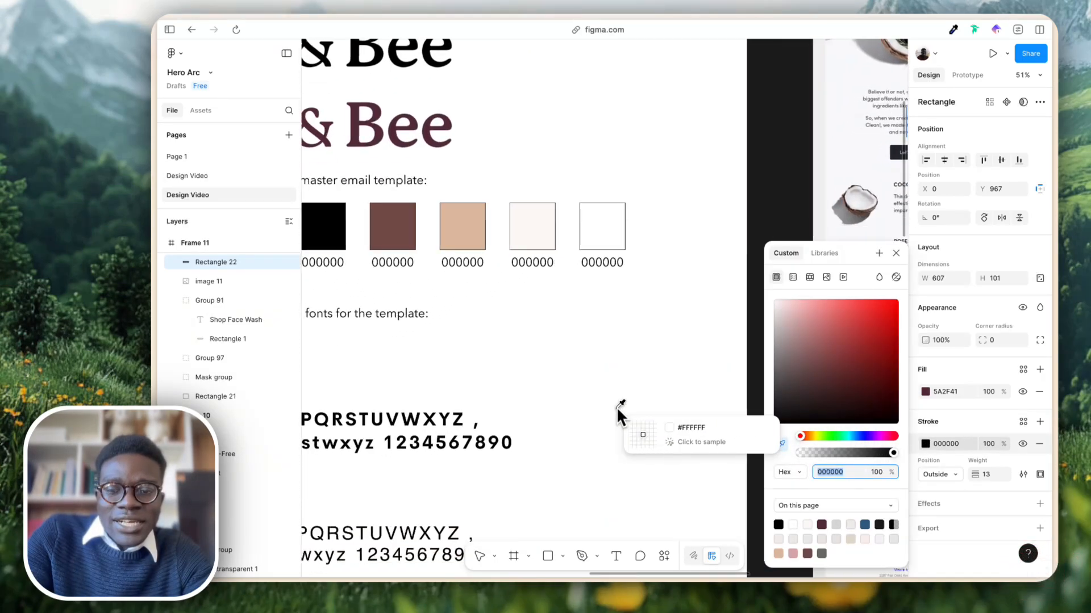
pyautogui.hscroll(-5, 617, 407)
pyautogui.click(499, 276)
pyautogui.hscroll(5, 577, 325)
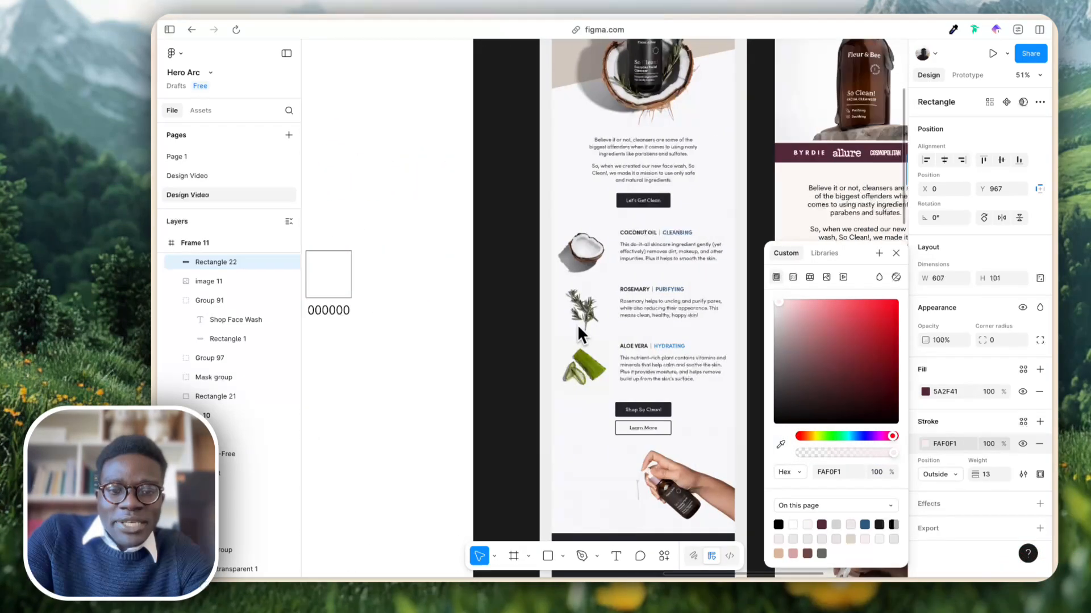
pyautogui.hscroll(5, 577, 325)
pyautogui.scroll(2, 574, 307)
# Increase the plum band's stroke weight to 15.
pyautogui.click(569, 255)
pyautogui.click(585, 227)
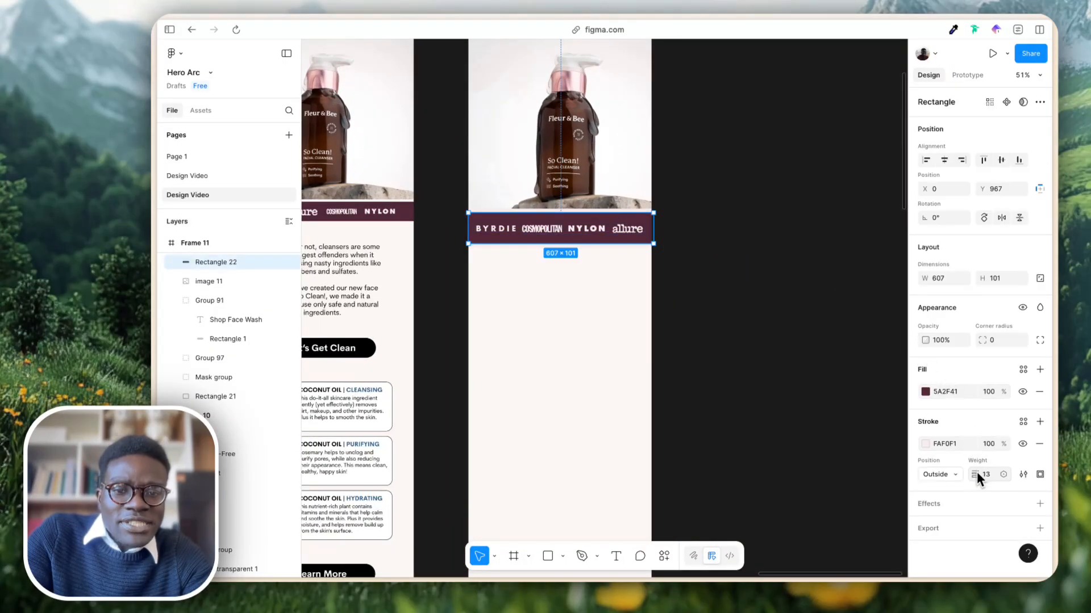
pyautogui.moveTo(974, 474); pyautogui.dragTo(969, 475)
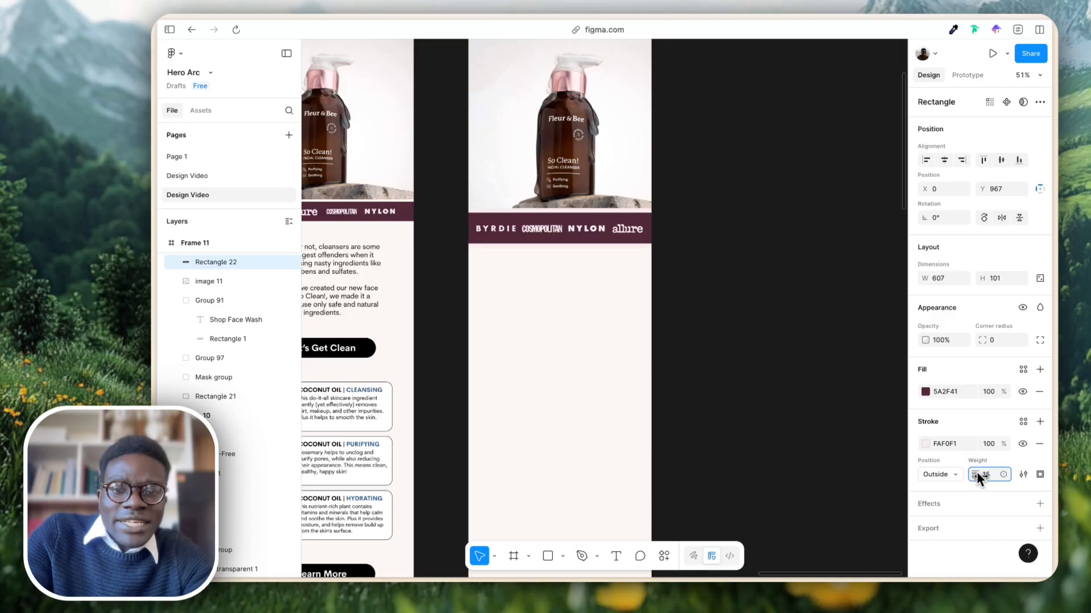
pyautogui.hscroll(-3, 655, 356)
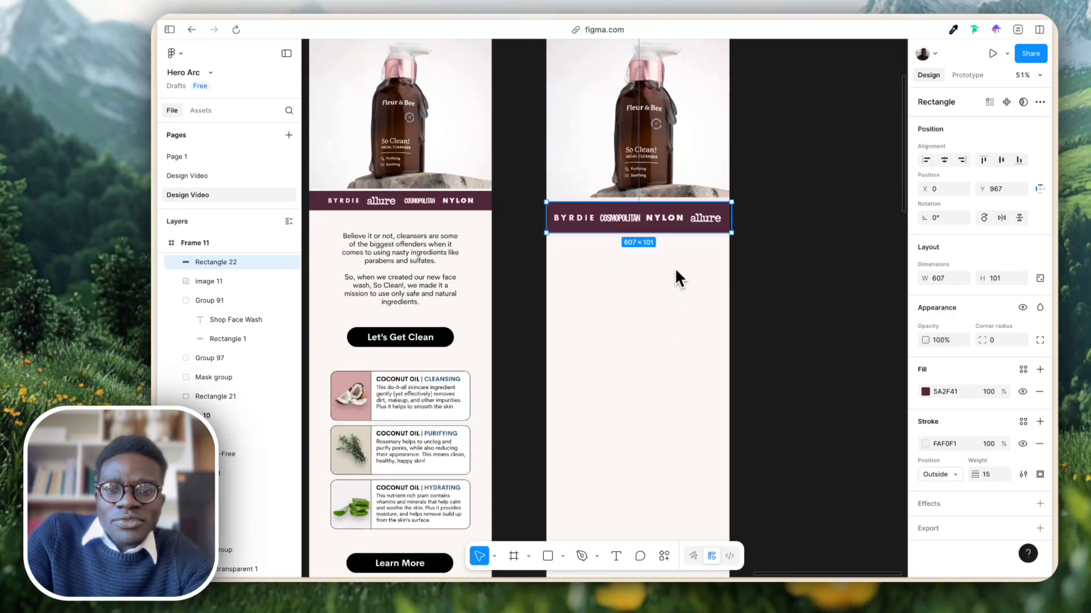
pyautogui.click(676, 297)
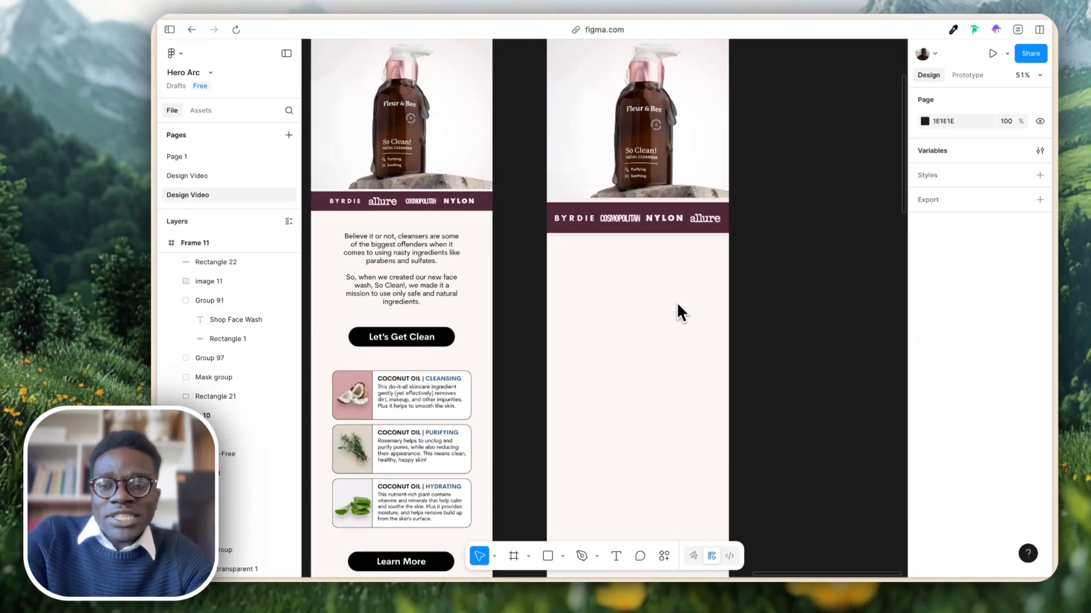
# Copy the "Believe it or not, cleansers are..." paragraph from Frame 10 into Frame 11 below the plum band, centred horizontally.
pyautogui.scroll(-5, 676, 301)
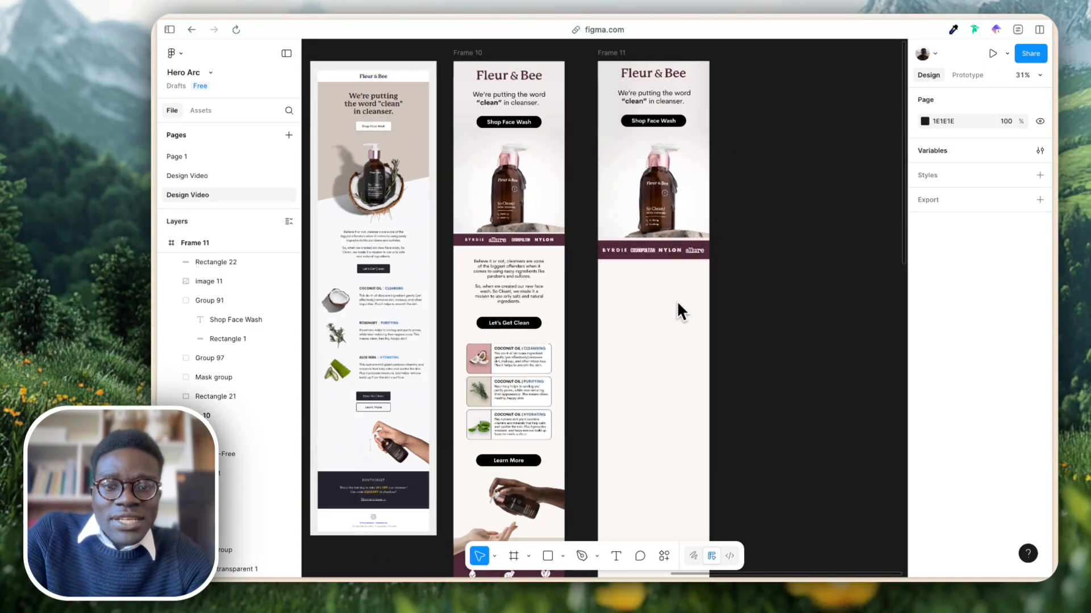
pyautogui.moveTo(475, 314); pyautogui.dragTo(656, 322)
pyautogui.hotkey('alt', 'h')
pyautogui.click(660, 363)
pyautogui.click(658, 334)
pyautogui.hotkey('alt', 'h')
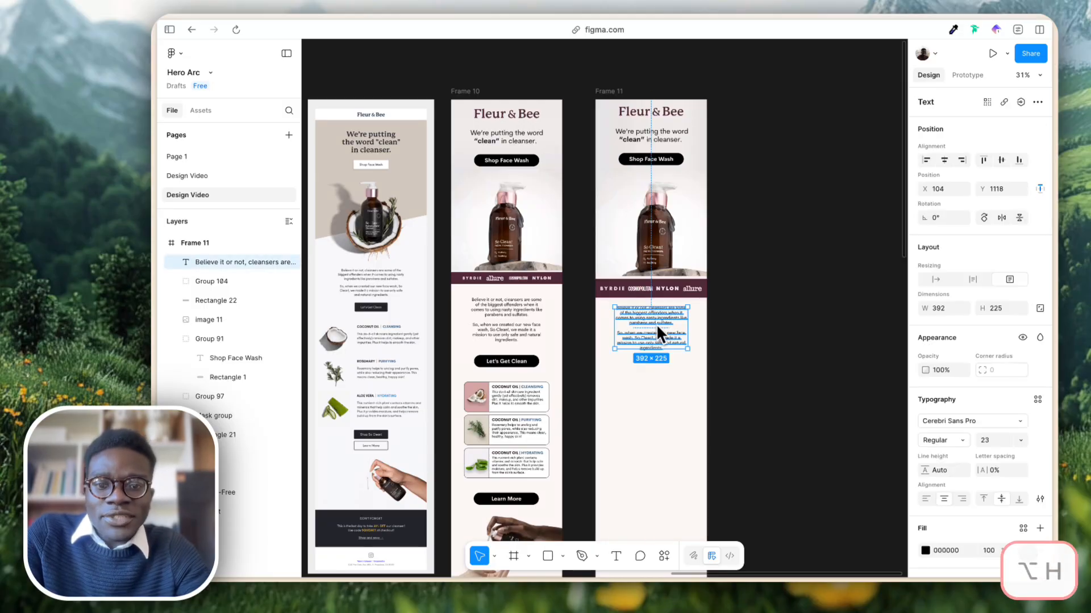
pyautogui.click(675, 370)
# Duplicate the "Shop Face Wash" button in Frame 11 and place the copy centred below the body paragraph.
pyautogui.hscroll(-10, 676, 371)
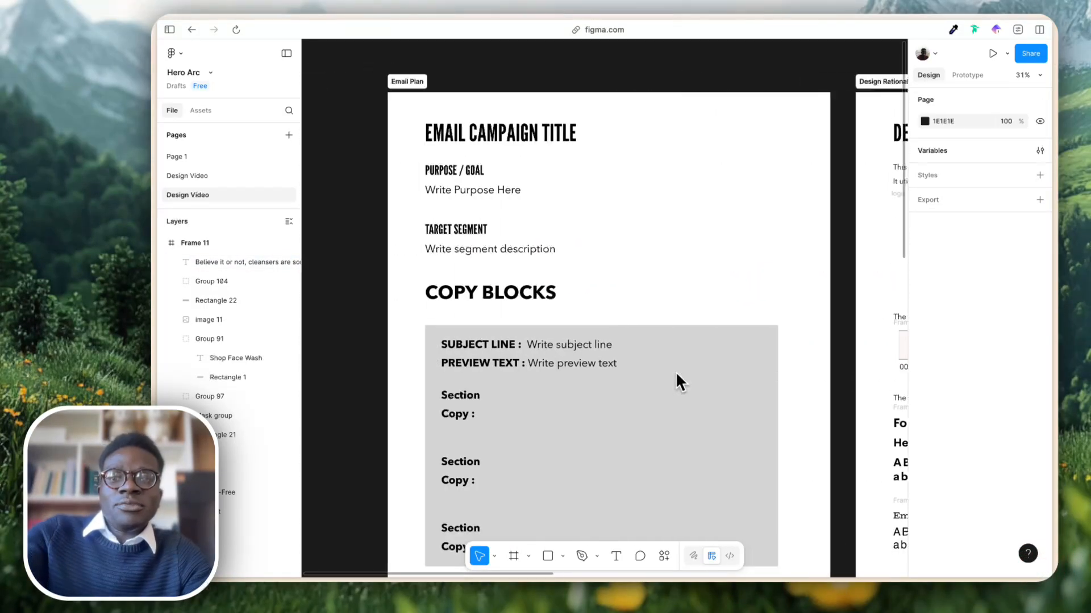
pyautogui.hscroll(8, 676, 372)
pyautogui.hscroll(5, 676, 372)
pyautogui.scroll(-2, 676, 371)
pyautogui.hscroll(-6, 675, 372)
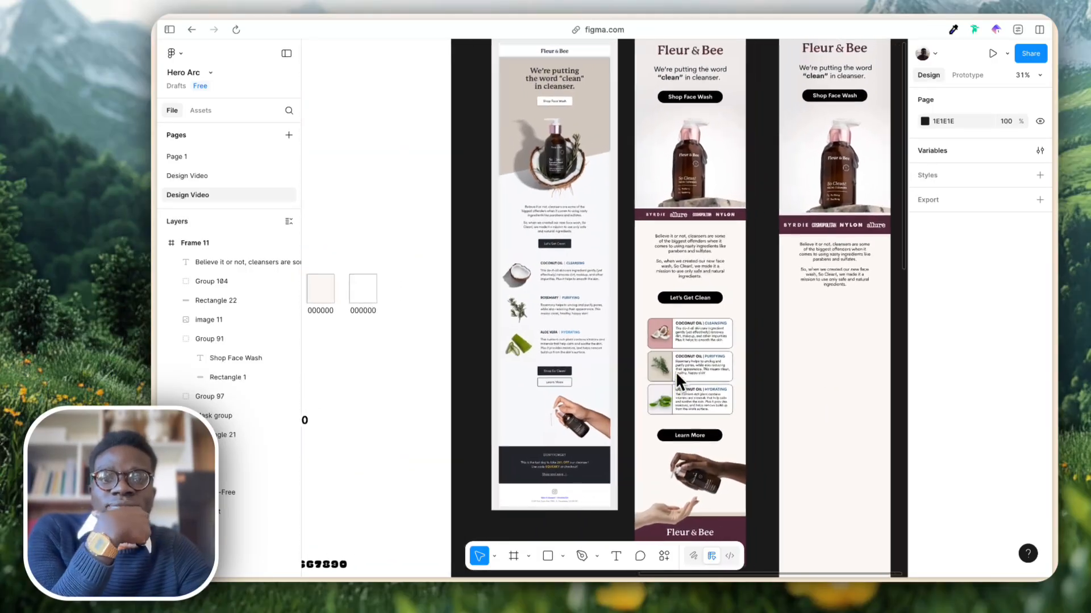
pyautogui.hscroll(2, 676, 372)
pyautogui.moveTo(776, 120); pyautogui.dragTo(779, 326)
# Change the copied button's label to "Let's Get Clean".
pyautogui.doubleClick(779, 327)
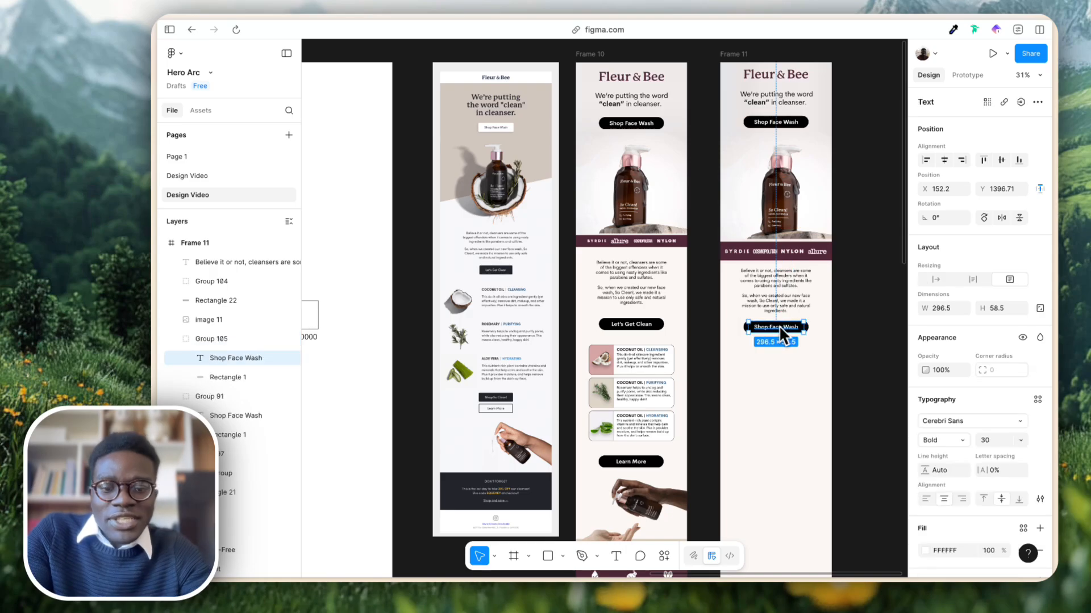
pyautogui.press('Return')
pyautogui.write('Let')
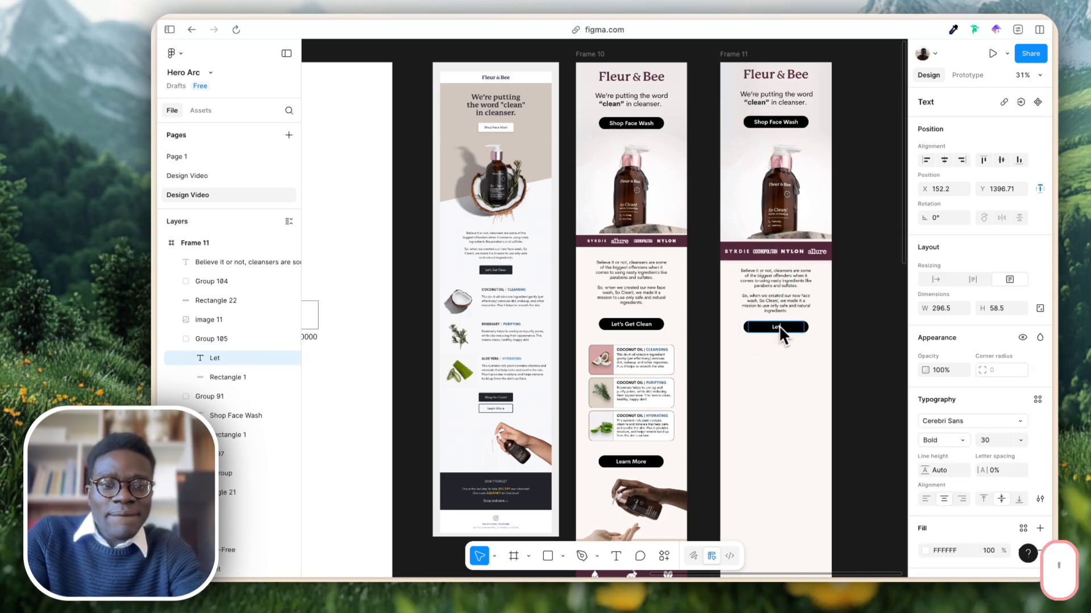
pyautogui.write("'s Get Clean")
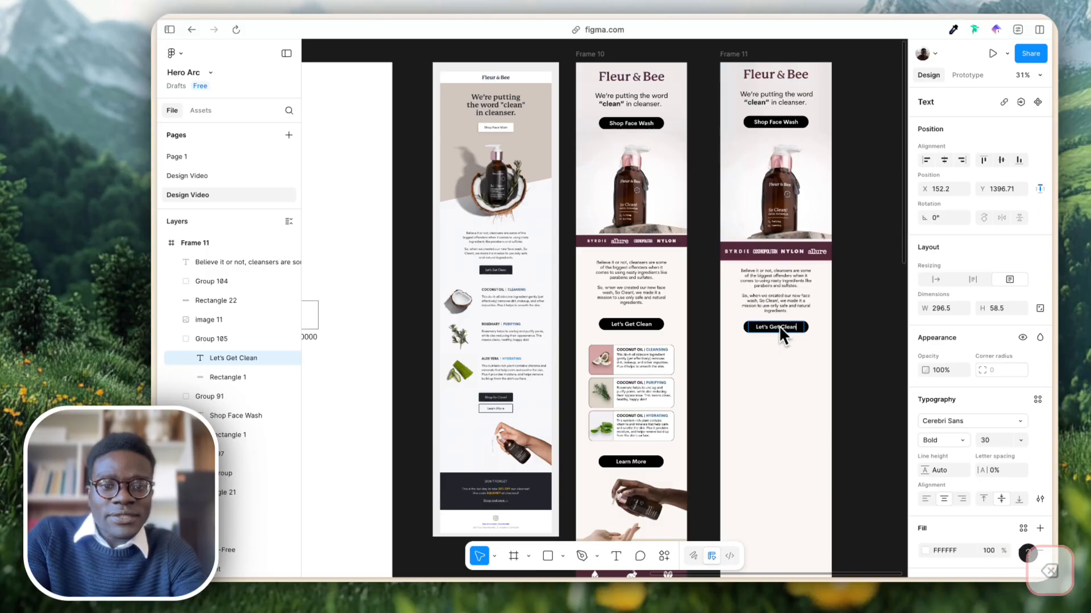
pyautogui.press('Escape')
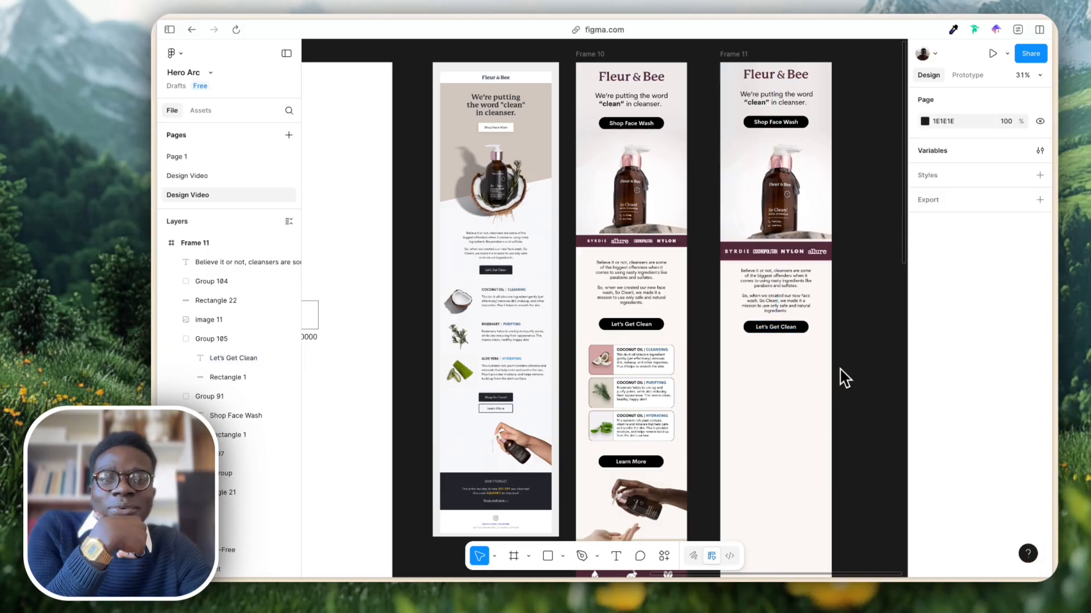
# Draw a grey rectangle about 498 × 168 below the Let's Get Clean button and move it onto the empty canvas beside Frame 11.
pyautogui.scroll(-5, 841, 377)
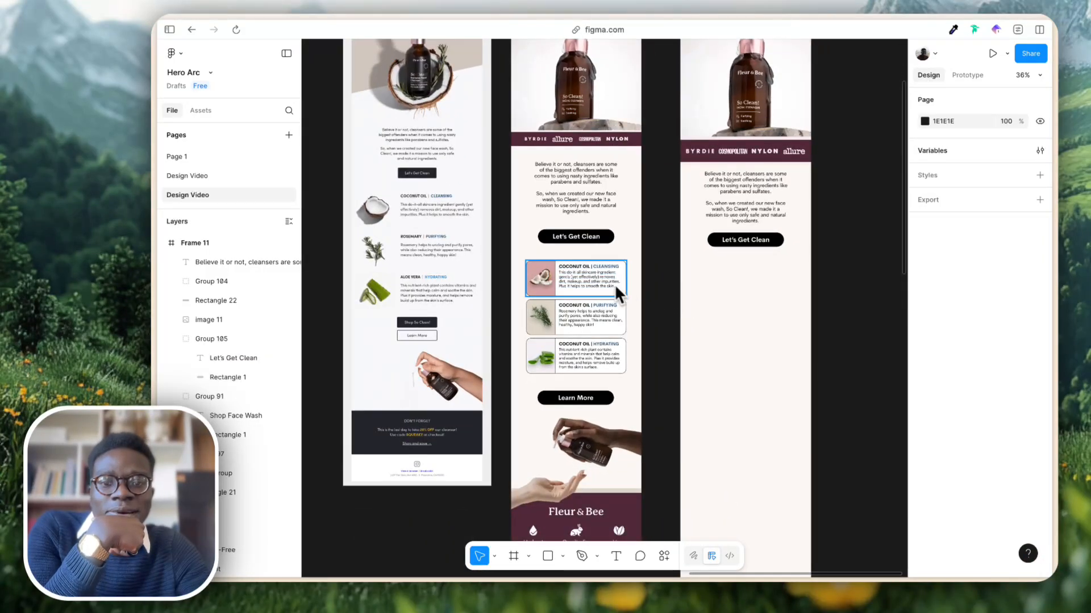
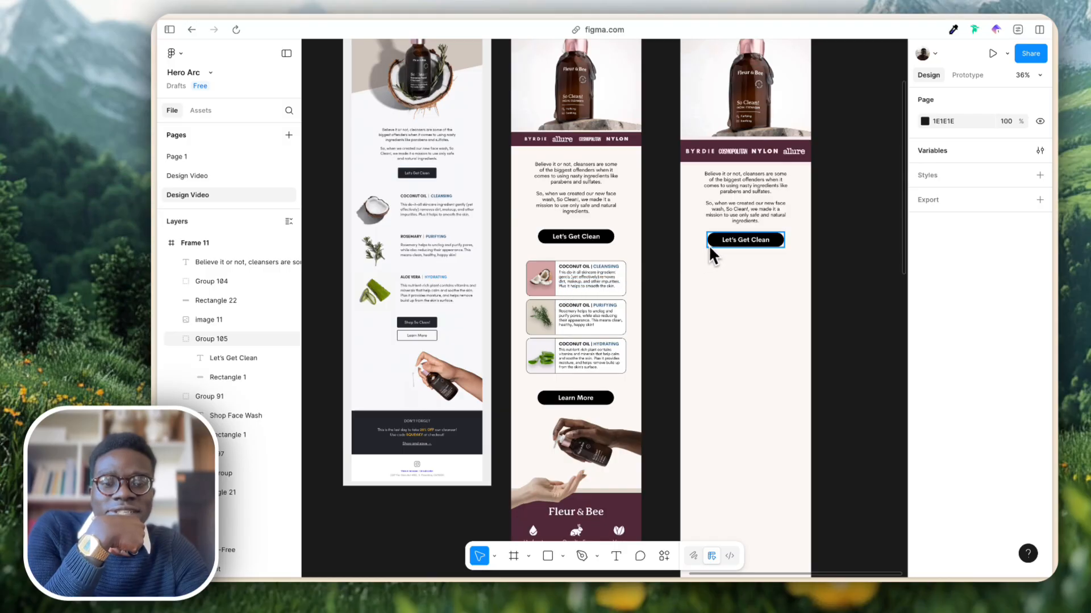
pyautogui.scroll(4, 709, 246)
pyautogui.hscroll(-3, 709, 244)
pyautogui.scroll(-2, 708, 244)
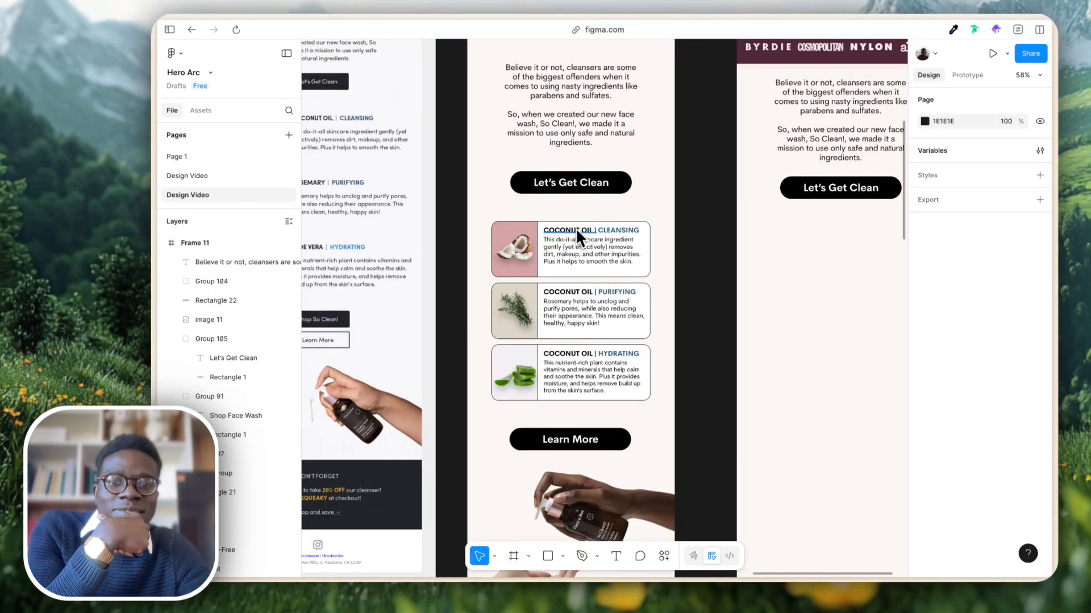
pyautogui.hscroll(2, 751, 226)
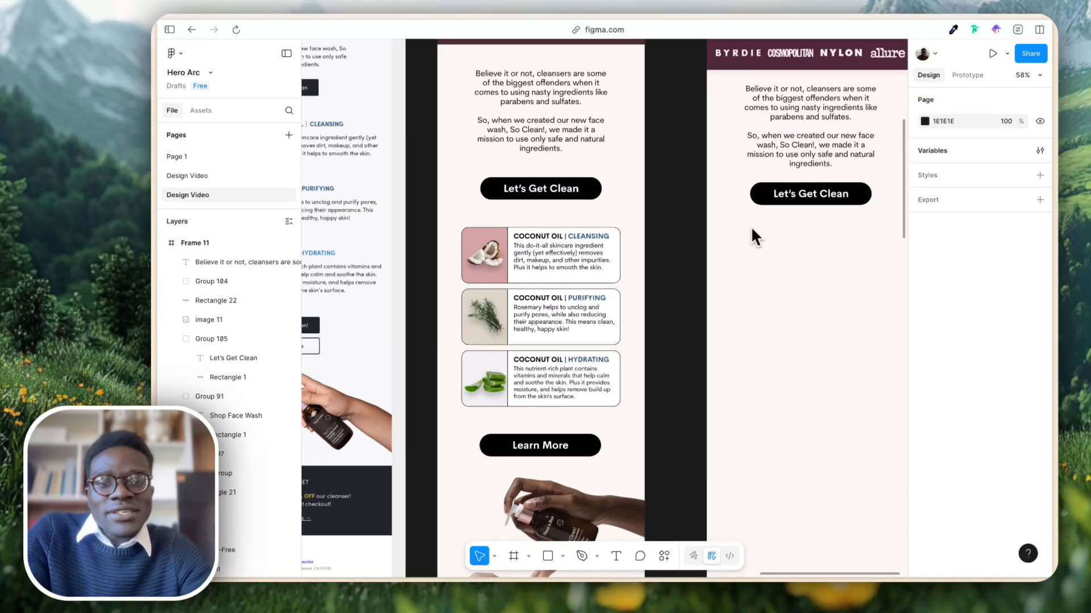
pyautogui.press('r')
pyautogui.moveTo(701, 230)
pyautogui.mouseDown()
pyautogui.moveTo(832, 298)
pyautogui.moveTo(871, 296)
pyautogui.mouseUp()
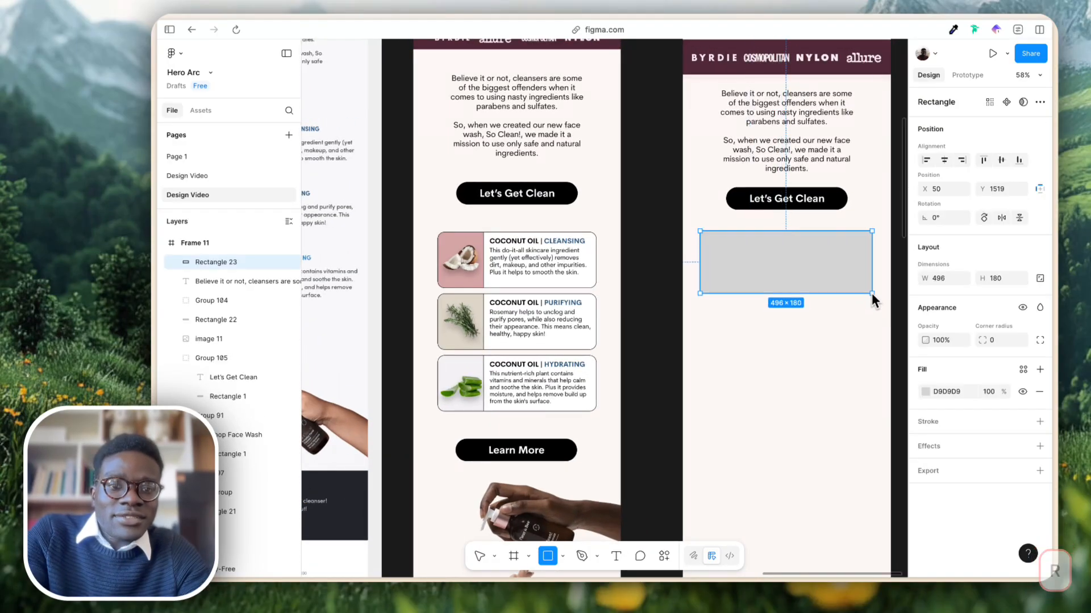
pyautogui.hscroll(5, 873, 287)
pyautogui.moveTo(536, 281); pyautogui.dragTo(738, 272)
# Check the first ingredient card in Frame 10 and set the grey rectangle's corner radius to 25.
pyautogui.hscroll(-5, 738, 271)
pyautogui.scroll(-1, 737, 271)
pyautogui.scroll(-1, 737, 271)
pyautogui.hscroll(-1, 737, 271)
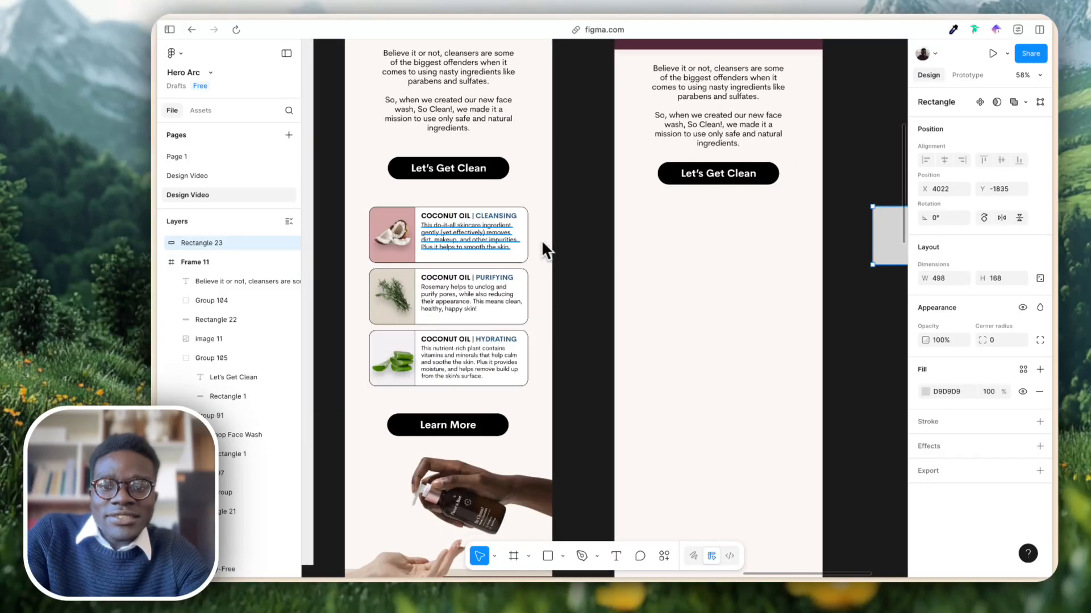
pyautogui.click(526, 215)
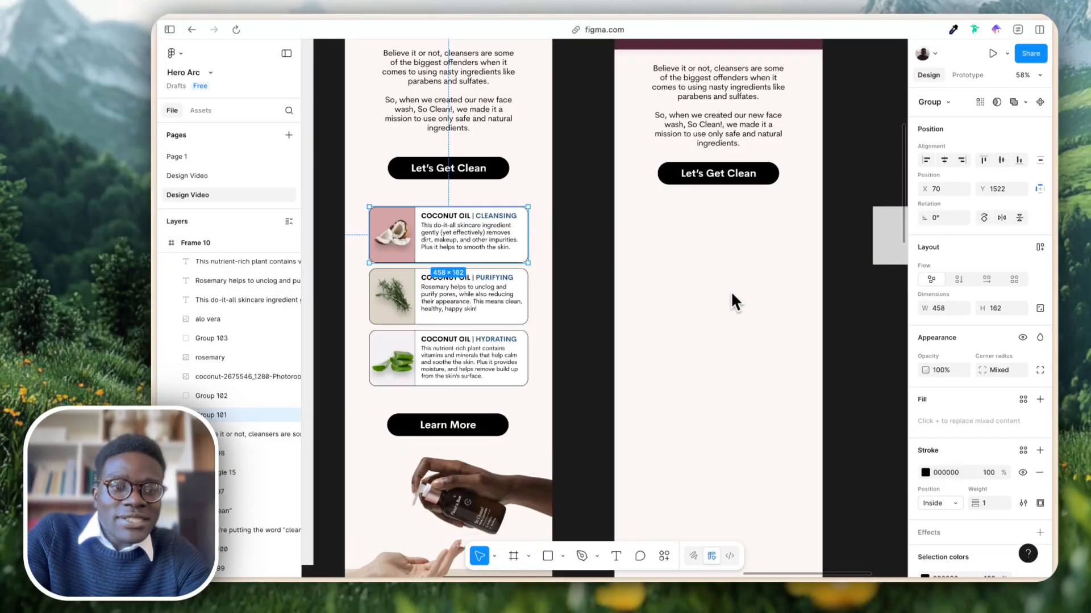
pyautogui.hscroll(4, 731, 292)
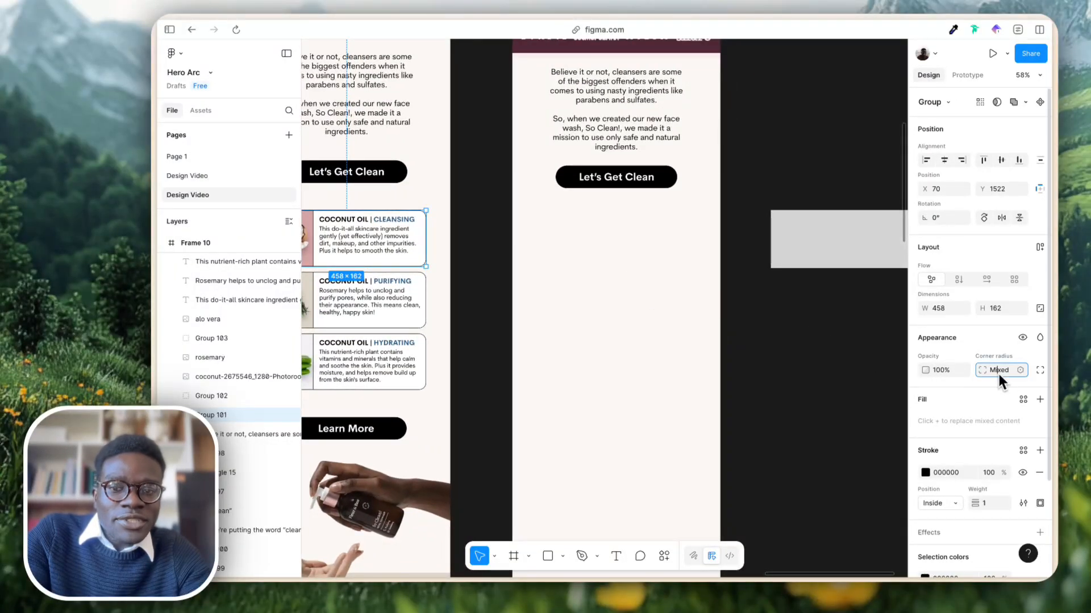
pyautogui.click(776, 311)
pyautogui.click(791, 230)
pyautogui.hscroll(3, 832, 229)
pyautogui.scroll(1, 833, 229)
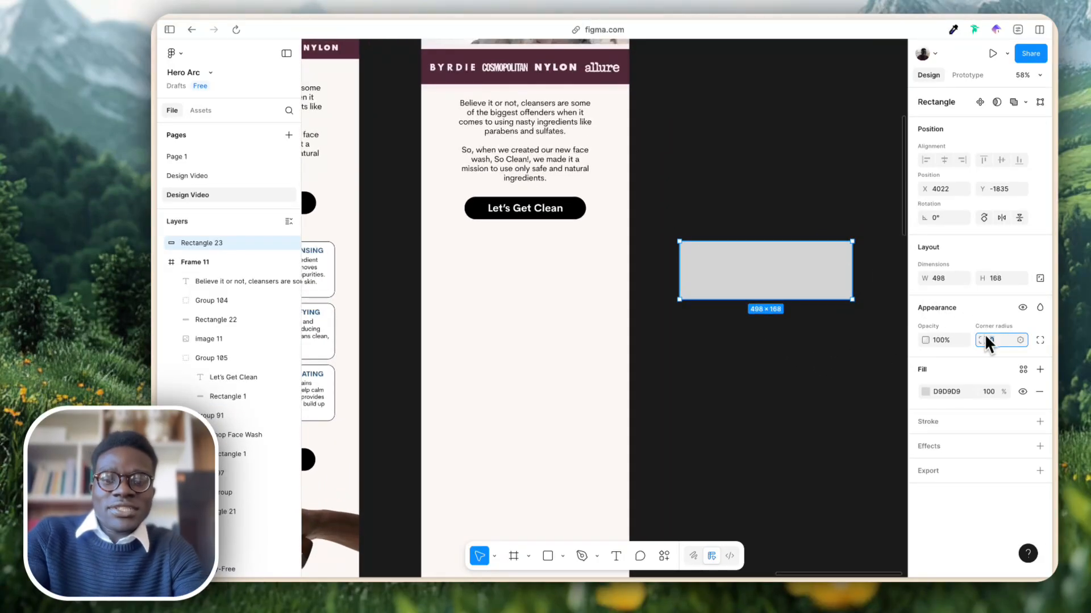
pyautogui.write('25')
pyautogui.press('Return')
pyautogui.click(824, 382)
# Examine the structure of the ingredient cards in Frame 10 and compare it with the grey rounded rectangle beside Frame 11.
pyautogui.hscroll(-4, 761, 345)
pyautogui.scroll(-1, 761, 345)
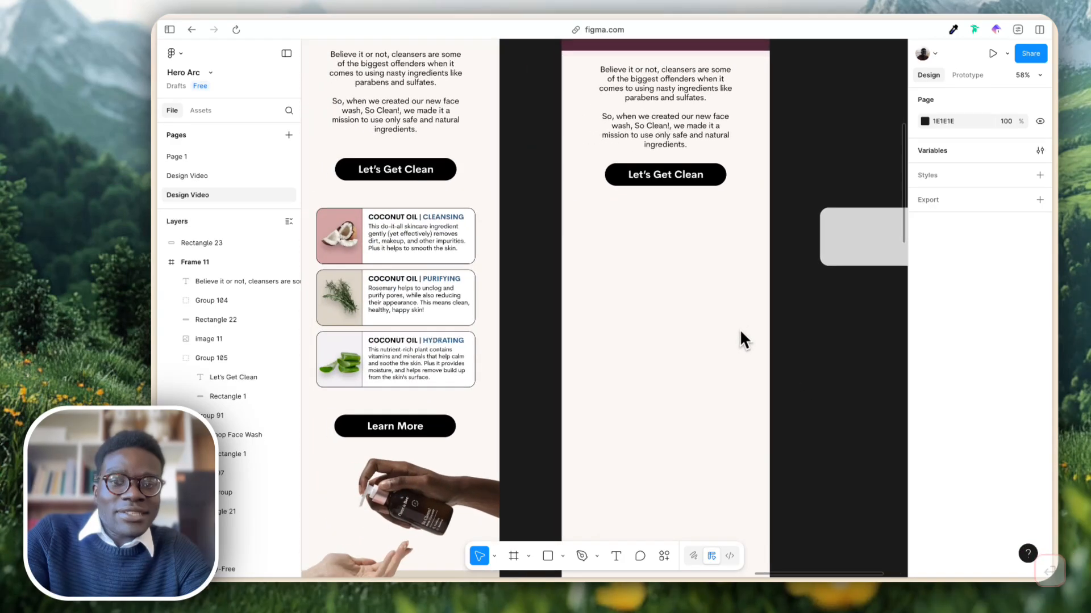
pyautogui.hscroll(2, 738, 330)
pyautogui.scroll(1, 738, 329)
pyautogui.hscroll(-5, 716, 239)
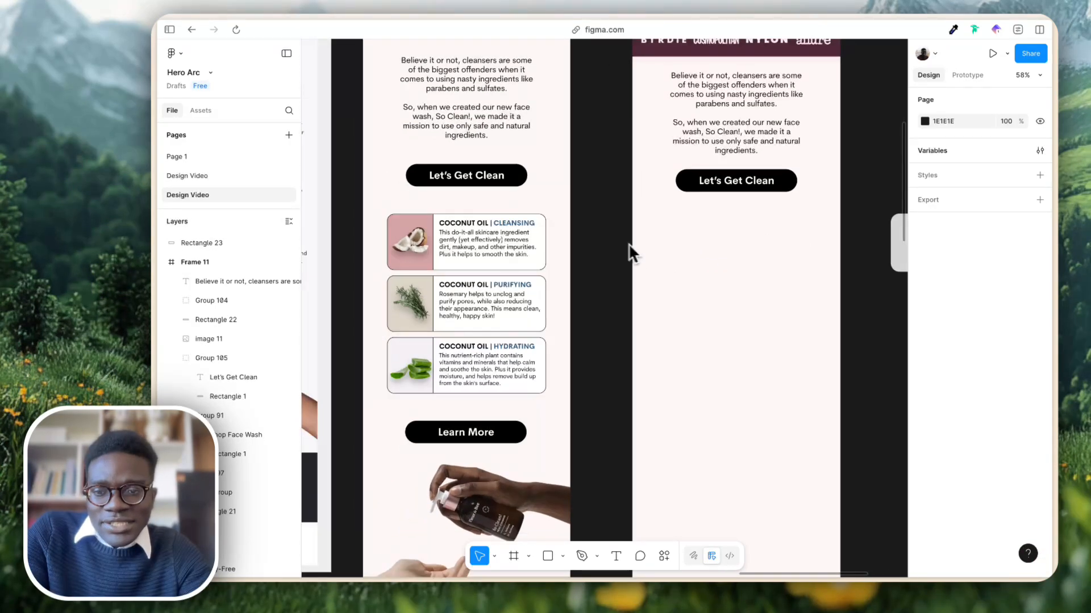
pyautogui.click(409, 267)
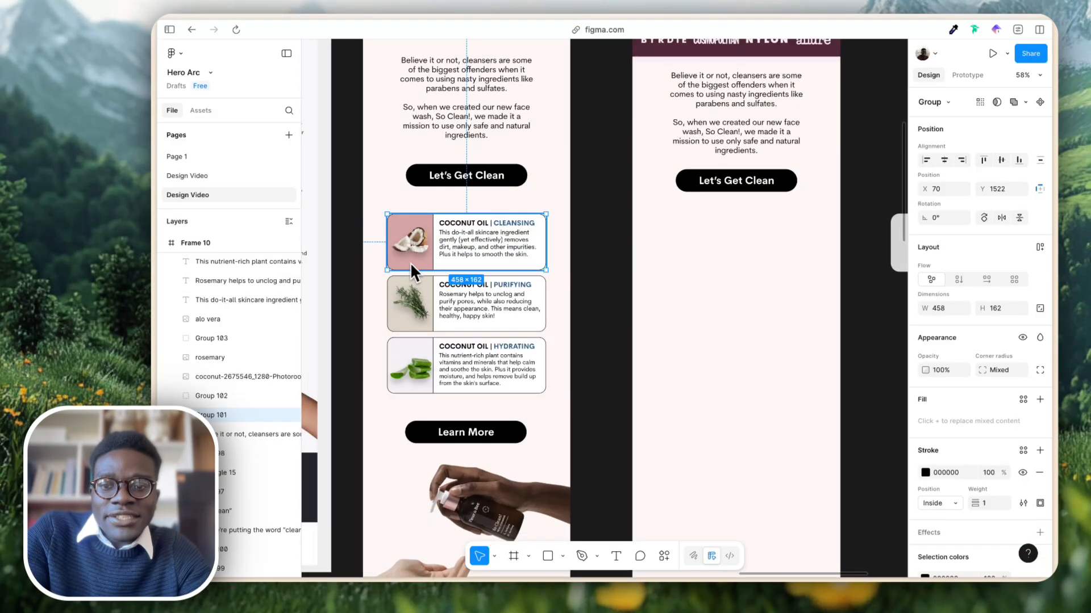
pyautogui.click(759, 256)
pyautogui.hscroll(4, 774, 262)
pyautogui.scroll(1, 774, 262)
pyautogui.hscroll(2, 769, 254)
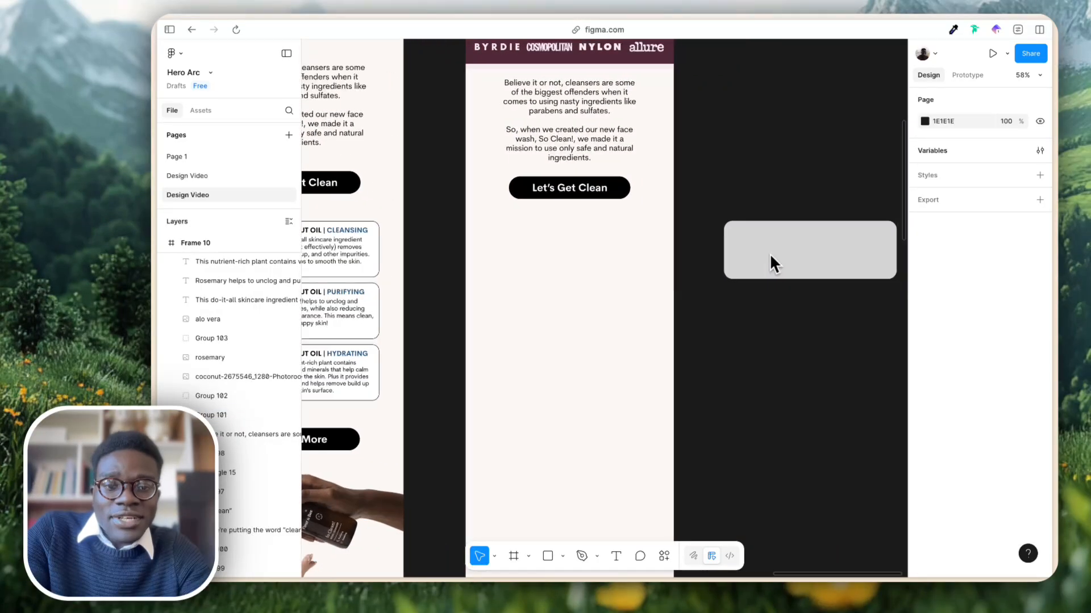
pyautogui.hscroll(-6, 738, 247)
pyautogui.scroll(-1, 738, 247)
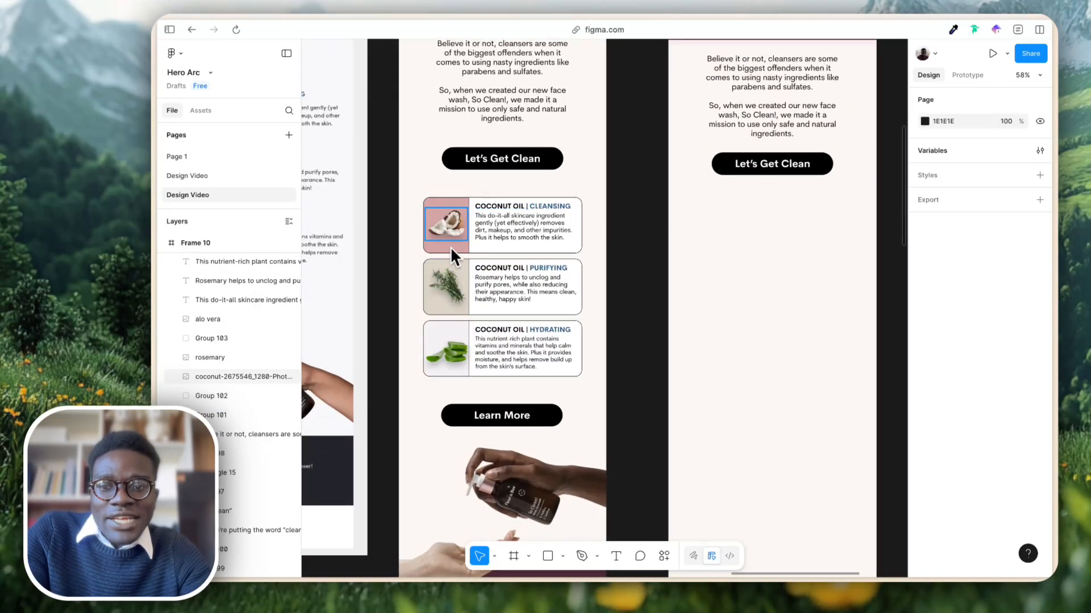
pyautogui.hscroll(5, 548, 295)
pyautogui.scroll(1, 547, 296)
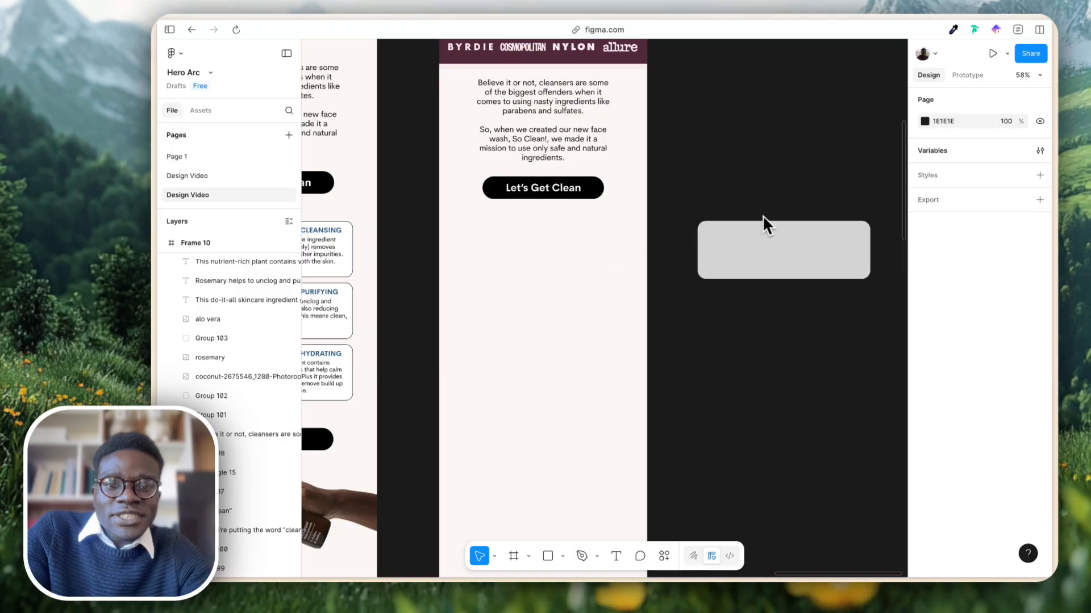
pyautogui.hscroll(-2, 490, 274)
pyautogui.scroll(-1, 490, 273)
pyautogui.hscroll(-1, 511, 267)
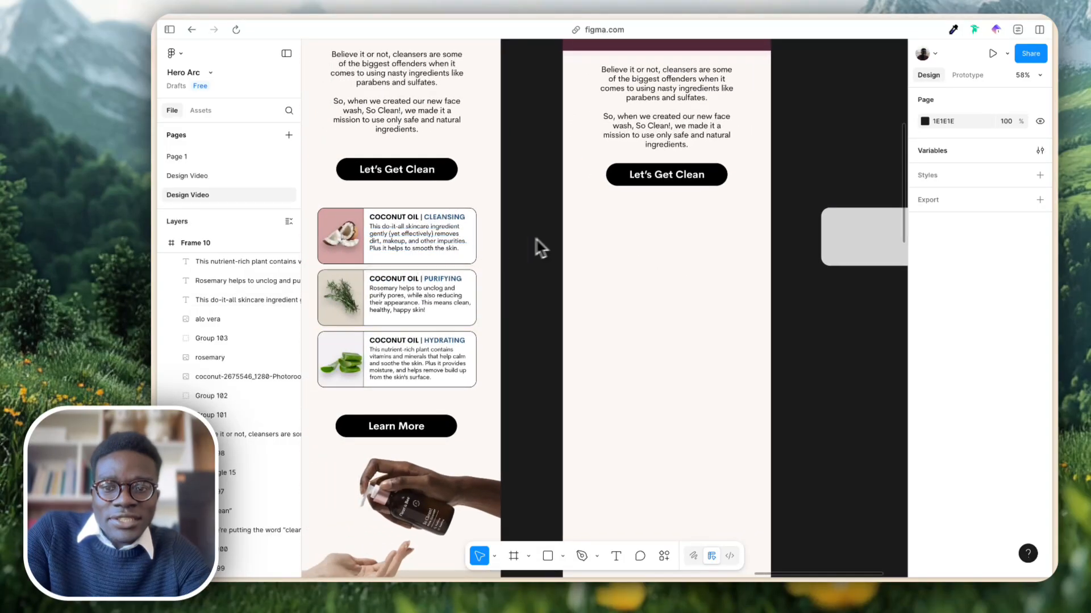
# Duplicate the grey rounded rectangle on the canvas beside Frame 11.
pyautogui.click(830, 248)
pyautogui.hscroll(2, 832, 261)
pyautogui.click(820, 296)
pyautogui.hscroll(2, 821, 295)
pyautogui.scroll(1, 821, 295)
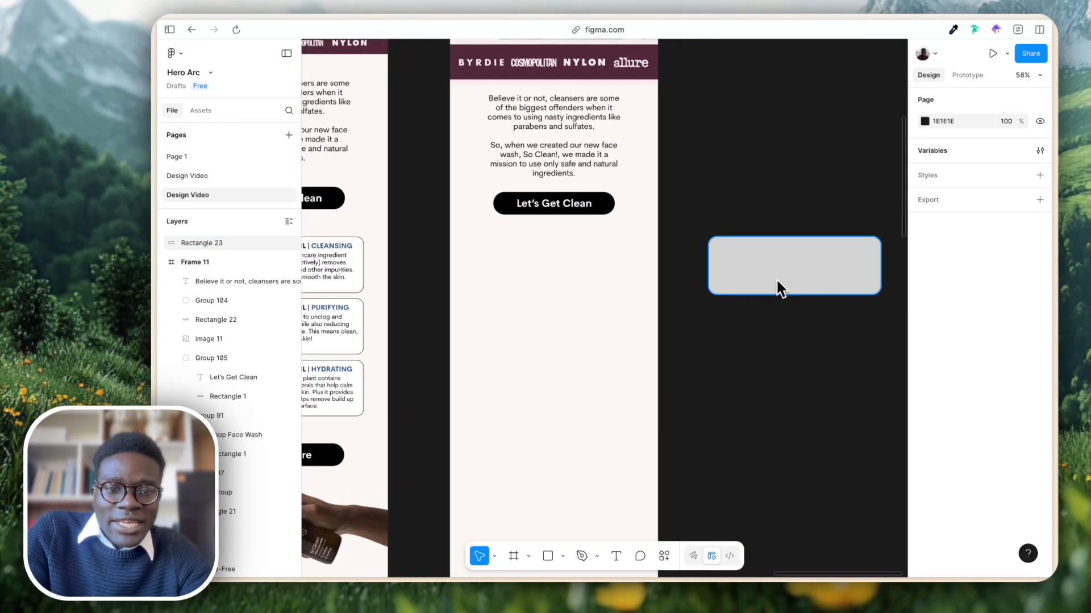
pyautogui.click(769, 279)
pyautogui.press('super+c')
pyautogui.click(762, 219)
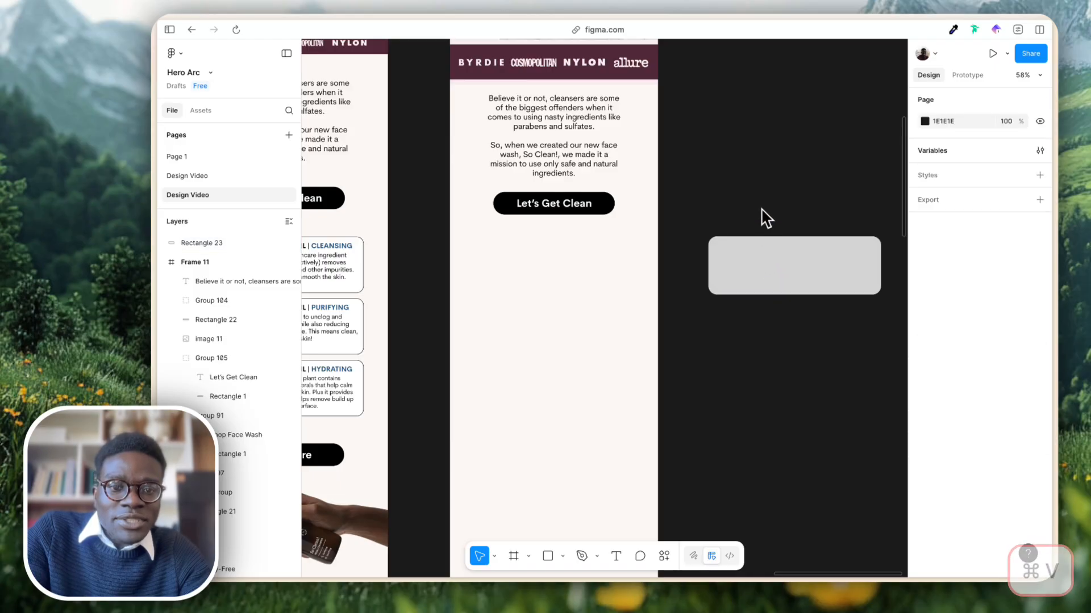
pyautogui.press('super+v')
pyautogui.moveTo(789, 241); pyautogui.dragTo(783, 200)
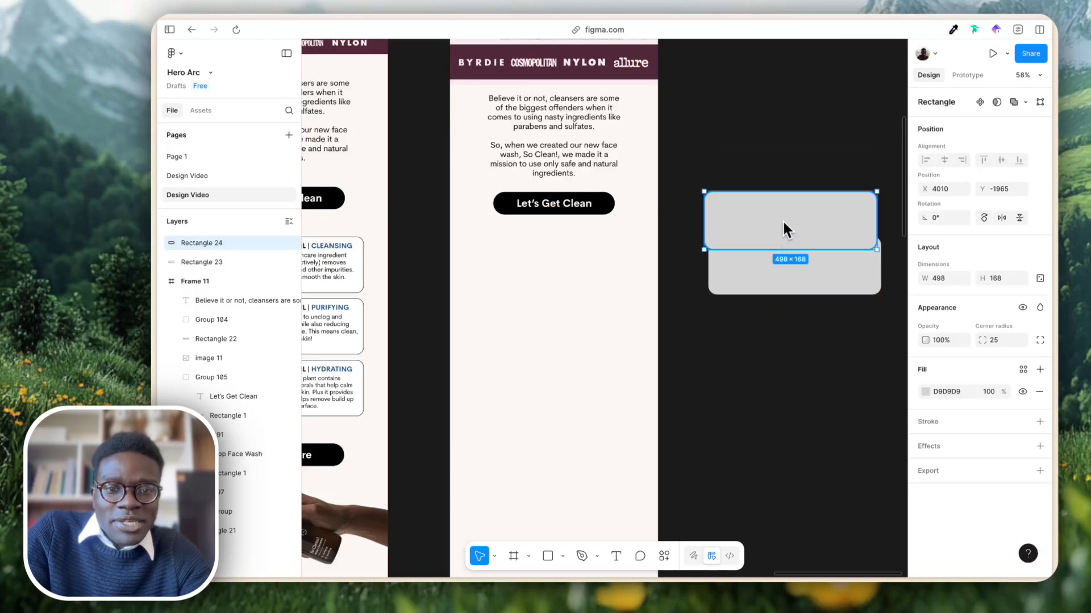
# Align the horizontal and vertical centres of the two grey rectangles so they stack exactly.
pyautogui.keyDown('shift'); pyautogui.click(782, 276); pyautogui.keyUp('shift')
pyautogui.hotkey('alt', 'h')
pyautogui.hotkey('alt', 'v')
pyautogui.click(788, 284)
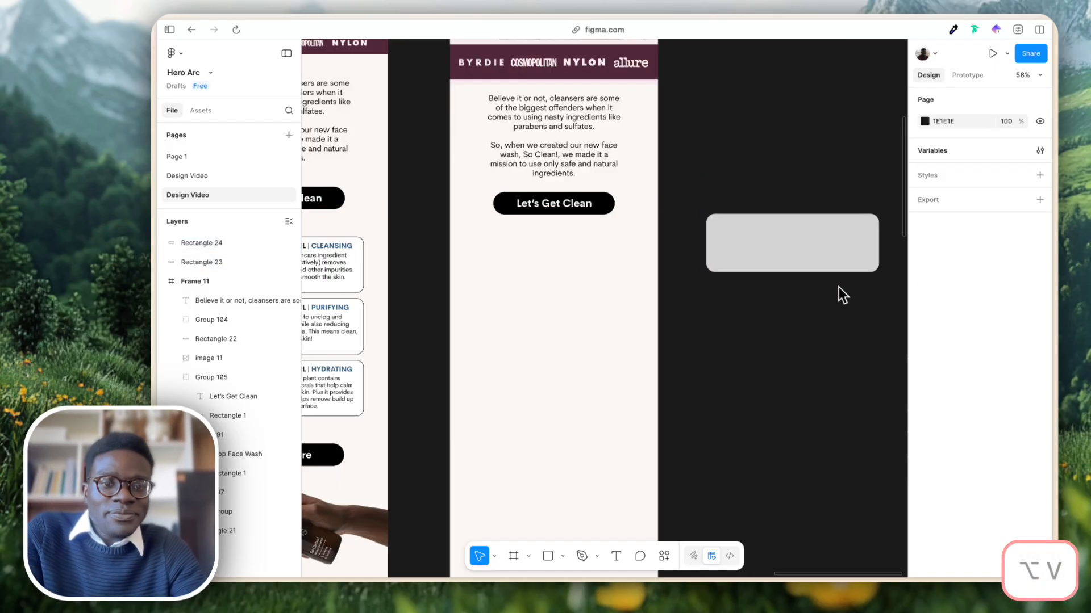
# Recolour the upper stacked rectangle to 1E1E1E by sampling the dark canvas background.
pyautogui.click(861, 254)
pyautogui.hotkey('ctrl', 'c')
pyautogui.click(825, 331)
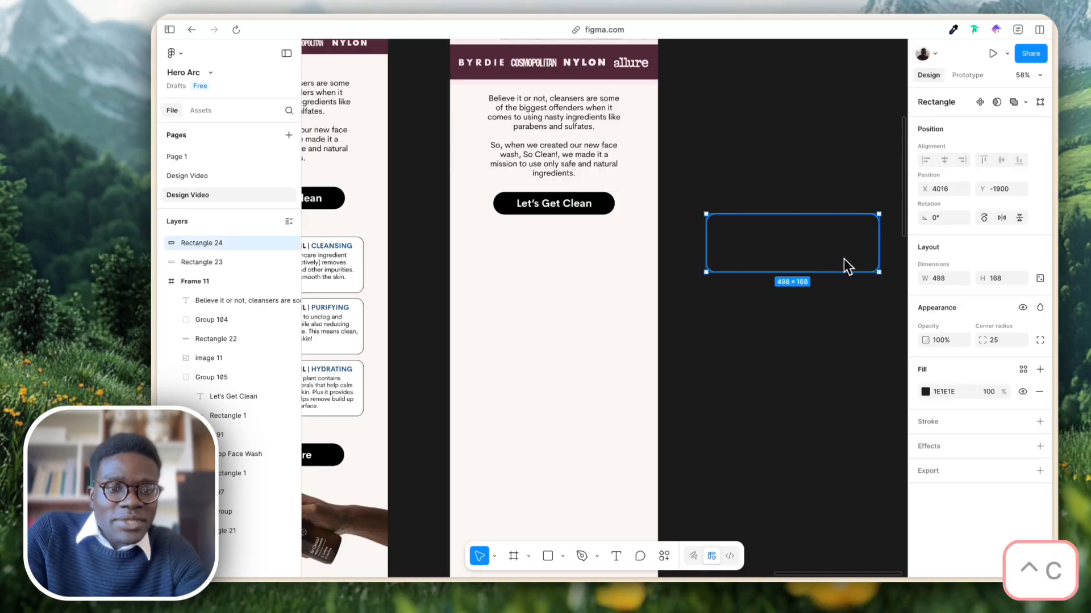
# Narrow the upper rectangle from its right side to a width of 165, covering the card's left third.
pyautogui.moveTo(882, 256); pyautogui.dragTo(840, 256)
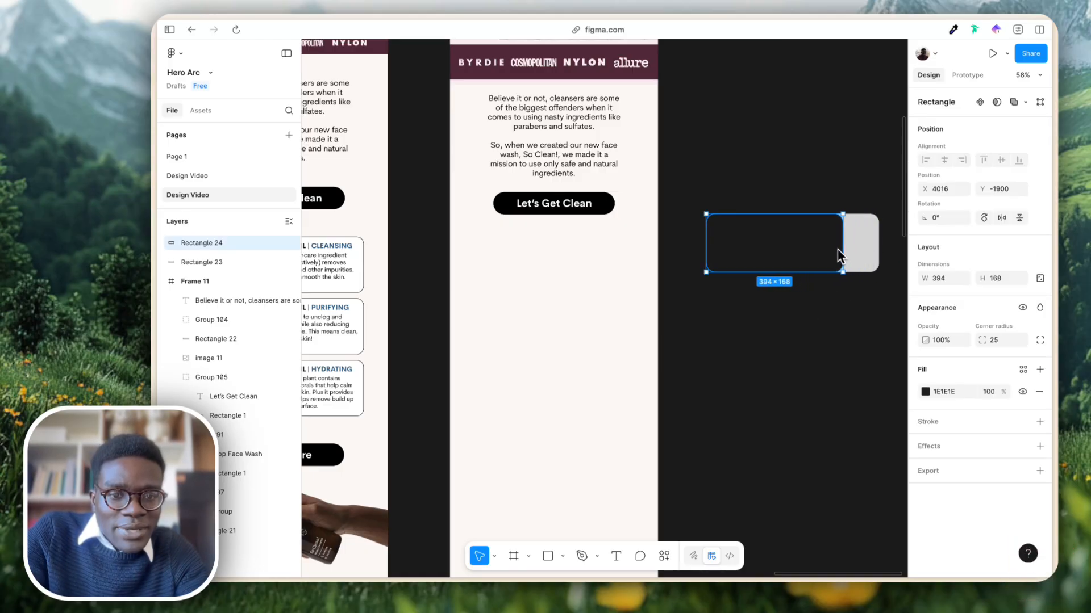
pyautogui.moveTo(771, 256)
pyautogui.mouseDown()
pyautogui.moveTo(750, 255)
pyautogui.moveTo(762, 256)
pyautogui.mouseUp()
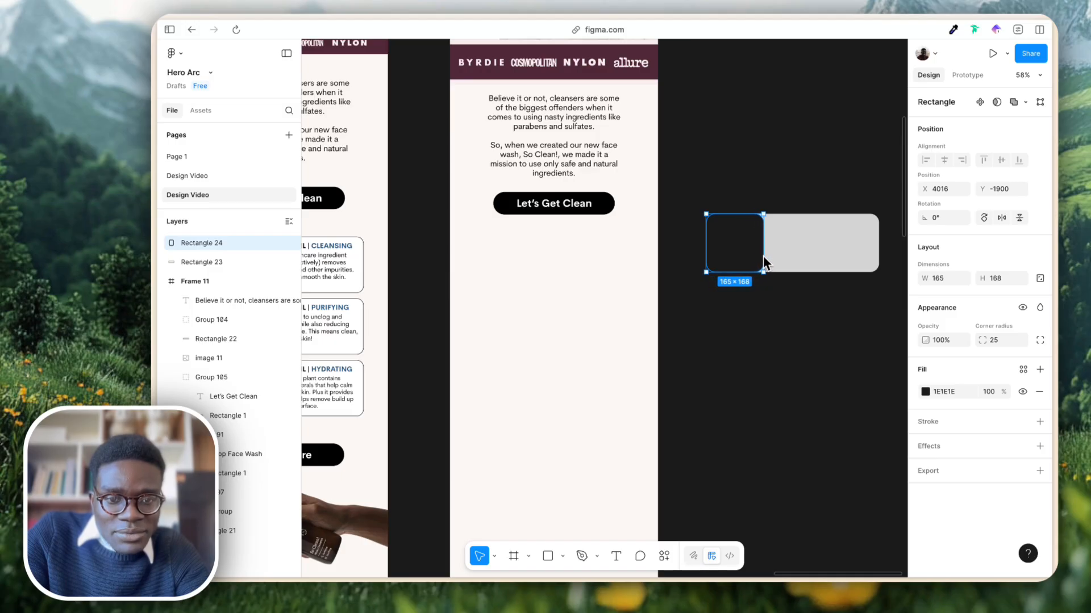
pyautogui.click(768, 348)
# Recolour the narrowed rectangle to FCF8F5 by sampling Frame 11's background.
pyautogui.scroll(2, 774, 372)
pyautogui.scroll(5, 775, 372)
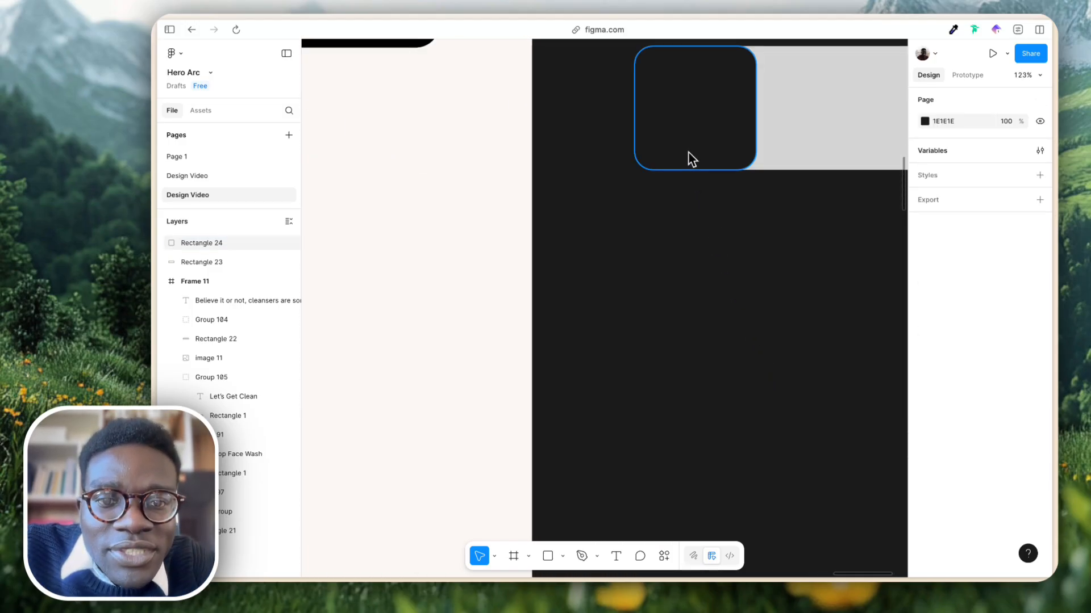
pyautogui.click(682, 139)
pyautogui.hotkey('ctrl', 'c')
pyautogui.click(471, 239)
pyautogui.click(712, 261)
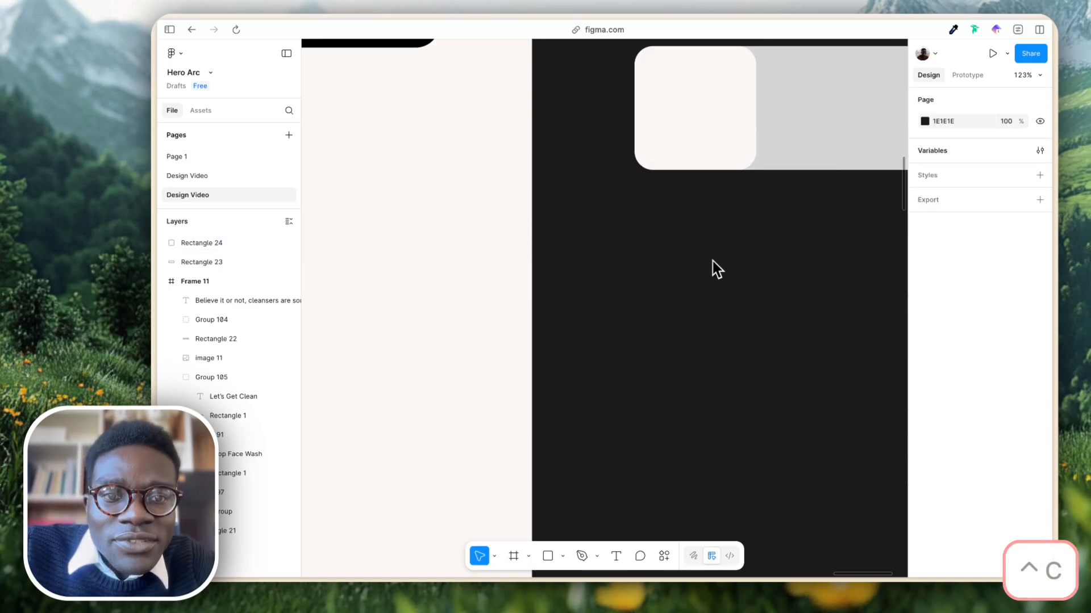
# Square off only the top-right corner of the pale rectangle.
pyautogui.hscroll(1, 714, 261)
pyautogui.scroll(1, 714, 262)
pyautogui.click(657, 154)
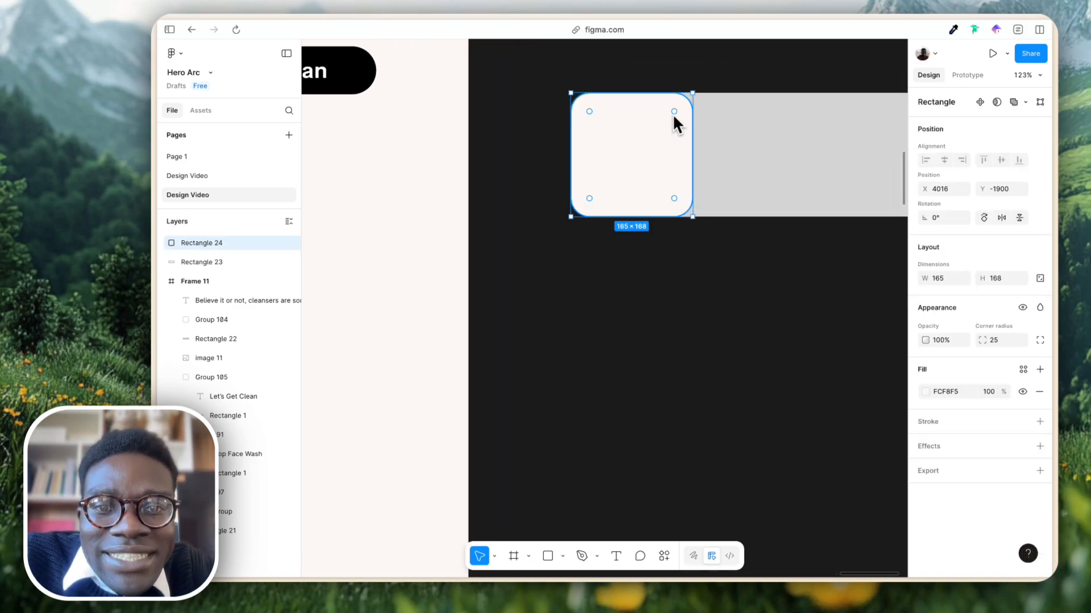
pyautogui.moveTo(673, 112); pyautogui.dragTo(676, 228)
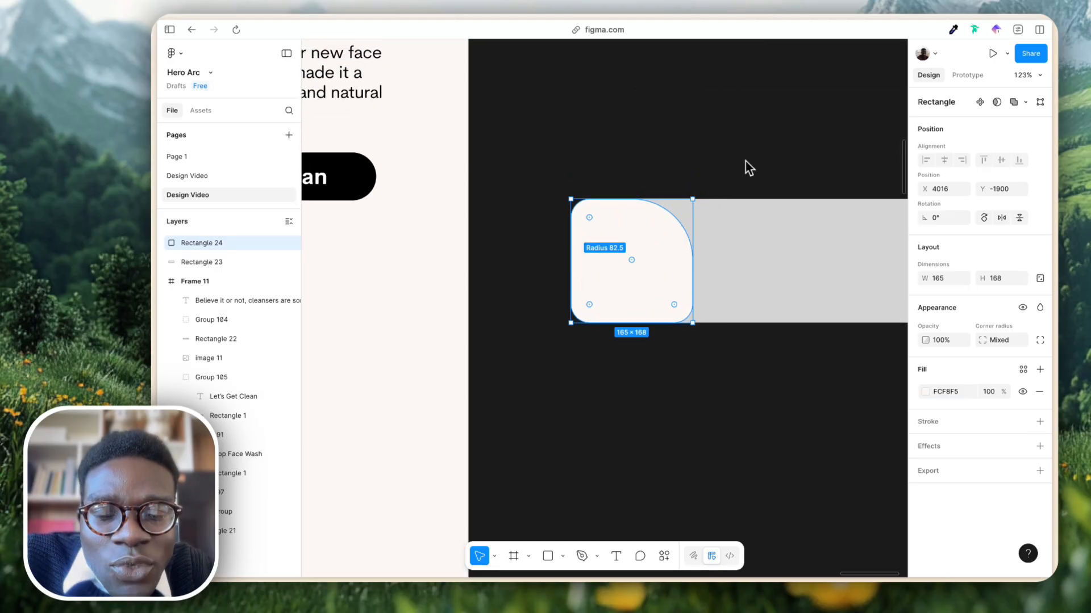
pyautogui.moveTo(745, 162); pyautogui.dragTo(841, 67)
pyautogui.moveTo(674, 305); pyautogui.dragTo(726, 365)
pyautogui.click(729, 364)
pyautogui.press('super+z')
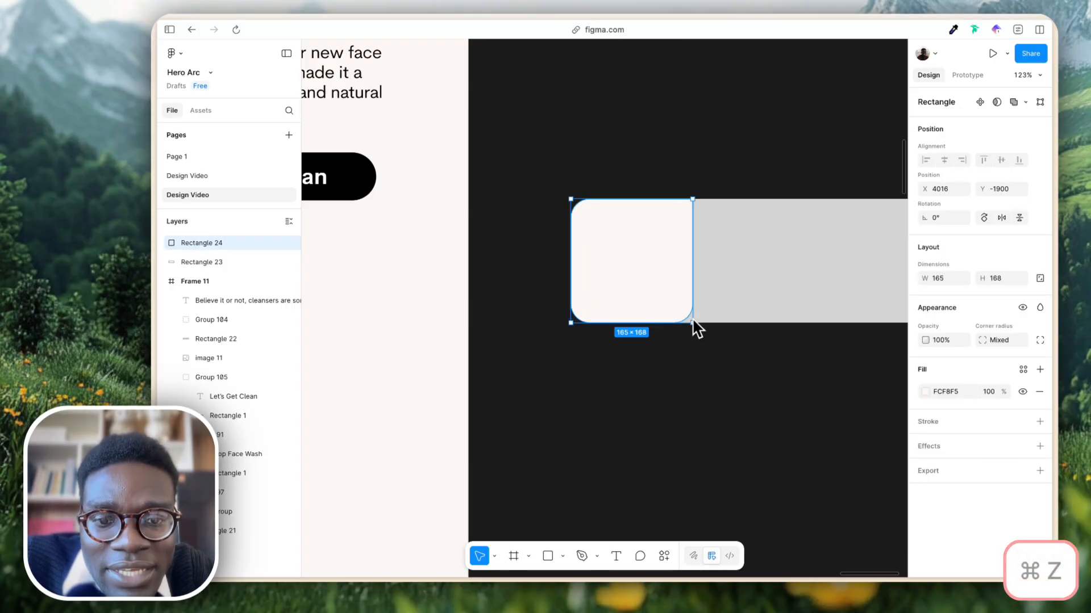
pyautogui.moveTo(680, 316); pyautogui.dragTo(705, 339)
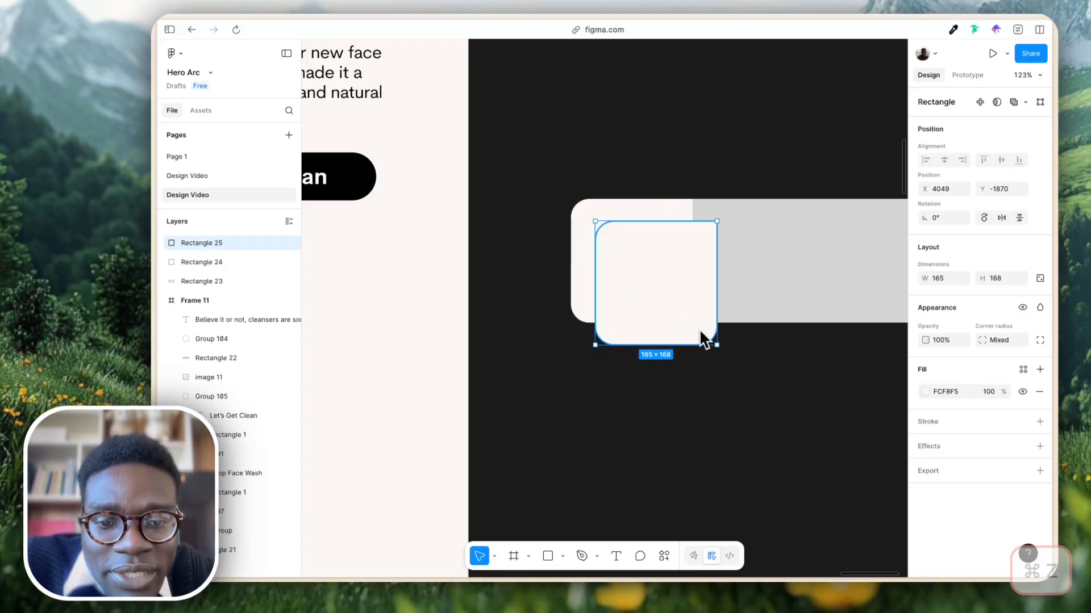
pyautogui.press('super+z')
pyautogui.click(703, 383)
pyautogui.click(675, 305)
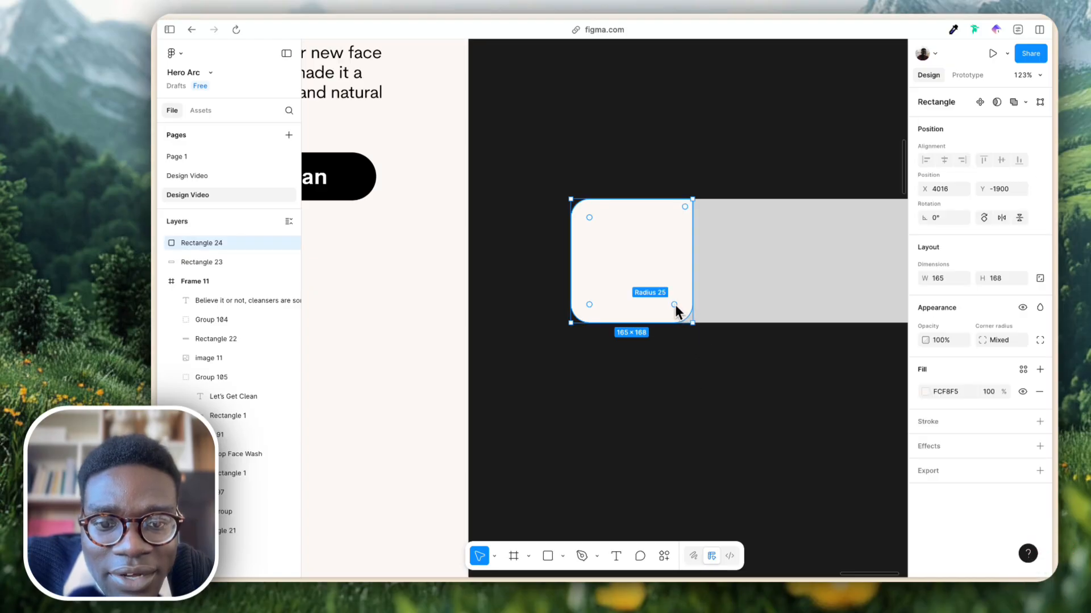
pyautogui.moveTo(675, 305); pyautogui.dragTo(708, 342)
pyautogui.press('super+z')
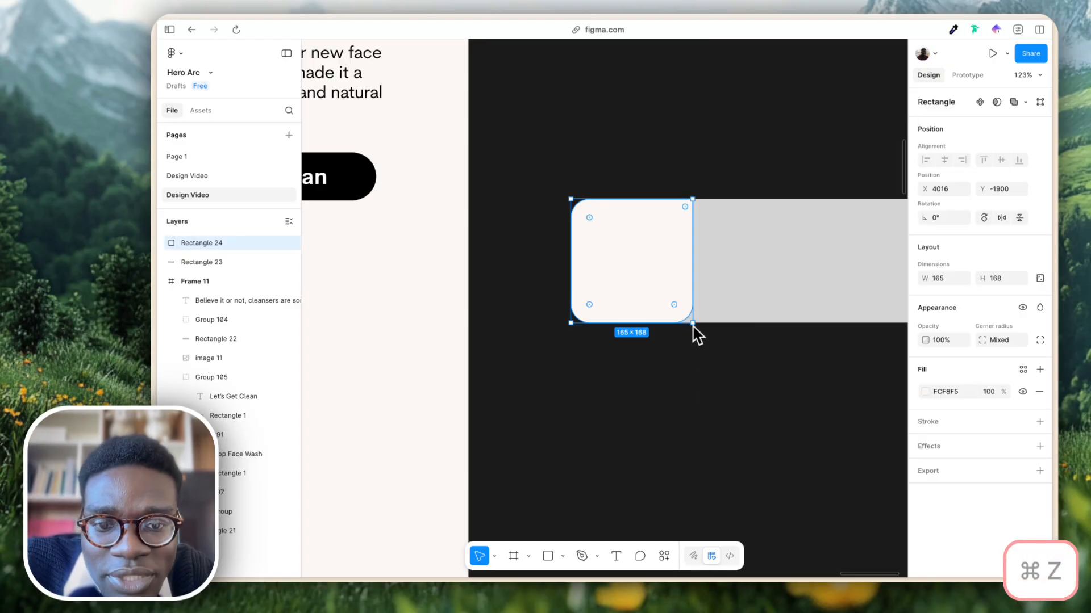
pyautogui.press('super+z')
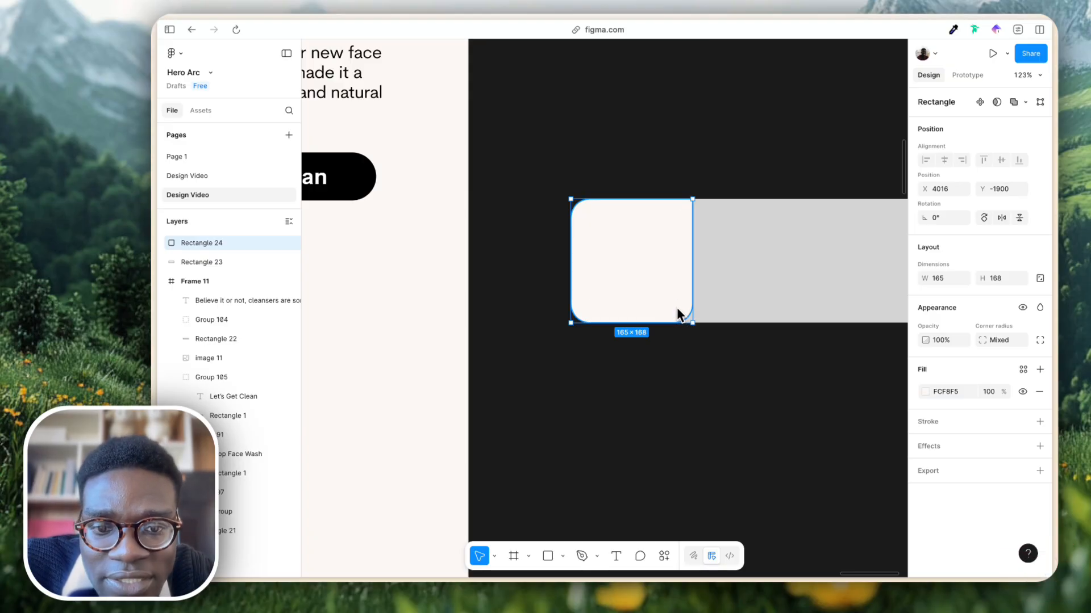
# Square off only the bottom-right corner of the pale rectangle.
pyautogui.moveTo(674, 305); pyautogui.dragTo(688, 320)
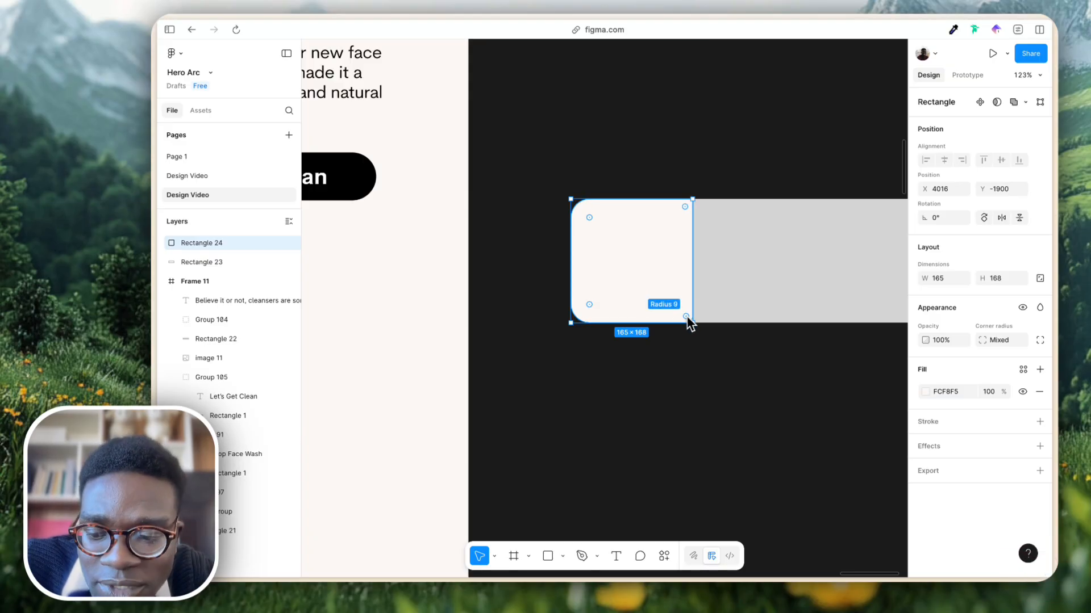
pyautogui.click(730, 352)
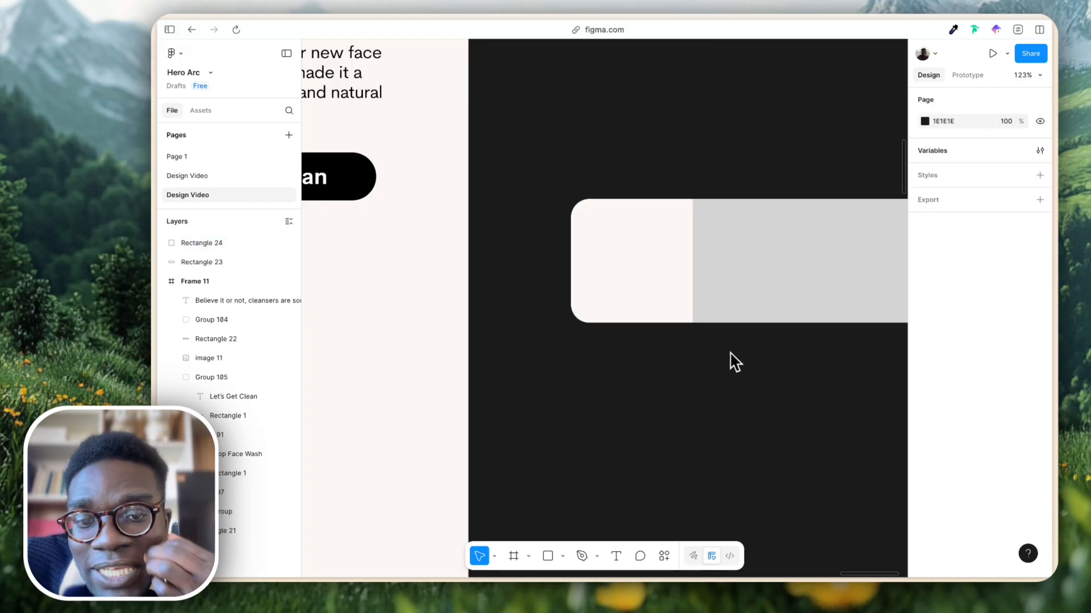
# Add a 000000 inside stroke of weight 1 to both the pale and the grey card rectangles.
pyautogui.scroll(-5, 730, 364)
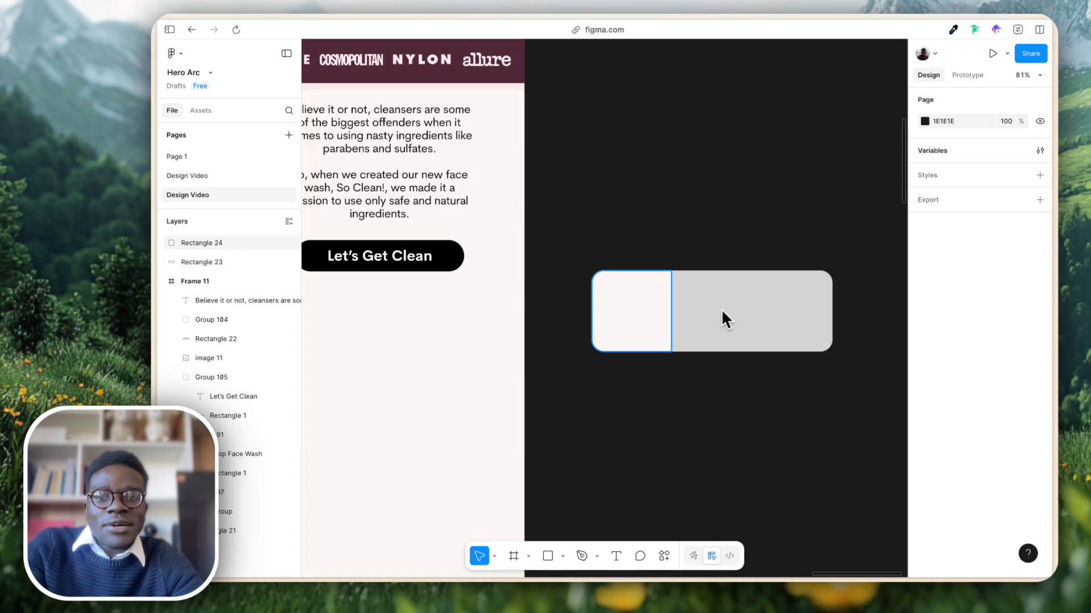
pyautogui.hscroll(-8, 656, 322)
pyautogui.hscroll(10, 568, 309)
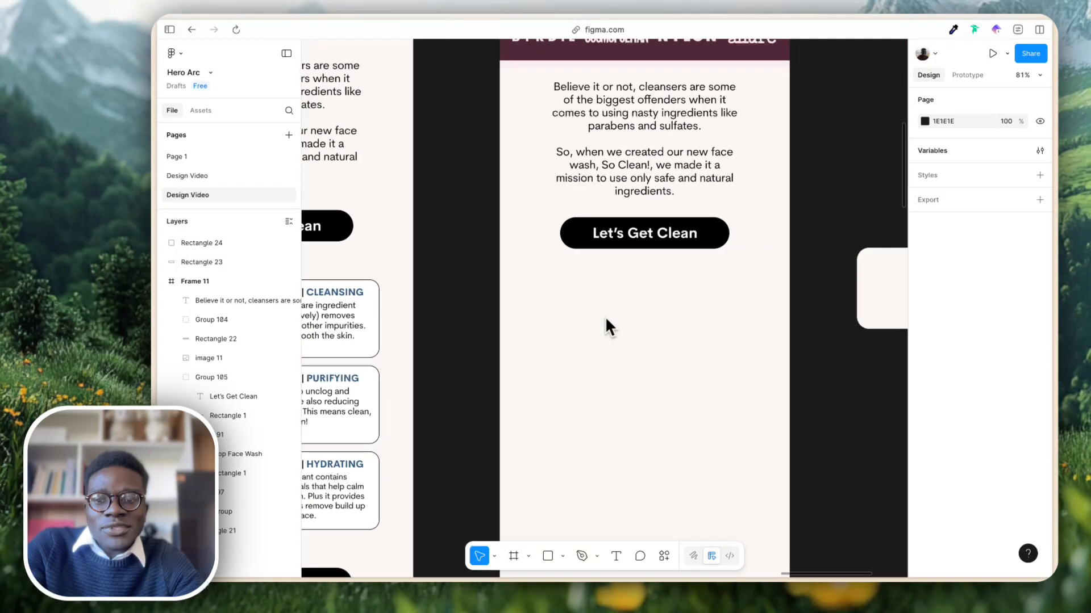
pyautogui.click(629, 314)
pyautogui.keyDown('shift'); pyautogui.click(812, 316); pyautogui.keyUp('shift')
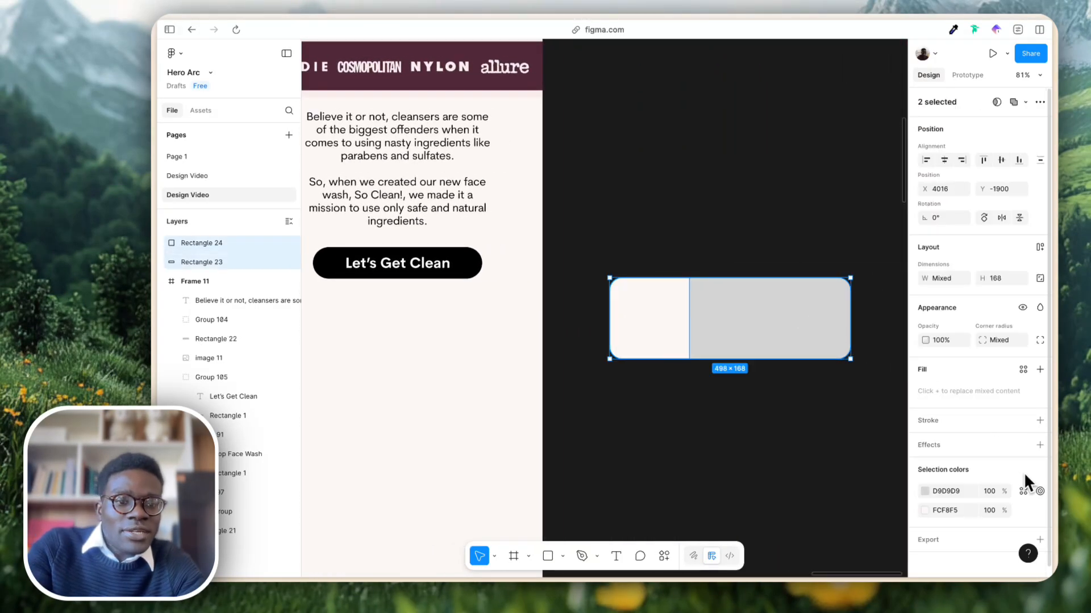
pyautogui.click(1039, 421)
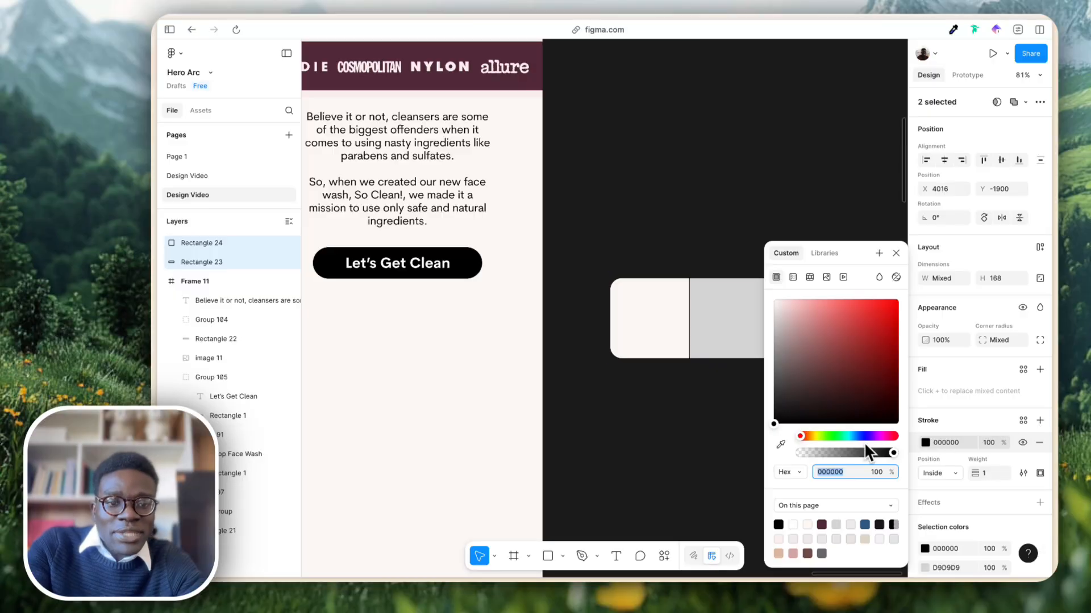
pyautogui.click(714, 484)
# Group the two card rectangles and place the group horizontally centred below the Let's Get Clean button in Frame 11.
pyautogui.scroll(-3, 710, 484)
pyautogui.click(658, 372)
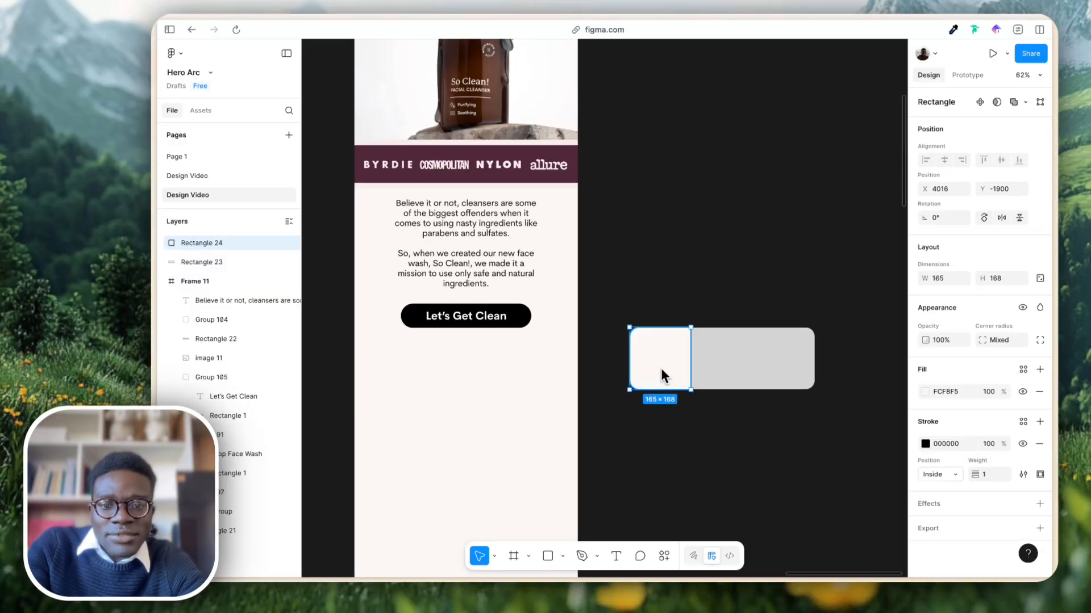
pyautogui.keyDown('shift'); pyautogui.click(720, 382); pyautogui.keyUp('shift')
pyautogui.hscroll(-5, 671, 409)
pyautogui.hscroll(-2, 625, 440)
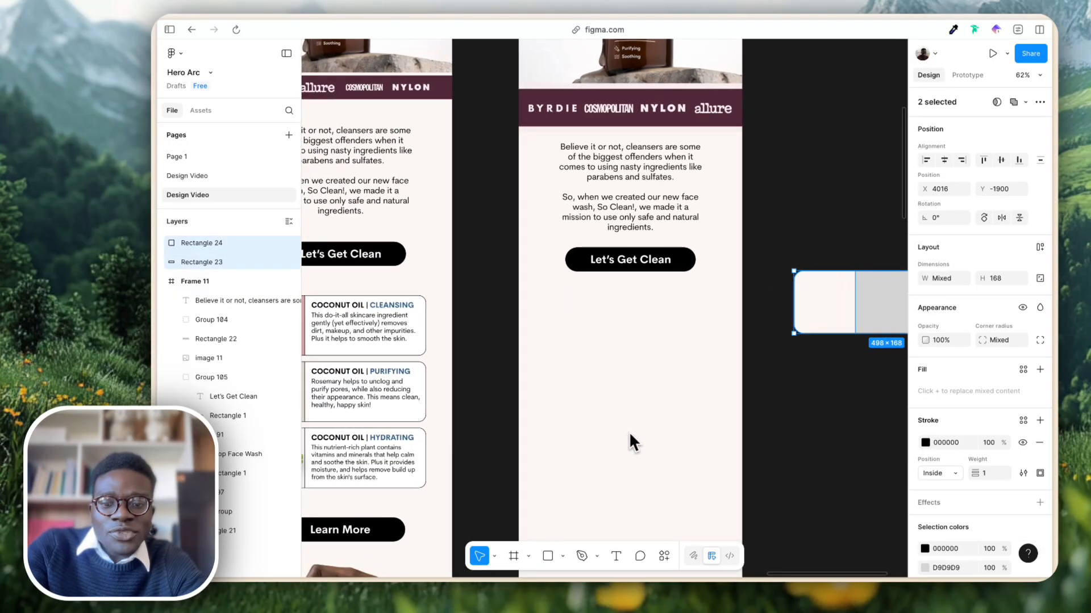
pyautogui.hotkey('ctrl', 'g')
pyautogui.moveTo(834, 302); pyautogui.dragTo(573, 325)
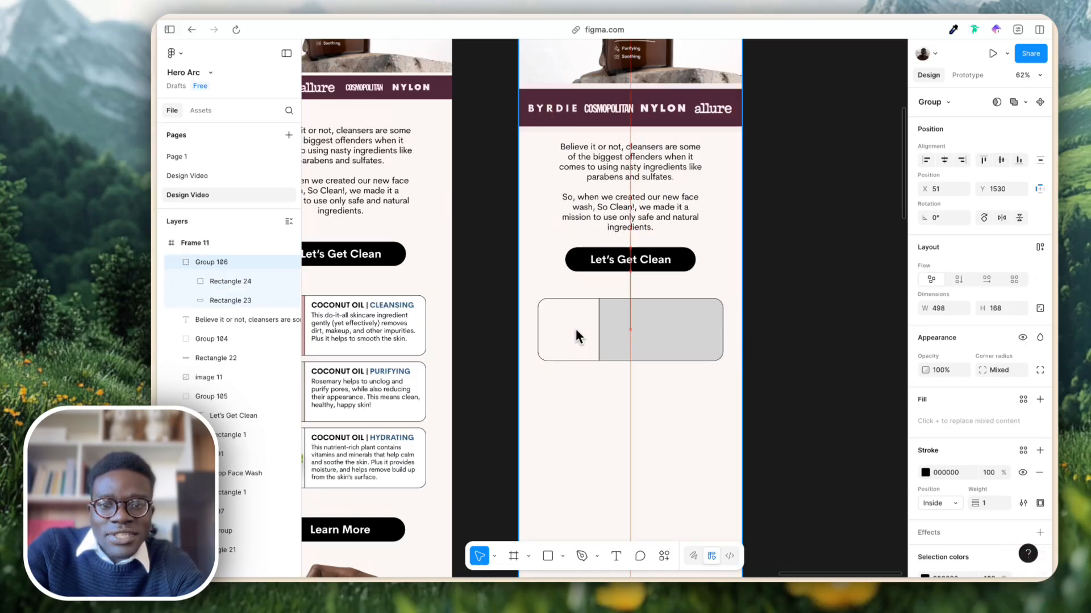
# Move the card group out of Frame 11 onto the canvas and duplicate it twice downward with a spacing of 20.
pyautogui.scroll(-1, 573, 326)
pyautogui.scroll(-1, 575, 331)
pyautogui.click(483, 379)
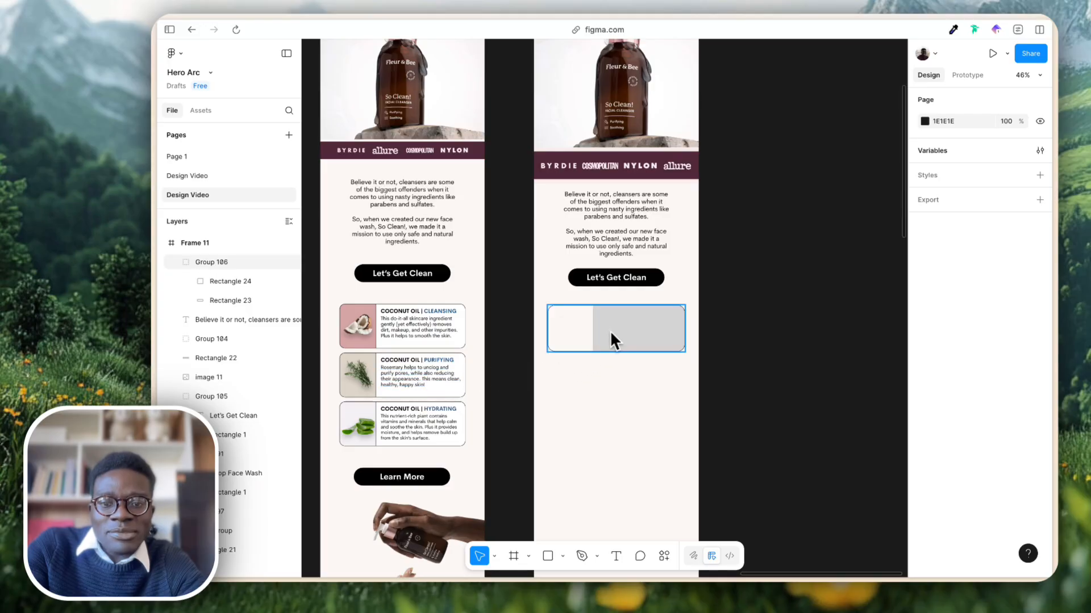
pyautogui.moveTo(609, 330); pyautogui.dragTo(793, 321)
pyautogui.scroll(-3, 794, 323)
pyautogui.scroll(-2, 793, 323)
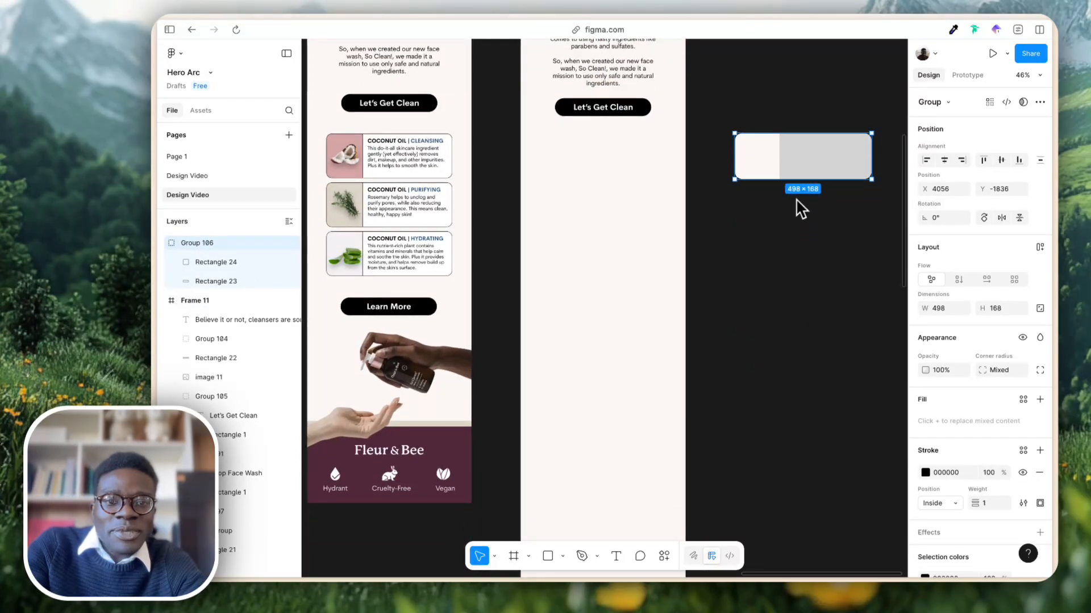
pyautogui.moveTo(797, 159); pyautogui.dragTo(796, 263)
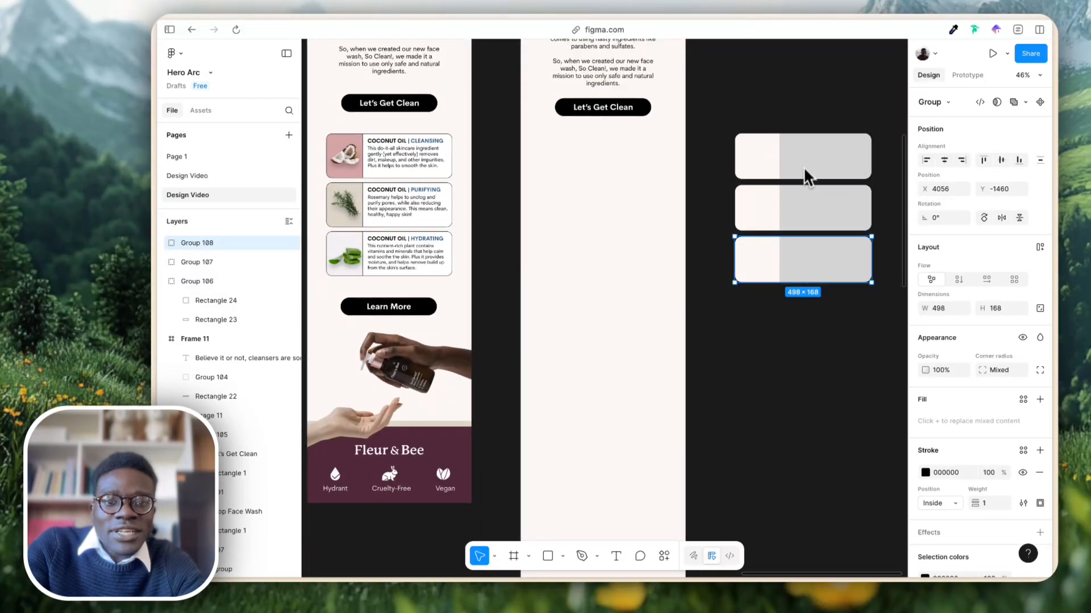
# Wrap the three stacked cards in a vertical auto layout with a gap of 20.
pyautogui.moveTo(813, 64); pyautogui.dragTo(813, 278)
pyautogui.rightClick(810, 257)
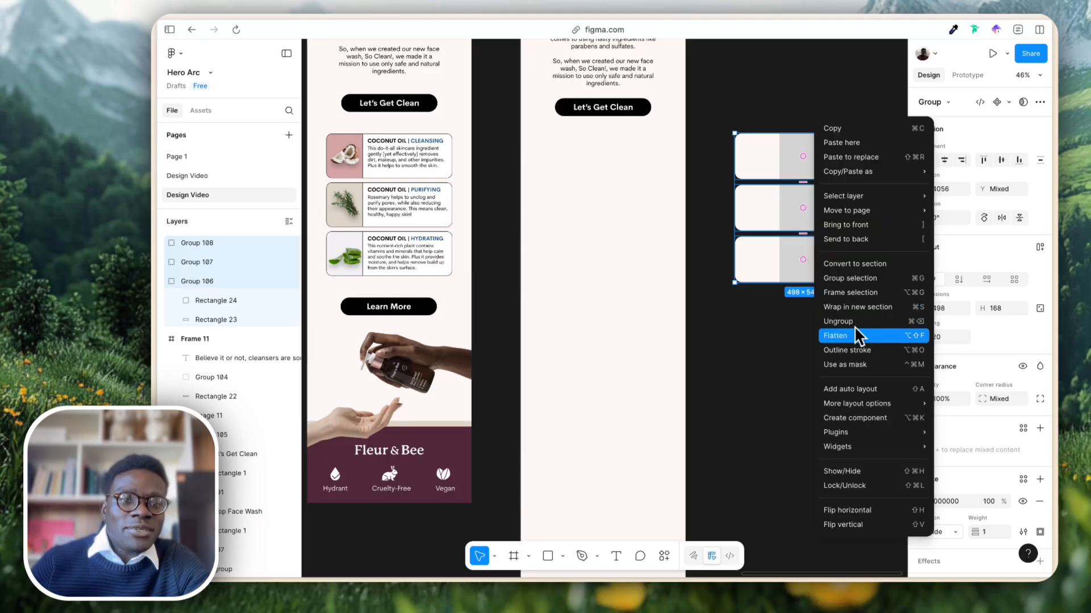
pyautogui.click(860, 391)
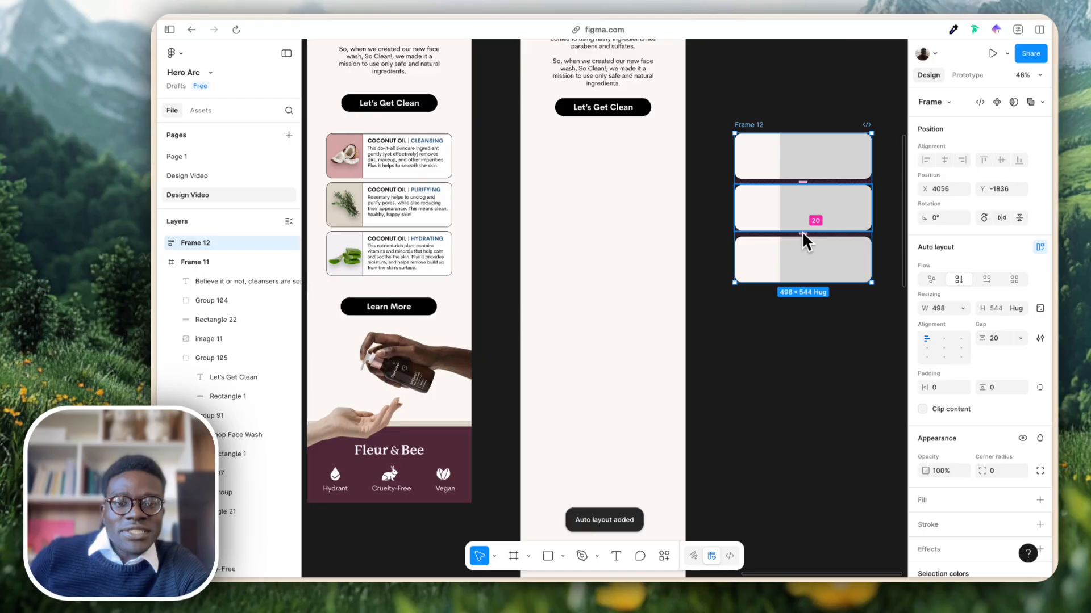
pyautogui.moveTo(803, 233)
pyautogui.mouseDown()
pyautogui.moveTo(797, 318)
pyautogui.moveTo(810, 230)
pyautogui.moveTo(819, 363)
pyautogui.moveTo(818, 232)
pyautogui.mouseUp()
pyautogui.click(818, 298)
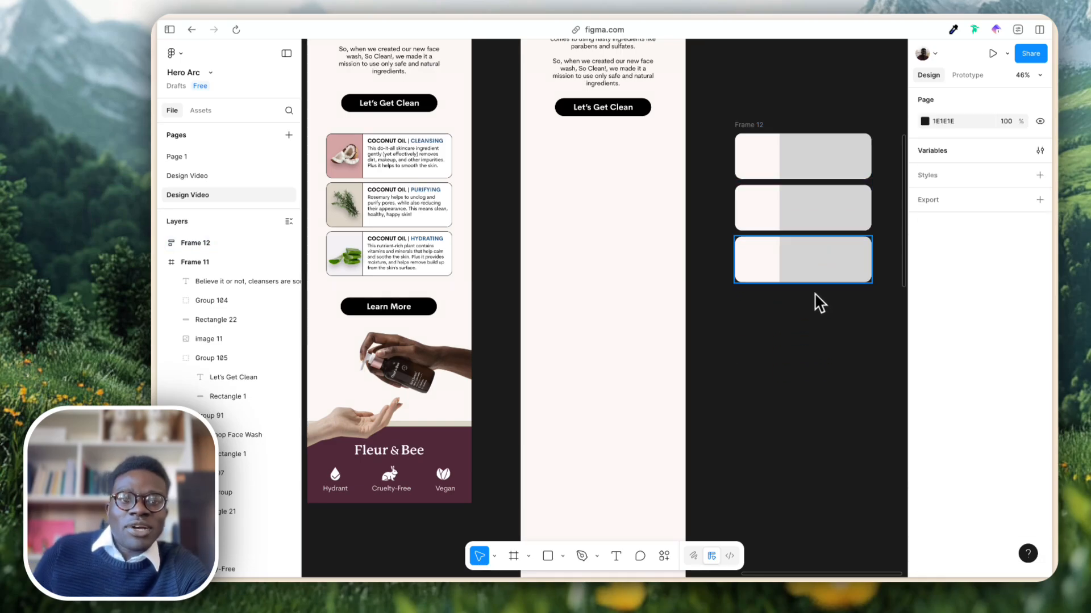
# Ungroup the auto layout frame to release the three cards as separate groups.
pyautogui.click(760, 125)
pyautogui.press('BackSpace')
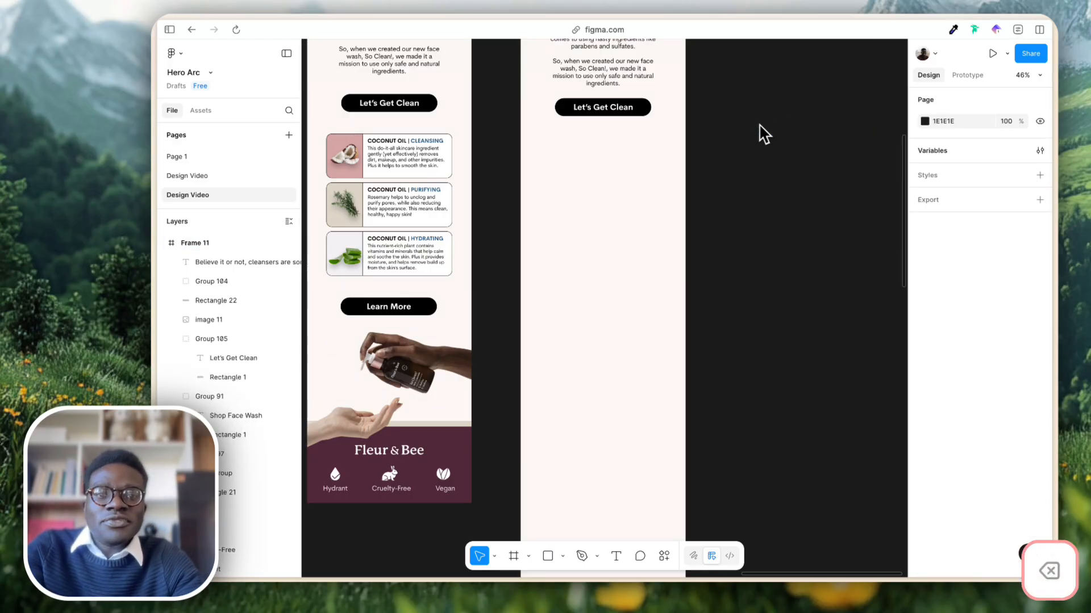
pyautogui.press('super+z')
pyautogui.rightClick(761, 127)
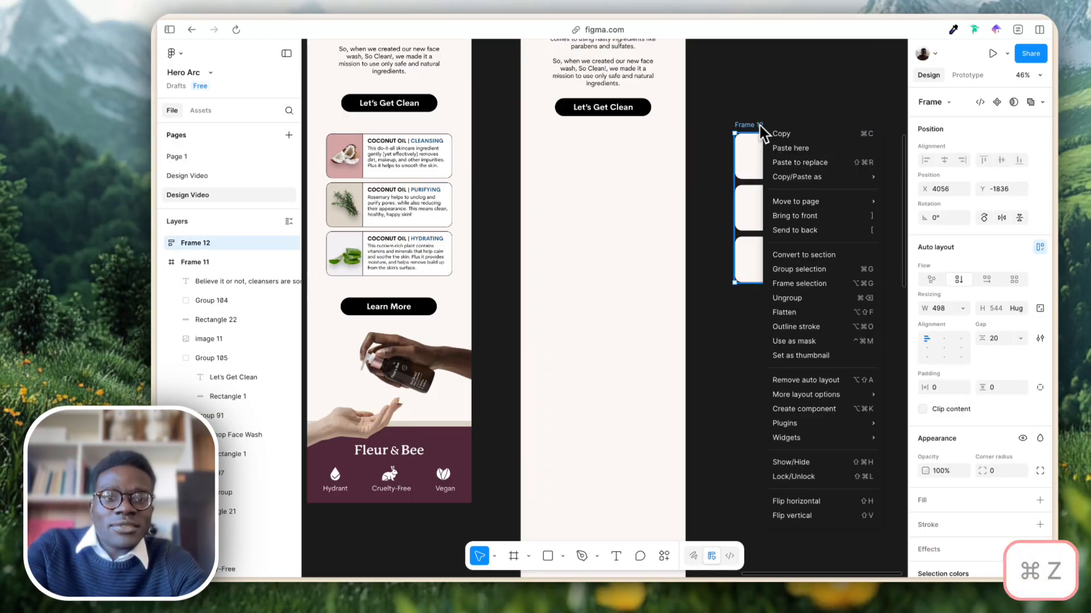
pyautogui.click(805, 297)
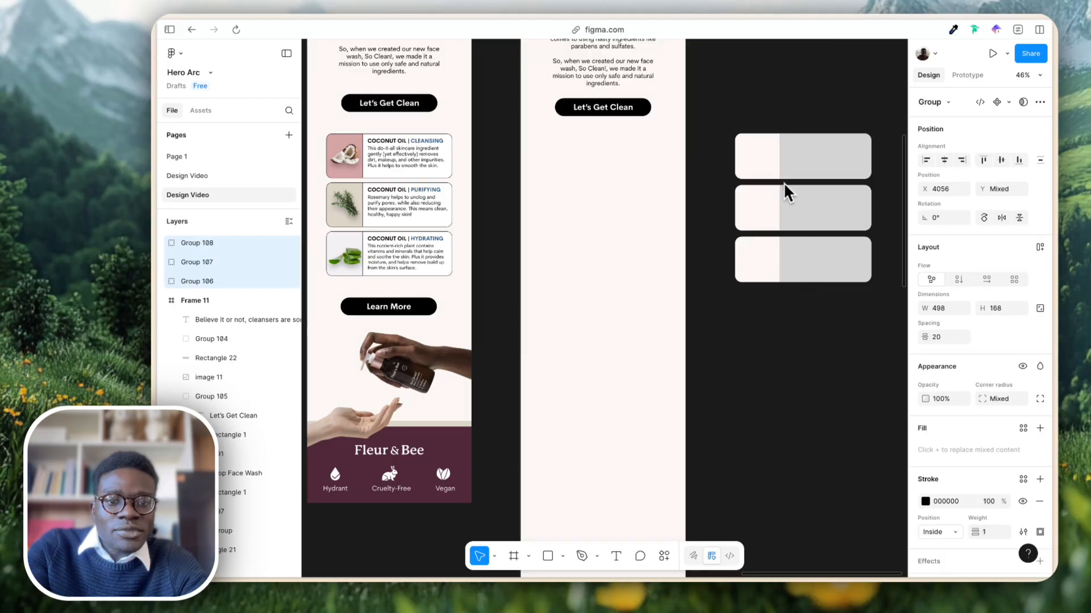
# Move all three cards together into Frame 11, horizontally centred below the Let's Get Clean button.
pyautogui.moveTo(778, 144); pyautogui.dragTo(797, 102)
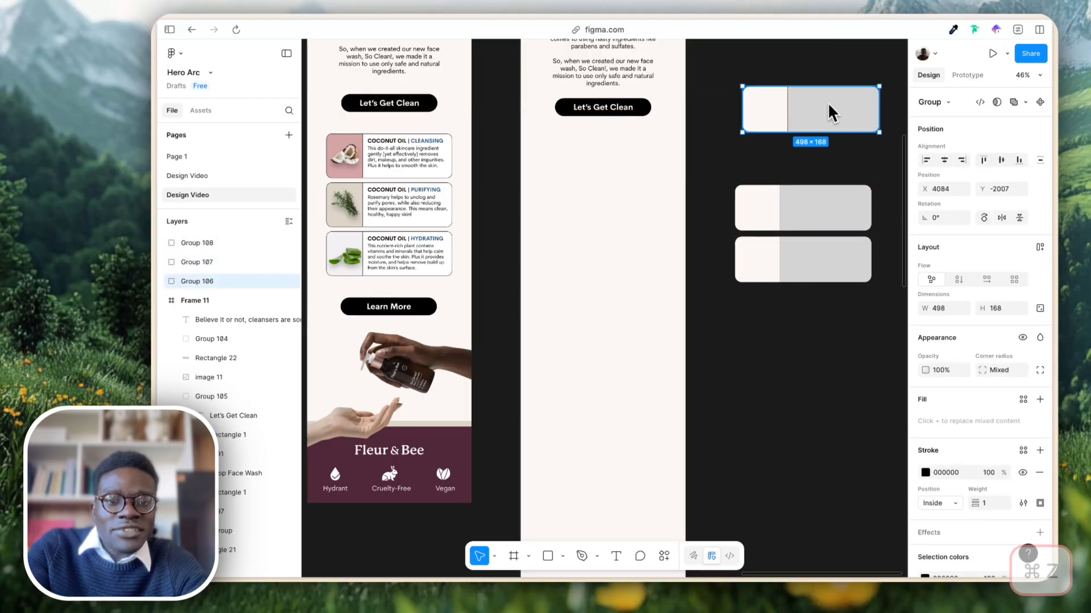
pyautogui.press('super+z')
pyautogui.keyDown('shift'); pyautogui.click(802, 255); pyautogui.keyUp('shift')
pyautogui.keyDown('shift'); pyautogui.click(816, 206); pyautogui.keyUp('shift')
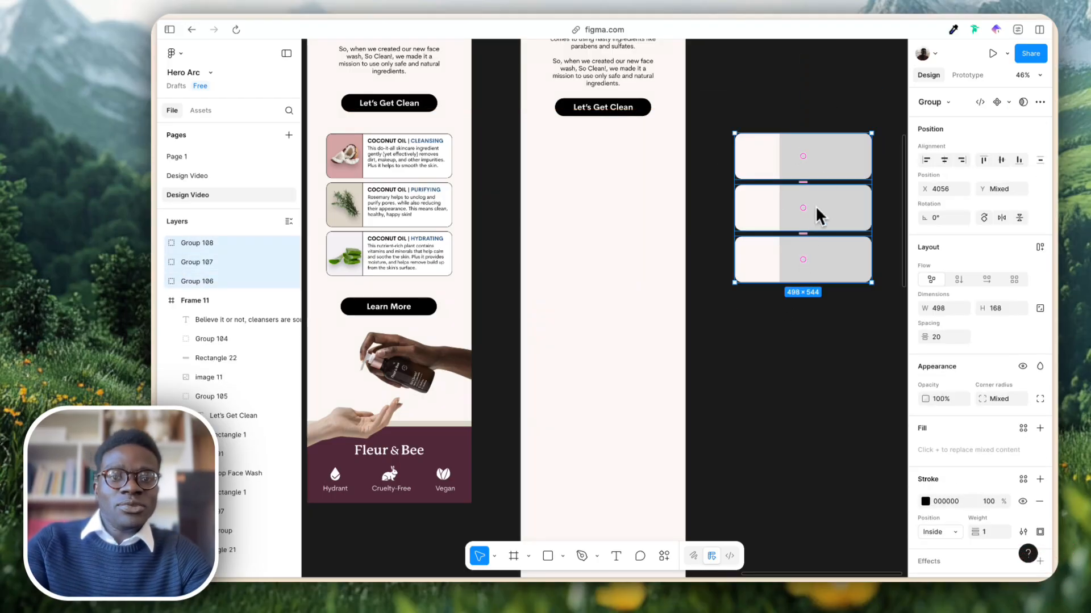
pyautogui.moveTo(770, 136); pyautogui.dragTo(702, 175)
pyautogui.press('super+z')
pyautogui.moveTo(809, 166); pyautogui.dragTo(618, 175)
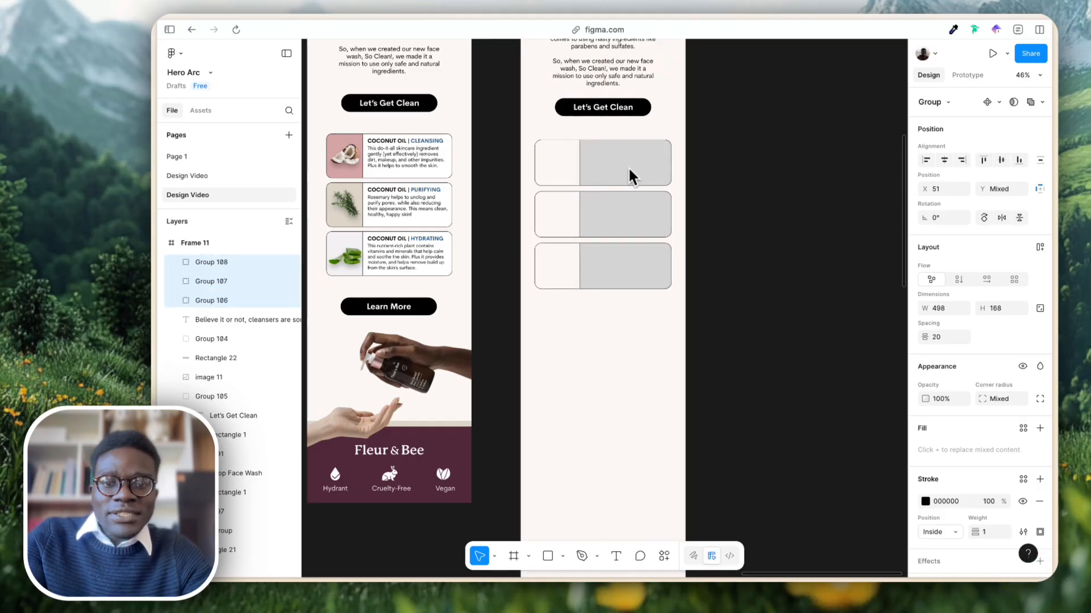
pyautogui.click(772, 203)
pyautogui.hscroll(-4, 771, 198)
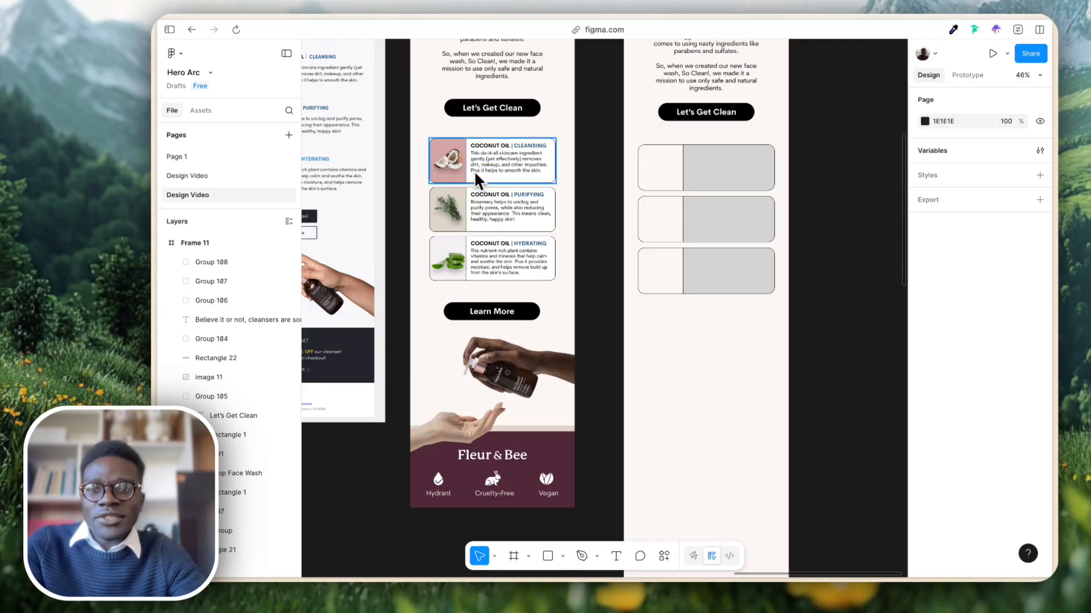
pyautogui.click(646, 181)
pyautogui.hotkey('ctrl', 'c')
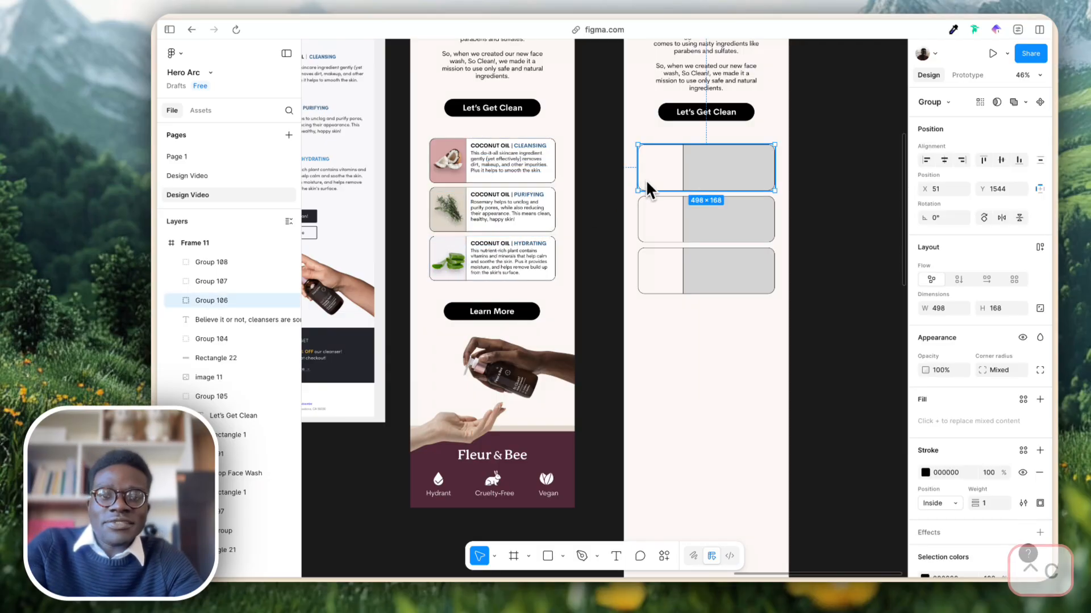
pyautogui.click(449, 179)
pyautogui.press('super+z')
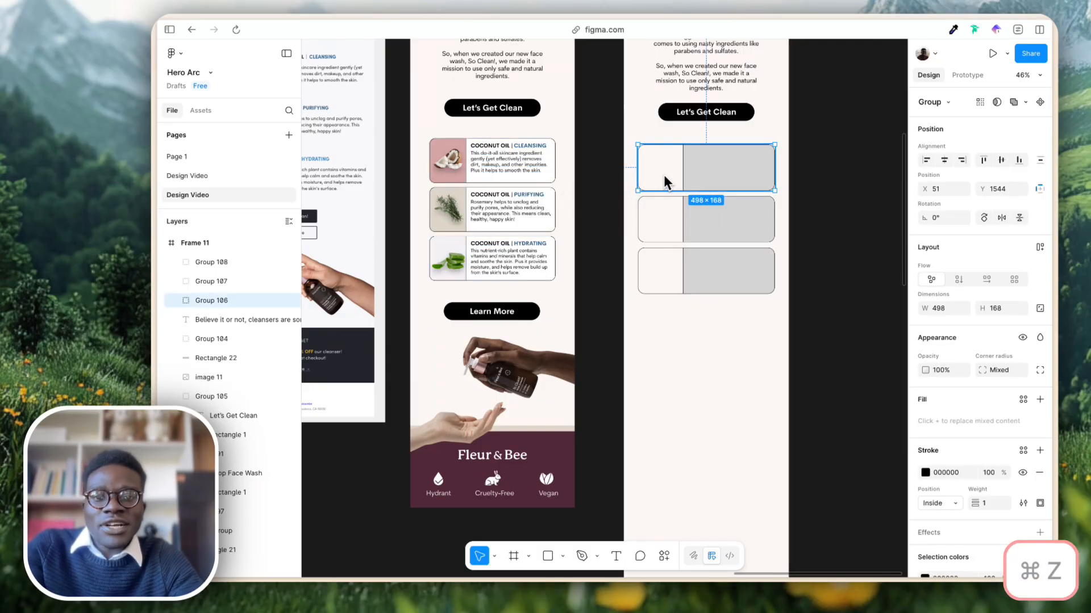
# Recolour the narrow panels of the top and middle cards to C9A2A2 and E2DBCF by sampling Frame 10's matching image backgrounds.
pyautogui.doubleClick(662, 172)
pyautogui.hotkey('ctrl', 'c')
pyautogui.click(438, 172)
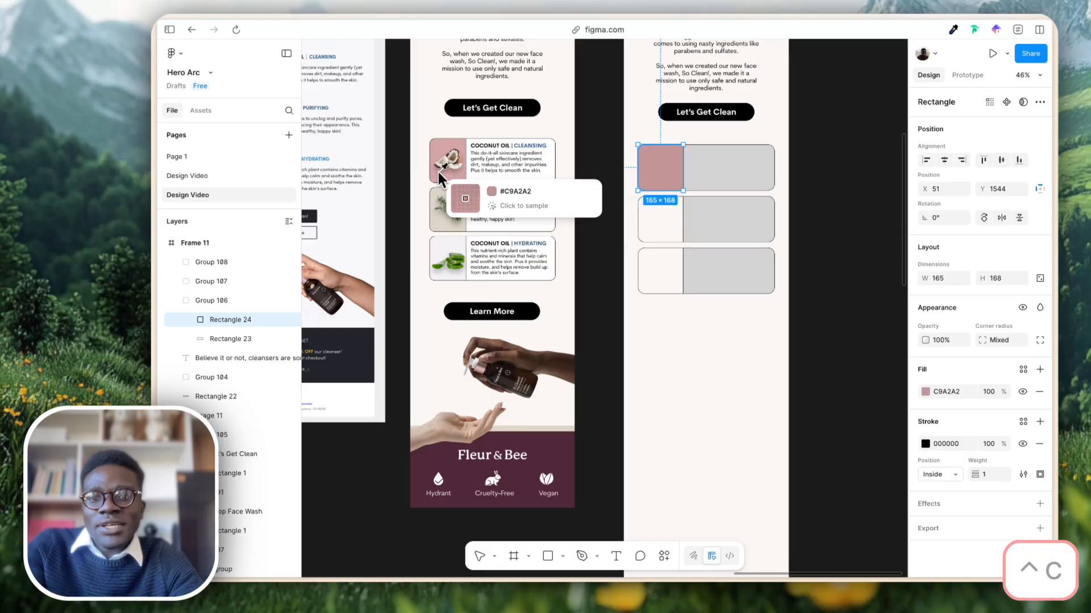
pyautogui.doubleClick(657, 213)
pyautogui.hotkey('ctrl', 'c')
pyautogui.click(458, 219)
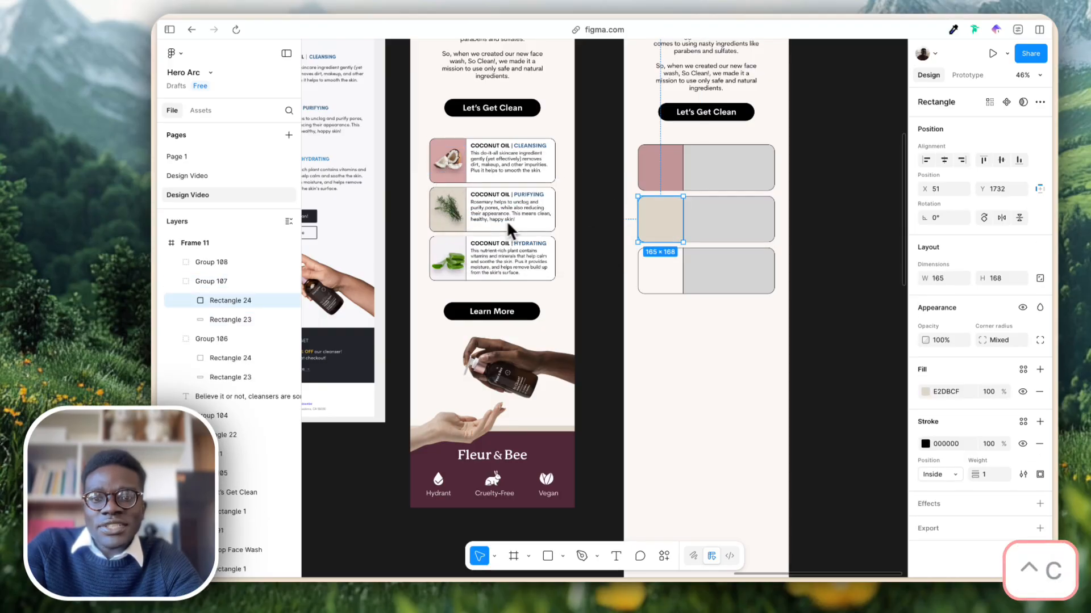
# Recolour the bottom card's narrow panel by sampling the background of the aloe image in Frame 10's Hydrating card.
pyautogui.doubleClick(666, 259)
pyautogui.hotkey('ctrl', 'c')
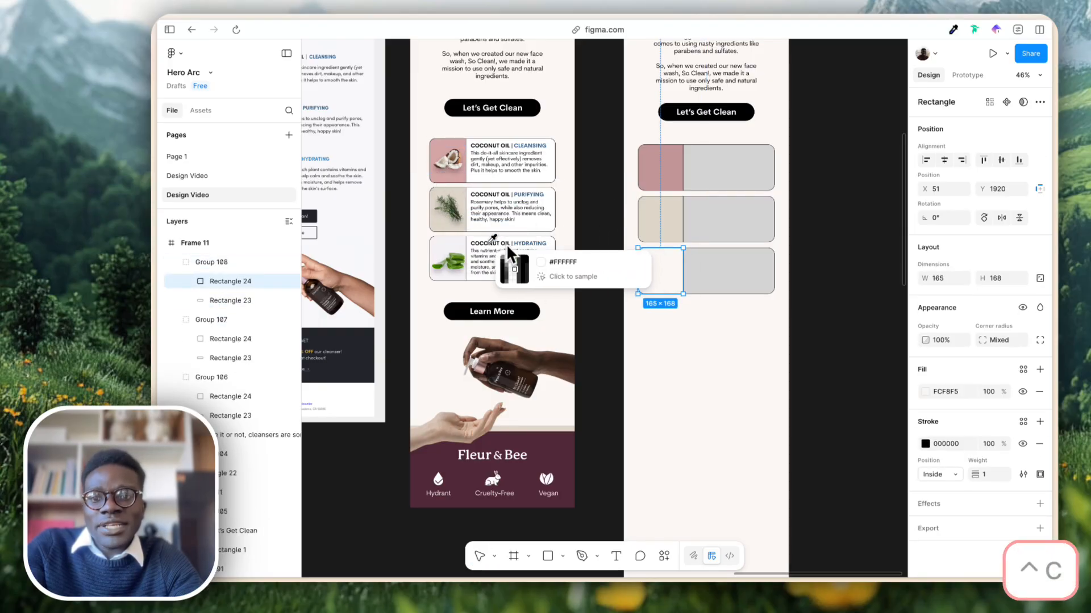
pyautogui.click(452, 250)
pyautogui.click(714, 349)
pyautogui.scroll(-2, 714, 349)
pyautogui.scroll(-2, 715, 349)
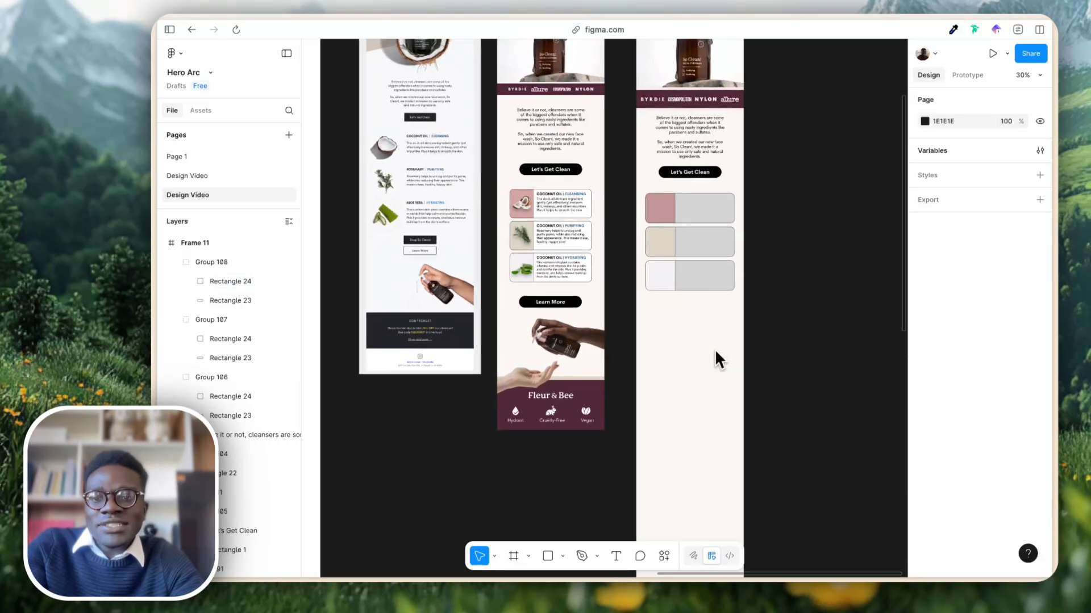
pyautogui.hscroll(-10, 439, 294)
pyautogui.scroll(-2, 424, 162)
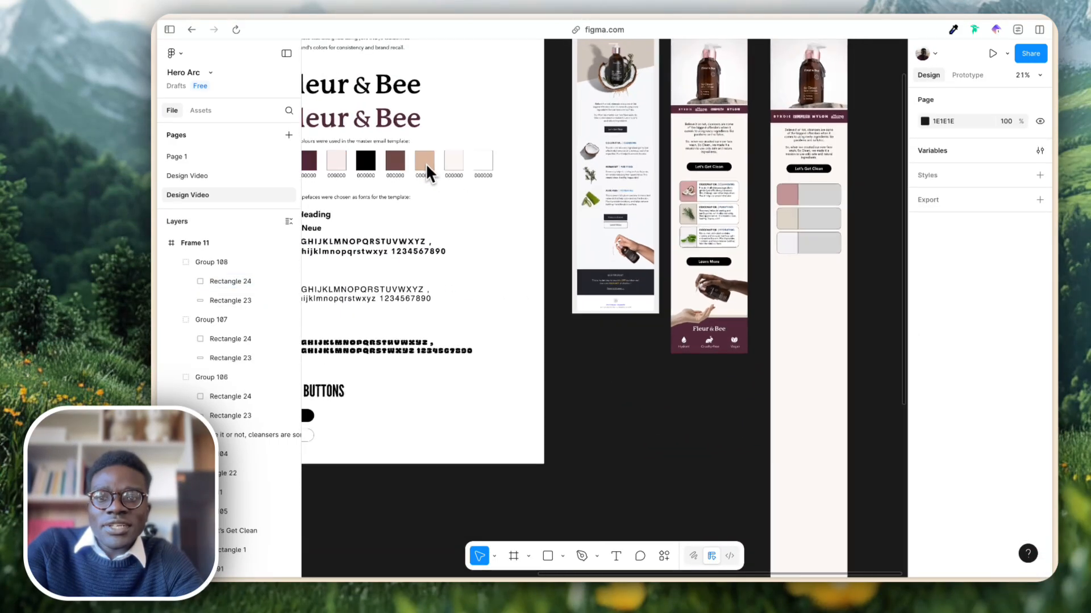
pyautogui.hscroll(10, 645, 234)
pyautogui.scroll(5, 656, 247)
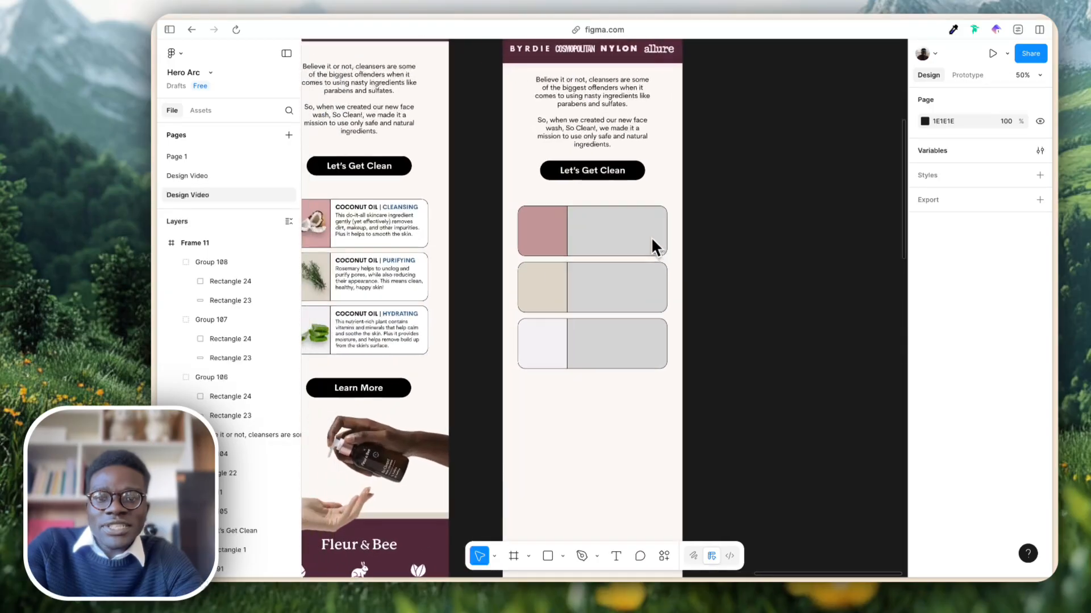
# Fill the wide panels of all three Frame 11 cards with white FFFFFF by sampling Frame 10's matching card backgrounds.
pyautogui.click(652, 236)
pyautogui.hotkey('ctrl', 'c')
pyautogui.click(392, 238)
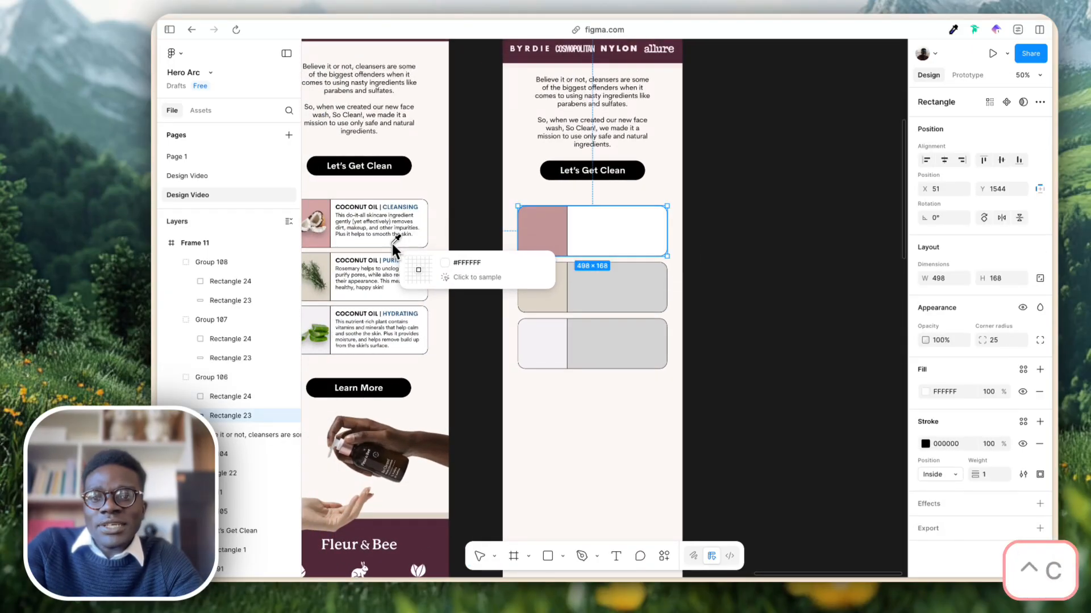
pyautogui.click(636, 278)
pyautogui.hotkey('ctrl', 'c')
pyautogui.click(412, 287)
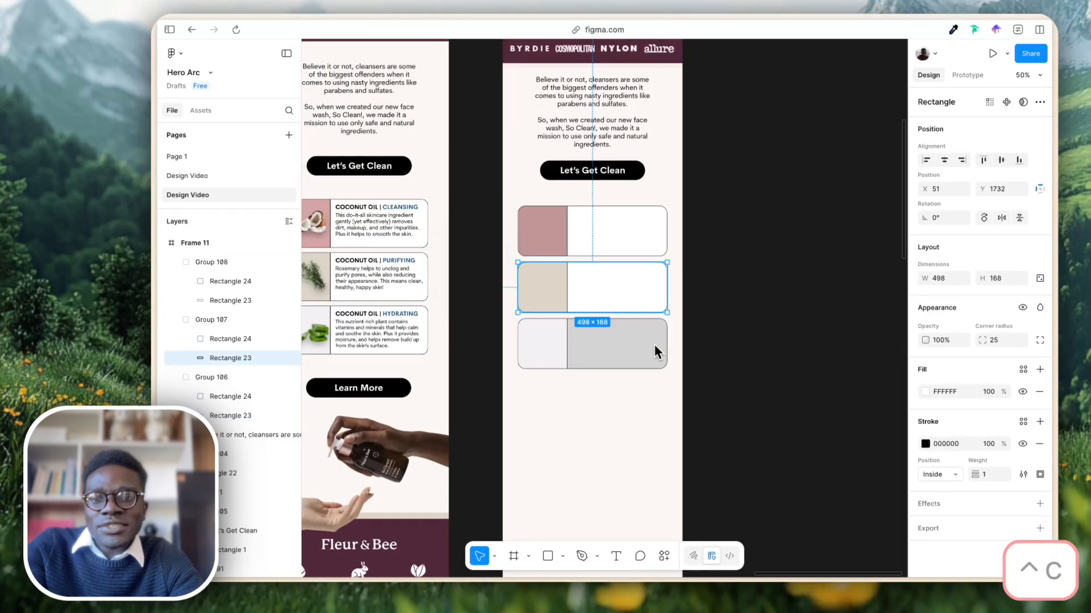
pyautogui.click(642, 349)
pyautogui.hotkey('ctrl', 'c')
pyautogui.click(414, 346)
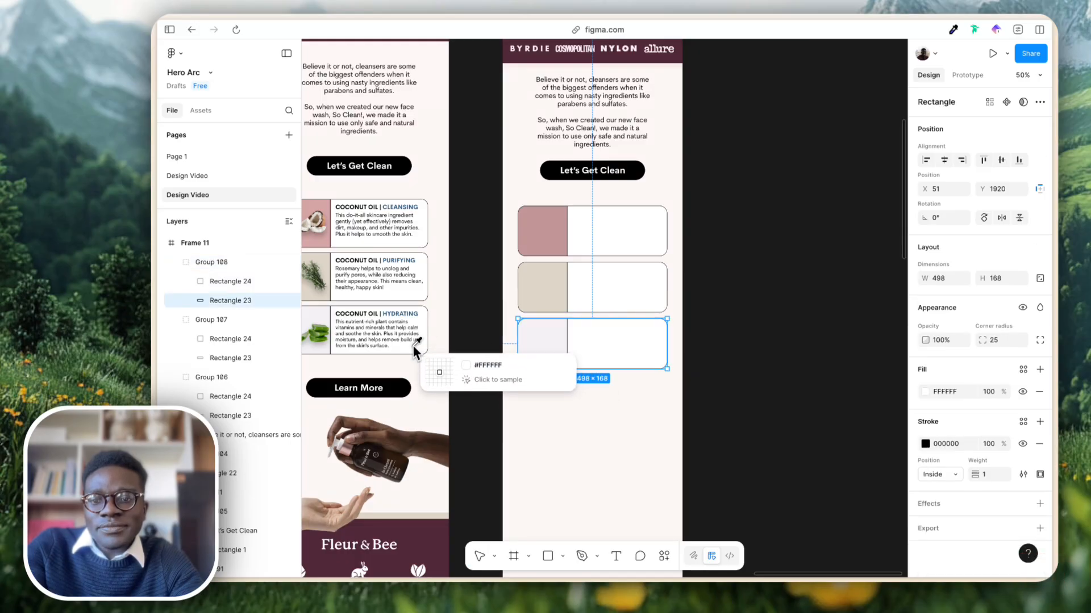
pyautogui.click(648, 298)
pyautogui.scroll(-1, 663, 295)
pyautogui.click(753, 284)
# Copy the "COCONUT OIL | CLEANSING" heading and its description from Frame 10 into the top card's white area in Frame 11.
pyautogui.hscroll(-3, 752, 284)
pyautogui.scroll(-1, 752, 284)
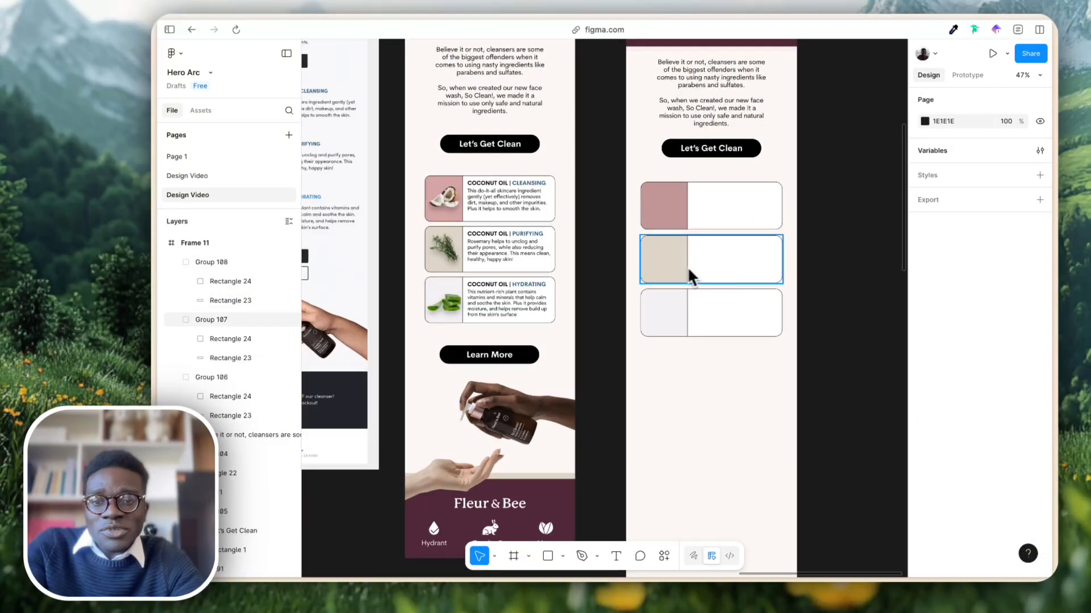
pyautogui.click(496, 183)
pyautogui.keyDown('shift'); pyautogui.click(541, 184); pyautogui.keyUp('shift')
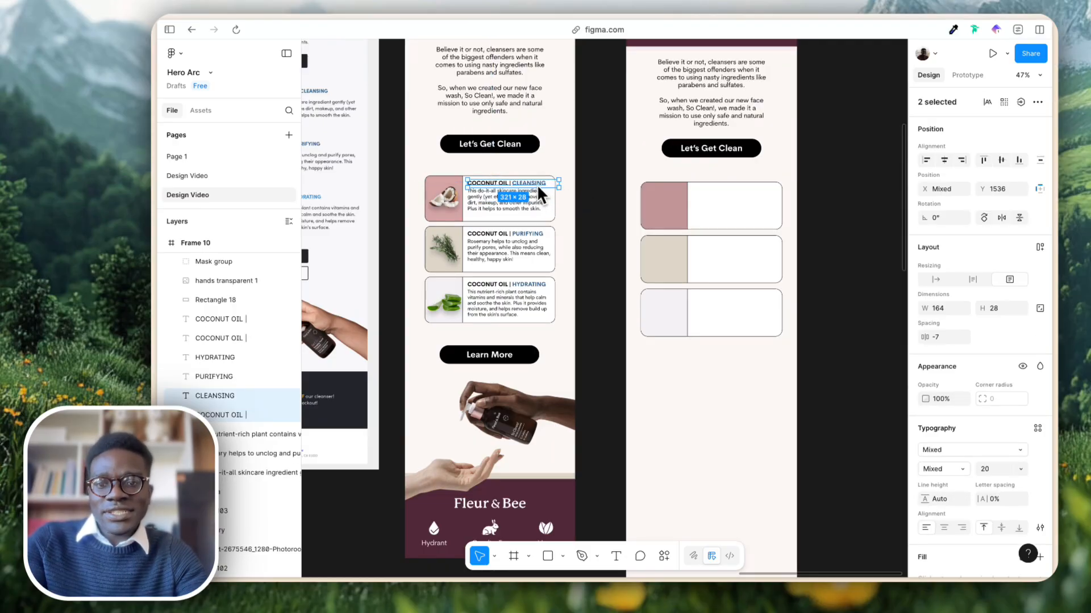
pyautogui.moveTo(537, 185); pyautogui.dragTo(754, 190)
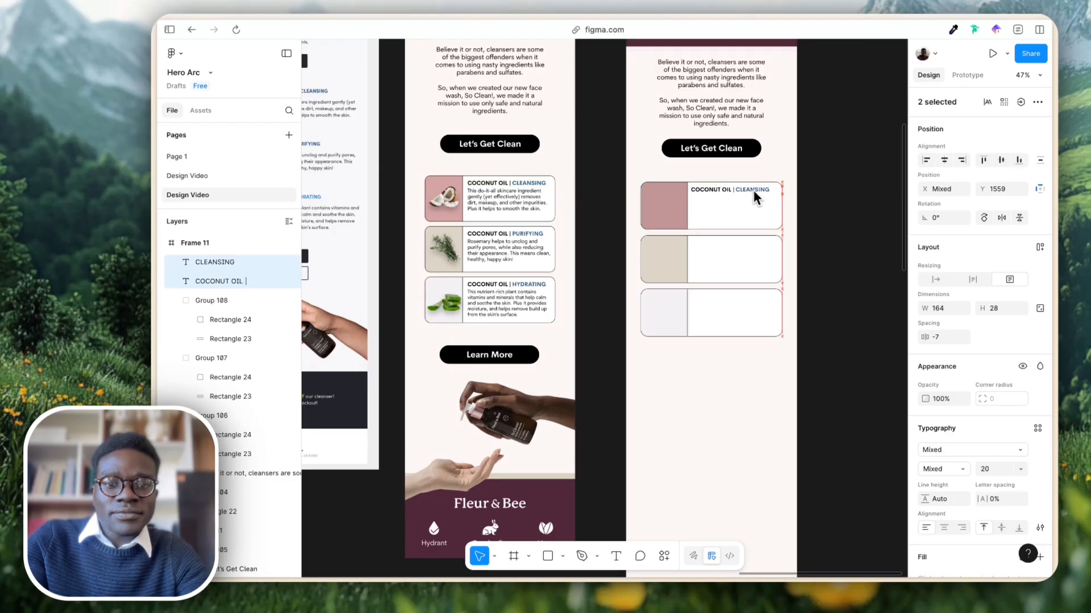
pyautogui.moveTo(518, 203); pyautogui.dragTo(740, 213)
pyautogui.click(812, 215)
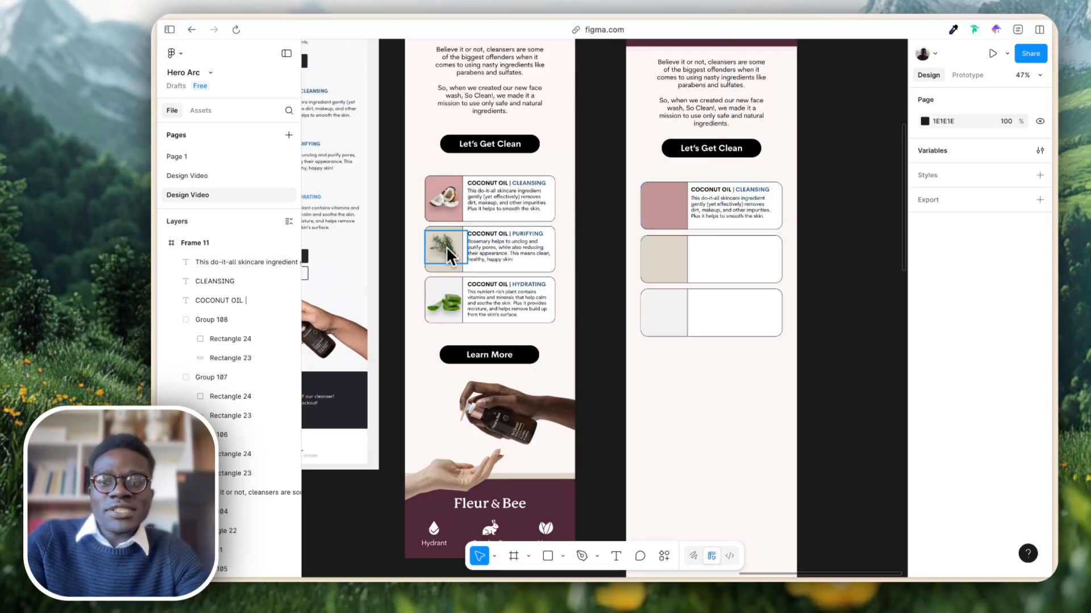
# Copy the coconut, rosemary and aloe images from Frame 10 and centre them together over the coloured panels of Frame 11's cards.
pyautogui.scroll(6, 446, 240)
pyautogui.scroll(-3, 469, 128)
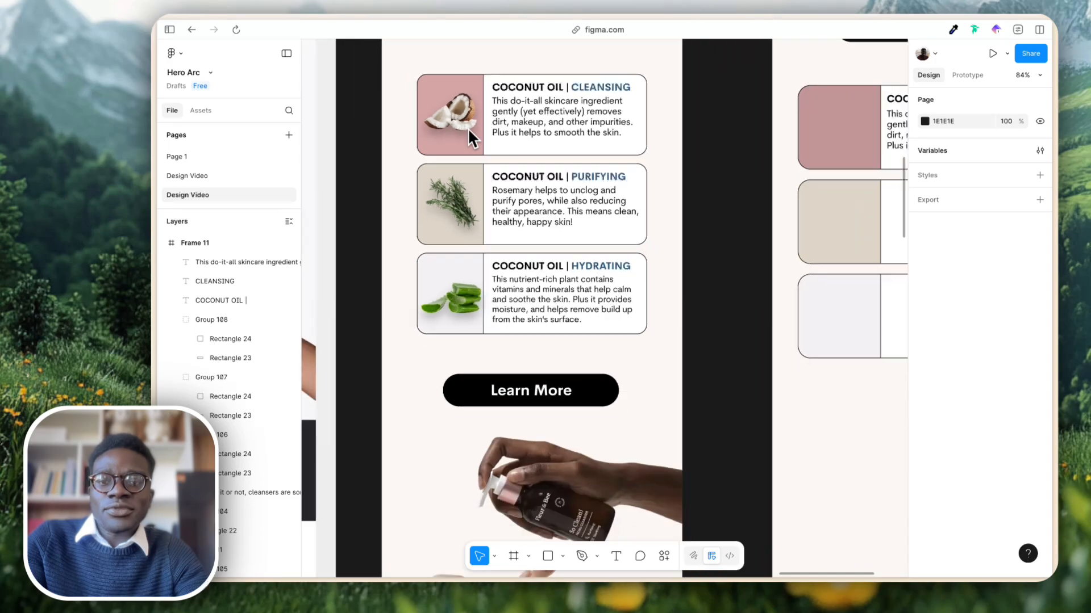
pyautogui.scroll(3, 468, 128)
pyautogui.hscroll(2, 468, 128)
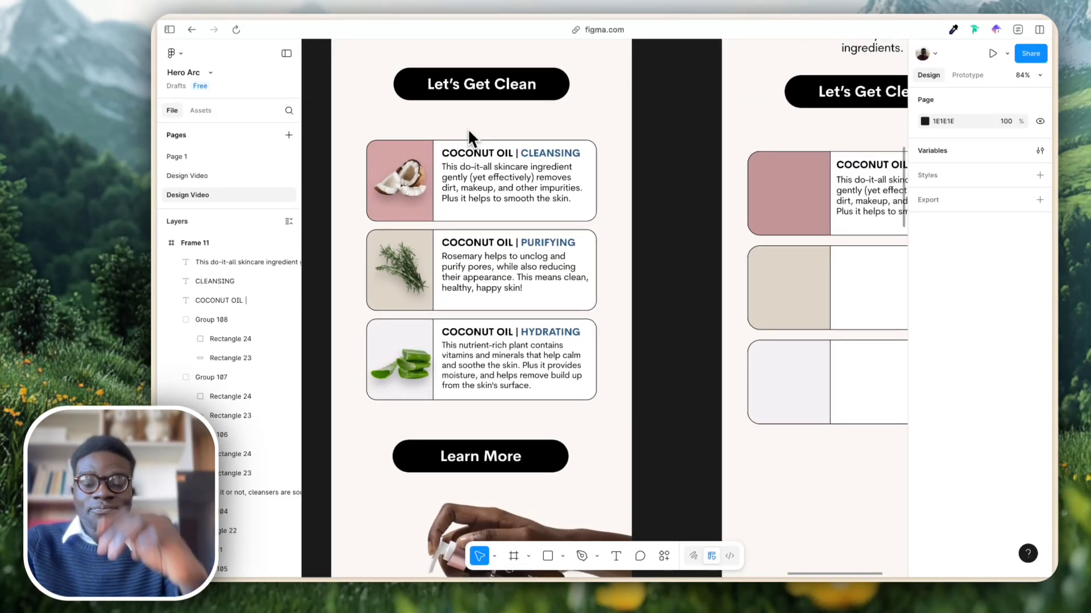
pyautogui.click(391, 183)
pyautogui.keyDown('shift'); pyautogui.click(393, 267); pyautogui.keyUp('shift')
pyautogui.keyDown('shift'); pyautogui.click(392, 369); pyautogui.keyUp('shift')
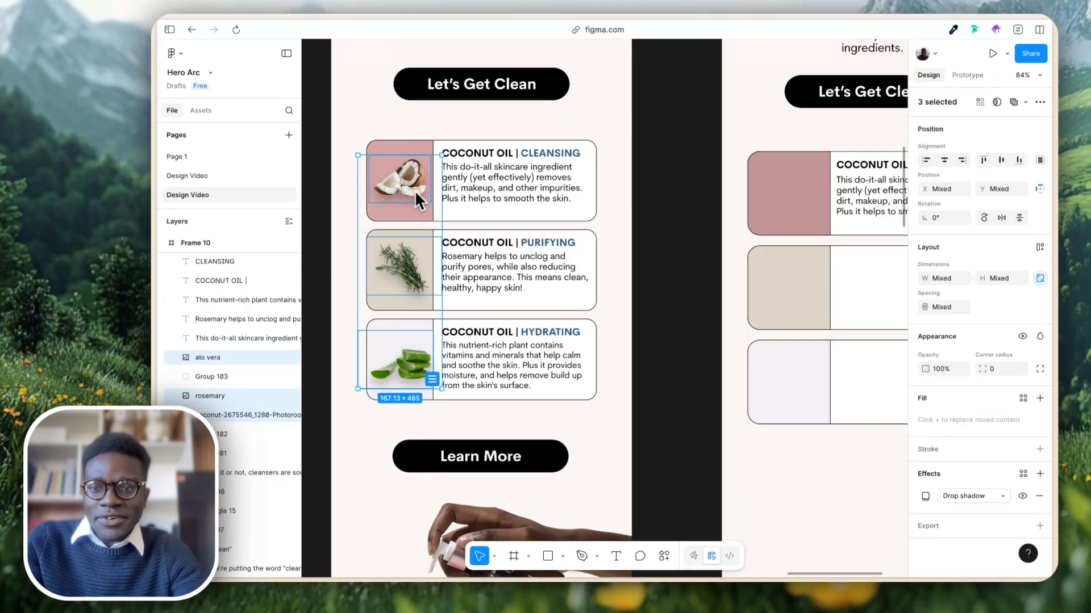
pyautogui.moveTo(407, 180); pyautogui.dragTo(786, 174)
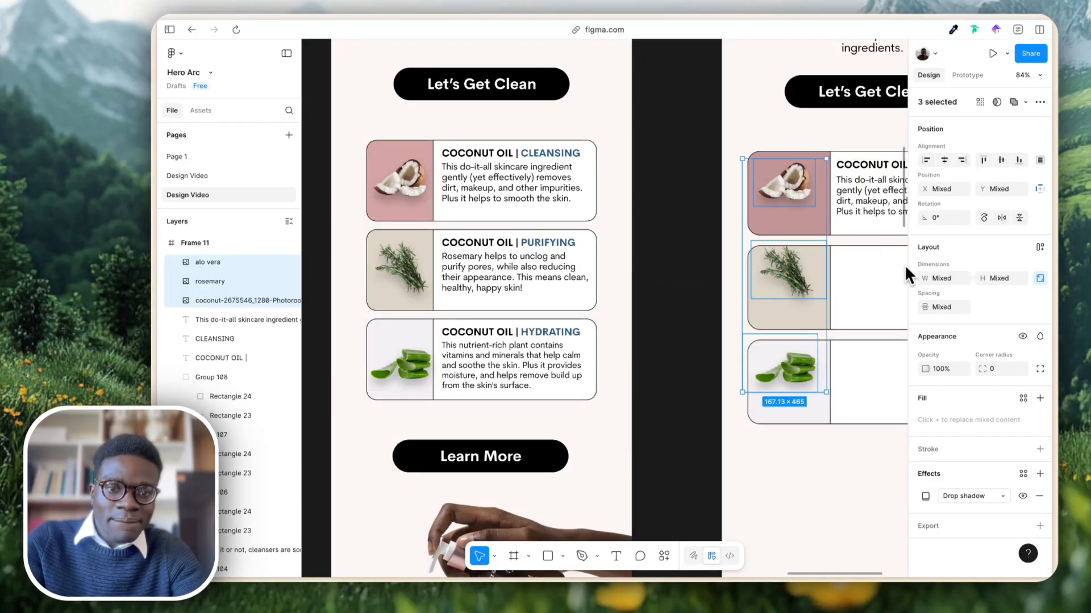
pyautogui.moveTo(812, 264); pyautogui.dragTo(786, 276)
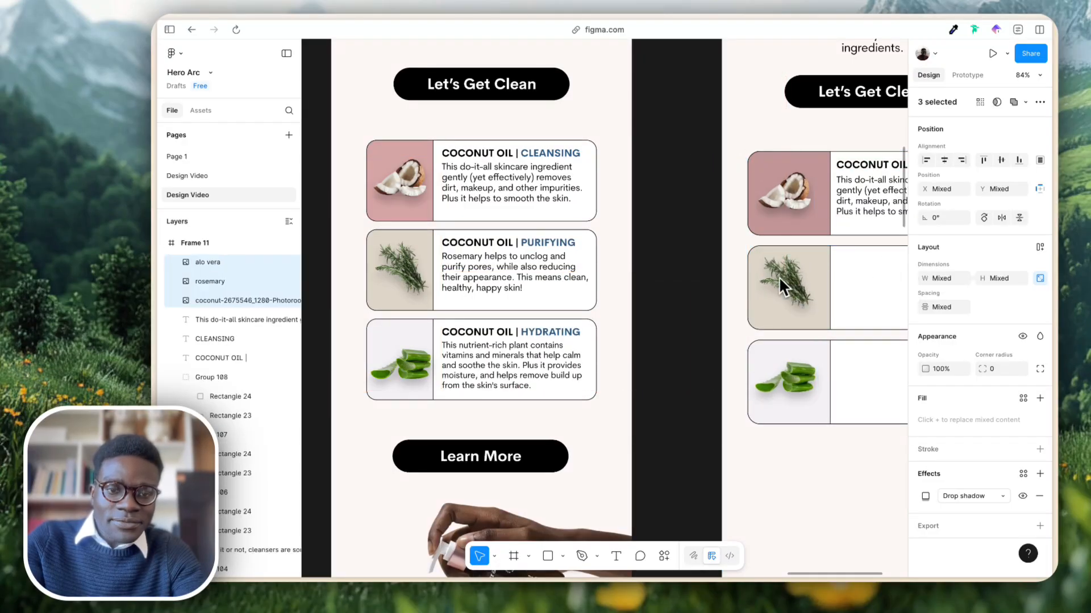
pyautogui.click(728, 278)
# Remove the drop shadow from the coconut image in Frame 11's top card and add a new drop shadow.
pyautogui.scroll(5, 727, 278)
pyautogui.hscroll(3, 727, 279)
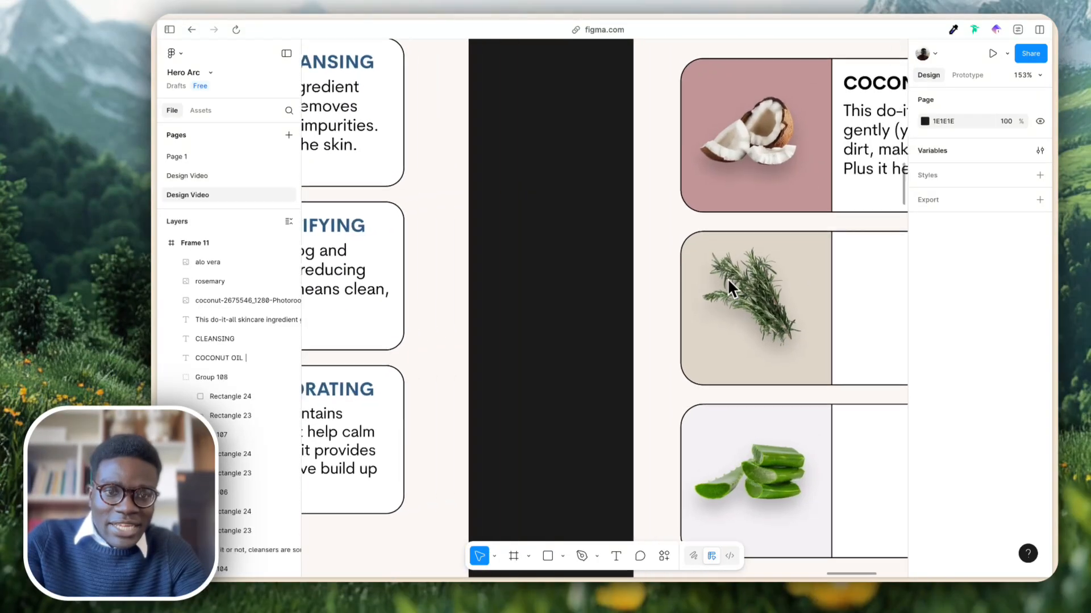
pyautogui.click(745, 157)
pyautogui.scroll(5, 748, 135)
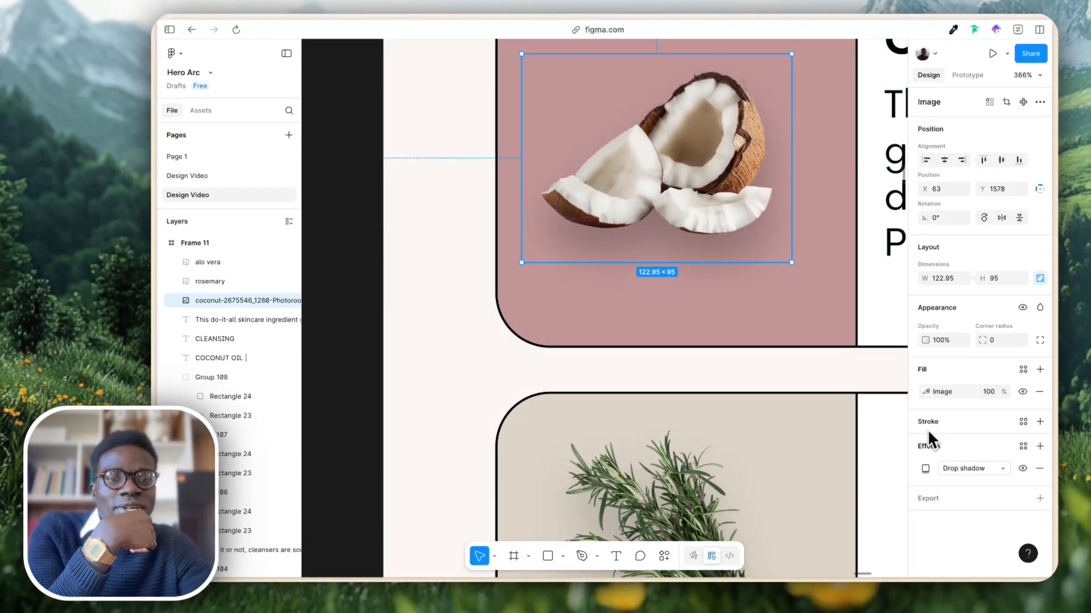
pyautogui.hscroll(4, 675, 234)
pyautogui.scroll(2, 675, 234)
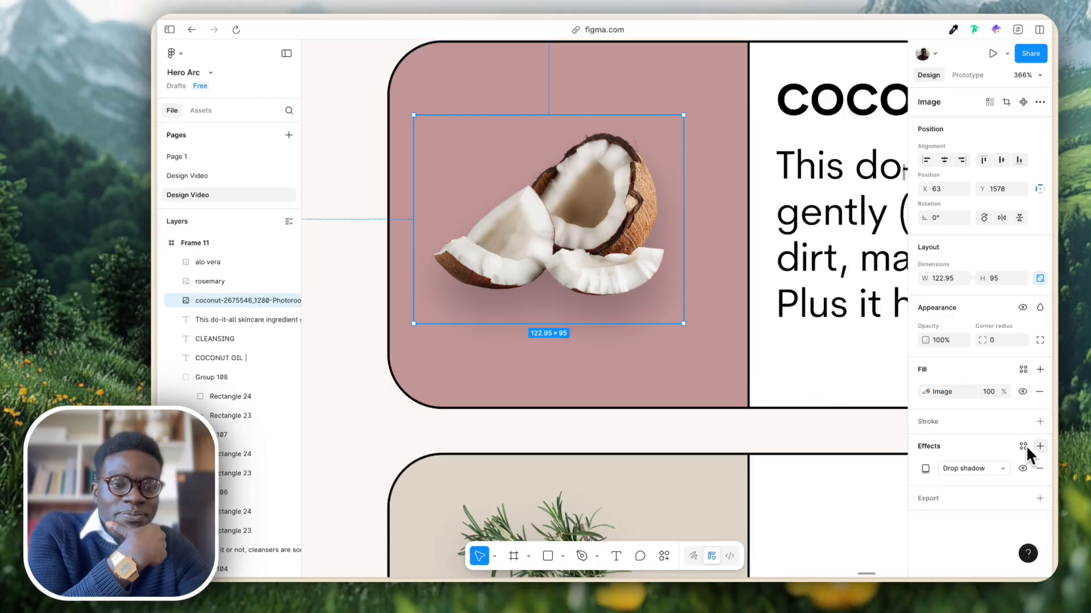
pyautogui.click(1039, 468)
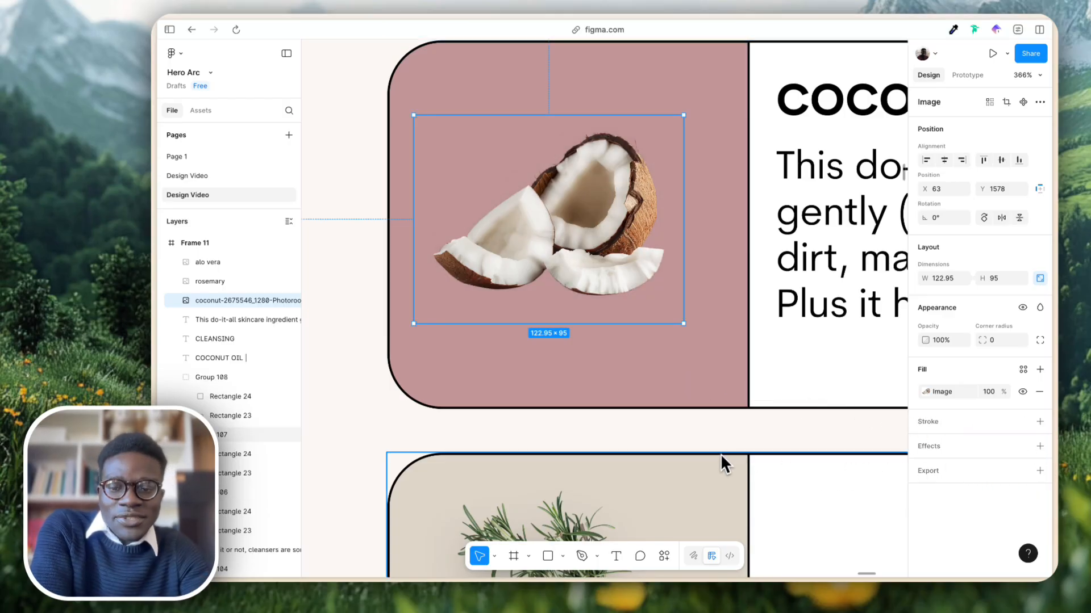
pyautogui.click(1039, 446)
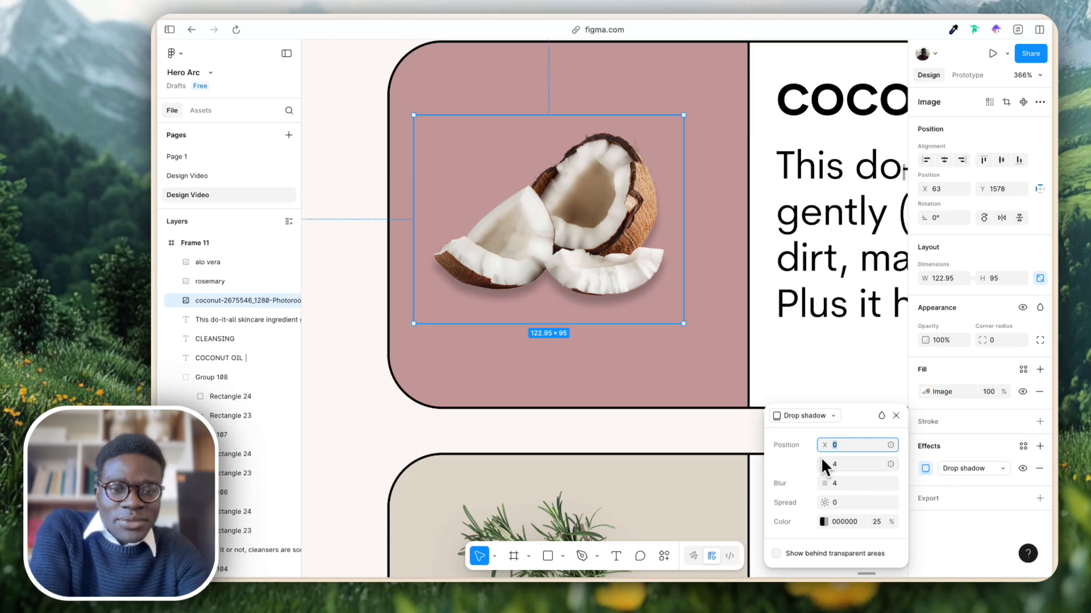
# Set the coconut image's drop shadow offset to X 8 and Y 8, and increase its blur to soften it.
pyautogui.moveTo(824, 463); pyautogui.dragTo(831, 496)
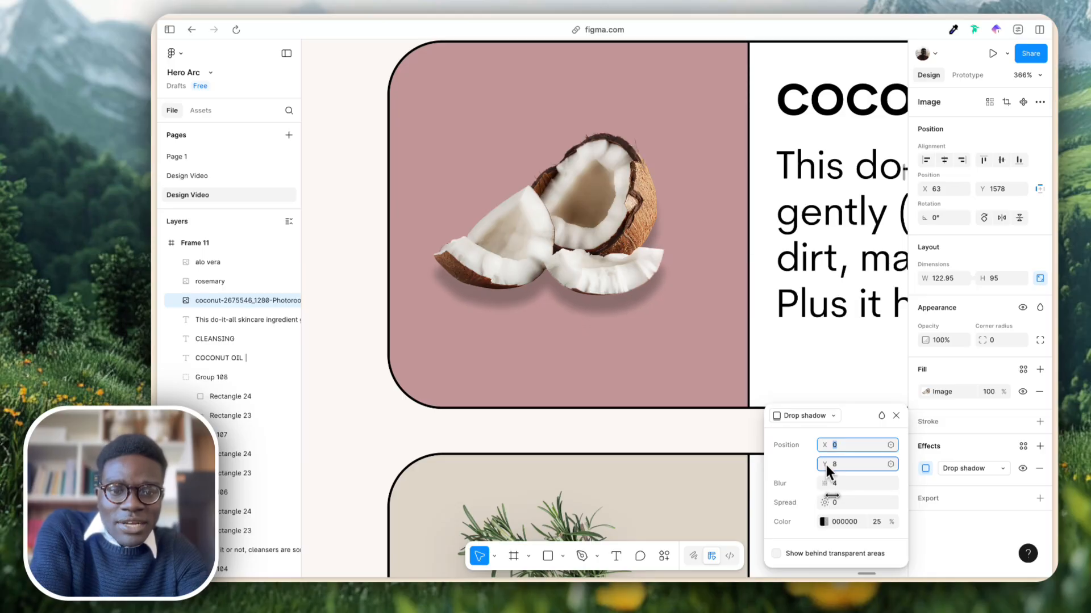
pyautogui.moveTo(824, 445); pyautogui.dragTo(838, 466)
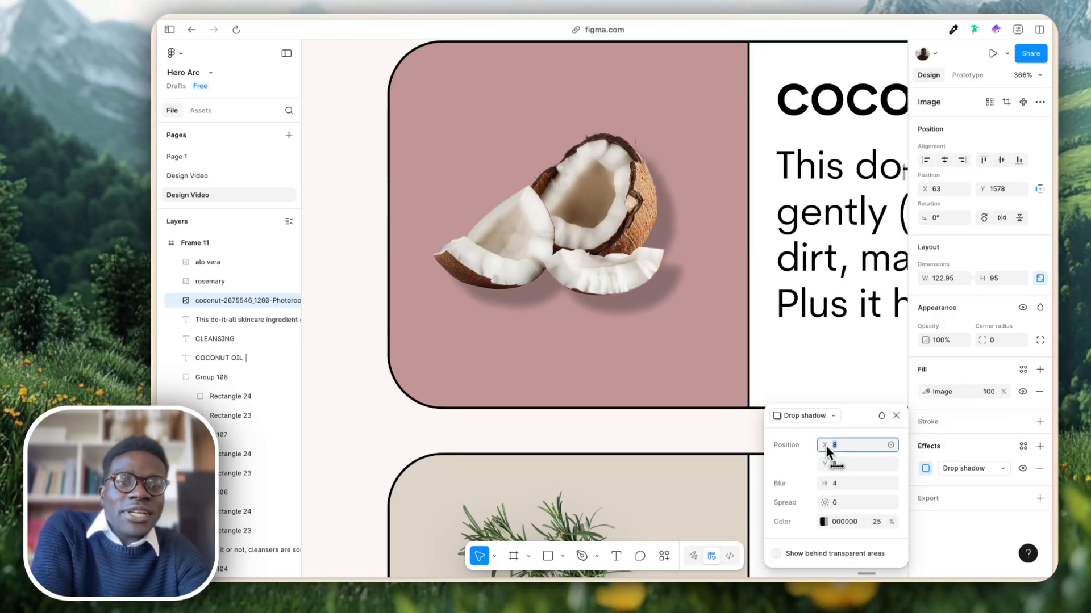
pyautogui.moveTo(823, 485); pyautogui.dragTo(863, 505)
pyautogui.click(713, 469)
# Copy the "COCONUT OIL | PURIFYING" heading and its rosemary description from Frame 10 into Frame 11's middle card.
pyautogui.scroll(-5, 692, 466)
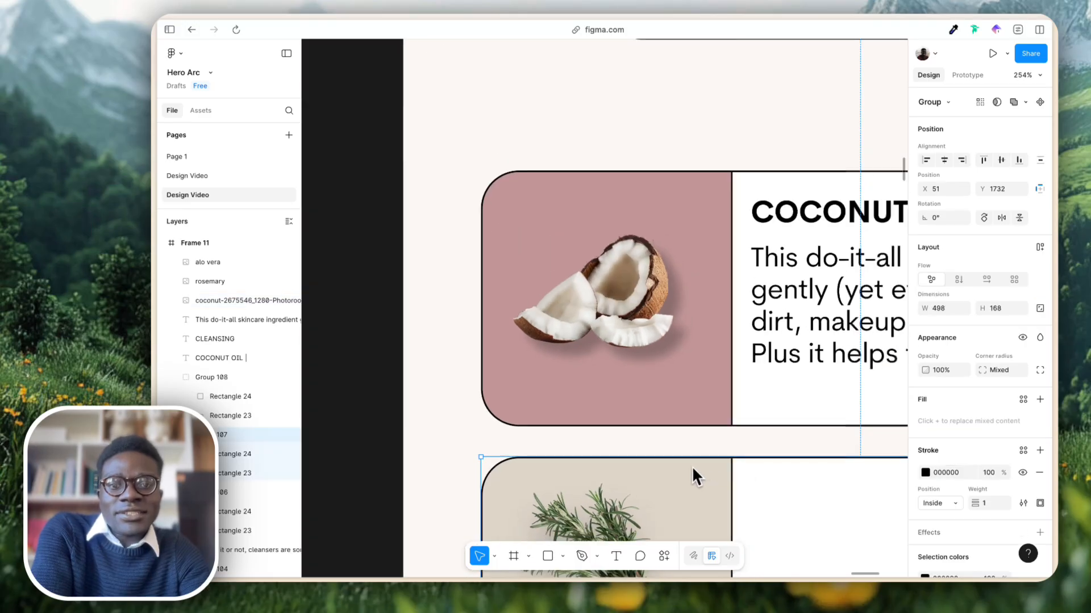
pyautogui.scroll(-3, 691, 466)
pyautogui.scroll(-3, 691, 466)
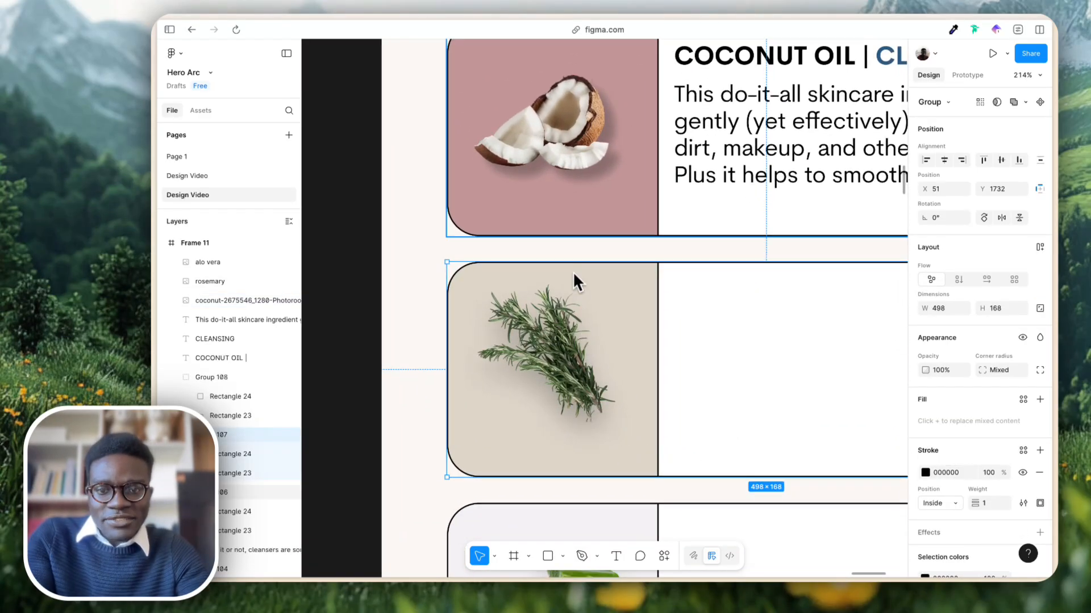
pyautogui.scroll(-3, 570, 227)
pyautogui.scroll(-3, 573, 218)
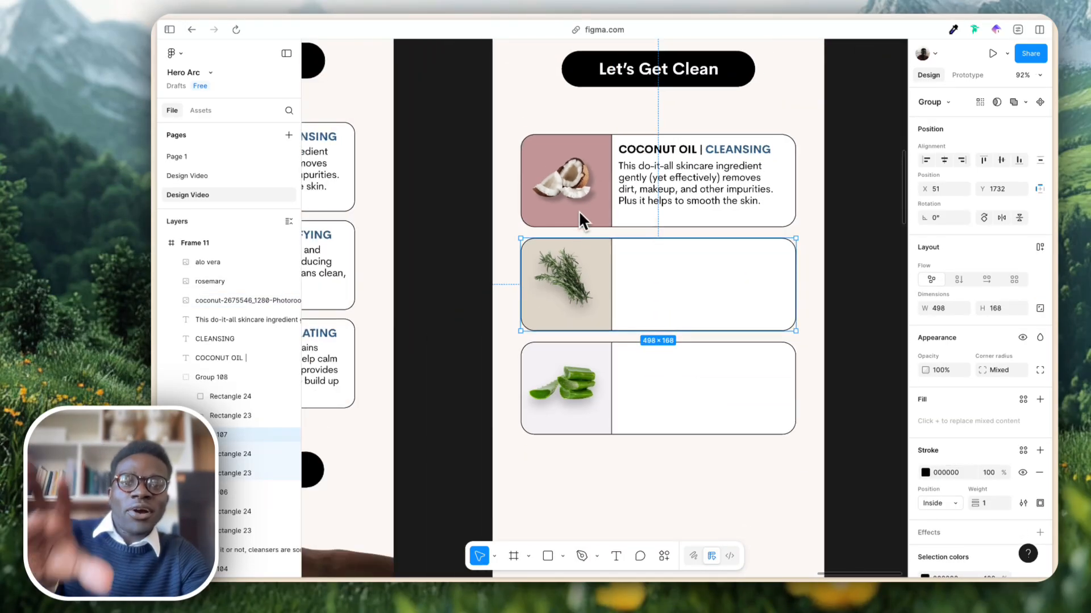
pyautogui.scroll(-6, 627, 145)
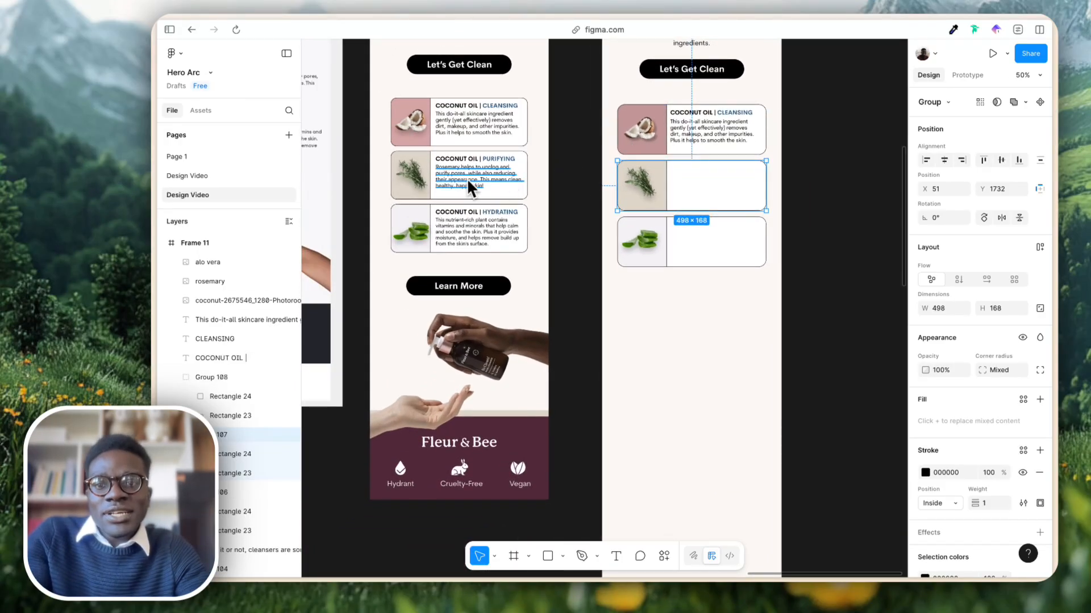
pyautogui.click(460, 161)
pyautogui.keyDown('shift'); pyautogui.click(500, 162); pyautogui.keyUp('shift')
pyautogui.keyDown('shift'); pyautogui.click(500, 176); pyautogui.keyUp('shift')
pyautogui.moveTo(500, 176); pyautogui.dragTo(724, 187)
# Copy the "COCONUT OIL | HYDRATING" heading and its nutrient-rich plant description from Frame 10 into Frame 11's bottom card.
pyautogui.click(491, 220)
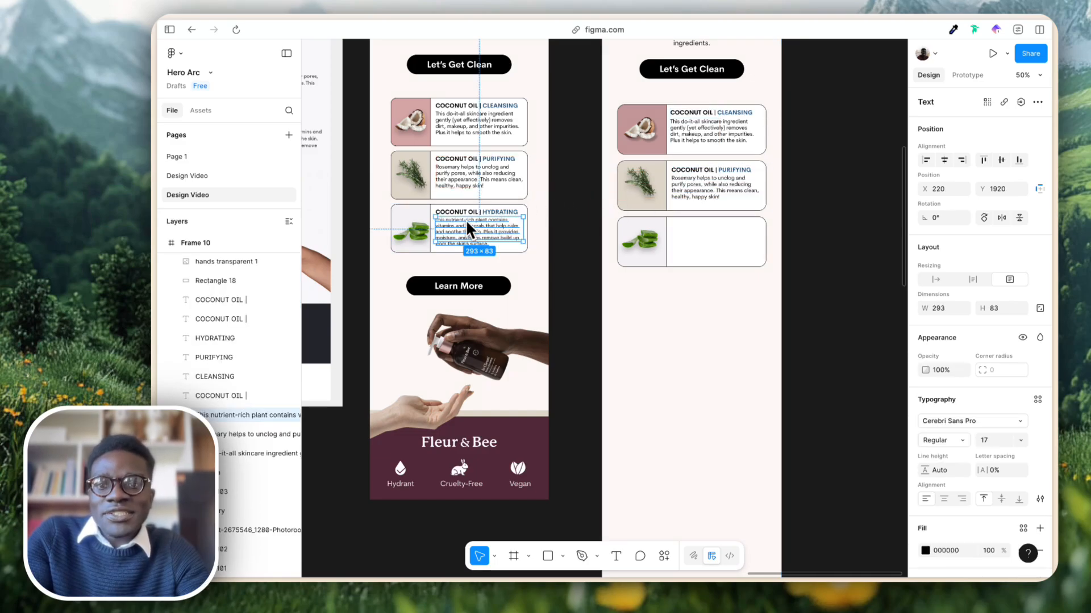
pyautogui.keyDown('shift'); pyautogui.click(462, 211); pyautogui.keyUp('shift')
pyautogui.keyDown('shift'); pyautogui.click(499, 211); pyautogui.keyUp('shift')
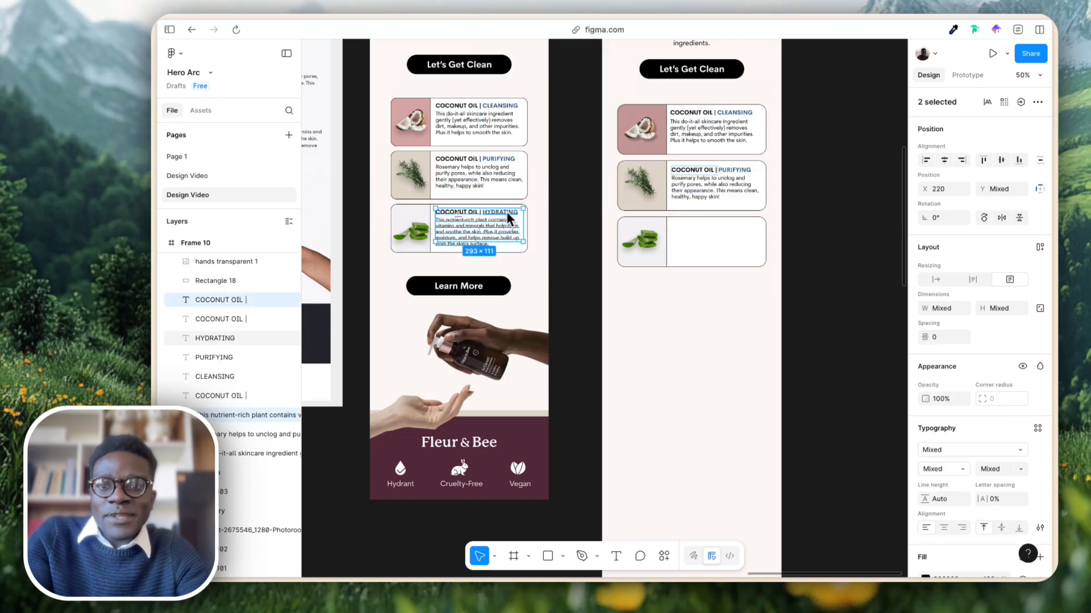
pyautogui.moveTo(486, 229); pyautogui.dragTo(717, 244)
pyautogui.click(817, 236)
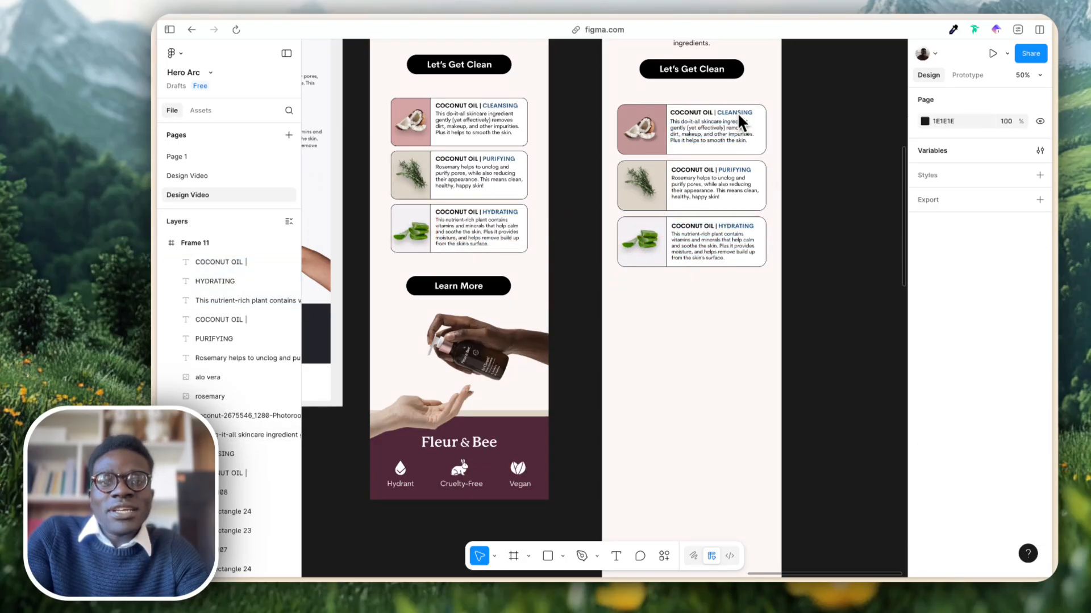
# Duplicate Frame 11's Let's Get Clean button centred below the bottom card and change its label to "Learn More".
pyautogui.moveTo(720, 70); pyautogui.dragTo(724, 288)
pyautogui.doubleClick(694, 292)
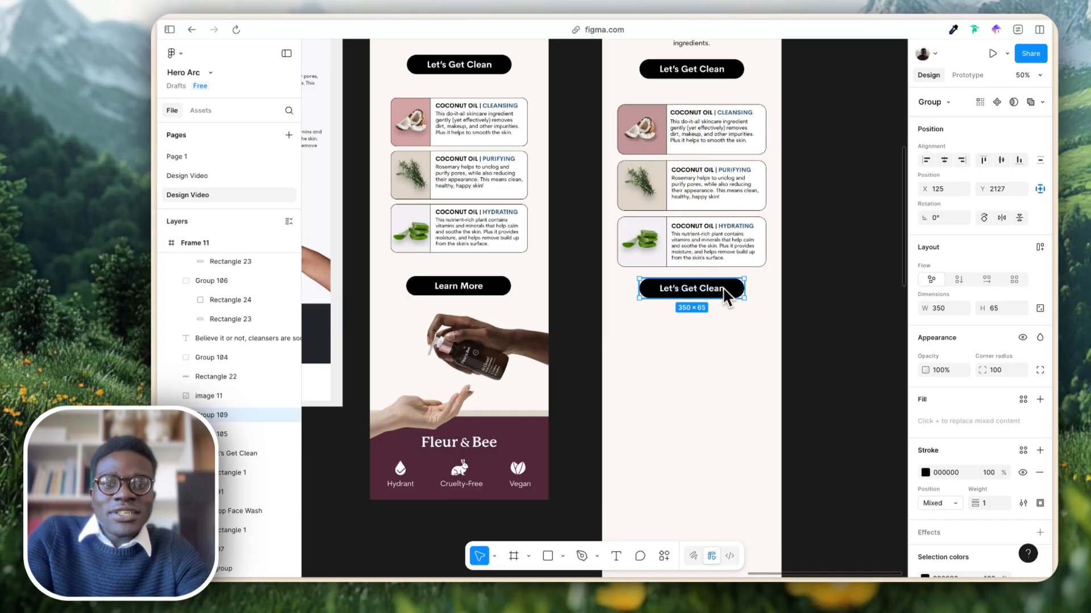
pyautogui.doubleClick(694, 292)
pyautogui.write('Learn ')
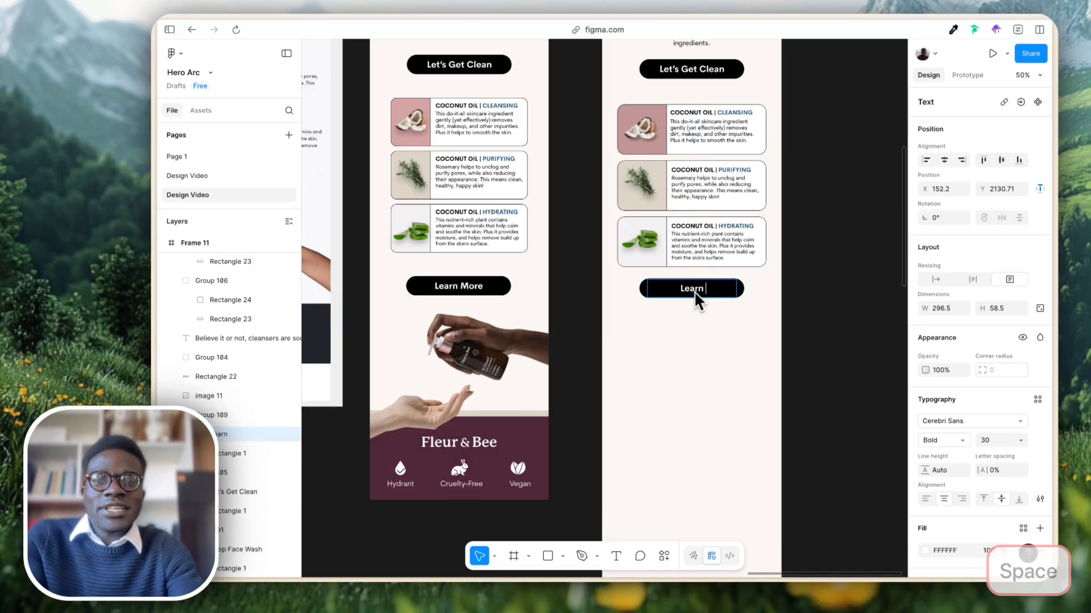
pyautogui.write('More')
pyautogui.press('Escape')
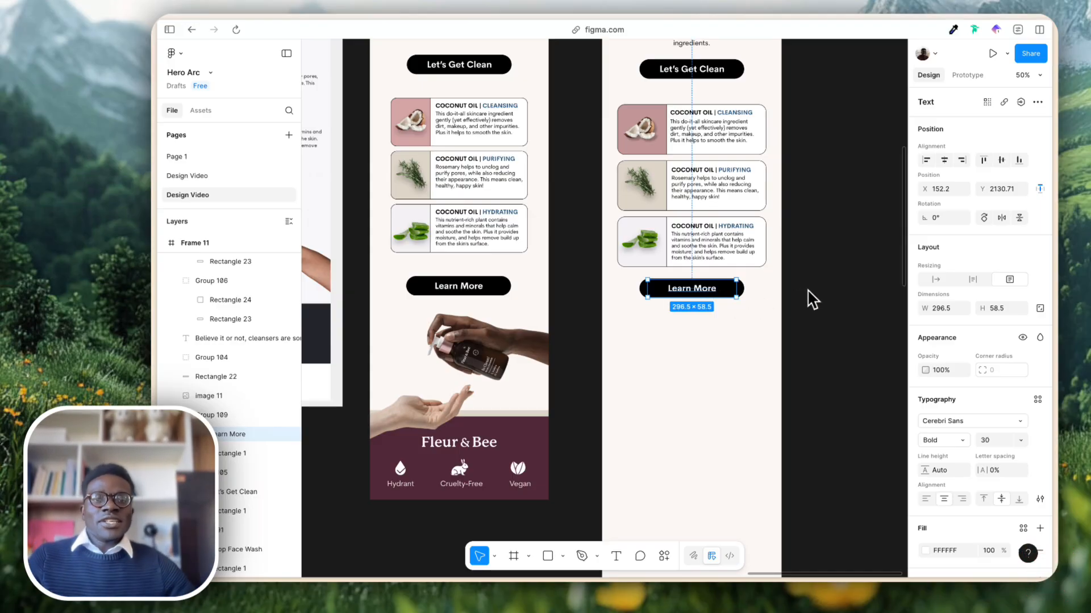
pyautogui.click(812, 300)
# Switch to the Fleur & Bee facial cleanser page in the browser and show the product photo of hands dispensing the cleanser.
pyautogui.scroll(5, 813, 300)
pyautogui.scroll(-3, 812, 299)
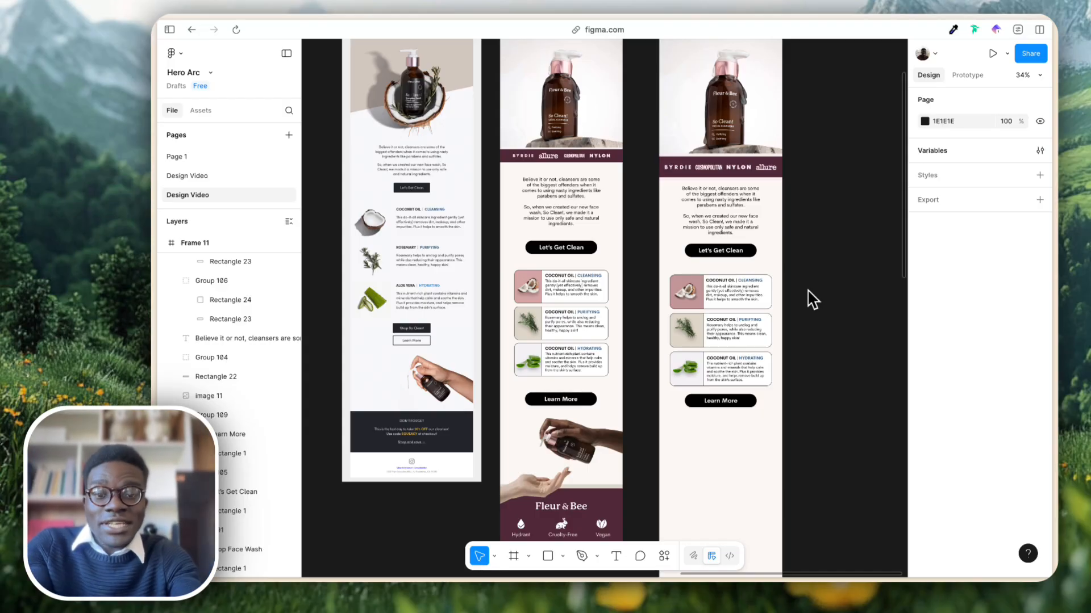
pyautogui.scroll(-3, 813, 300)
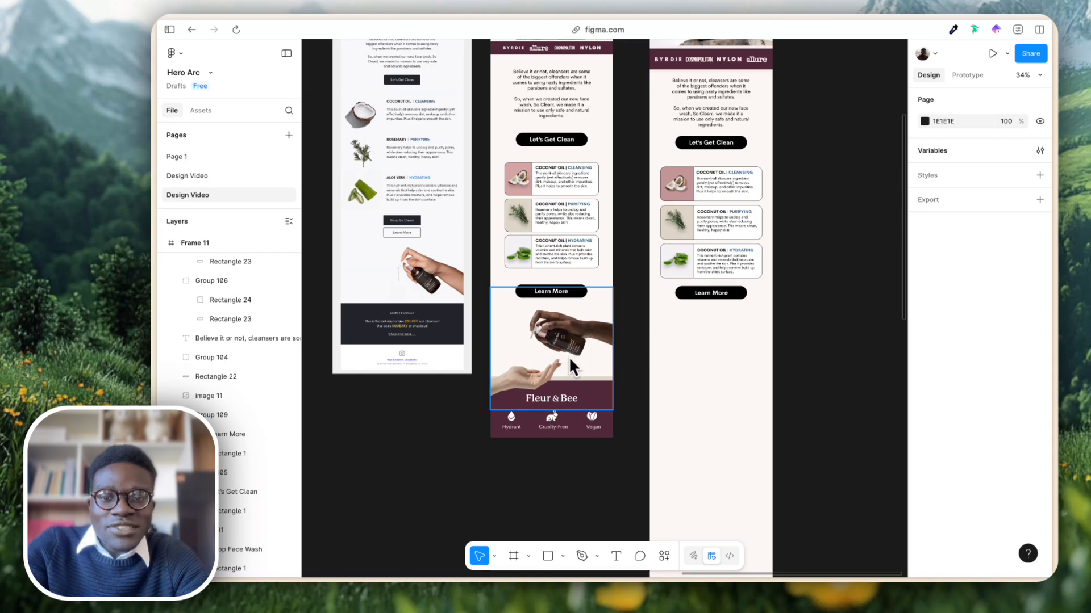
pyautogui.press('super+s')
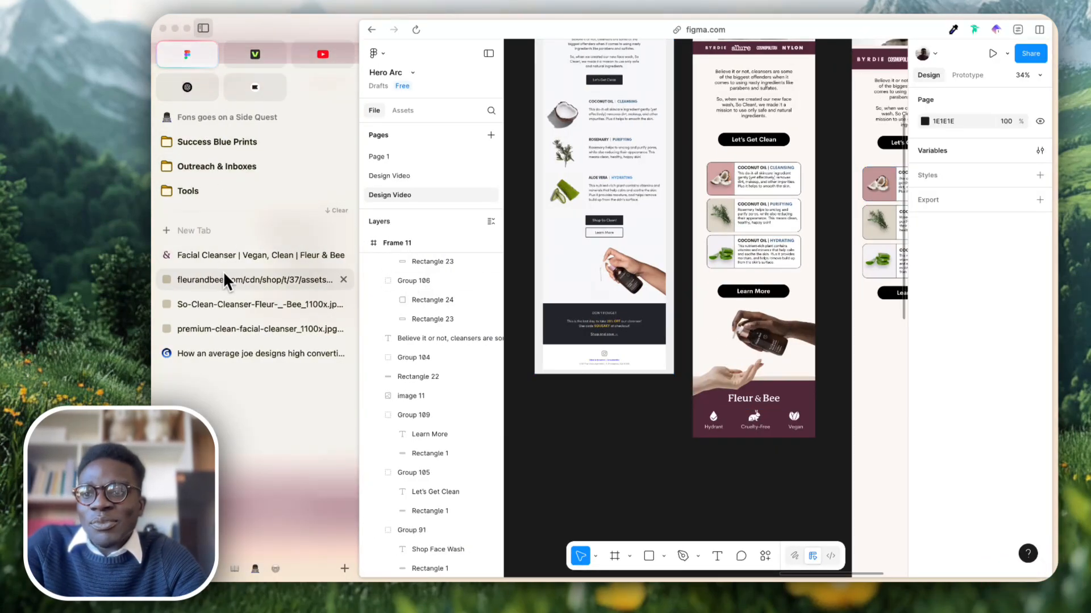
pyautogui.click(236, 254)
pyautogui.press('super+shift+s')
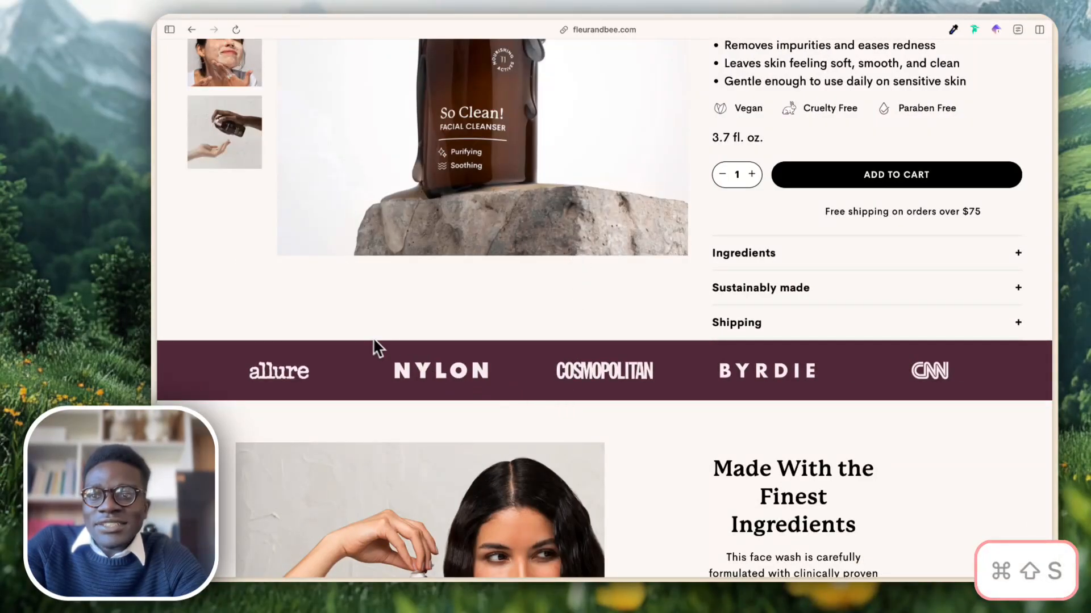
pyautogui.click(240, 155)
pyautogui.scroll(3, 381, 217)
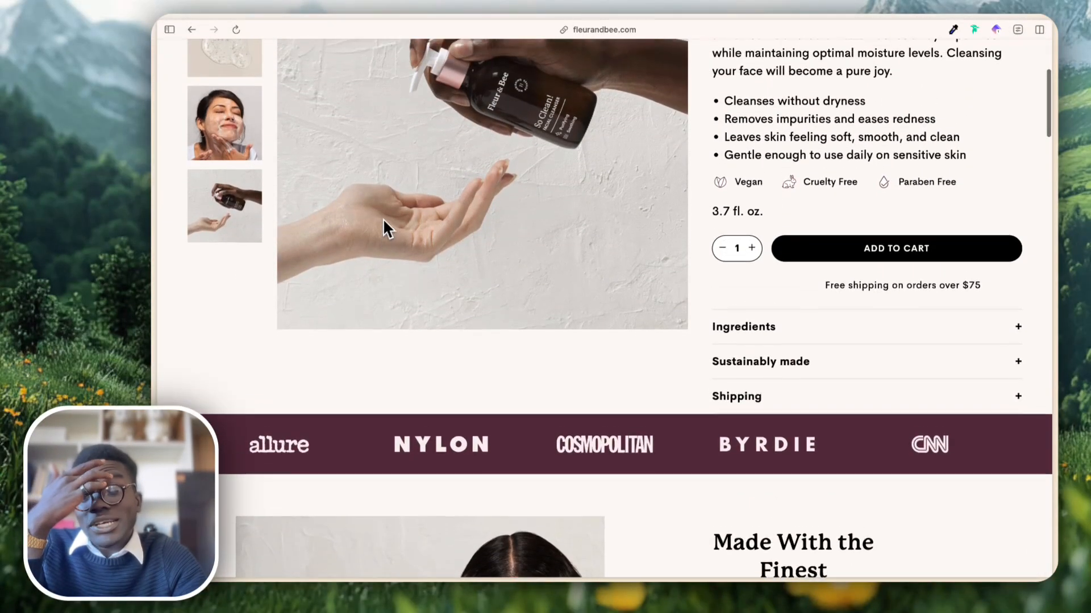
pyautogui.scroll(2, 383, 221)
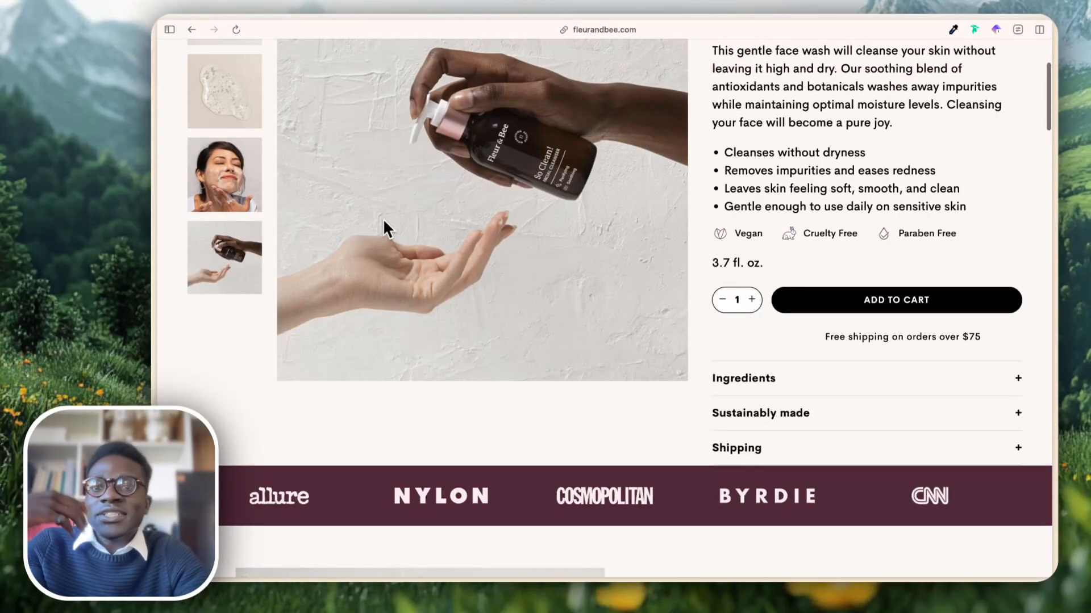
# Copy the product photo of hands dispensing the cleanser from the Fleur & Bee page.
pyautogui.rightClick(510, 211)
pyautogui.click(542, 253)
pyautogui.press('super+shift+s')
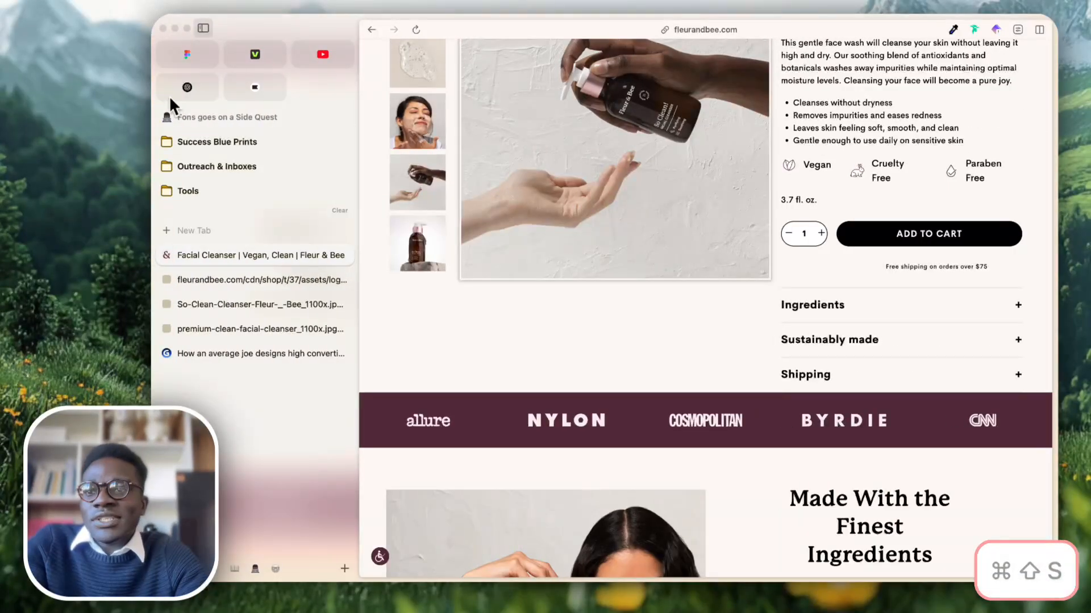
pyautogui.click(187, 56)
pyautogui.press('super+v')
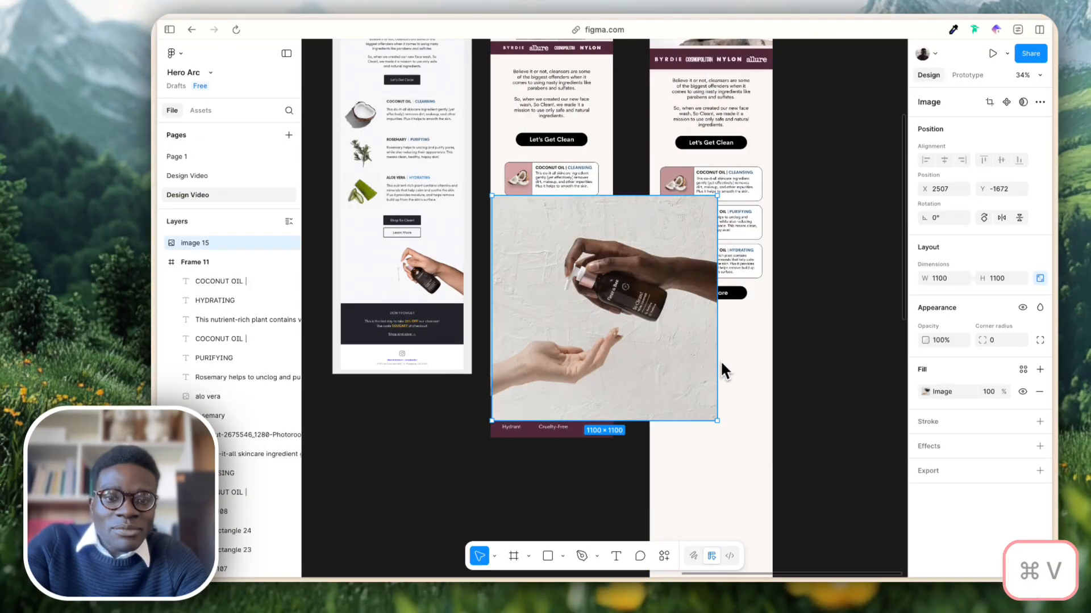
pyautogui.moveTo(716, 361); pyautogui.dragTo(729, 435)
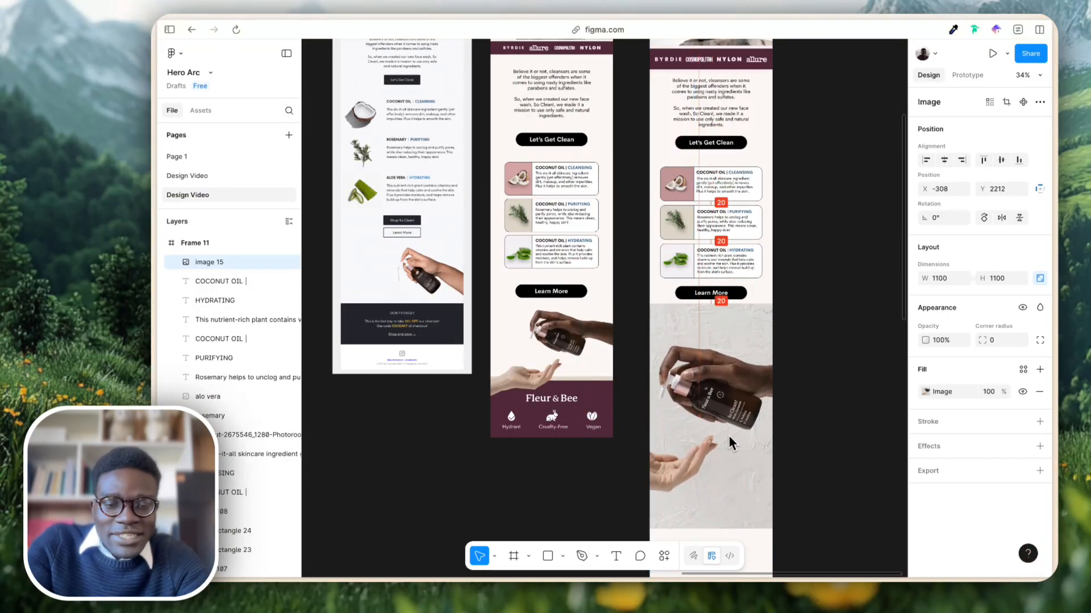
pyautogui.press('BackSpace')
# Switch to Photoroom's Background Remover and paste the copied hands photo there to cut out its background.
pyautogui.press('super+shift+s')
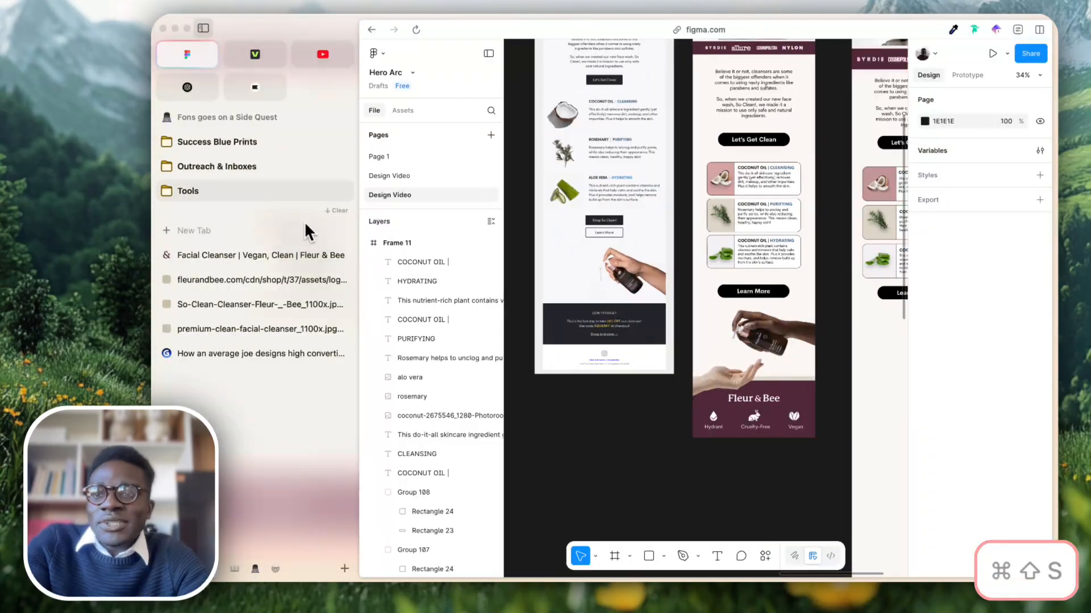
pyautogui.click(187, 192)
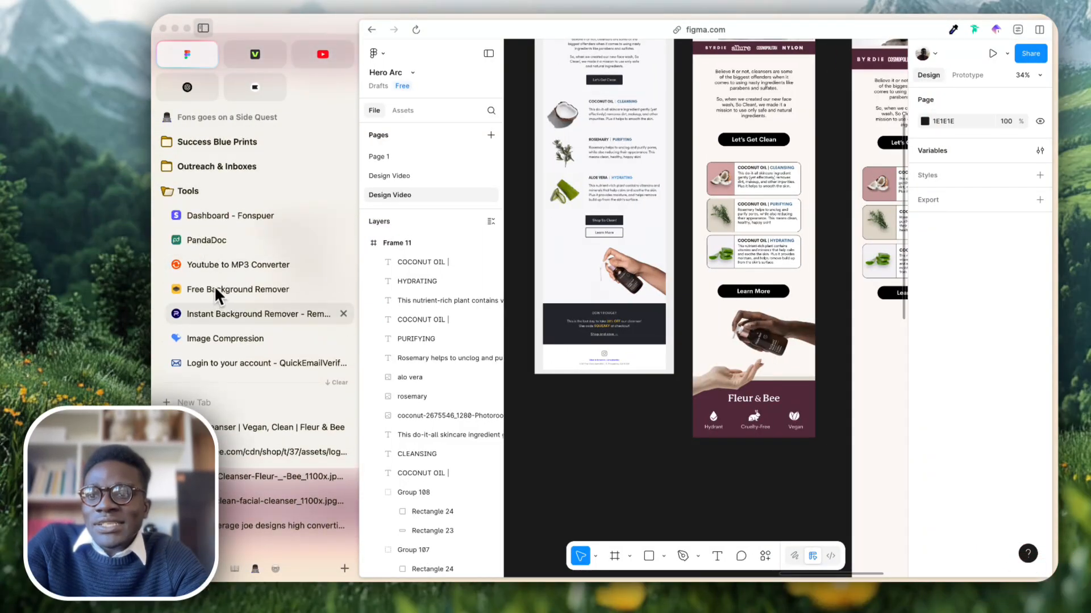
pyautogui.click(221, 316)
pyautogui.press('super+v')
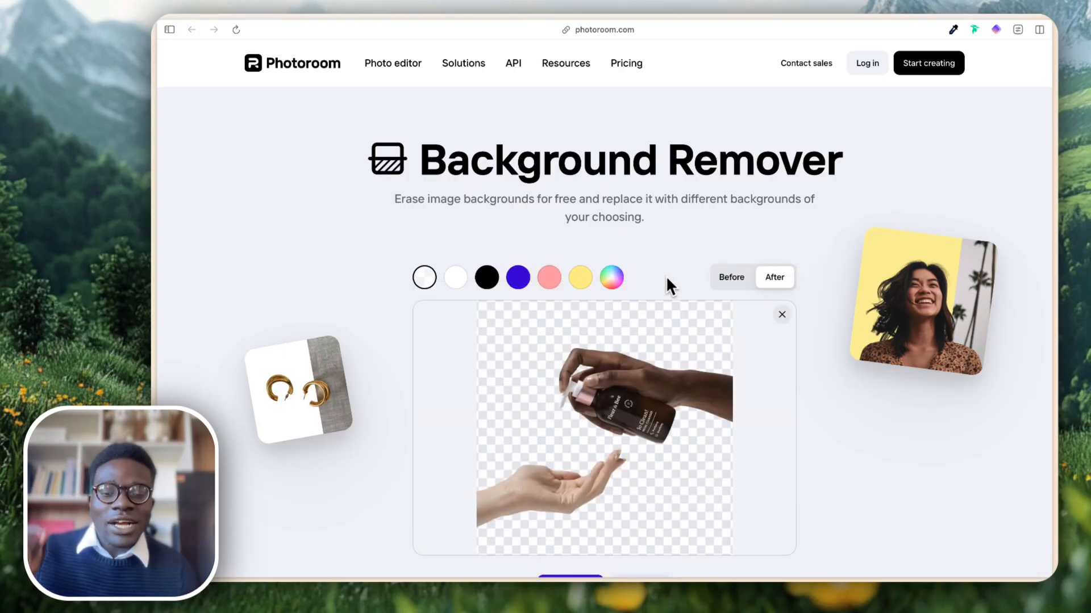
# Download the background-free hands image to the Desktop as "fluerandbeehands.png".
pyautogui.scroll(-5, 638, 327)
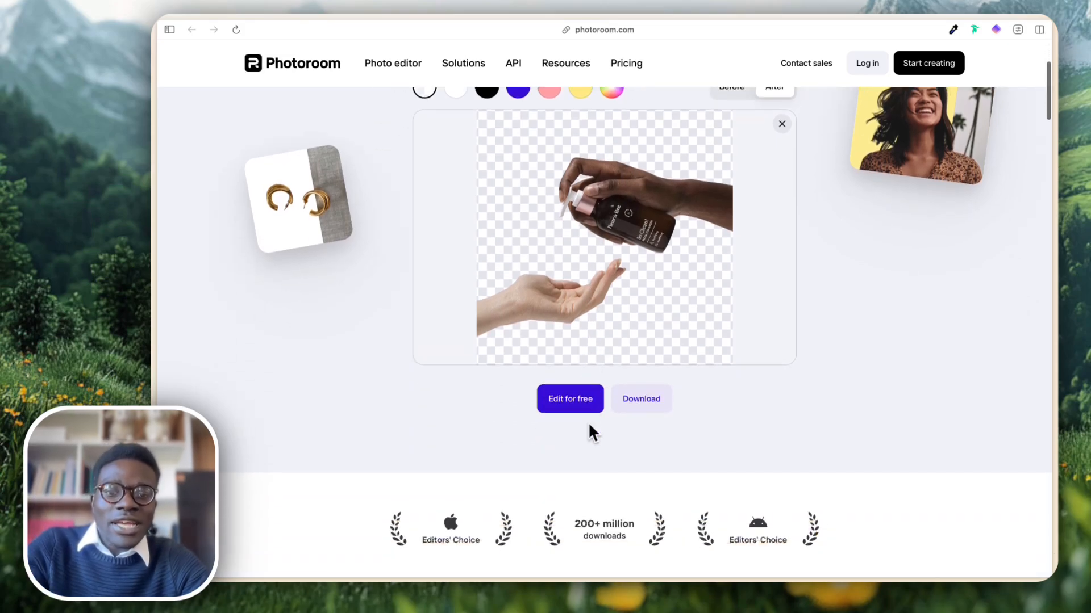
pyautogui.click(619, 405)
pyautogui.click(690, 443)
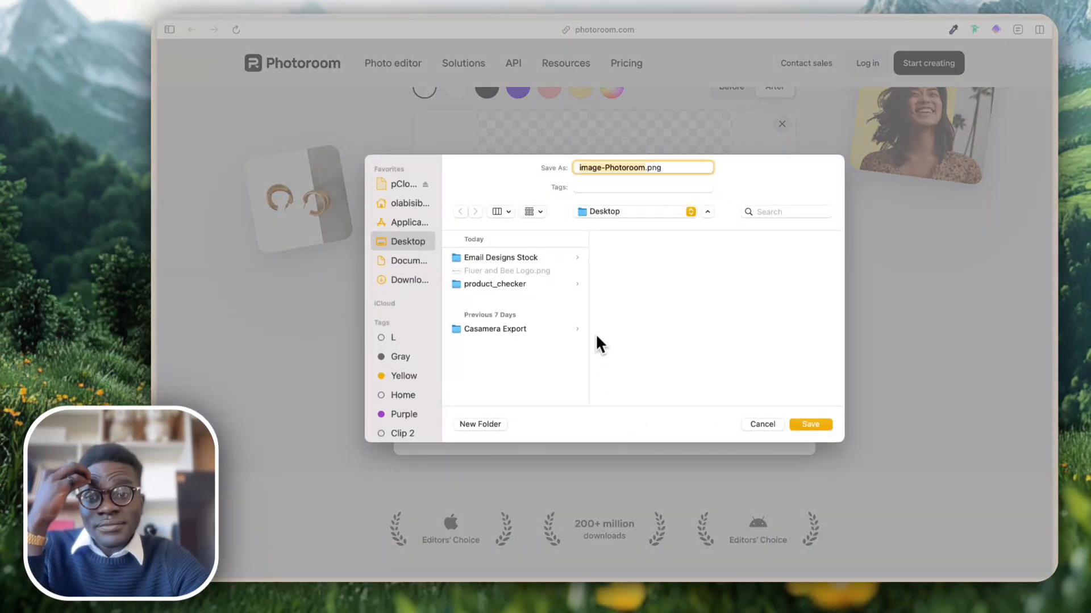
pyautogui.write('flauerand')
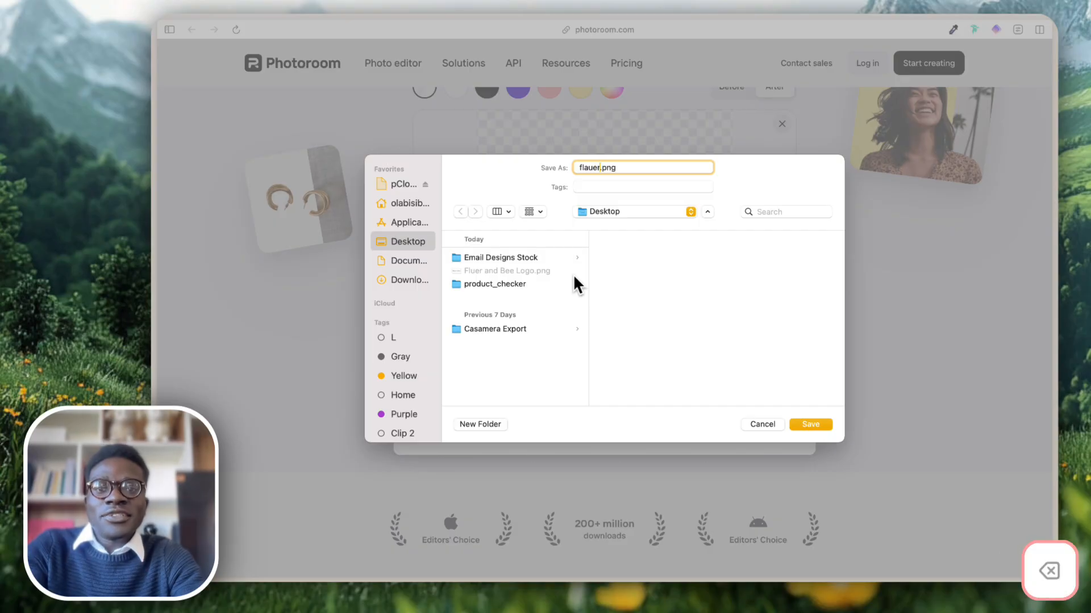
pyautogui.press('BackSpace')
pyautogui.press('BackSpace')
pyautogui.press('BackSpace')
pyautogui.press('BackSpace')
pyautogui.press('BackSpace')
pyautogui.press('BackSpace')
pyautogui.press('BackSpace')
pyautogui.press('BackSpace')
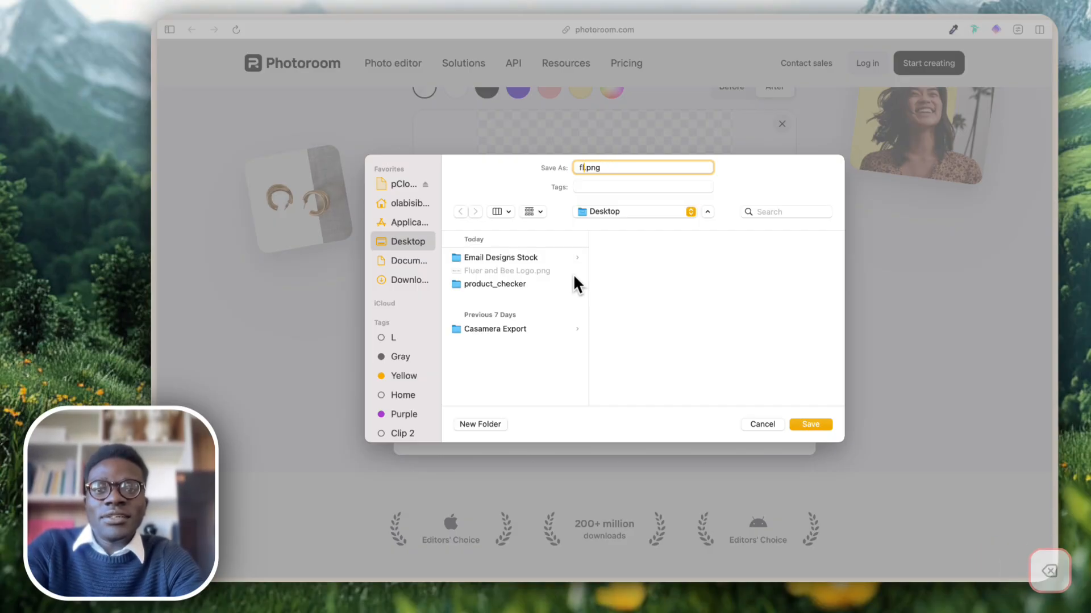
pyautogui.write('uer')
pyautogui.press('BackSpace')
pyautogui.write('andbeehands')
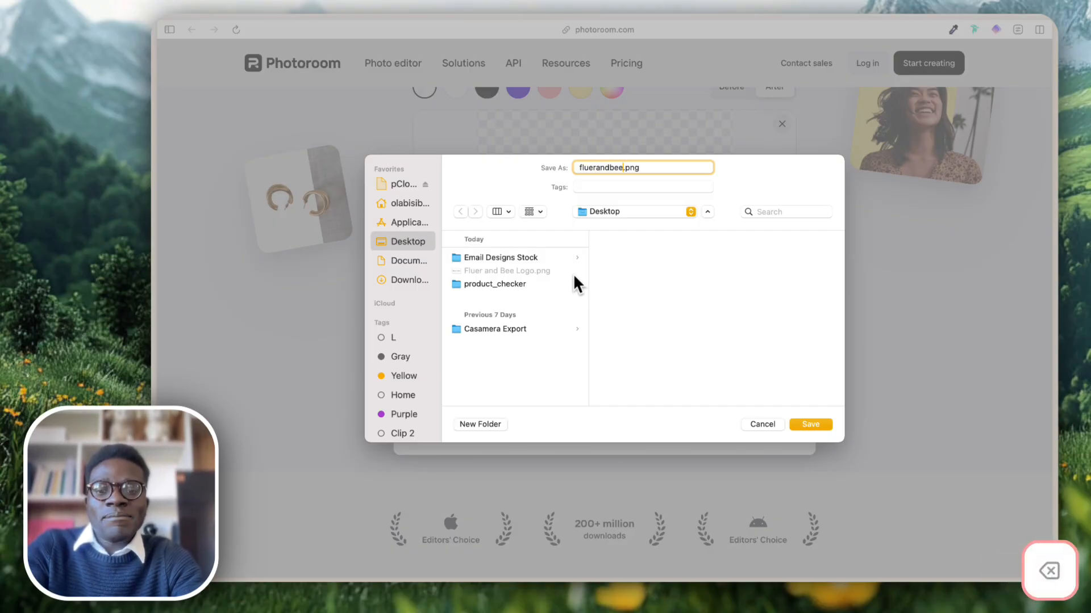
pyautogui.press('Return')
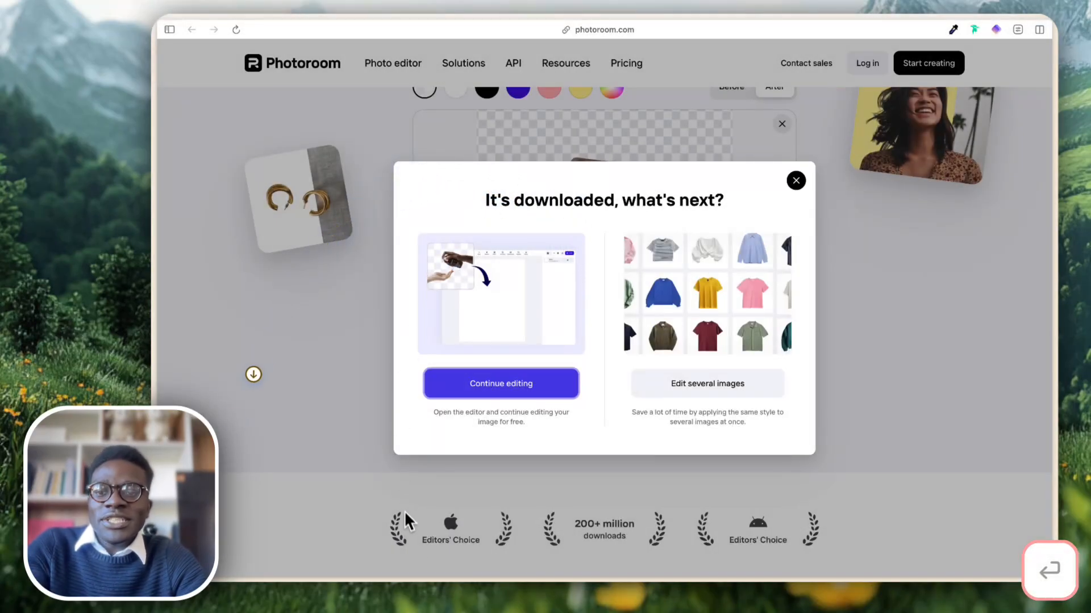
# Copy fluerandbeehands.png from the Desktop folder in Finder and paste it into the Figma design.
pyautogui.click(433, 571)
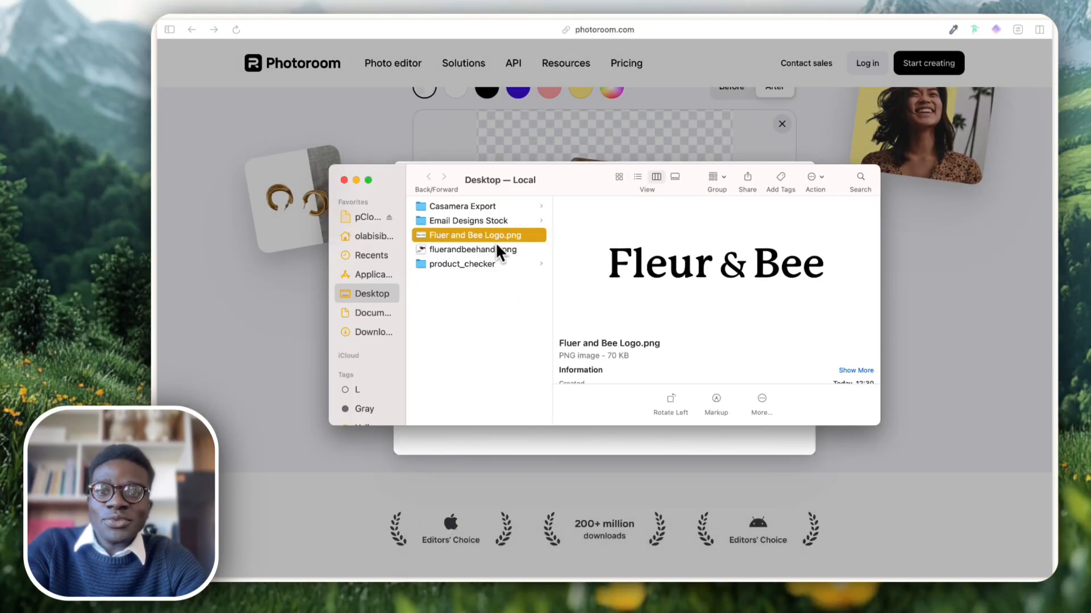
pyautogui.click(480, 254)
pyautogui.press('super+c')
pyautogui.click(284, 302)
pyautogui.press('super+shift+s')
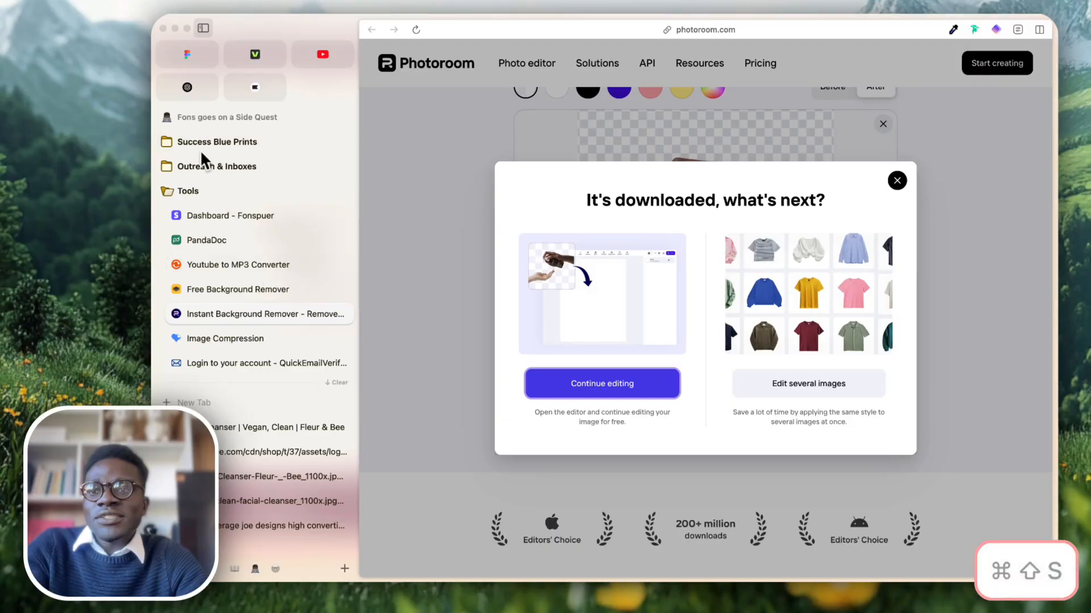
pyautogui.click(181, 60)
pyautogui.press('super+v')
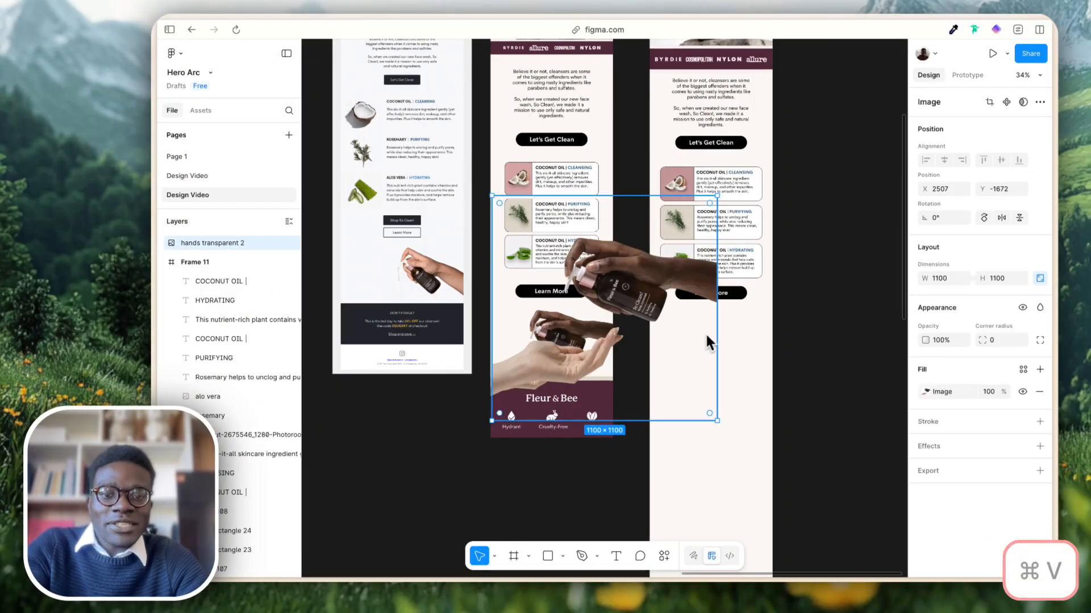
# Scale the transparent hands image to about 622 × 622 and centre it horizontally in Frame 11 beneath the Learn More button.
pyautogui.moveTo(704, 332); pyautogui.dragTo(761, 326)
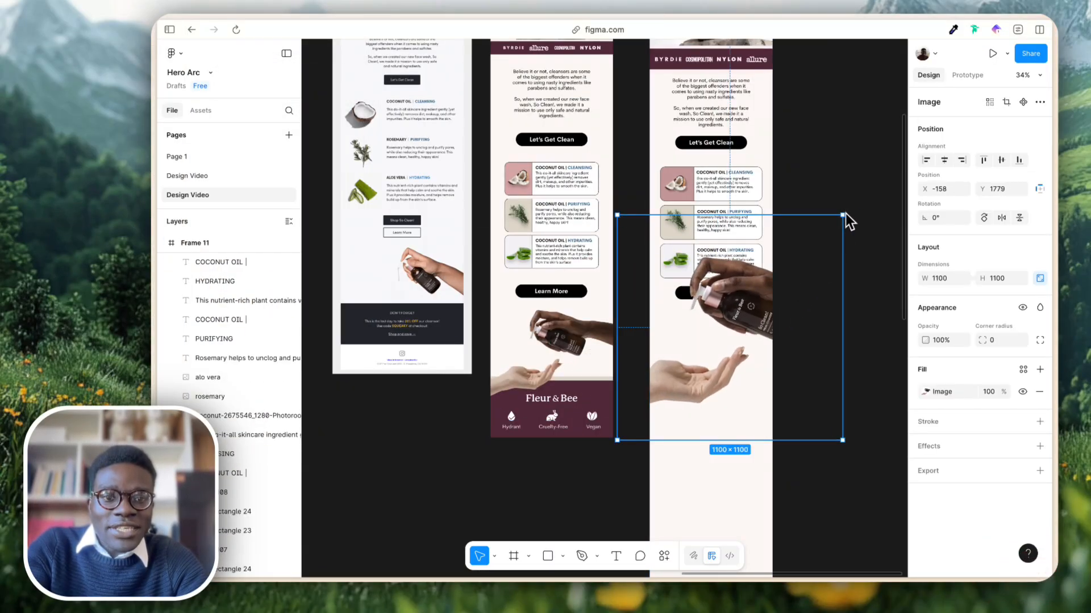
pyautogui.moveTo(845, 213); pyautogui.dragTo(739, 344)
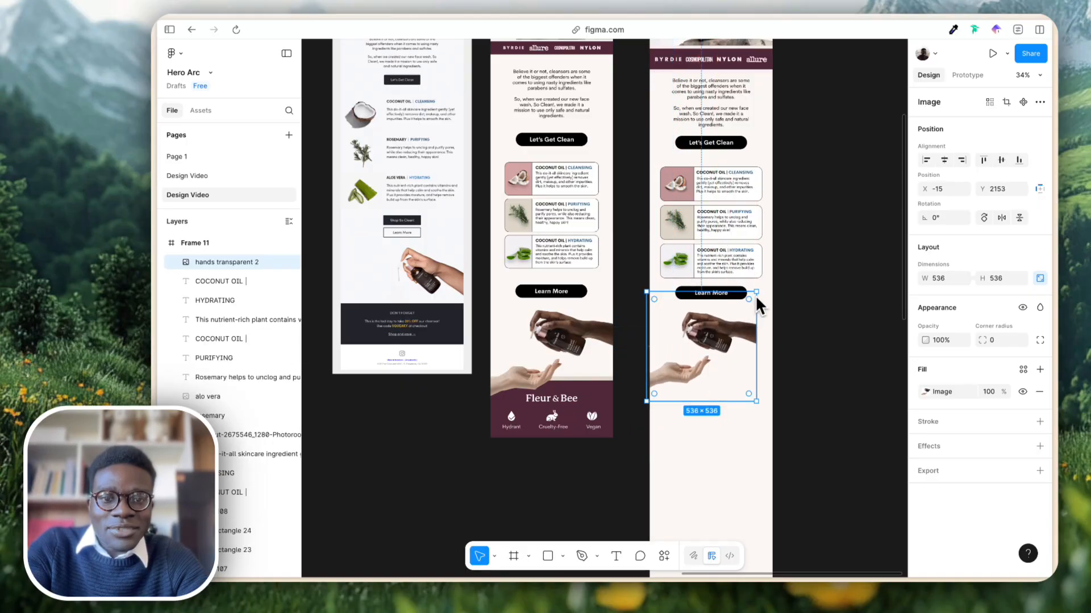
pyautogui.moveTo(757, 294); pyautogui.dragTo(778, 294)
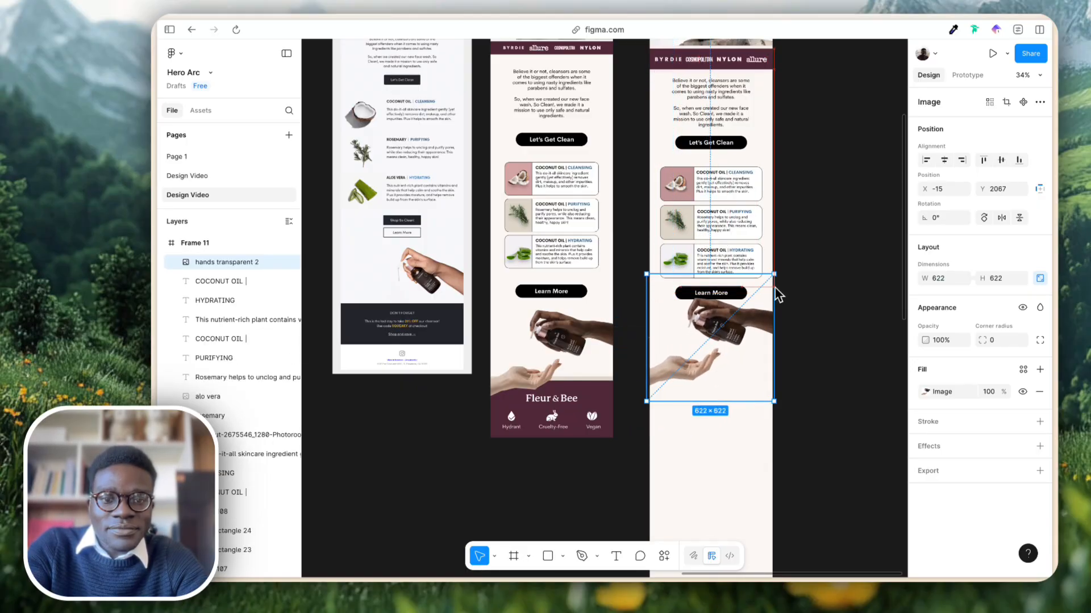
pyautogui.moveTo(742, 339); pyautogui.dragTo(741, 346)
pyautogui.click(816, 309)
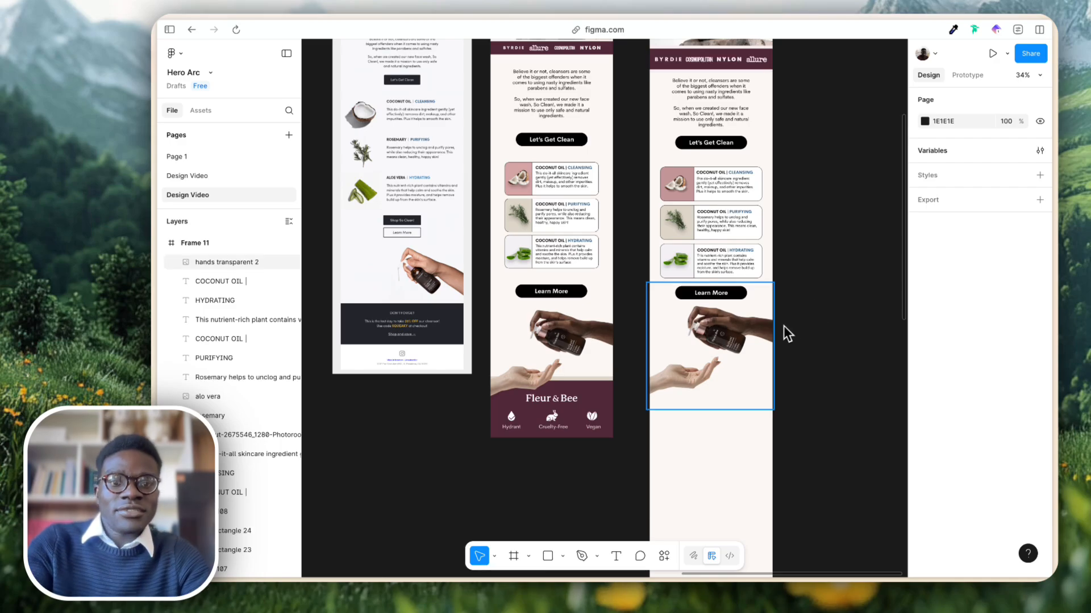
pyautogui.click(741, 353)
pyautogui.hotkey('alt', 'h')
pyautogui.click(816, 372)
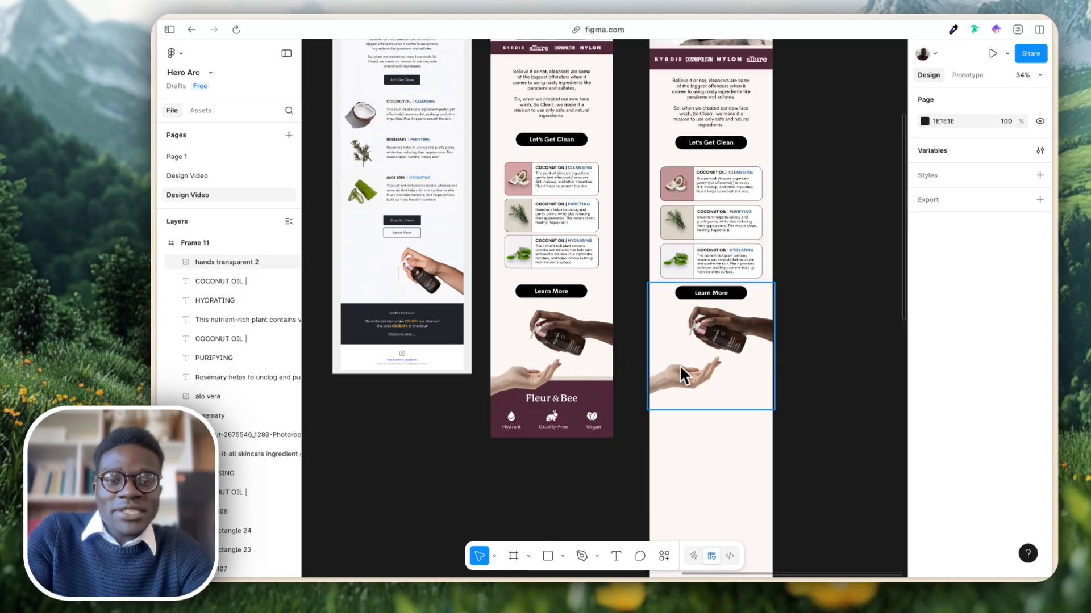
# Draw a 600 × 320 rectangle across Frame 11 at Y 2600 and fill it with Frame 10's footer colour, 5A2F41.
pyautogui.press('r')
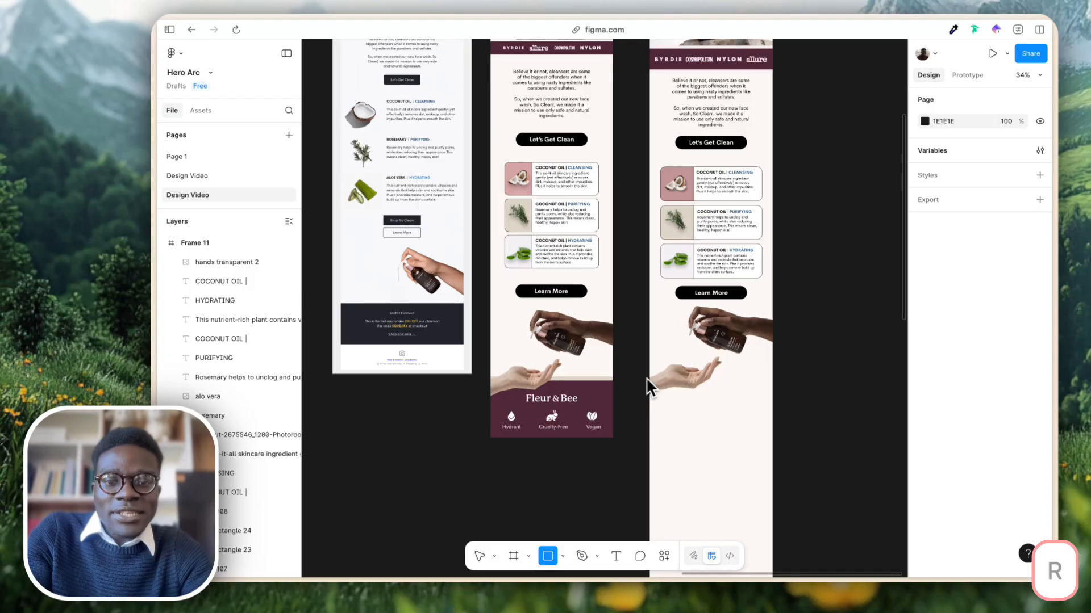
pyautogui.moveTo(659, 377); pyautogui.dragTo(773, 442)
pyautogui.hotkey('ctrl', 'c')
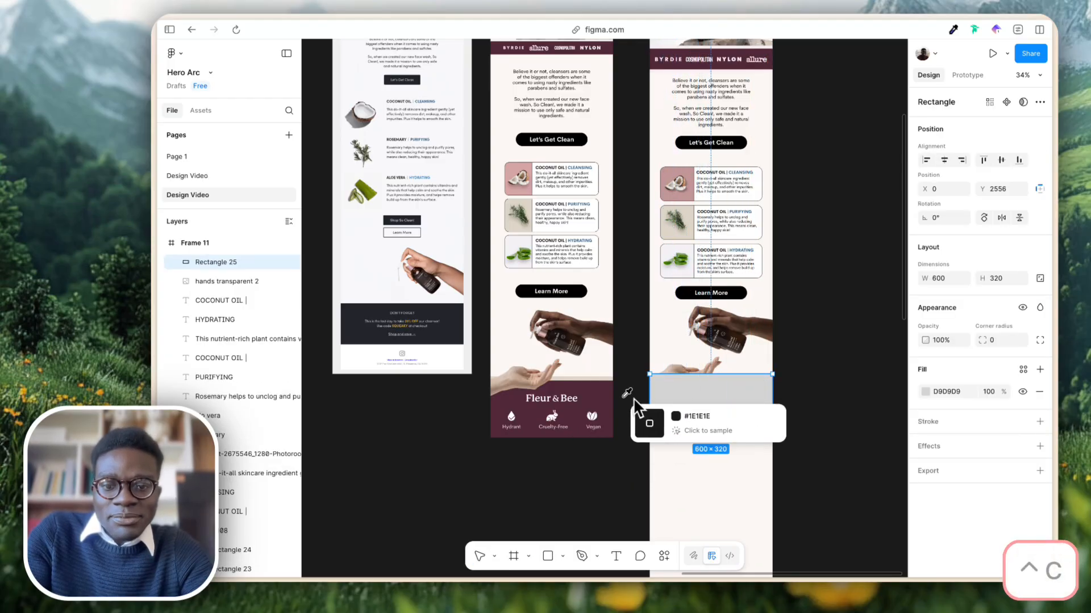
pyautogui.click(608, 401)
pyautogui.click(804, 397)
pyautogui.click(742, 399)
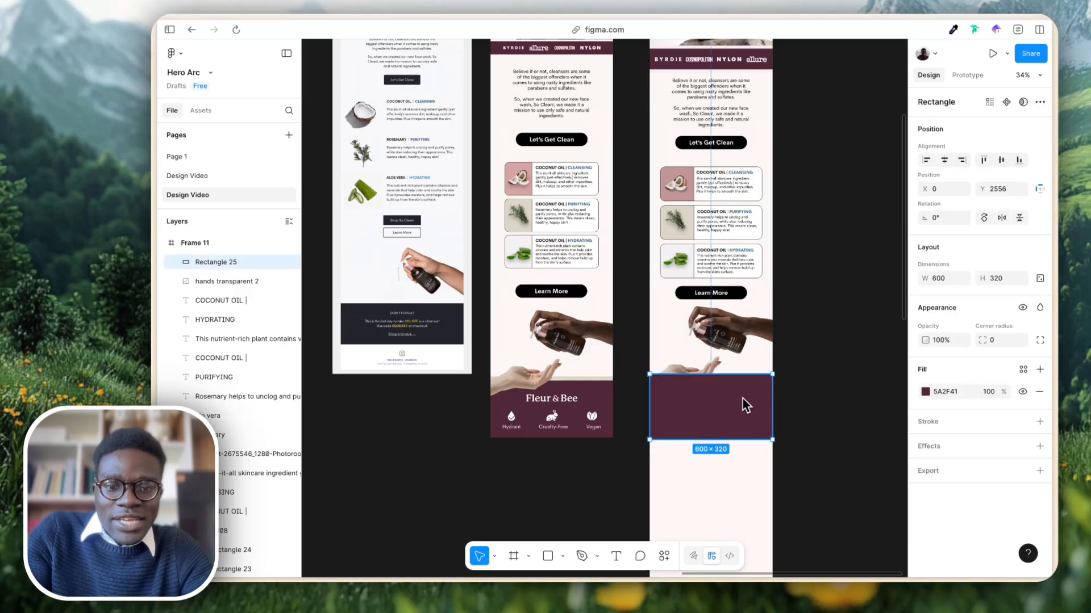
pyautogui.moveTo(742, 398); pyautogui.dragTo(744, 409)
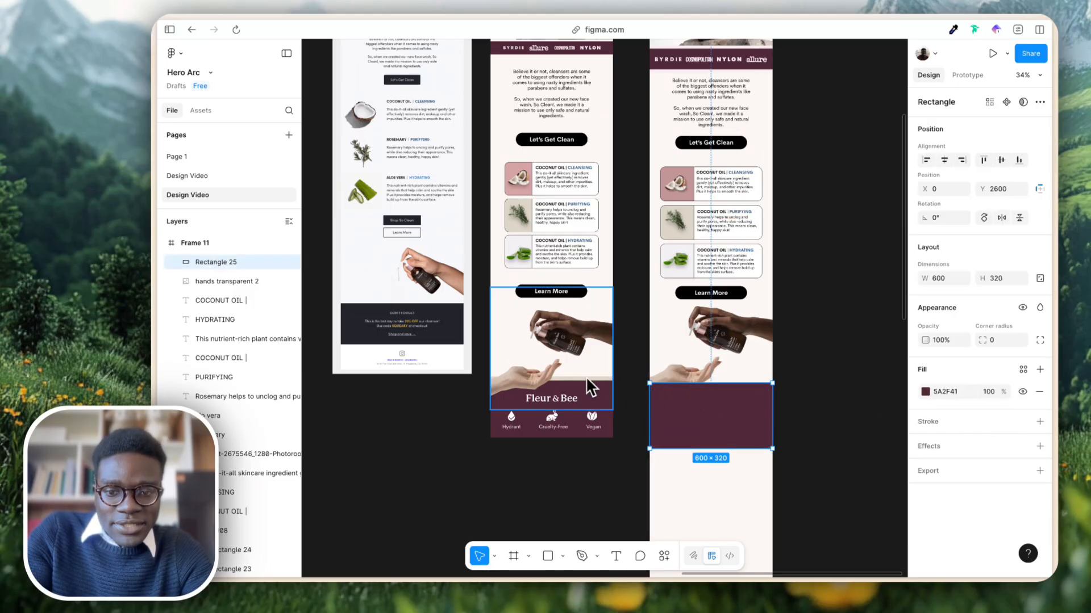
# Give the footer rectangle a top-only inside stroke of weight 30, coloured E2DBCF sampled from Frame 10's footer edge.
pyautogui.click(1039, 421)
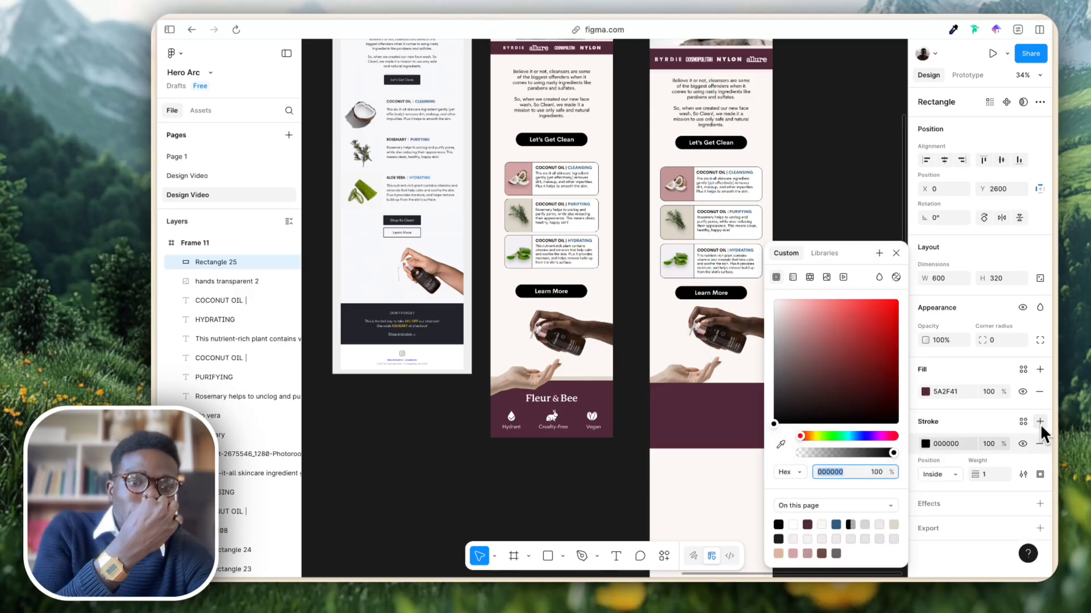
pyautogui.click(1023, 474)
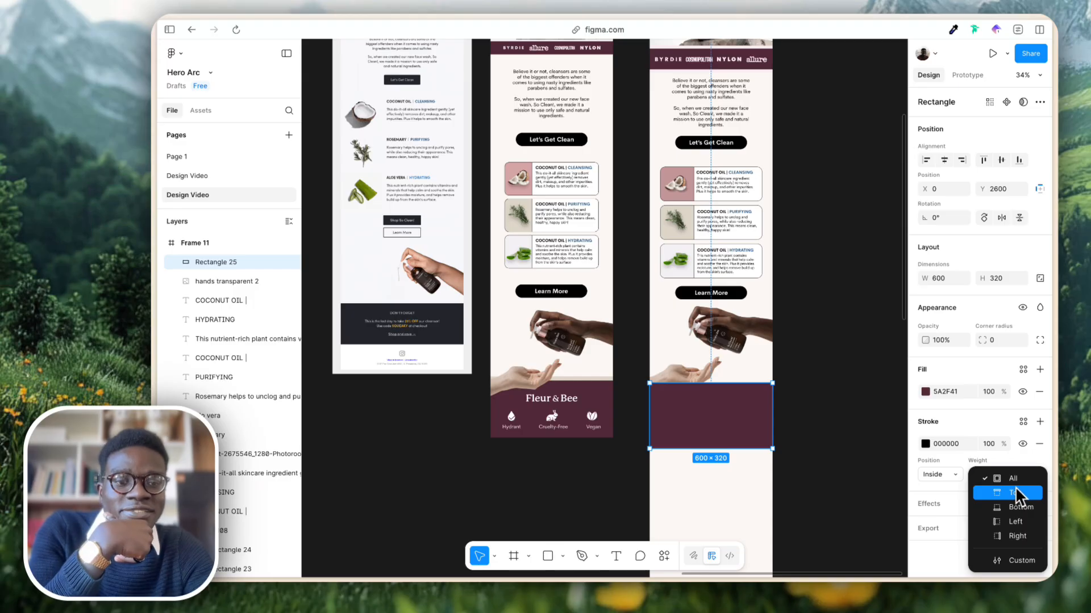
pyautogui.click(1016, 497)
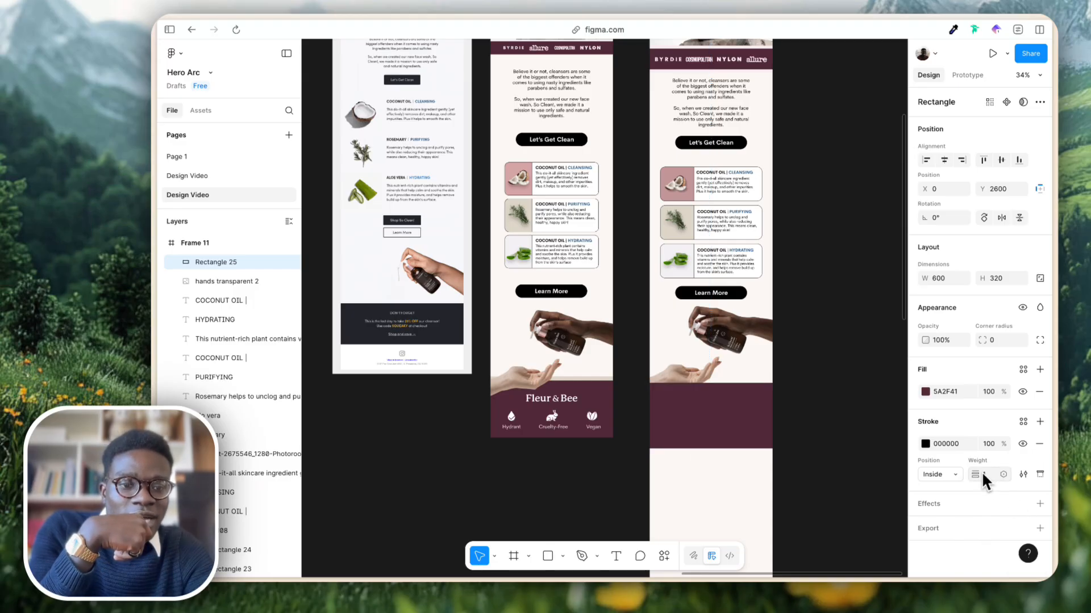
pyautogui.moveTo(987, 474); pyautogui.dragTo(1013, 480)
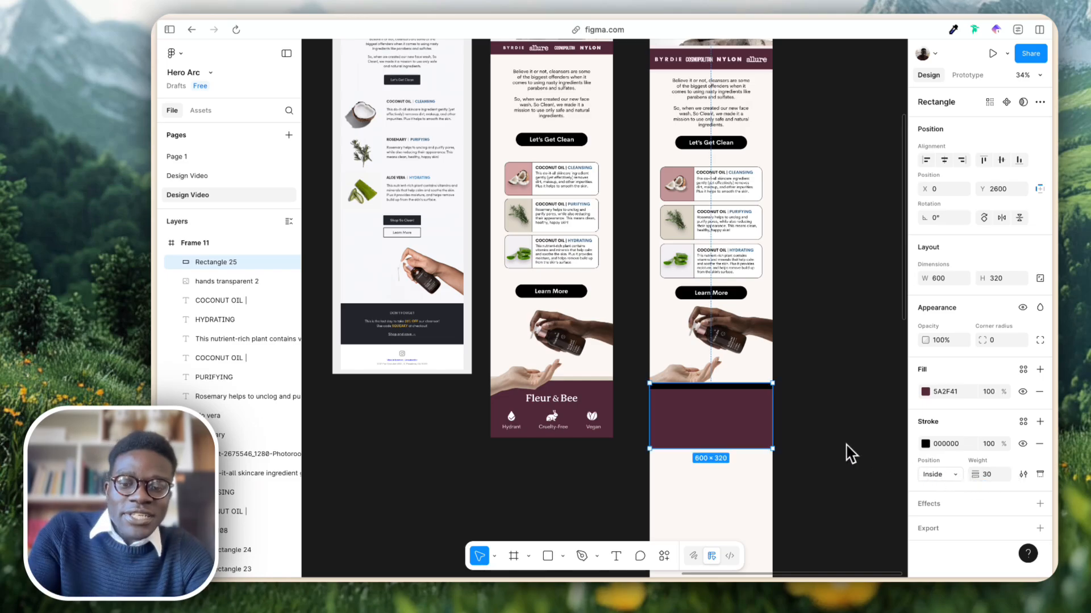
pyautogui.press('i')
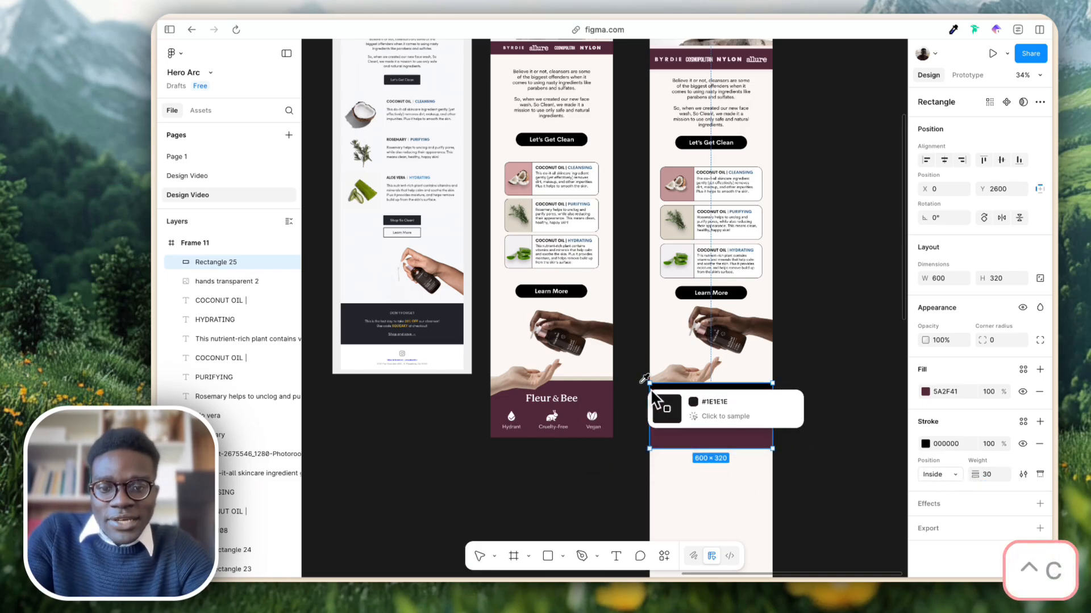
pyautogui.click(597, 384)
pyautogui.click(799, 397)
pyautogui.click(736, 413)
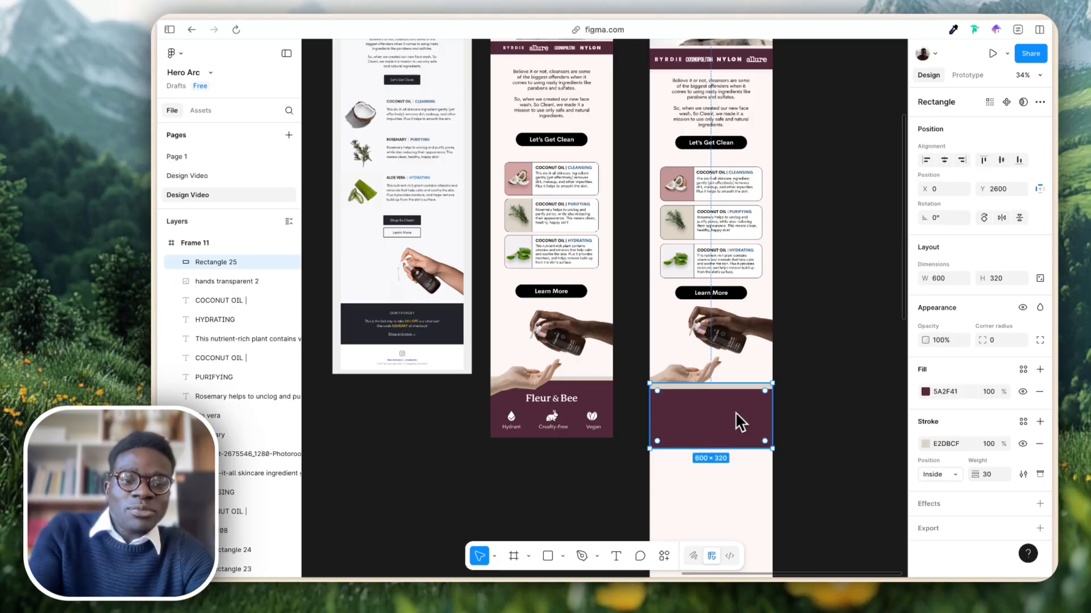
# Send the footer rectangle behind the hands image and move it up slightly so the lower hand overlaps its top edge.
pyautogui.press('super+bracketleft')
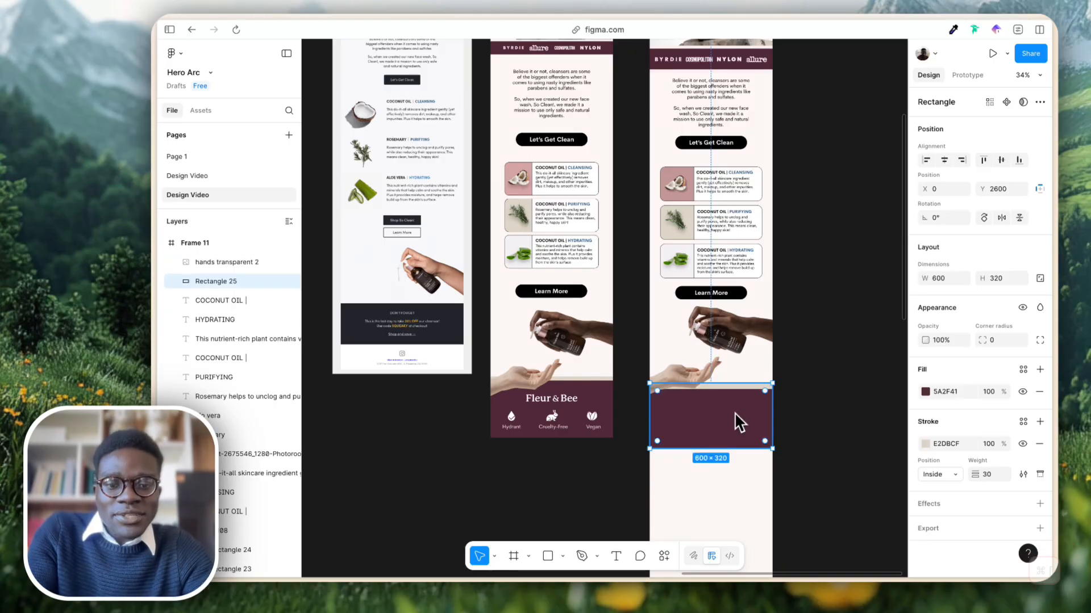
pyautogui.moveTo(735, 414); pyautogui.dragTo(735, 407)
pyautogui.click(800, 389)
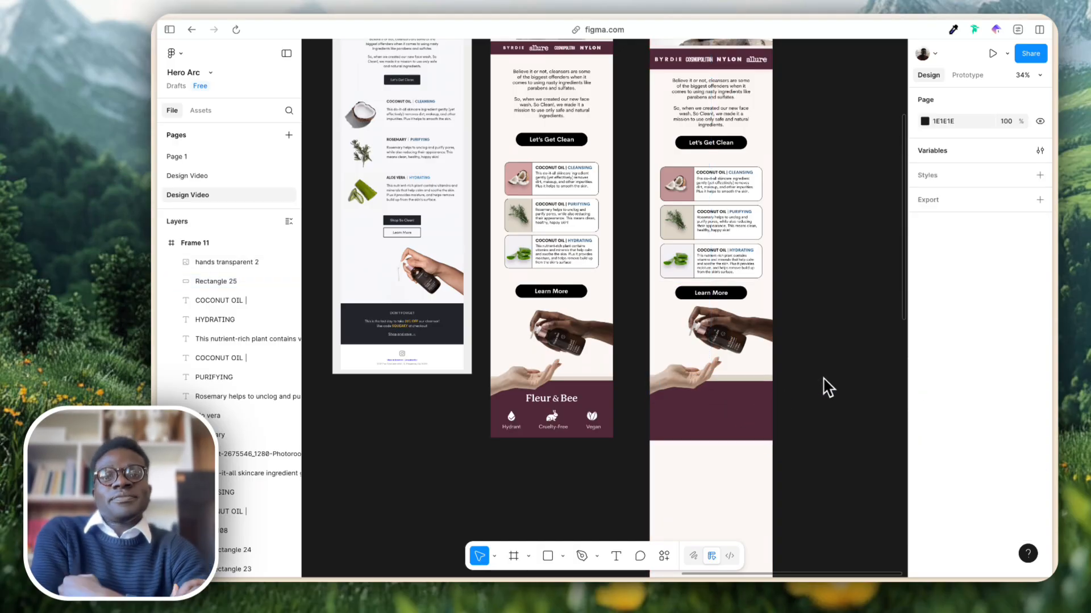
# Duplicate Frame 11's header Fleur & Bee logo, centred inside the burgundy footer rectangle.
pyautogui.scroll(-3, 887, 321)
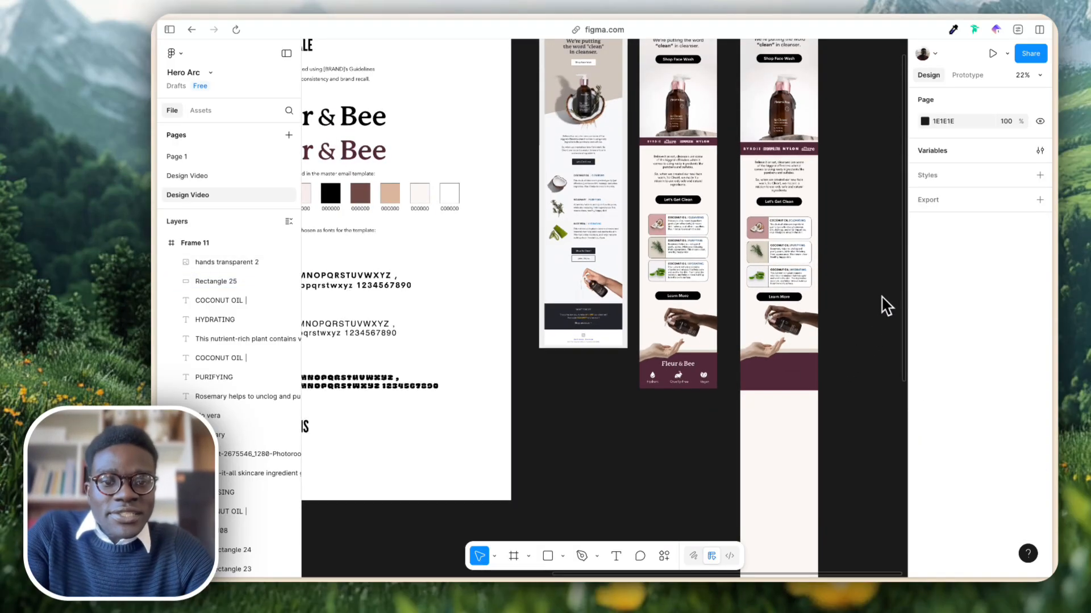
pyautogui.scroll(3, 875, 290)
pyautogui.hscroll(1, 874, 289)
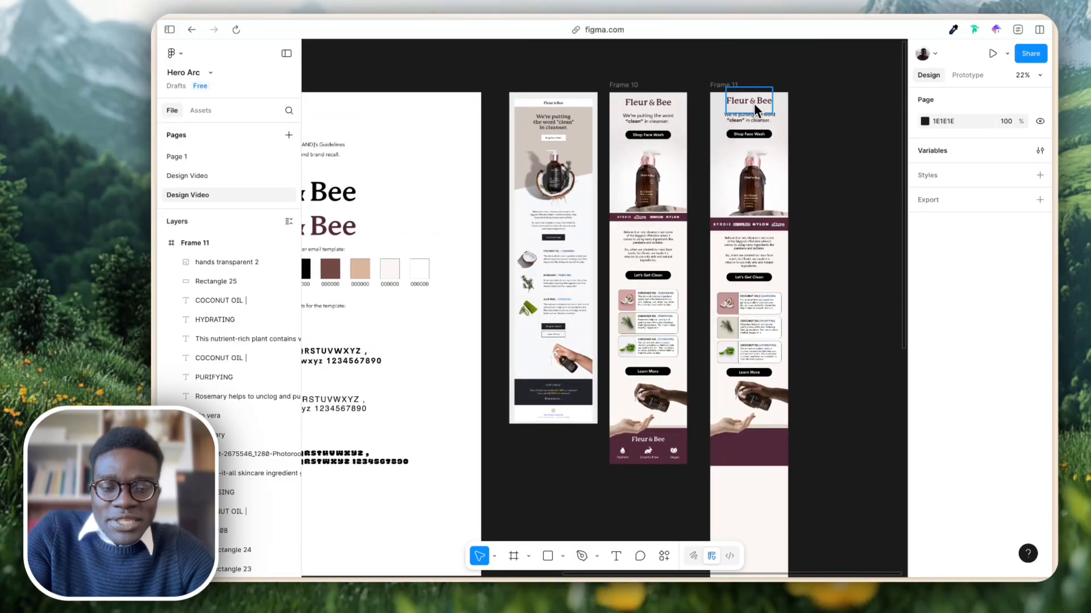
pyautogui.moveTo(755, 104); pyautogui.dragTo(756, 448)
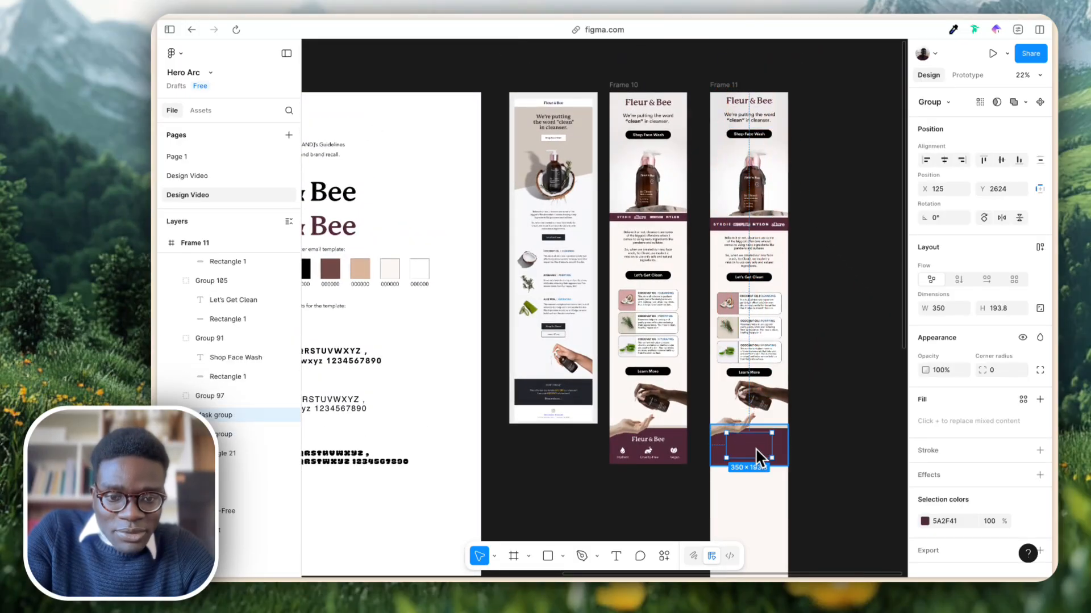
# Bring the duplicated footer logo's mask group to the front of Frame 11, above the burgundy rectangle.
pyautogui.press('super+bracketright')
pyautogui.press('super+bracketright')
pyautogui.press('super+bracketright')
pyautogui.press('super+bracketright')
pyautogui.press('super+bracketright')
pyautogui.press('super+bracketright')
pyautogui.press('super+bracketright')
pyautogui.press('super+bracketright')
pyautogui.press('super+bracketright')
pyautogui.press('super+bracketright')
pyautogui.press('super+bracketright')
pyautogui.press('super+bracketright')
pyautogui.press('super+bracketright')
pyautogui.press('super+bracketright')
pyautogui.press('super+bracketright')
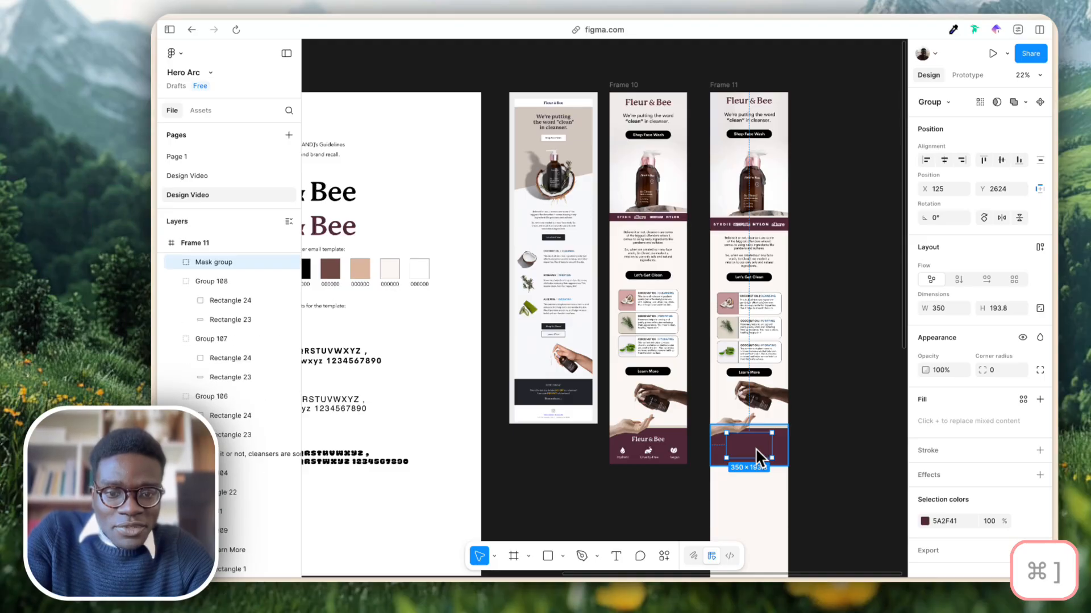
pyautogui.press('super+bracketright')
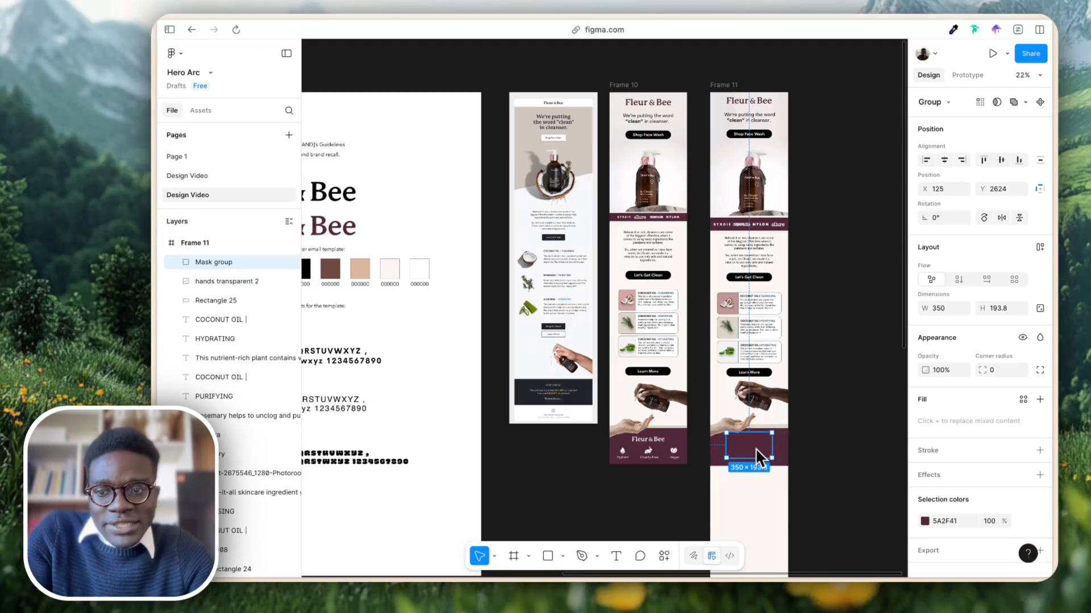
pyautogui.click(847, 452)
# Fill Rectangle 20 inside the footer logo's mask group with white, FFFFFF, sampled from the palette's white swatch.
pyautogui.click(749, 449)
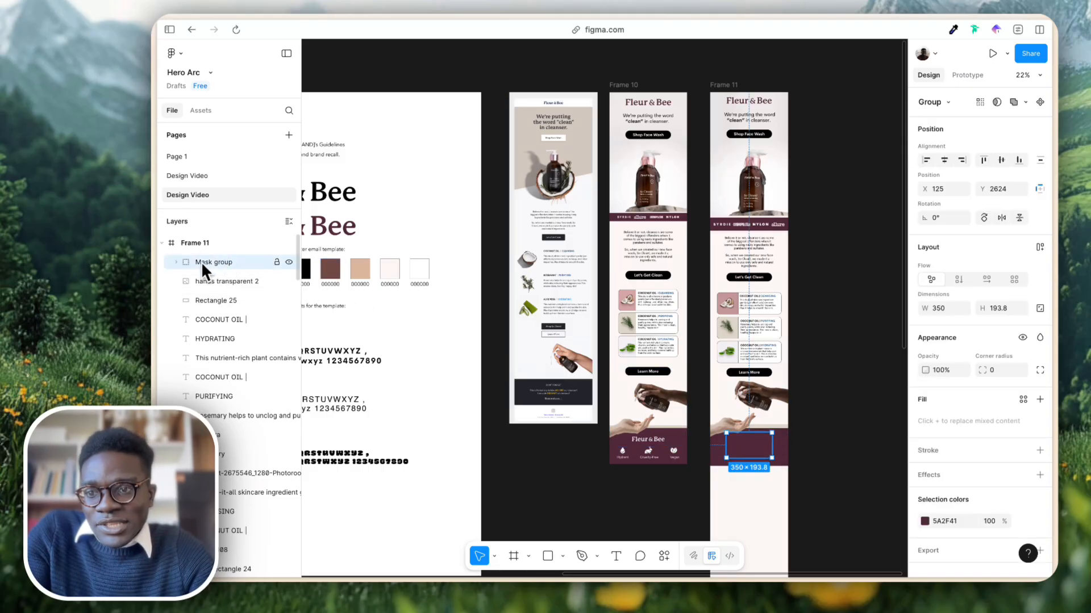
pyautogui.click(176, 262)
pyautogui.click(219, 282)
pyautogui.hotkey('ctrl', 'c')
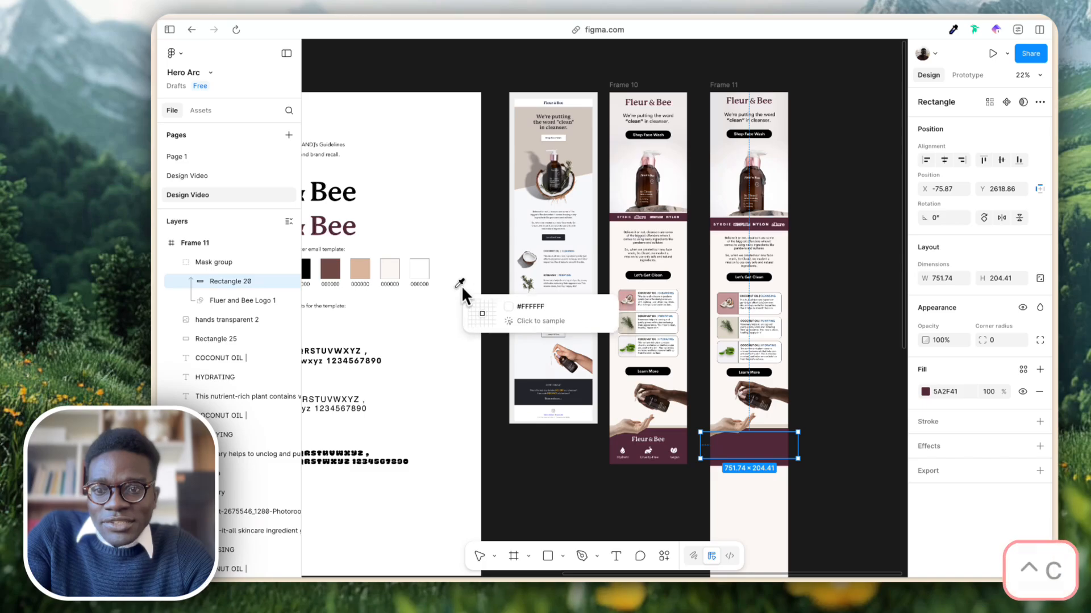
pyautogui.click(421, 269)
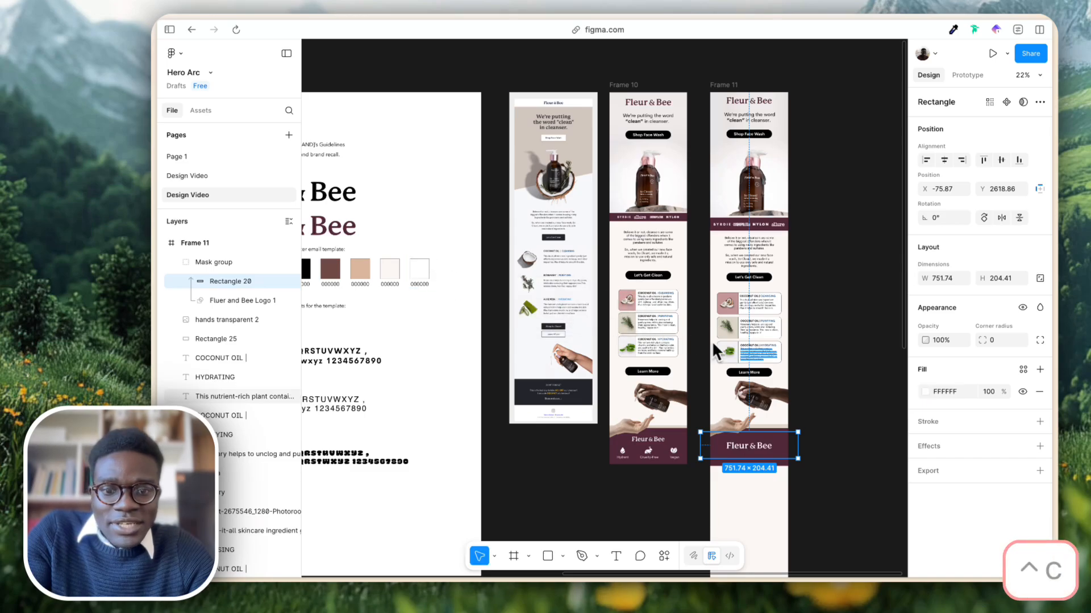
# Try the footer logo at a proportional height of 100, centred horizontally in Frame 11.
pyautogui.click(771, 445)
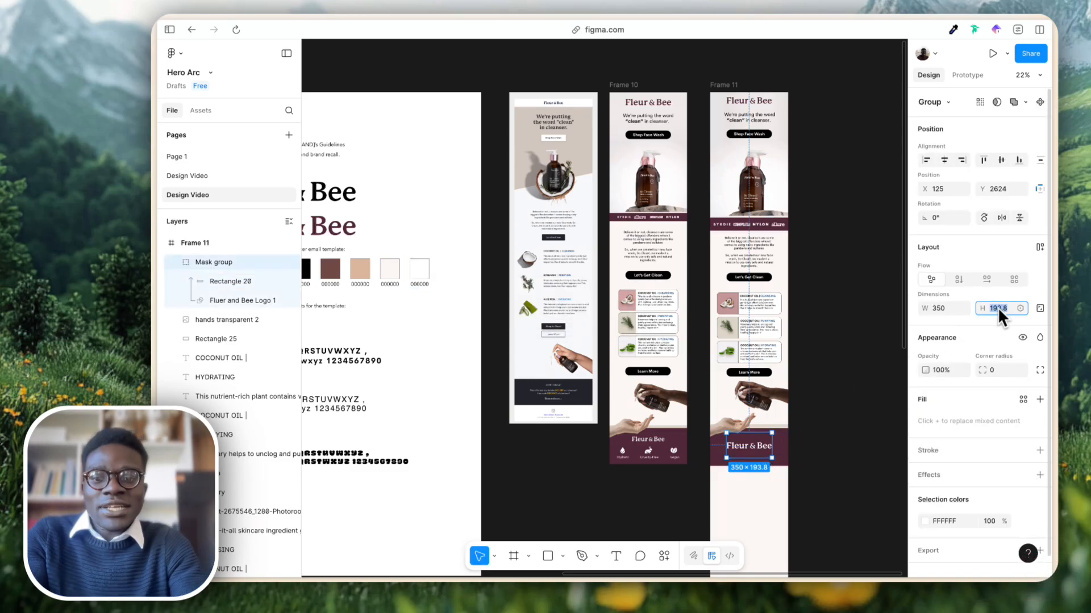
pyautogui.write('100')
pyautogui.press('Return')
pyautogui.hotkey('alt', 'h')
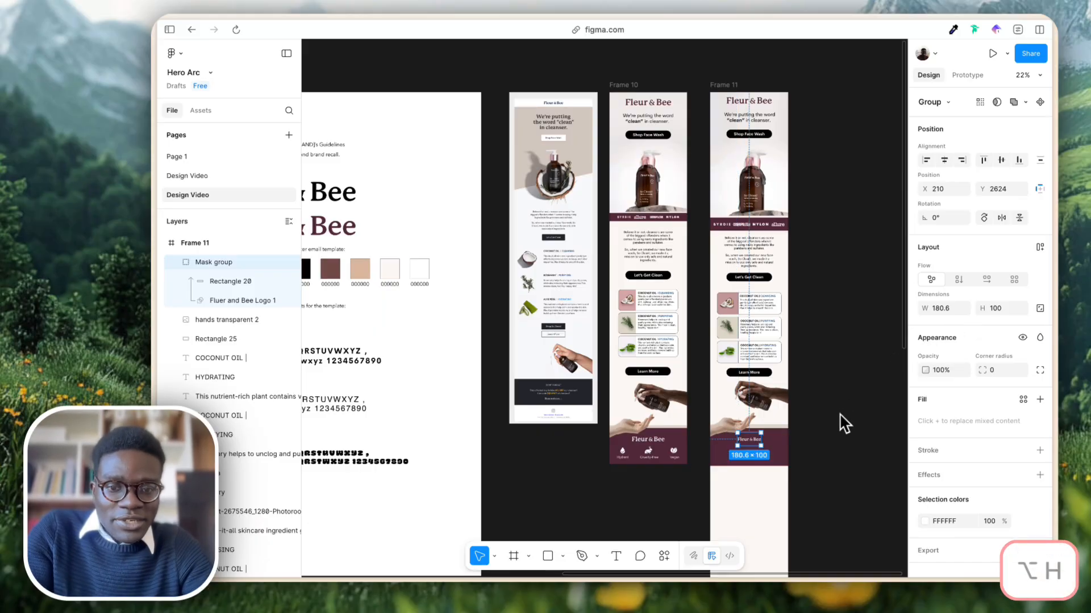
# Set the footer logo's height to 150 with proportions kept and centre it horizontally in Frame 11.
pyautogui.click(998, 311)
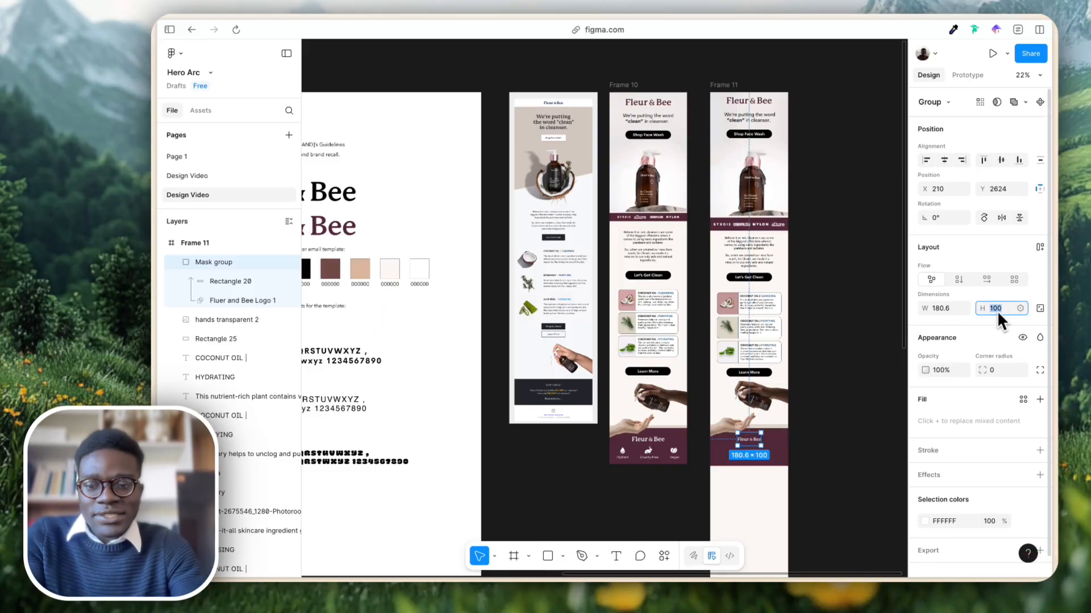
pyautogui.write('150')
pyautogui.press('Return')
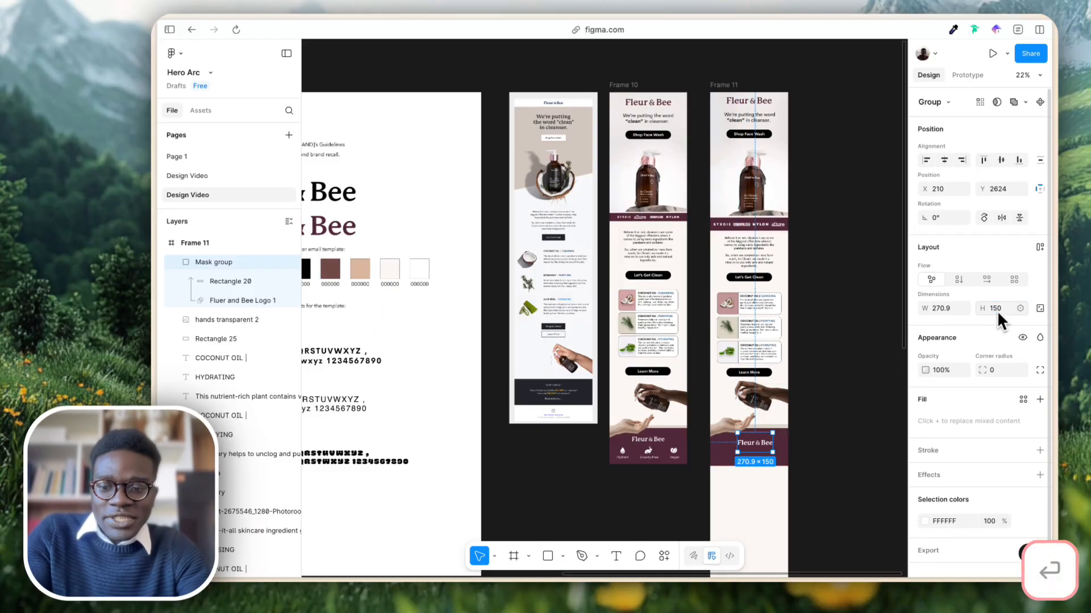
pyautogui.hotkey('alt', 'h')
pyautogui.click(814, 420)
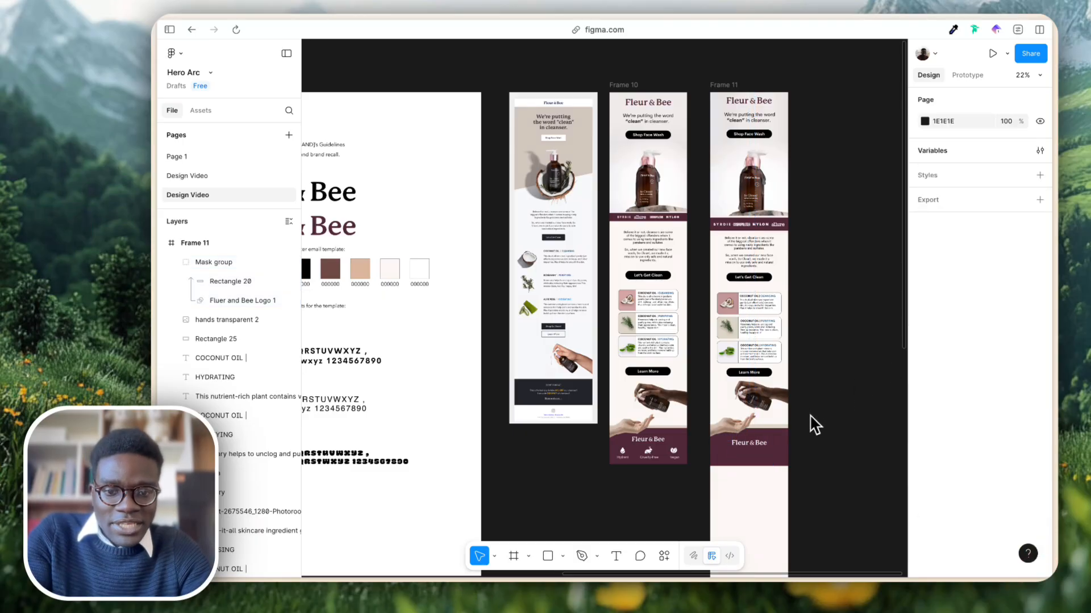
# Switch to the Fleur & Bee cleanser product page in the browser.
pyautogui.scroll(5, 812, 425)
pyautogui.press('super+shift+s')
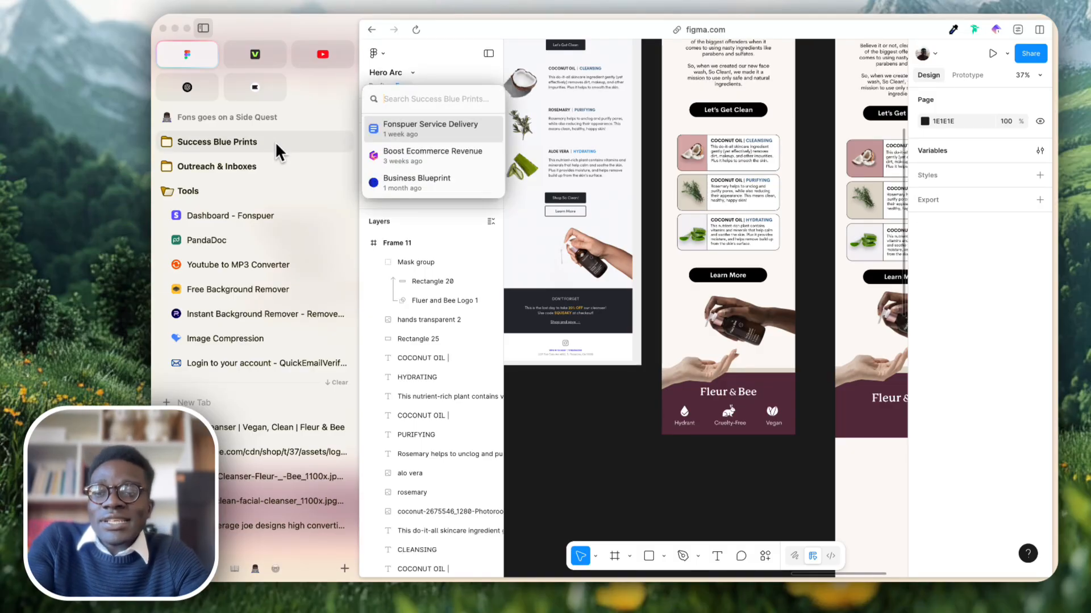
pyautogui.click(244, 427)
pyautogui.press('super+shift+s')
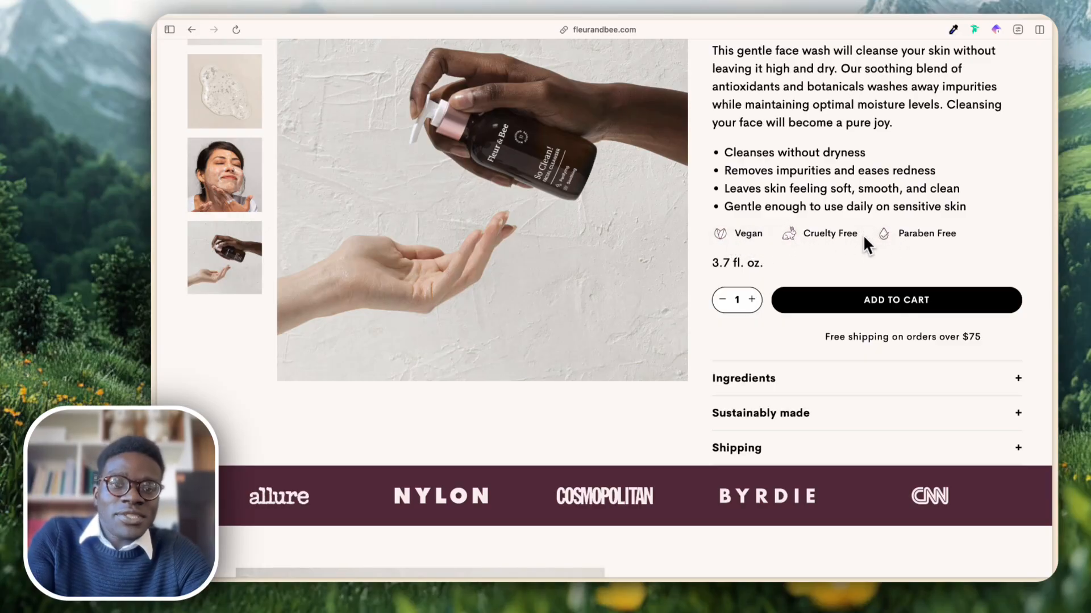
pyautogui.rightClick(717, 234)
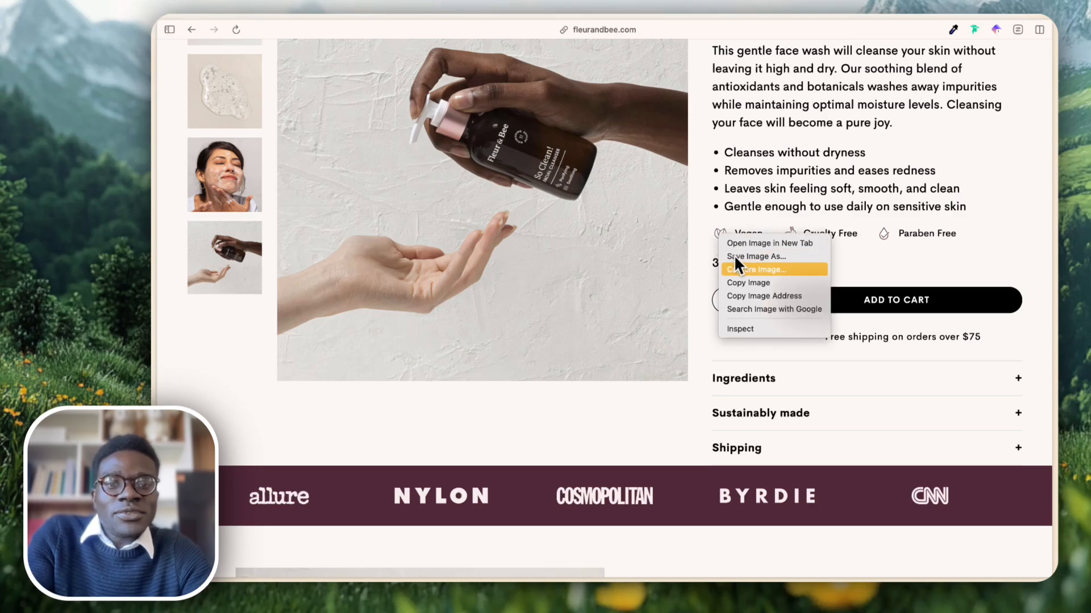
pyautogui.click(628, 253)
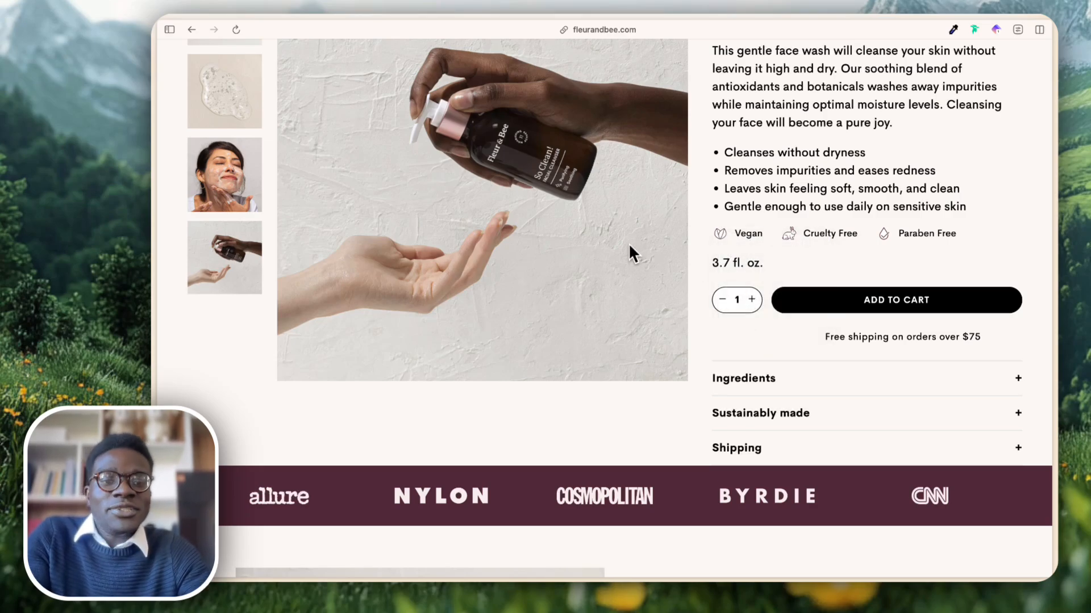
pyautogui.press('F12')
pyautogui.press('Escape')
pyautogui.press('Escape')
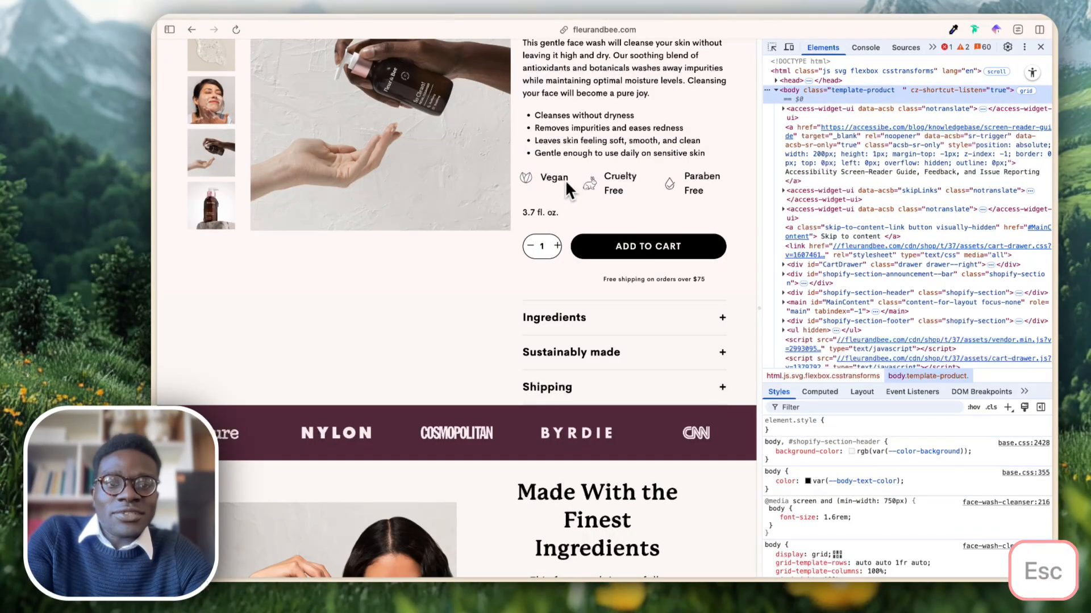
pyautogui.click(1040, 47)
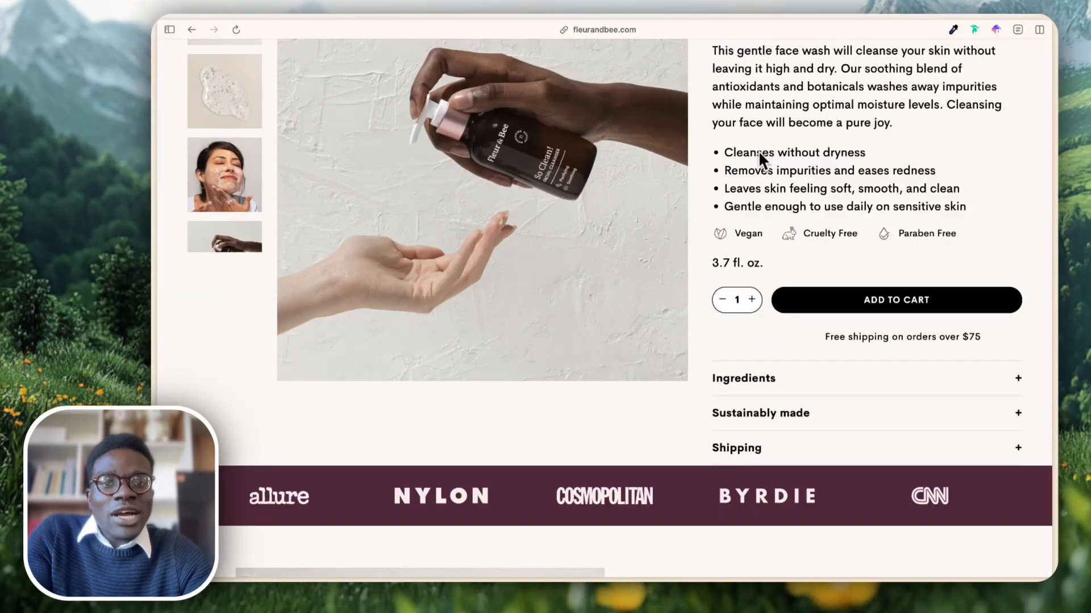
# Copy the Vegan, Cruelty Free and Paraben Free icon images one after another from the product page.
pyautogui.rightClick(720, 235)
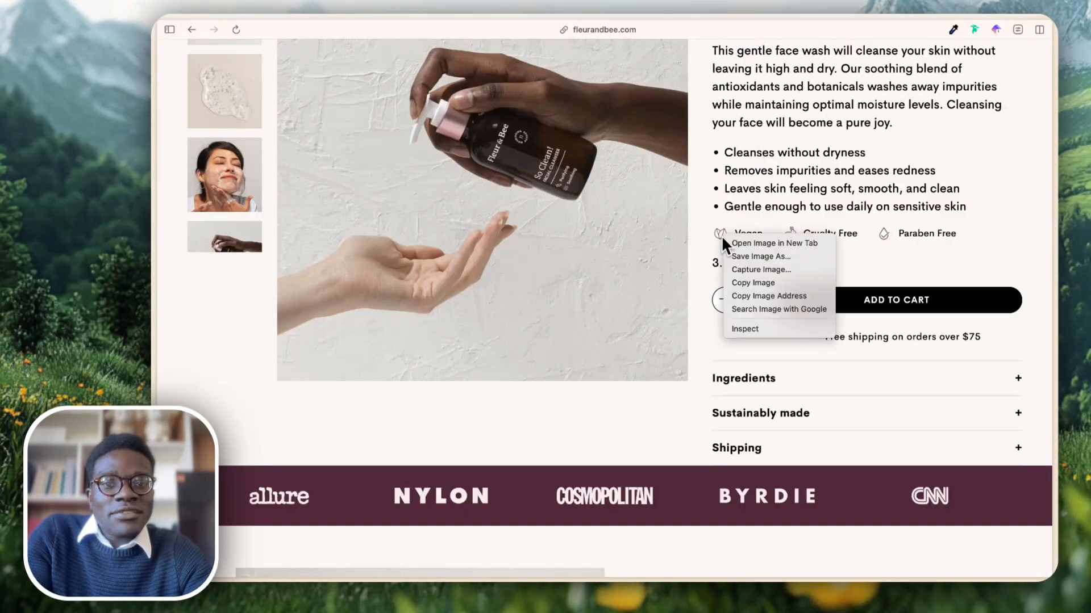
pyautogui.click(755, 278)
pyautogui.rightClick(786, 237)
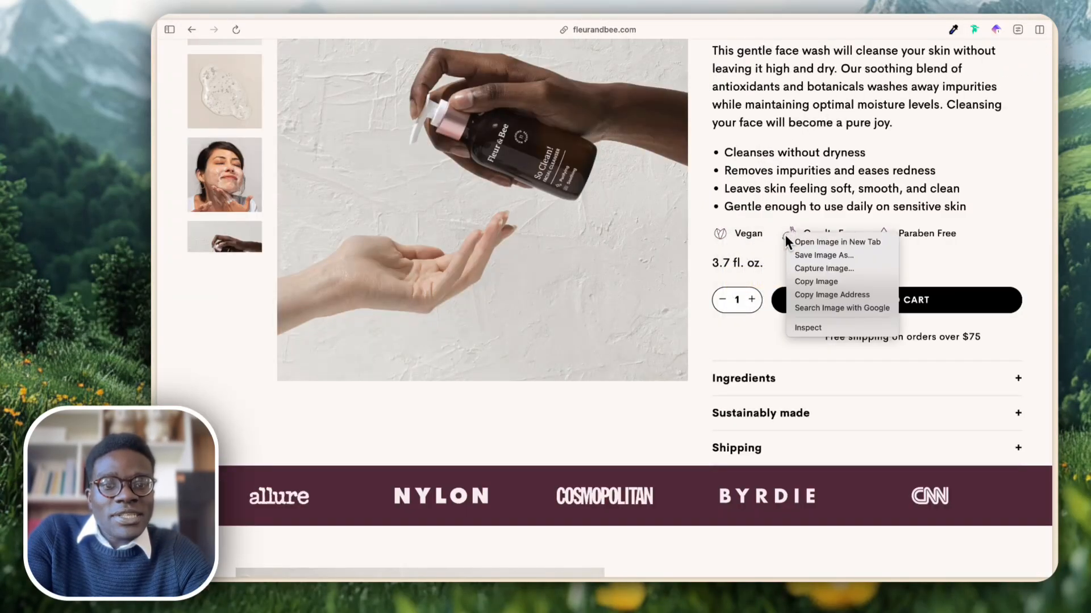
pyautogui.click(807, 279)
pyautogui.rightClick(881, 233)
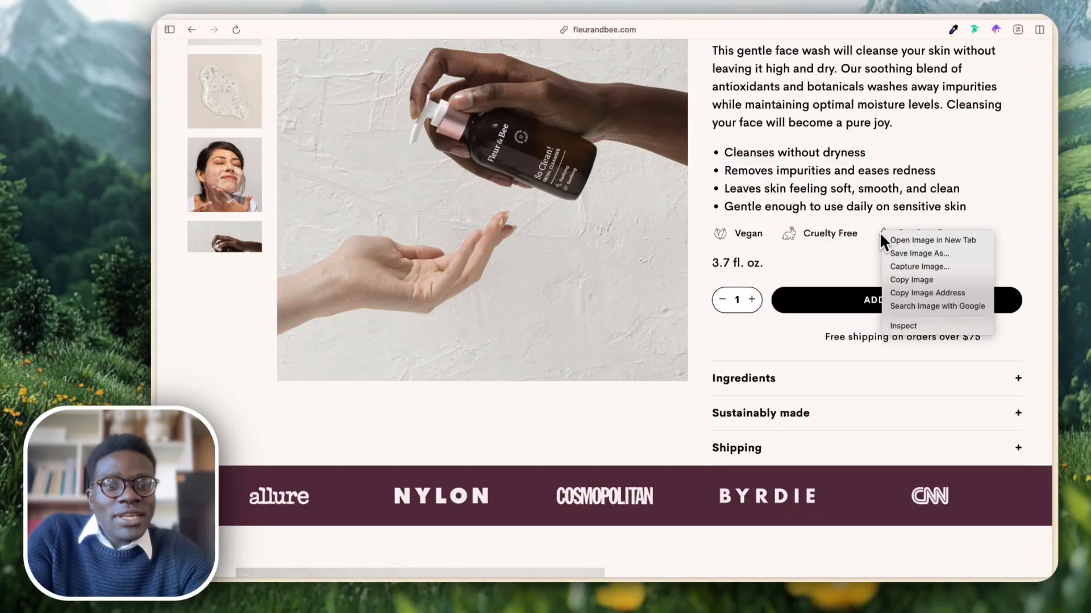
pyautogui.click(908, 279)
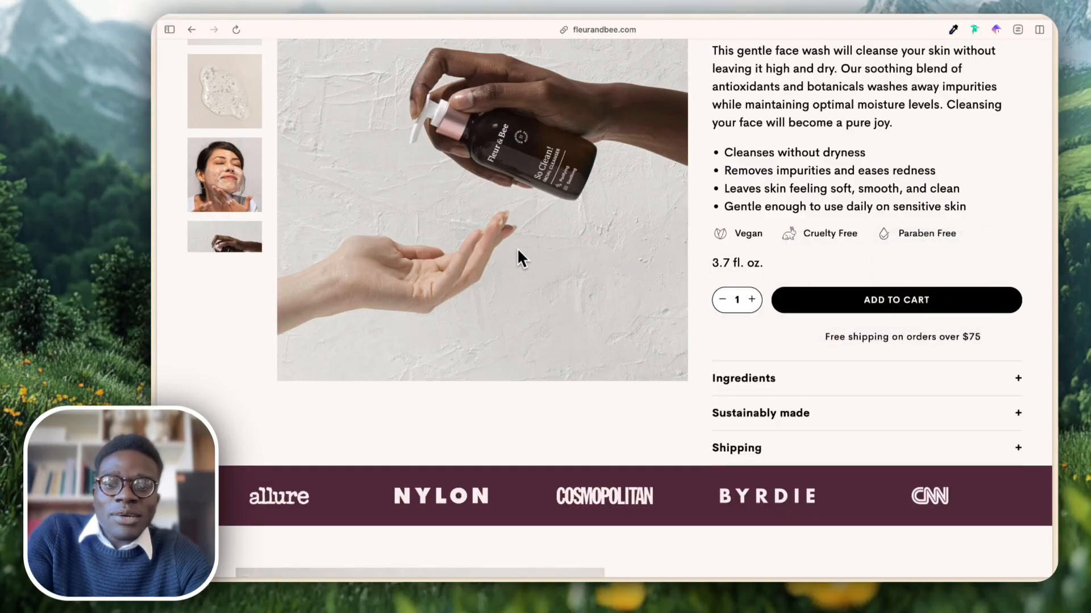
# Return to the Figma design and paste the copied droplet icon onto the empty canvas beside Frame 11.
pyautogui.press('super+shift+s')
pyautogui.click(176, 64)
pyautogui.press('super+shift+s')
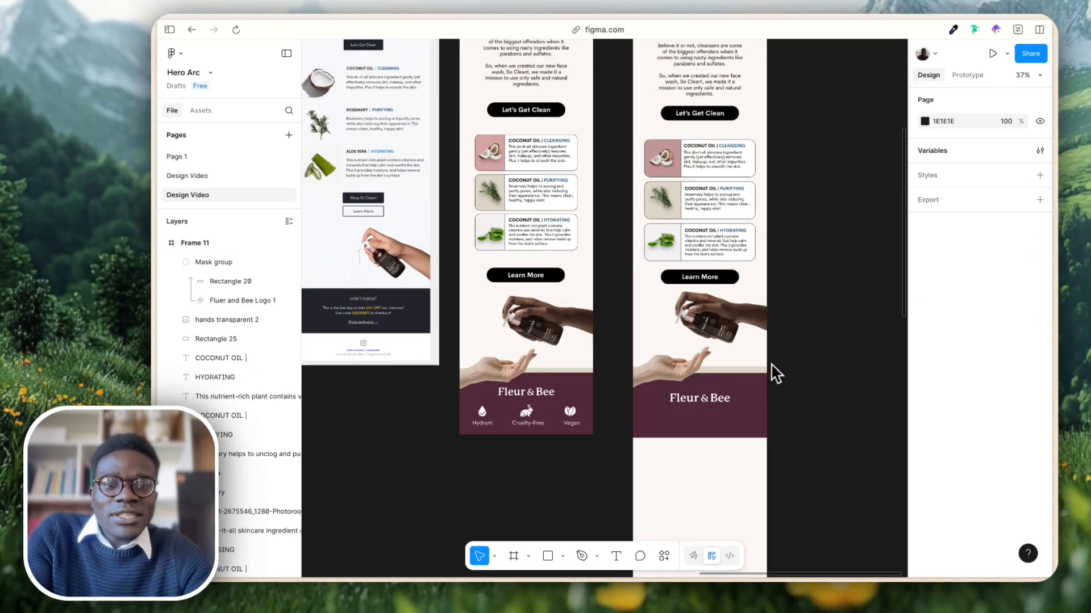
pyautogui.hscroll(5, 776, 374)
pyautogui.hotkey('alt', 'v')
pyautogui.press('Down')
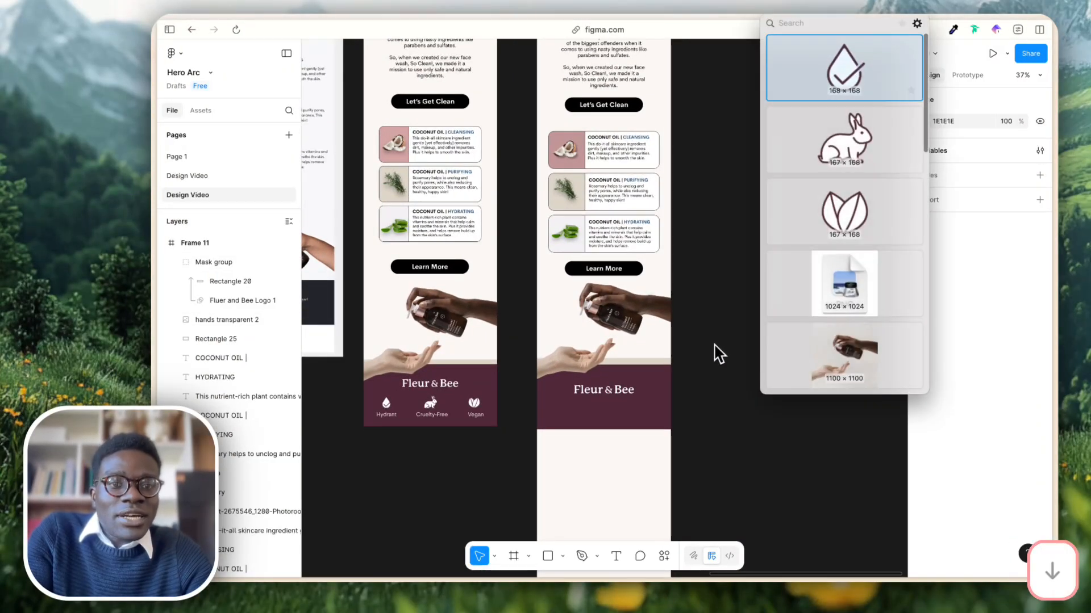
pyautogui.press('Return')
pyautogui.press('super+v')
pyautogui.moveTo(612, 319); pyautogui.dragTo(787, 321)
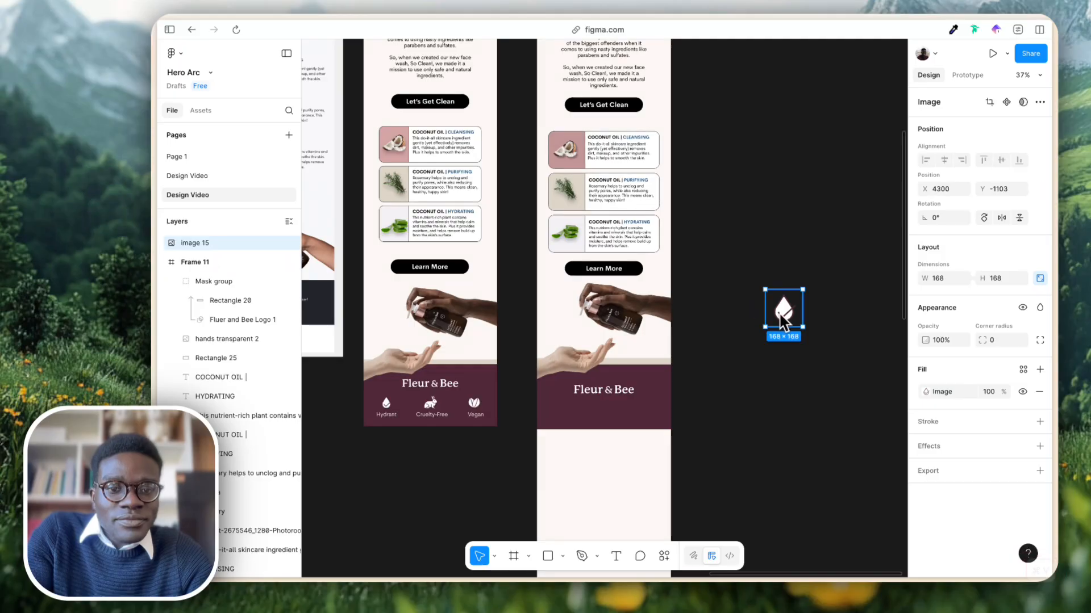
# Paste the copied rabbit icon from the clipboard history and place it next to the droplet icon outside Frame 11.
pyautogui.click(803, 365)
pyautogui.hotkey('alt', 'v')
pyautogui.press('Down')
pyautogui.press('Return')
pyautogui.press('super+v')
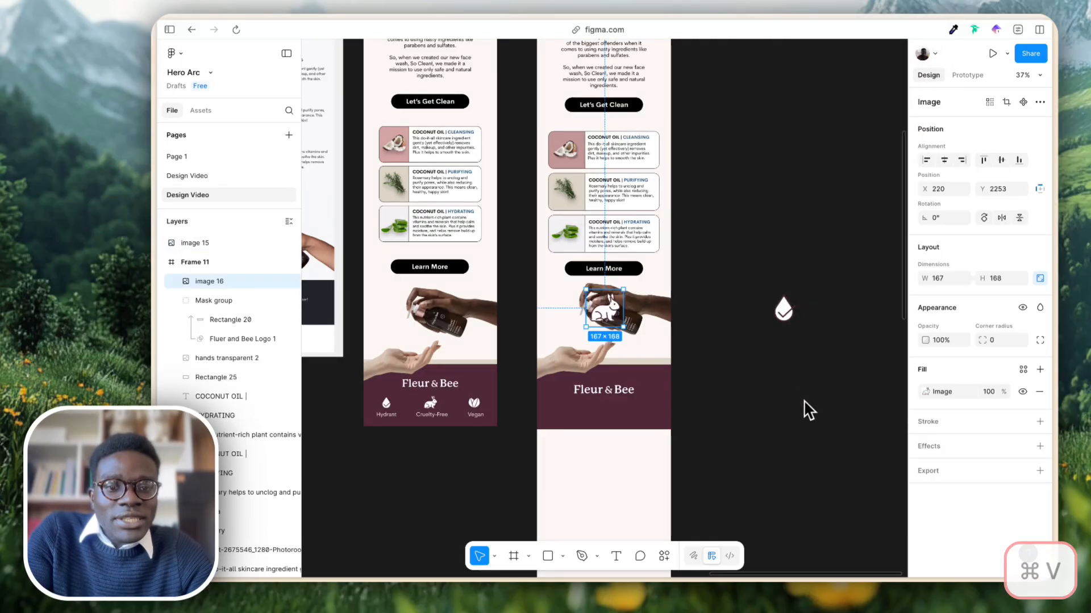
pyautogui.moveTo(642, 320); pyautogui.dragTo(751, 313)
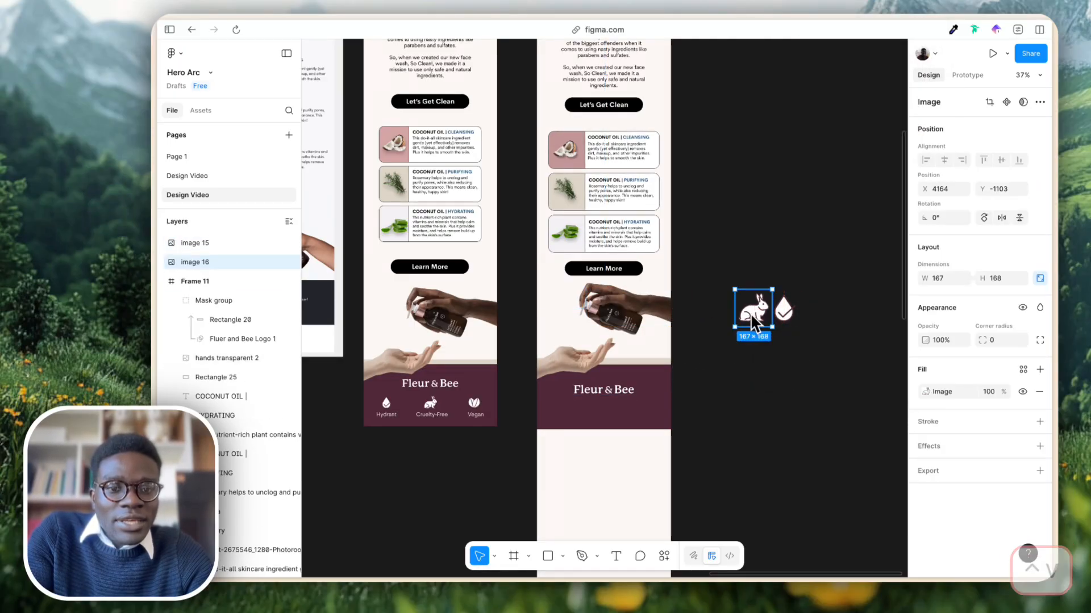
# Retrieve the leaf icon from the clipboard history and undo its paste over the rabbit icon.
pyautogui.hotkey('alt', 'v')
pyautogui.scroll(-5, 772, 302)
pyautogui.press('Up')
pyautogui.press('Up')
pyautogui.press('Up')
pyautogui.press('Up')
pyautogui.press('Up')
pyautogui.press('Up')
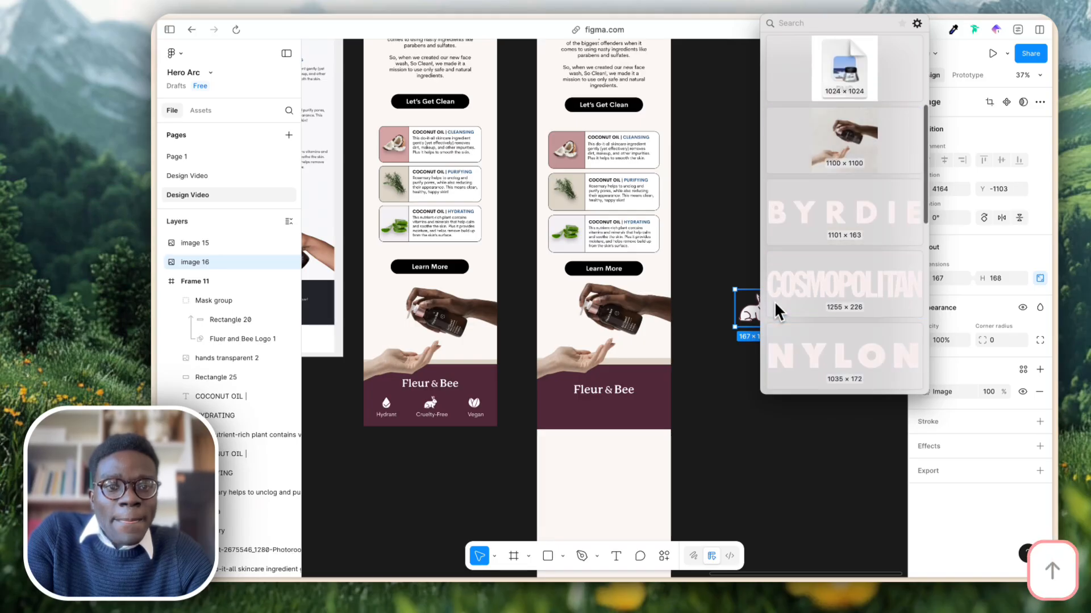
pyautogui.press('Down')
pyautogui.press('Down')
pyautogui.press('Return')
pyautogui.press('super+v')
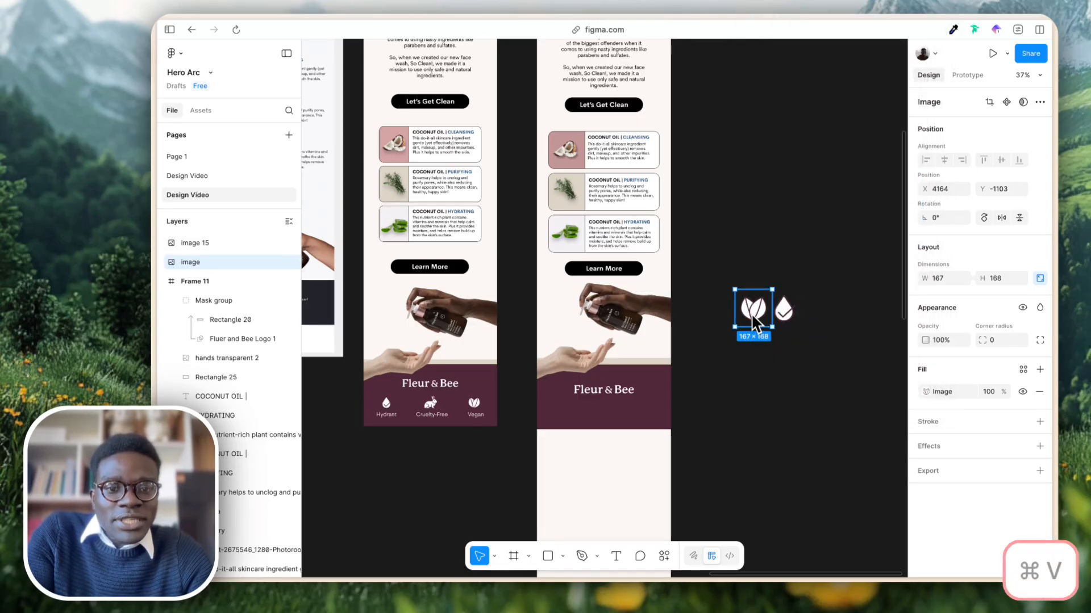
pyautogui.press('super+z')
pyautogui.press('super+z')
pyautogui.press('super+z')
# Move the droplet icon to the left of the rabbit, then paste the leaf icon and place it on the rabbit's right.
pyautogui.moveTo(786, 320); pyautogui.dragTo(723, 324)
pyautogui.press('super+v')
pyautogui.click(828, 358)
pyautogui.click(826, 301)
pyautogui.moveTo(808, 327); pyautogui.dragTo(797, 328)
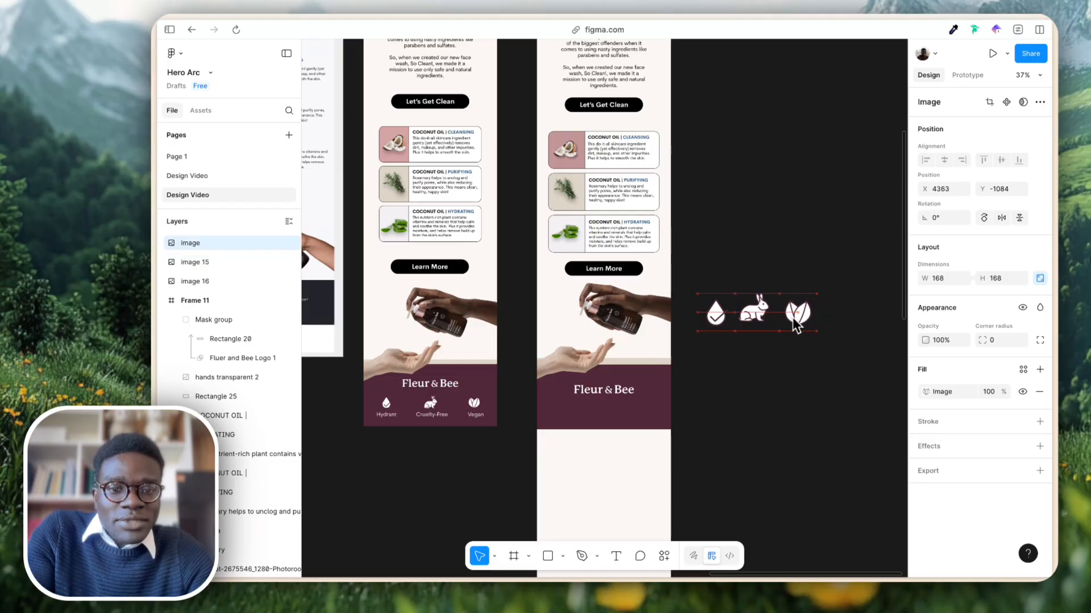
# Align the droplet, rabbit and leaf icons on their vertical centres and distribute their horizontal spacing evenly.
pyautogui.moveTo(693, 287); pyautogui.dragTo(725, 287)
pyautogui.hotkey('alt', 'v')
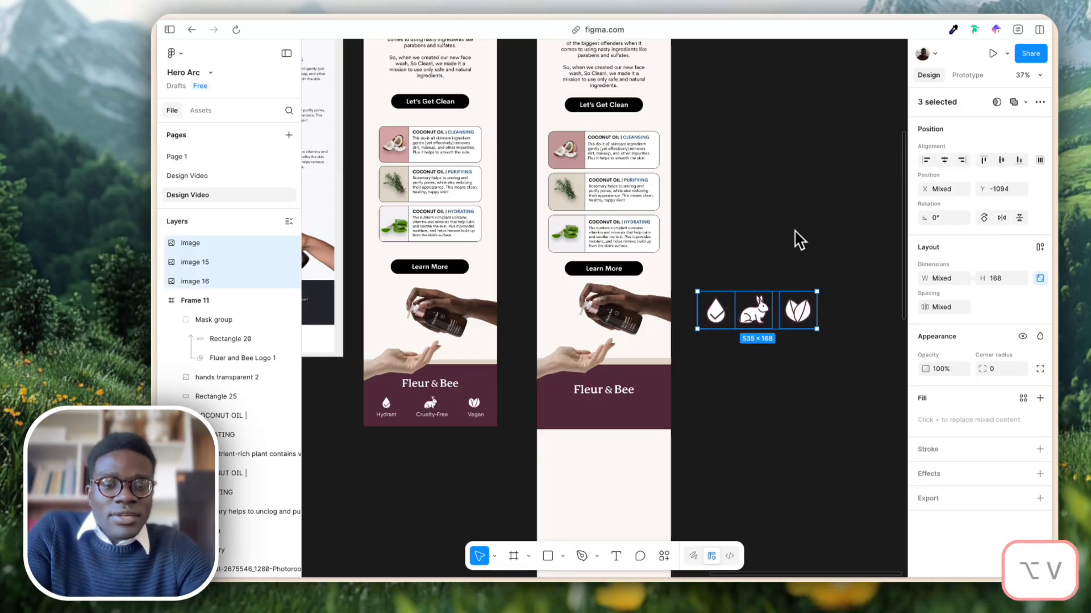
pyautogui.click(1040, 159)
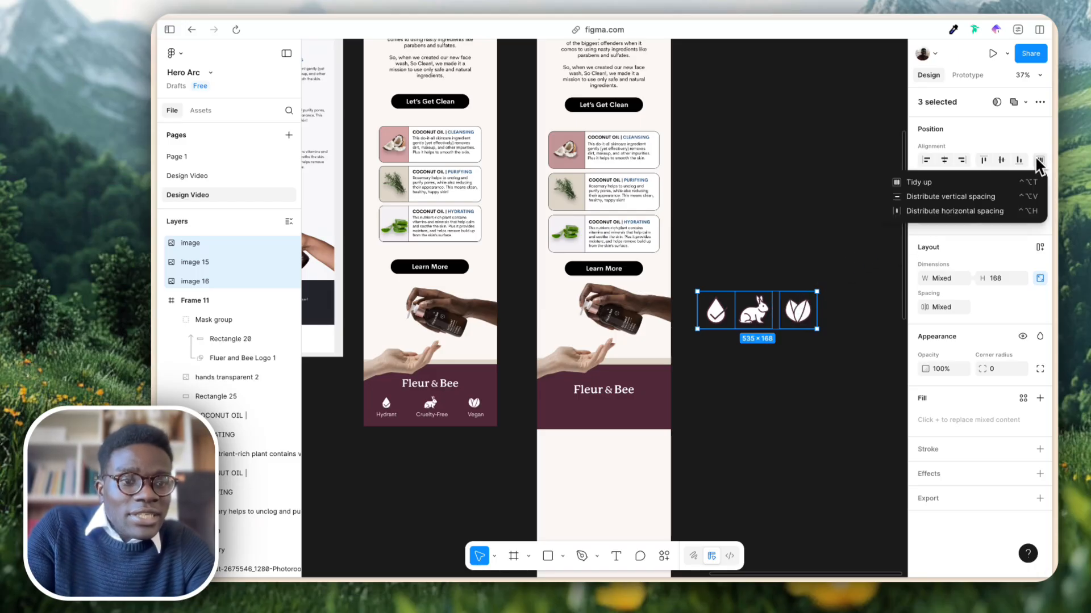
pyautogui.click(992, 209)
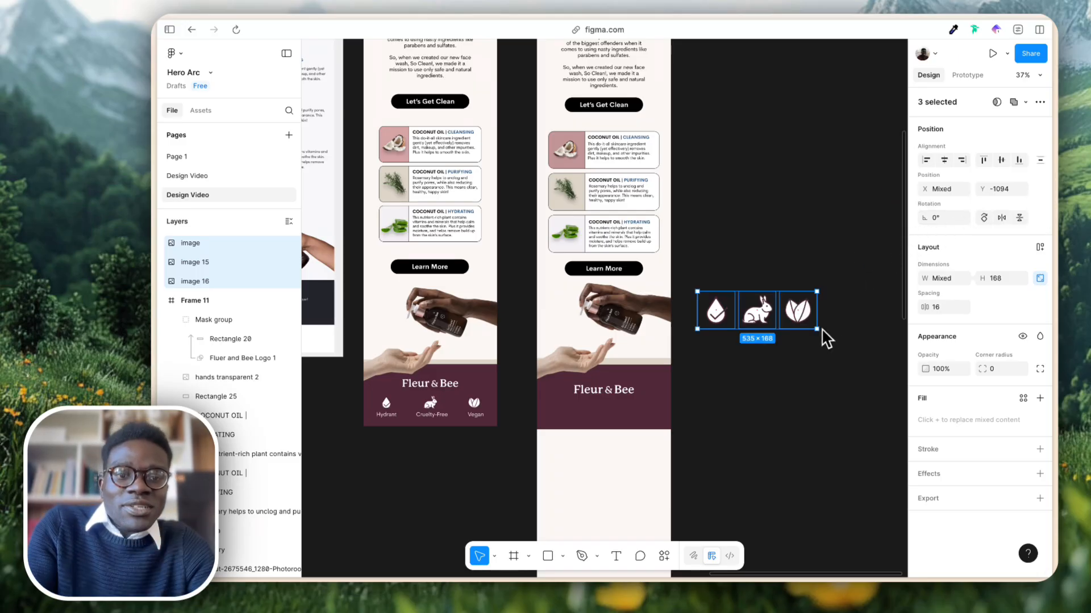
# Scale the three icons down together to a height of about 74 and spread them farther apart horizontally.
pyautogui.moveTo(816, 332); pyautogui.dragTo(752, 312)
pyautogui.click(806, 323)
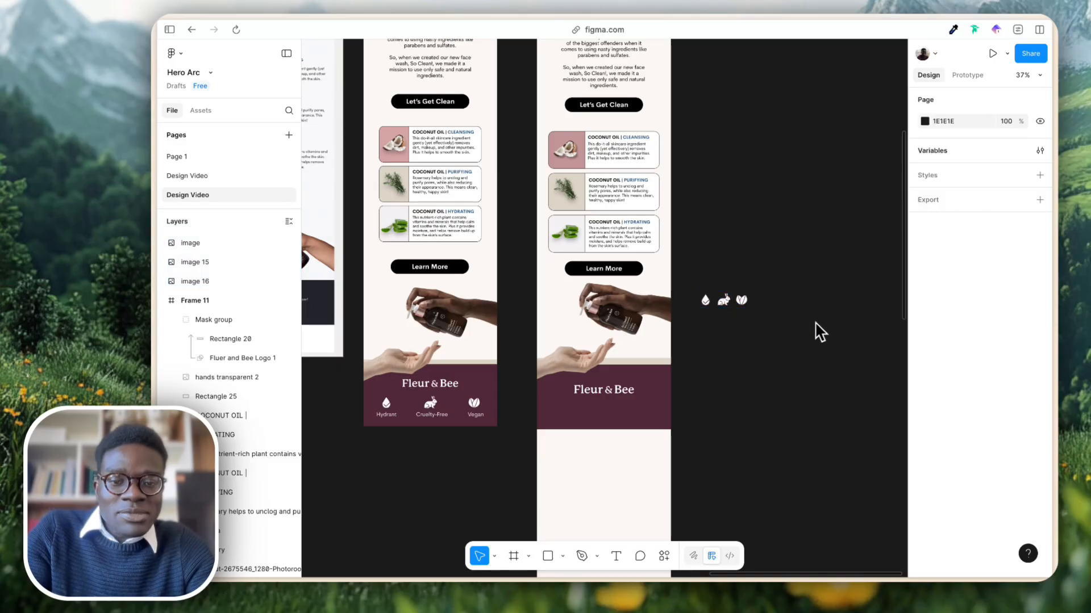
pyautogui.scroll(3, 815, 328)
pyautogui.hscroll(-2, 816, 327)
pyautogui.scroll(-1, 816, 328)
pyautogui.click(750, 243)
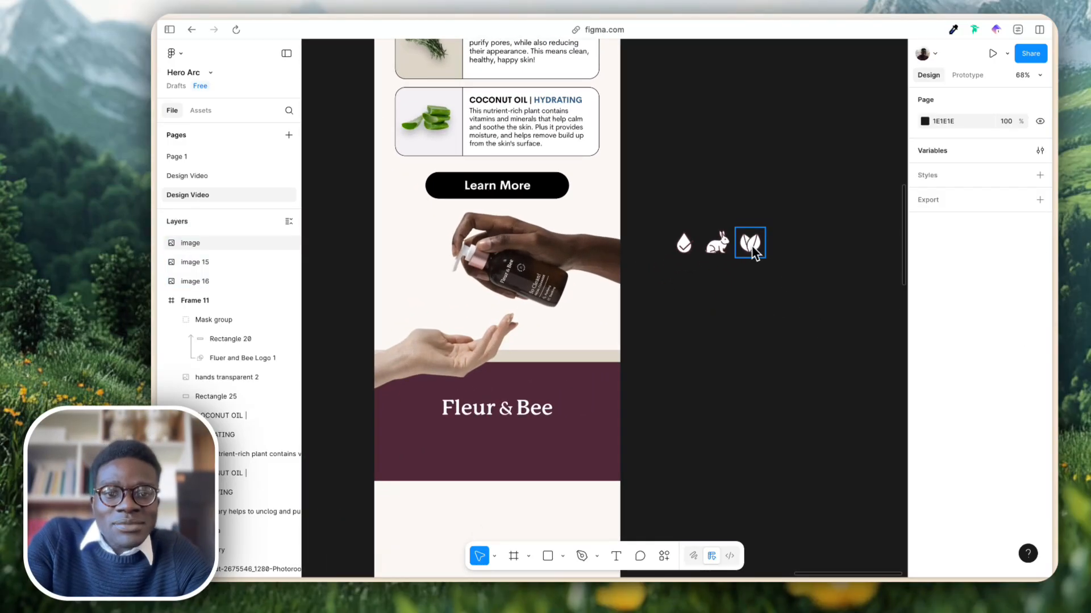
pyautogui.moveTo(750, 244); pyautogui.dragTo(863, 246)
pyautogui.click(717, 250)
pyautogui.moveTo(716, 261); pyautogui.dragTo(757, 260)
pyautogui.click(695, 263)
# Distribute the three icons' horizontal spacing evenly and move the row into the burgundy footer below the logo, at Y 2750.
pyautogui.moveTo(656, 202); pyautogui.dragTo(886, 270)
pyautogui.click(1039, 159)
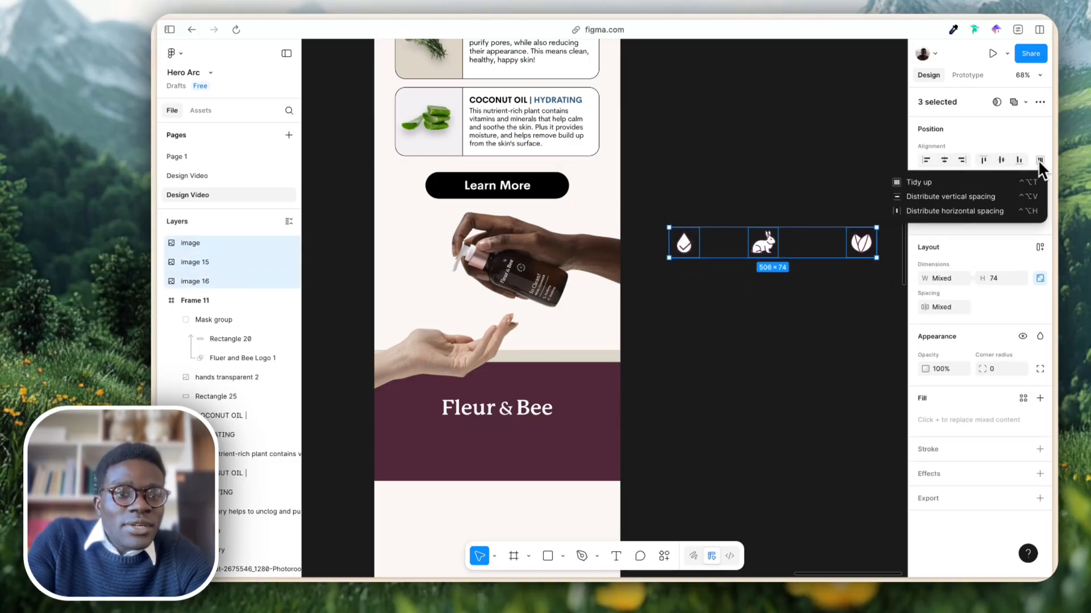
pyautogui.click(1018, 203)
pyautogui.click(782, 327)
pyautogui.moveTo(671, 214); pyautogui.dragTo(594, 448)
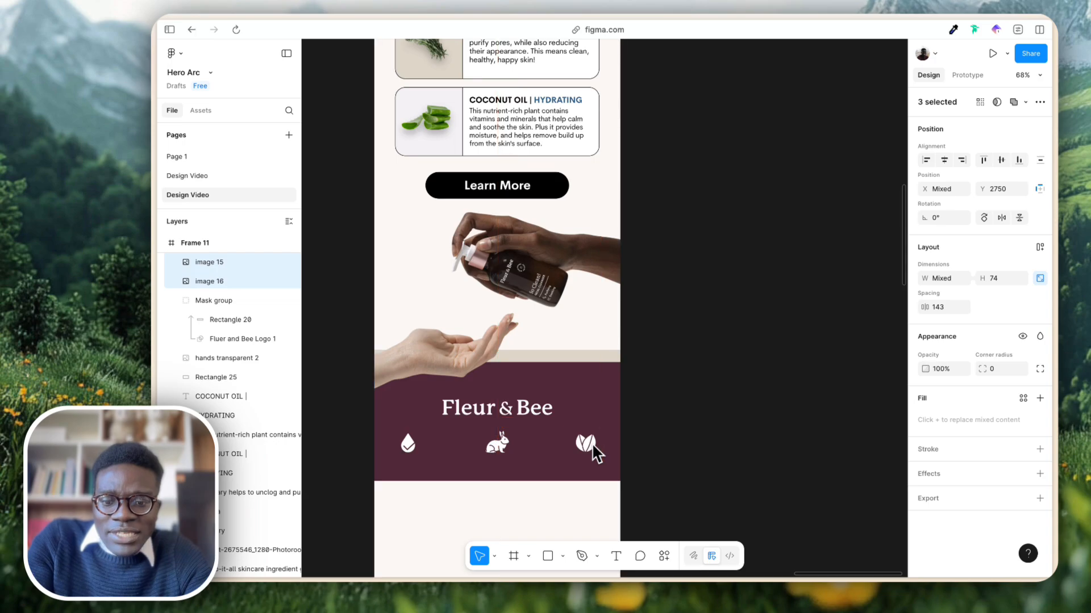
# Group the three footer icons, centre the group and the Fleur & Bee logo horizontally in the frame, with the group at X 47.
pyautogui.press('super+g')
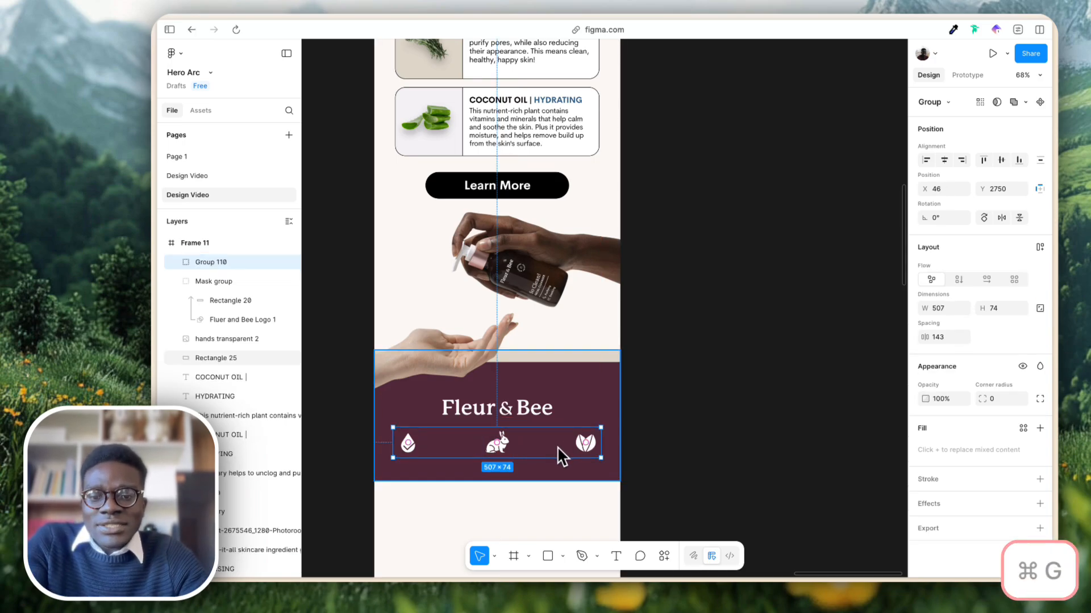
pyautogui.hotkey('alt', 'h')
pyautogui.moveTo(587, 451); pyautogui.dragTo(587, 454)
pyautogui.click(540, 420)
pyautogui.hotkey('alt', 'h')
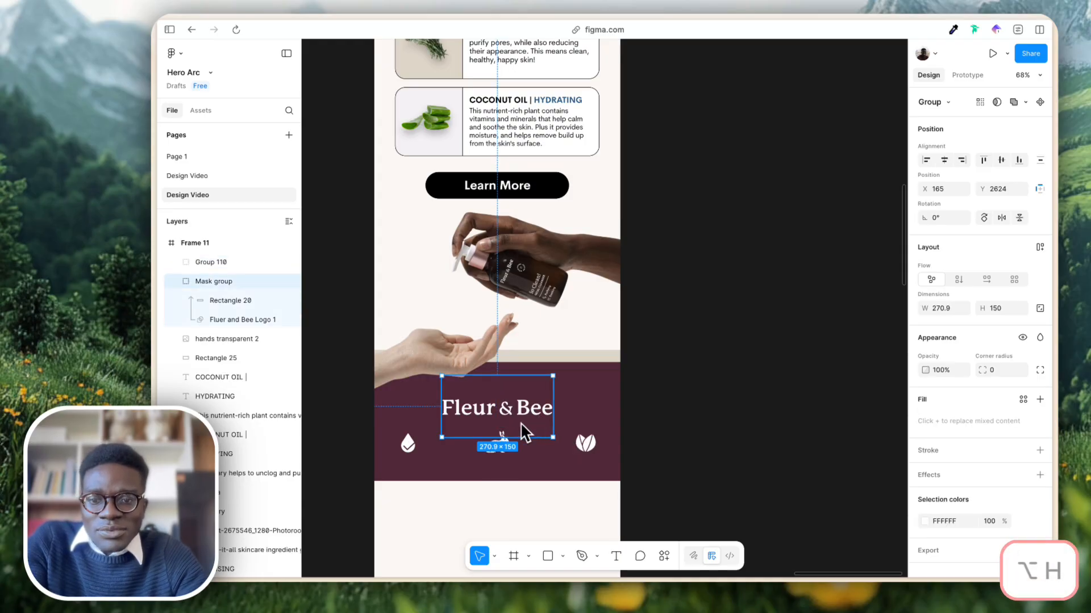
pyautogui.click(502, 452)
pyautogui.press('Right')
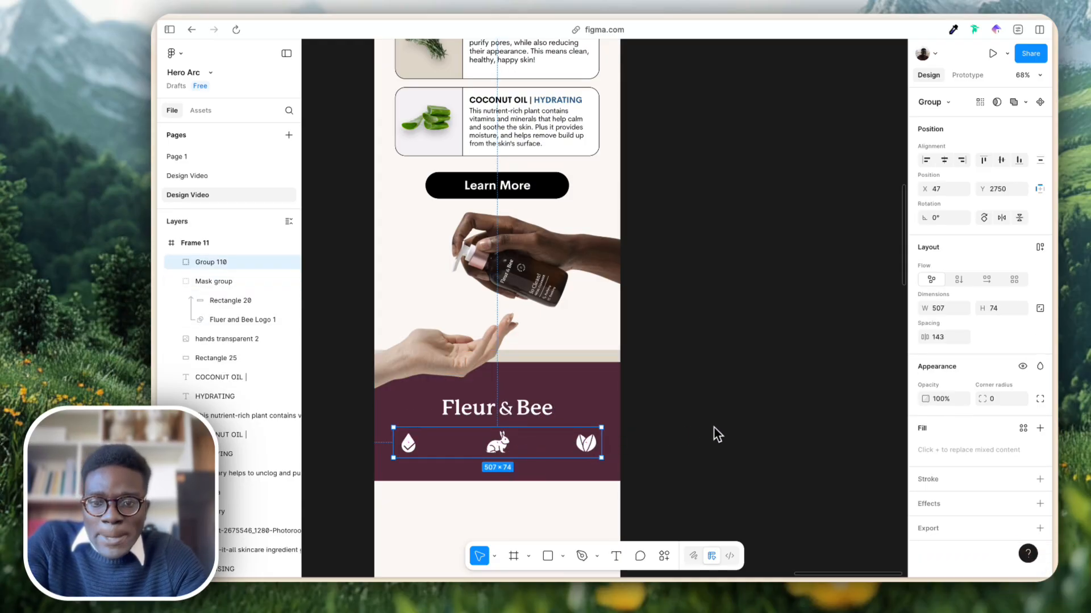
# Ungroup the three footer icons and centre the rabbit icon horizontally in Frame 11 beneath the logo.
pyautogui.click(714, 429)
pyautogui.scroll(5, 517, 452)
pyautogui.scroll(-4, 709, 384)
pyautogui.hscroll(-2, 714, 384)
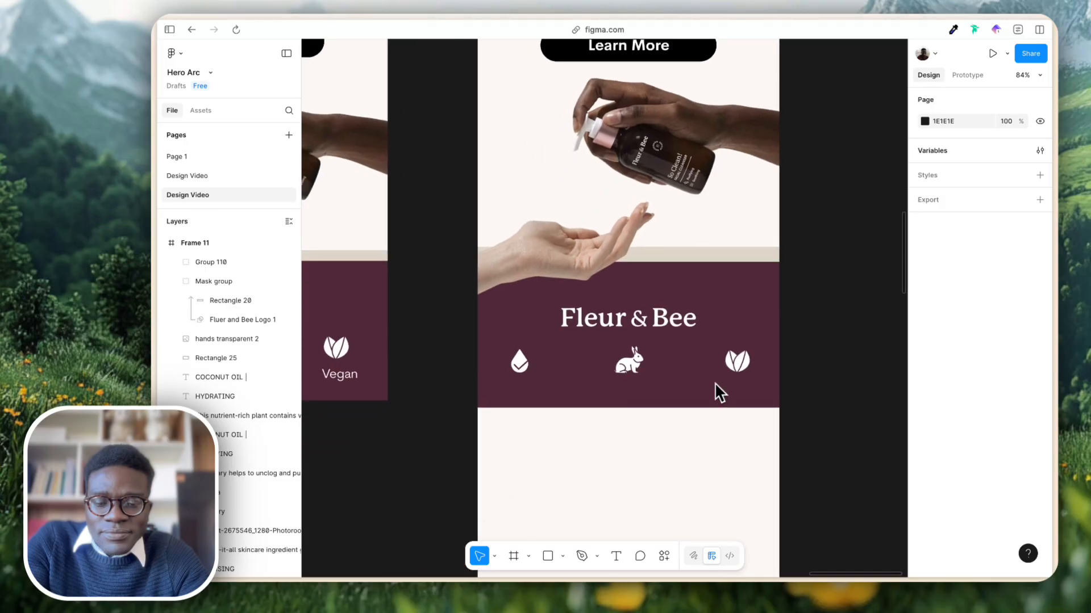
pyautogui.click(635, 359)
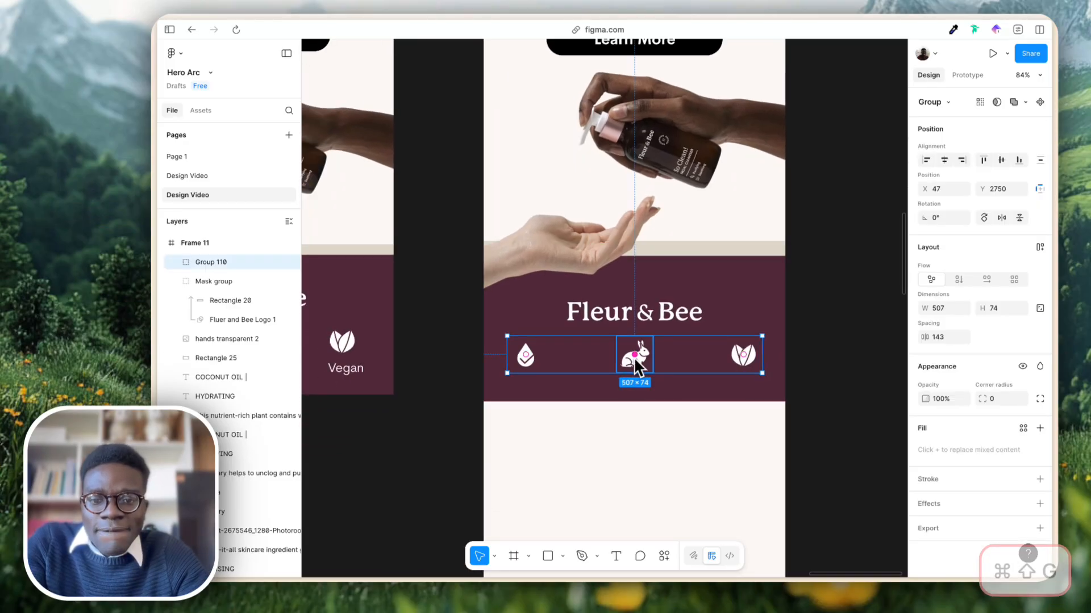
pyautogui.press('super+shift+g')
pyautogui.click(632, 363)
pyautogui.hotkey('alt', 'h')
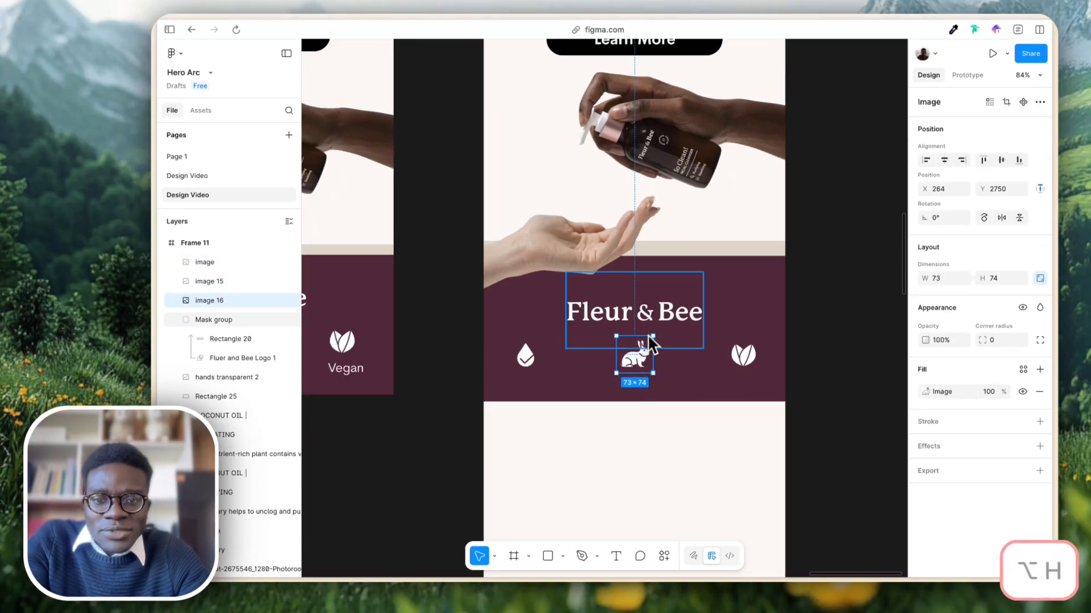
pyautogui.click(669, 309)
pyautogui.click(824, 324)
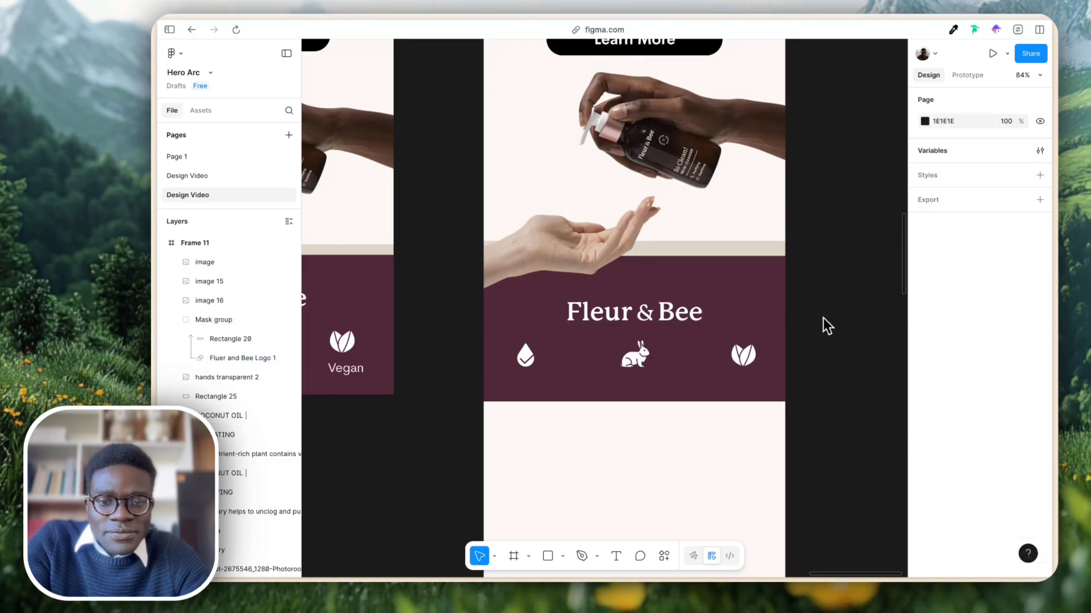
# Extend the burgundy footer rectangle downward to make room for labels below the icons.
pyautogui.click(582, 385)
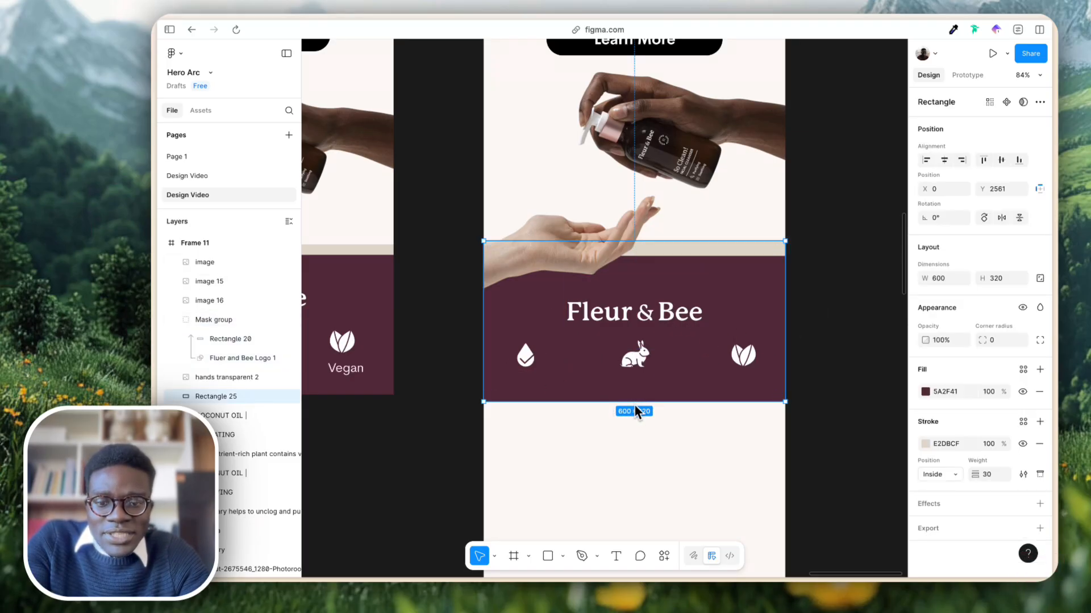
pyautogui.moveTo(634, 404); pyautogui.dragTo(632, 435)
pyautogui.click(801, 407)
# Copy the Hydrant, Cruelty-Free and Vegan labels from Frame 10 and place each under its matching icon in Frame 11's footer.
pyautogui.hscroll(5, 806, 410)
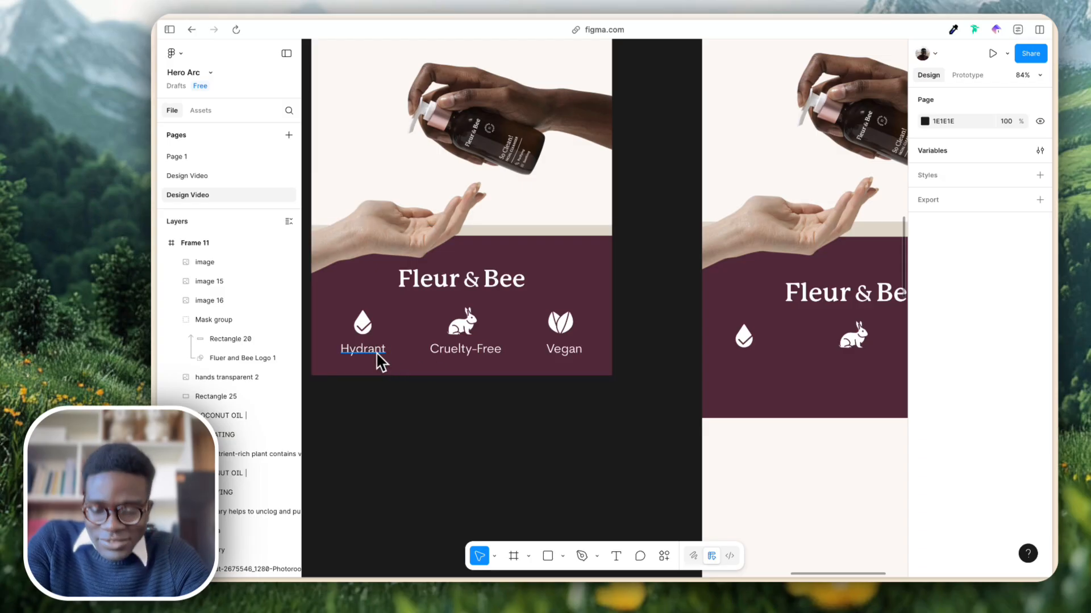
pyautogui.moveTo(378, 359); pyautogui.dragTo(761, 369)
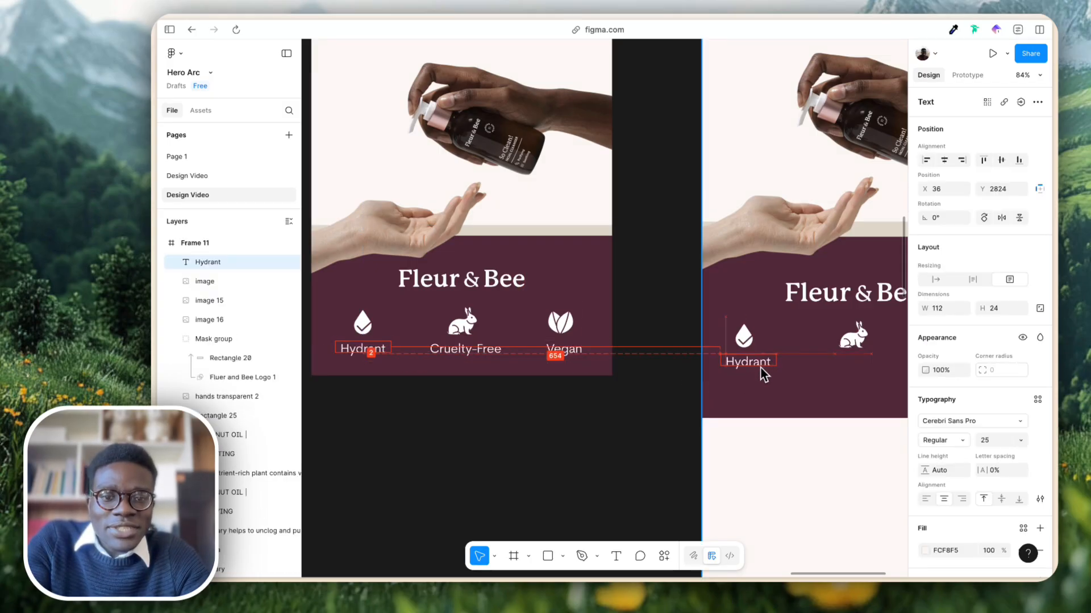
pyautogui.press('super+z')
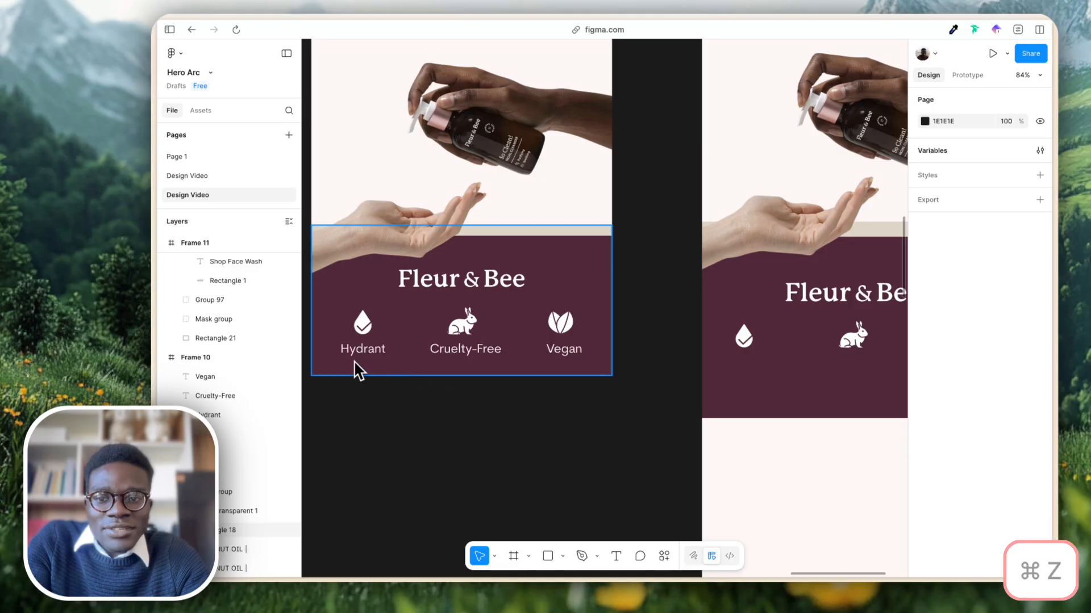
pyautogui.moveTo(358, 364); pyautogui.dragTo(742, 371)
pyautogui.moveTo(446, 353); pyautogui.dragTo(833, 367)
pyautogui.hscroll(5, 832, 367)
pyautogui.moveTo(432, 374); pyautogui.dragTo(816, 383)
# Shorten Frame 11 to a height of 2897 so it ends at the bottom edge of the burgundy footer.
pyautogui.scroll(-3, 815, 383)
pyautogui.click(780, 446)
pyautogui.rightClick(776, 452)
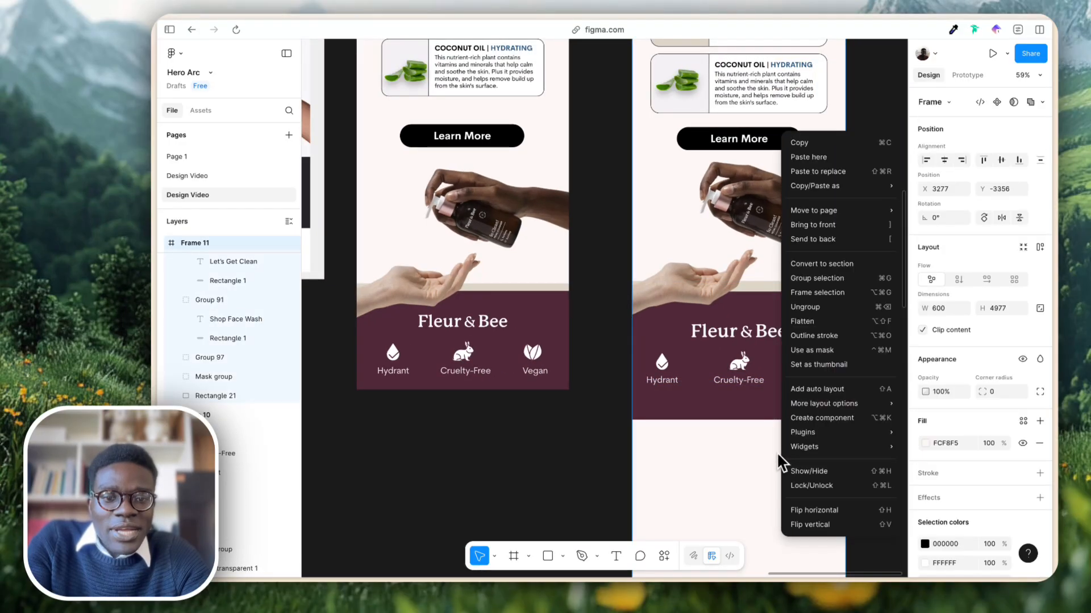
pyautogui.click(718, 476)
pyautogui.scroll(-10, 717, 476)
pyautogui.keyDown('ctrl'); pyautogui.scroll(-3, 717, 476); pyautogui.keyUp('ctrl')
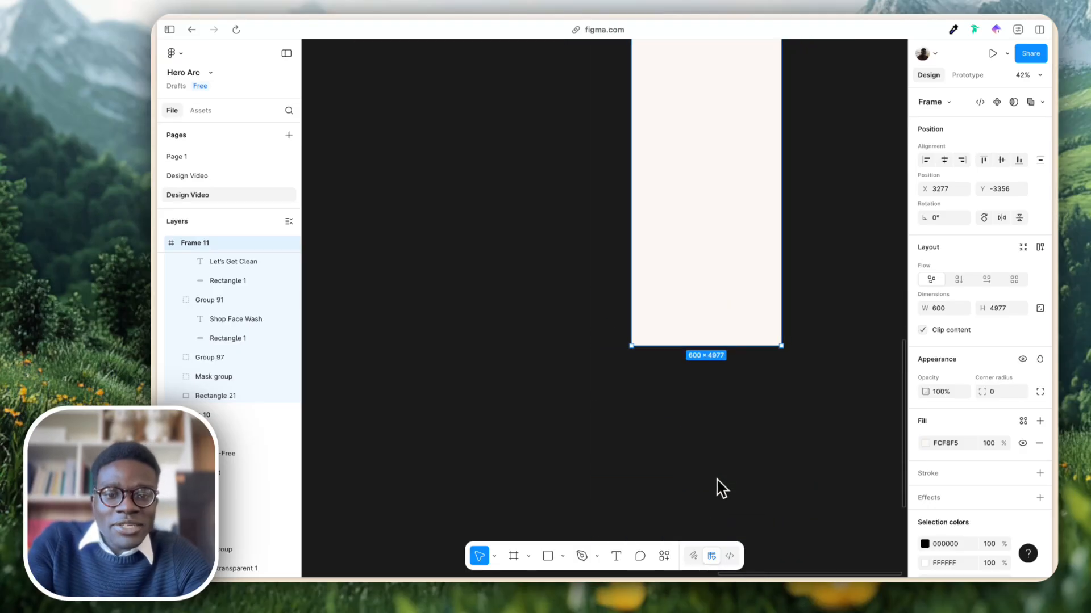
pyautogui.scroll(4, 716, 479)
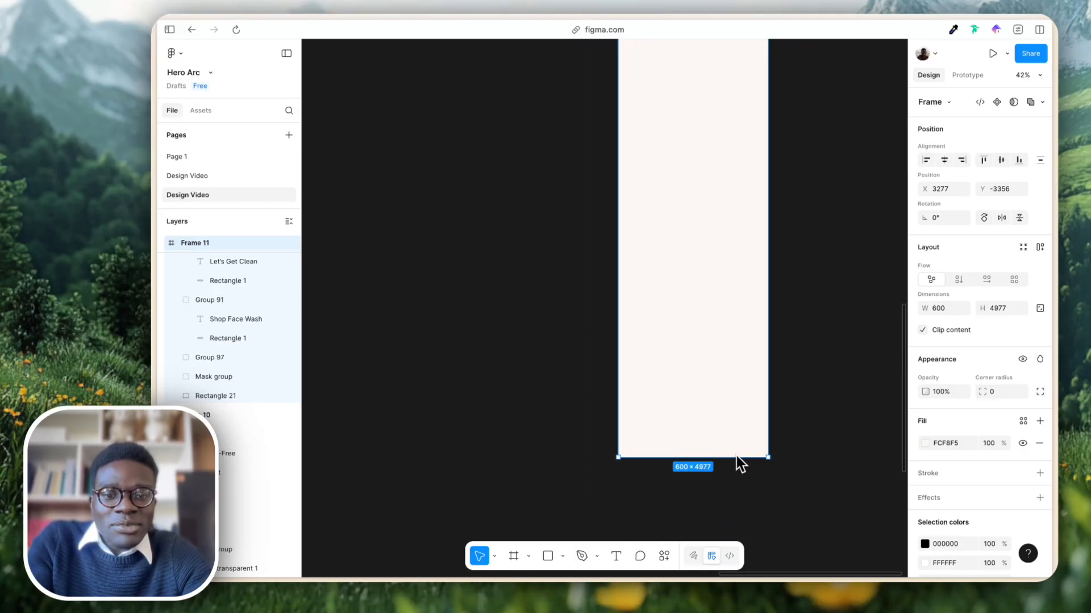
pyautogui.moveTo(736, 456); pyautogui.dragTo(703, 180)
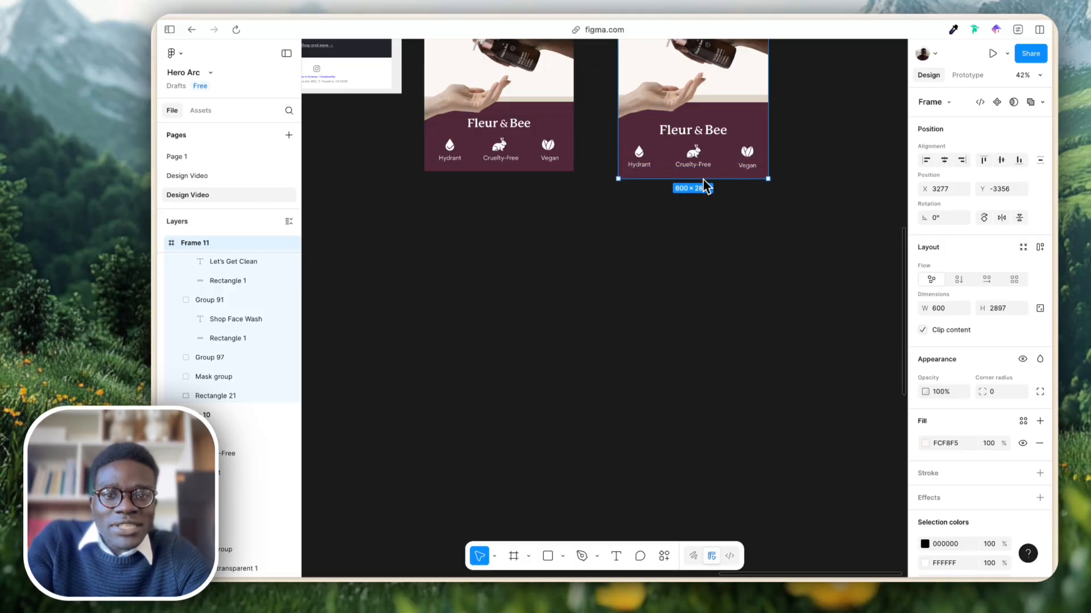
pyautogui.click(714, 267)
# Compare the completed Frame 11 email side by side with Frame 10 and the original email design.
pyautogui.scroll(-3, 715, 267)
pyautogui.scroll(5, 714, 267)
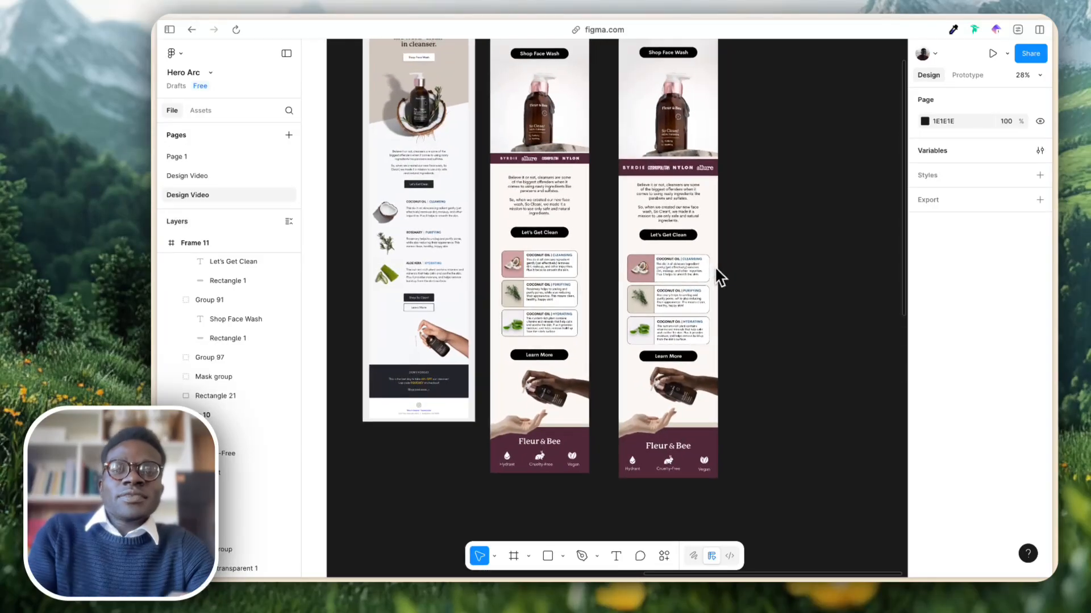
pyautogui.scroll(2, 715, 267)
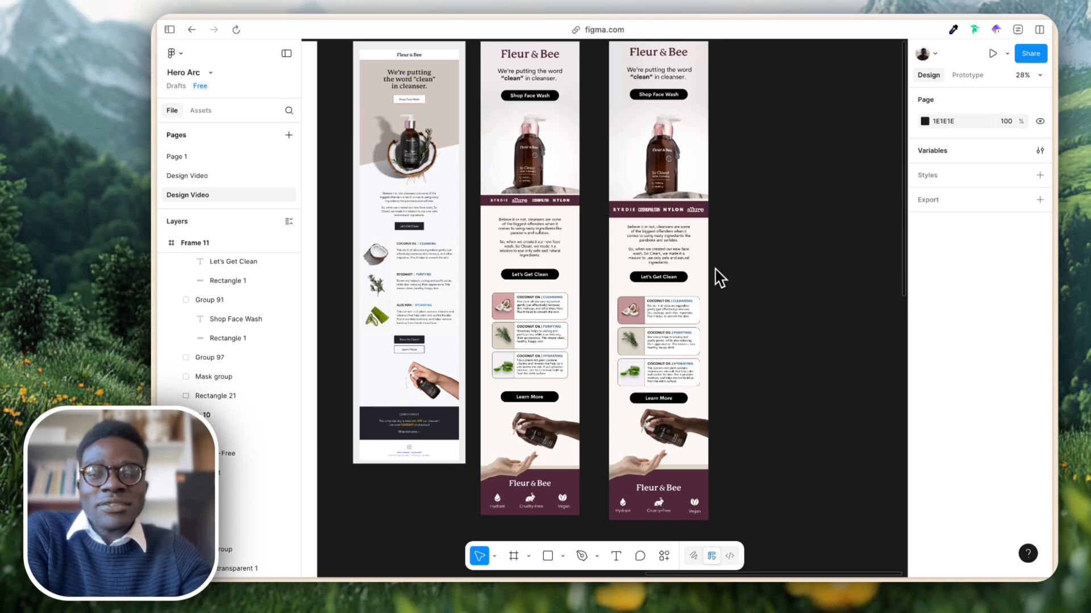
pyautogui.scroll(-2, 720, 278)
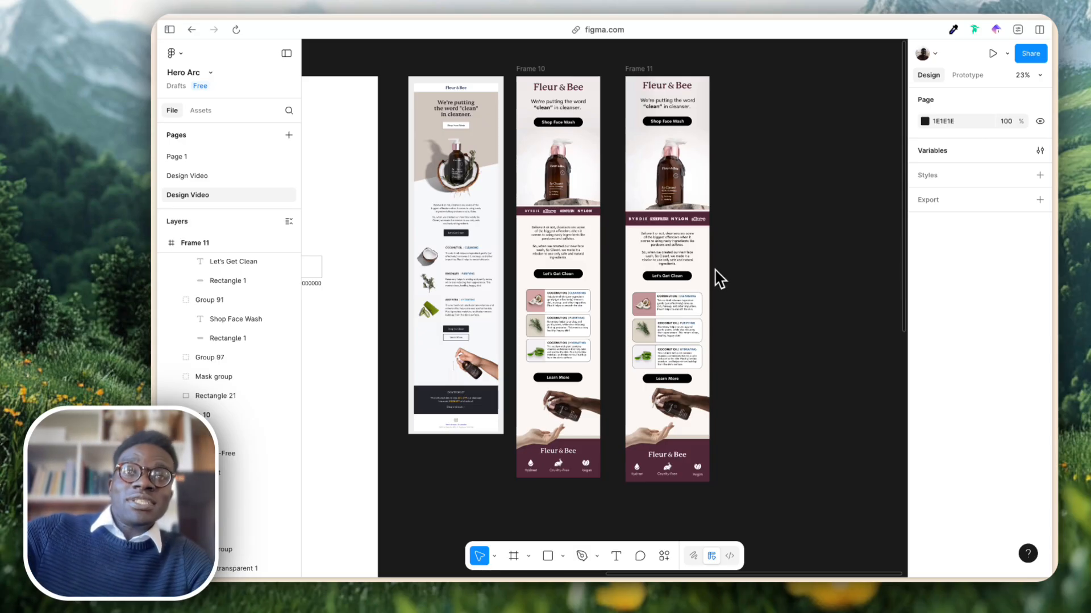
pyautogui.scroll(5, 719, 279)
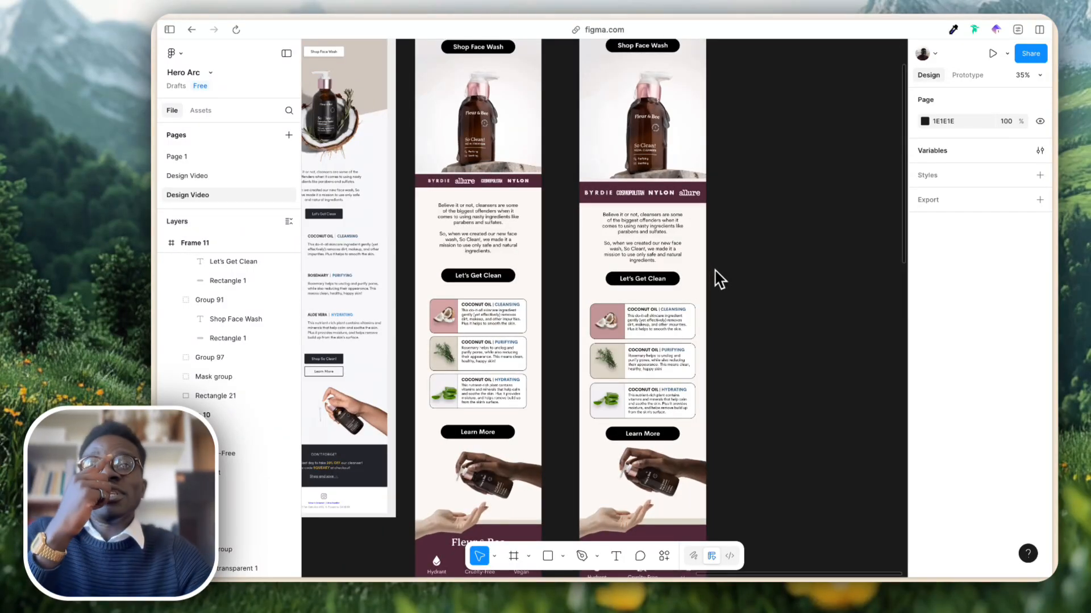
pyautogui.scroll(2, 720, 278)
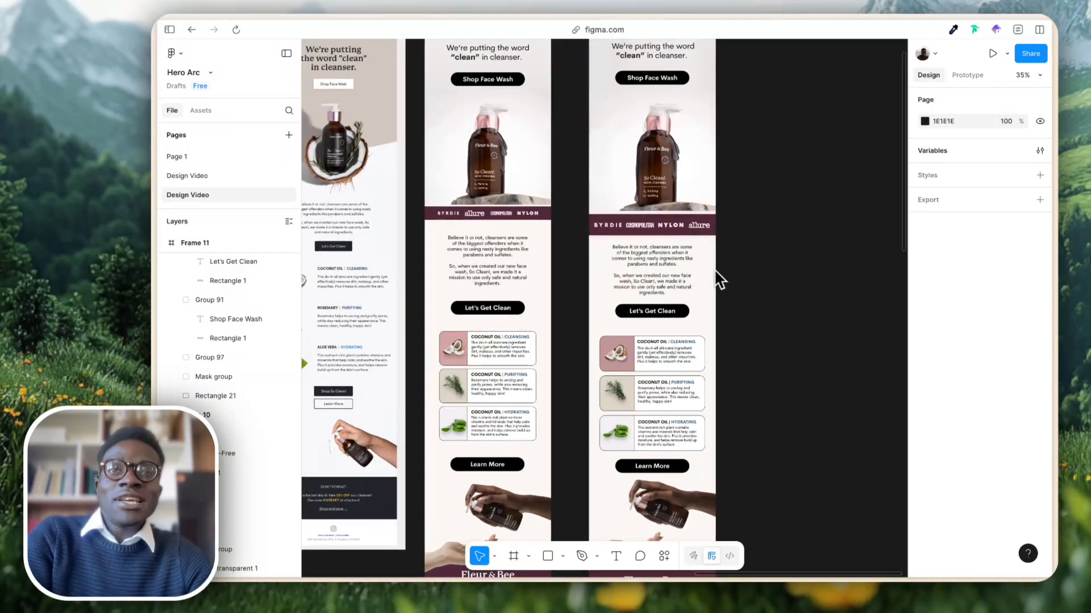